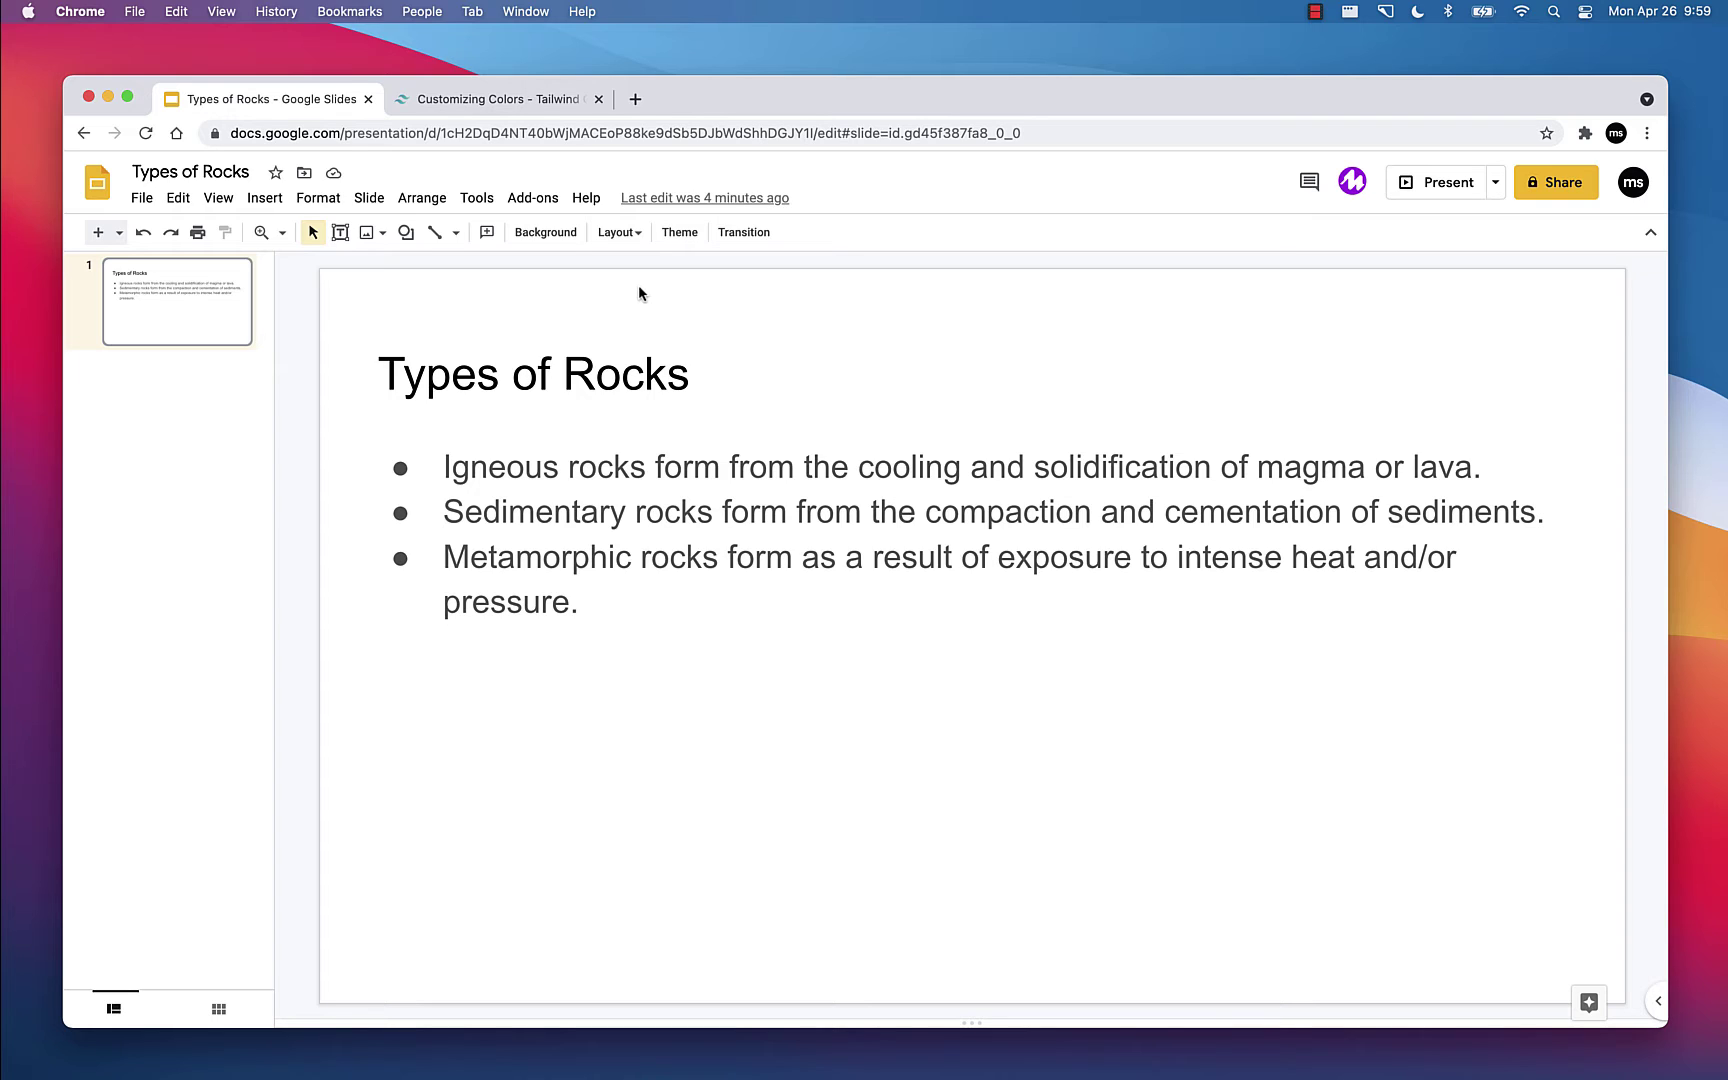
Step: Insert a new slide with the Blank layout after the Types of Rocks slide
click(119, 232)
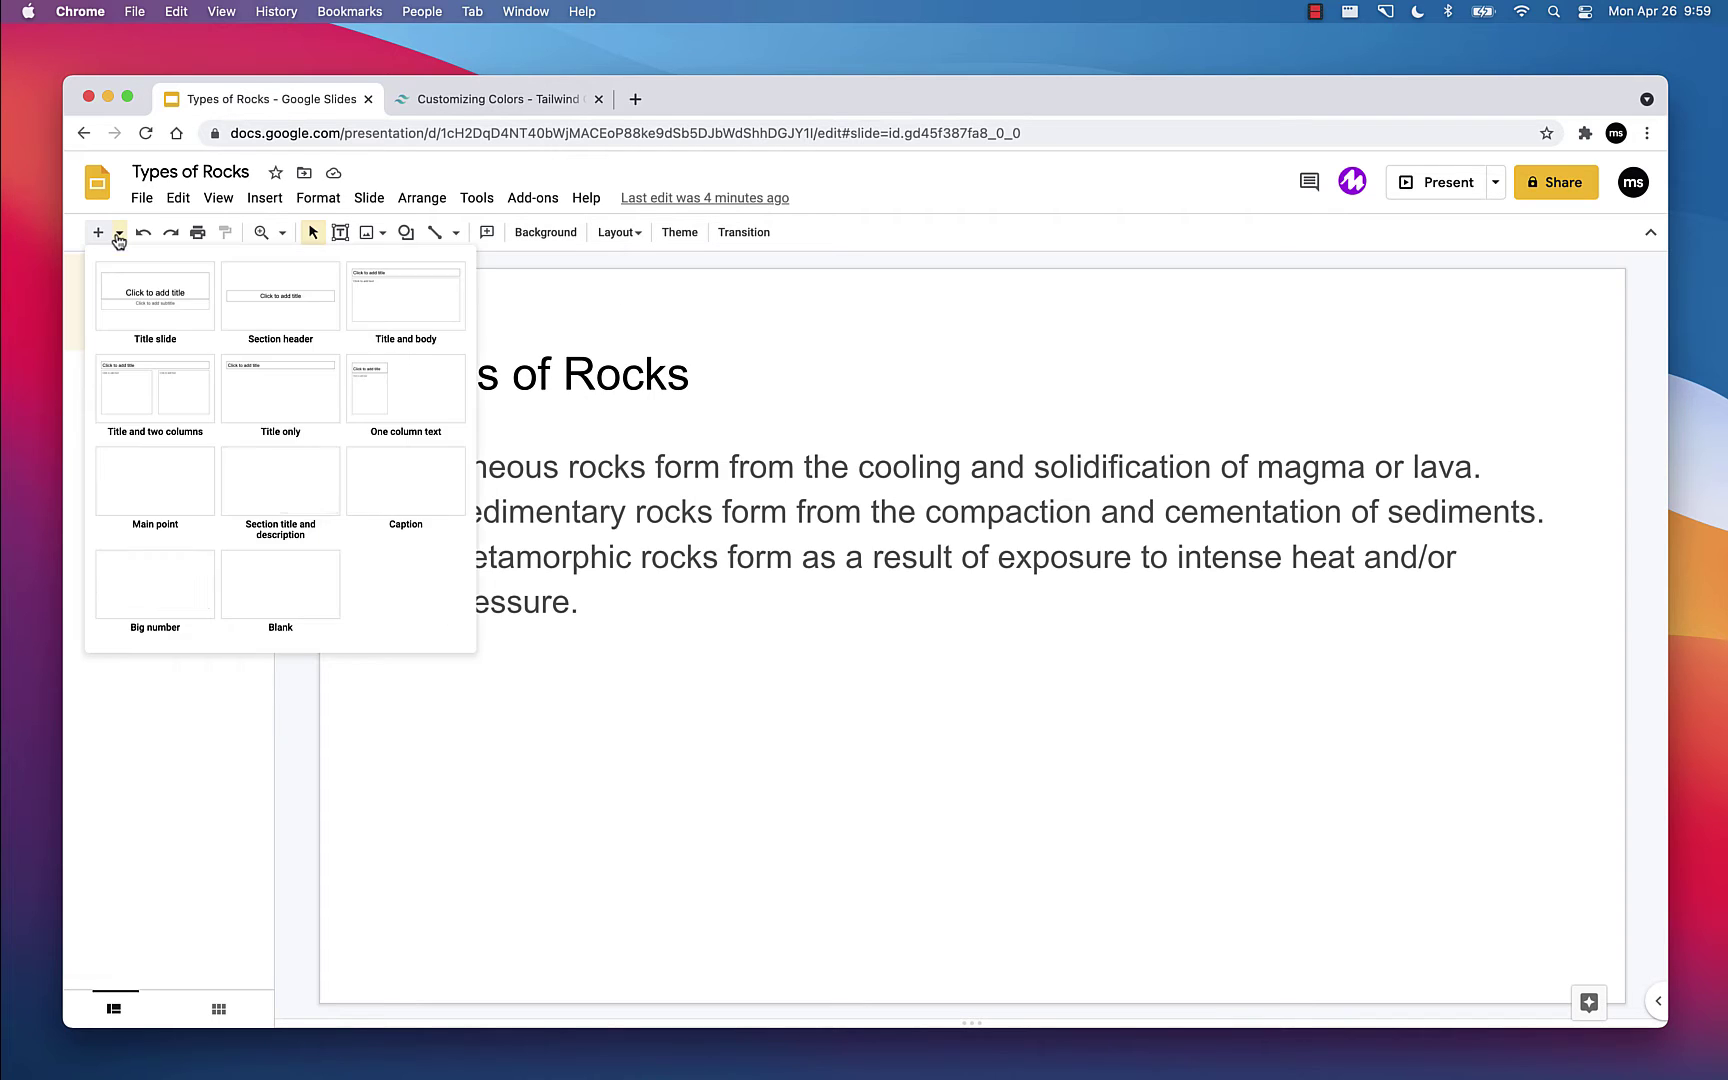
click(268, 577)
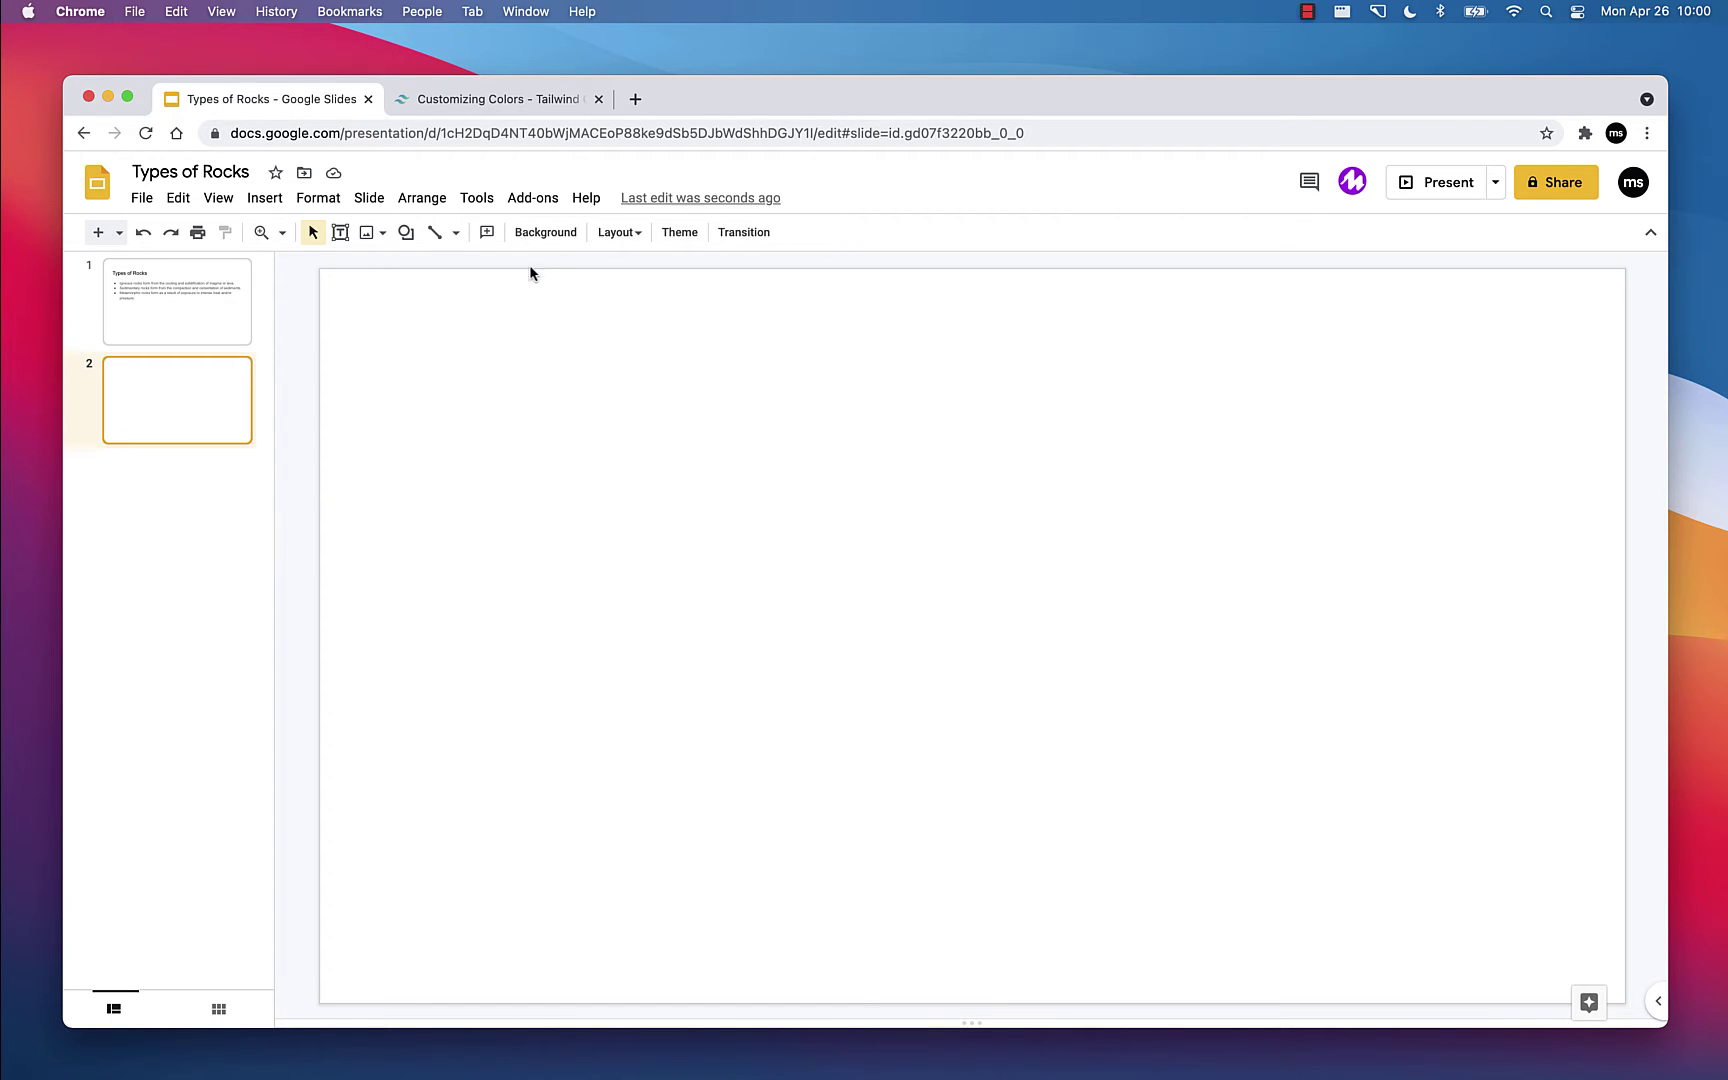
Step: Open the blank slide's Background settings and look at the colour choices
click(550, 236)
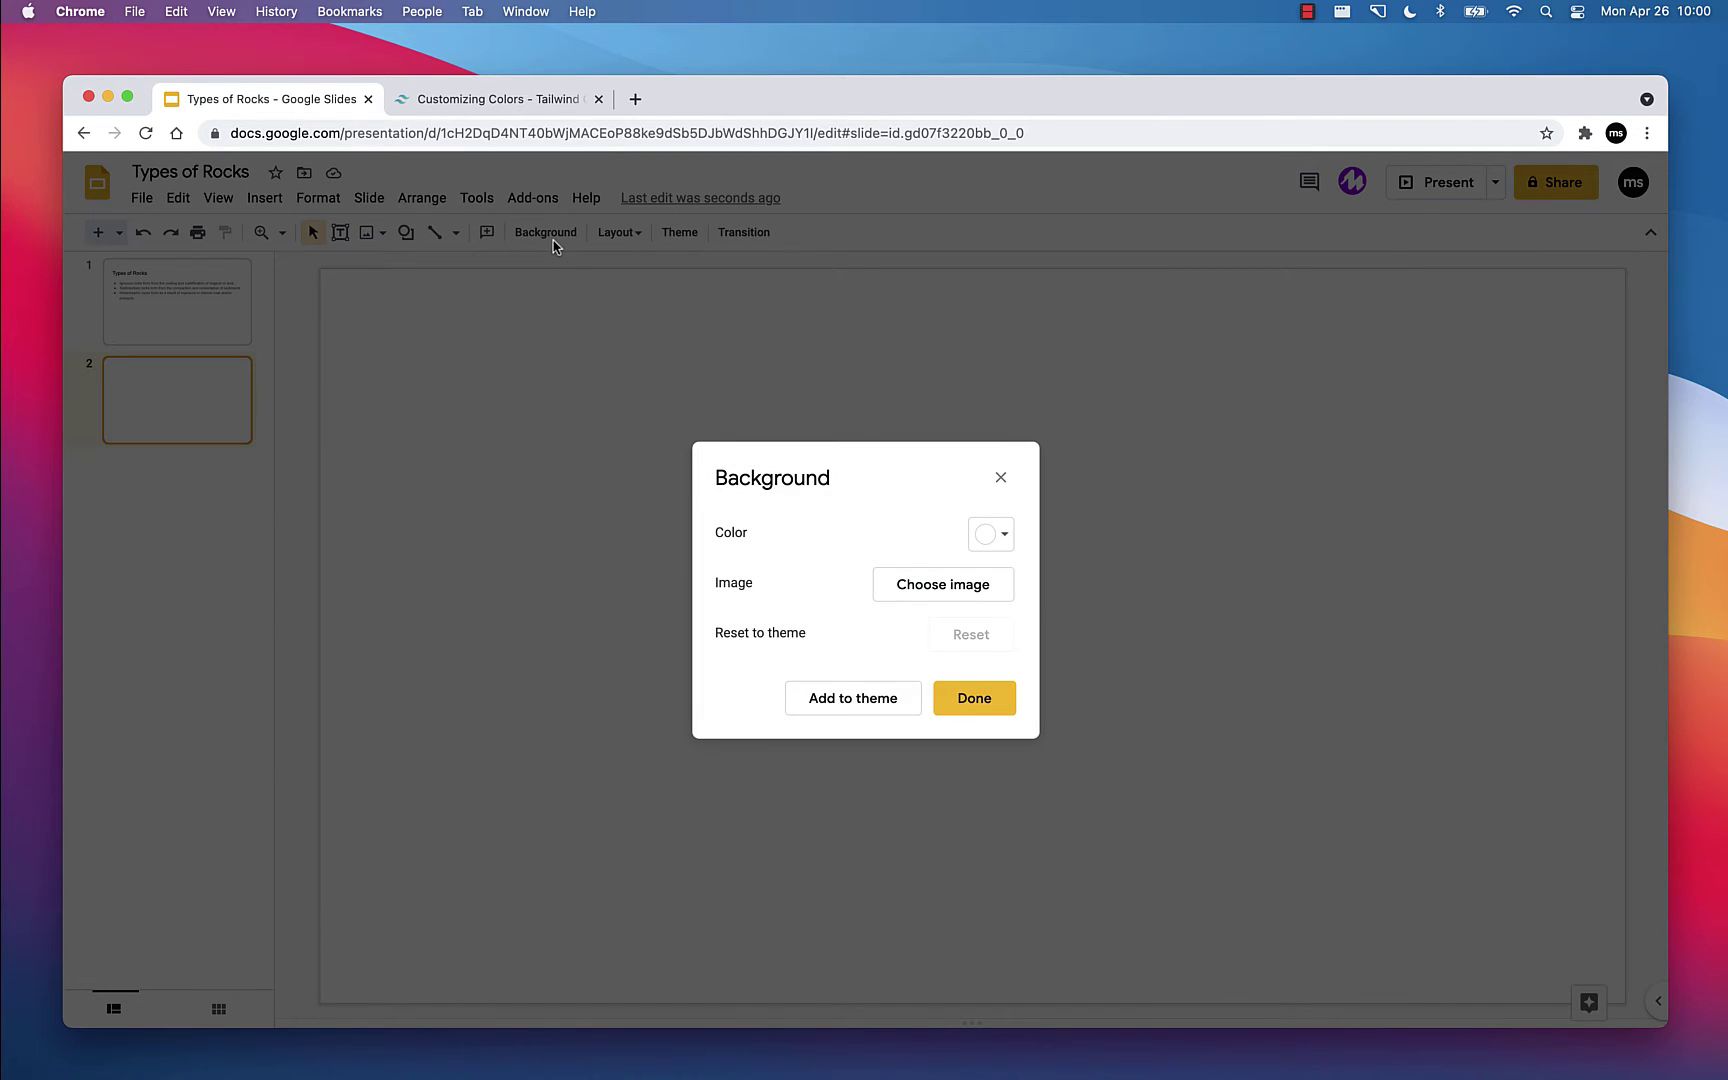
click(998, 538)
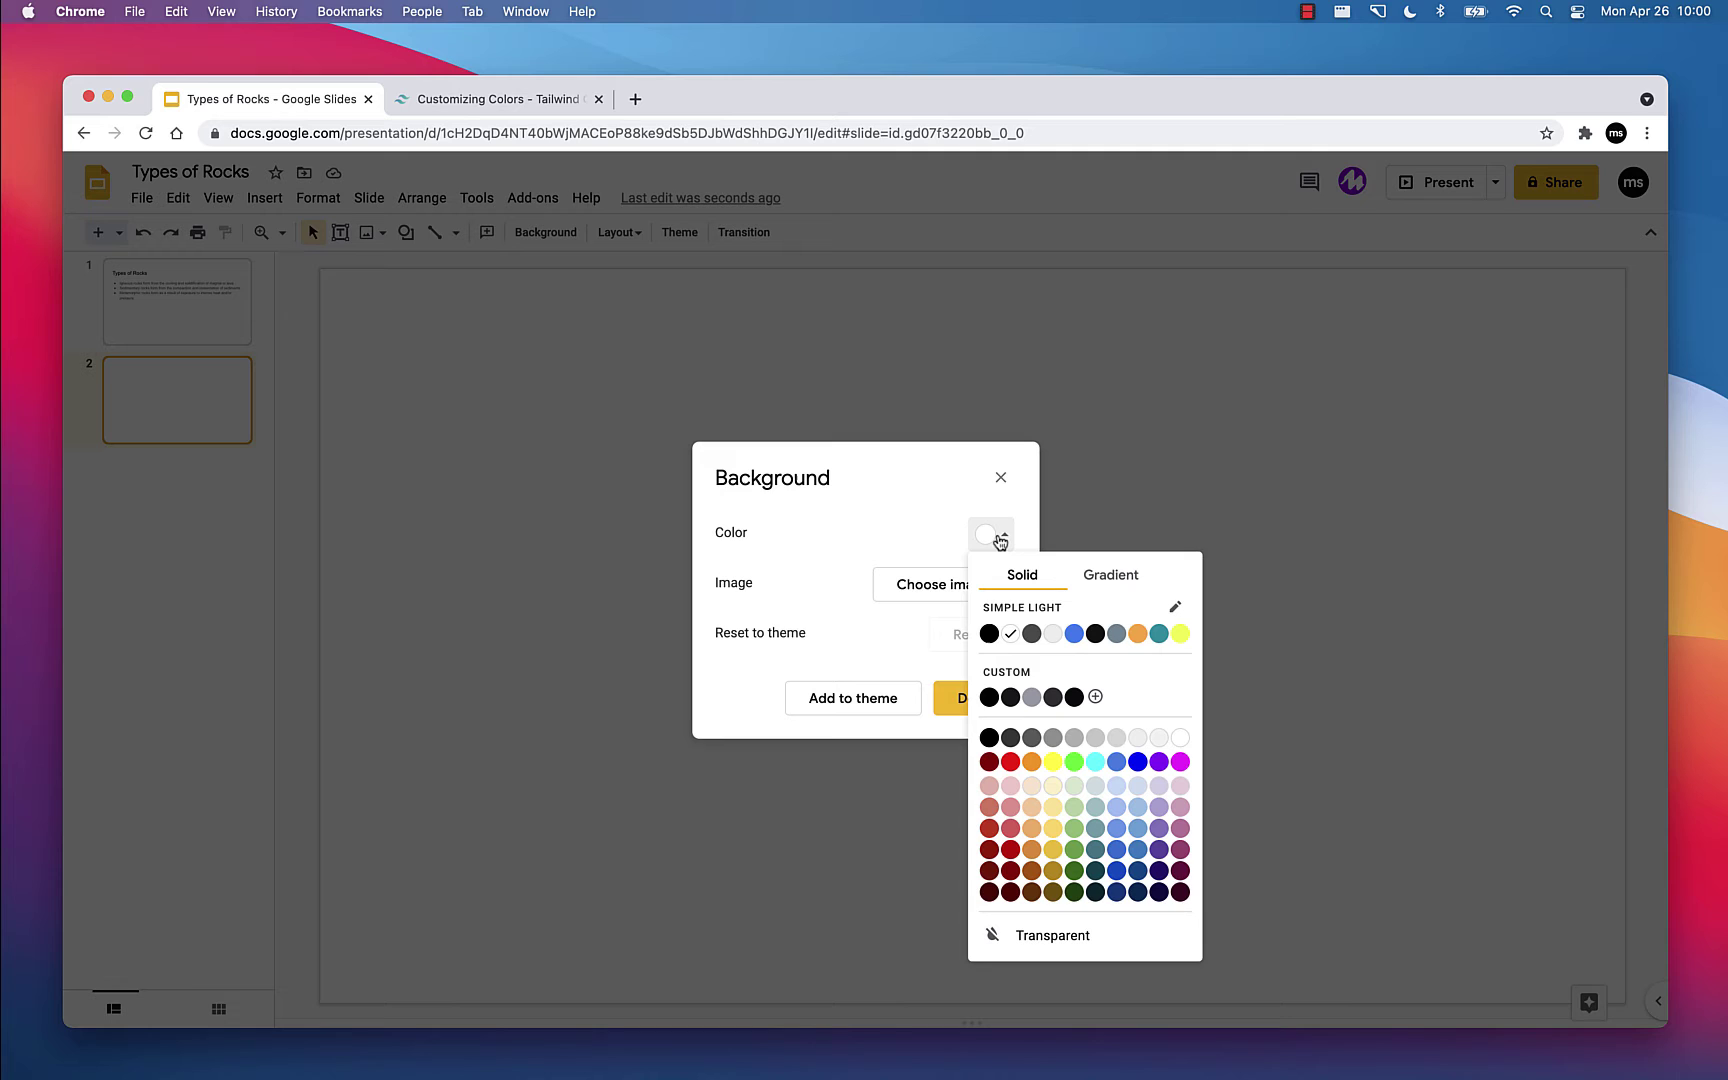
click(950, 525)
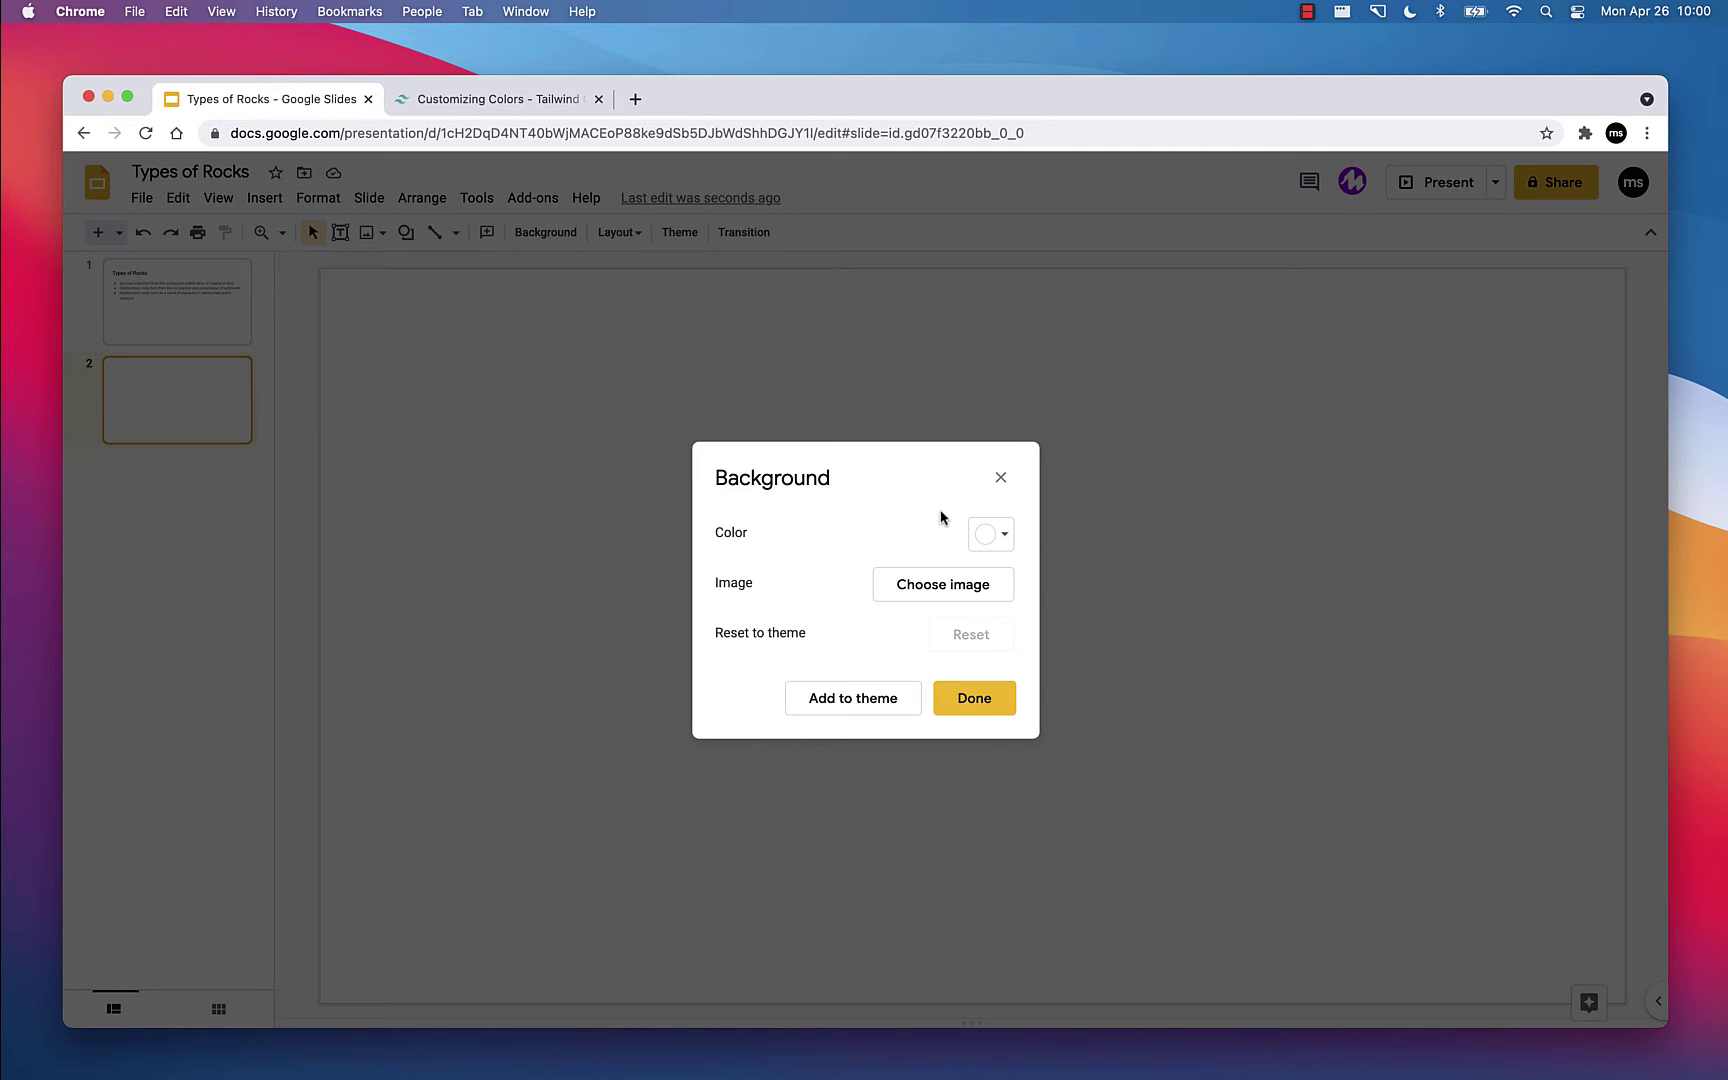
Step: Copy hex code 18181B from the Tailwind colour palette page and return to Slides
click(547, 108)
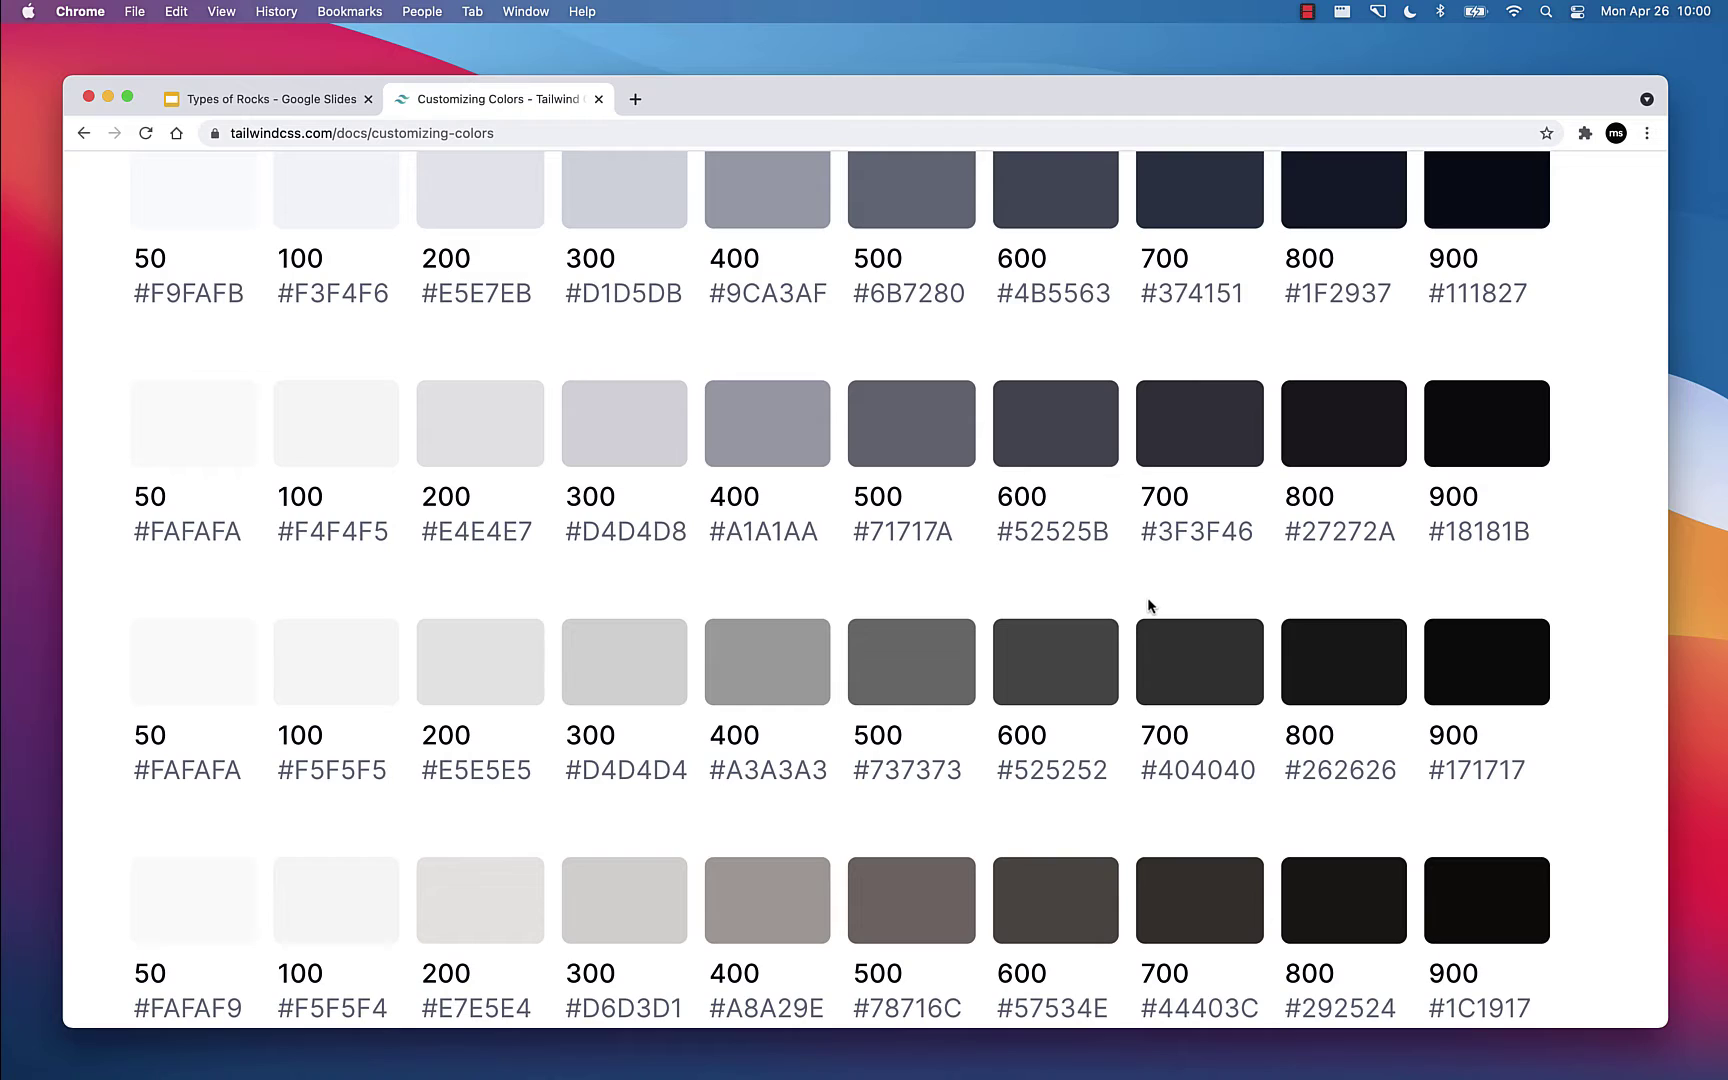
double_click(1496, 538)
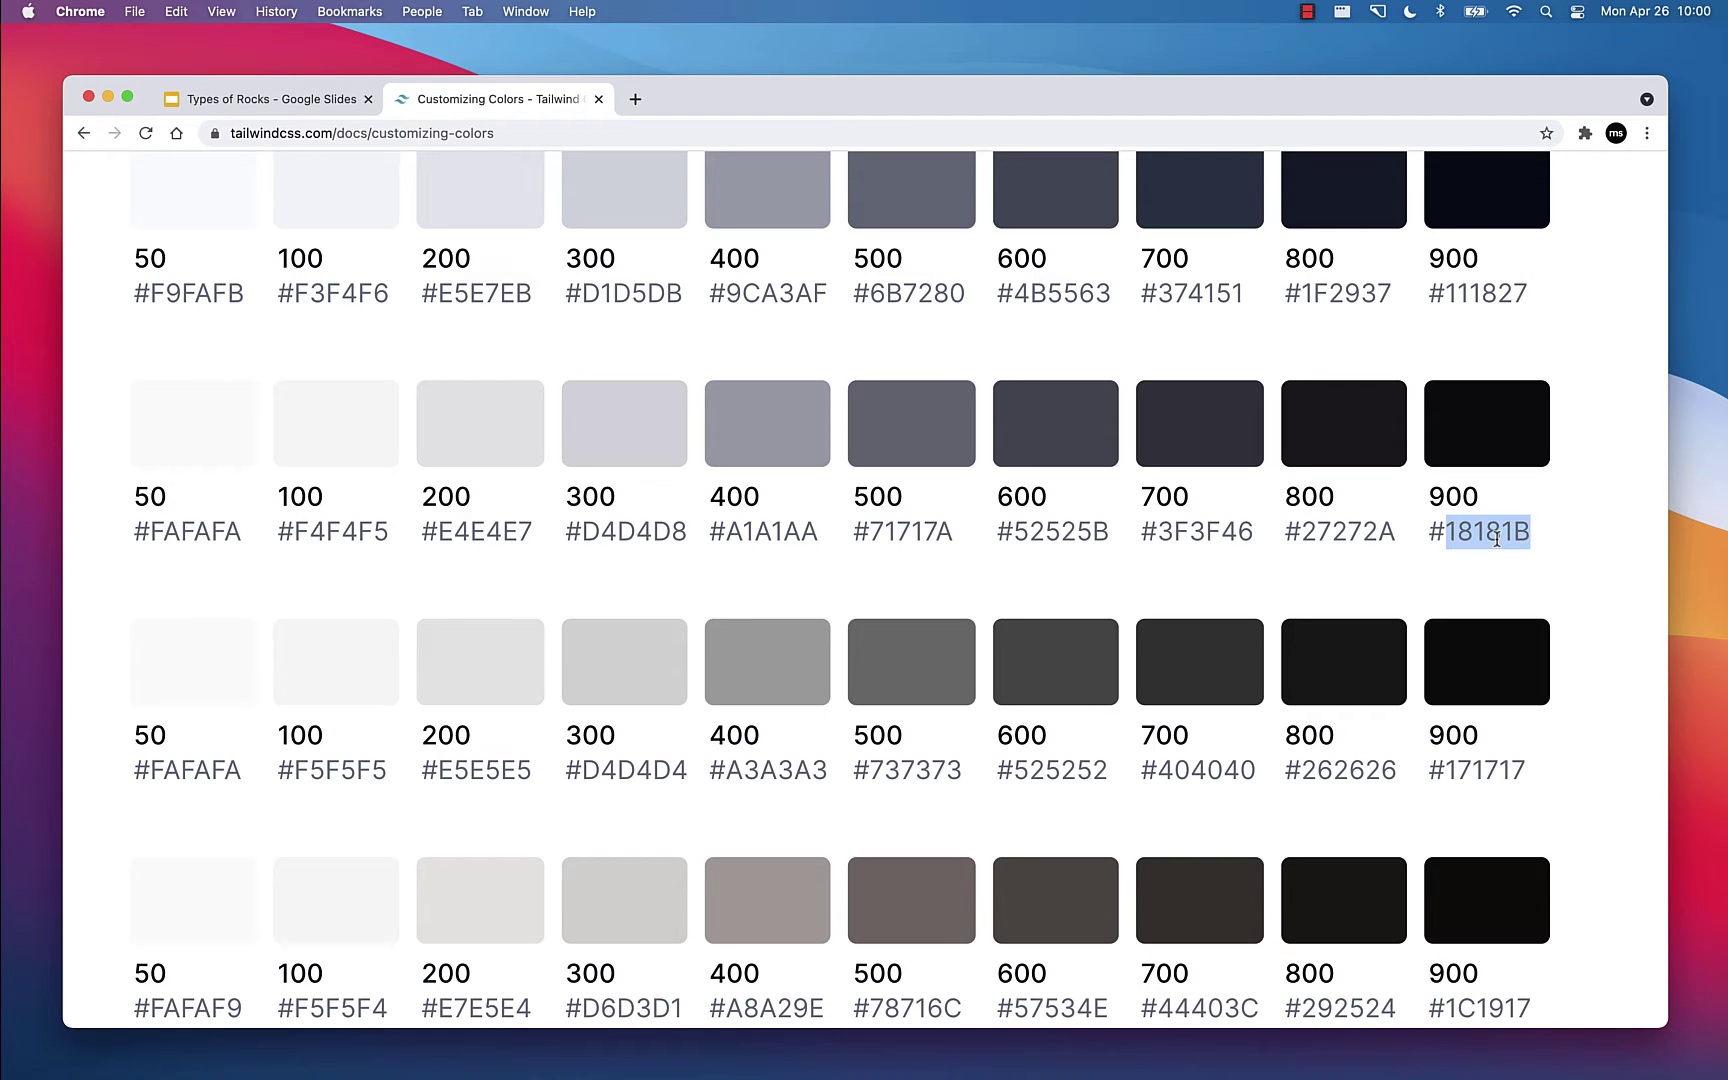
key(super+c)
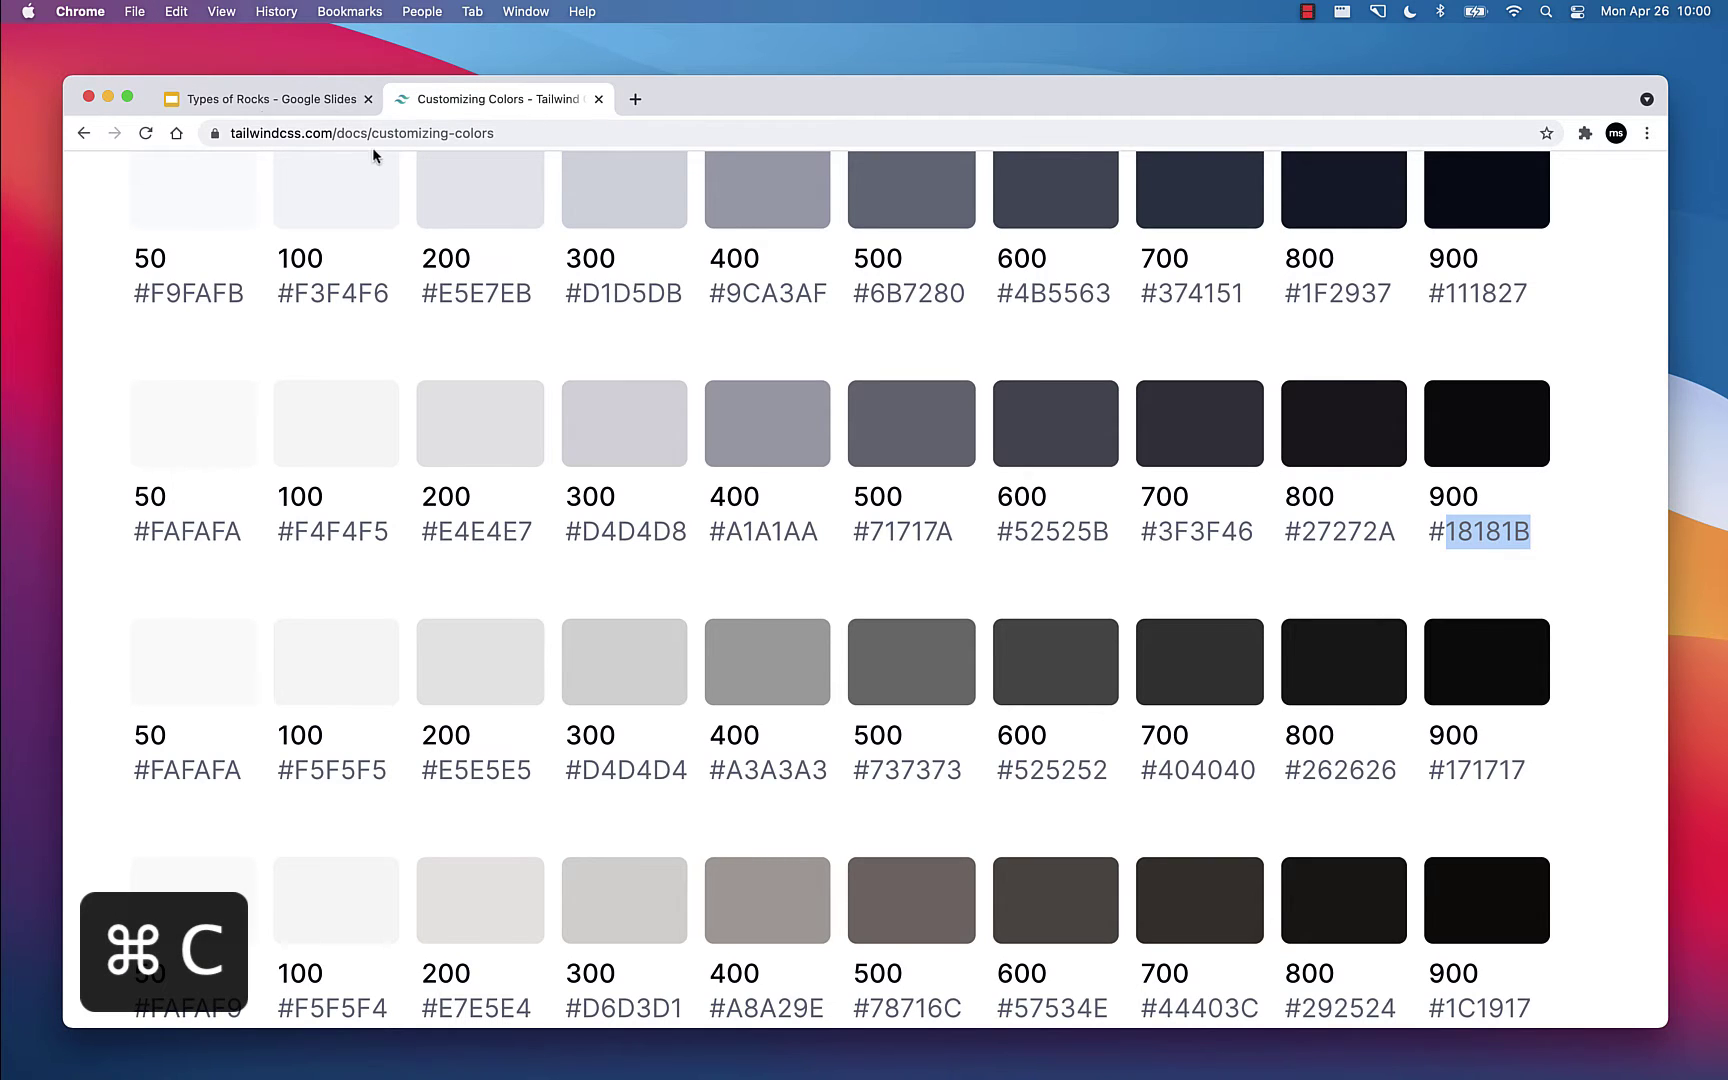
click(235, 99)
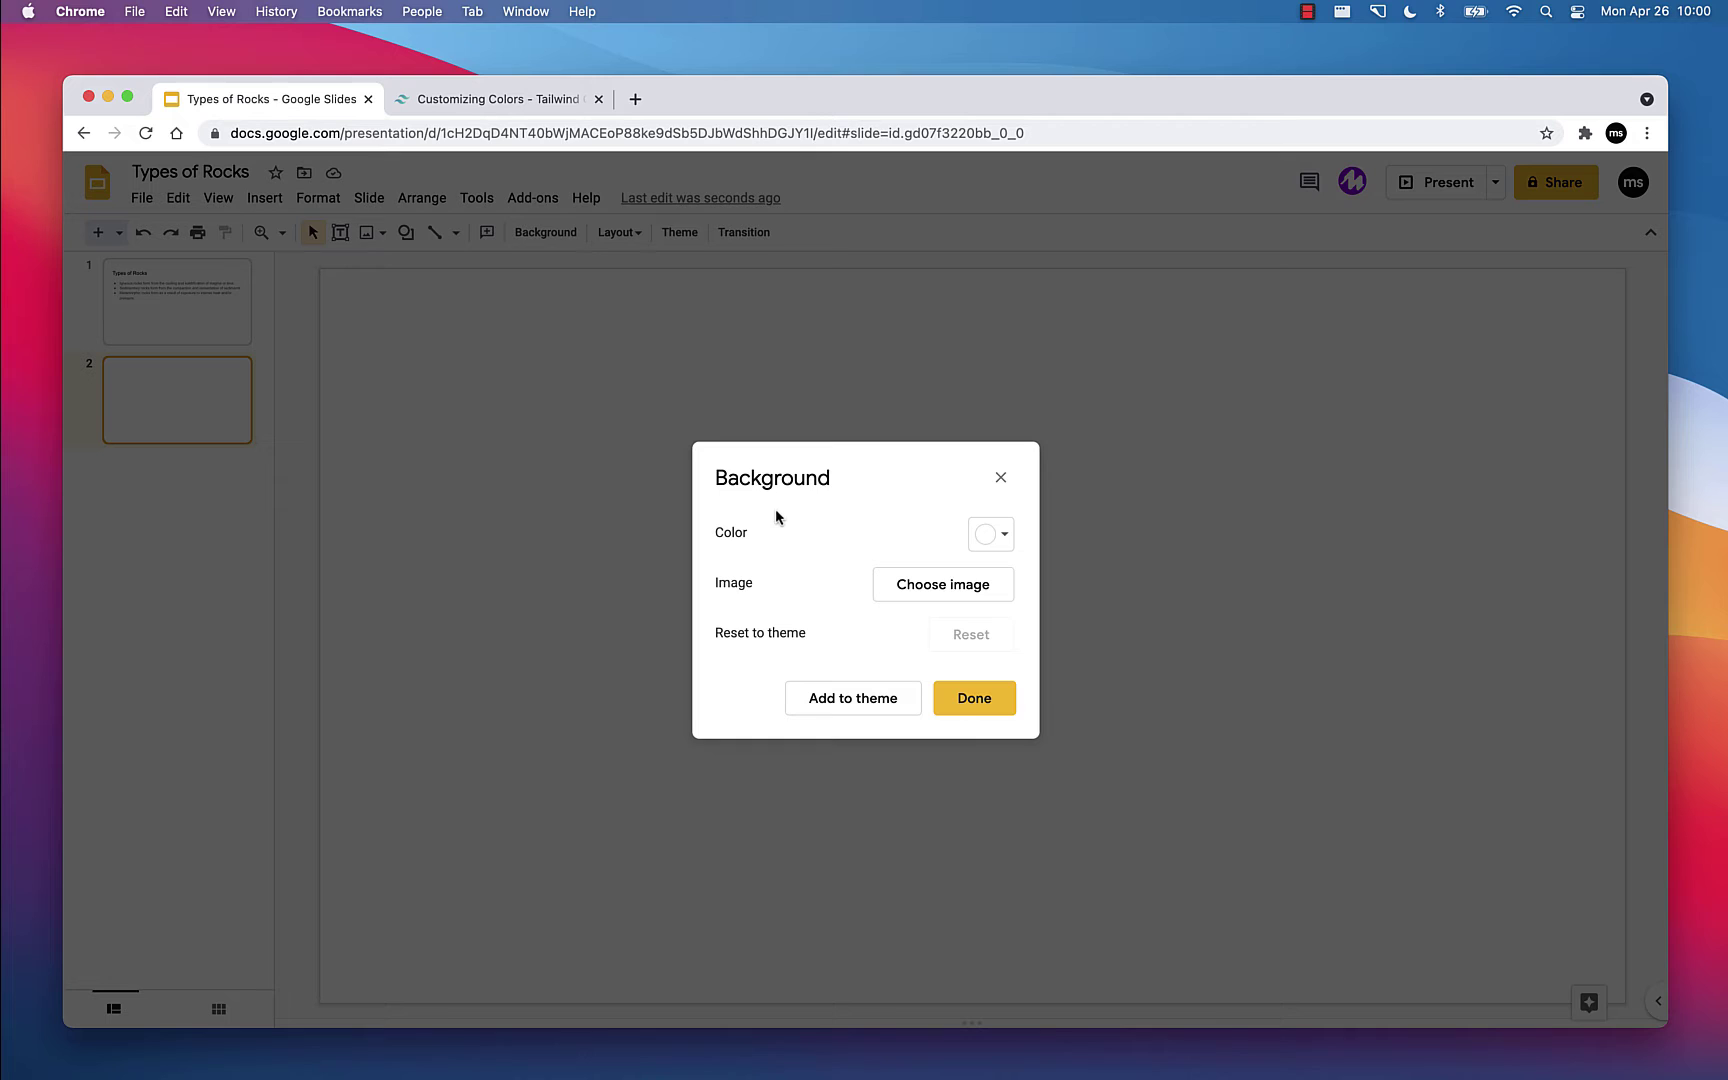
Step: Set slide 2's background to the custom colour 18181B
click(977, 546)
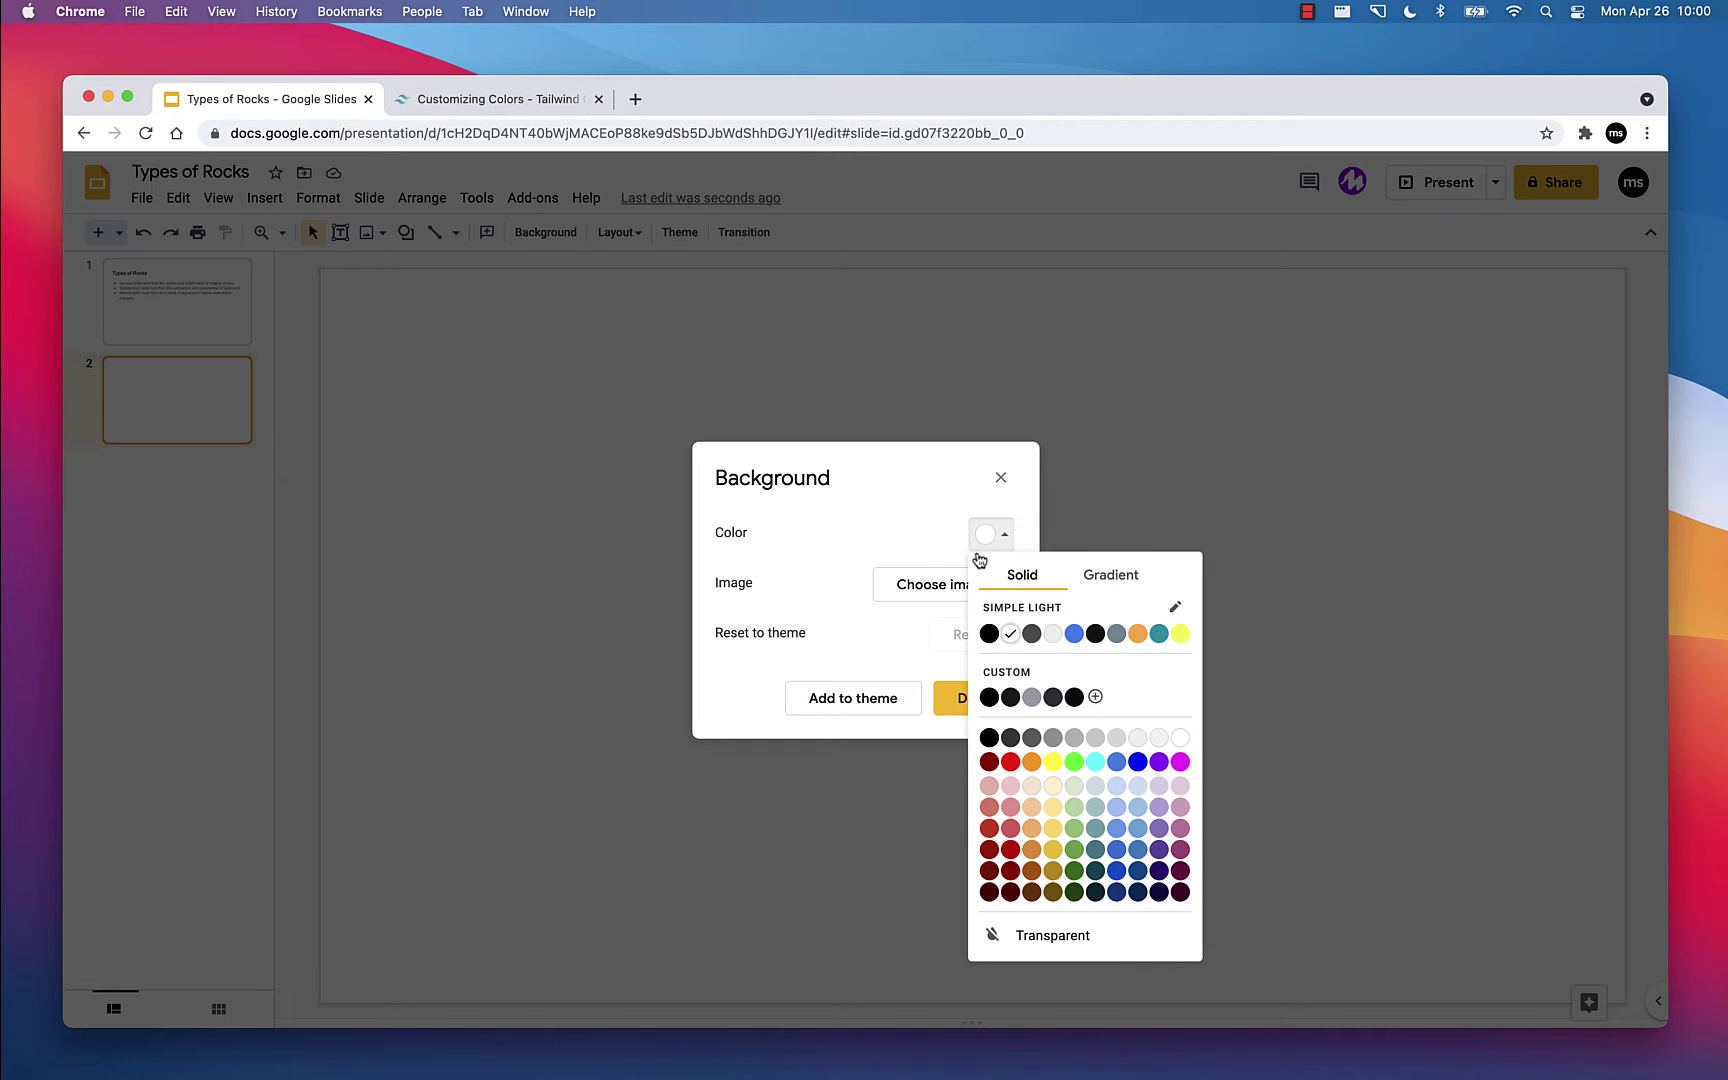
click(1095, 696)
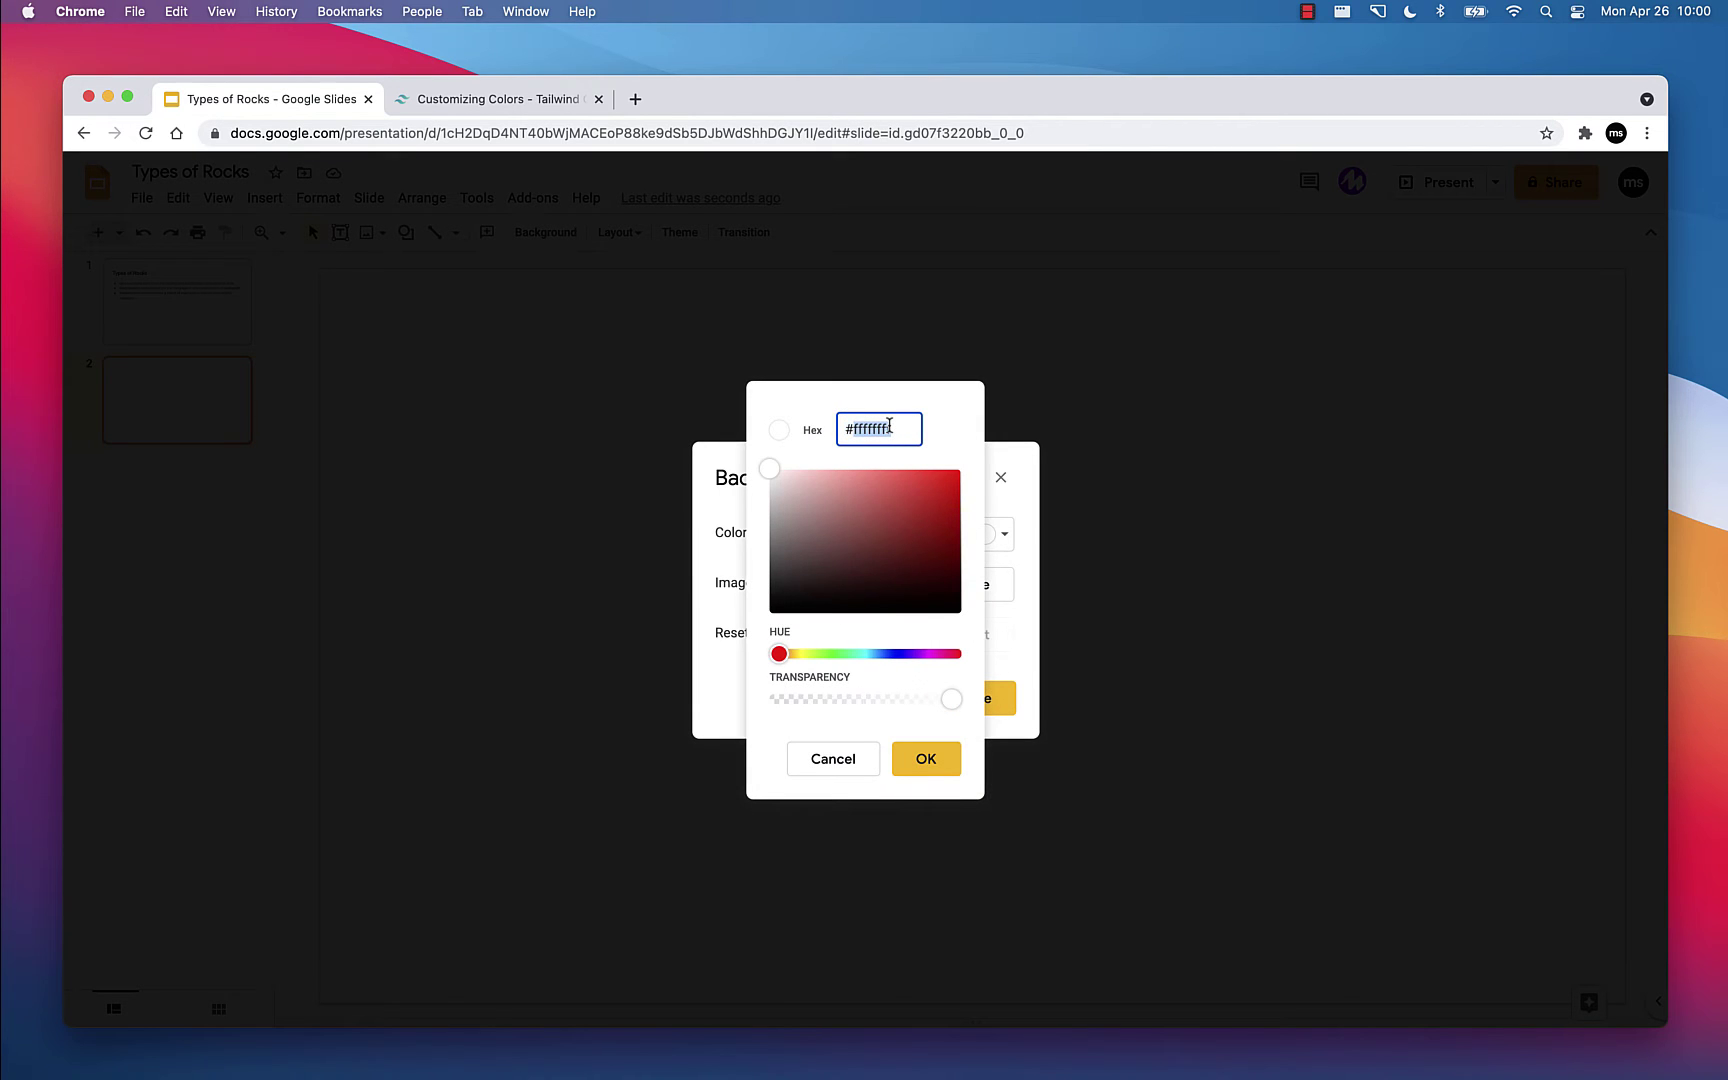
key(super+v)
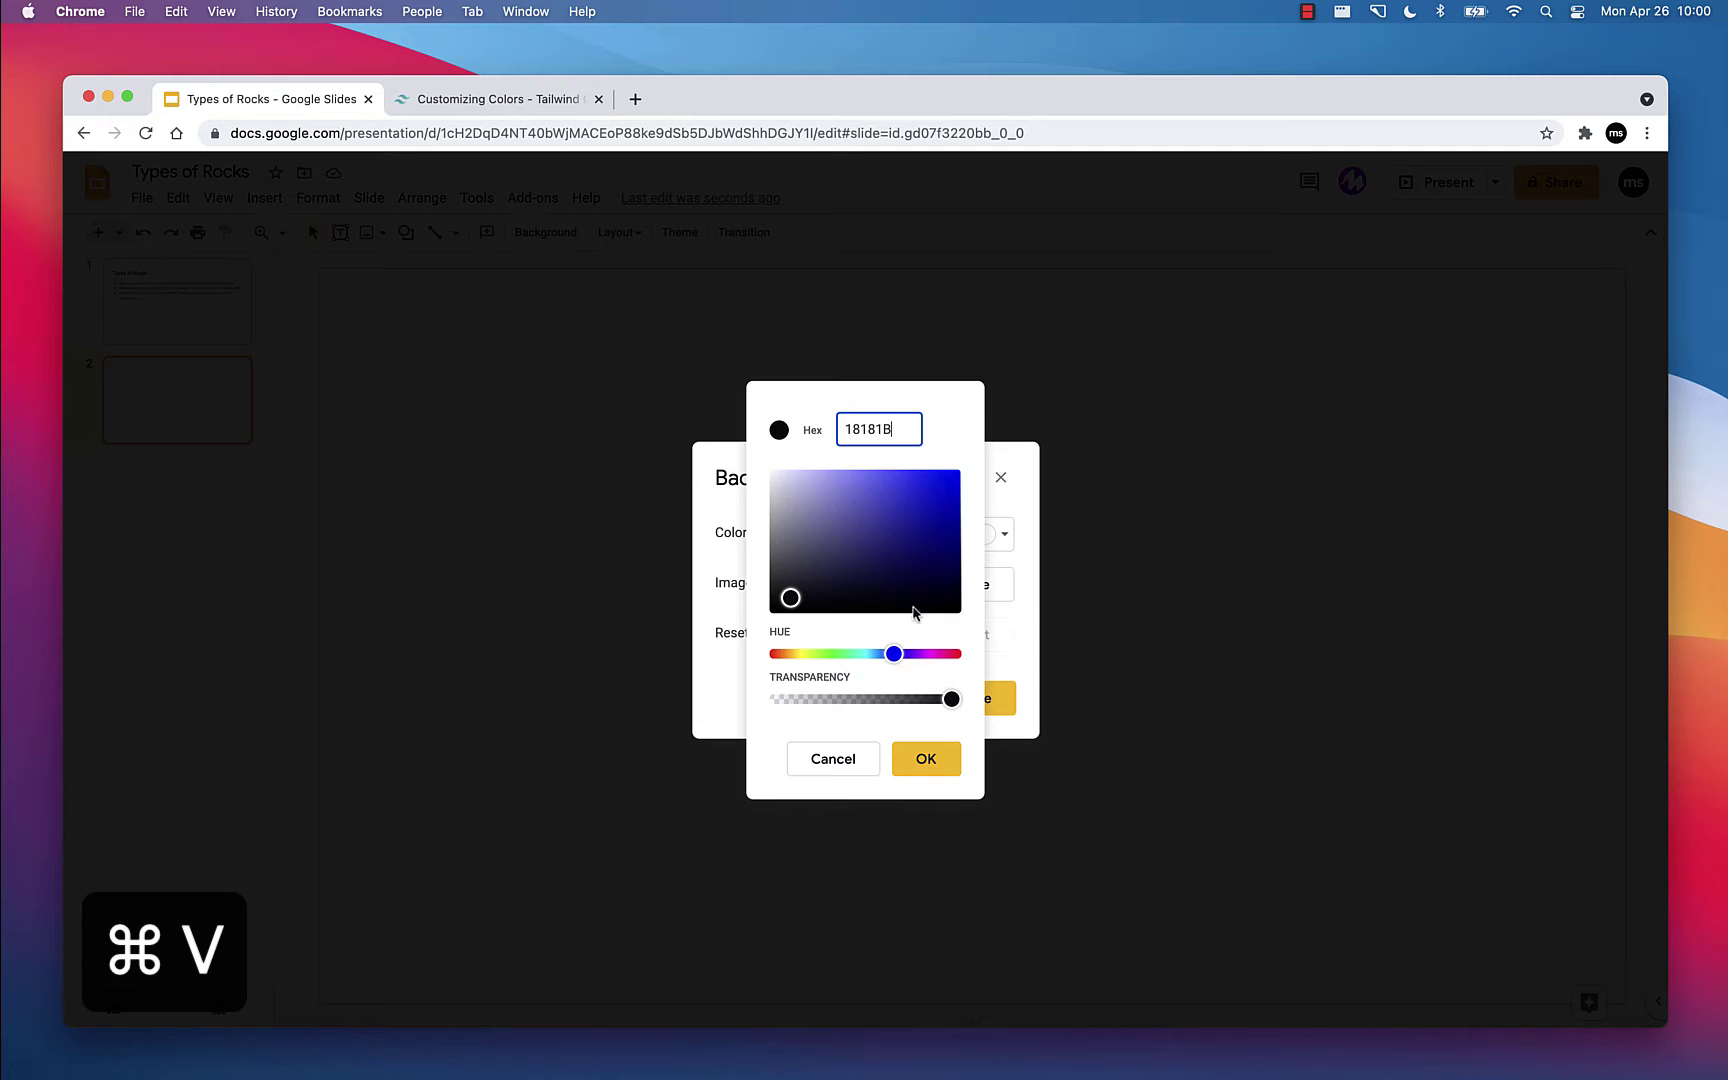
click(930, 760)
click(972, 700)
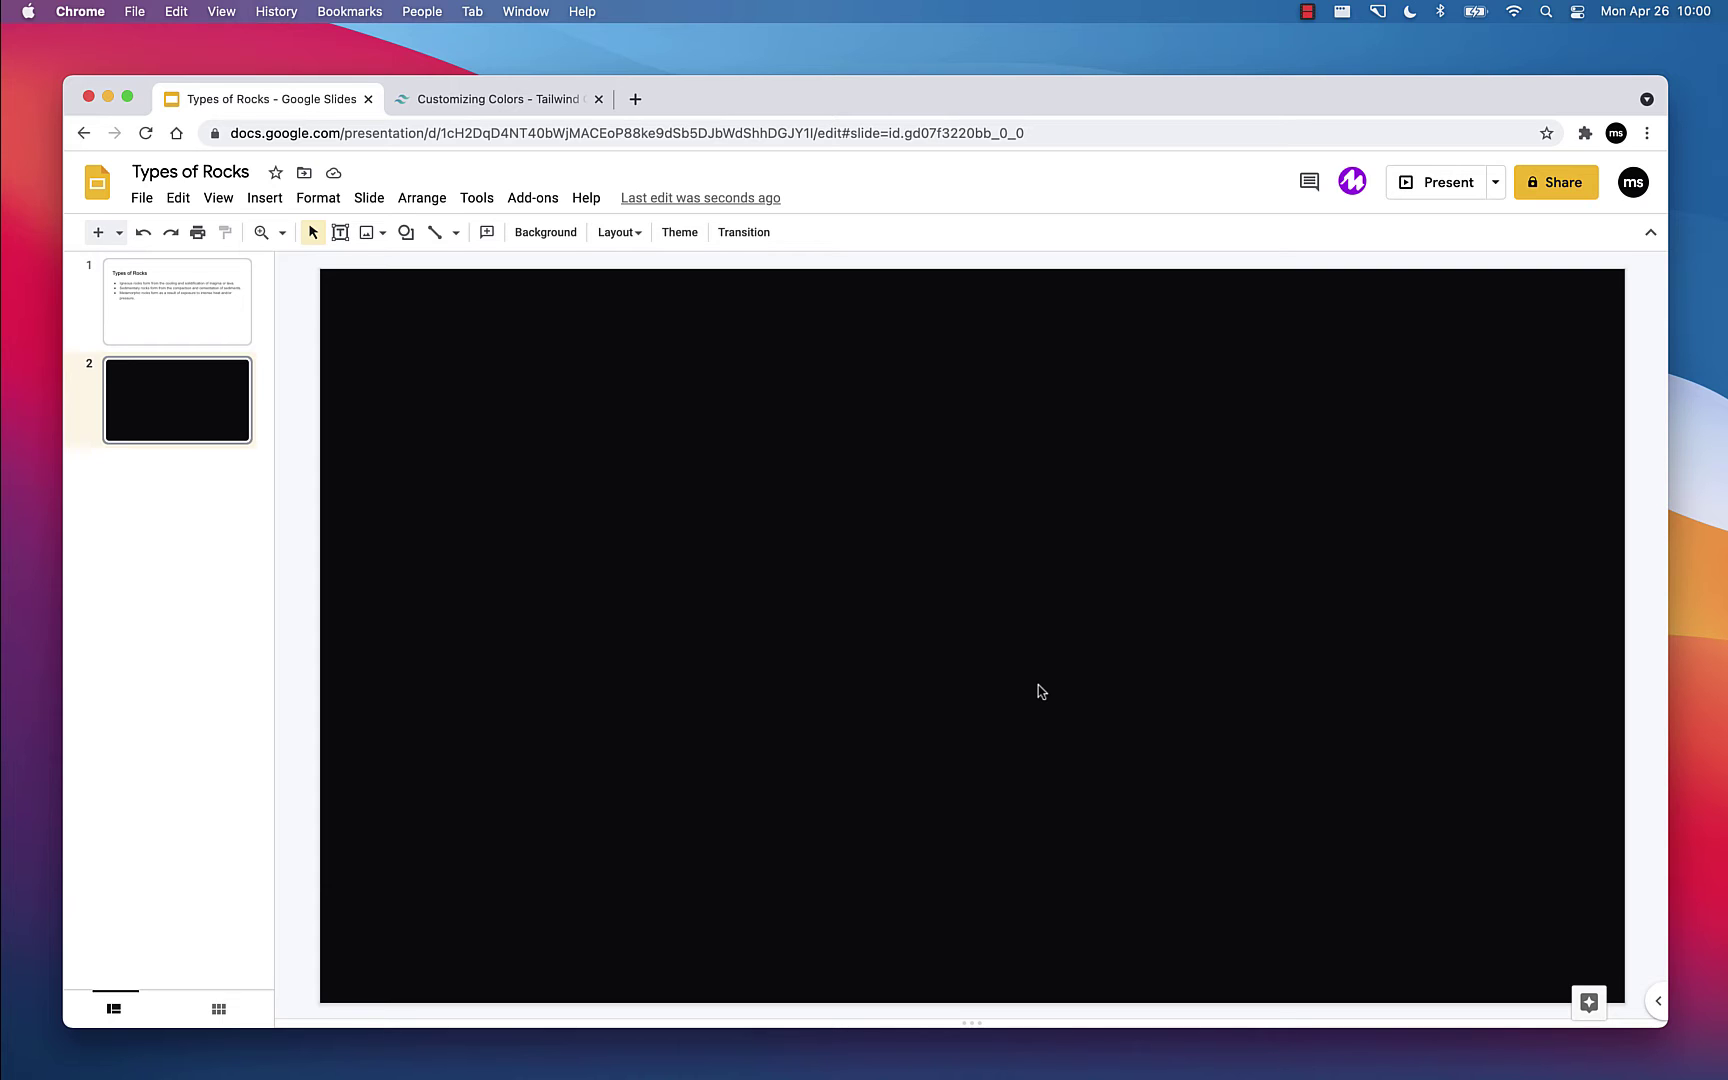
Step: Copy the 'Types of Rocks' title from slide 1 and paste it onto slide 2
click(215, 343)
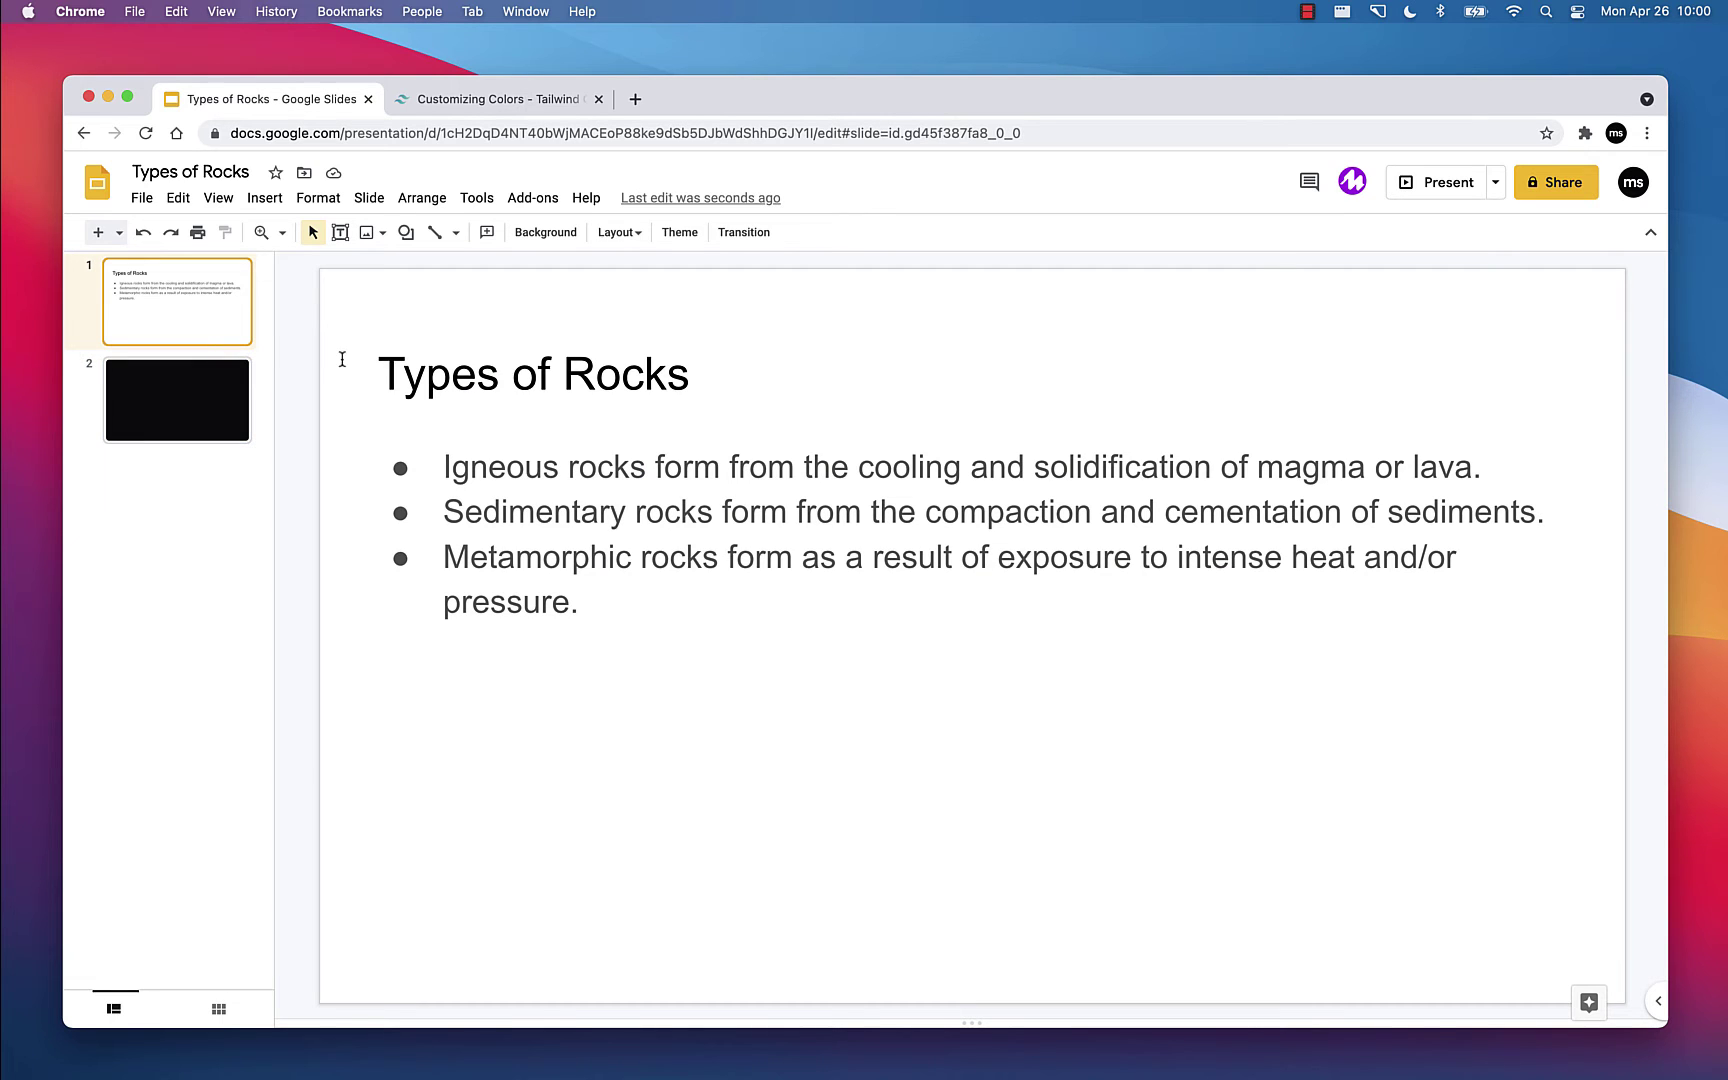
triple_click(470, 376)
key(super+c)
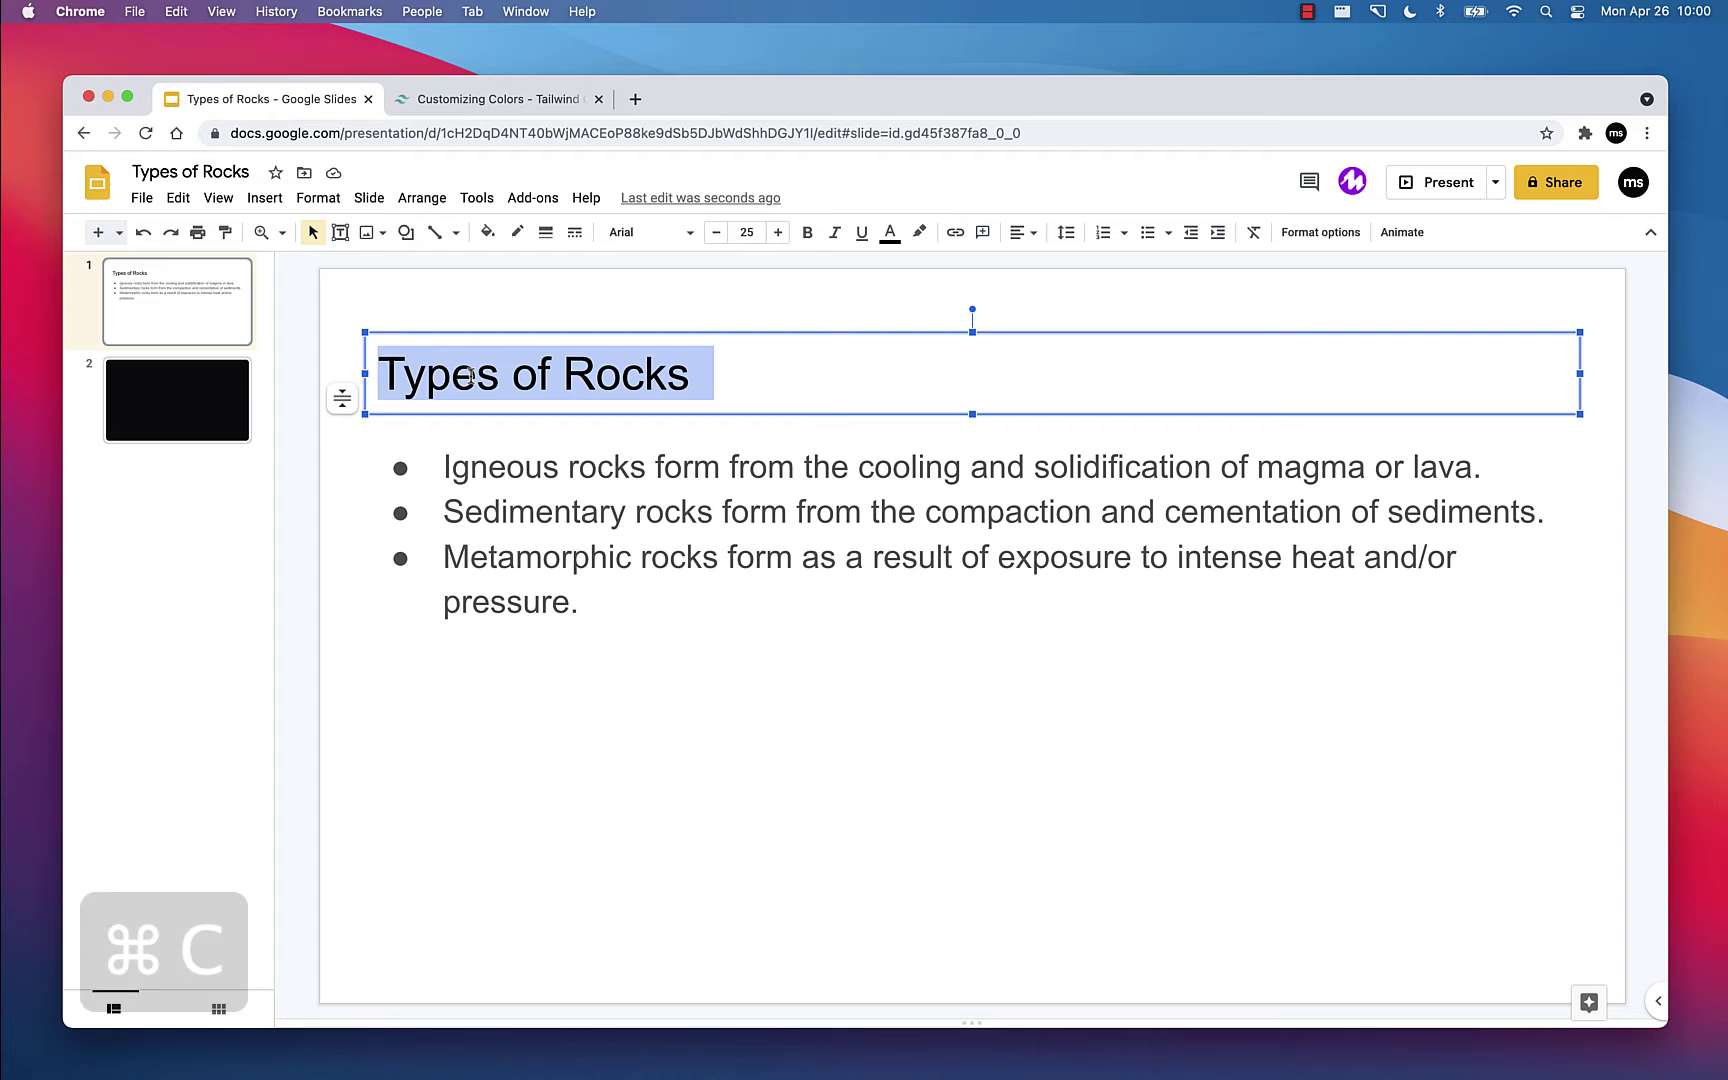
click(238, 402)
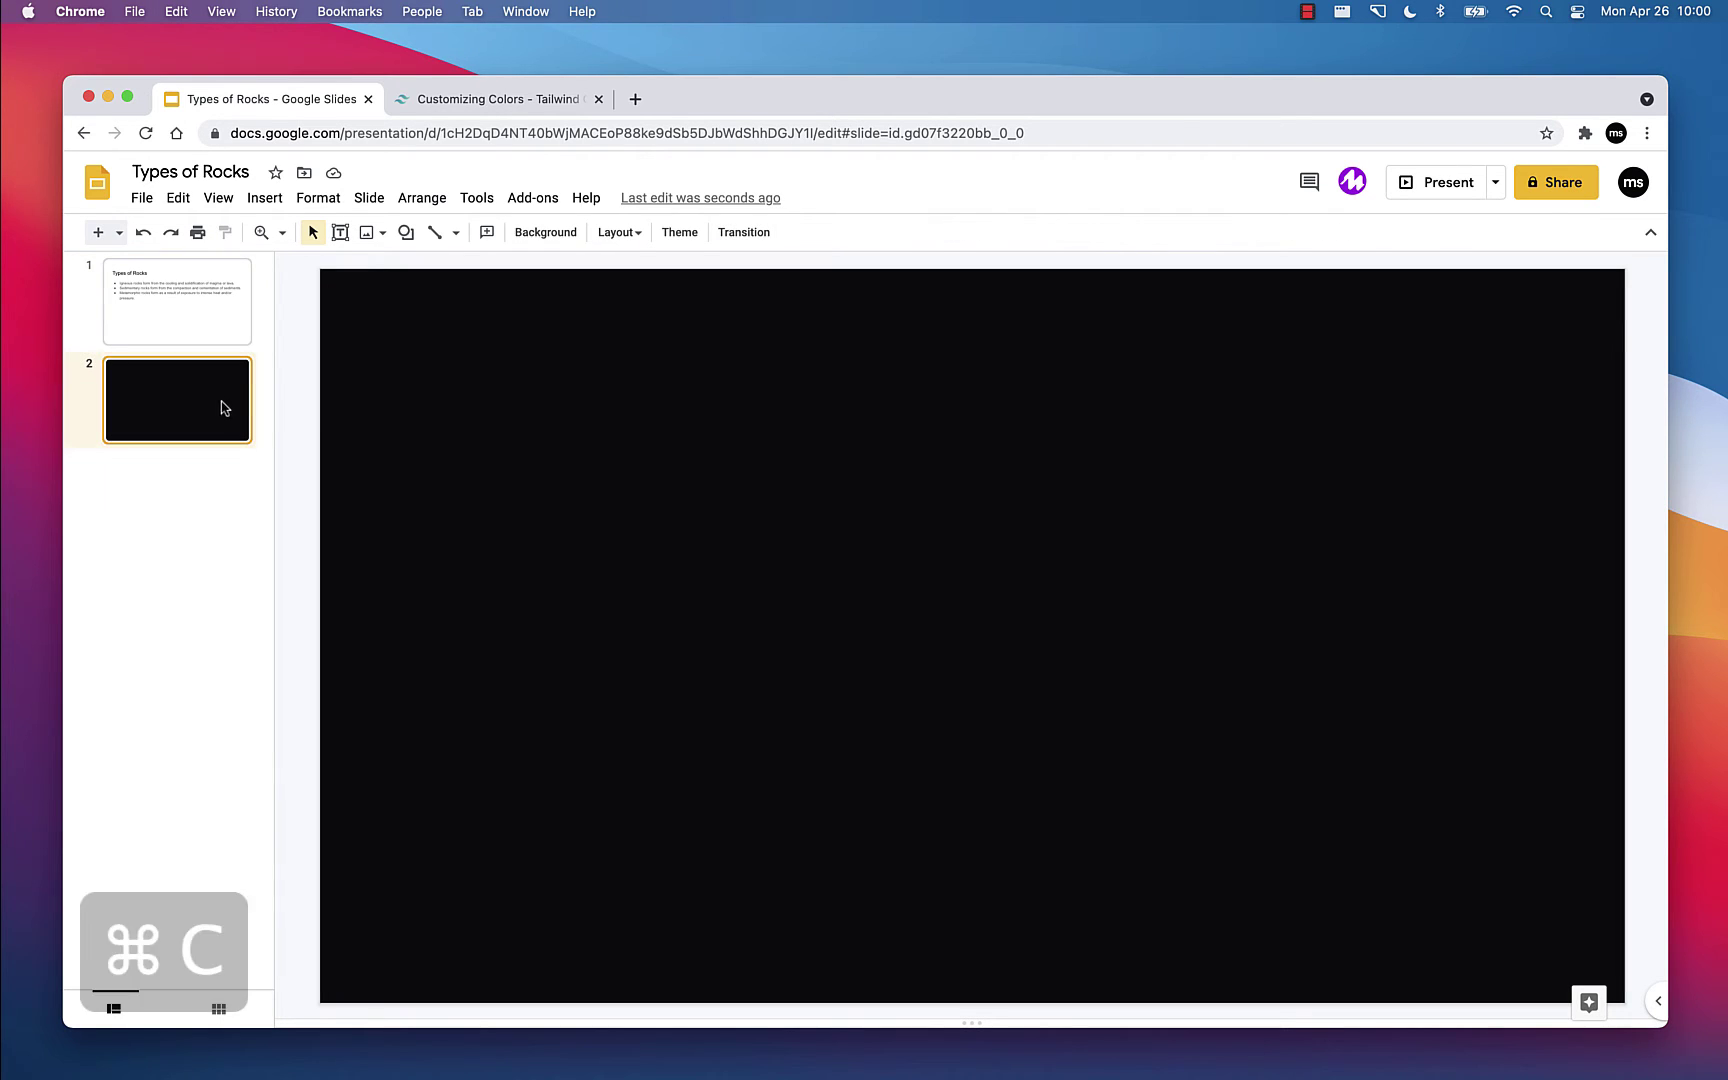
key(super+v)
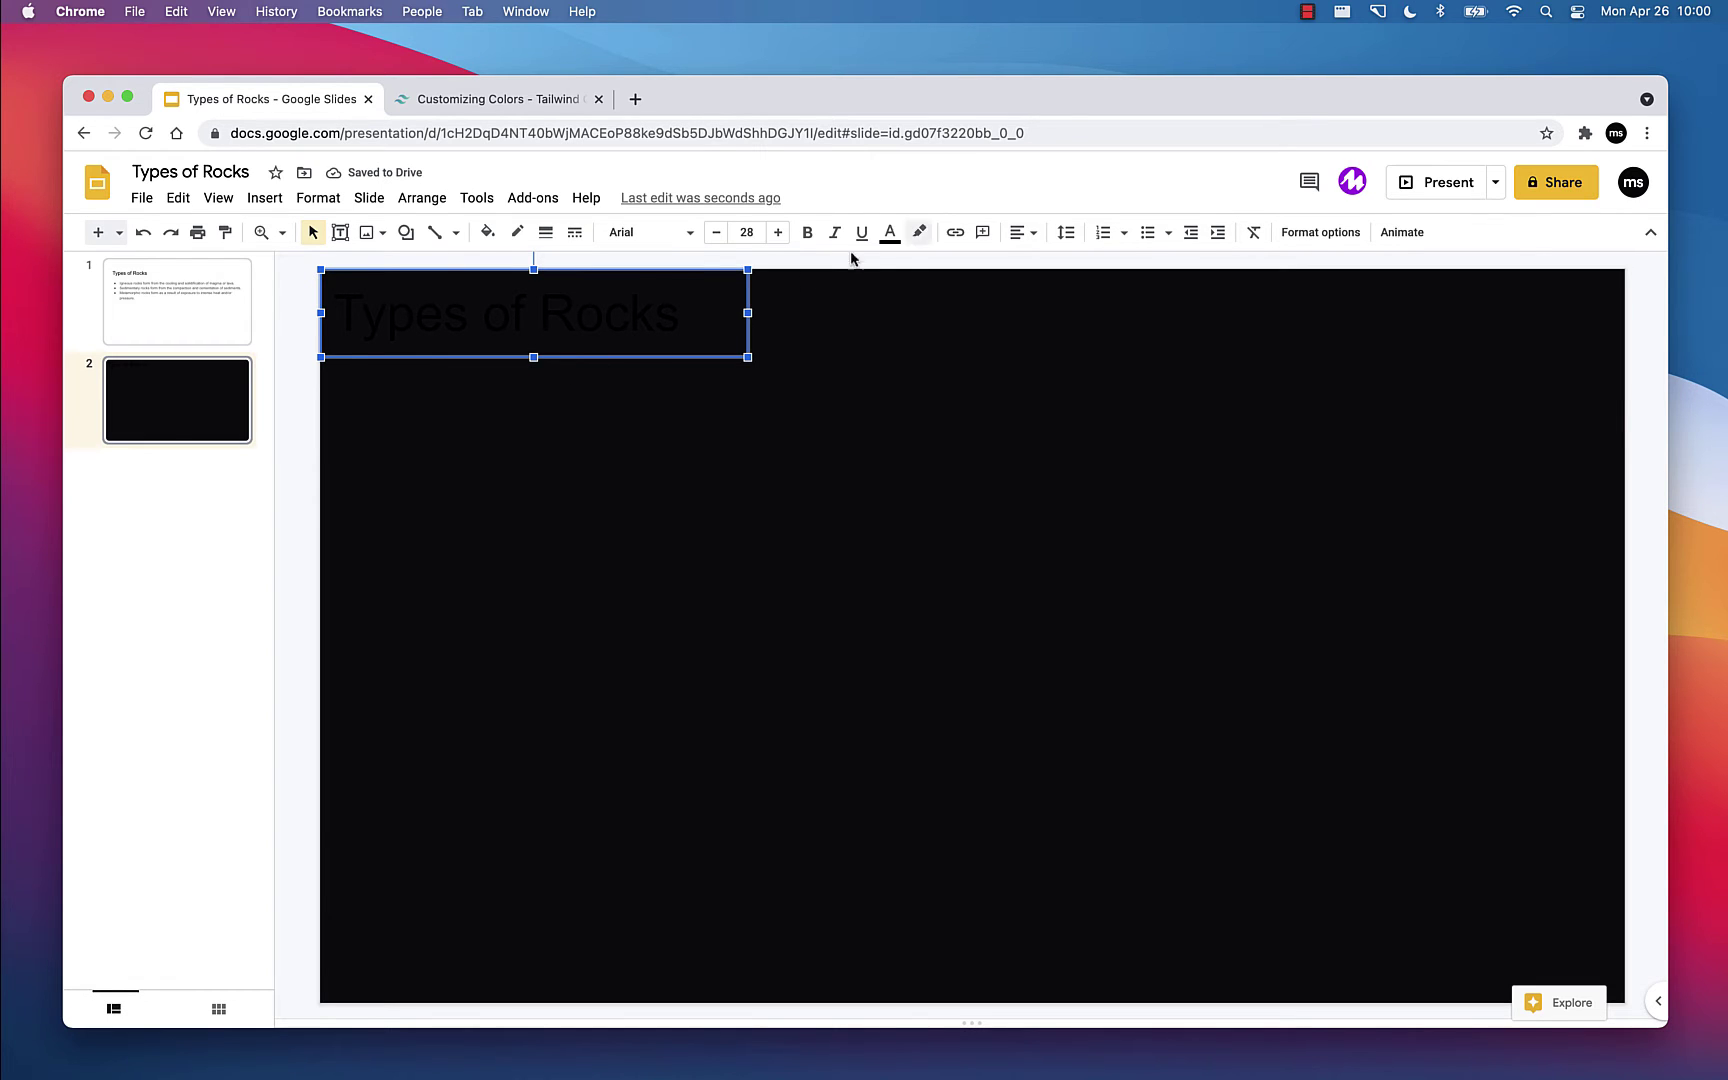
Step: Make the title white, full-width, centred horizontally and vertically in a taller box
click(889, 232)
click(917, 291)
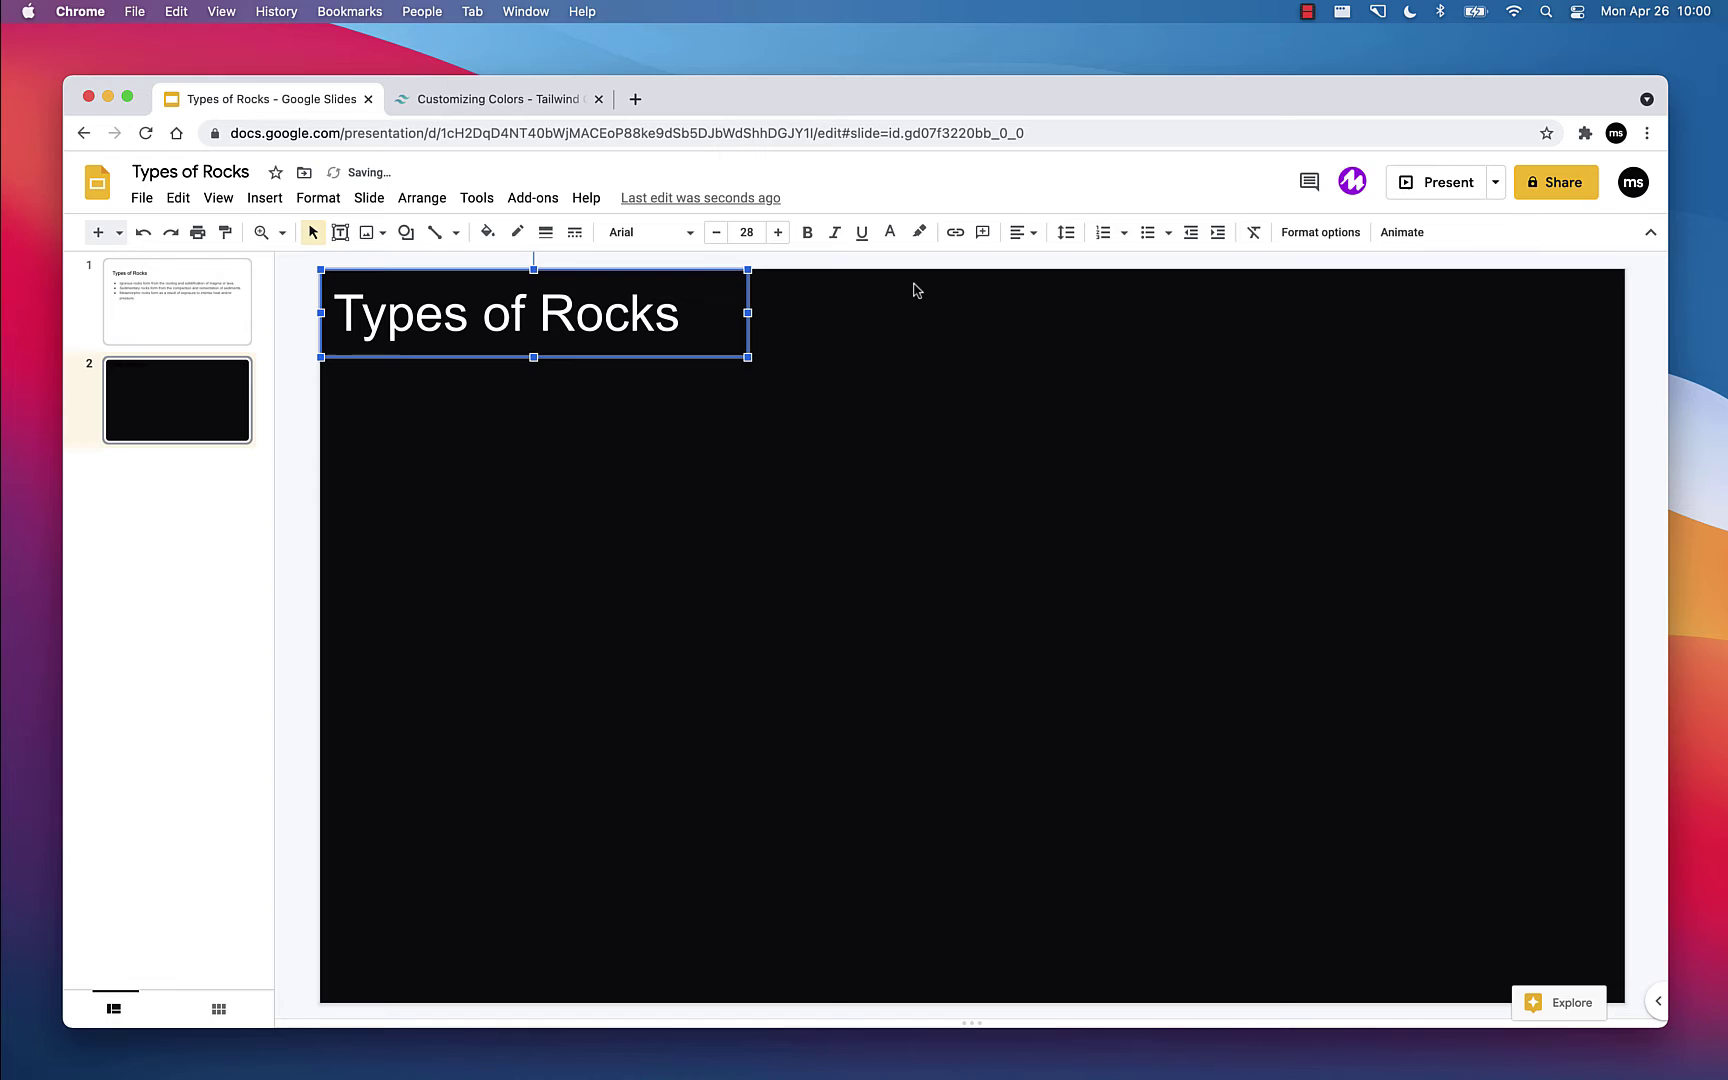
drag(948, 404, 1622, 422)
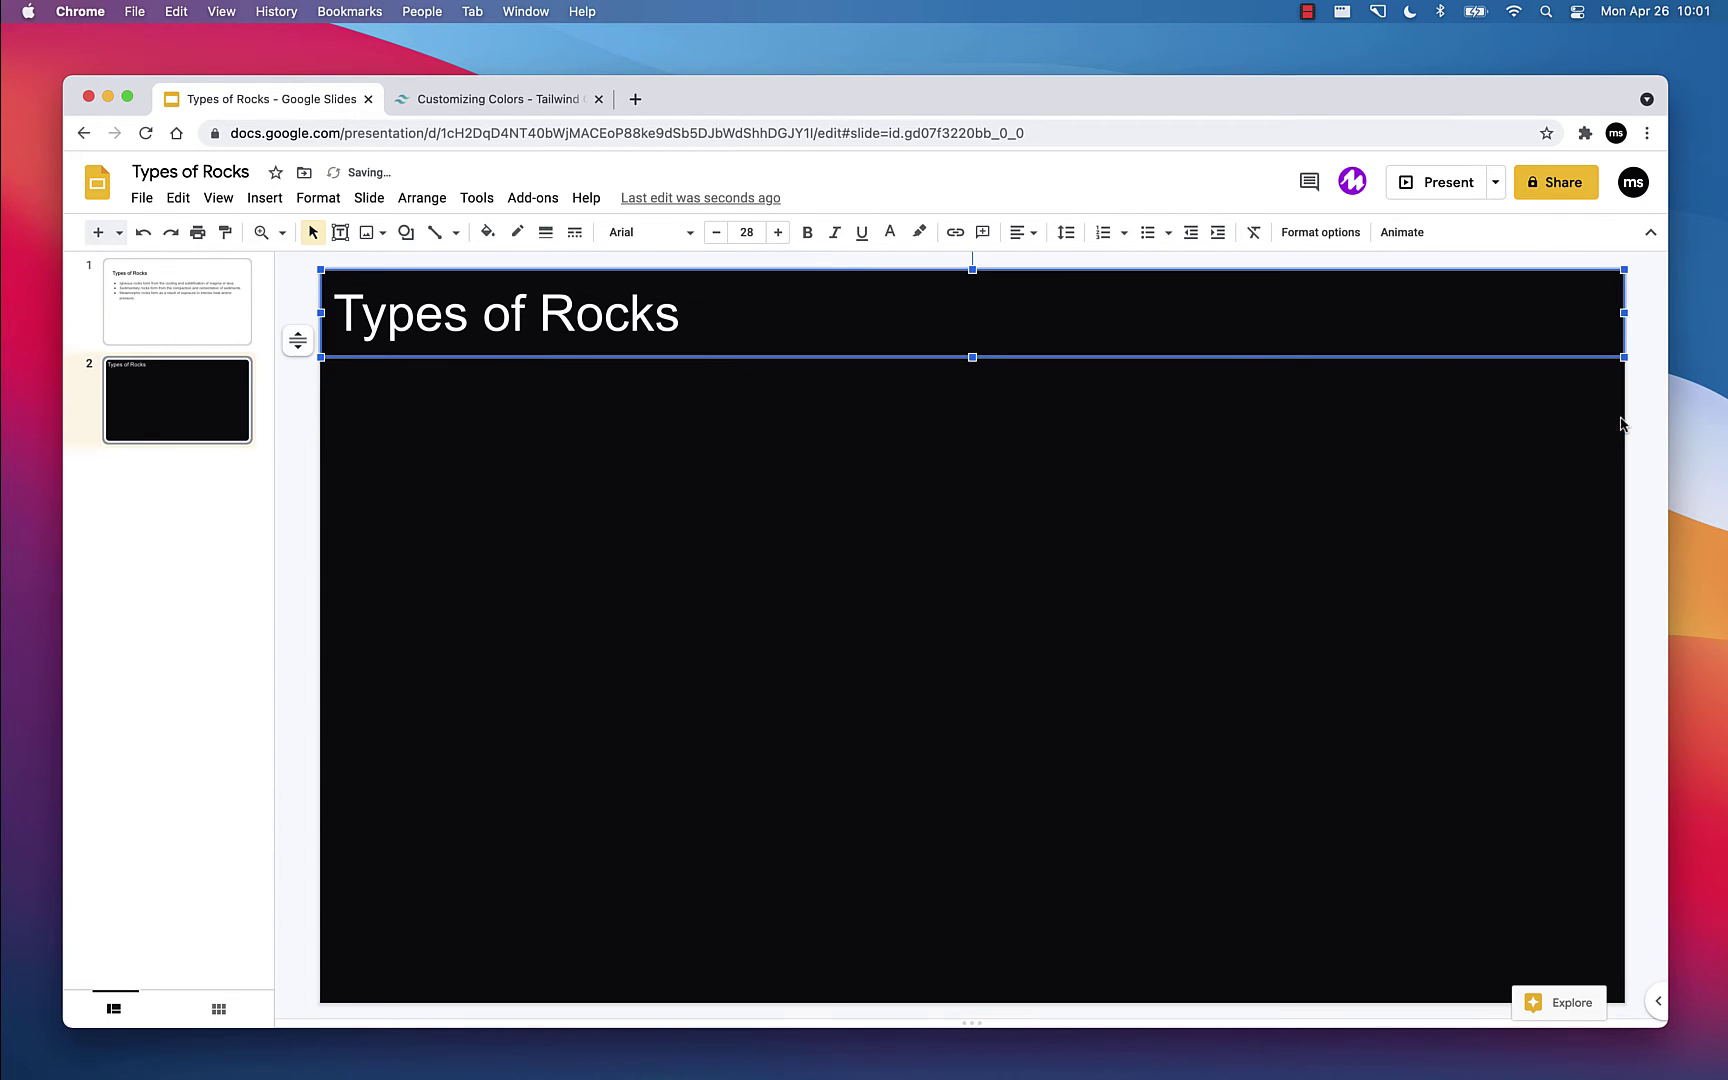
click(1014, 236)
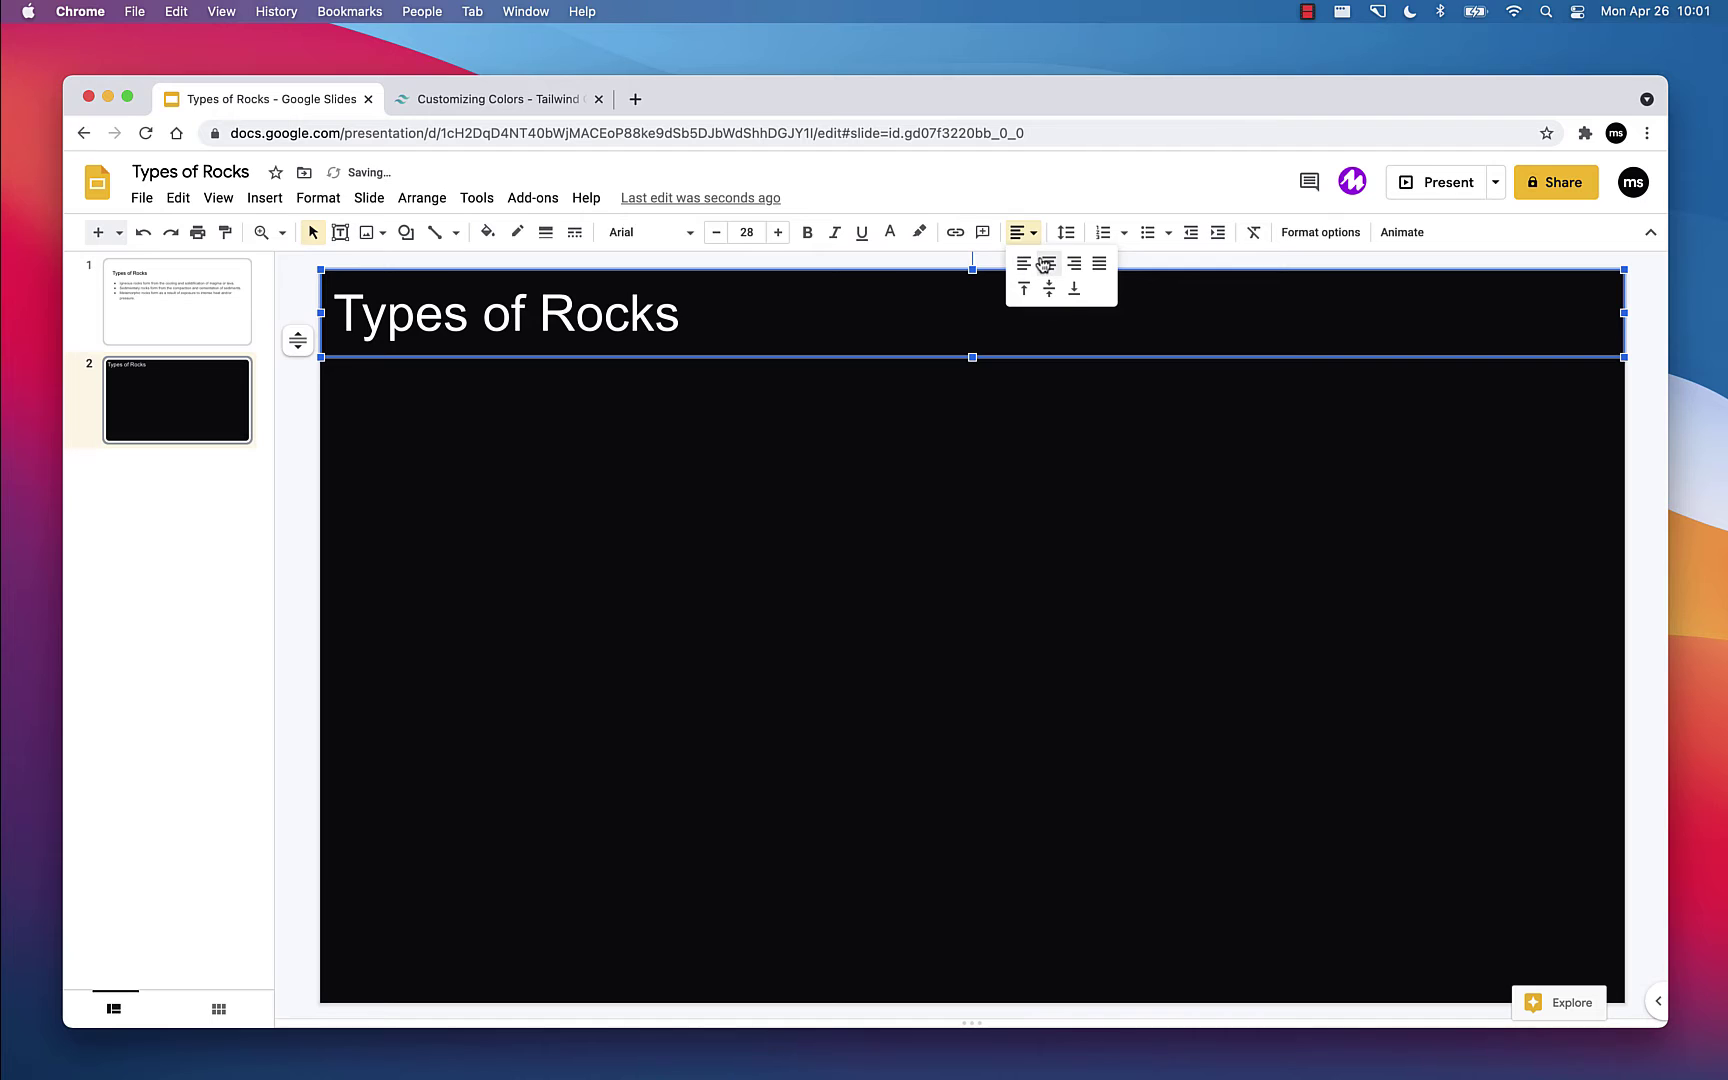
click(1049, 263)
click(1017, 236)
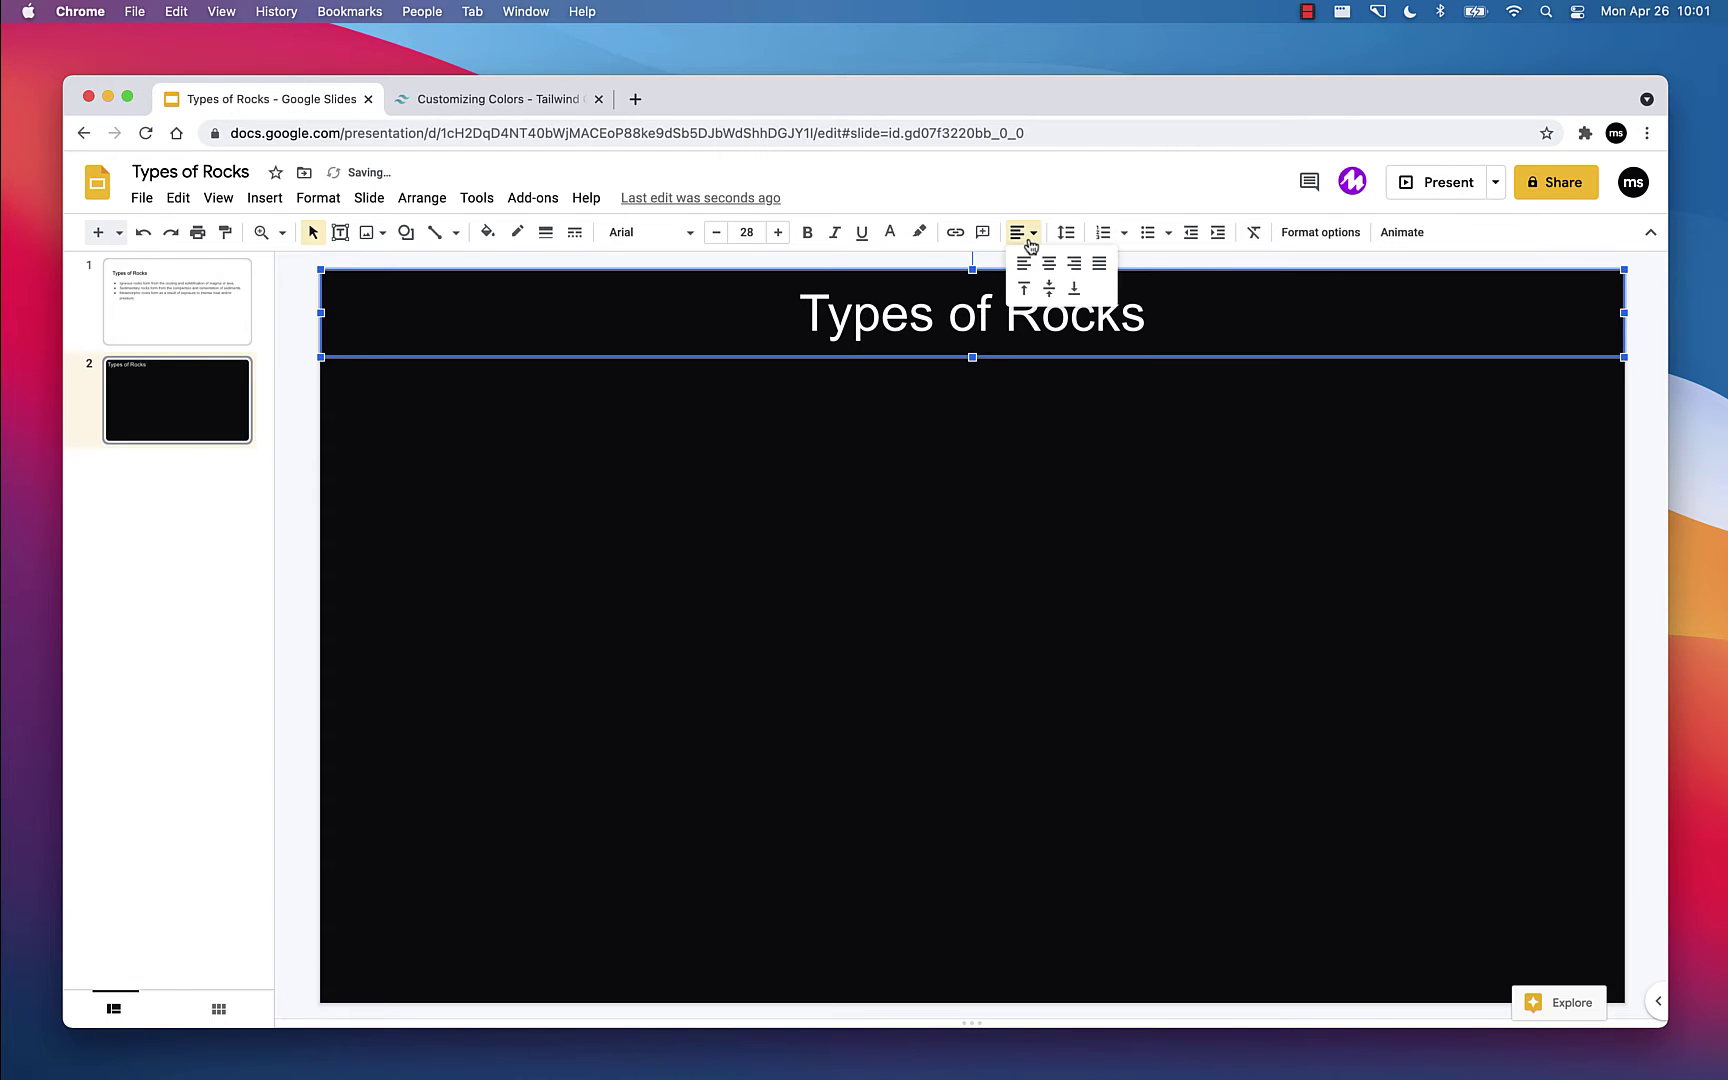
click(1049, 290)
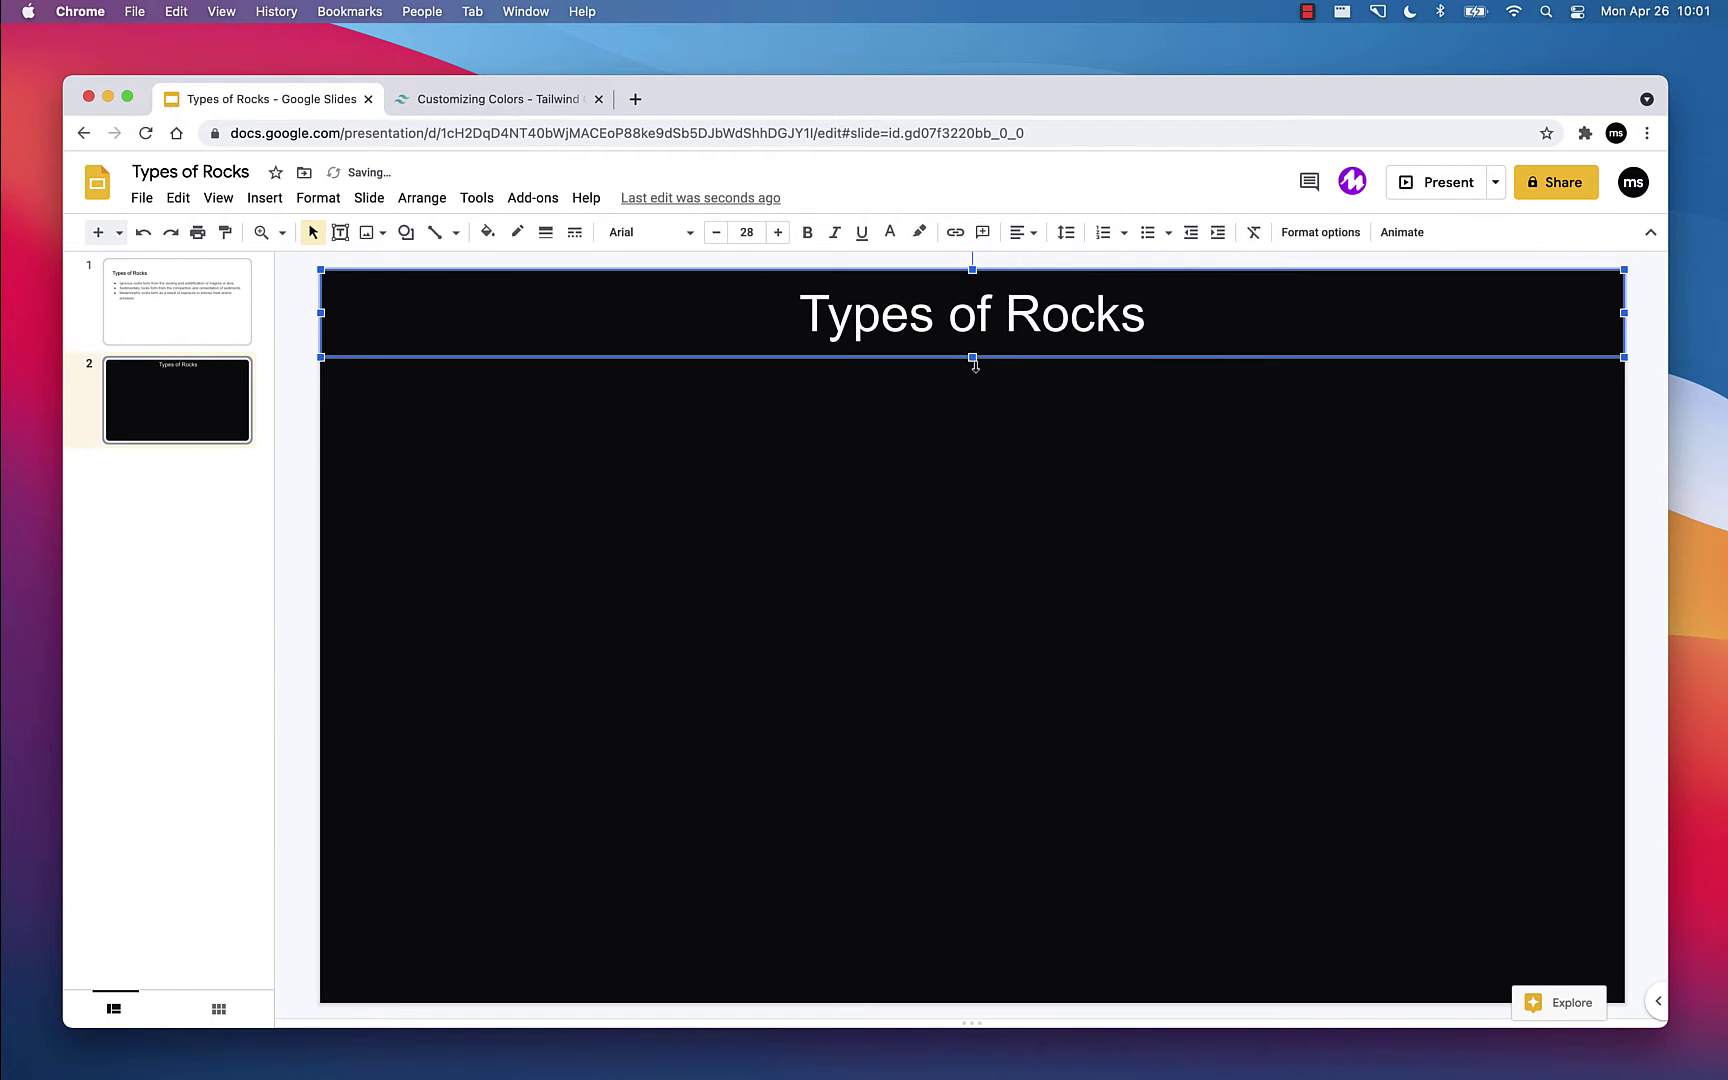
drag(972, 359, 976, 413)
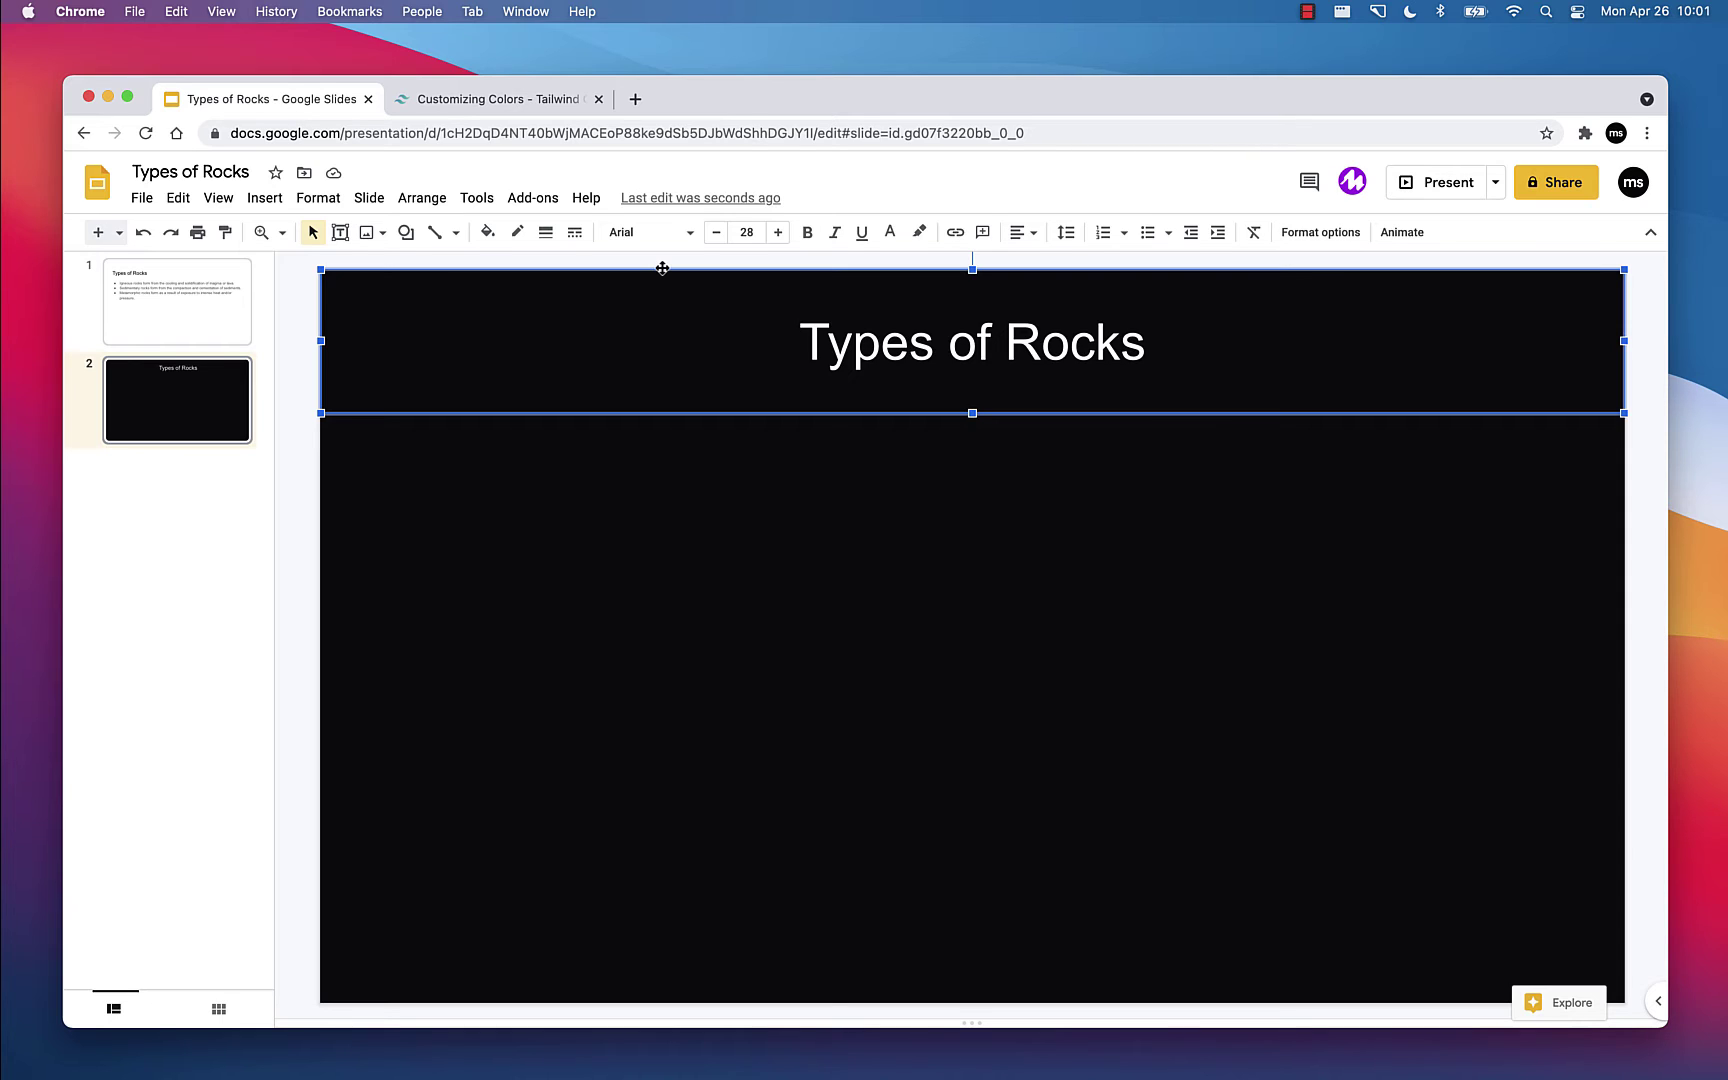
Step: Set the title font to DM Sans Bold
click(688, 247)
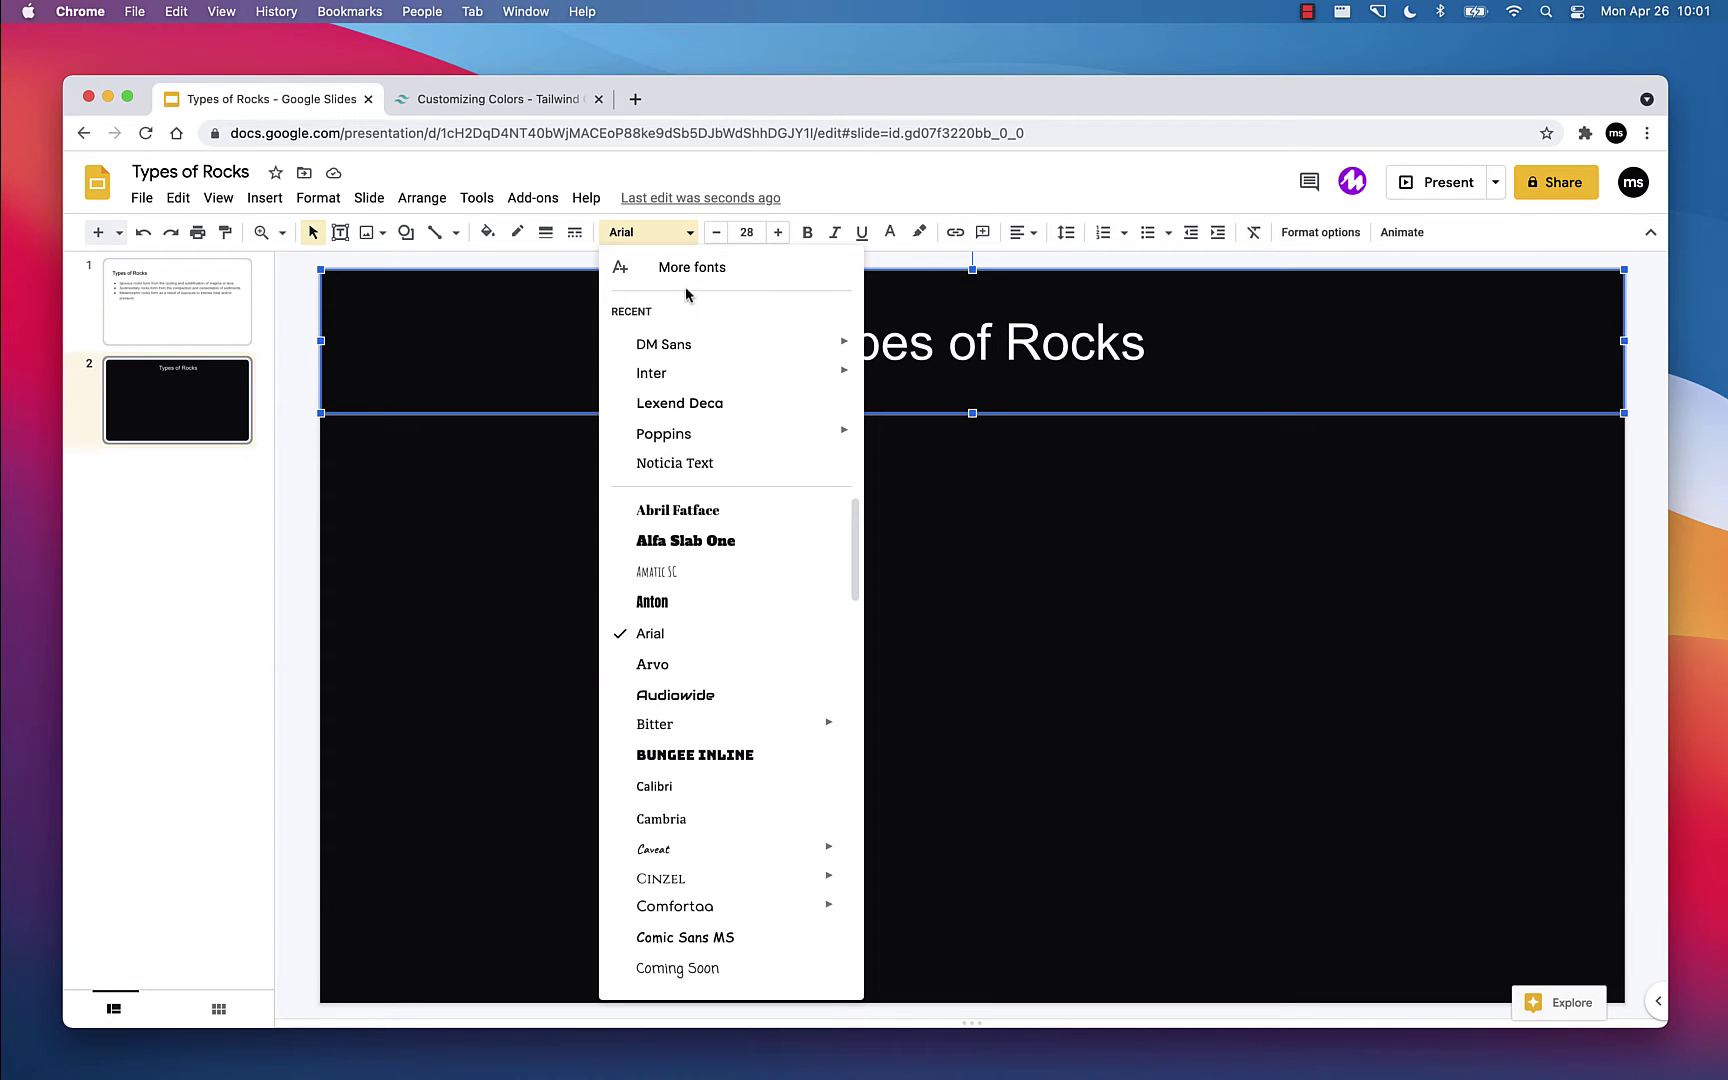
mouse_move(733, 345)
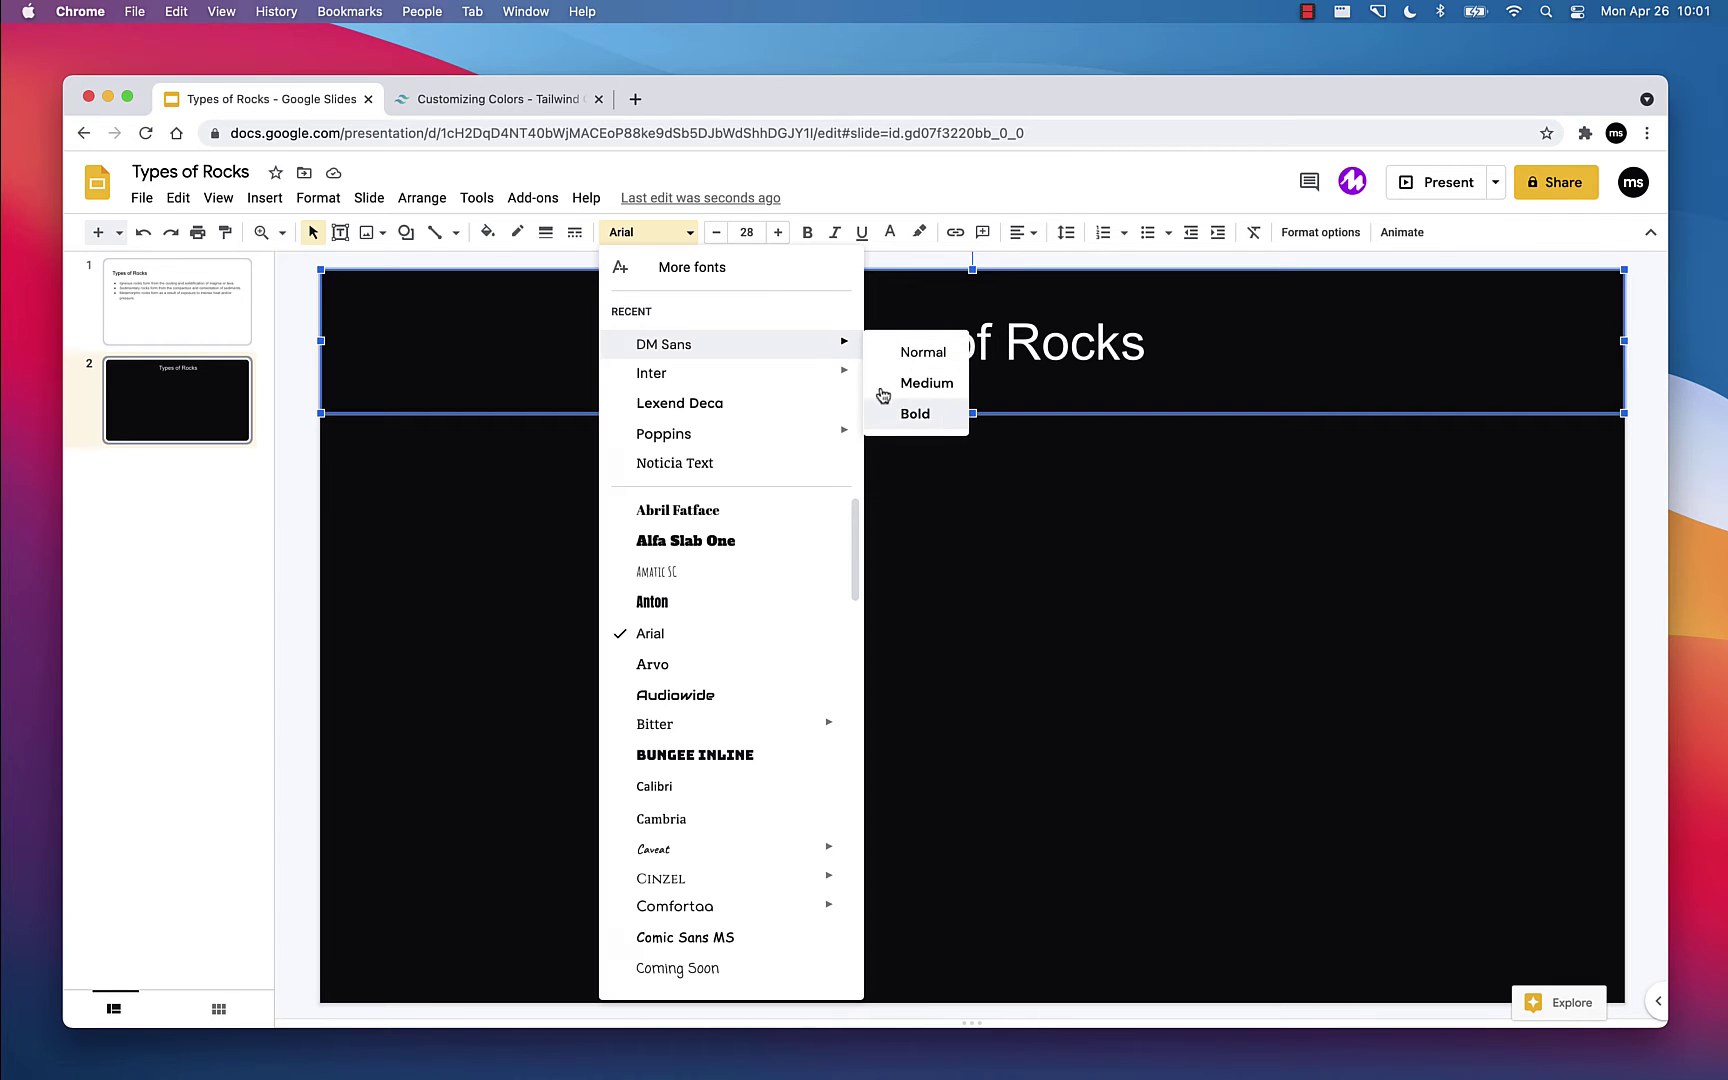
click(896, 415)
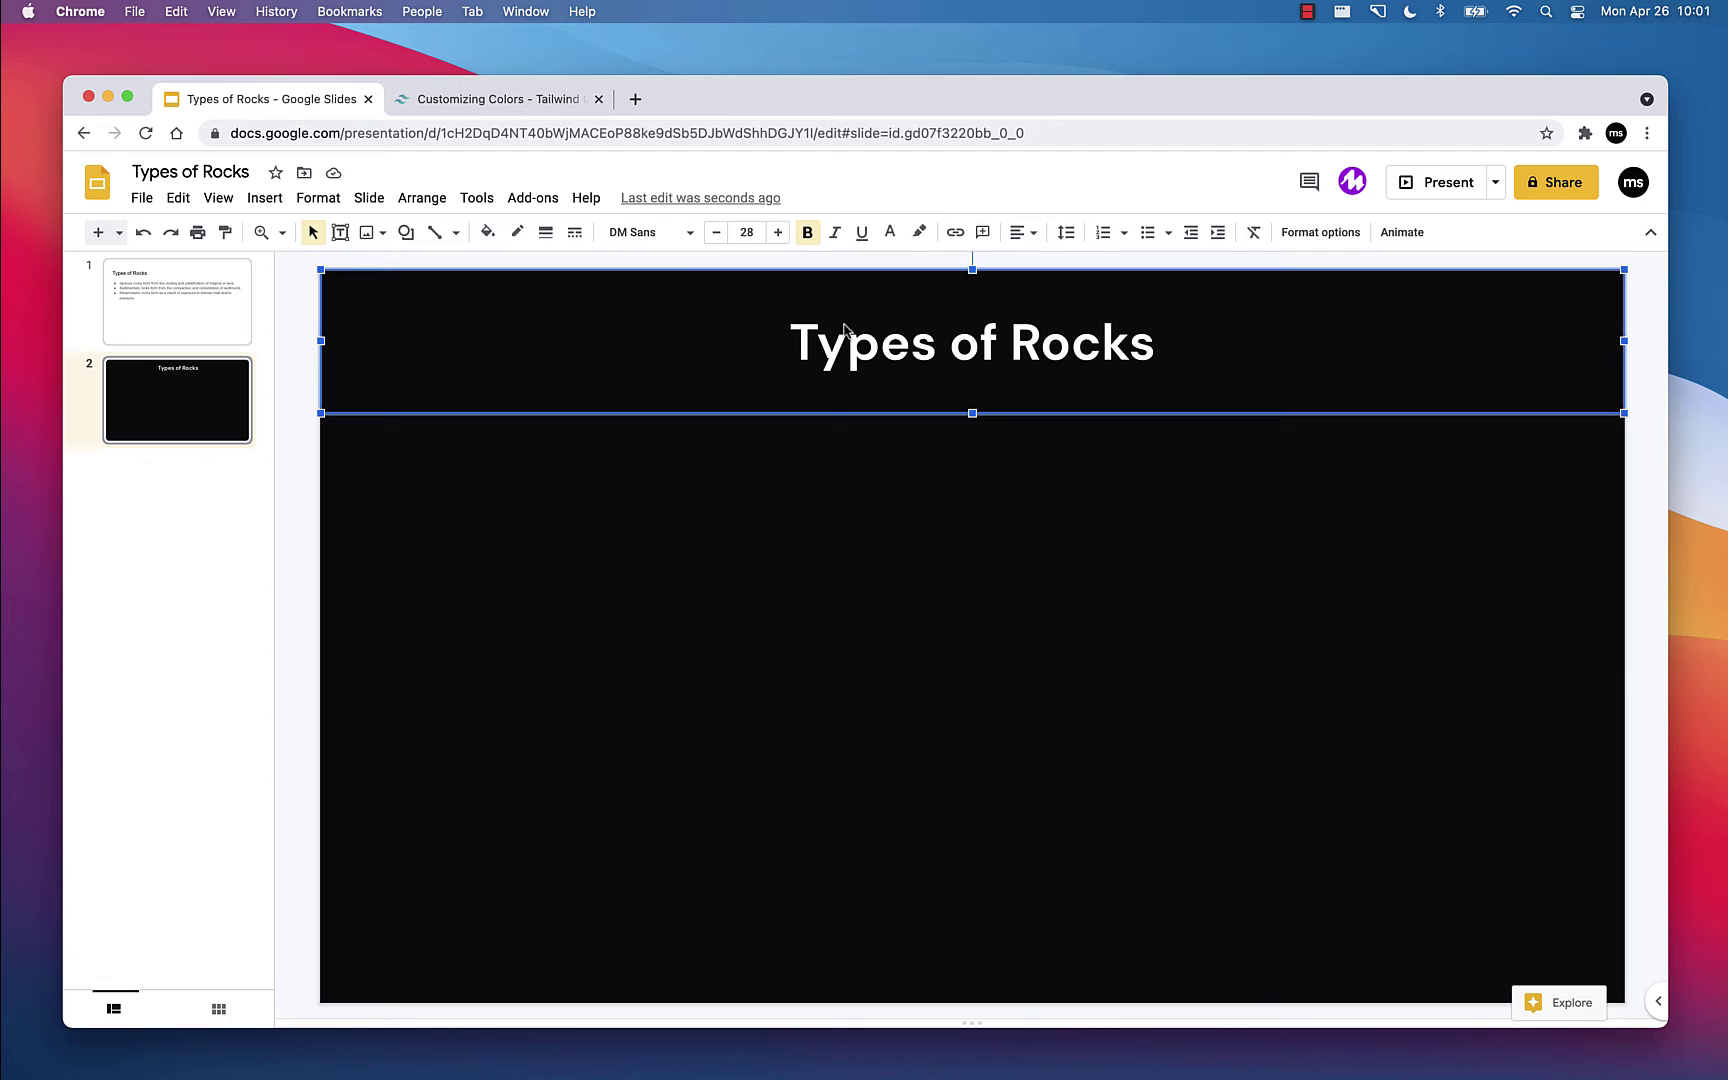
Step: Raise the title to 48 pt and extend its box downward so it sits lower
click(778, 234)
double_click(778, 233)
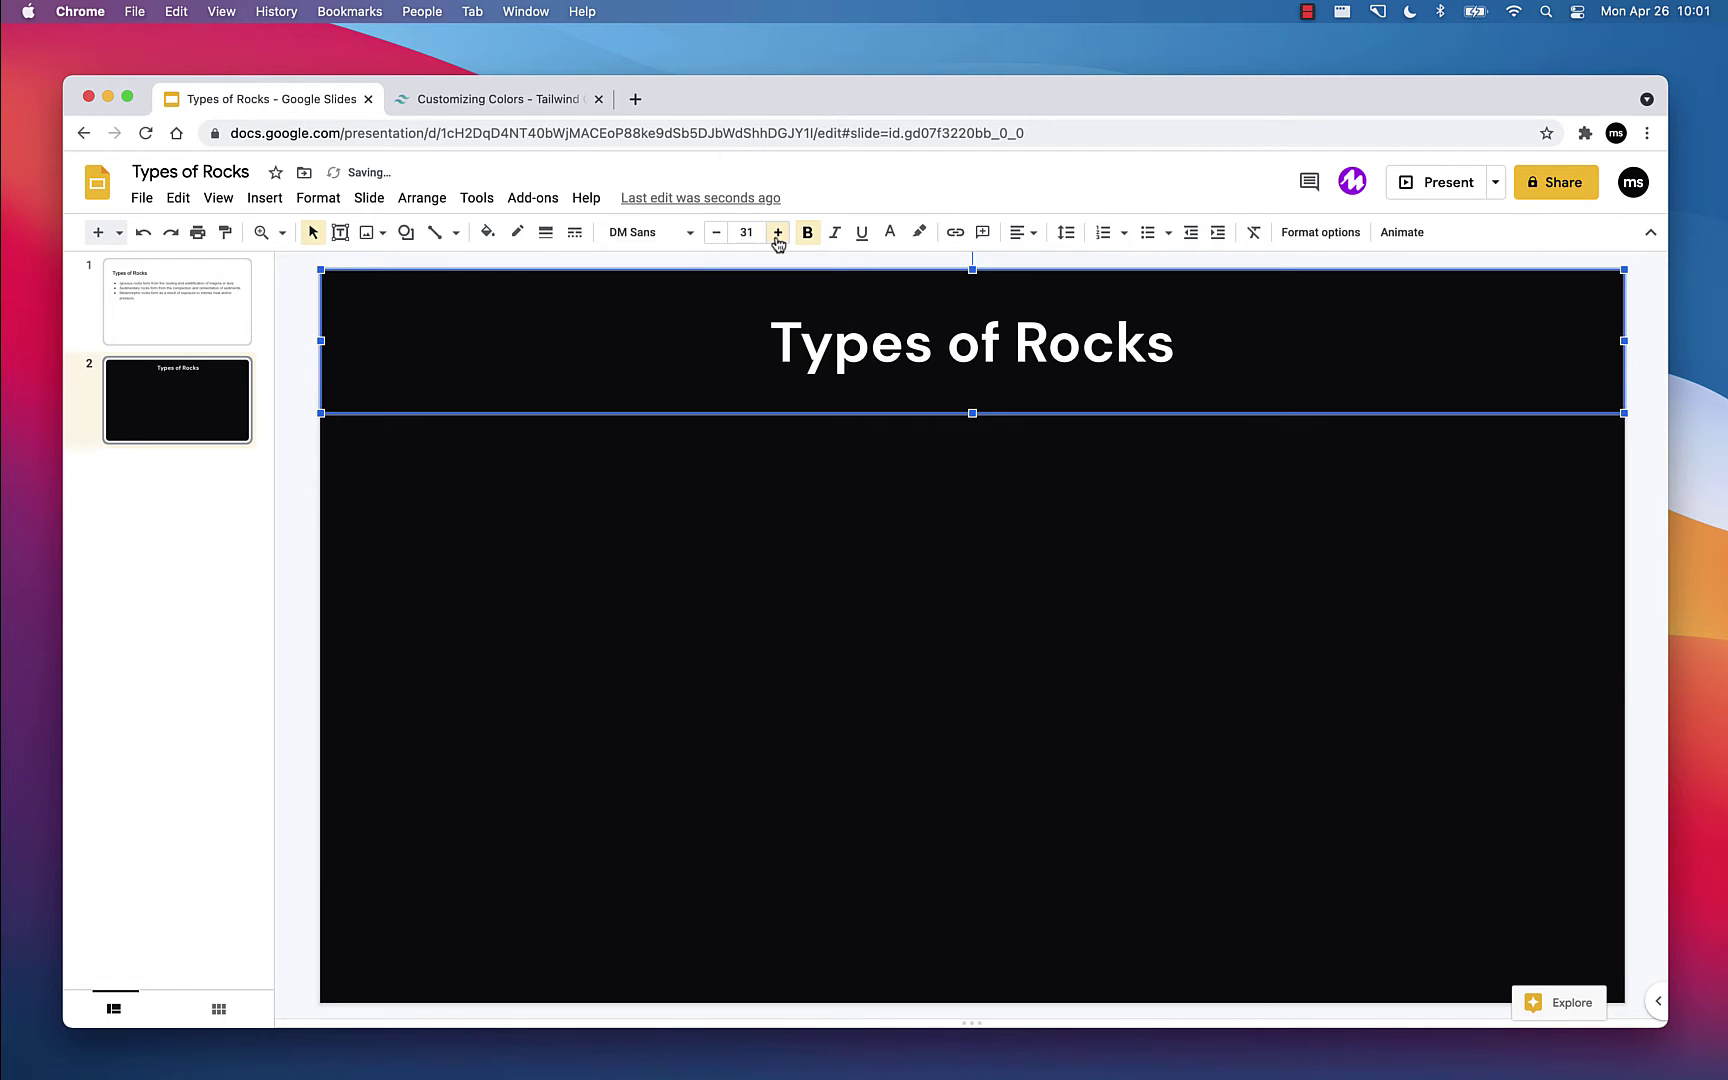
click(778, 233)
double_click(778, 233)
double_click(778, 233)
click(778, 233)
double_click(778, 233)
double_click(778, 233)
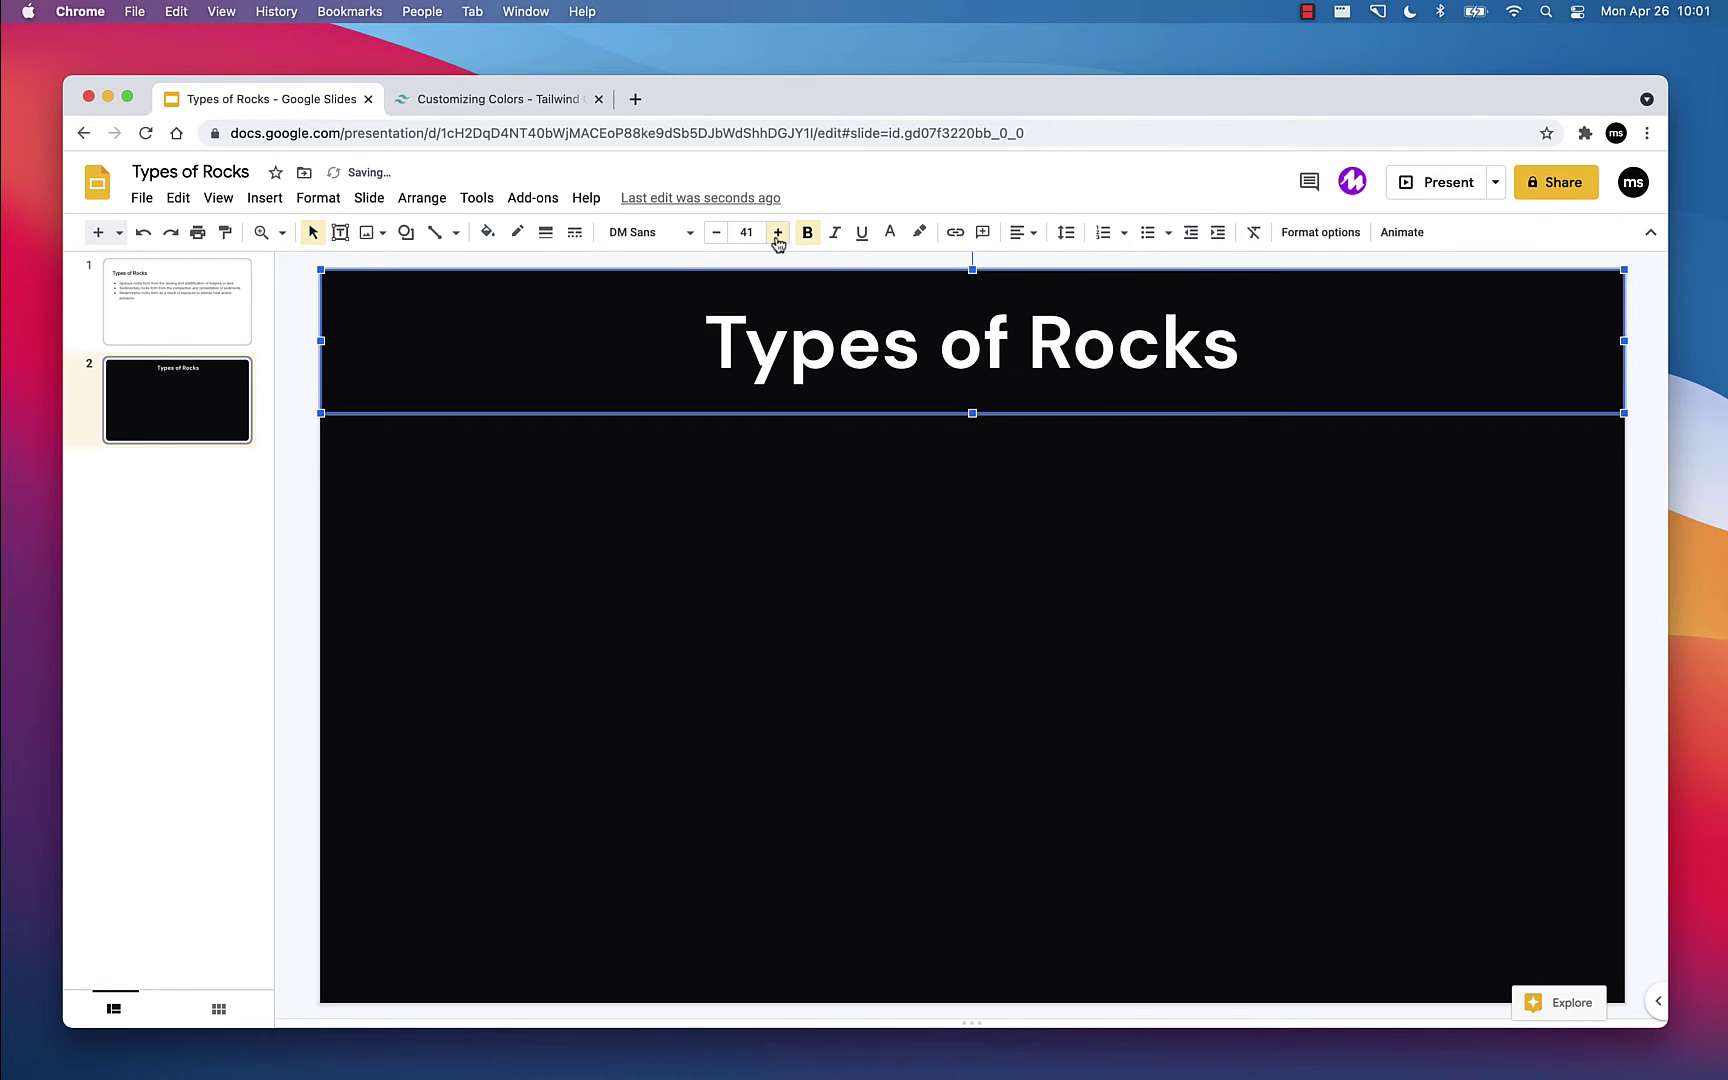
double_click(778, 233)
click(778, 233)
double_click(778, 233)
click(778, 233)
click(778, 233)
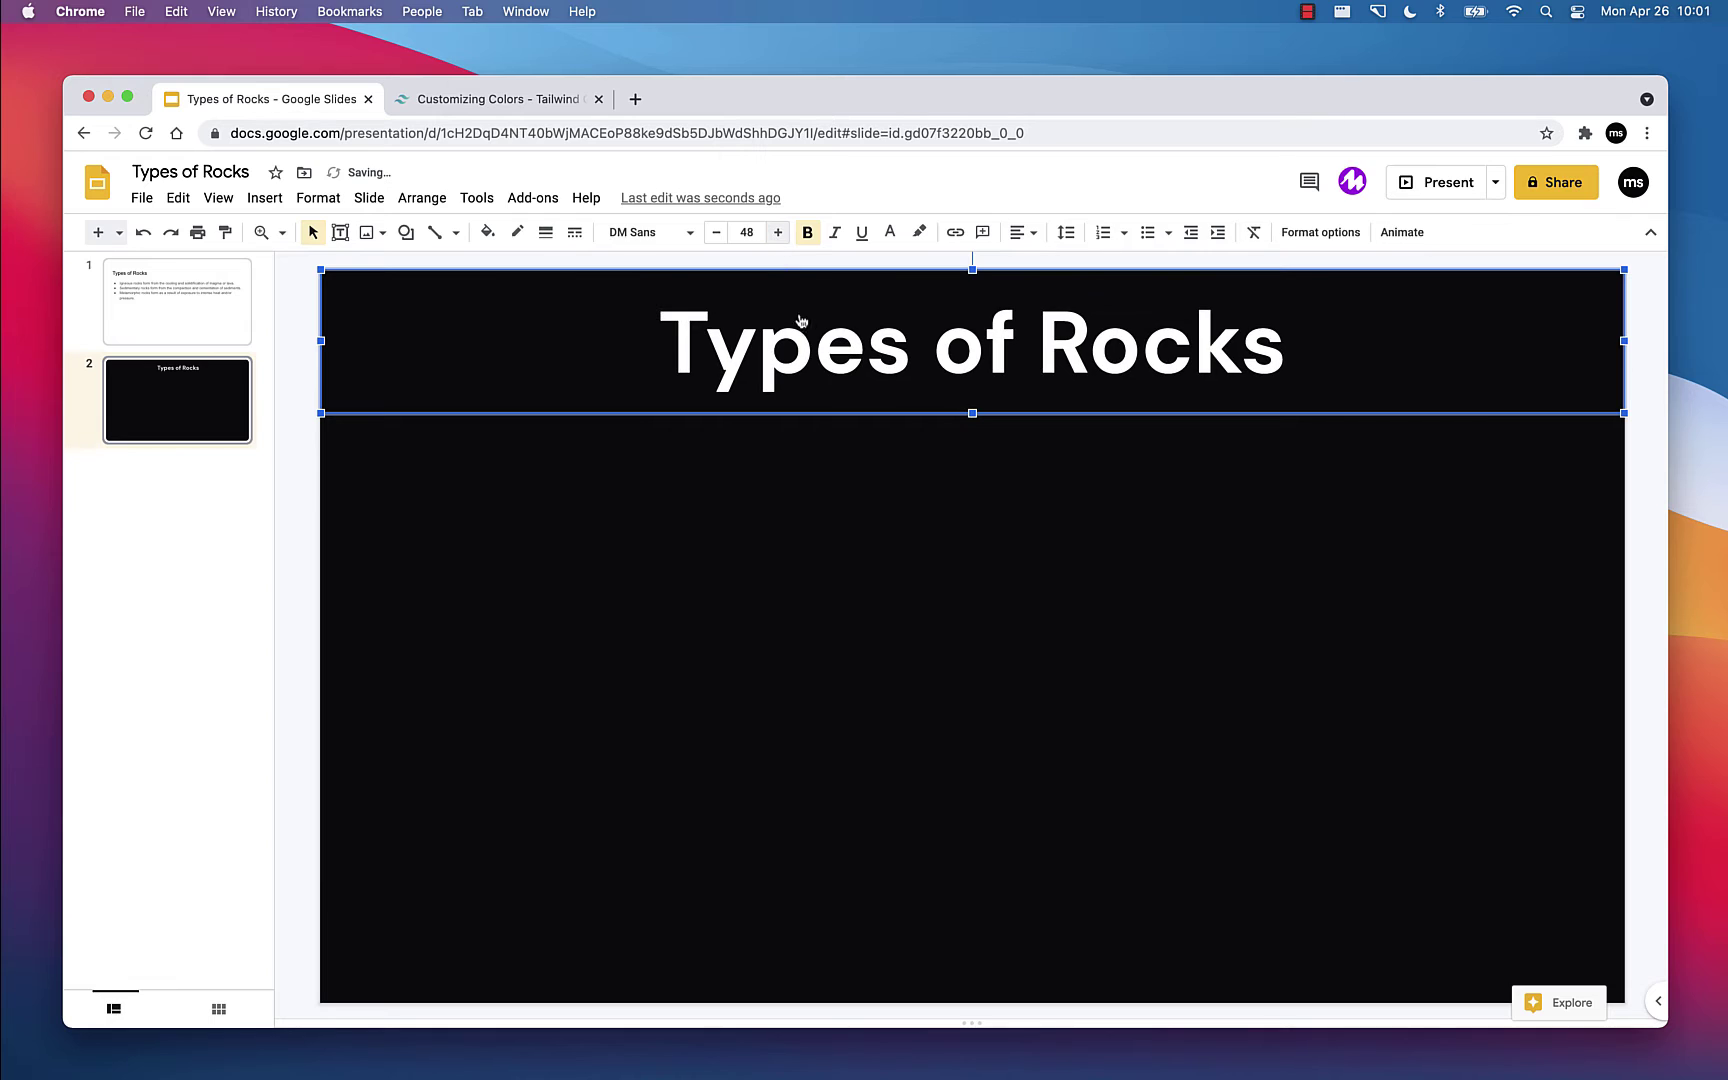
click(864, 526)
click(940, 405)
drag(972, 413, 972, 469)
click(988, 550)
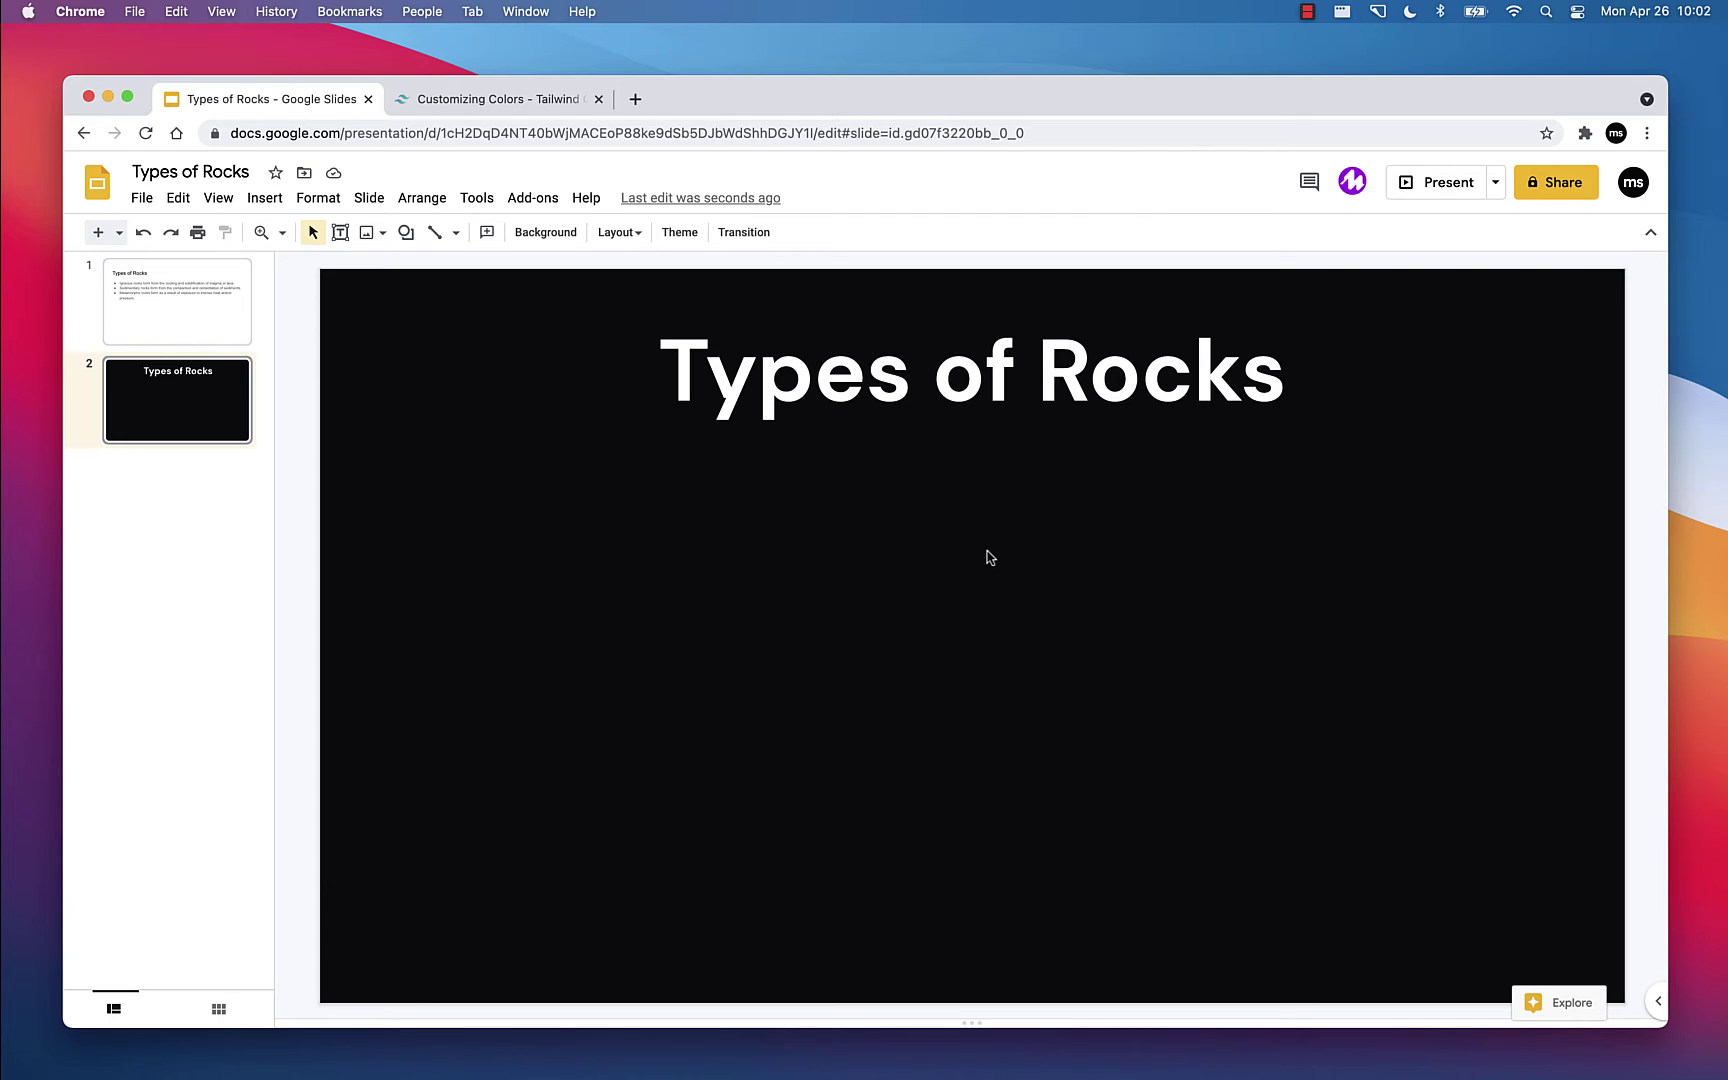
Step: Review slide 1's bullet points, then return to slide 2 and focus its canvas
click(181, 319)
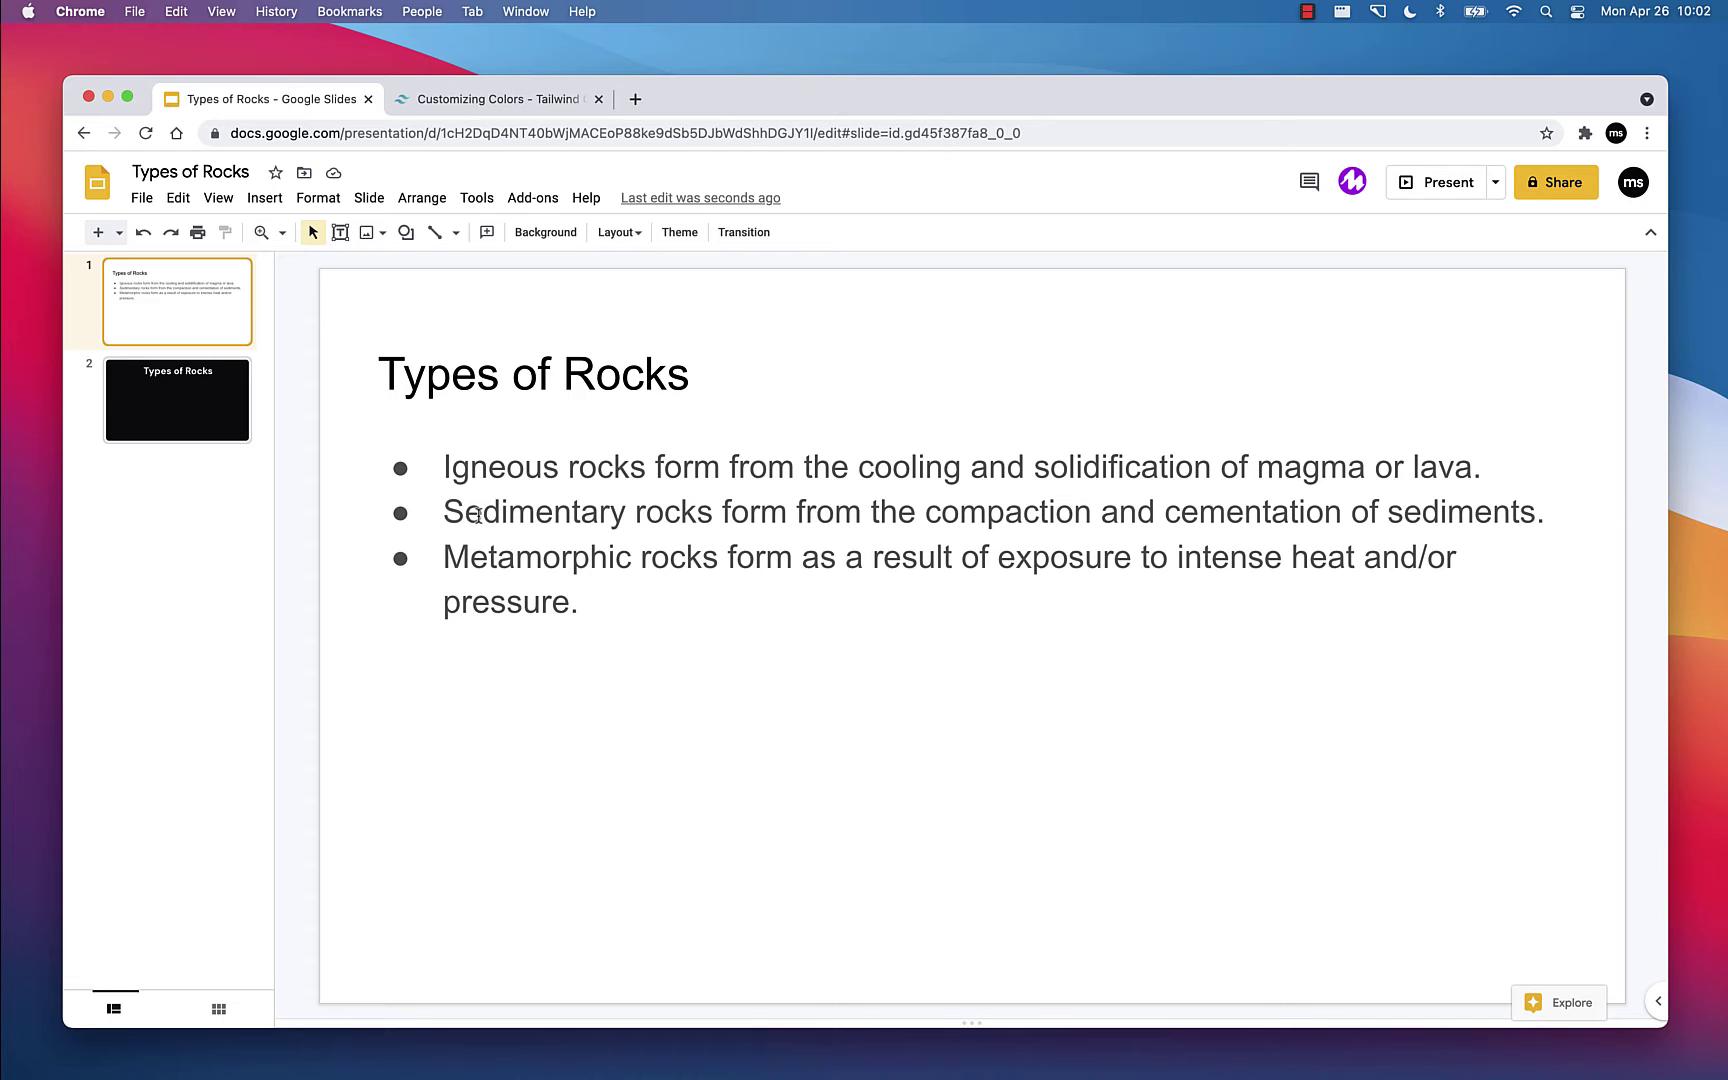
click(181, 436)
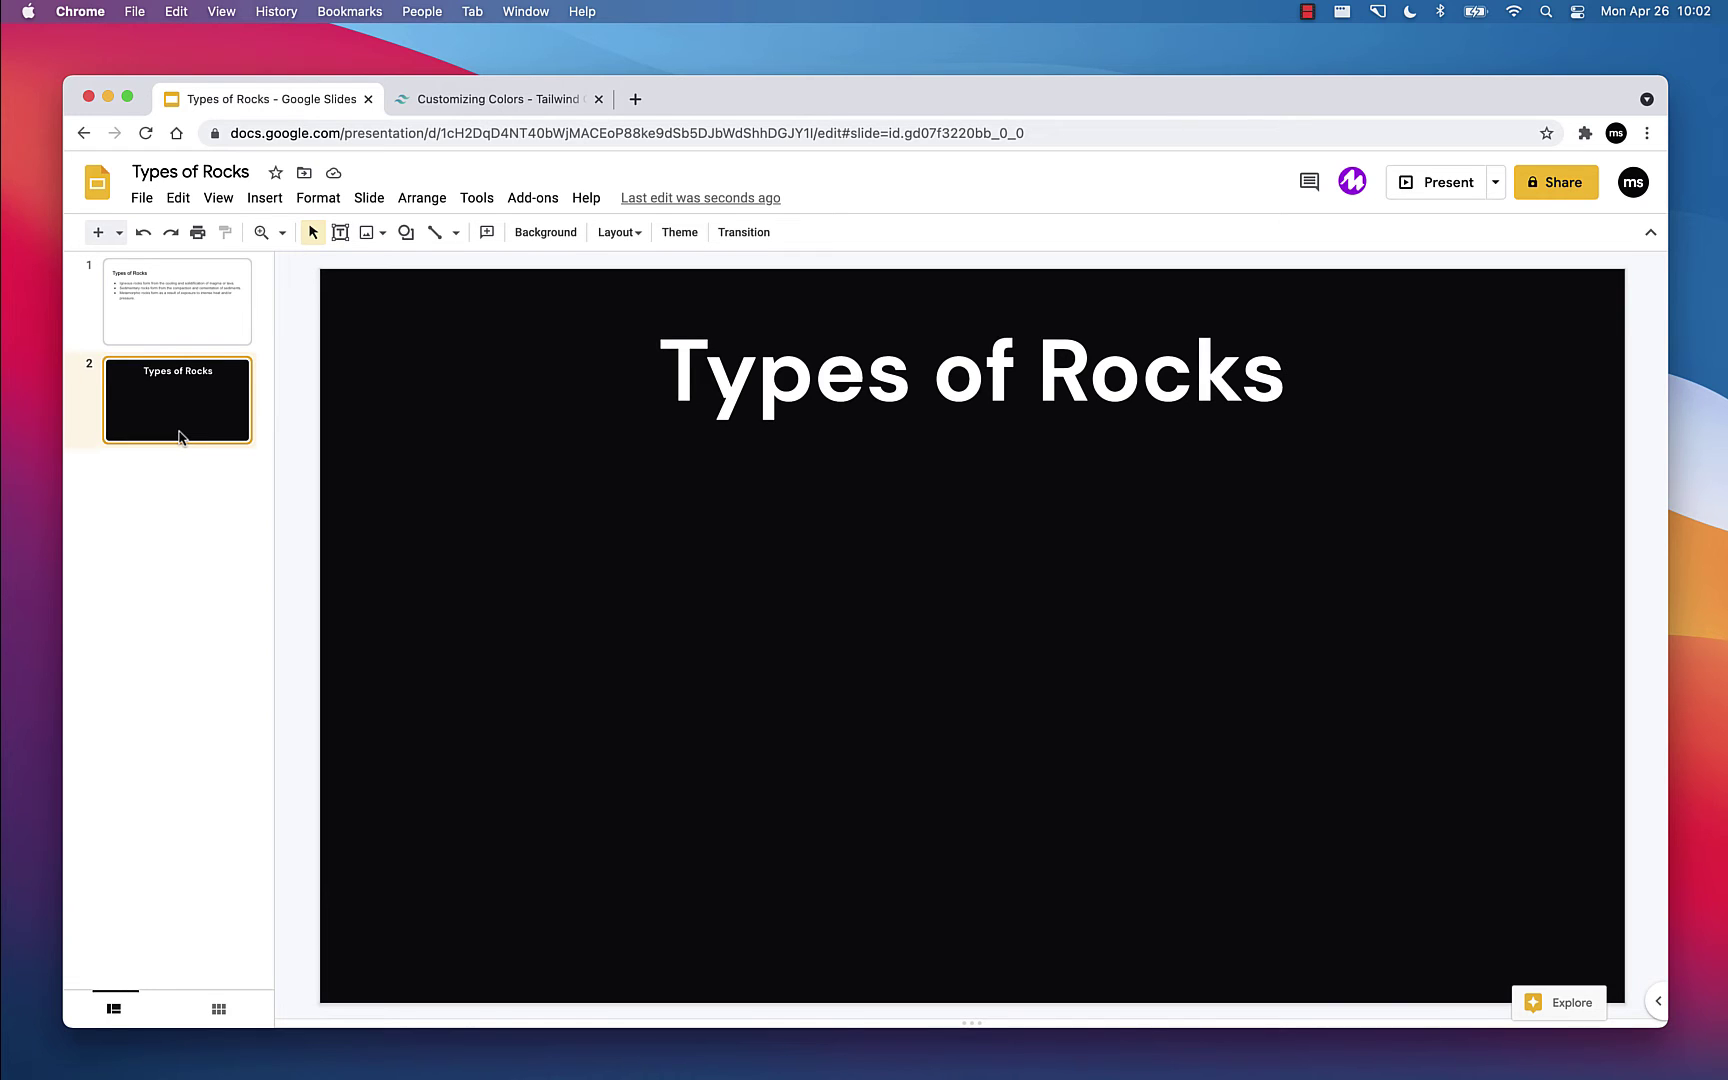
click(645, 680)
Step: Draw a tall rounded rectangle card on the left side below the title
click(410, 236)
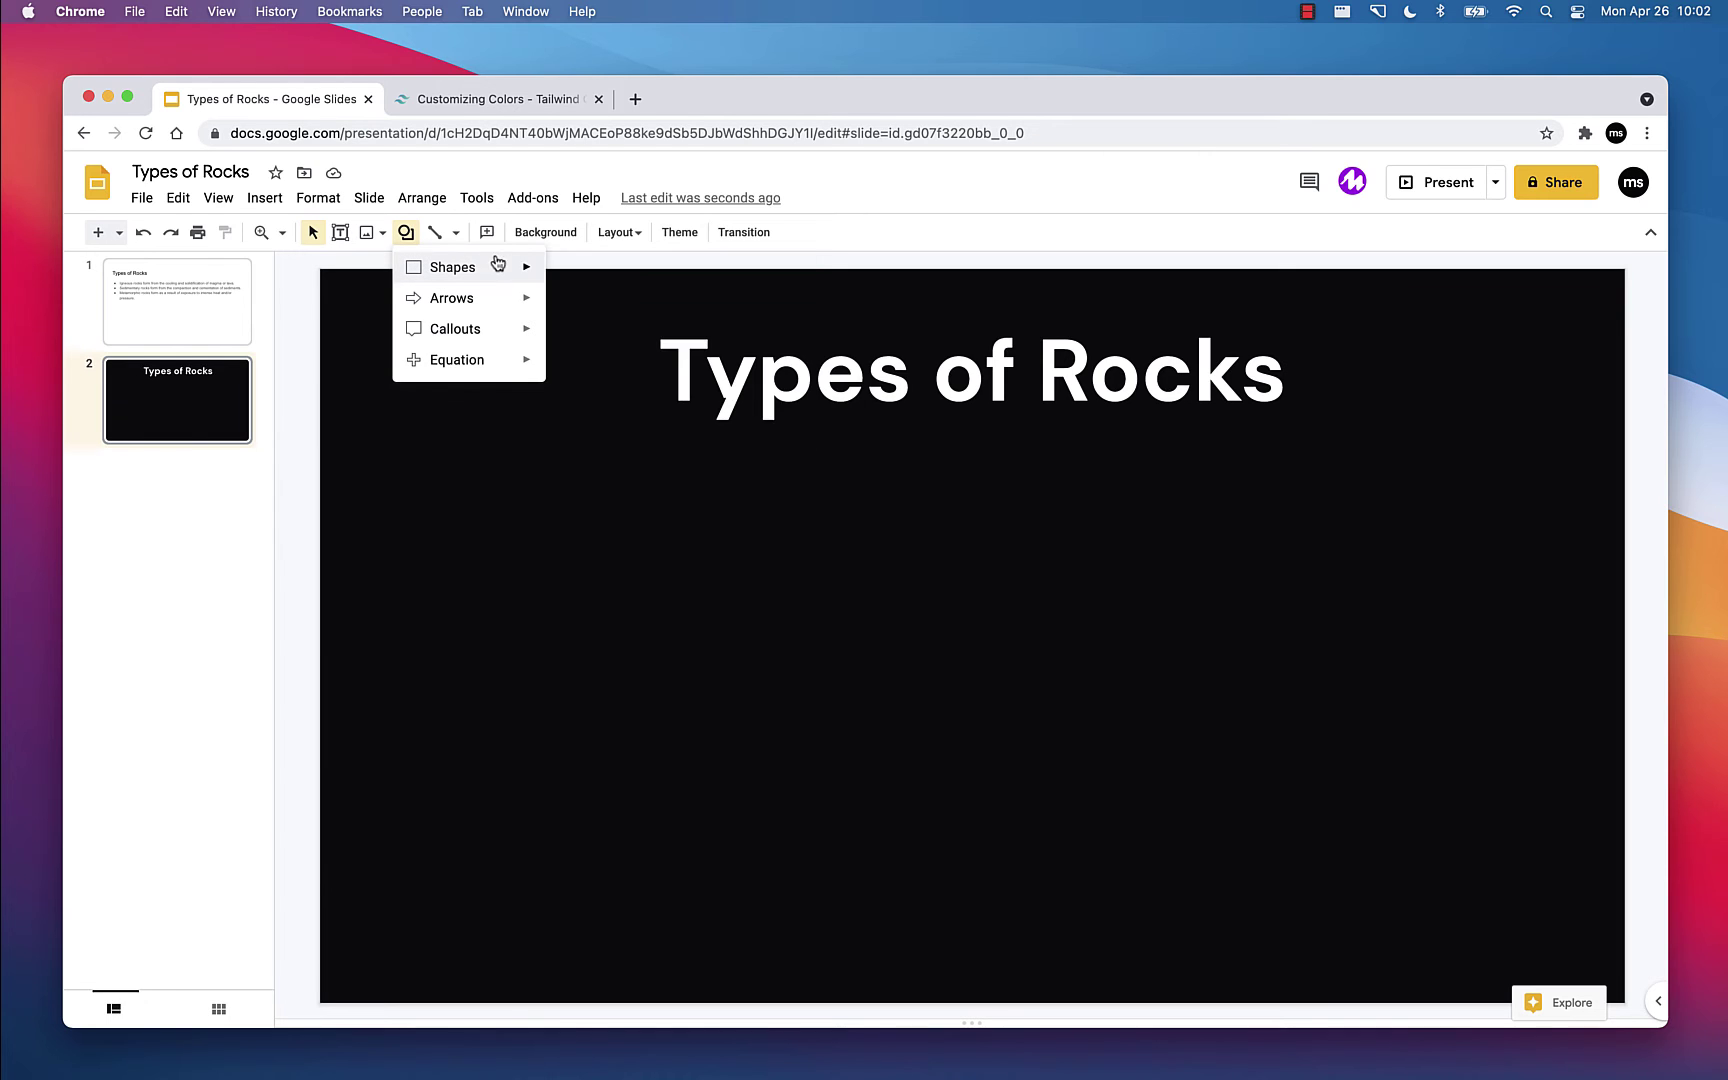
mouse_move(495, 266)
click(580, 275)
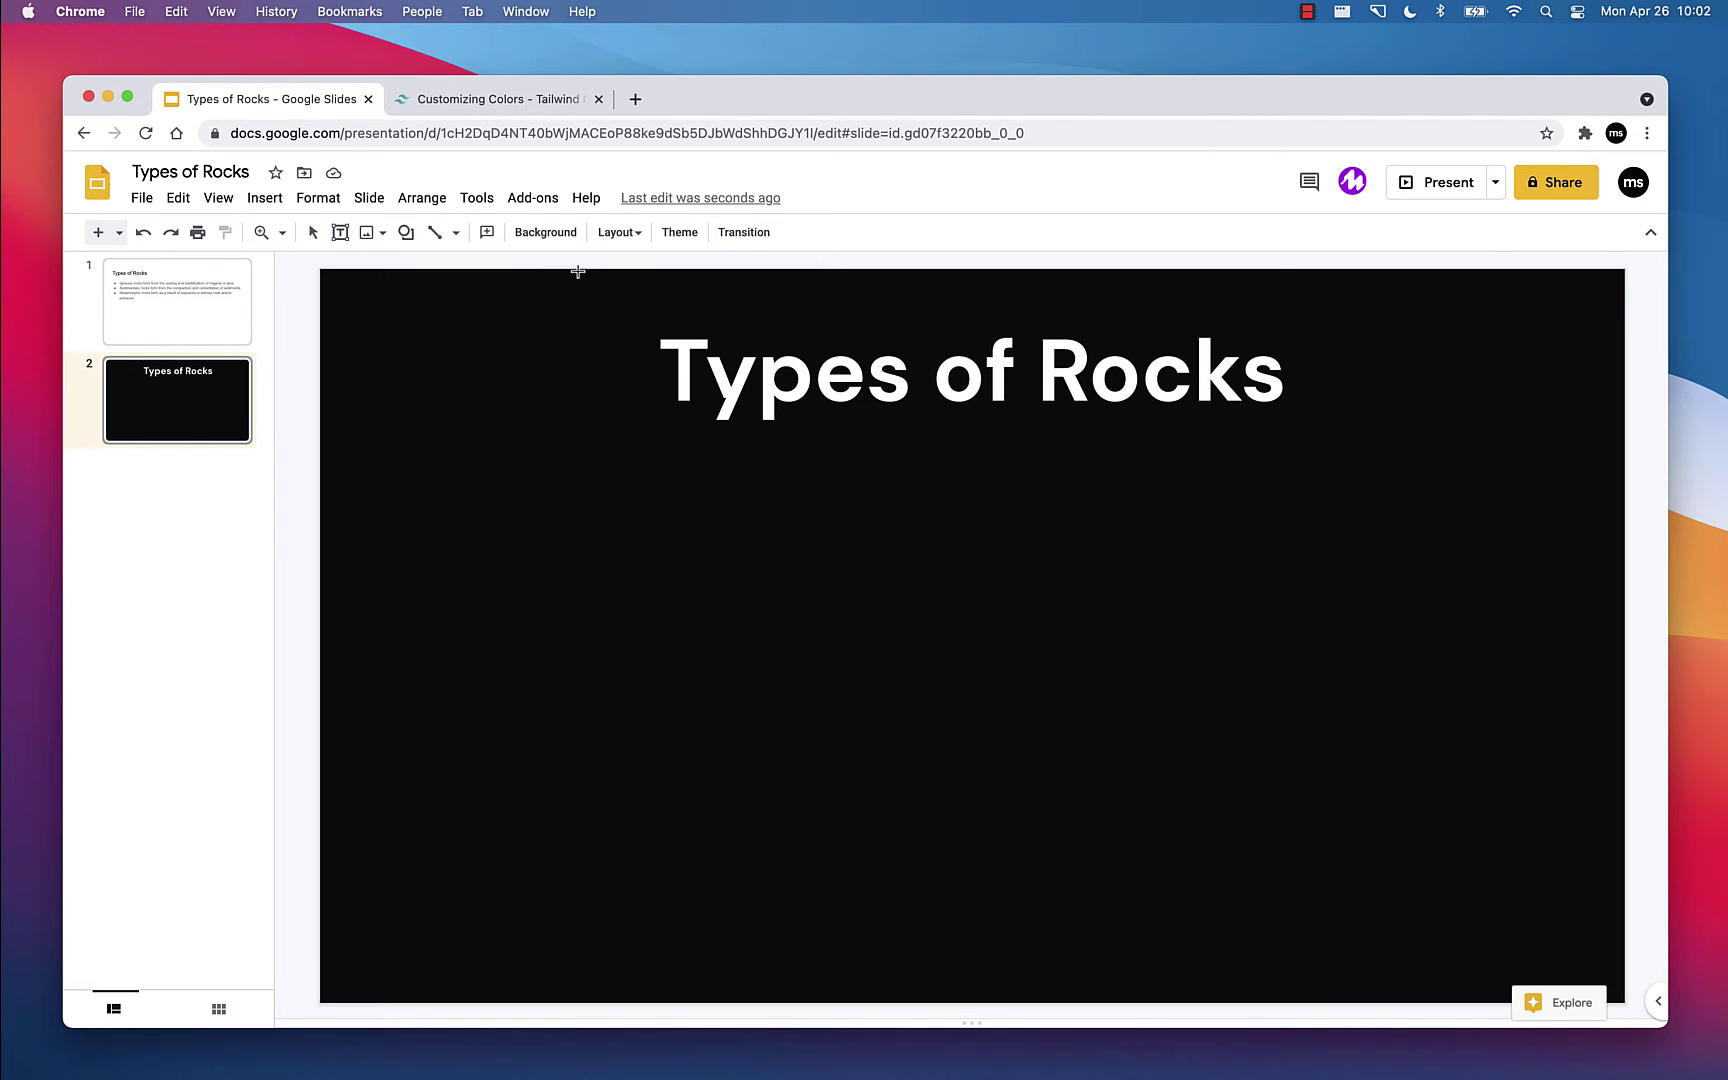
mouse_move(420, 481)
mouse_down()
mouse_move(634, 783)
mouse_move(775, 876)
mouse_move(775, 898)
mouse_up()
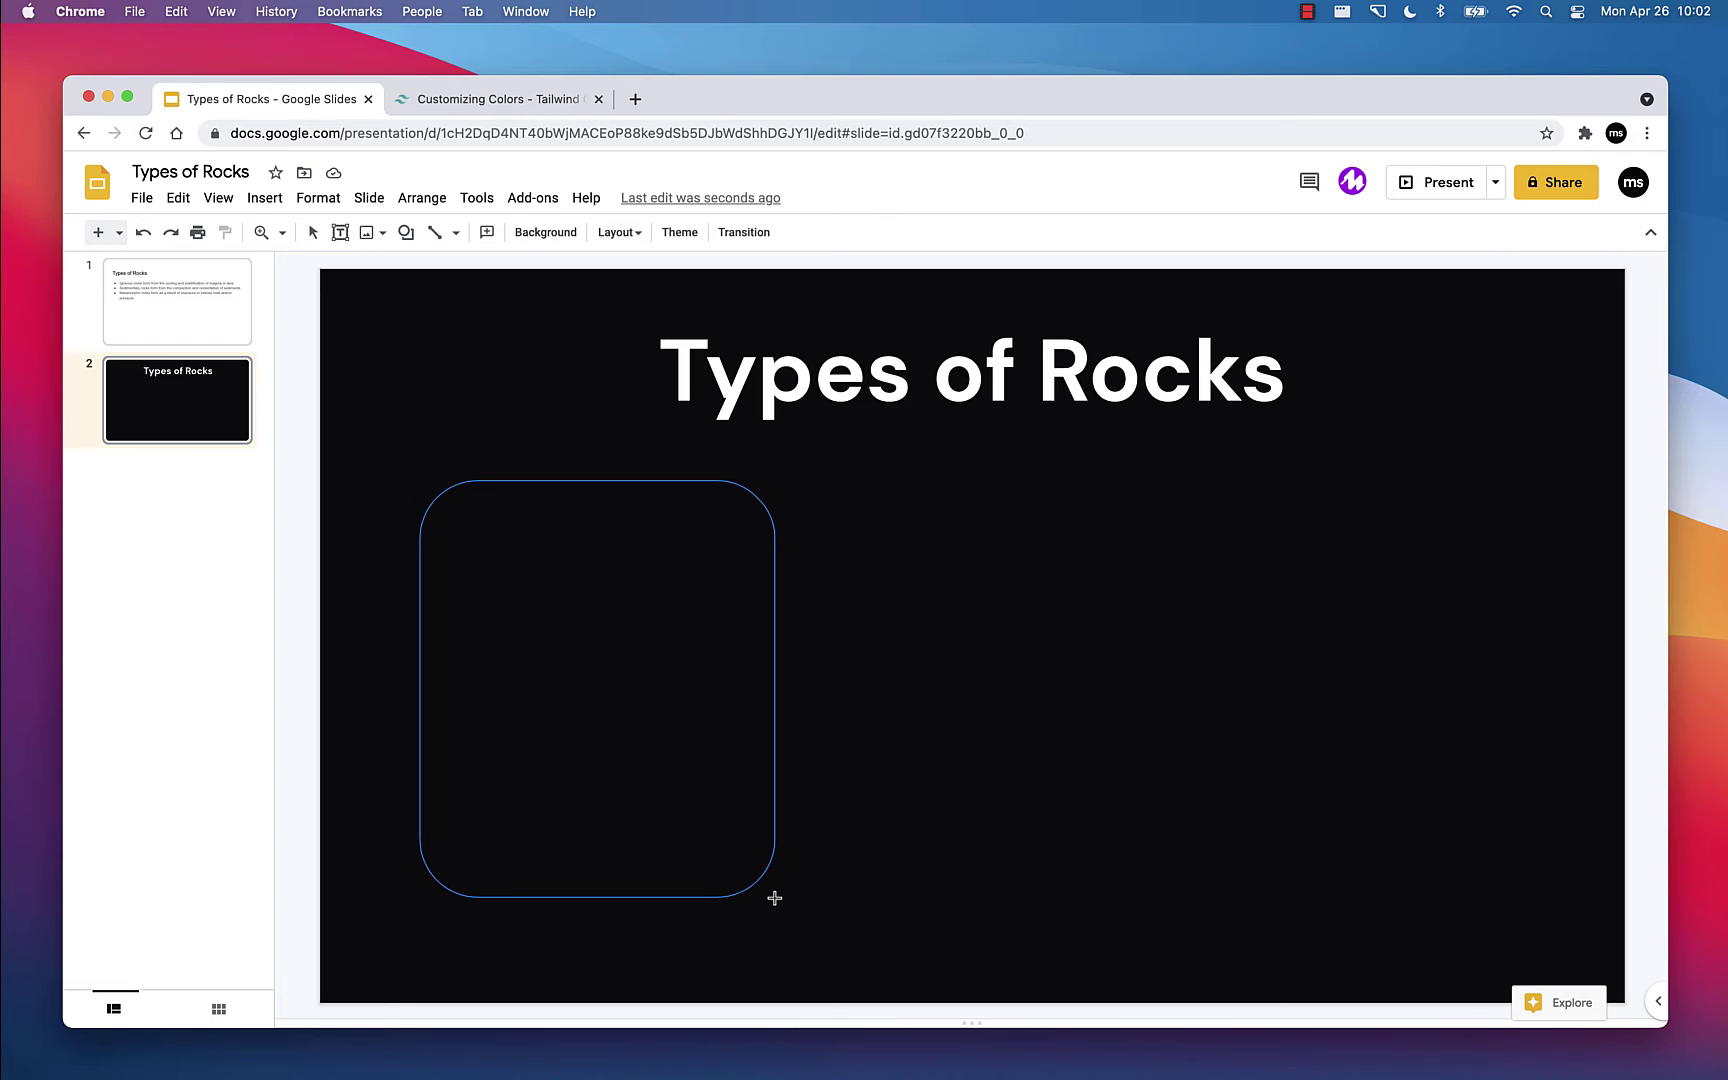
drag(775, 898, 776, 901)
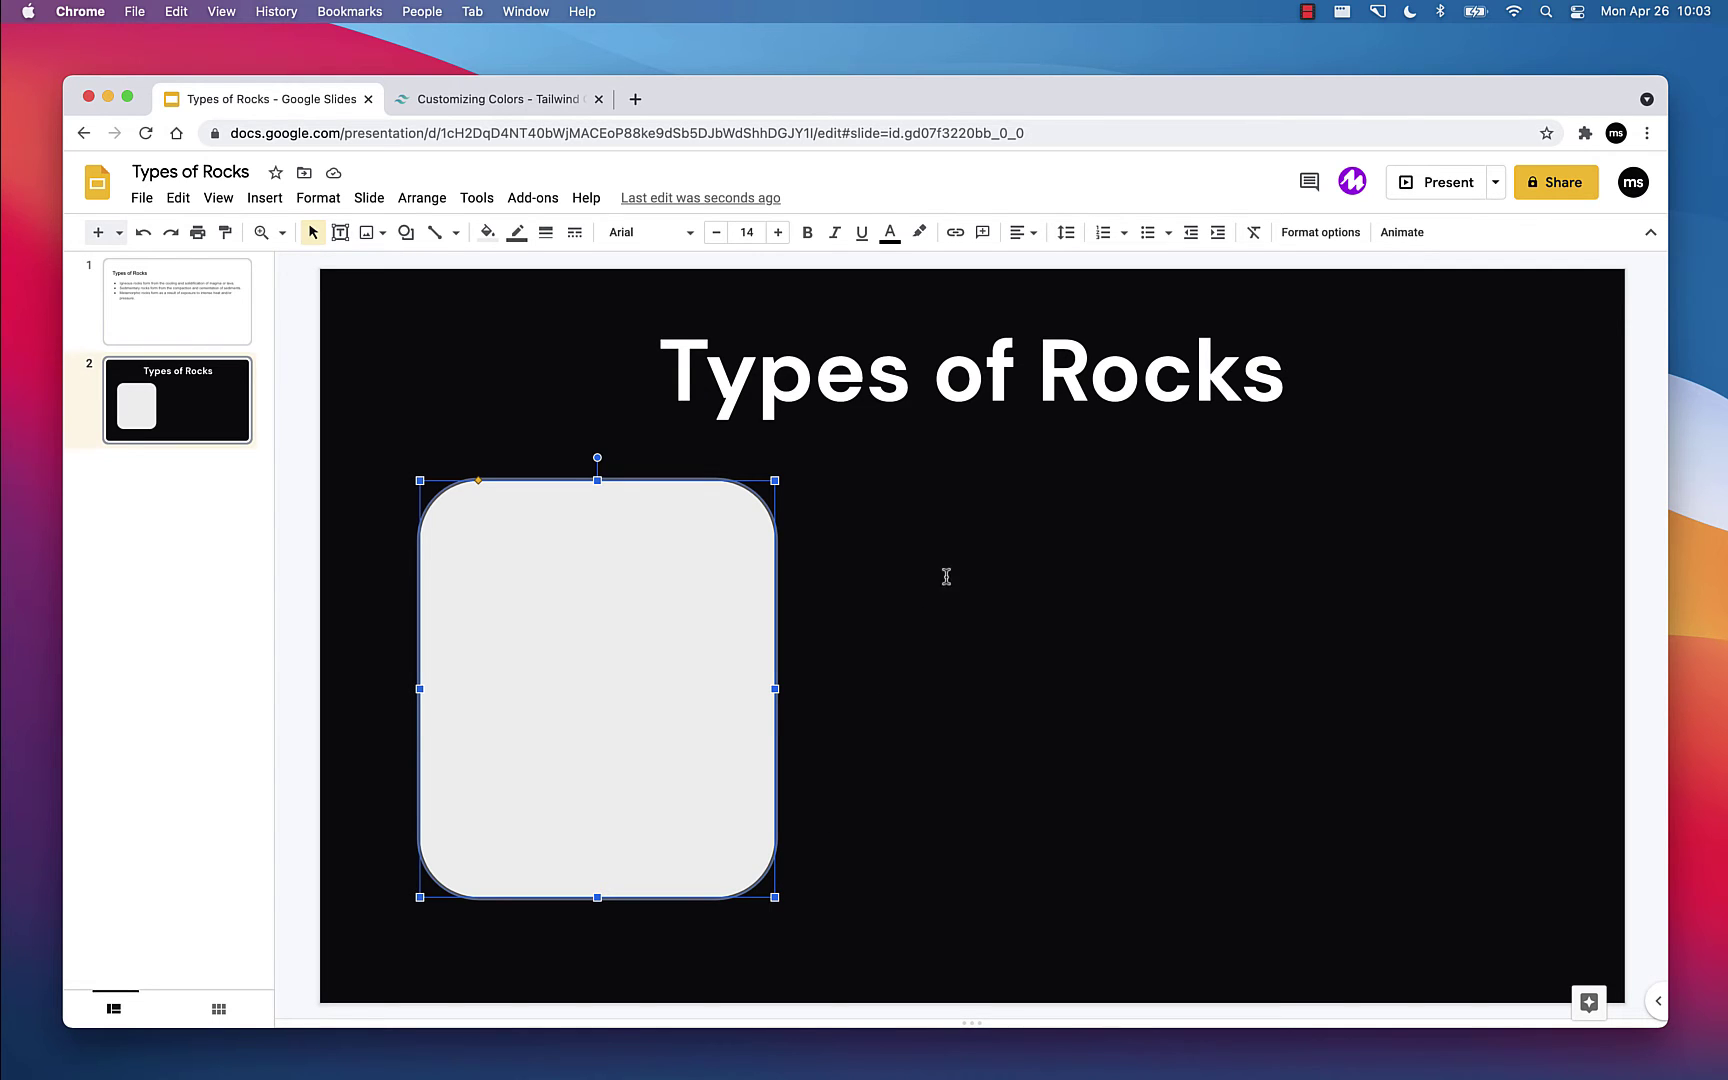
Step: Copy the grey 800 hex code 27272A from the Tailwind page and return to Slides
click(527, 104)
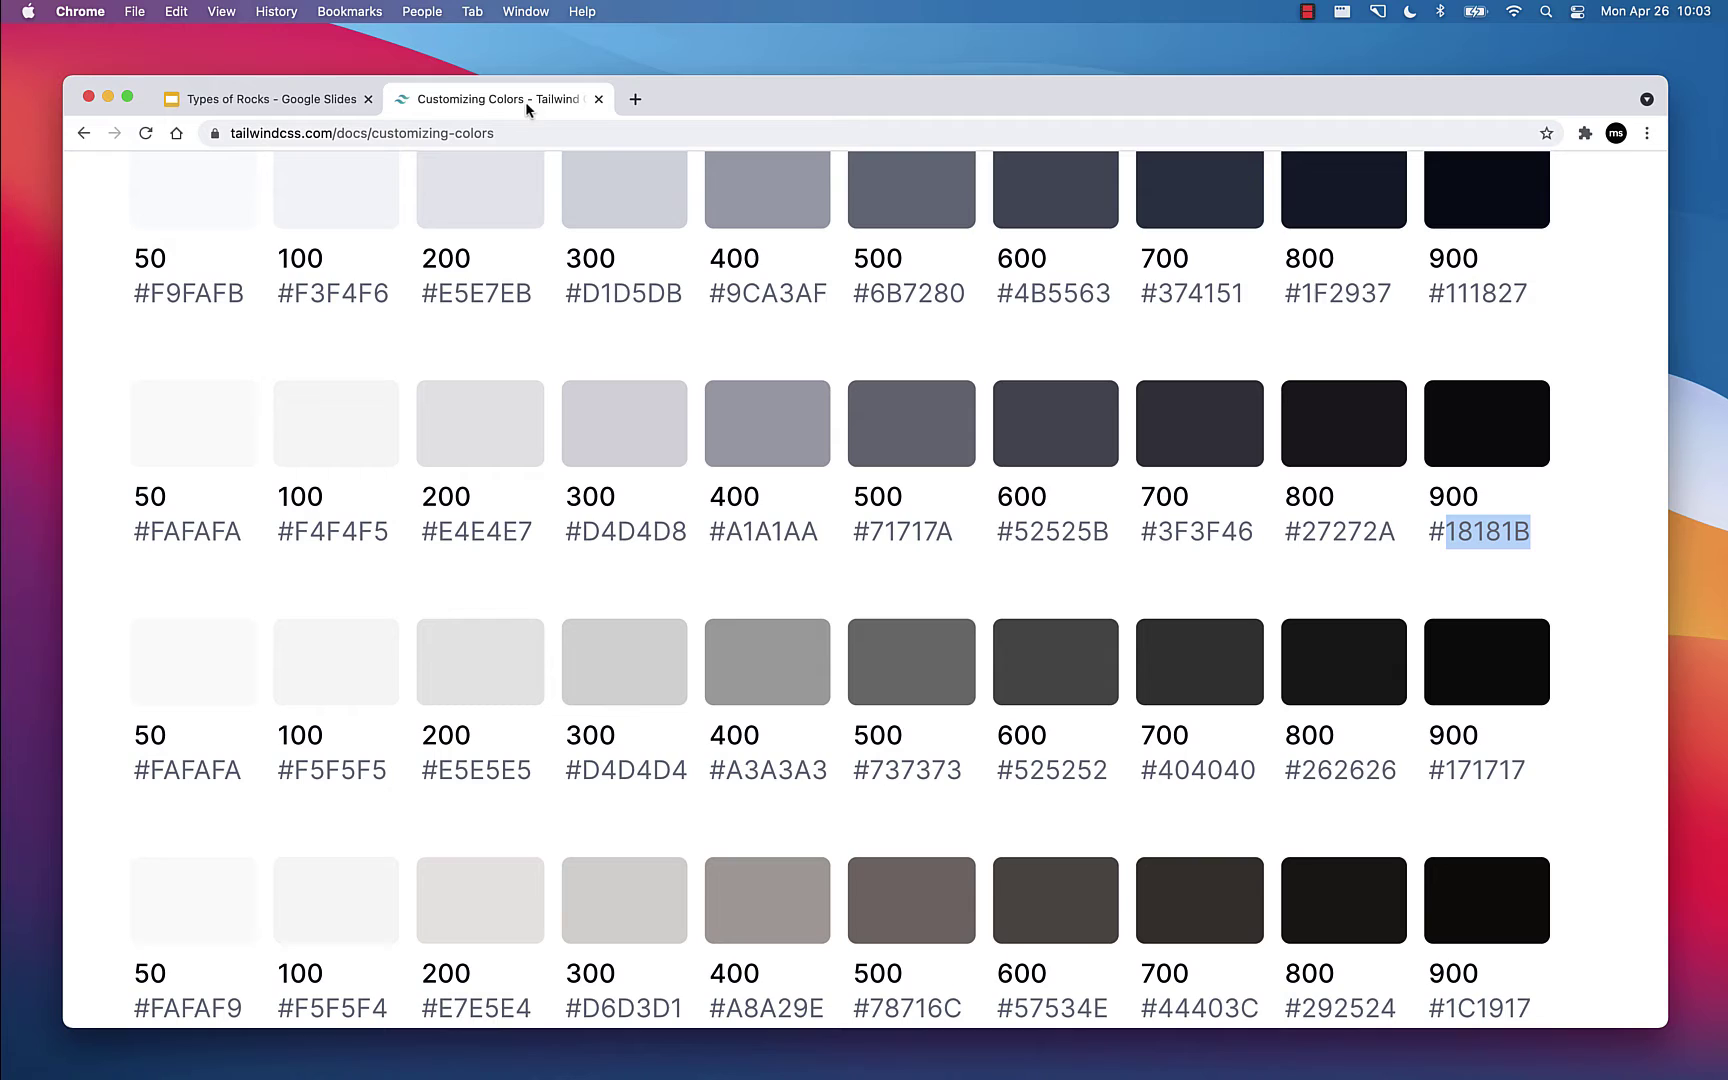
double_click(1365, 533)
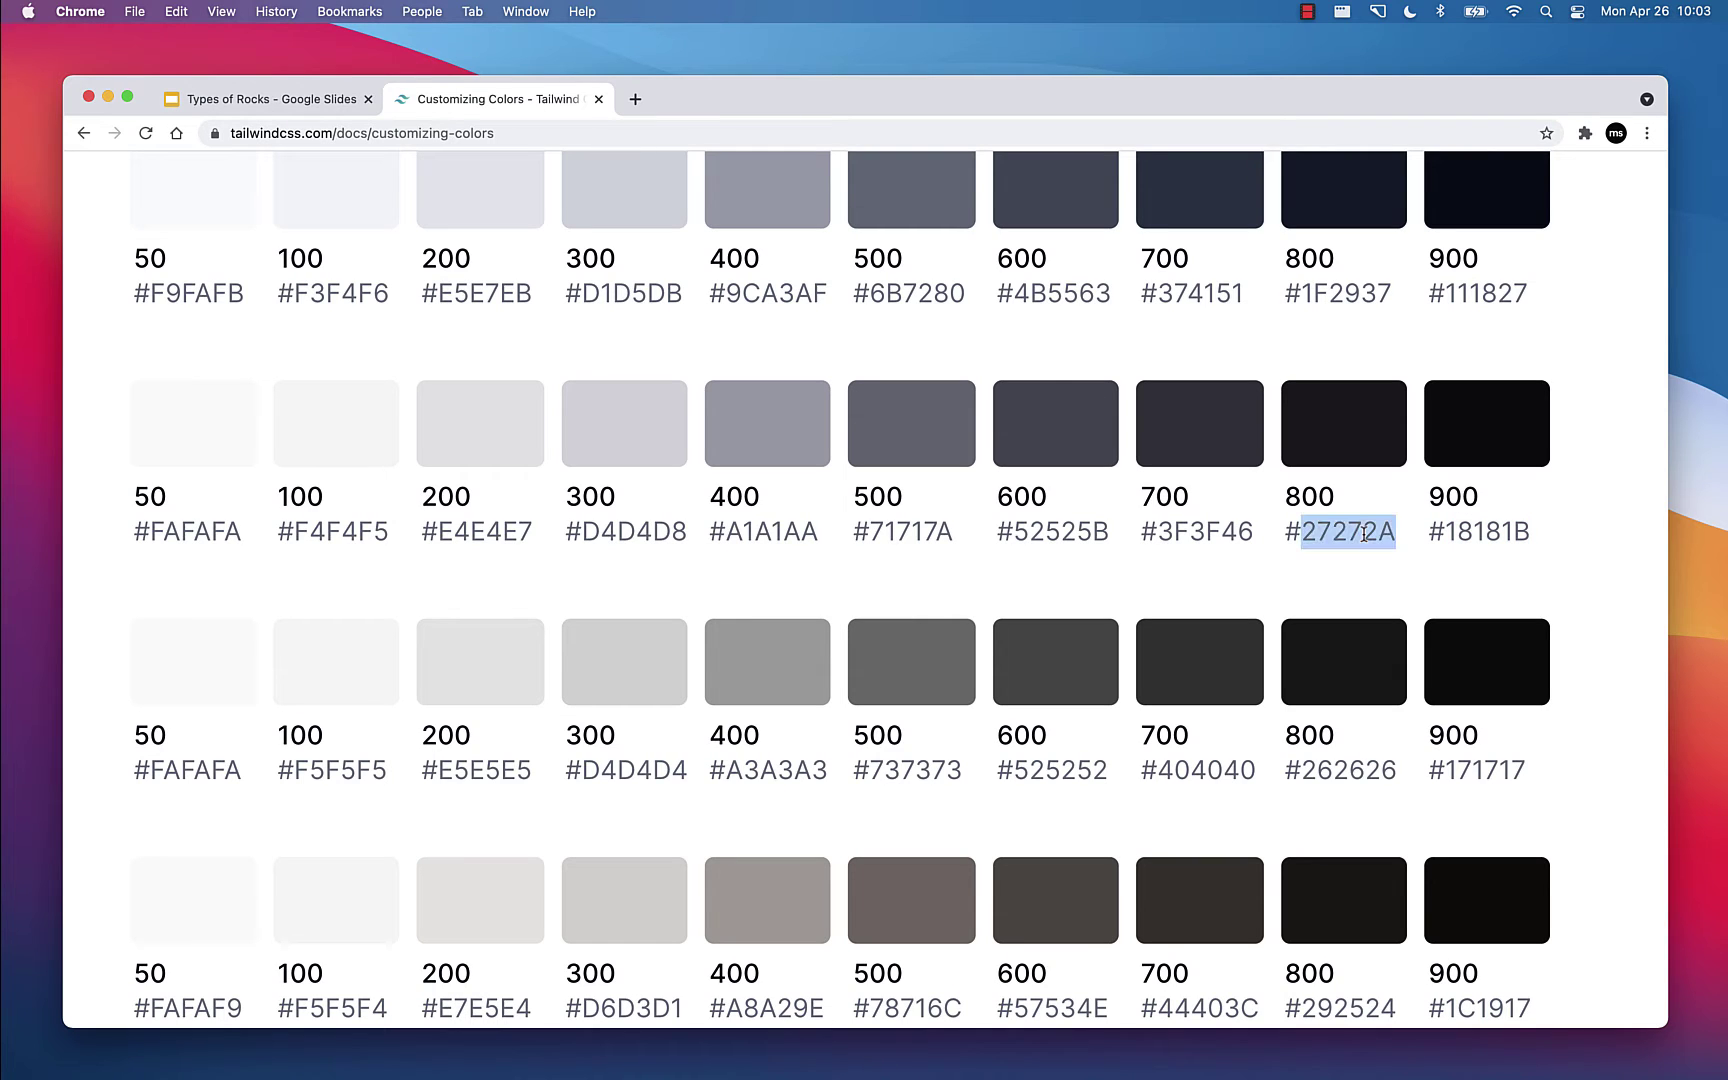
key(super+c)
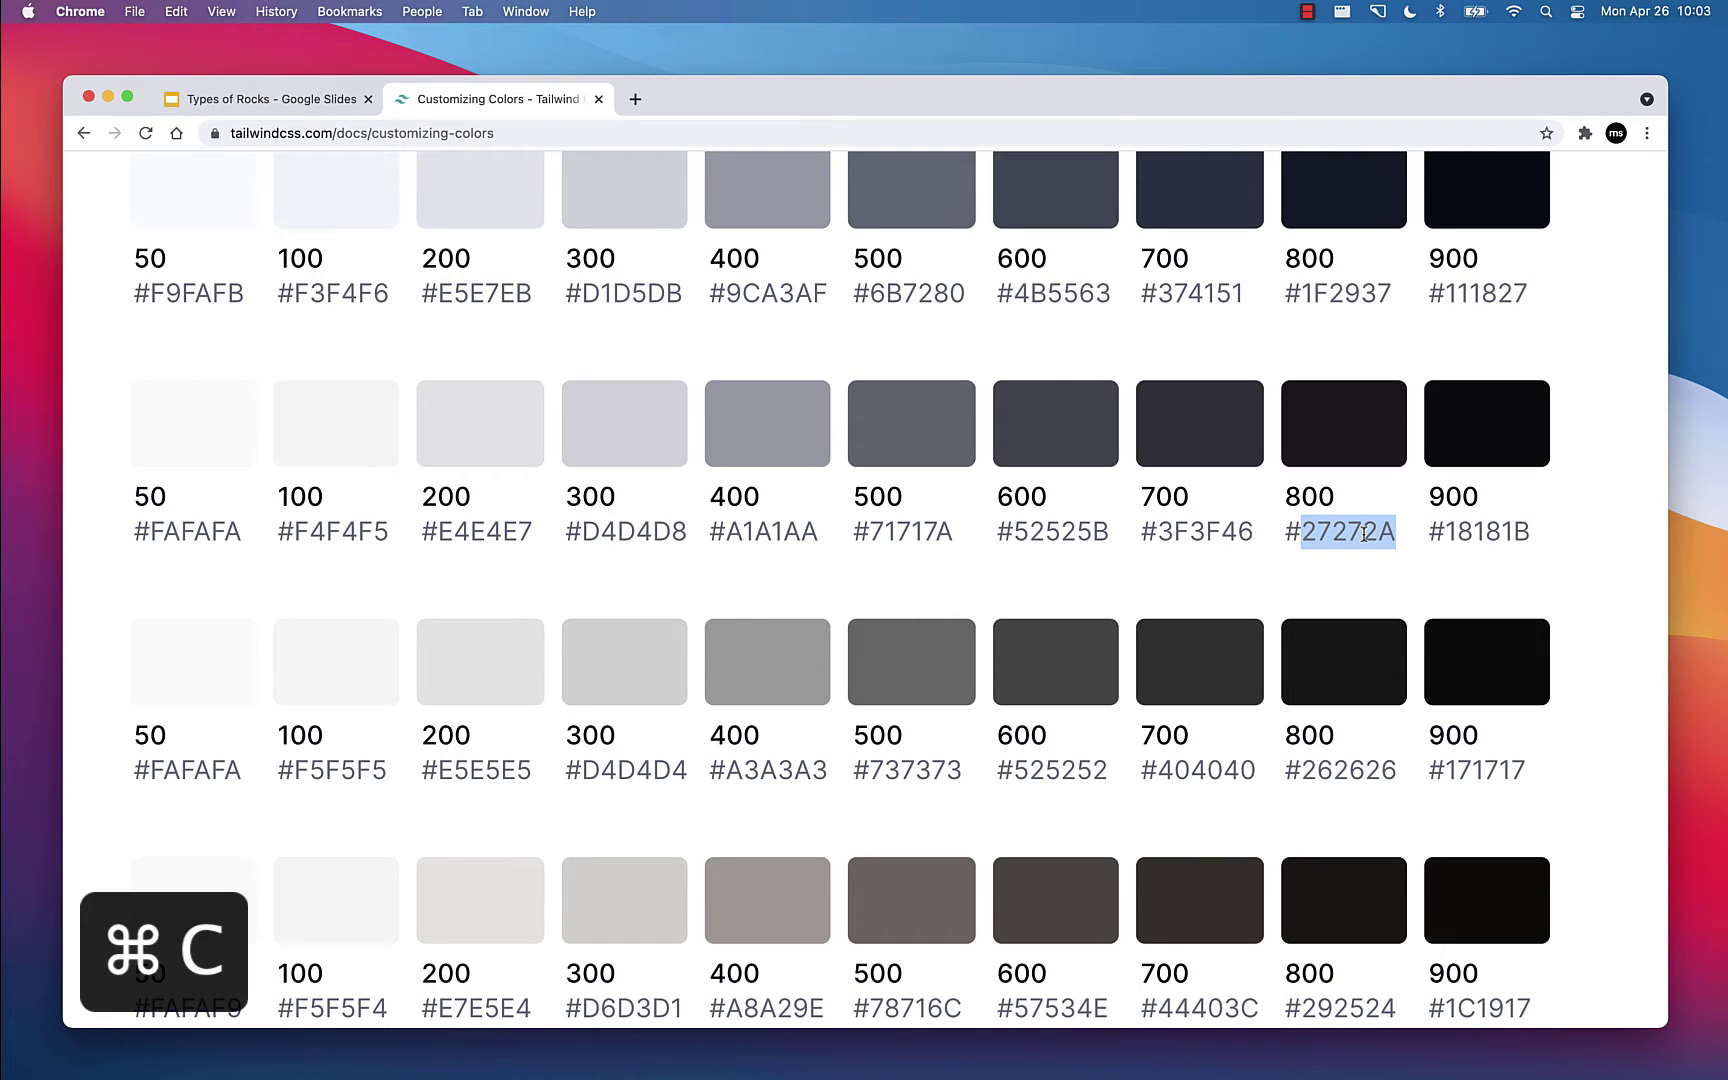
click(262, 104)
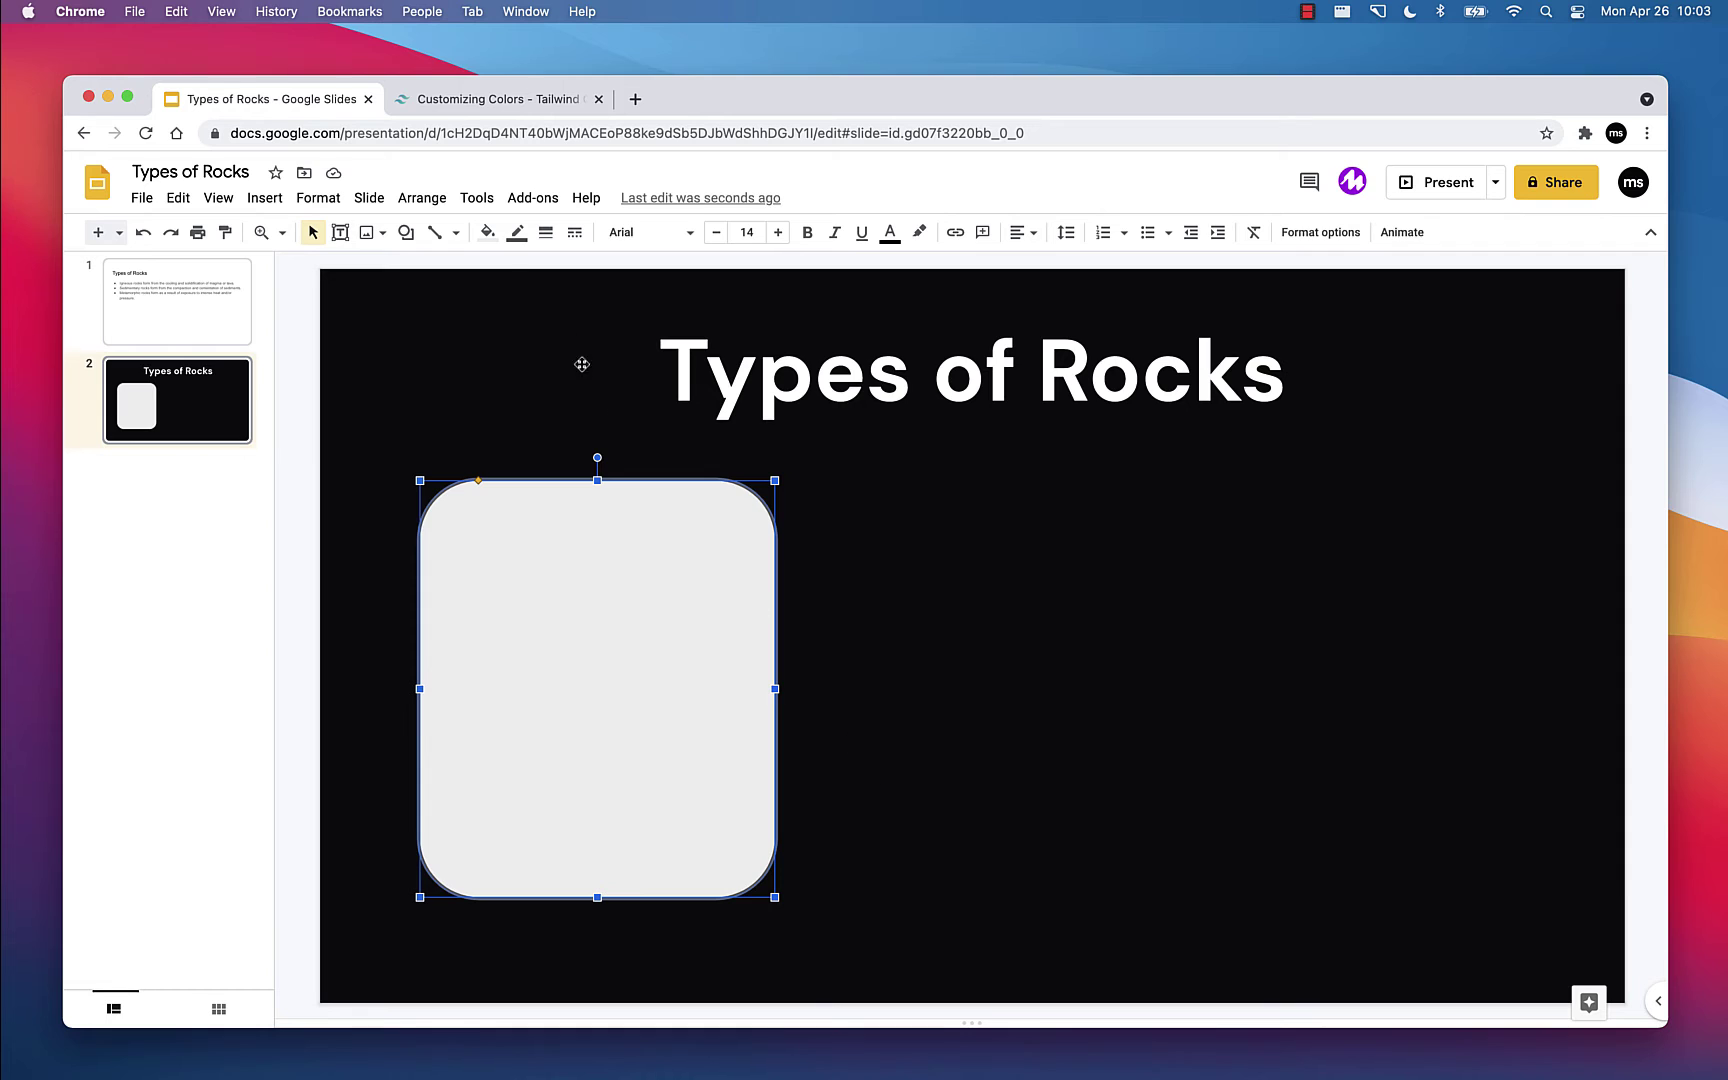
Step: Give the rounded card a custom 27272A dark grey fill
click(490, 236)
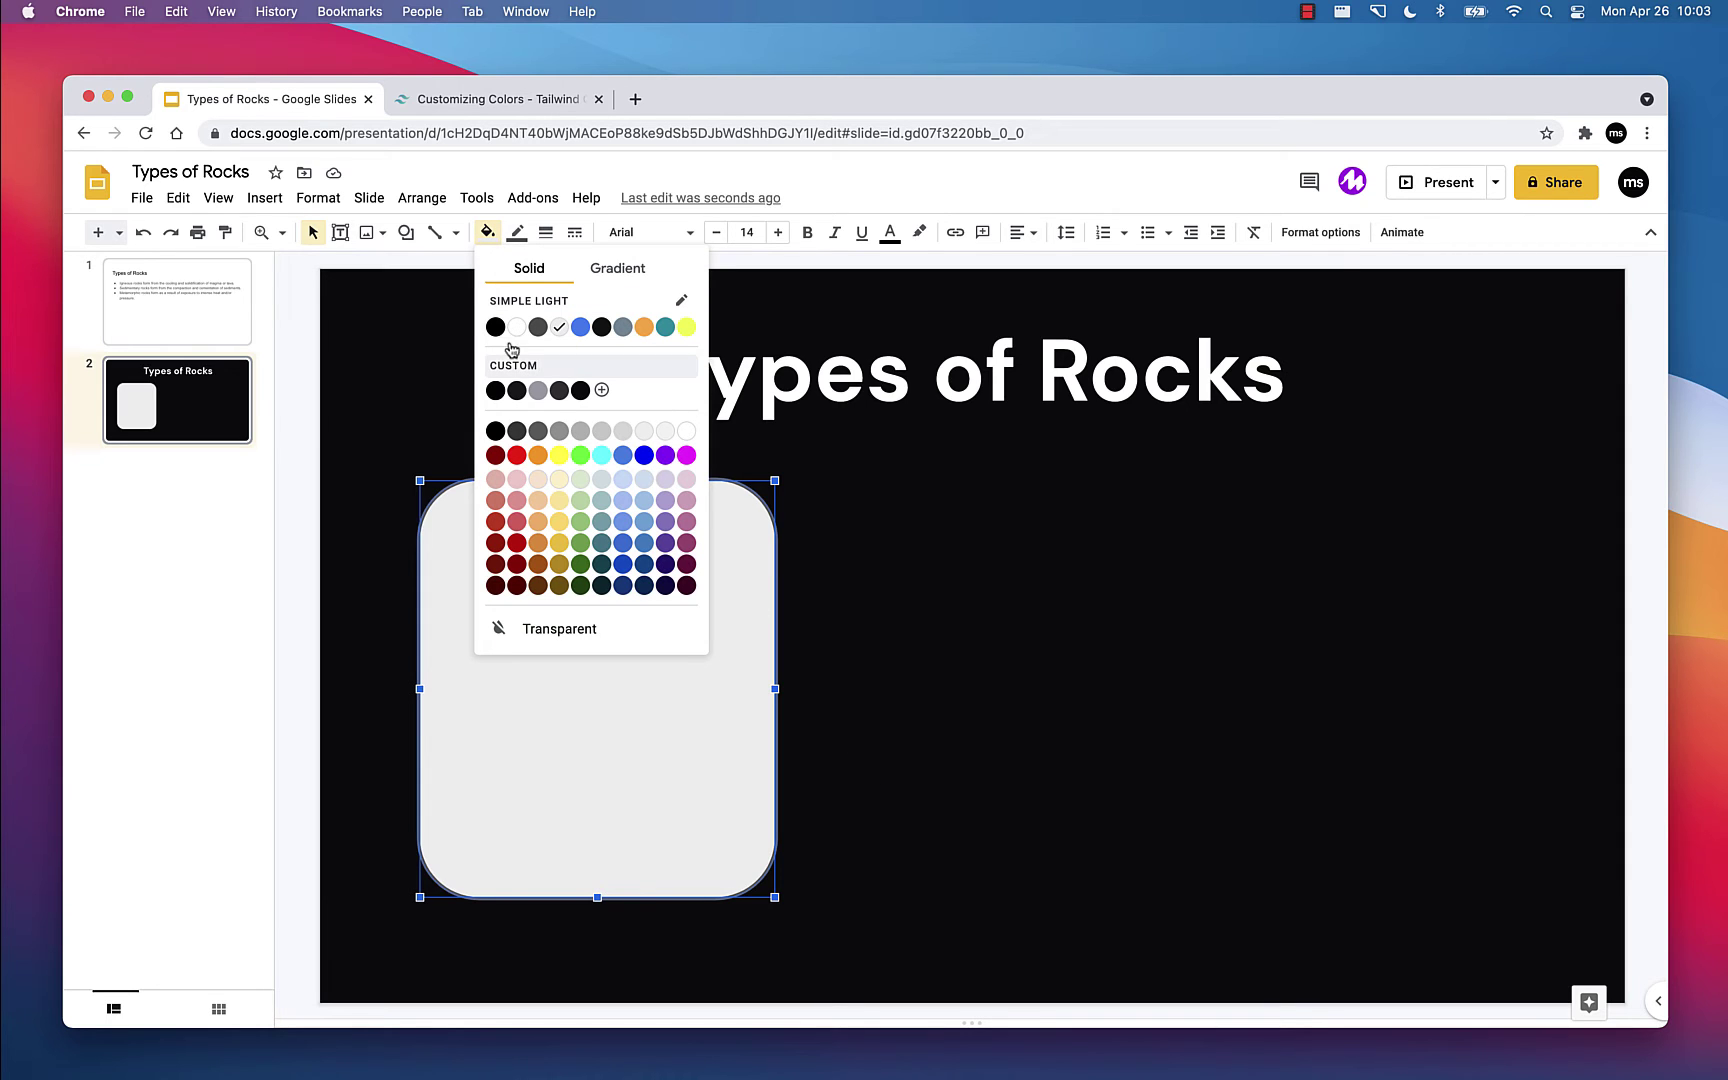
click(601, 389)
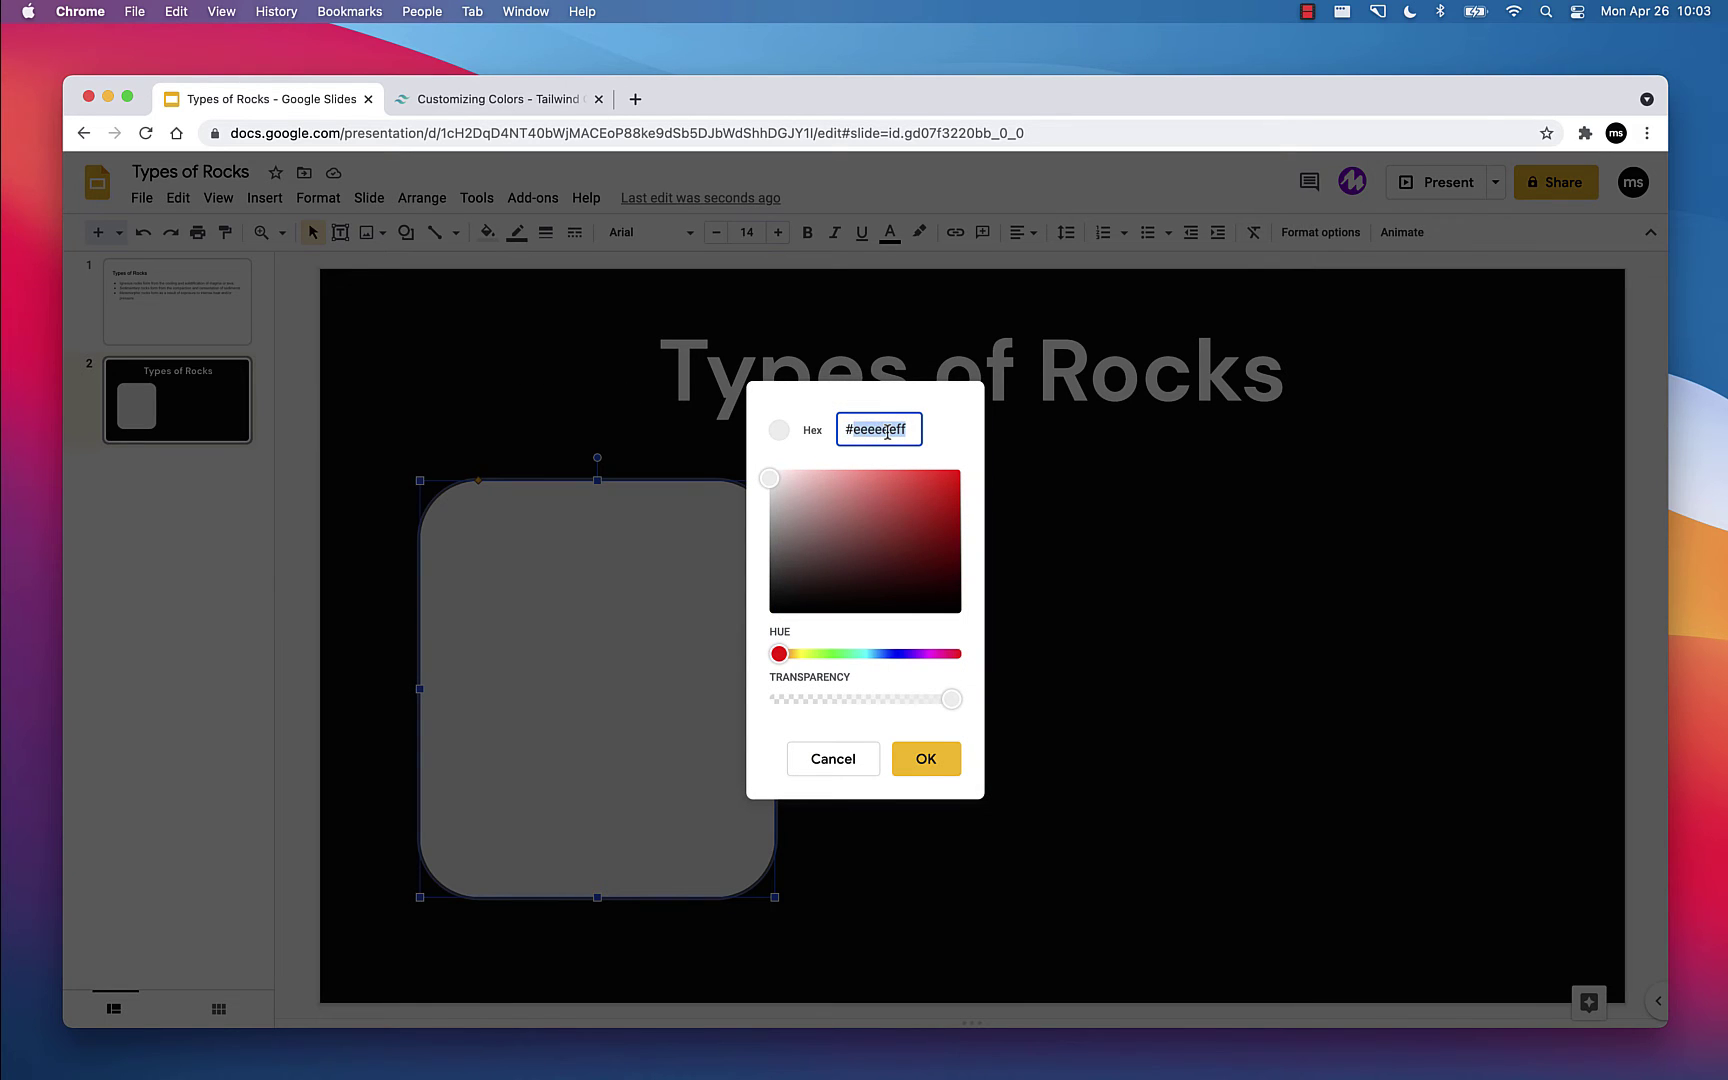
key(super+v)
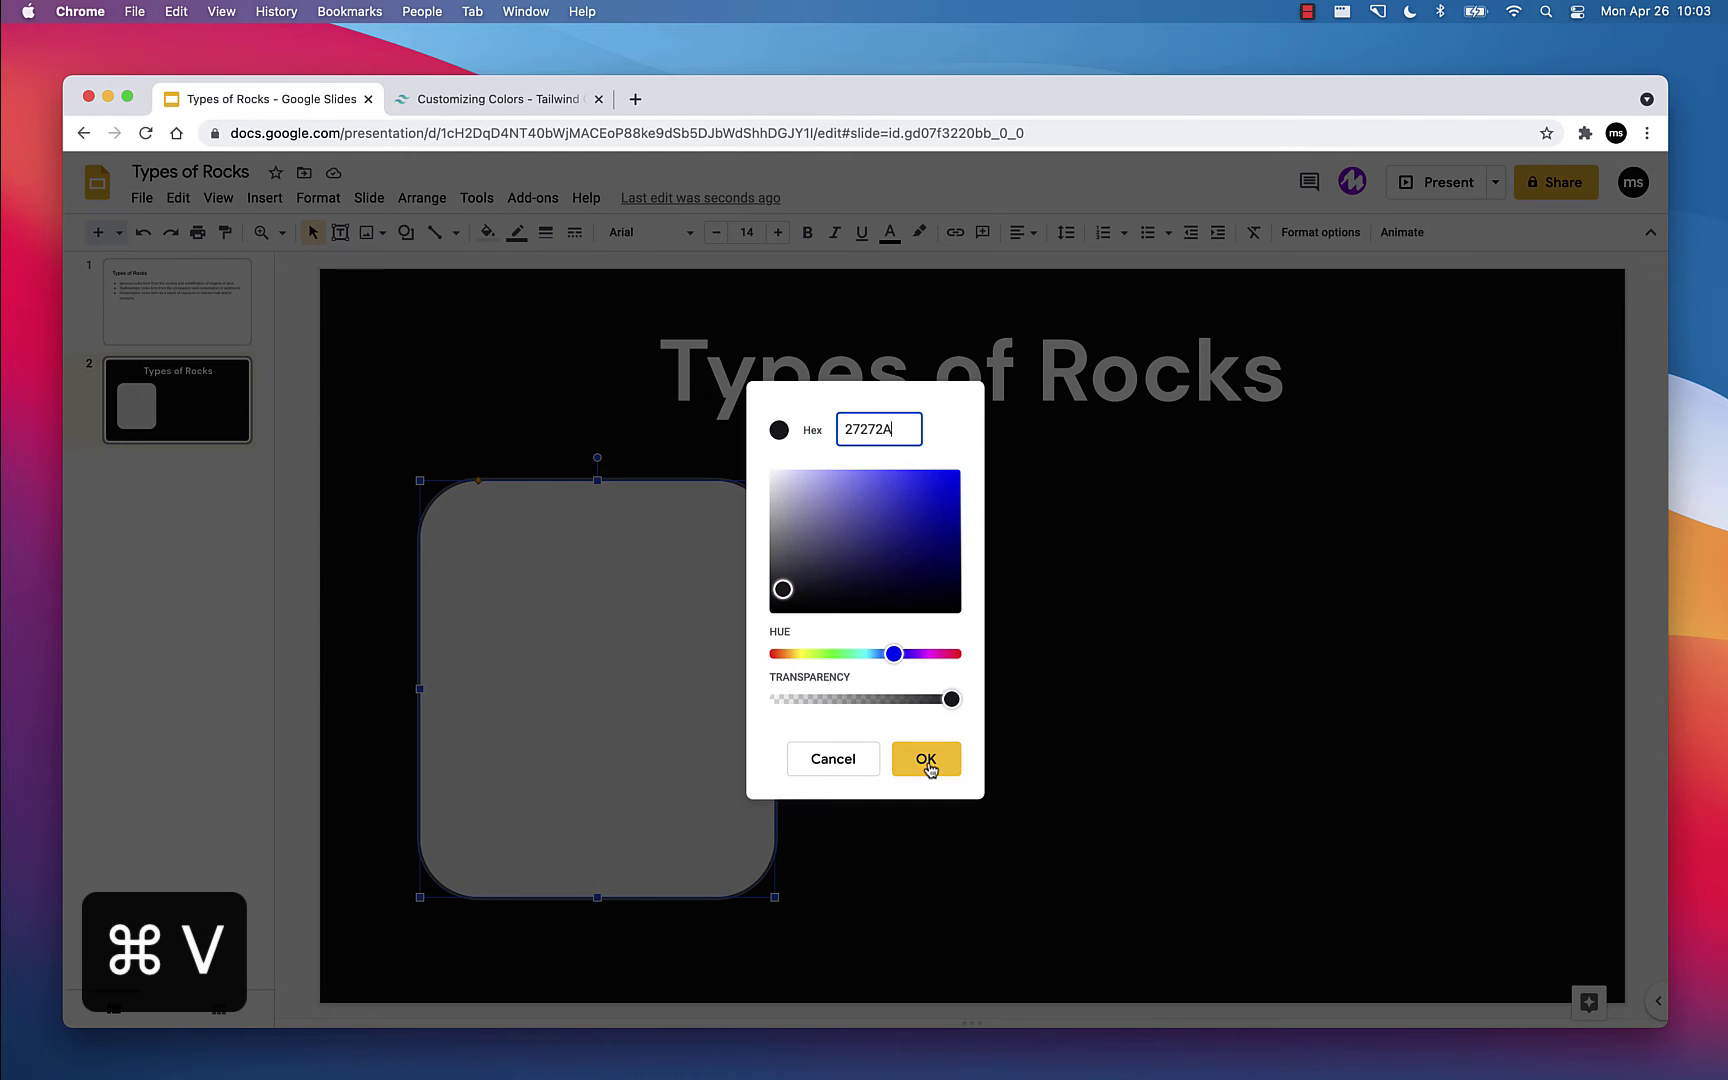
click(926, 758)
click(963, 696)
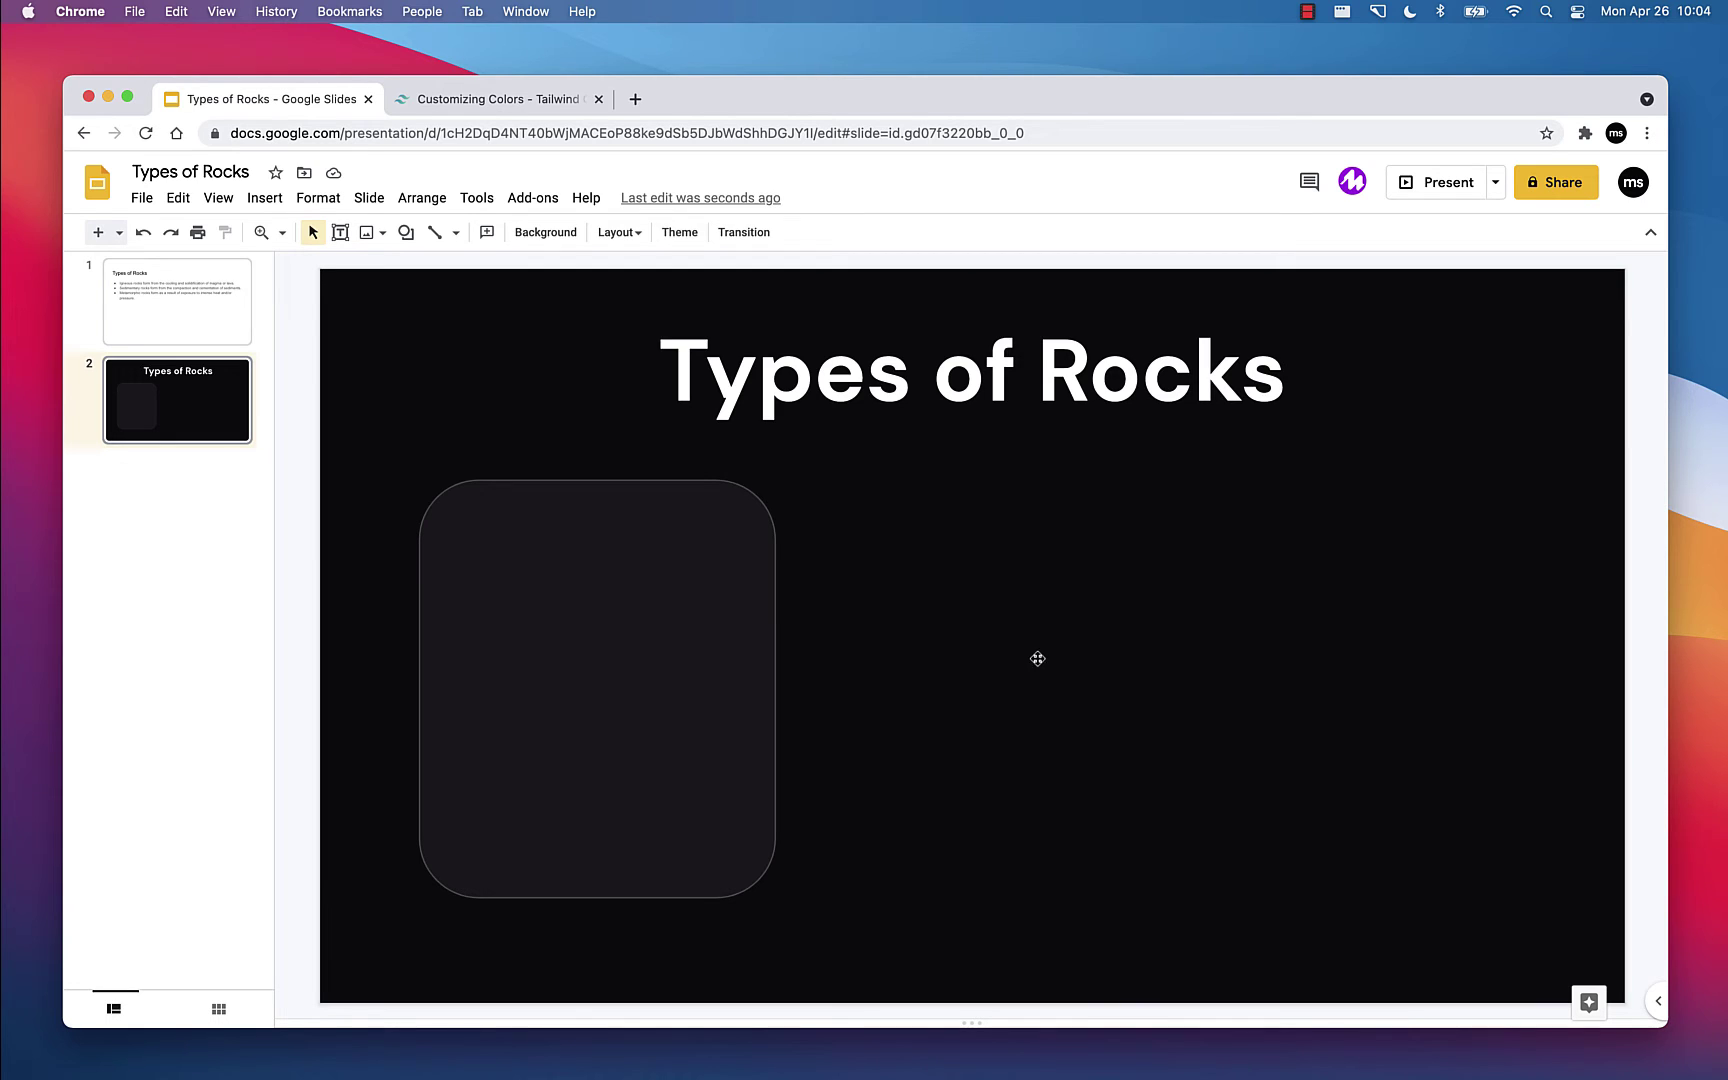
Step: Set the dark card's border colour to Transparent
click(622, 665)
click(815, 731)
click(497, 668)
click(517, 233)
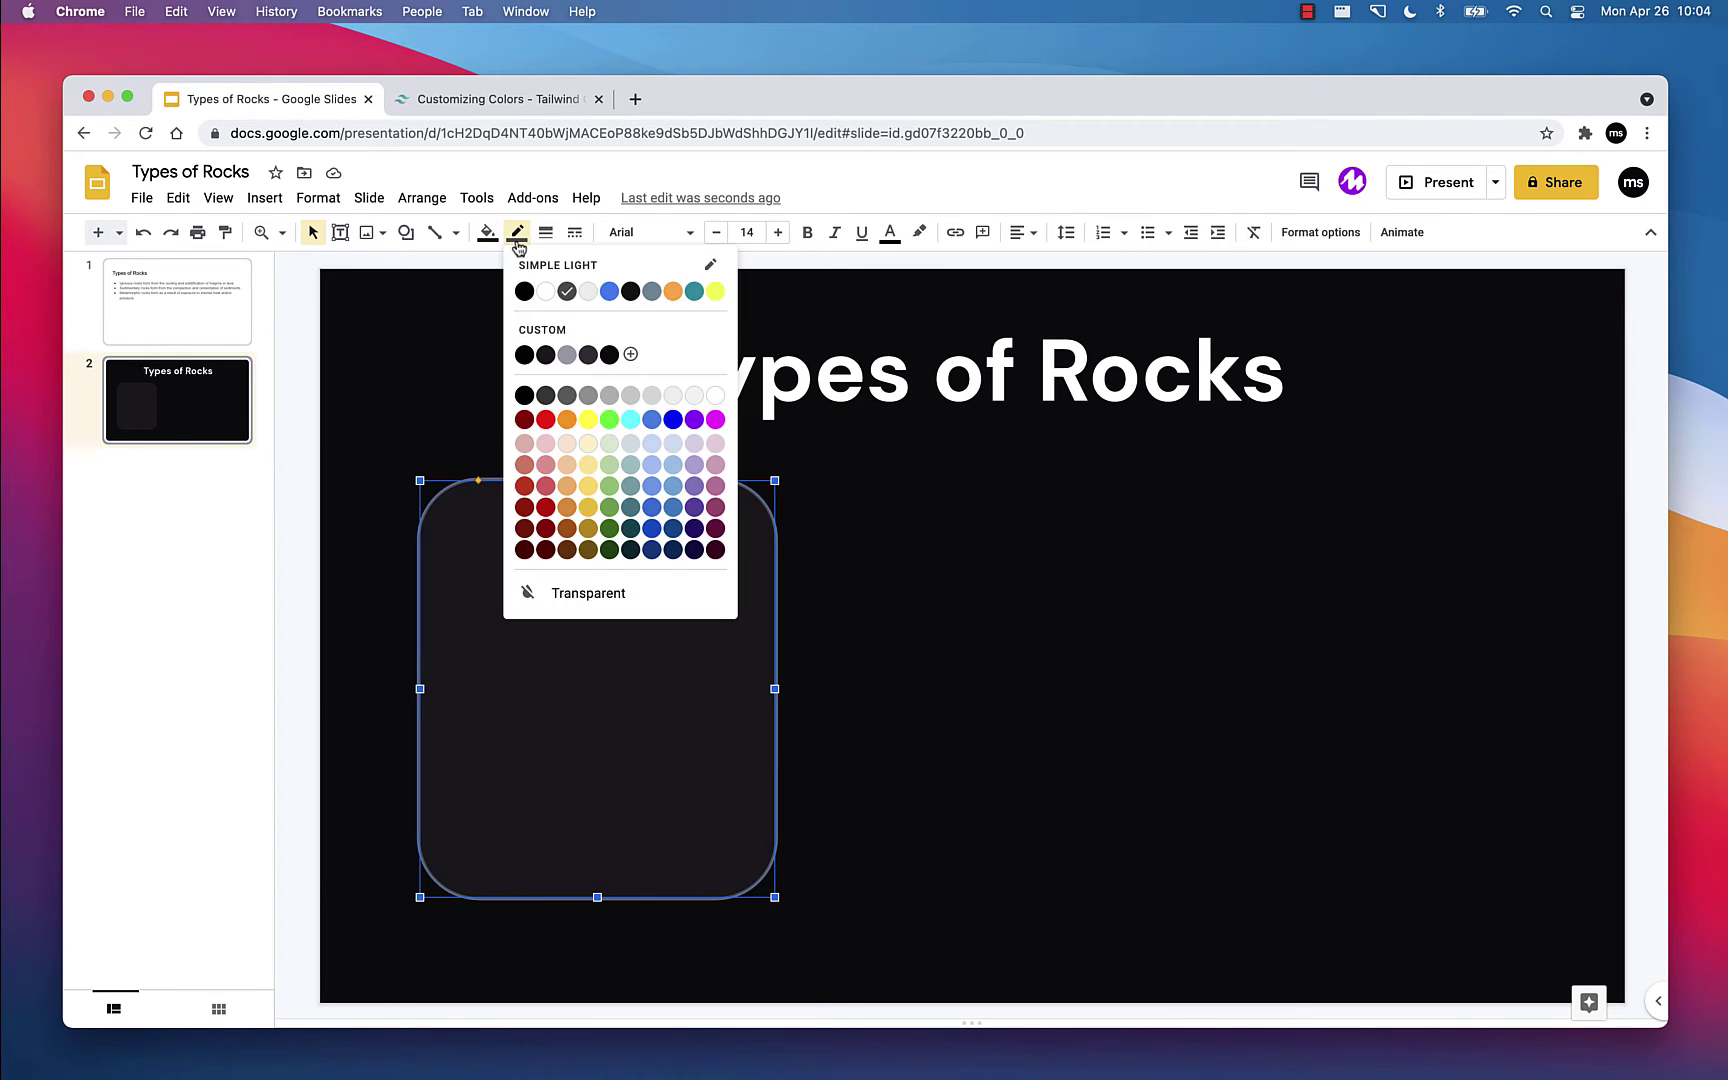
click(577, 600)
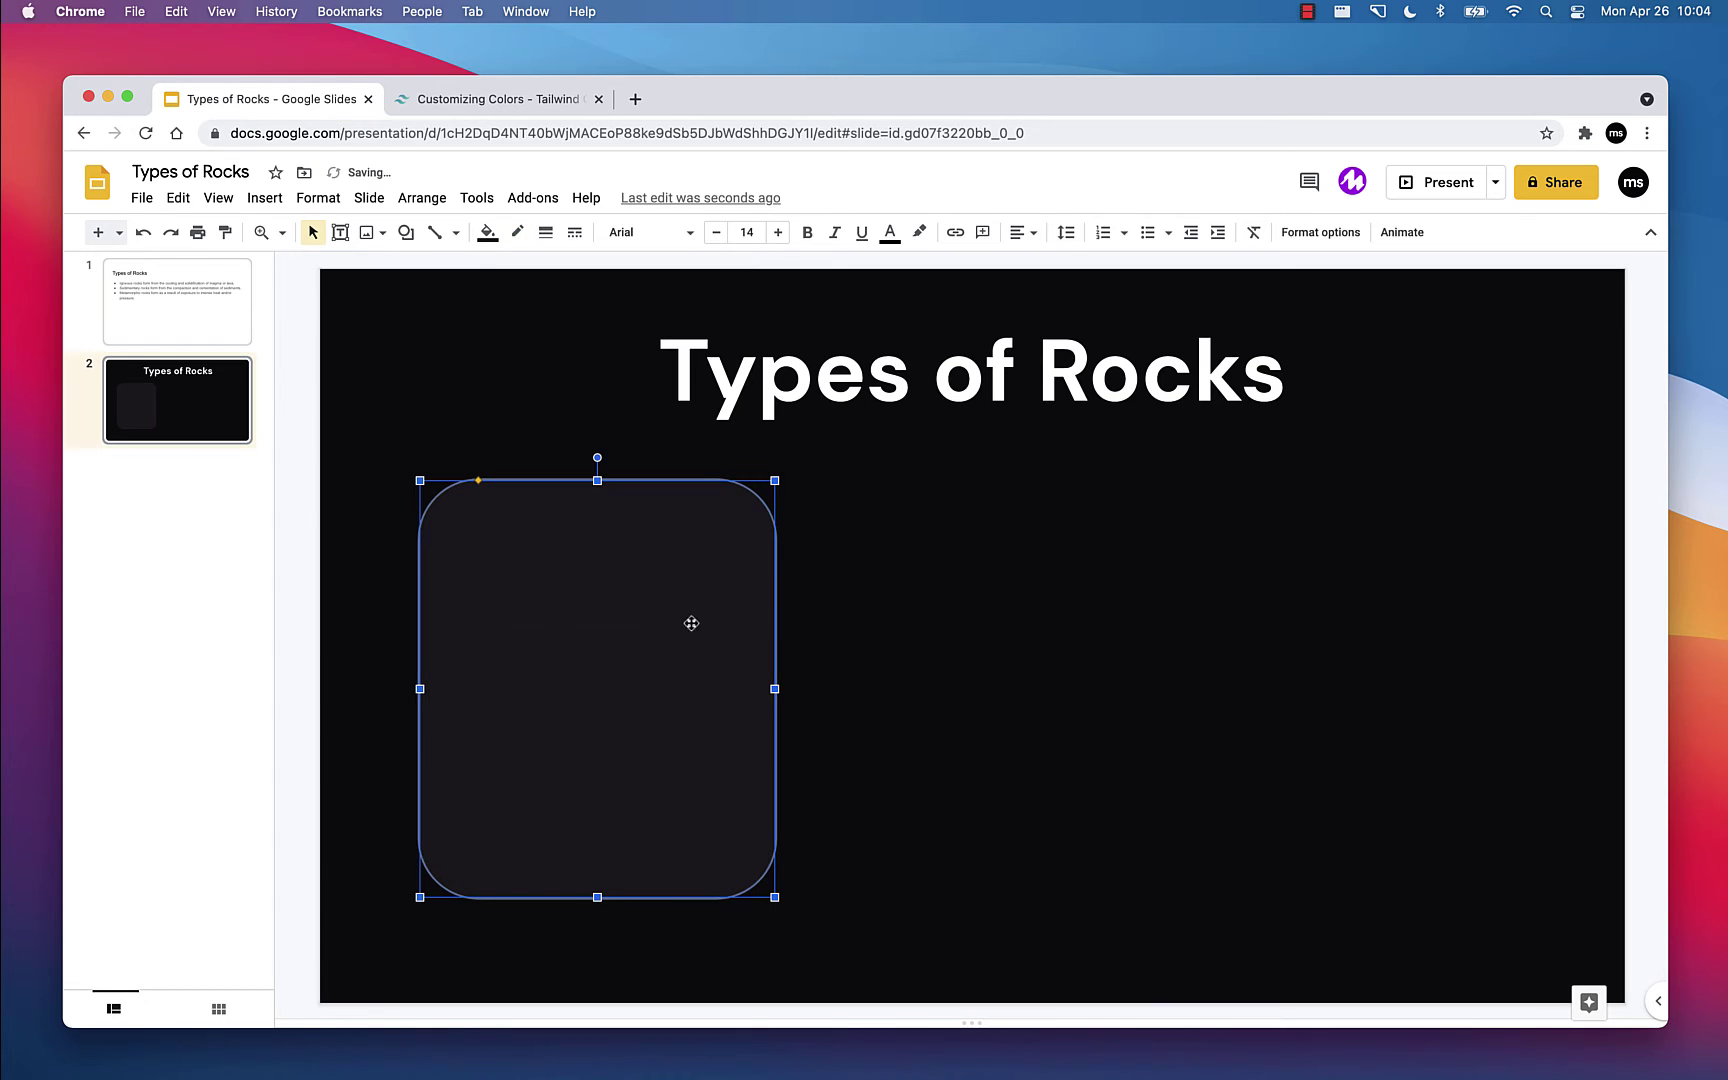
click(932, 672)
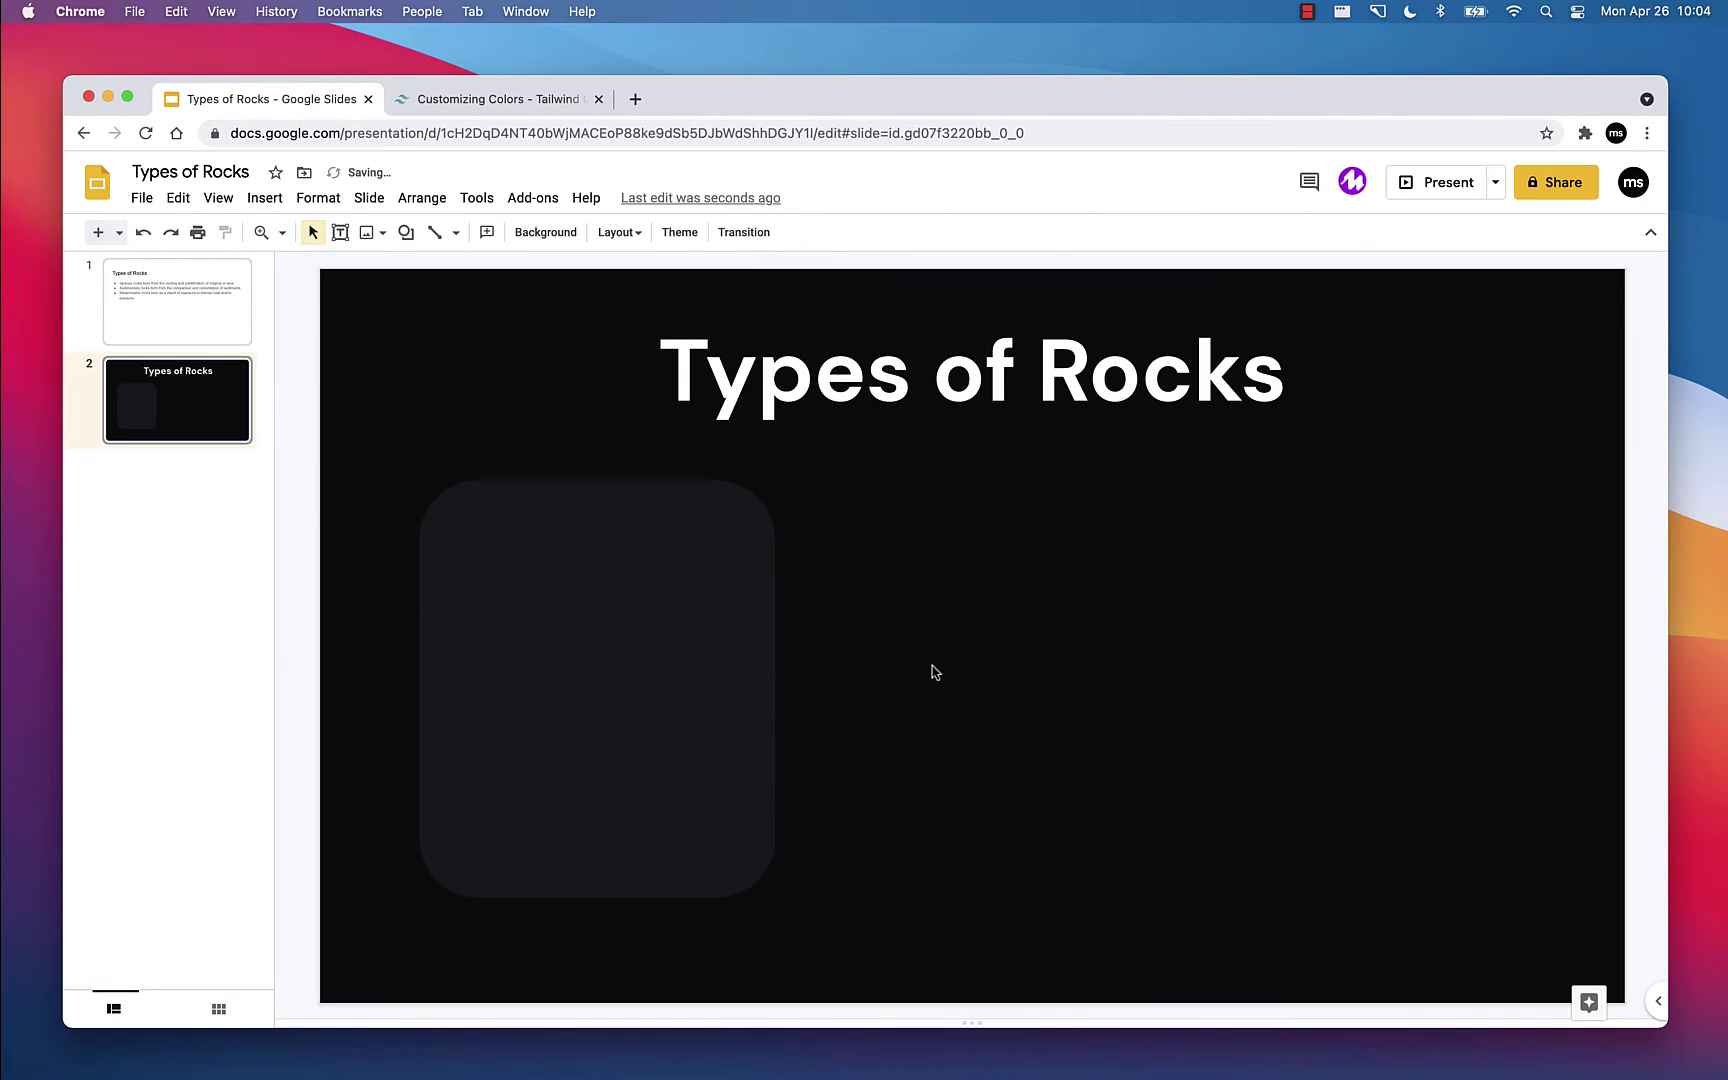
Step: Reduce the card's corner rounding with the radius handle
click(634, 610)
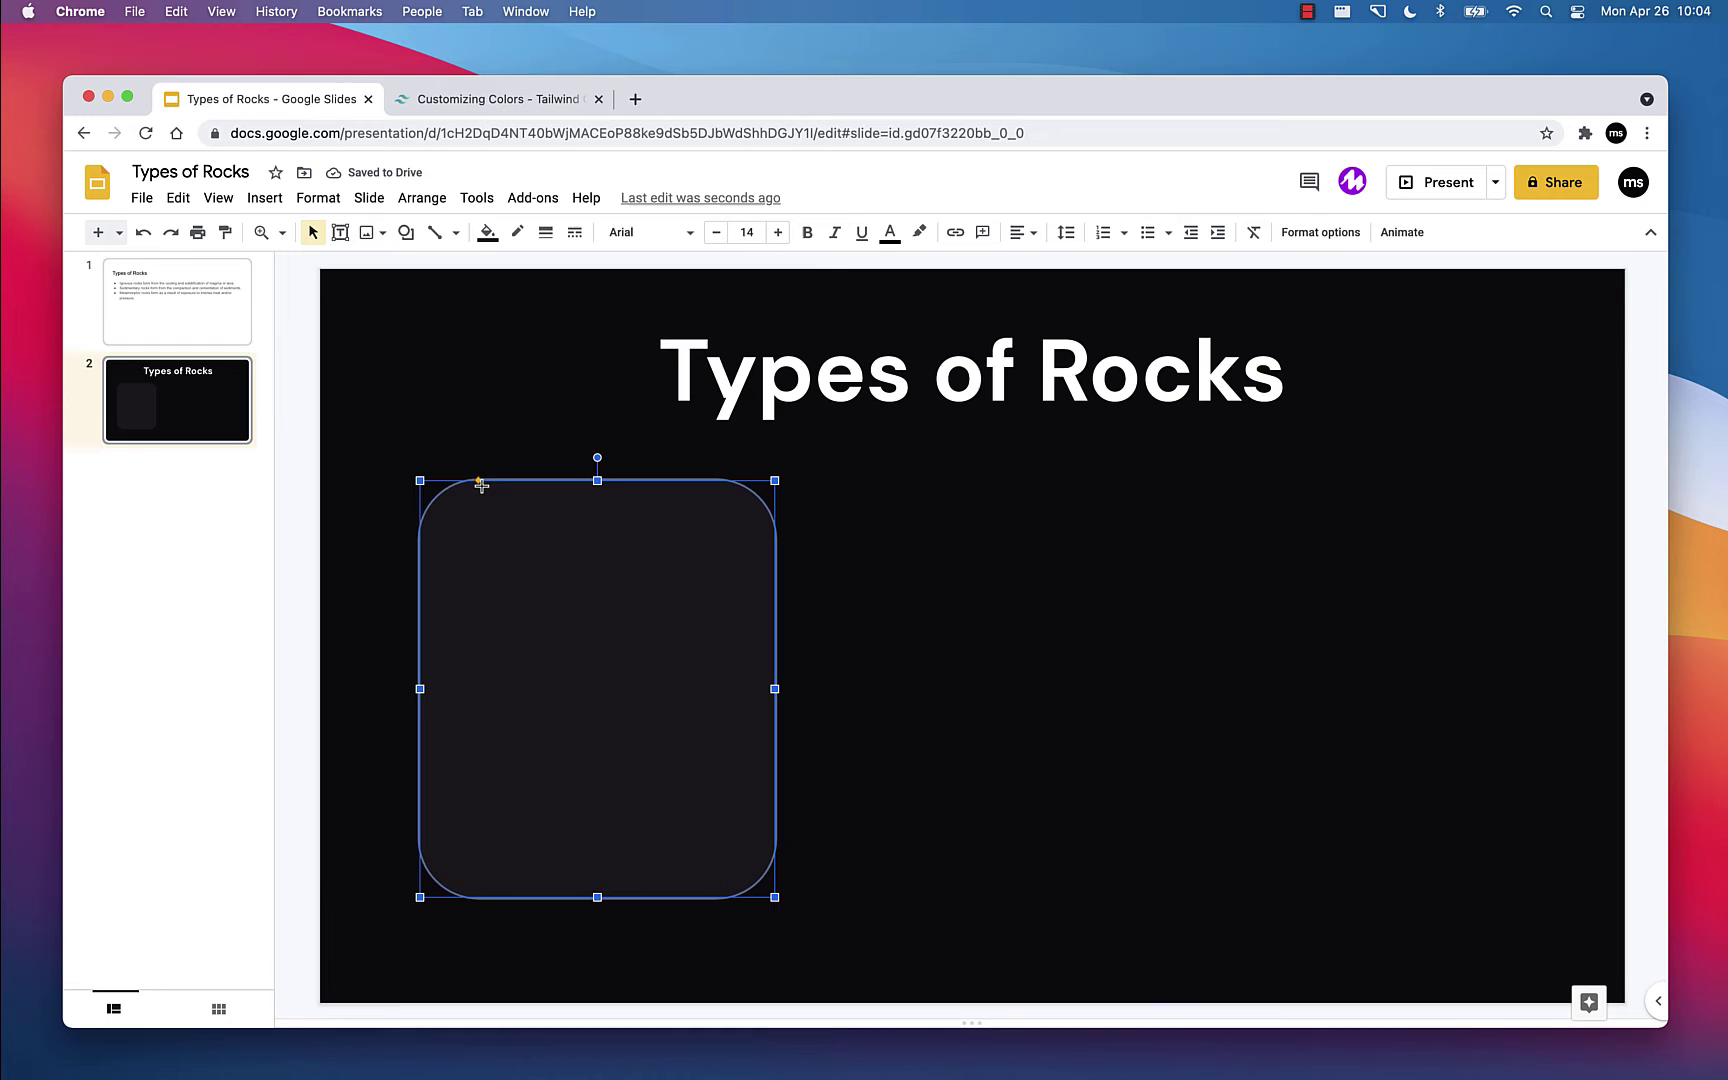
drag(481, 485, 453, 487)
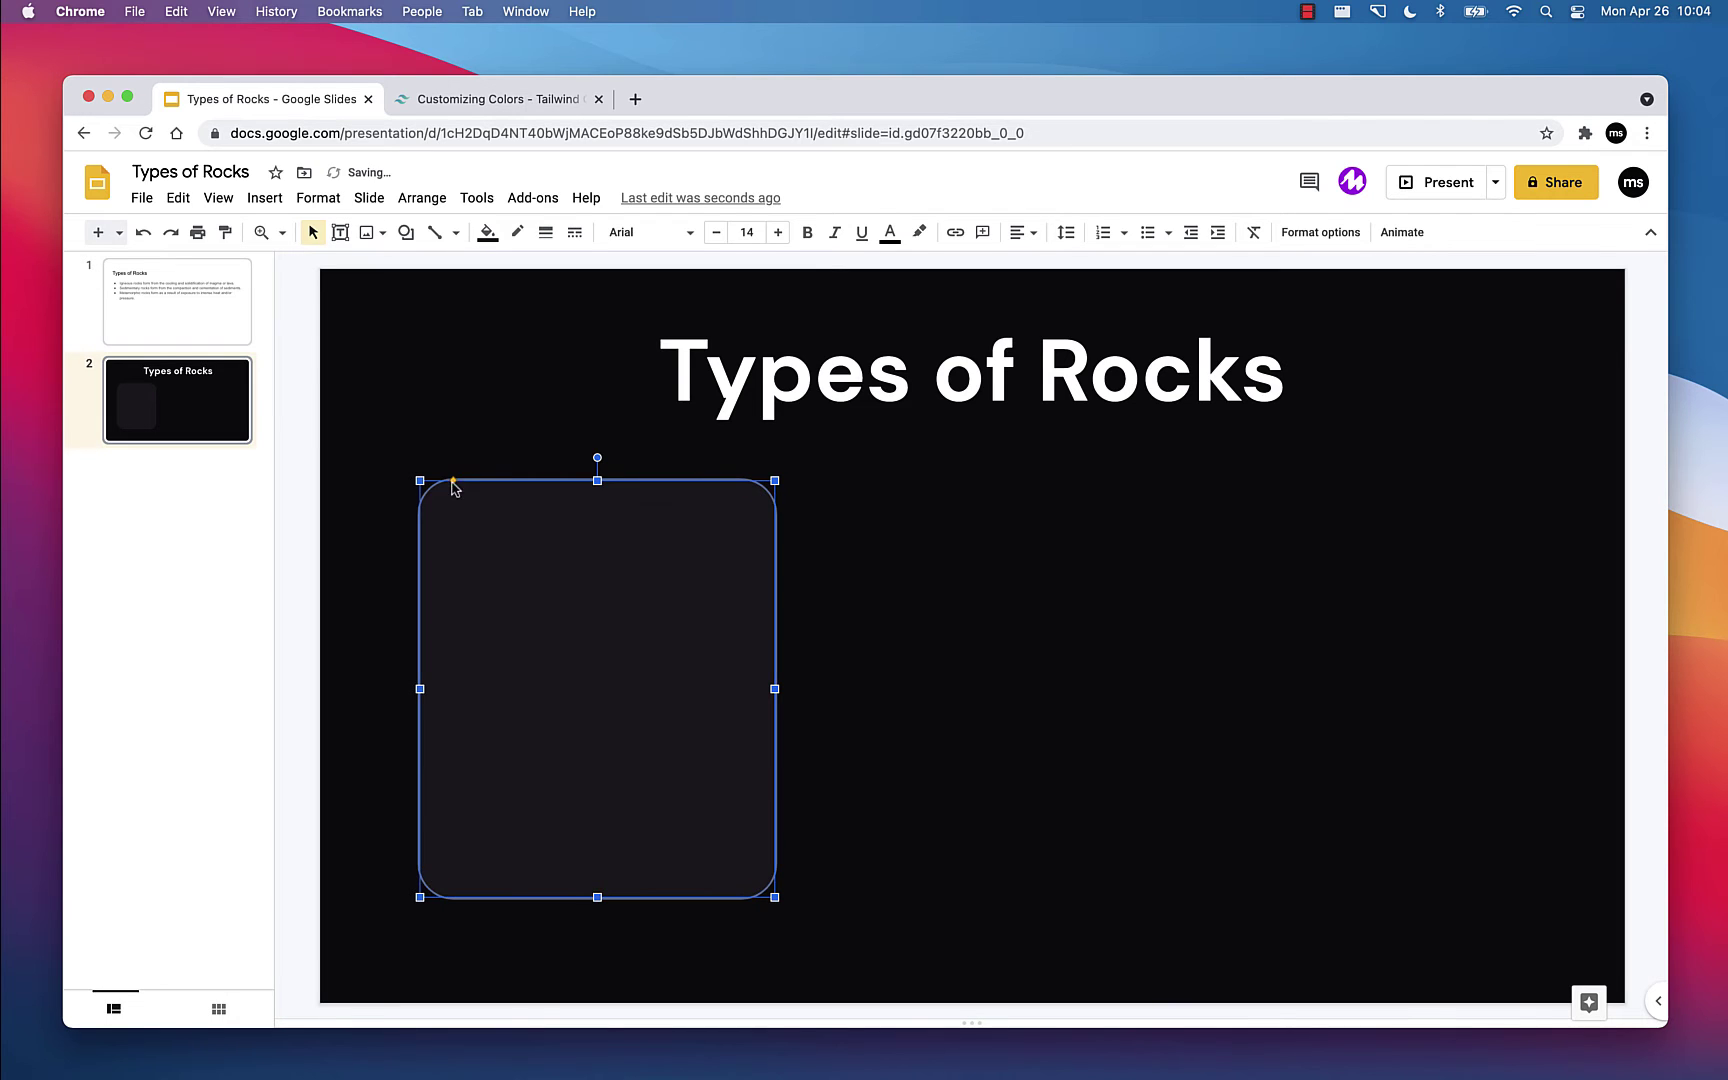
click(852, 625)
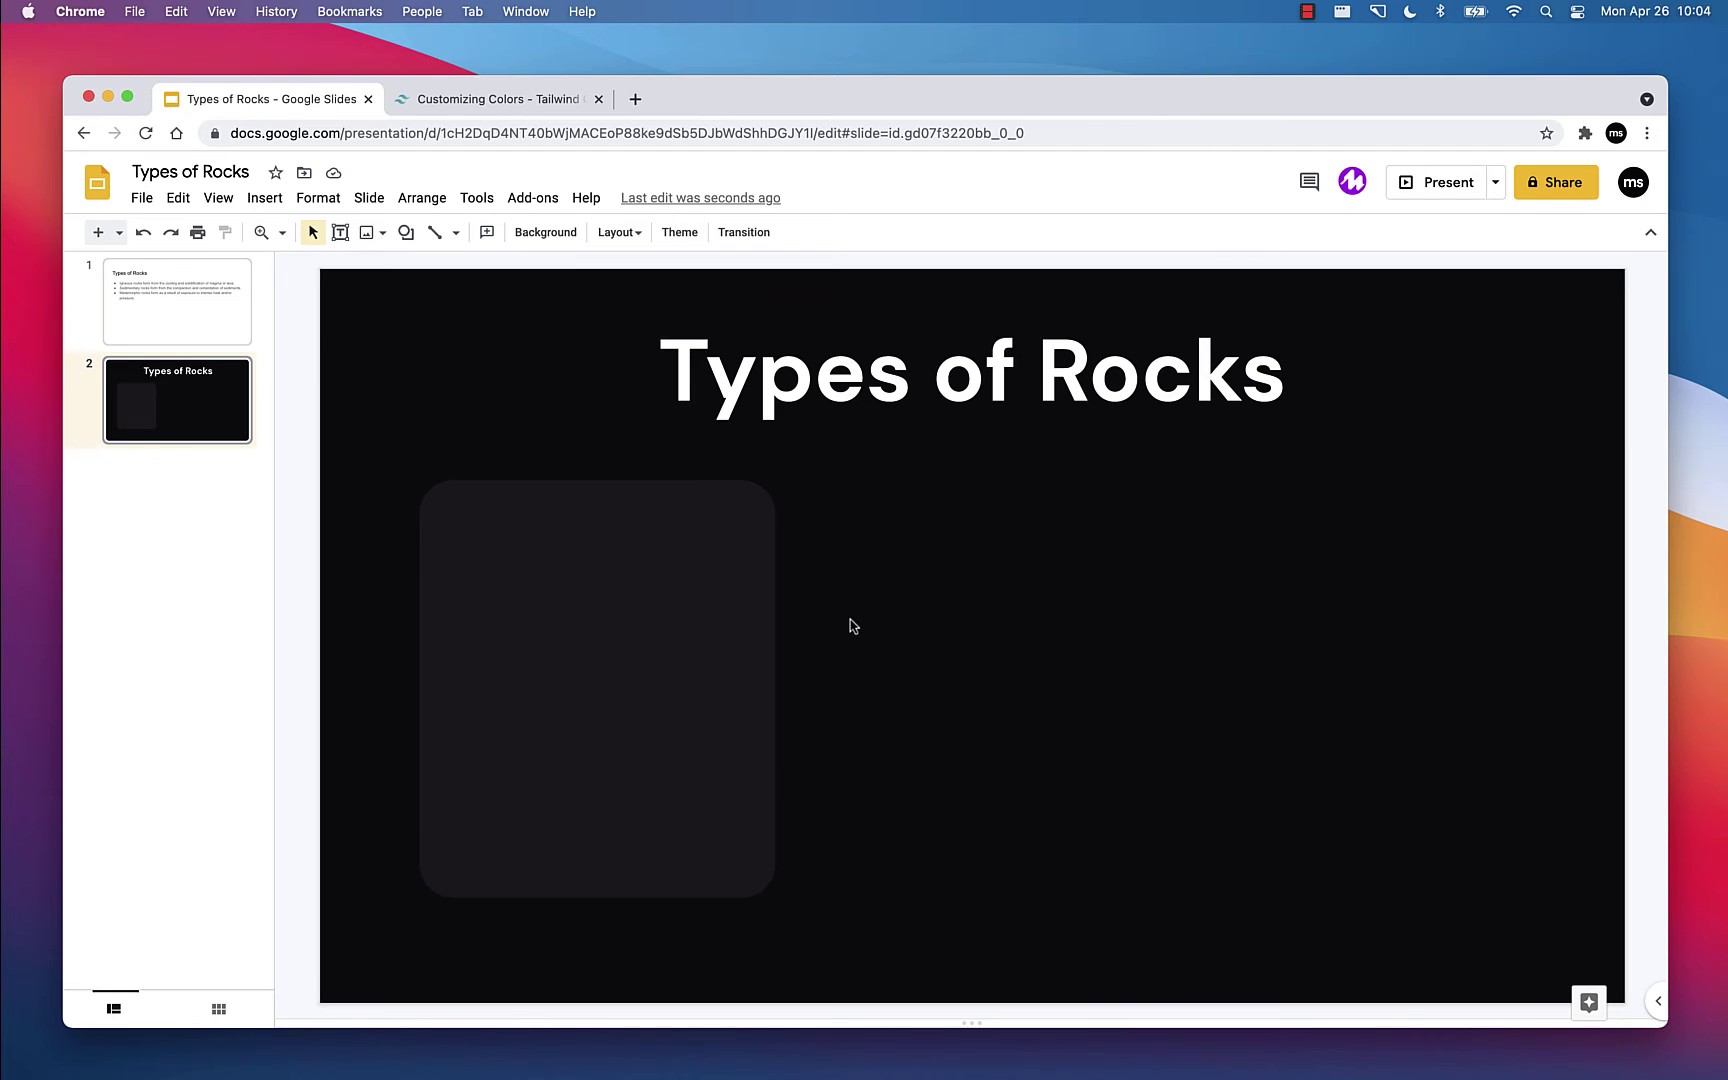
Step: Turn on a black drop shadow for the dark card and push its distance further out
click(741, 646)
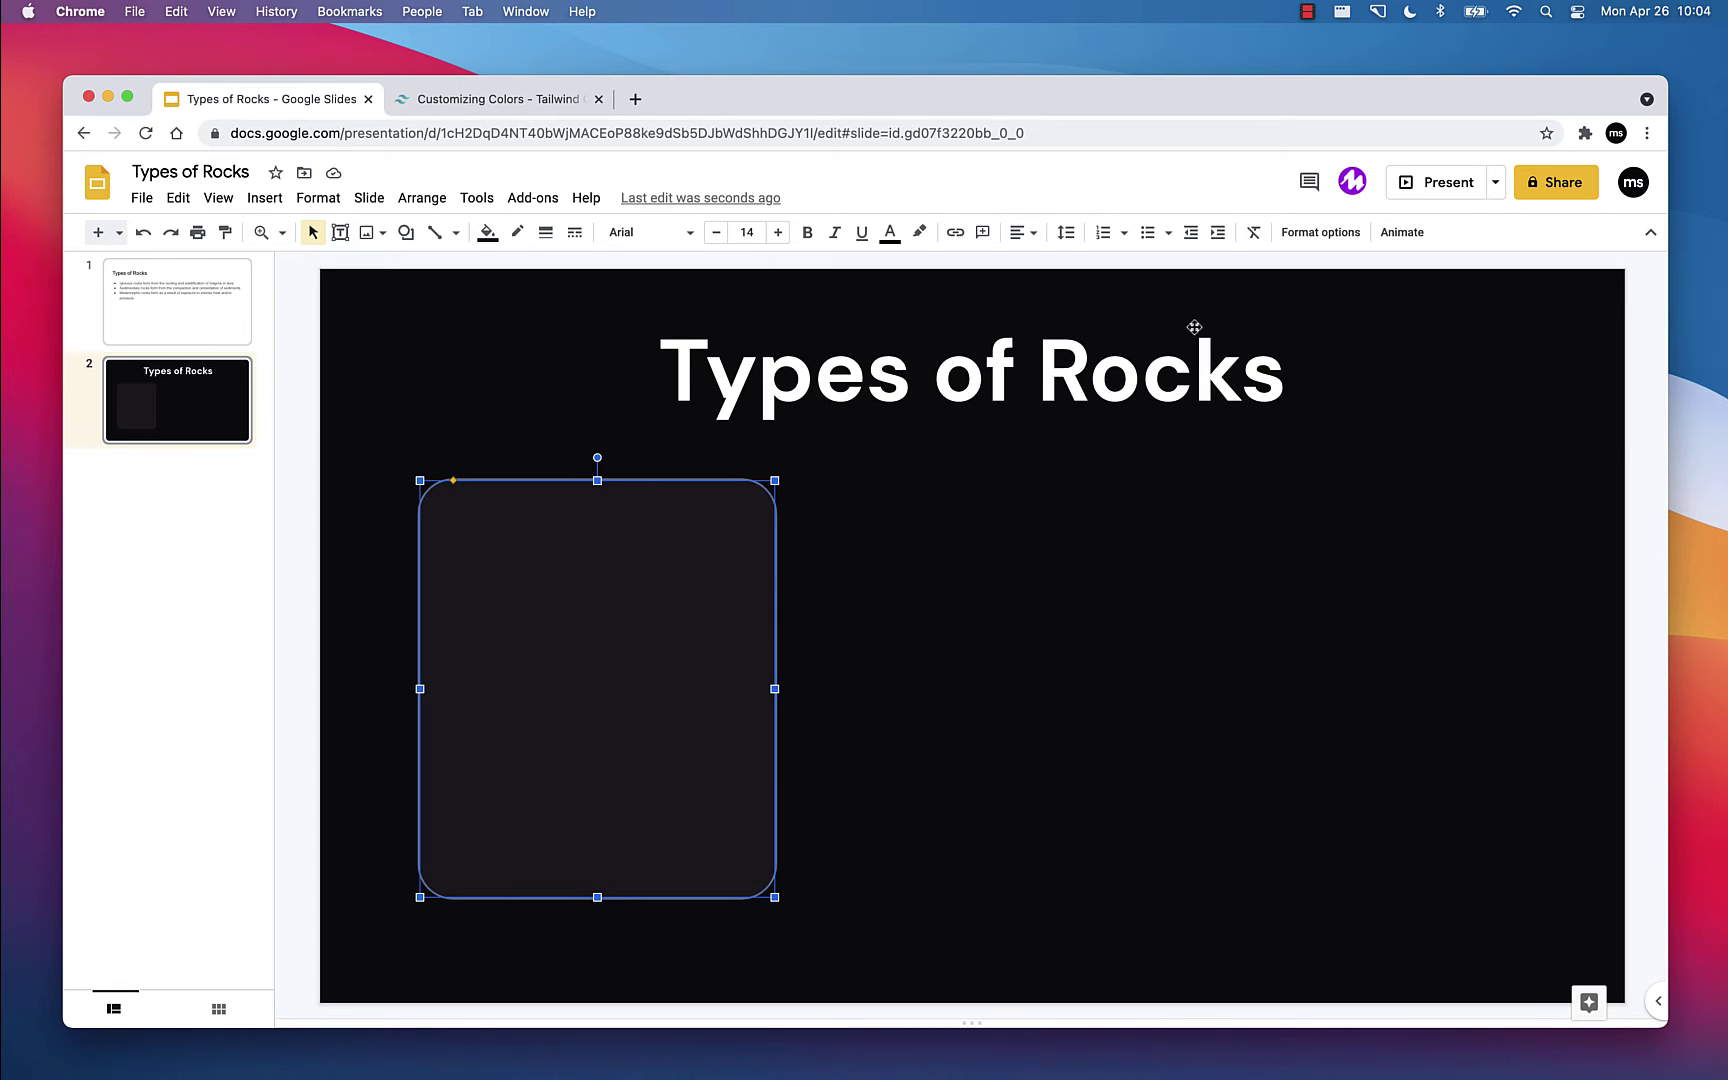
click(1321, 234)
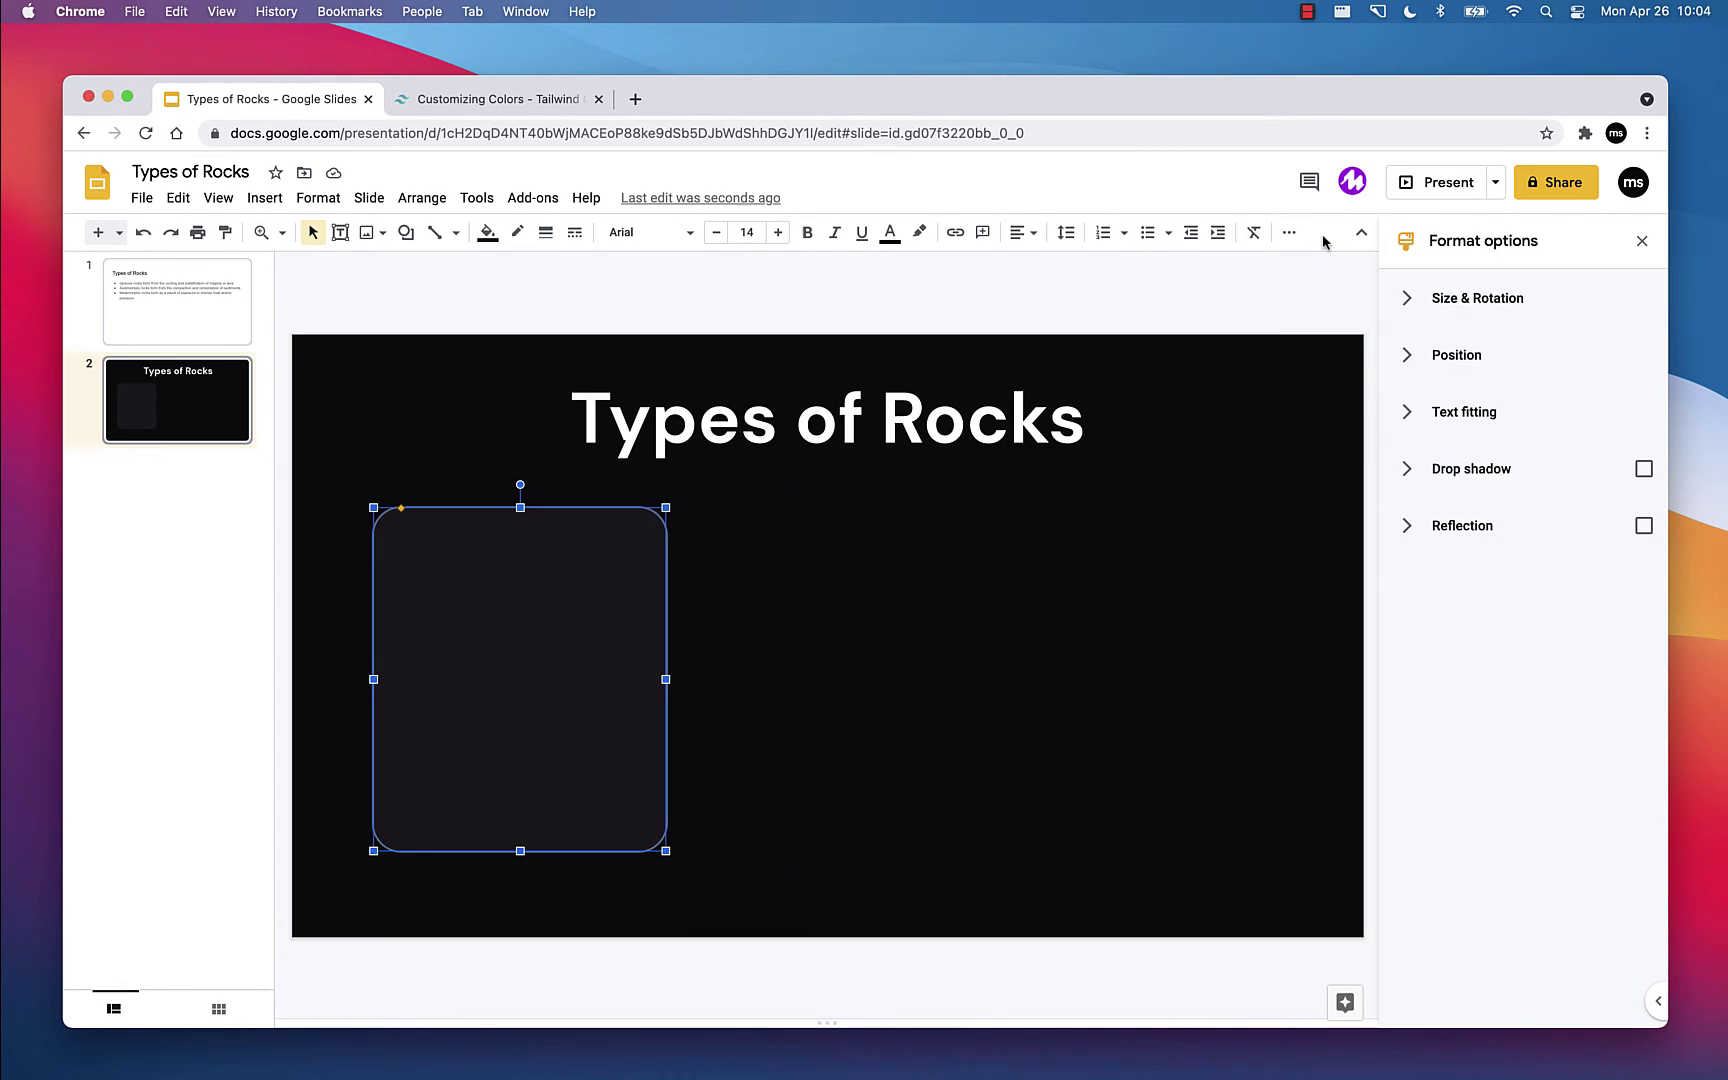
click(1643, 469)
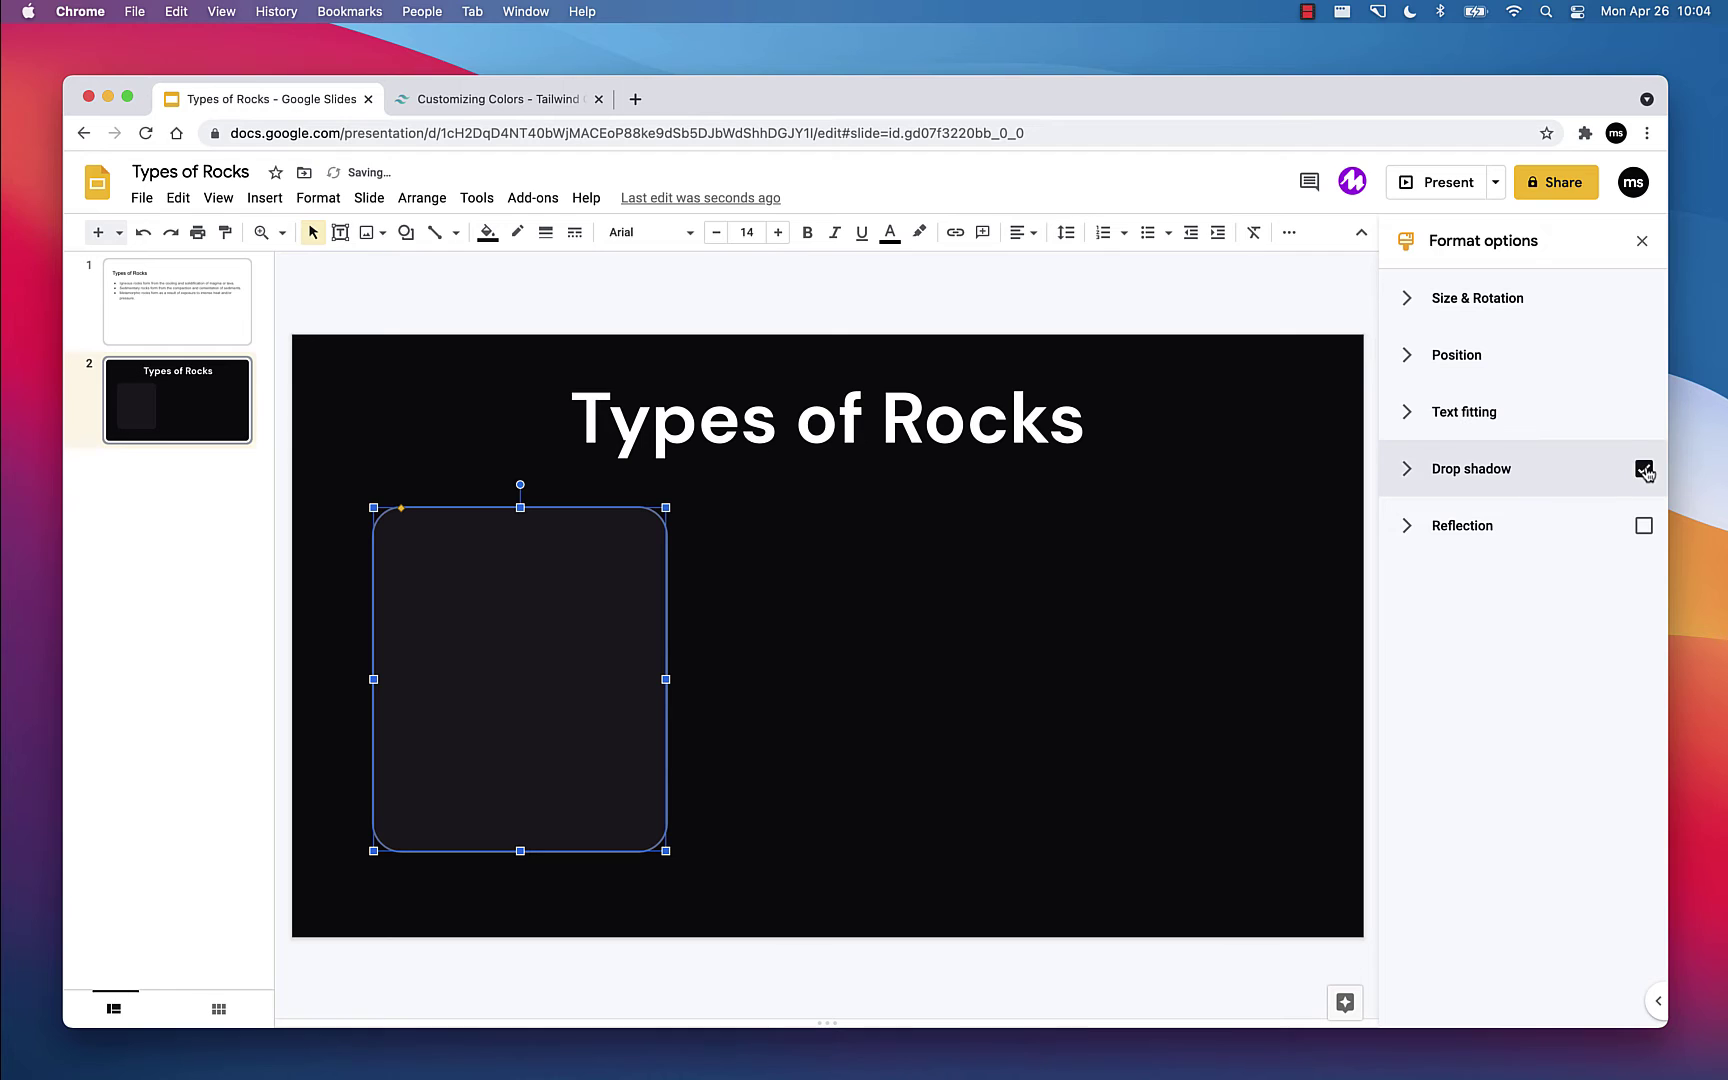
click(1408, 469)
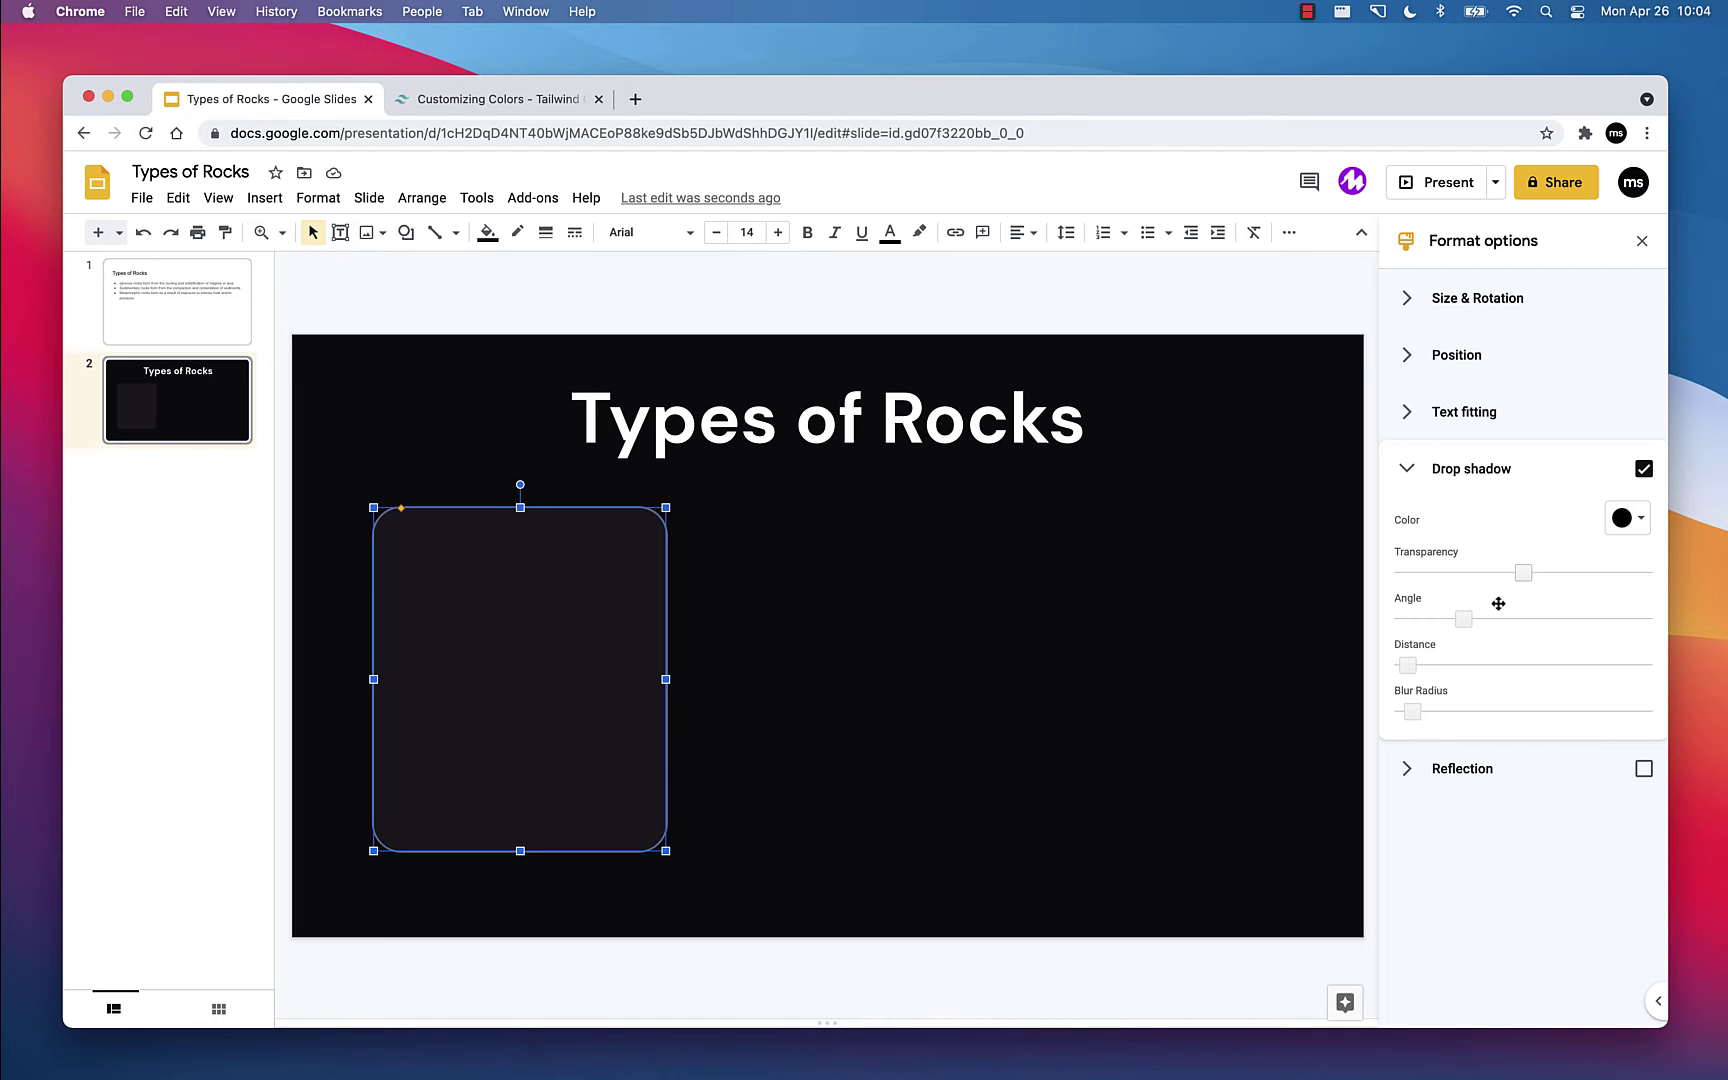
click(1630, 519)
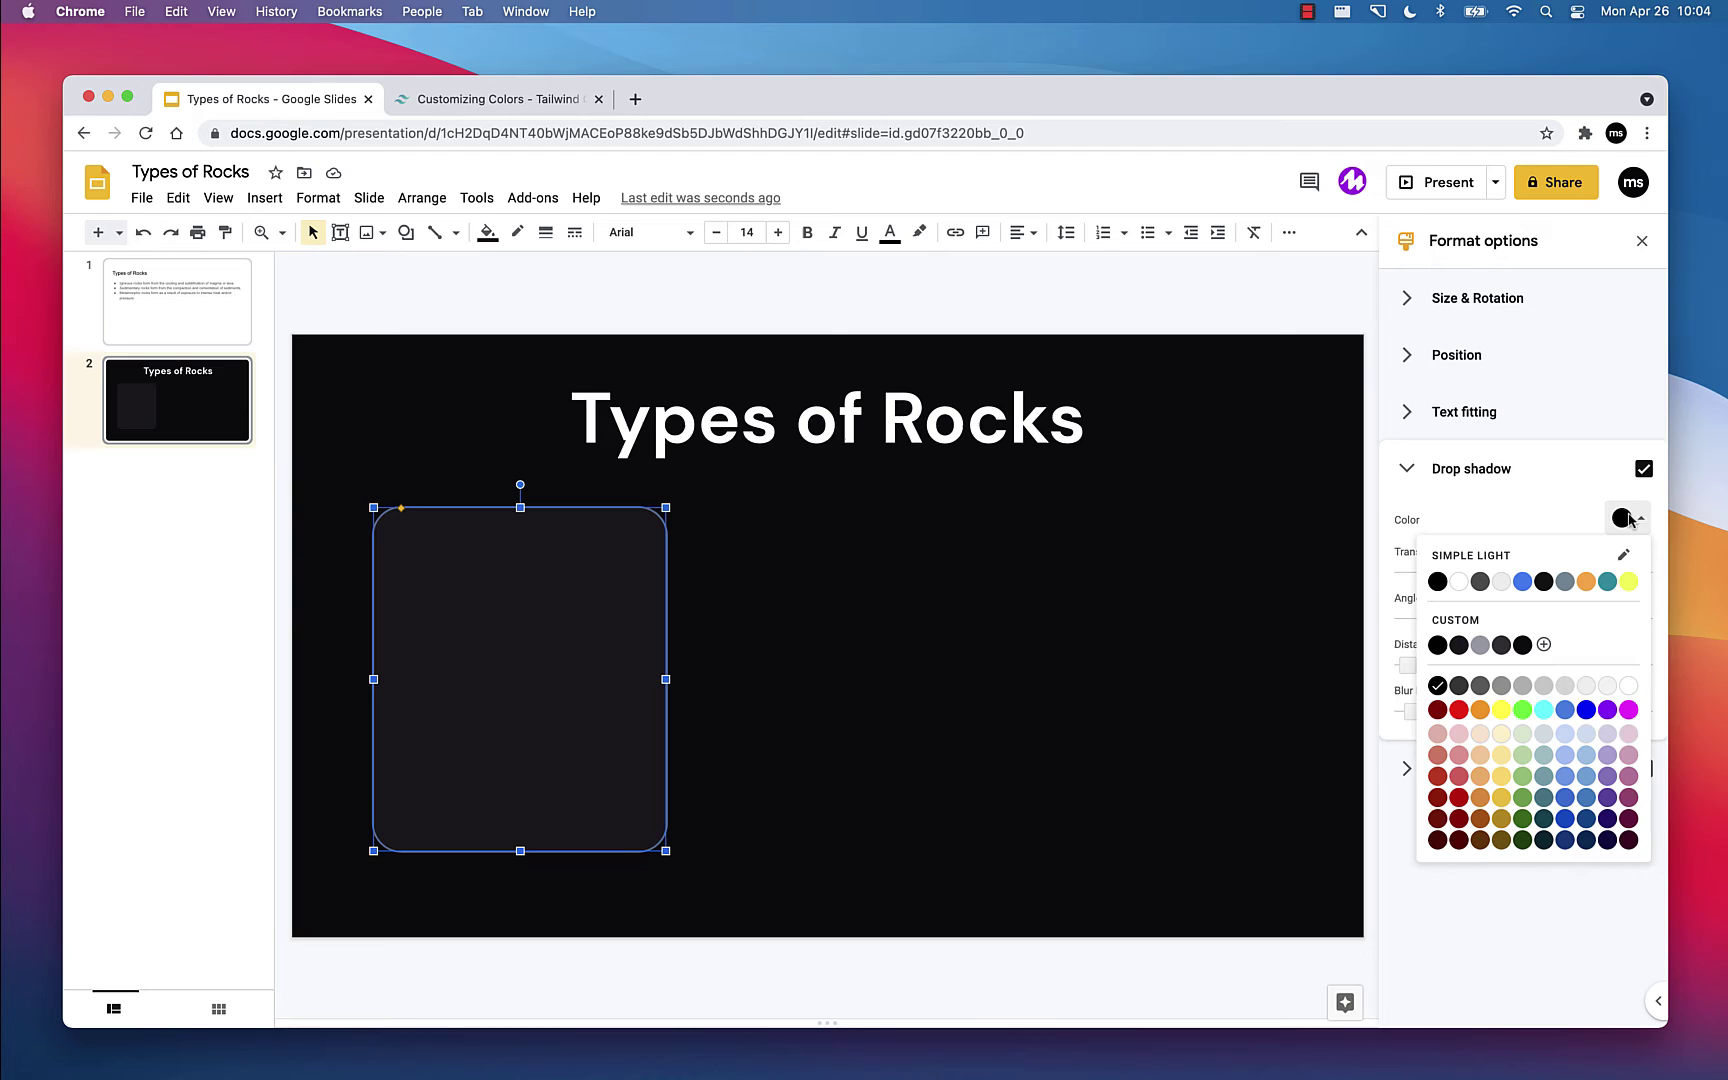
click(1437, 583)
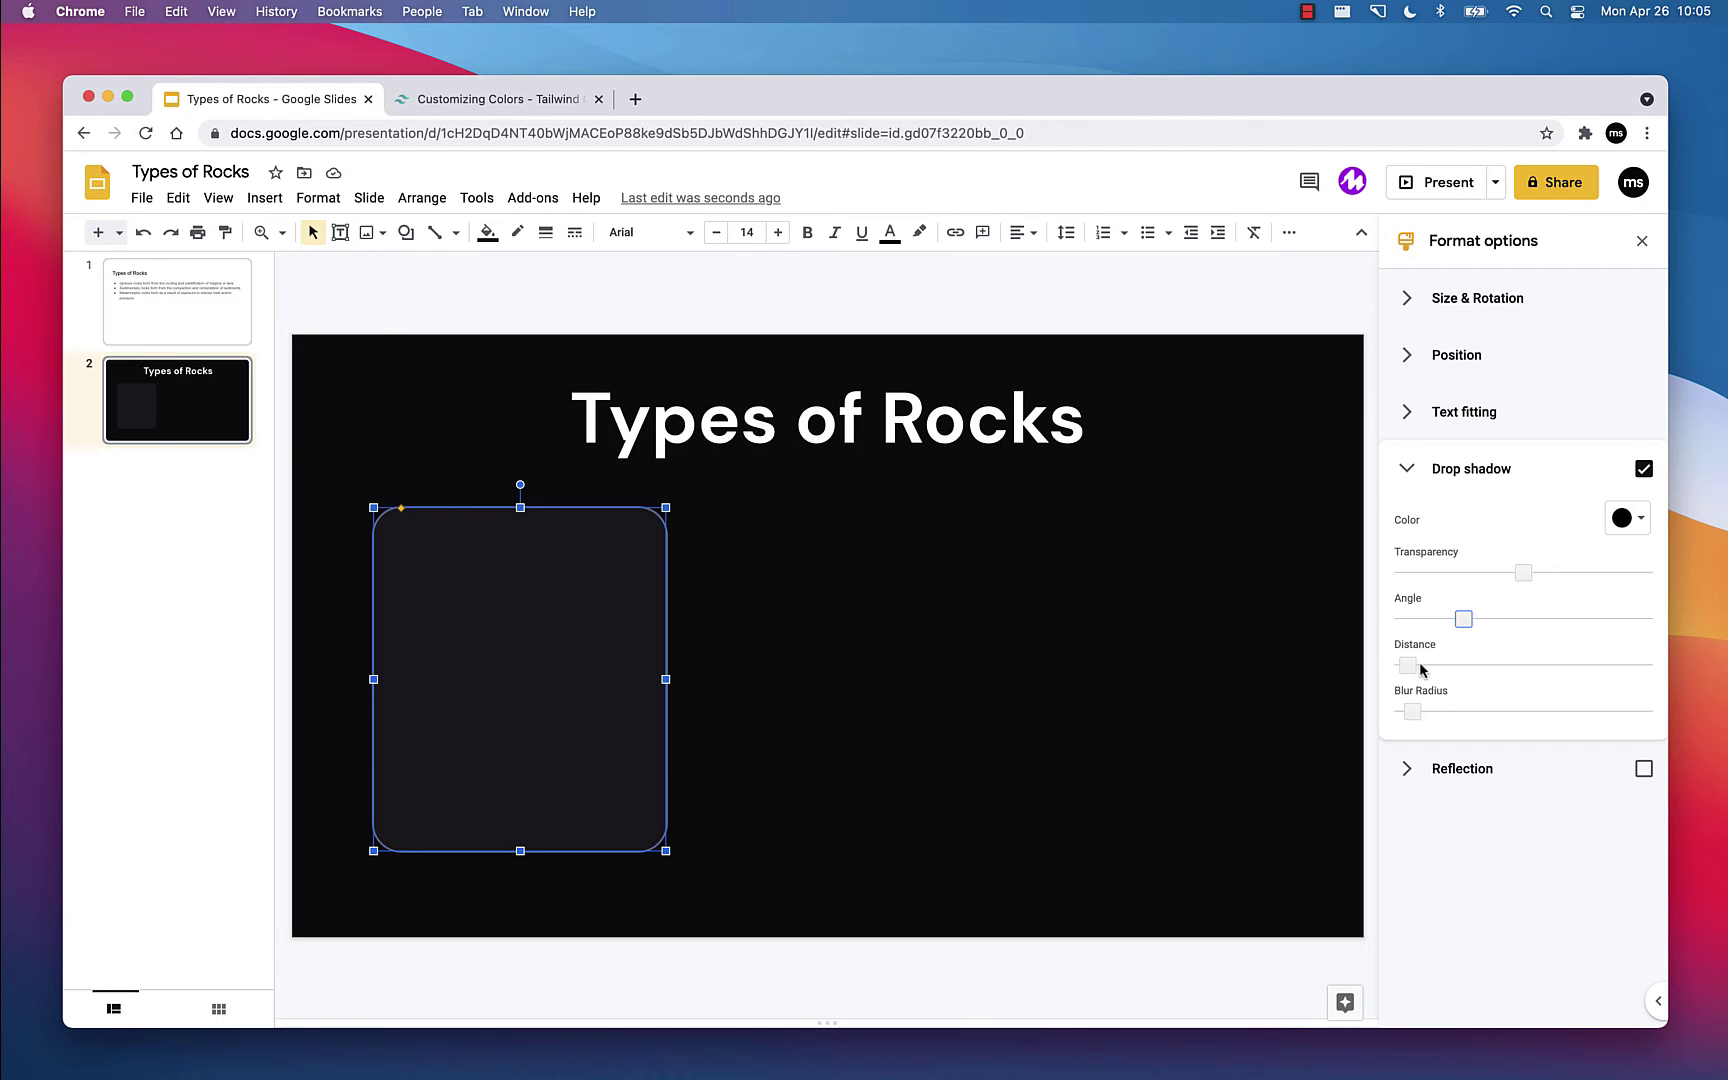
drag(1406, 668, 1447, 669)
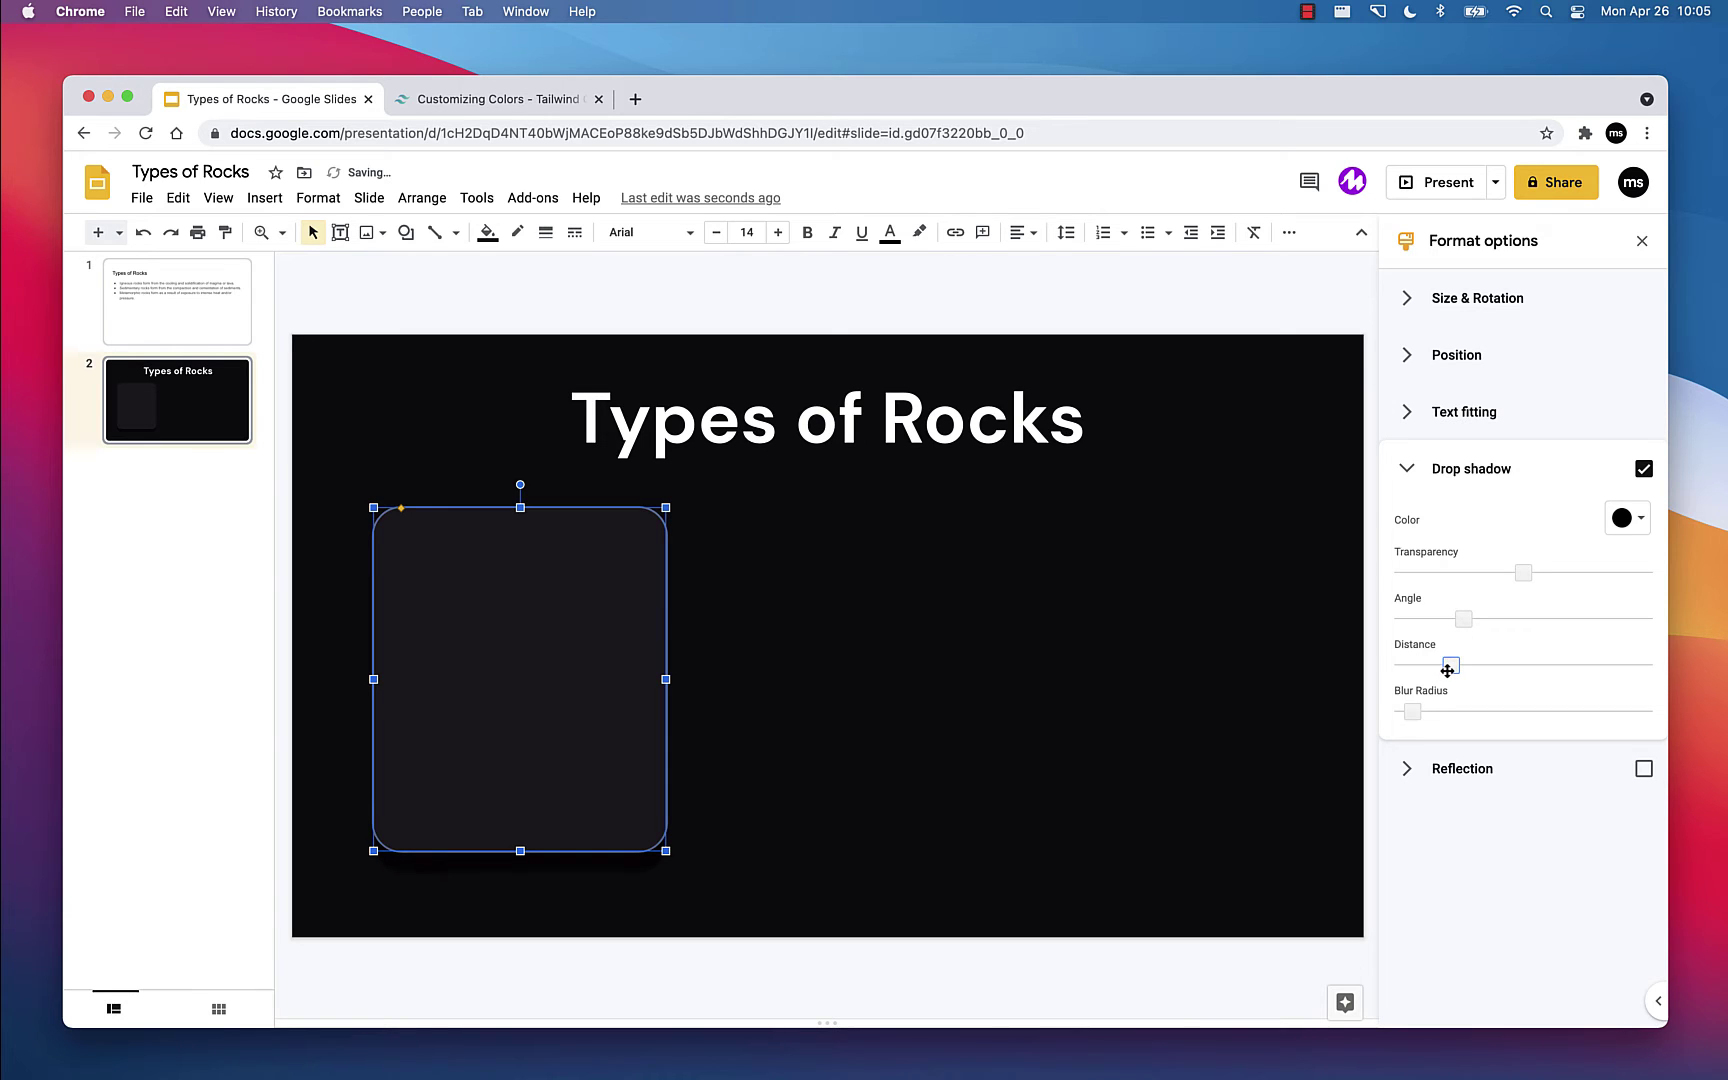
click(586, 893)
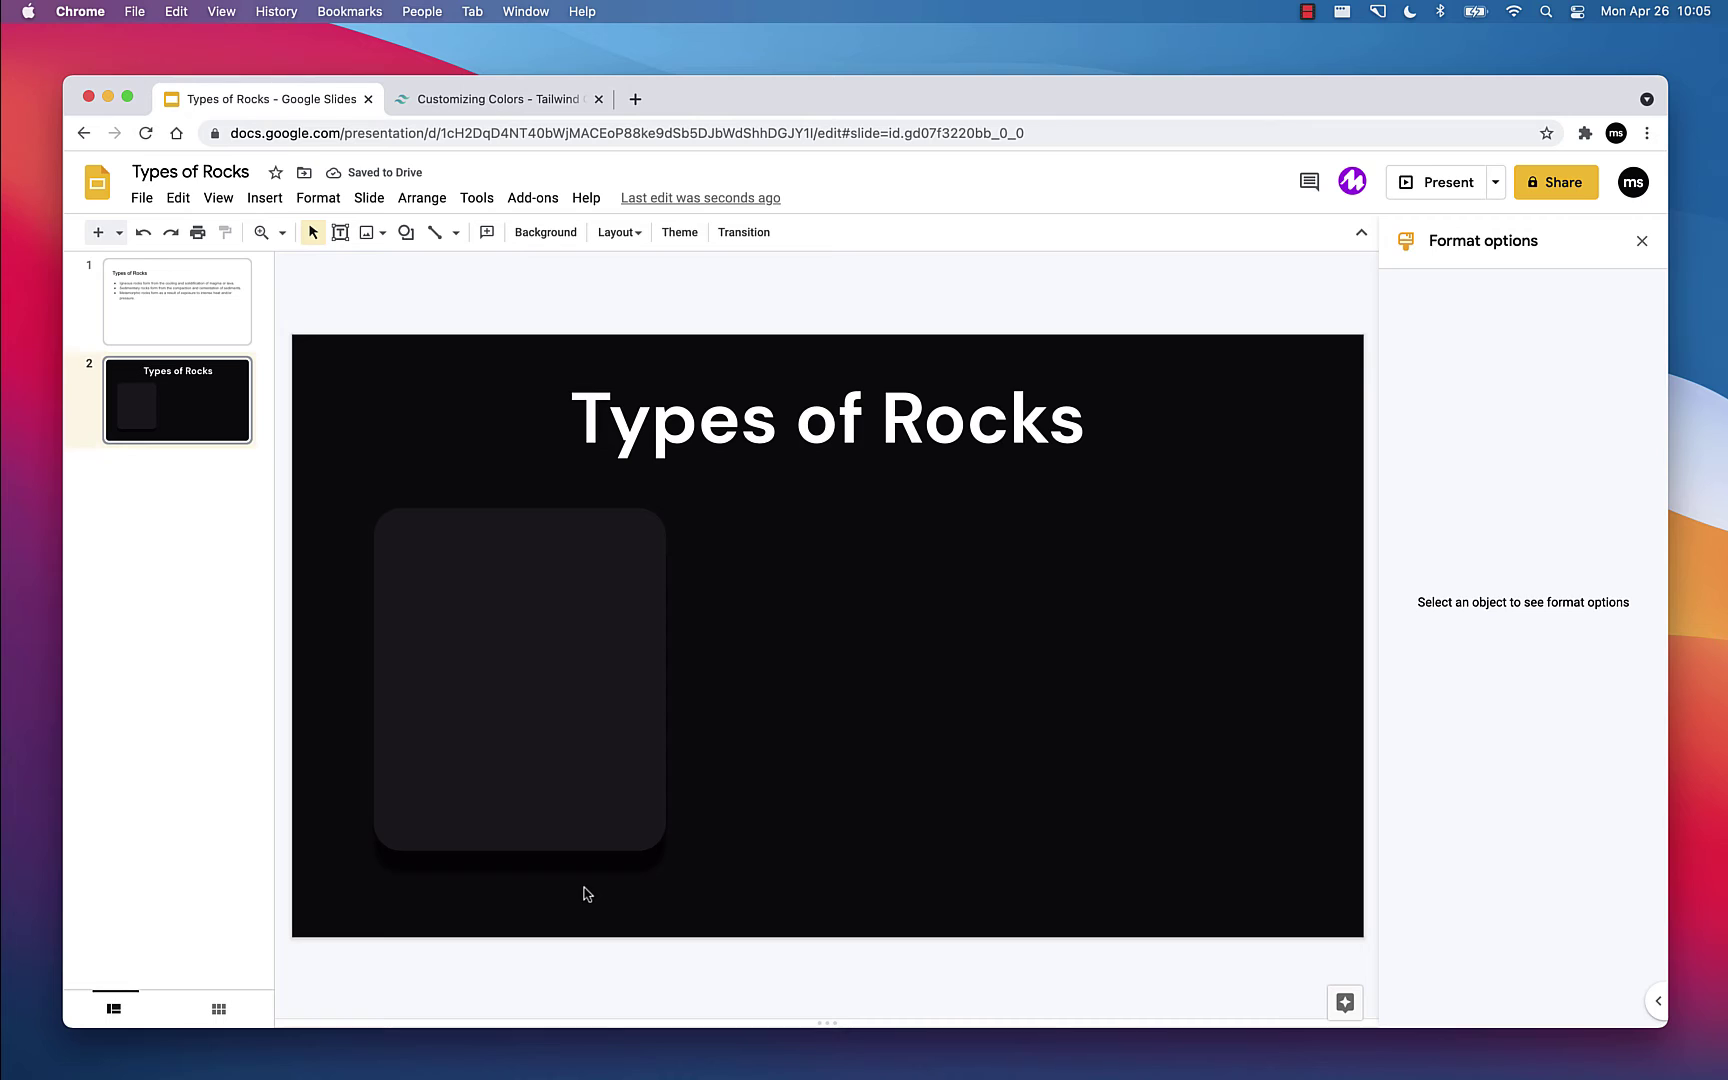
Step: Increase the card shadow's blur radius and set its transparency to about 70%
click(592, 808)
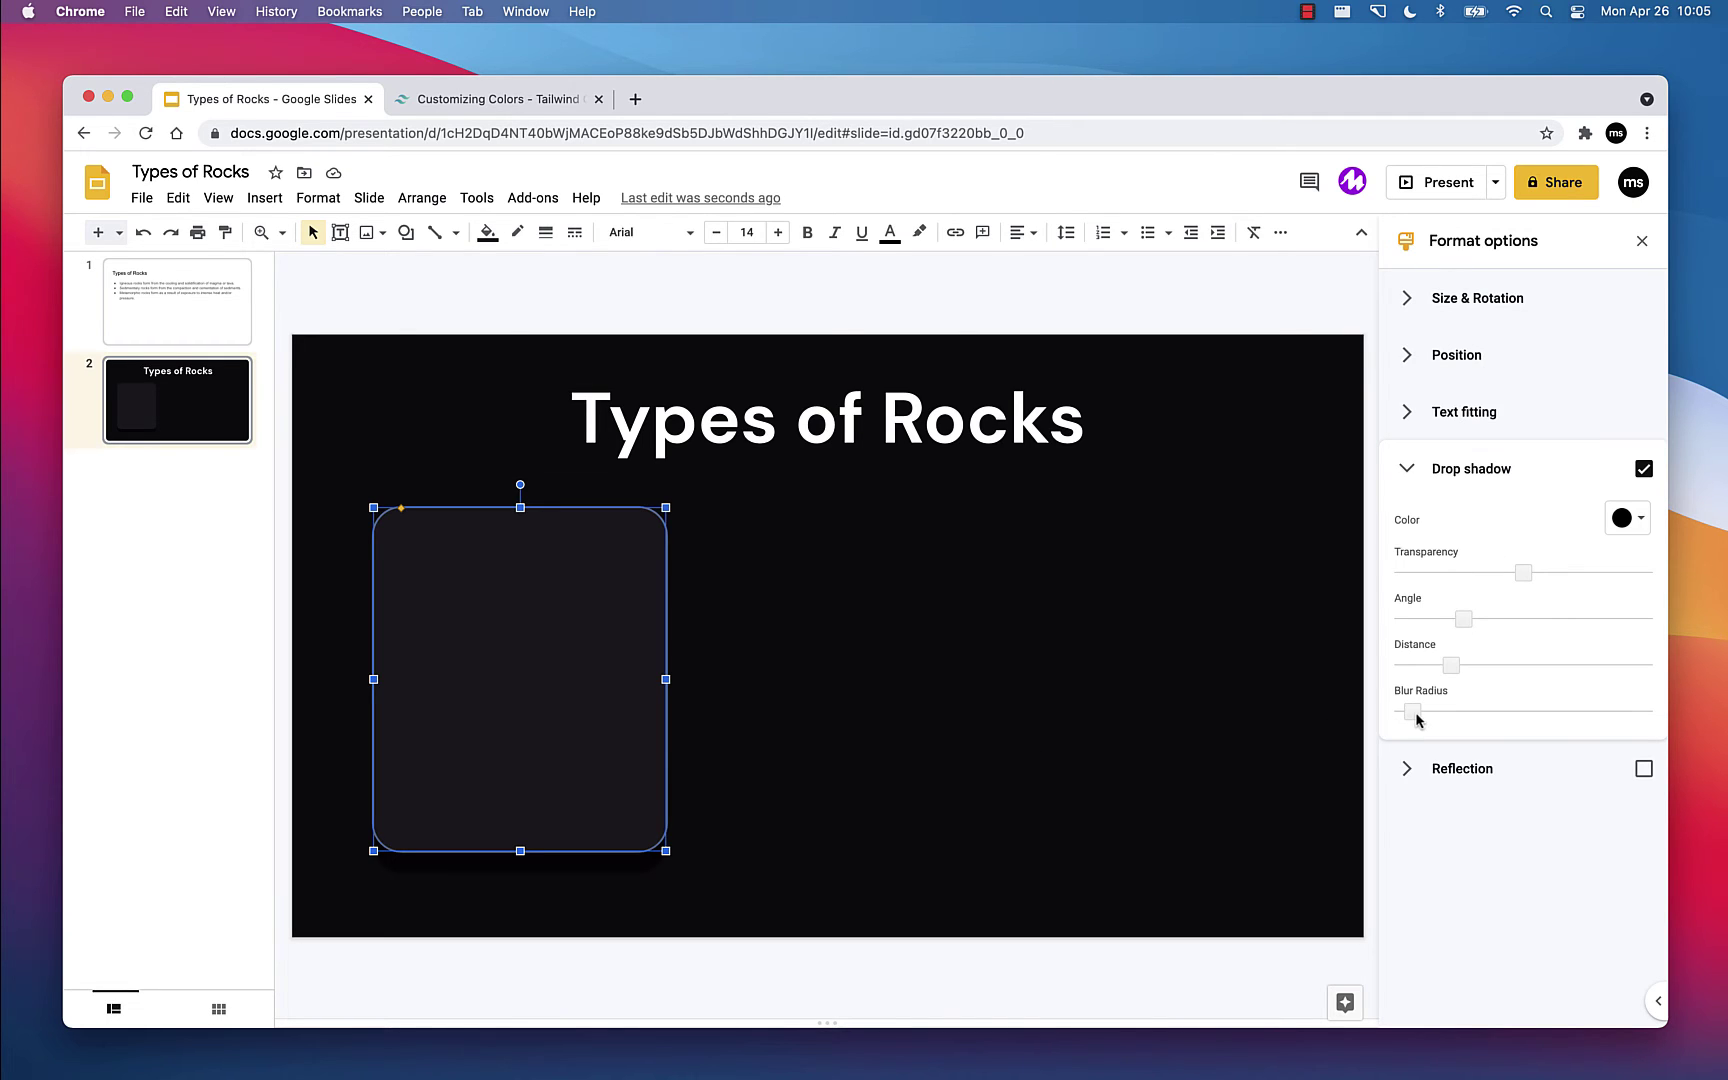
drag(1417, 715, 1500, 704)
click(1113, 757)
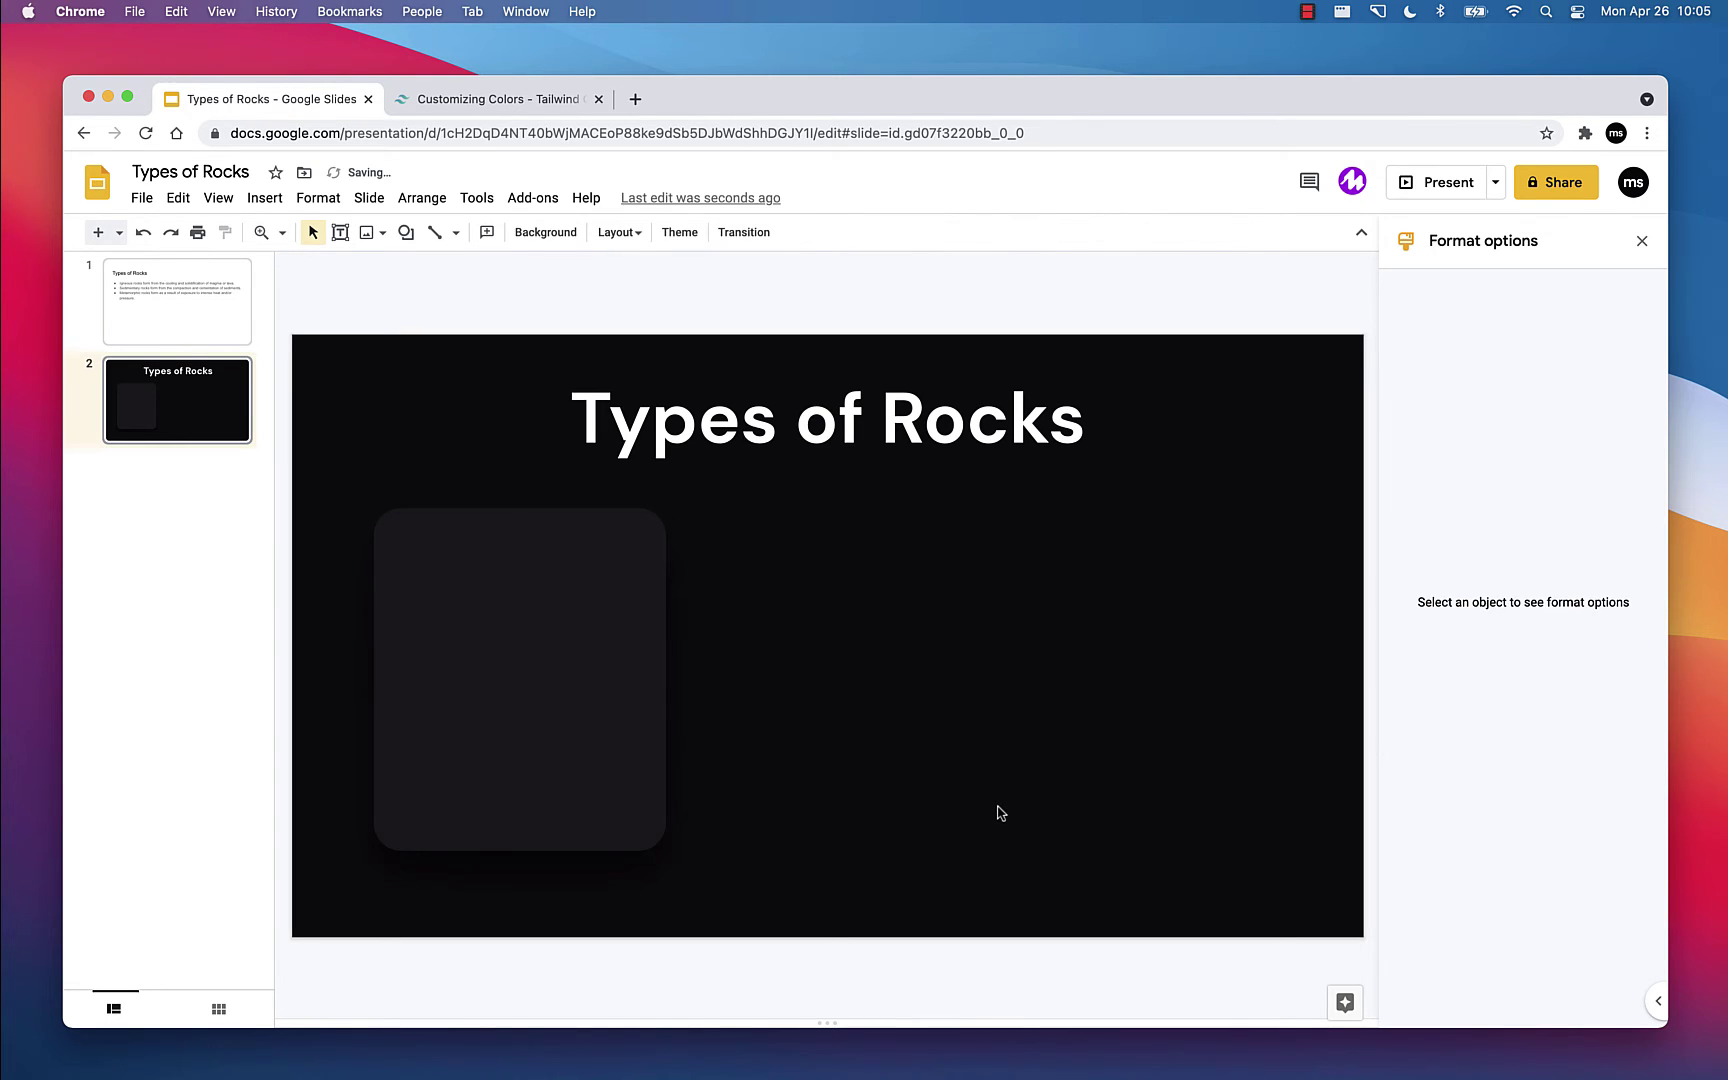
click(611, 780)
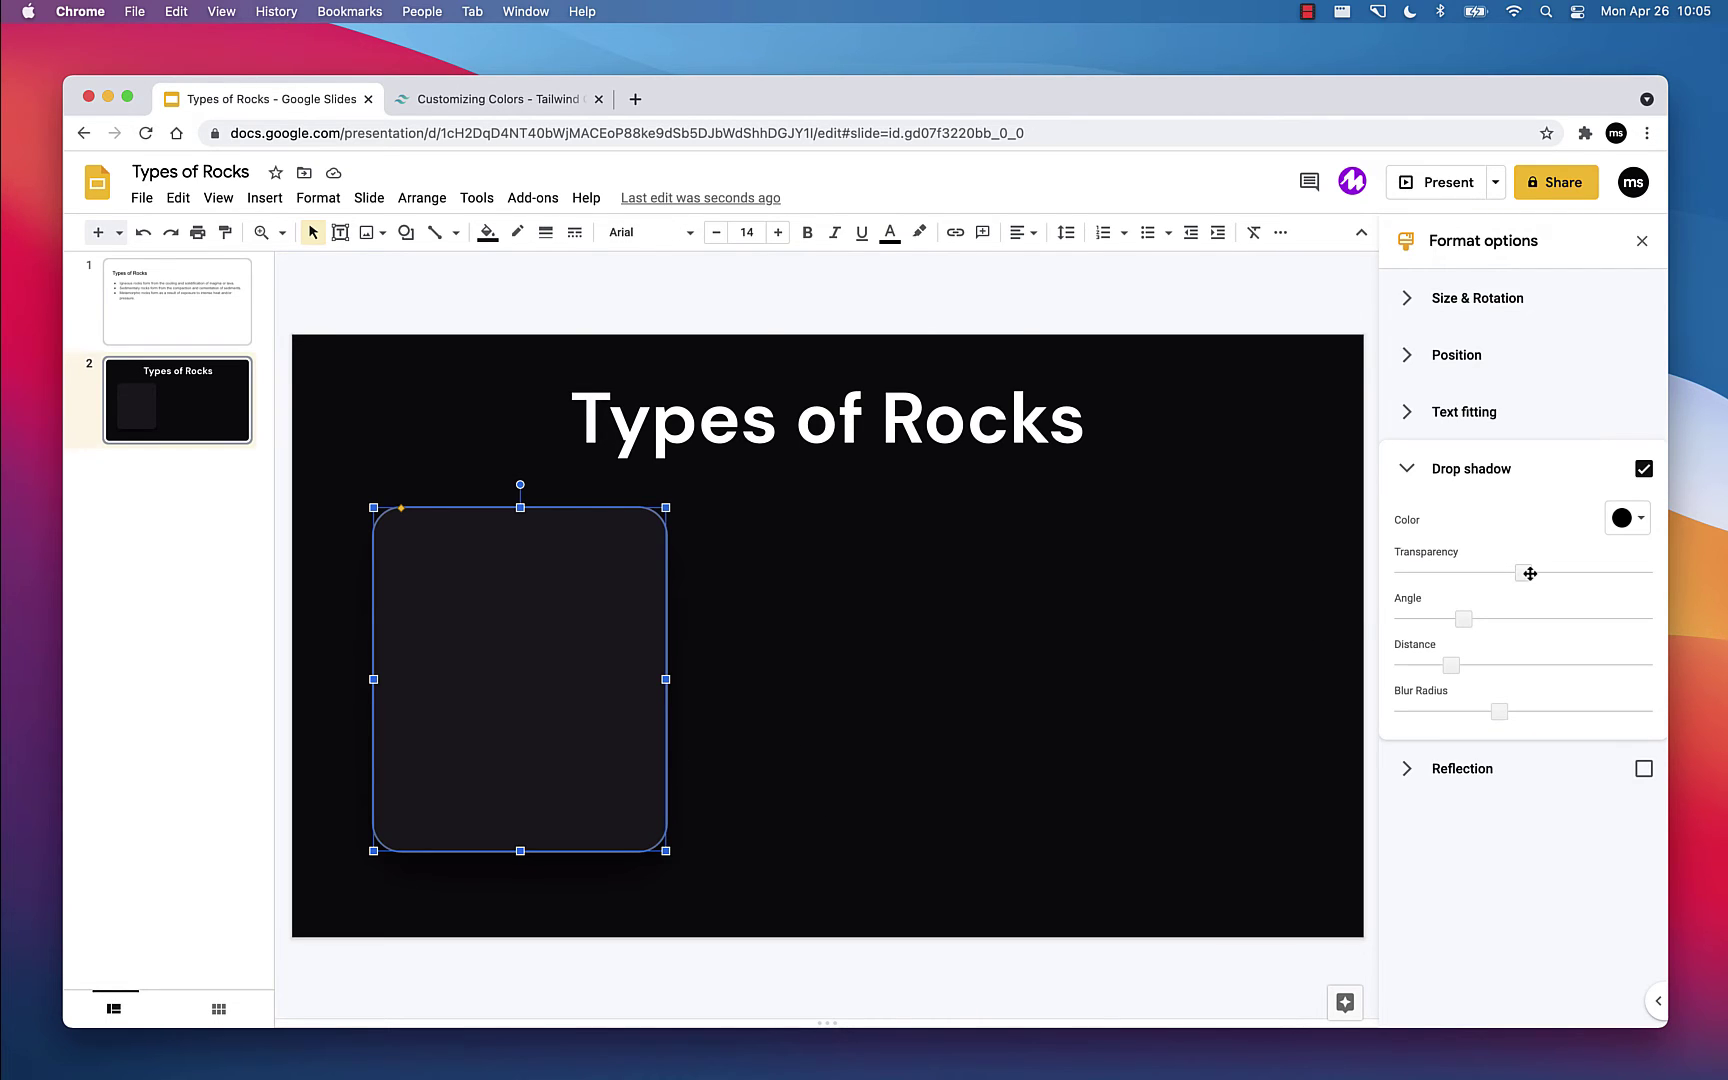
drag(1530, 573, 1571, 570)
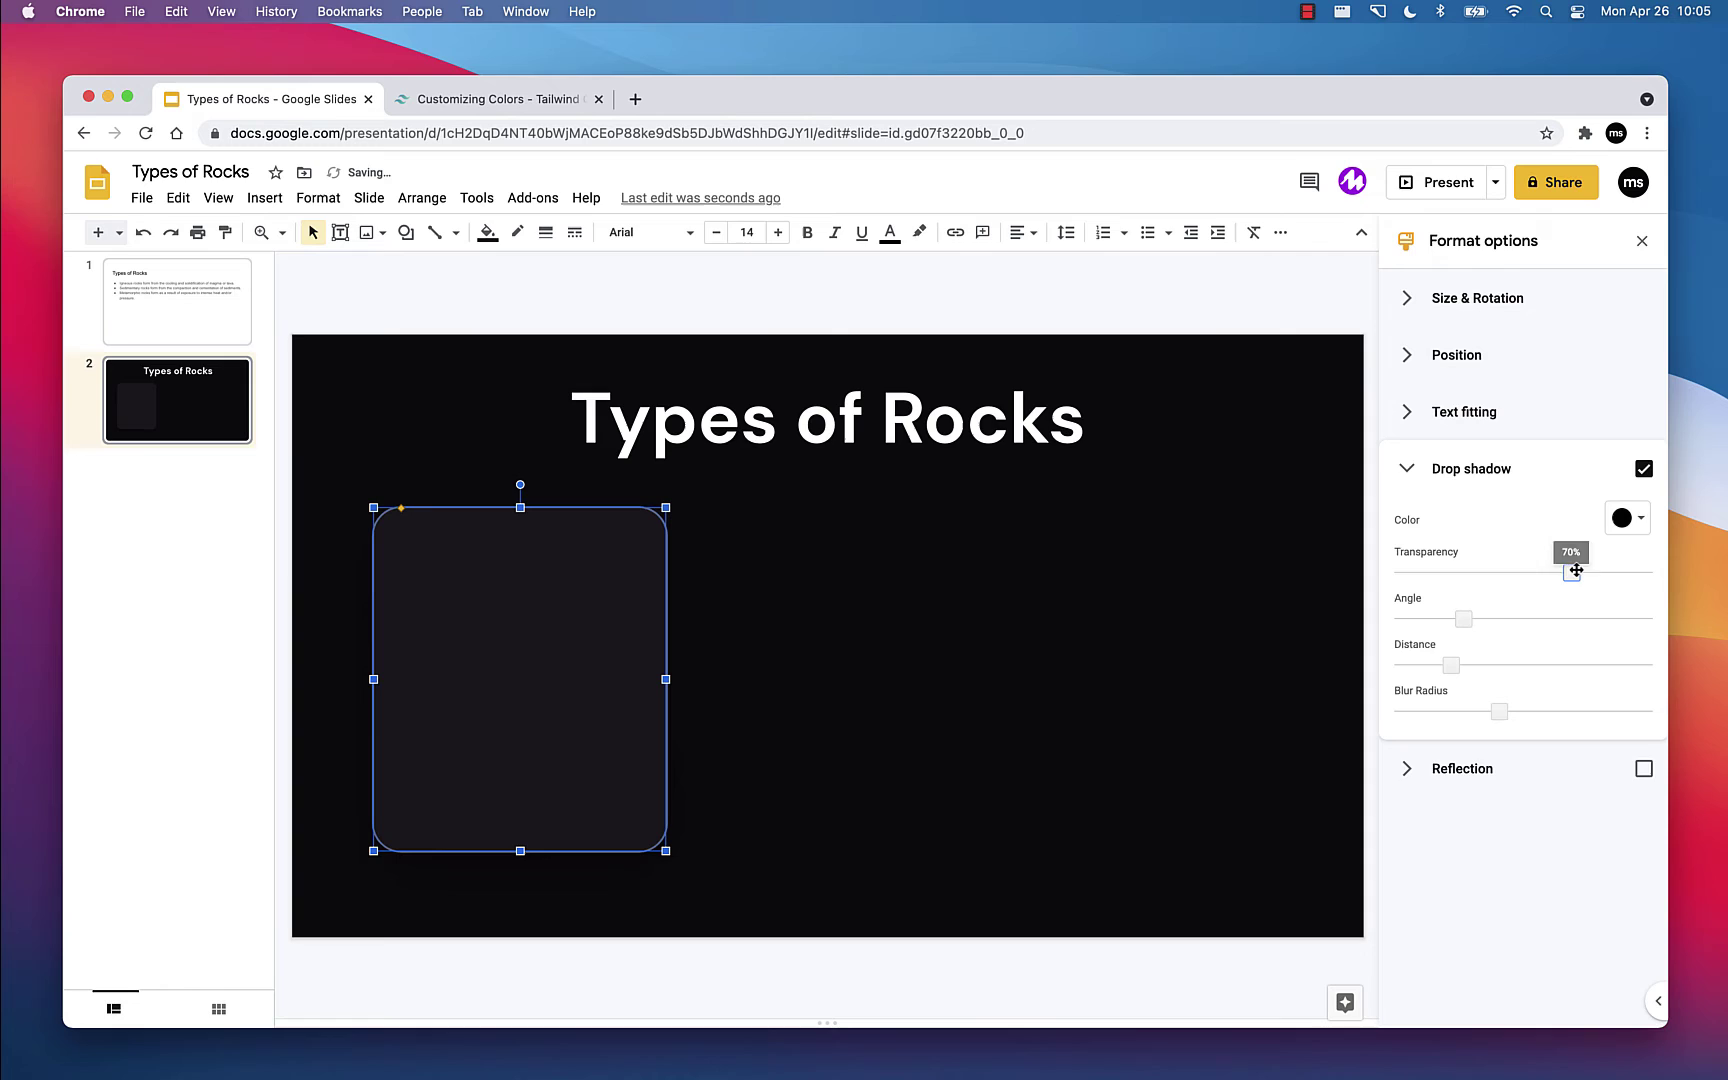
click(1061, 767)
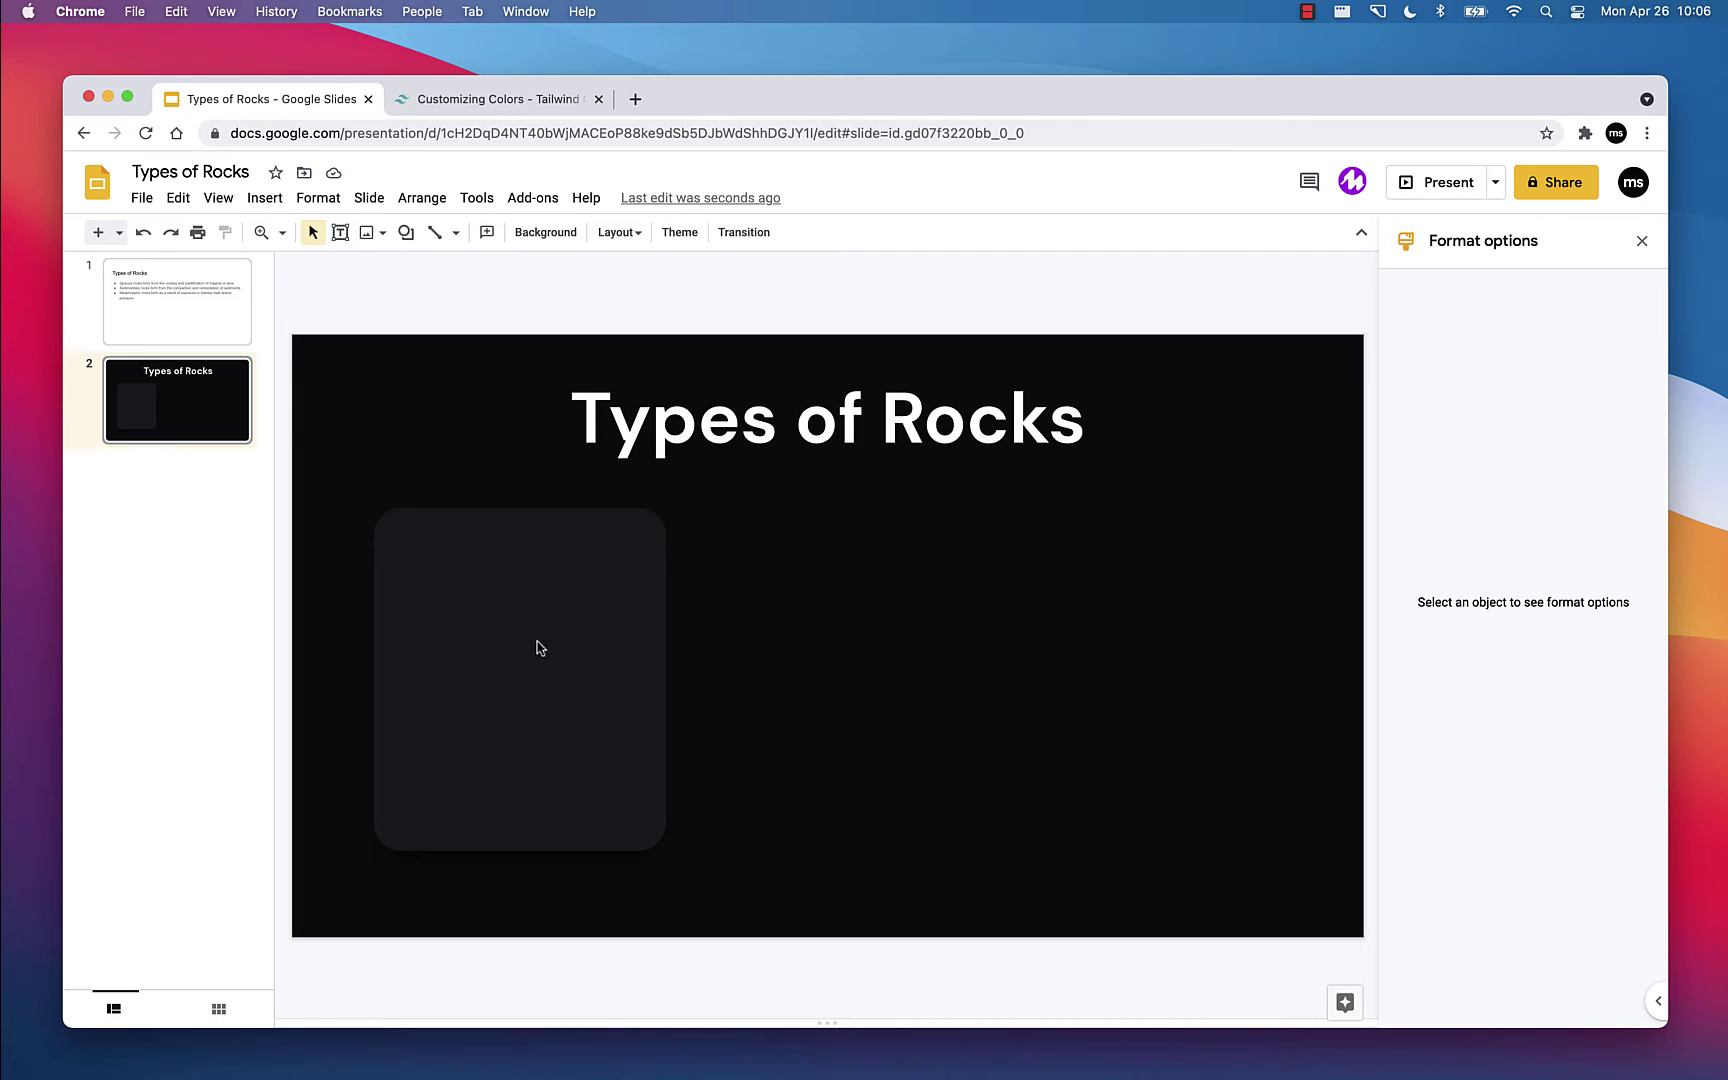
Step: Paste the Igneous rocks bullet from slide 1 into the dark card on slide 2
click(495, 653)
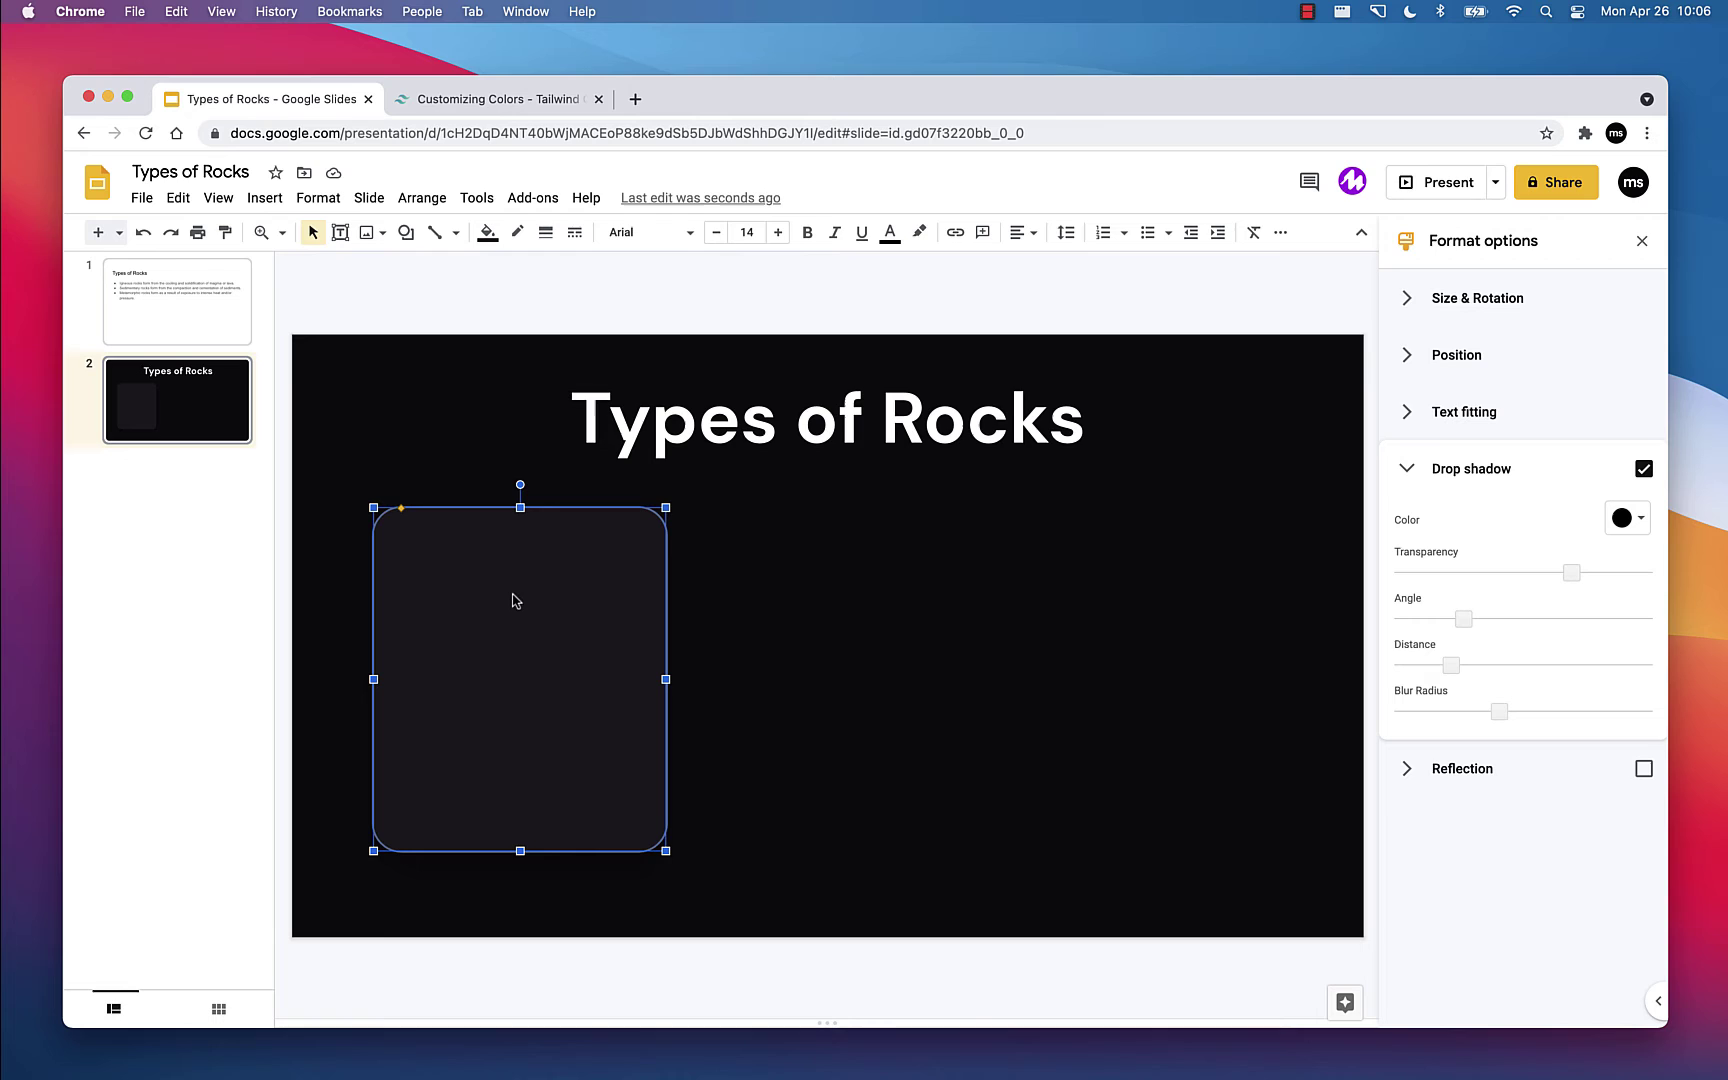
click(210, 304)
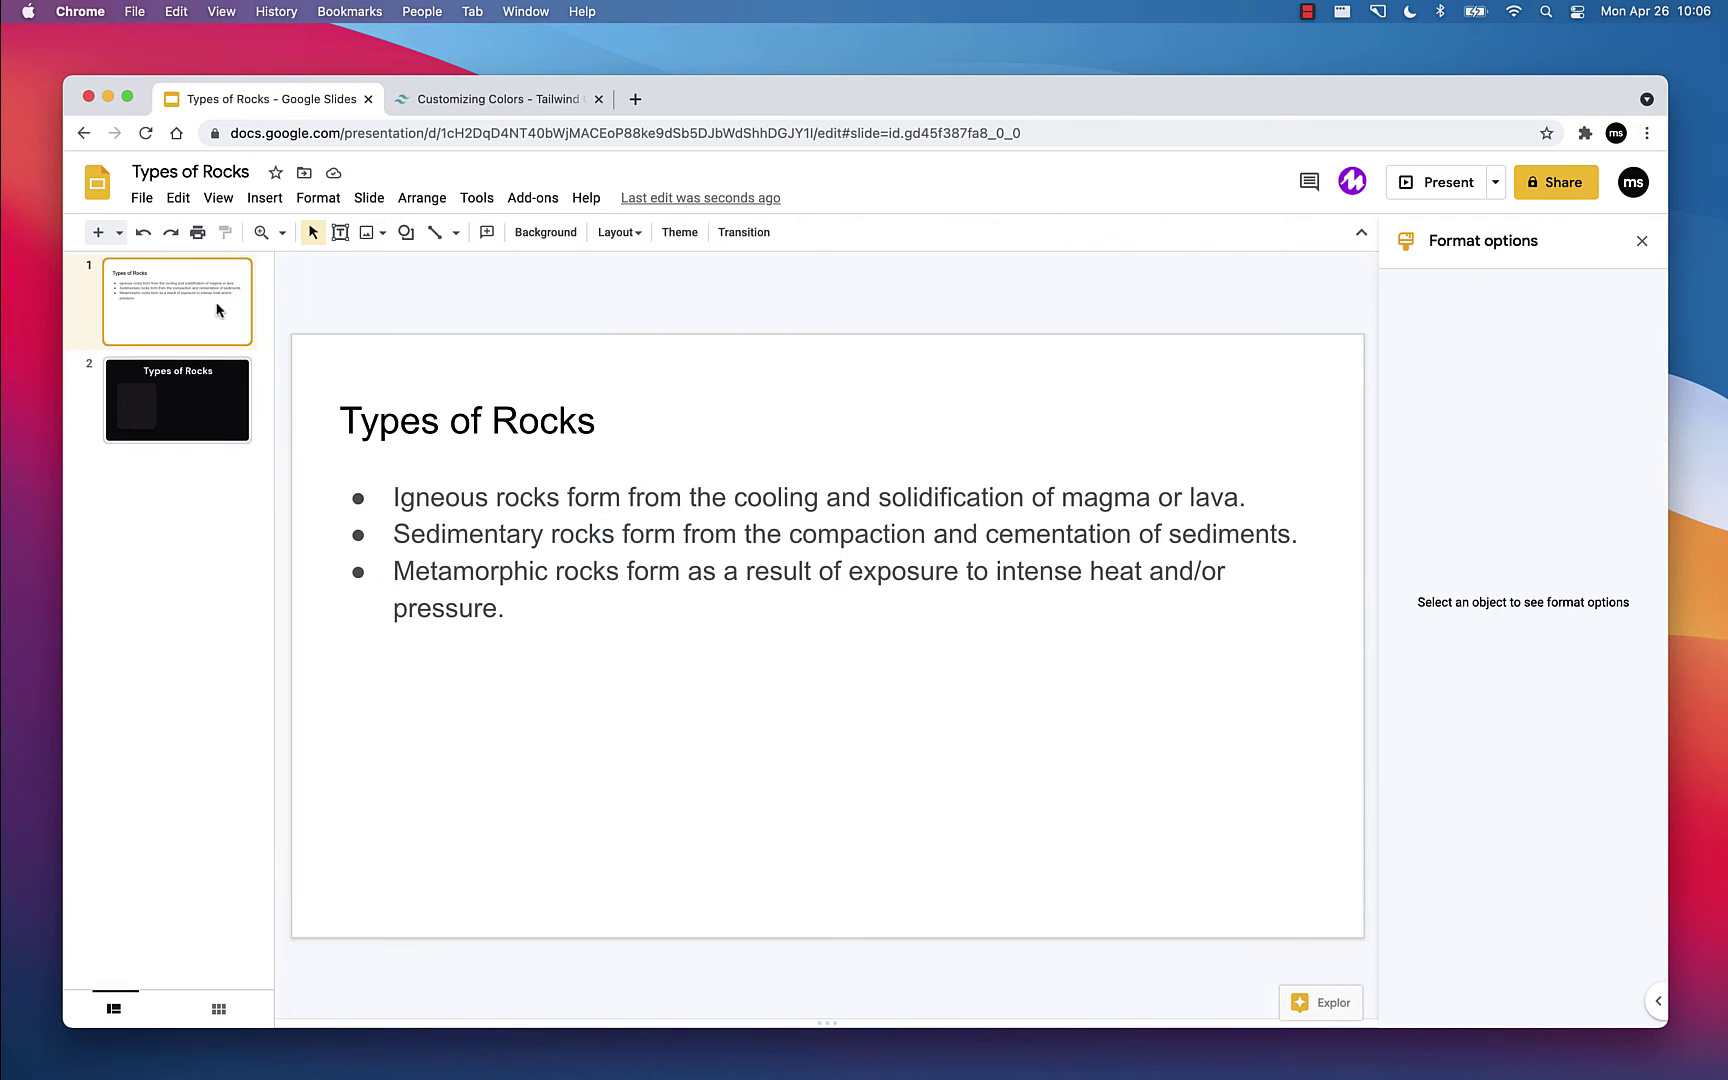
triple_click(512, 498)
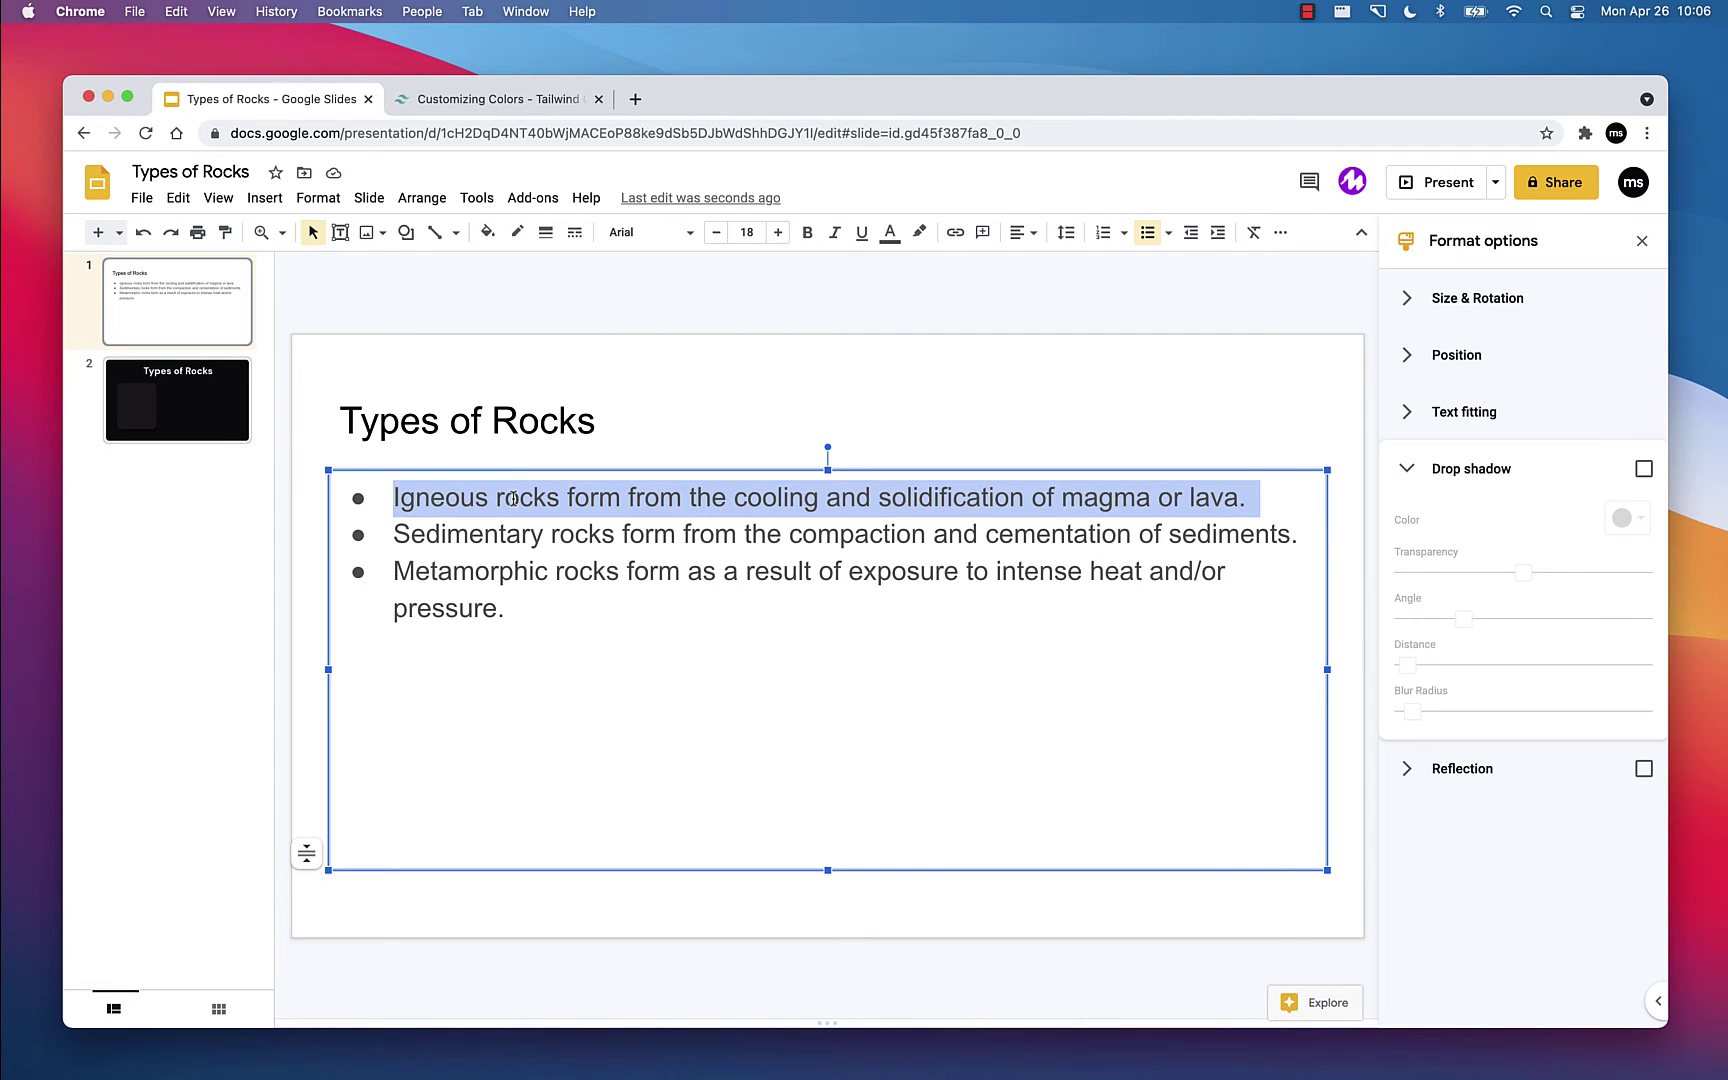
key(super+c)
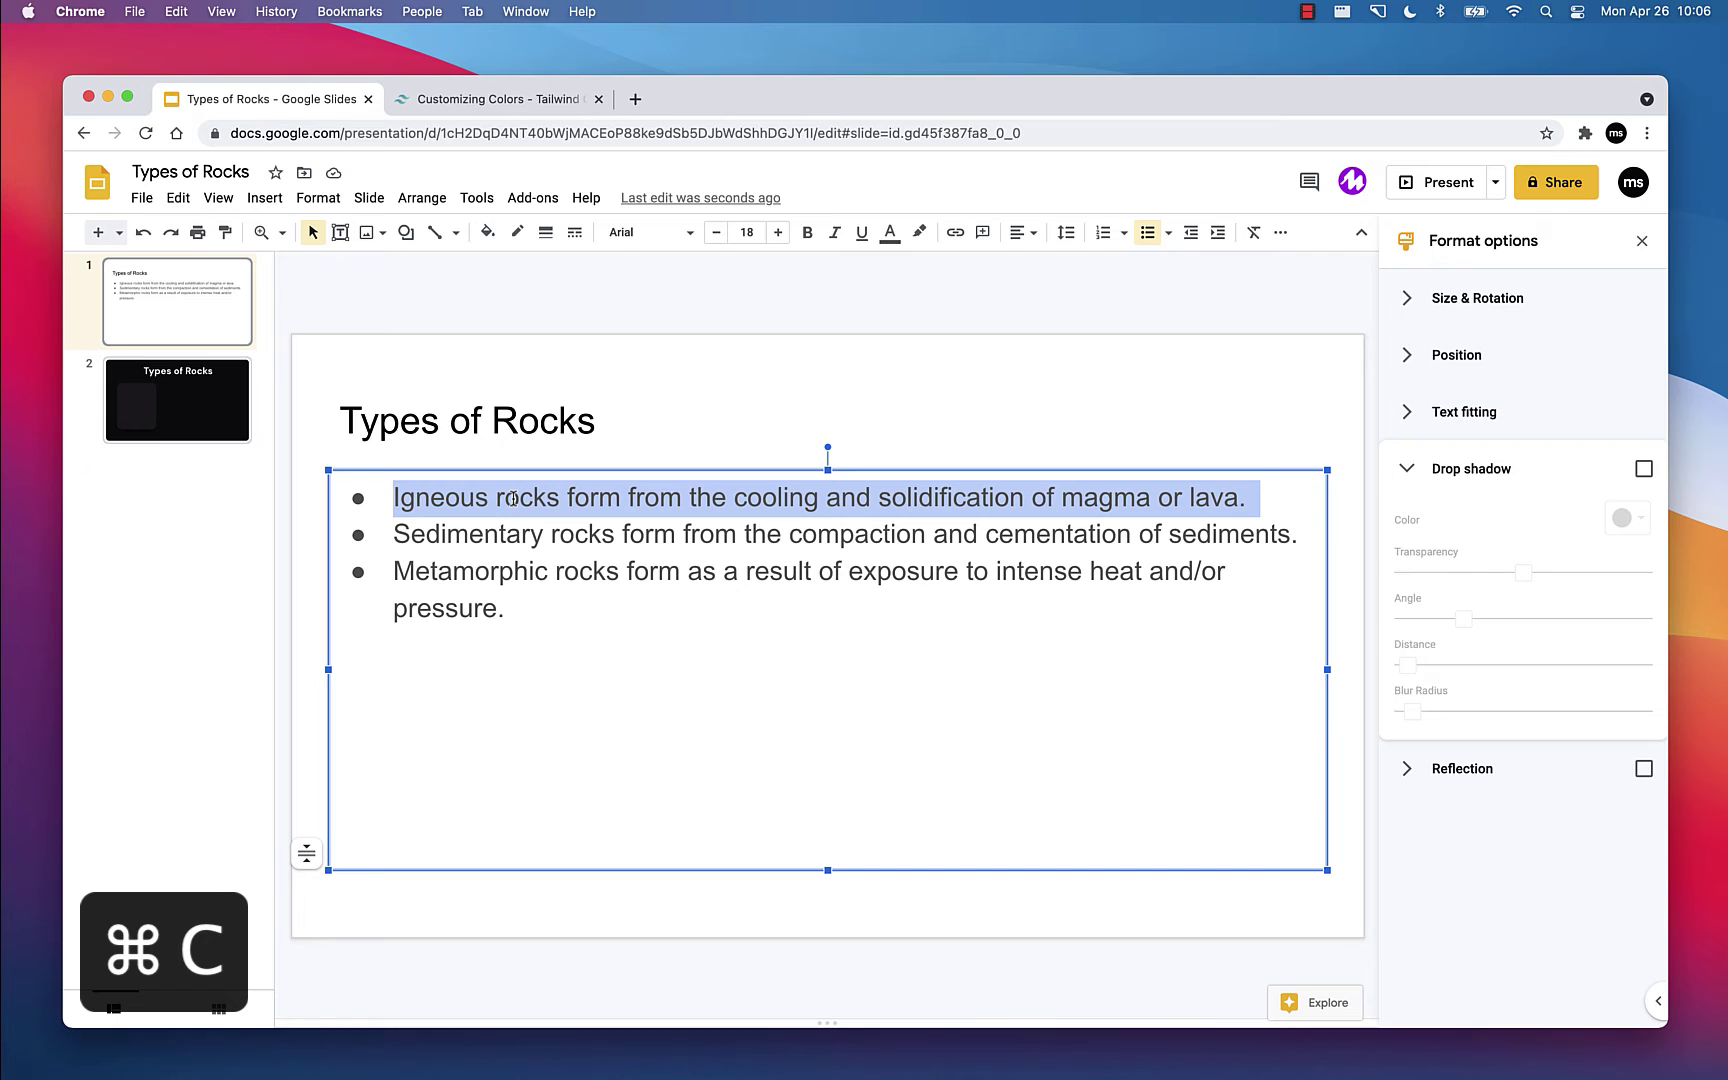
click(178, 400)
double_click(532, 663)
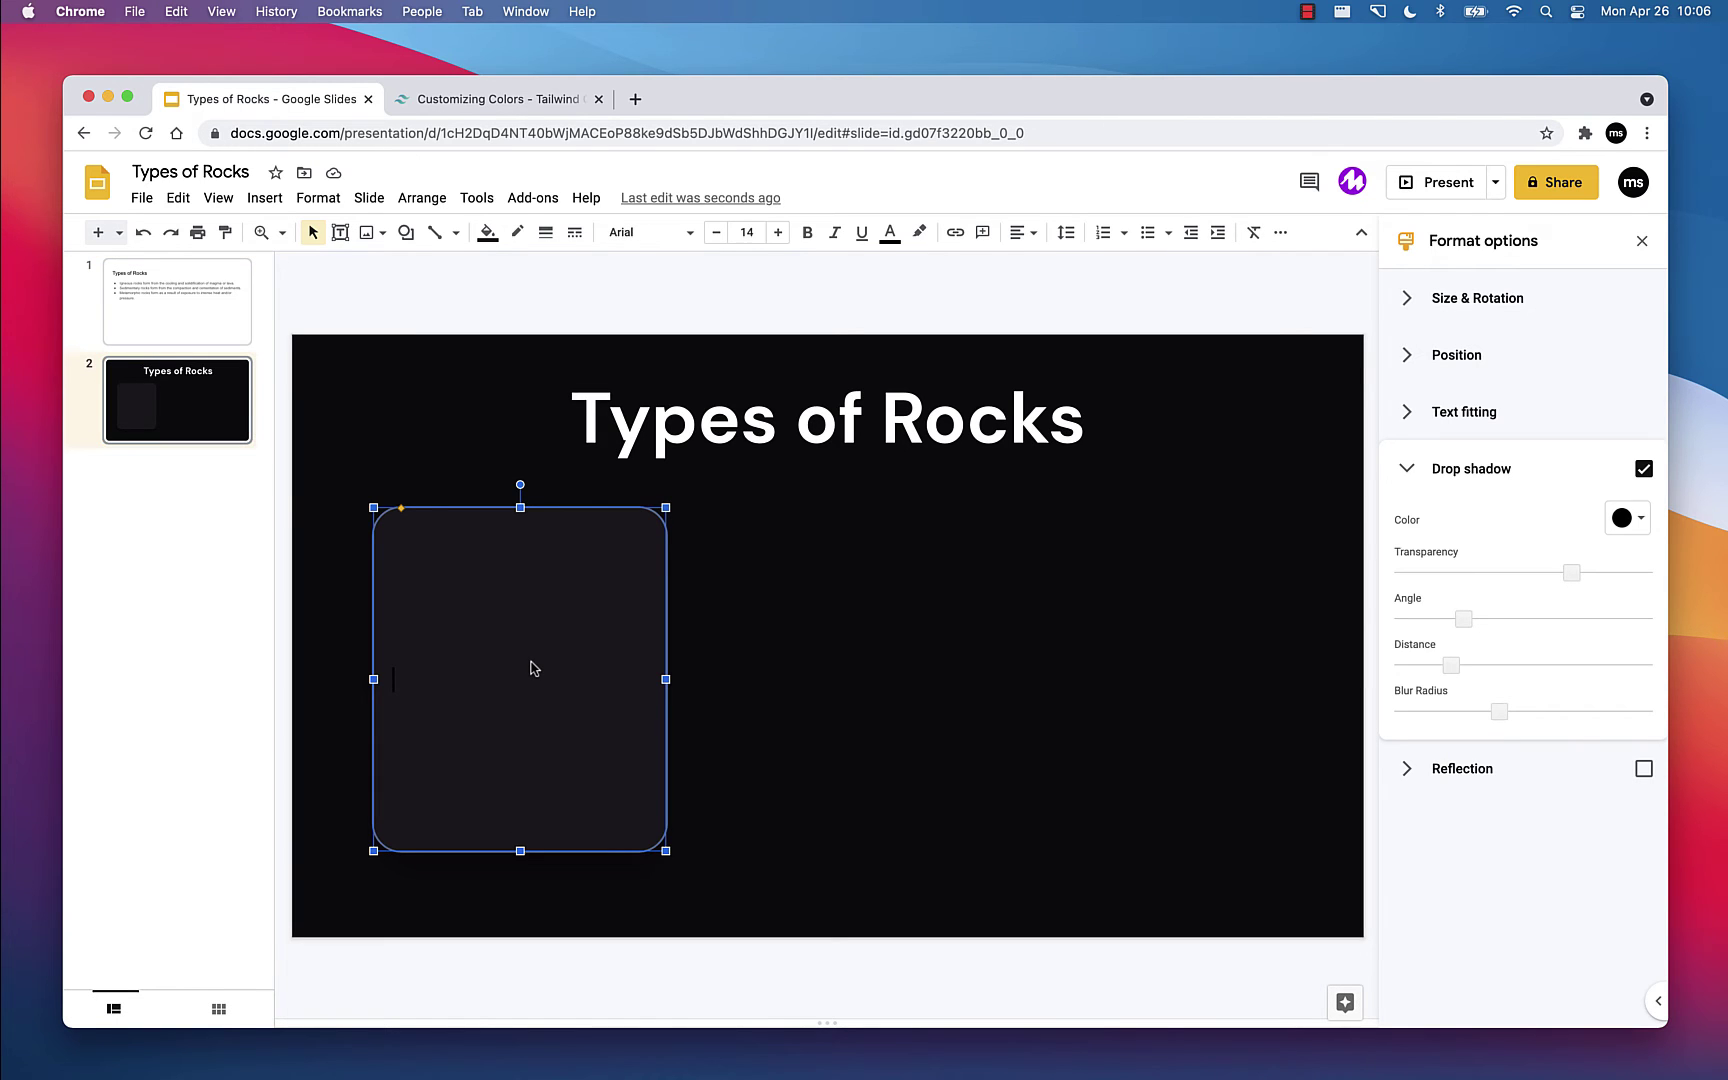
key(super+v)
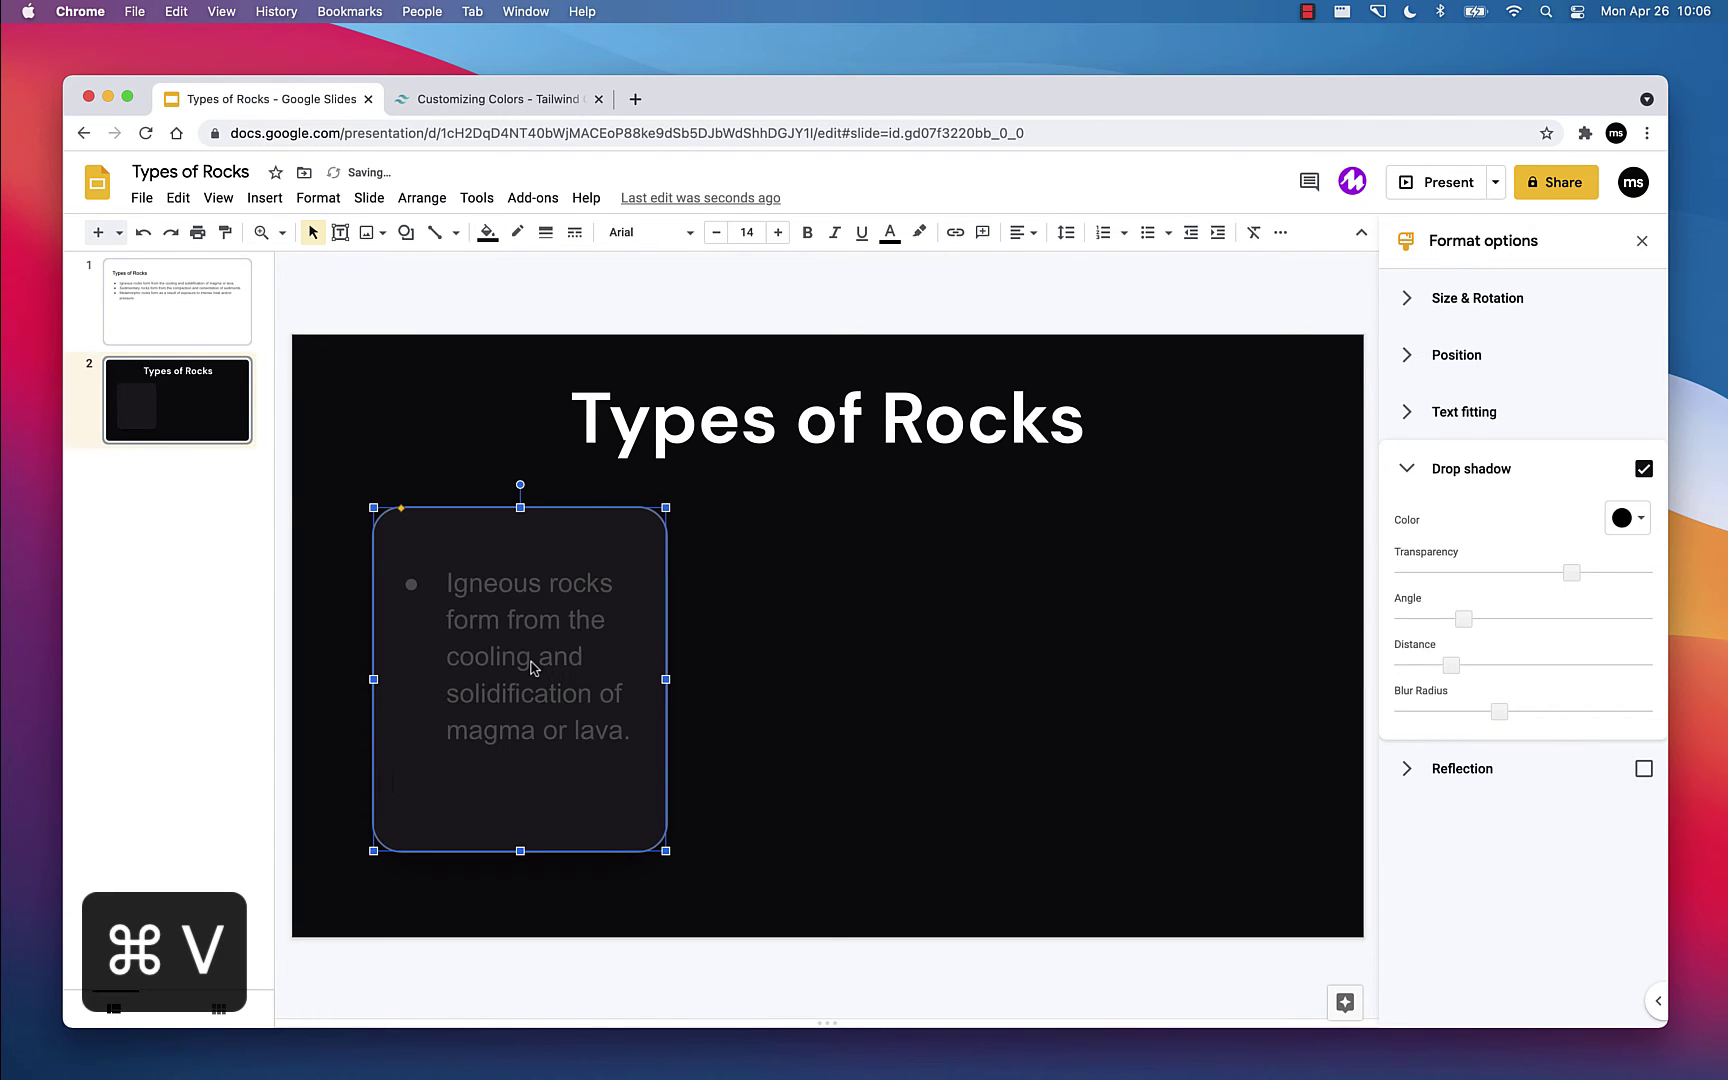
key(BackSpace)
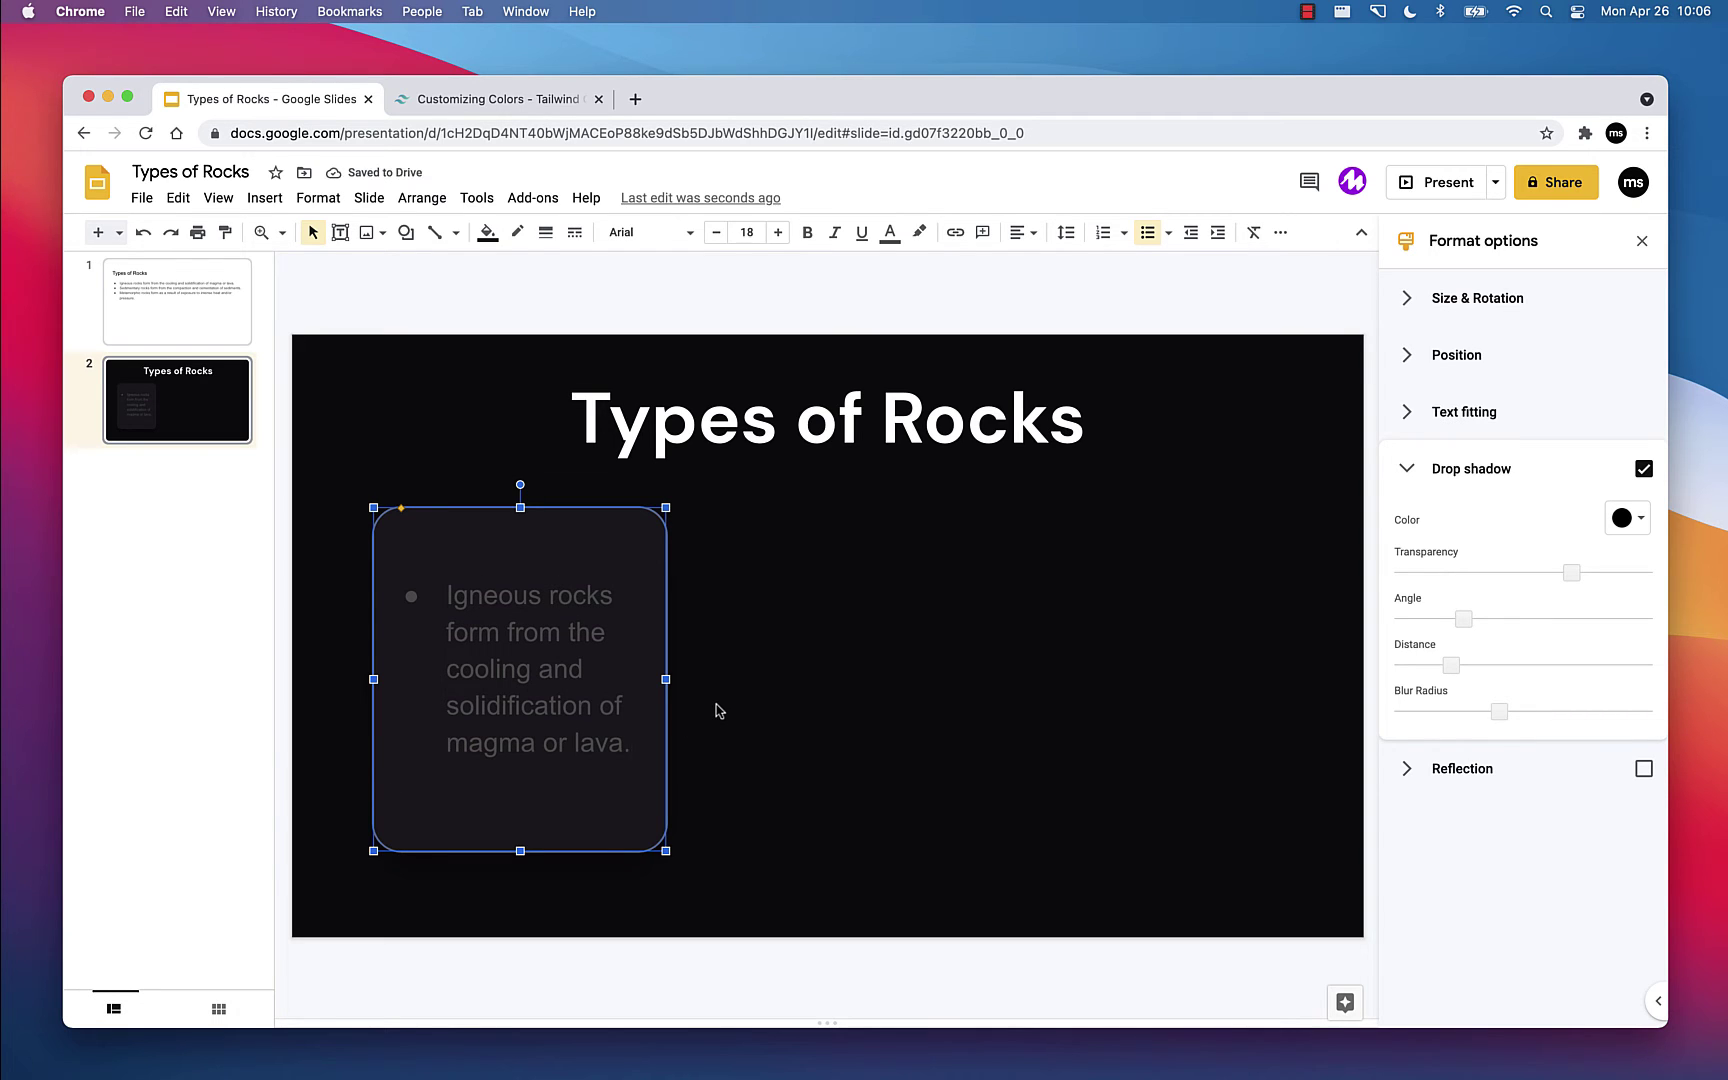
Step: Remove the bullet and make the card's Igneous paragraph white DM Sans text
triple_click(568, 719)
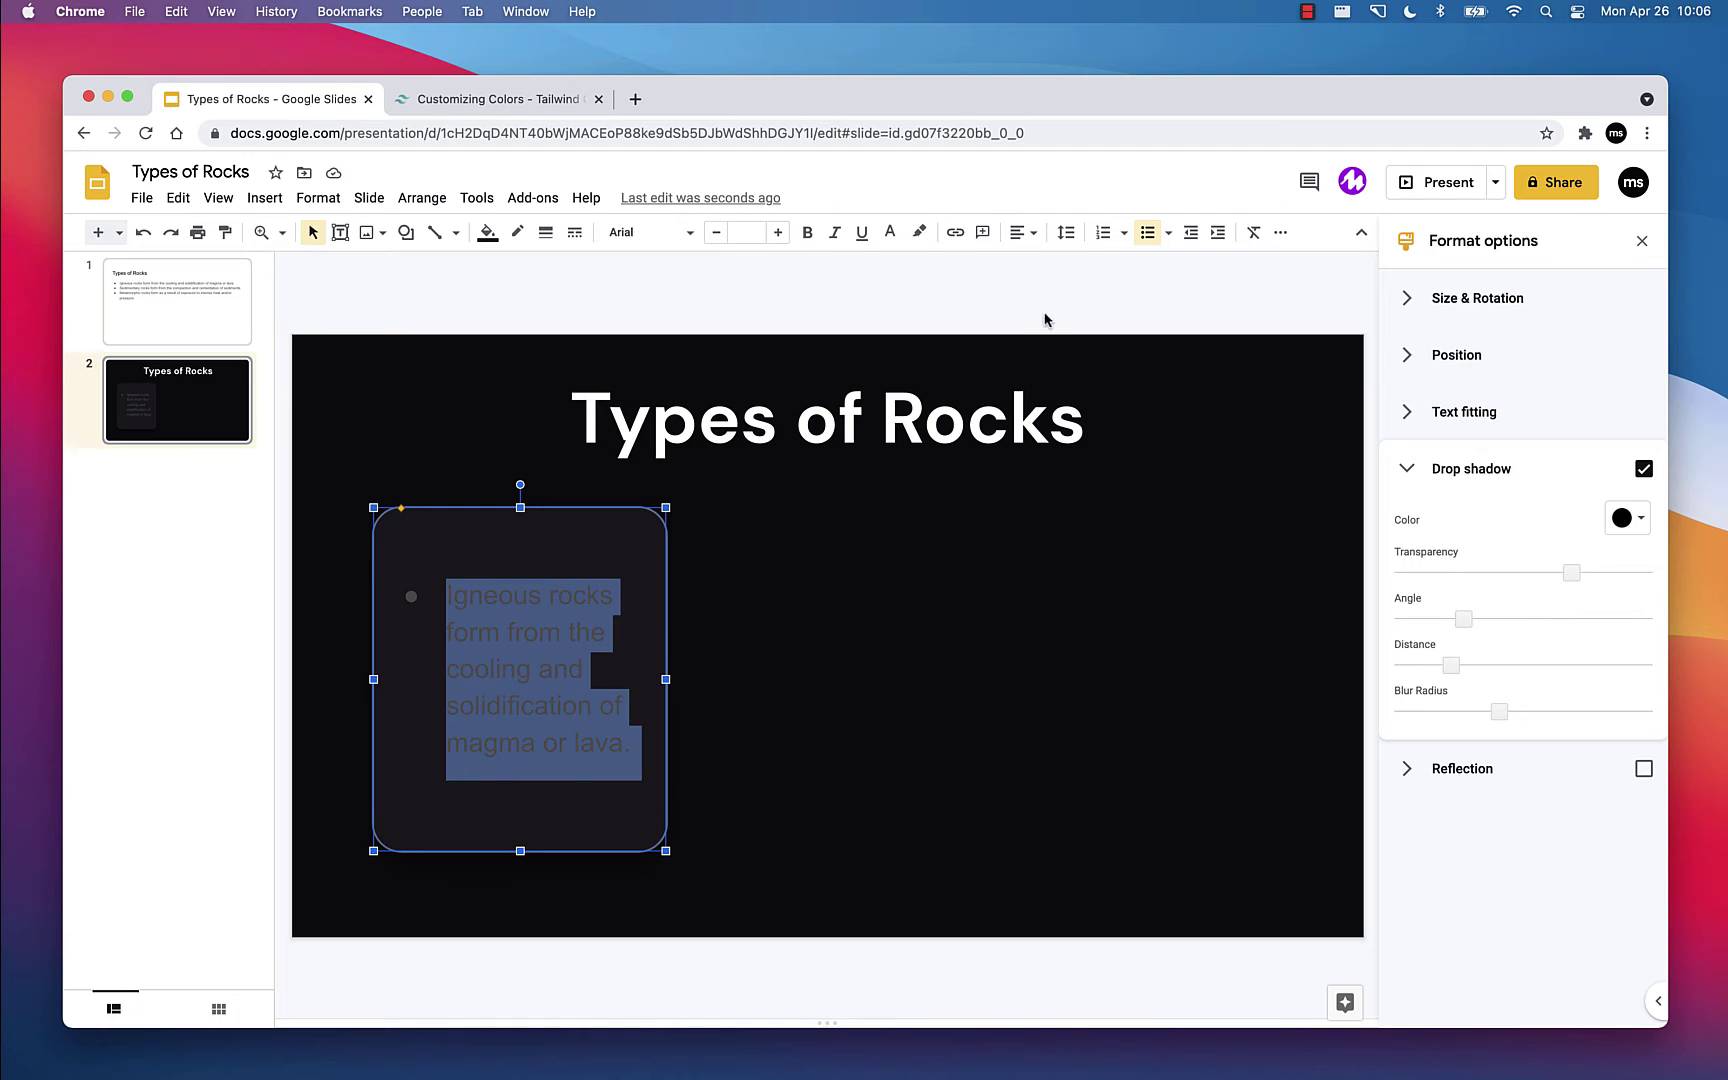
click(1150, 232)
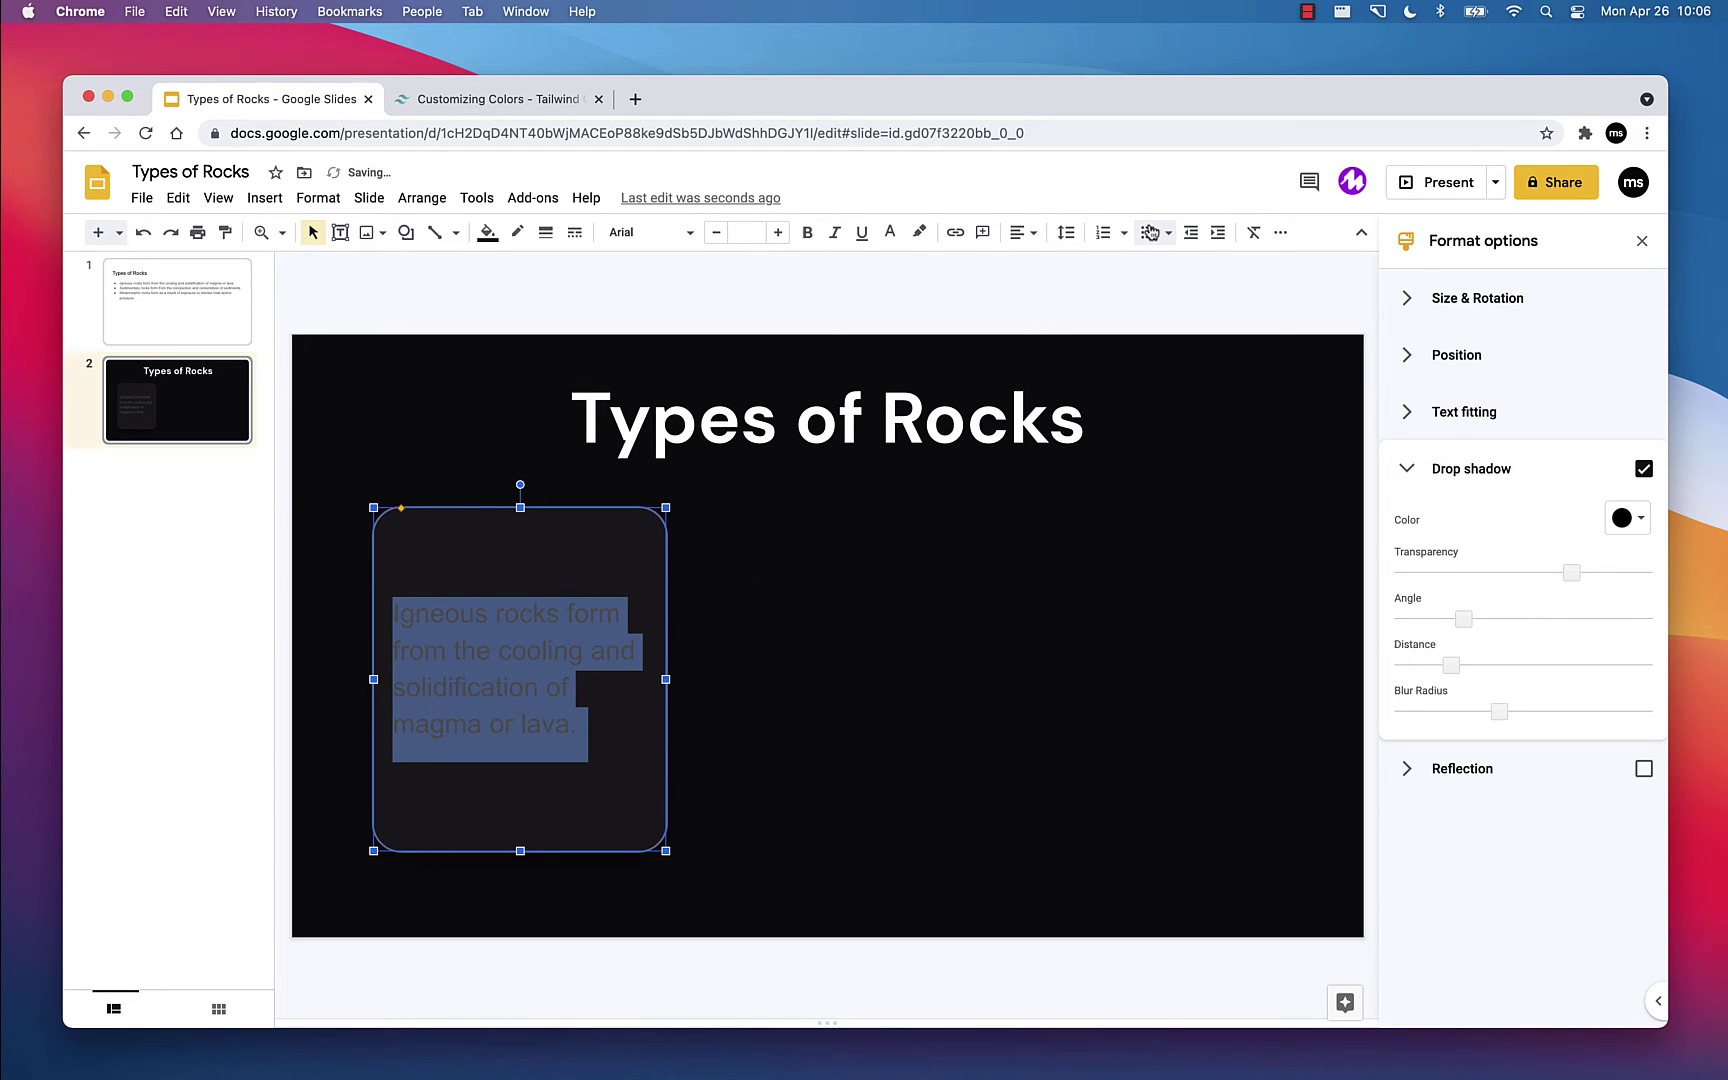
click(889, 240)
click(914, 296)
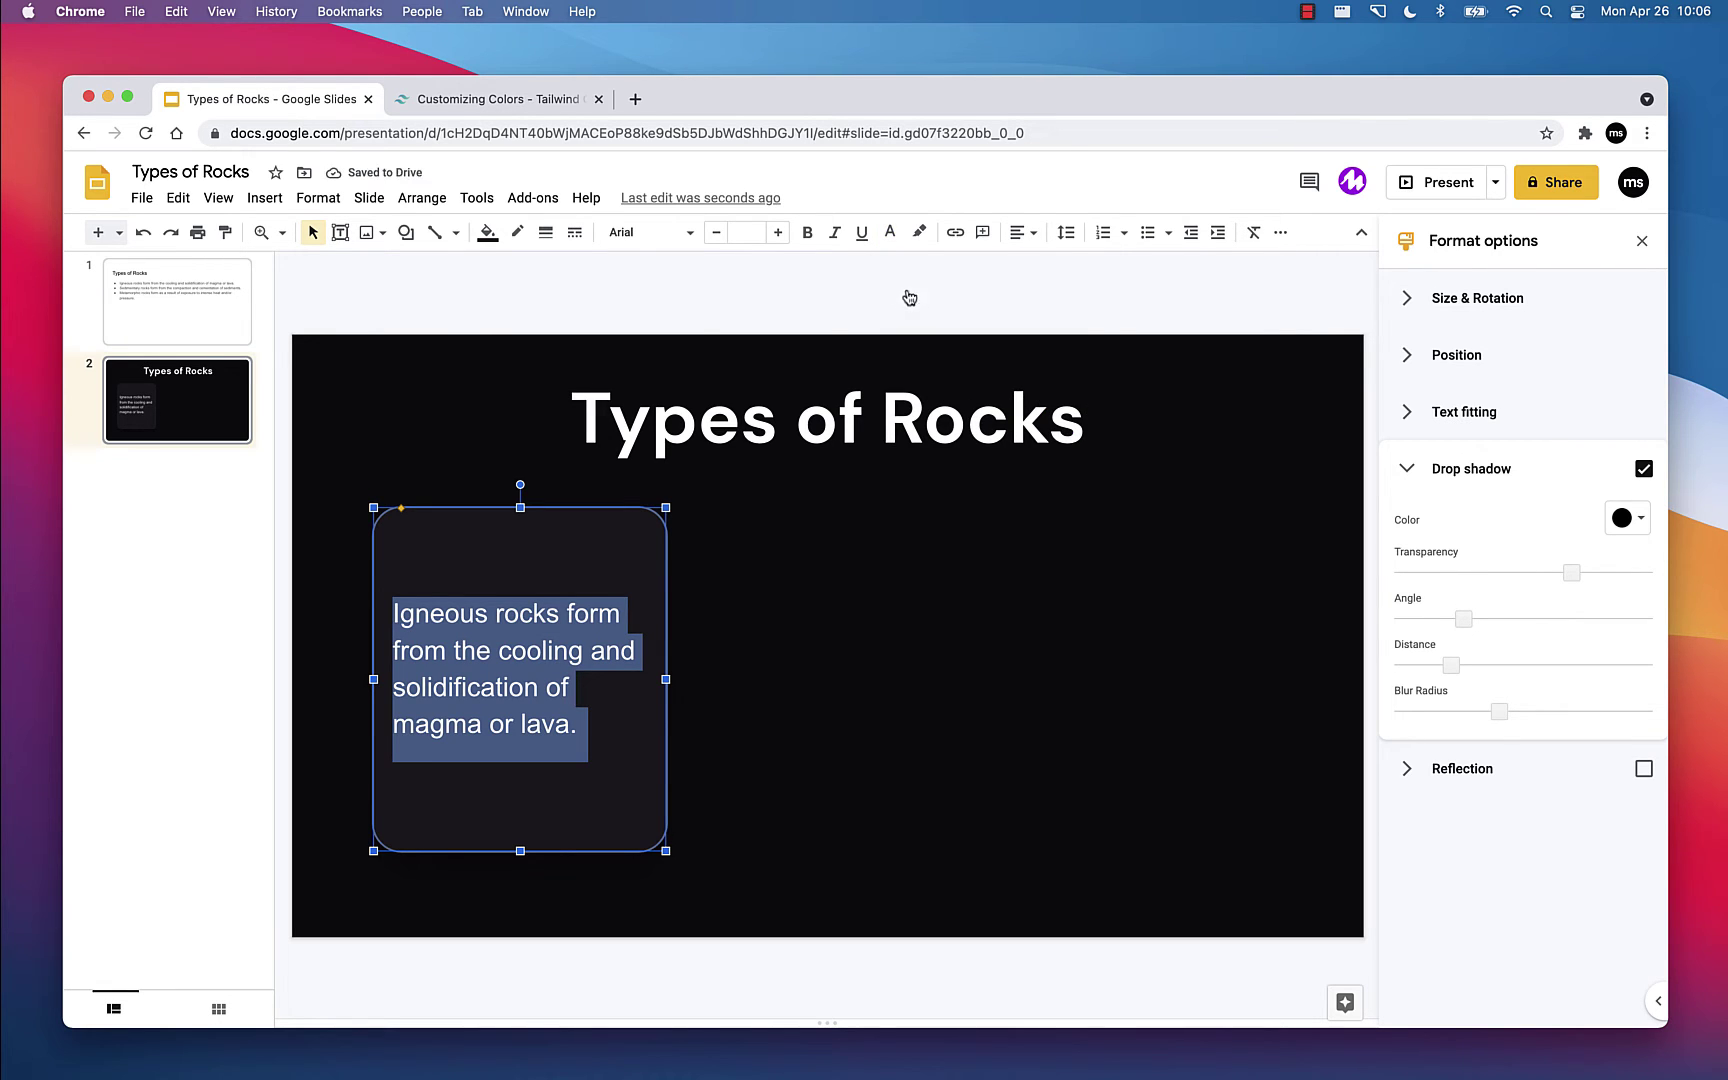
click(689, 235)
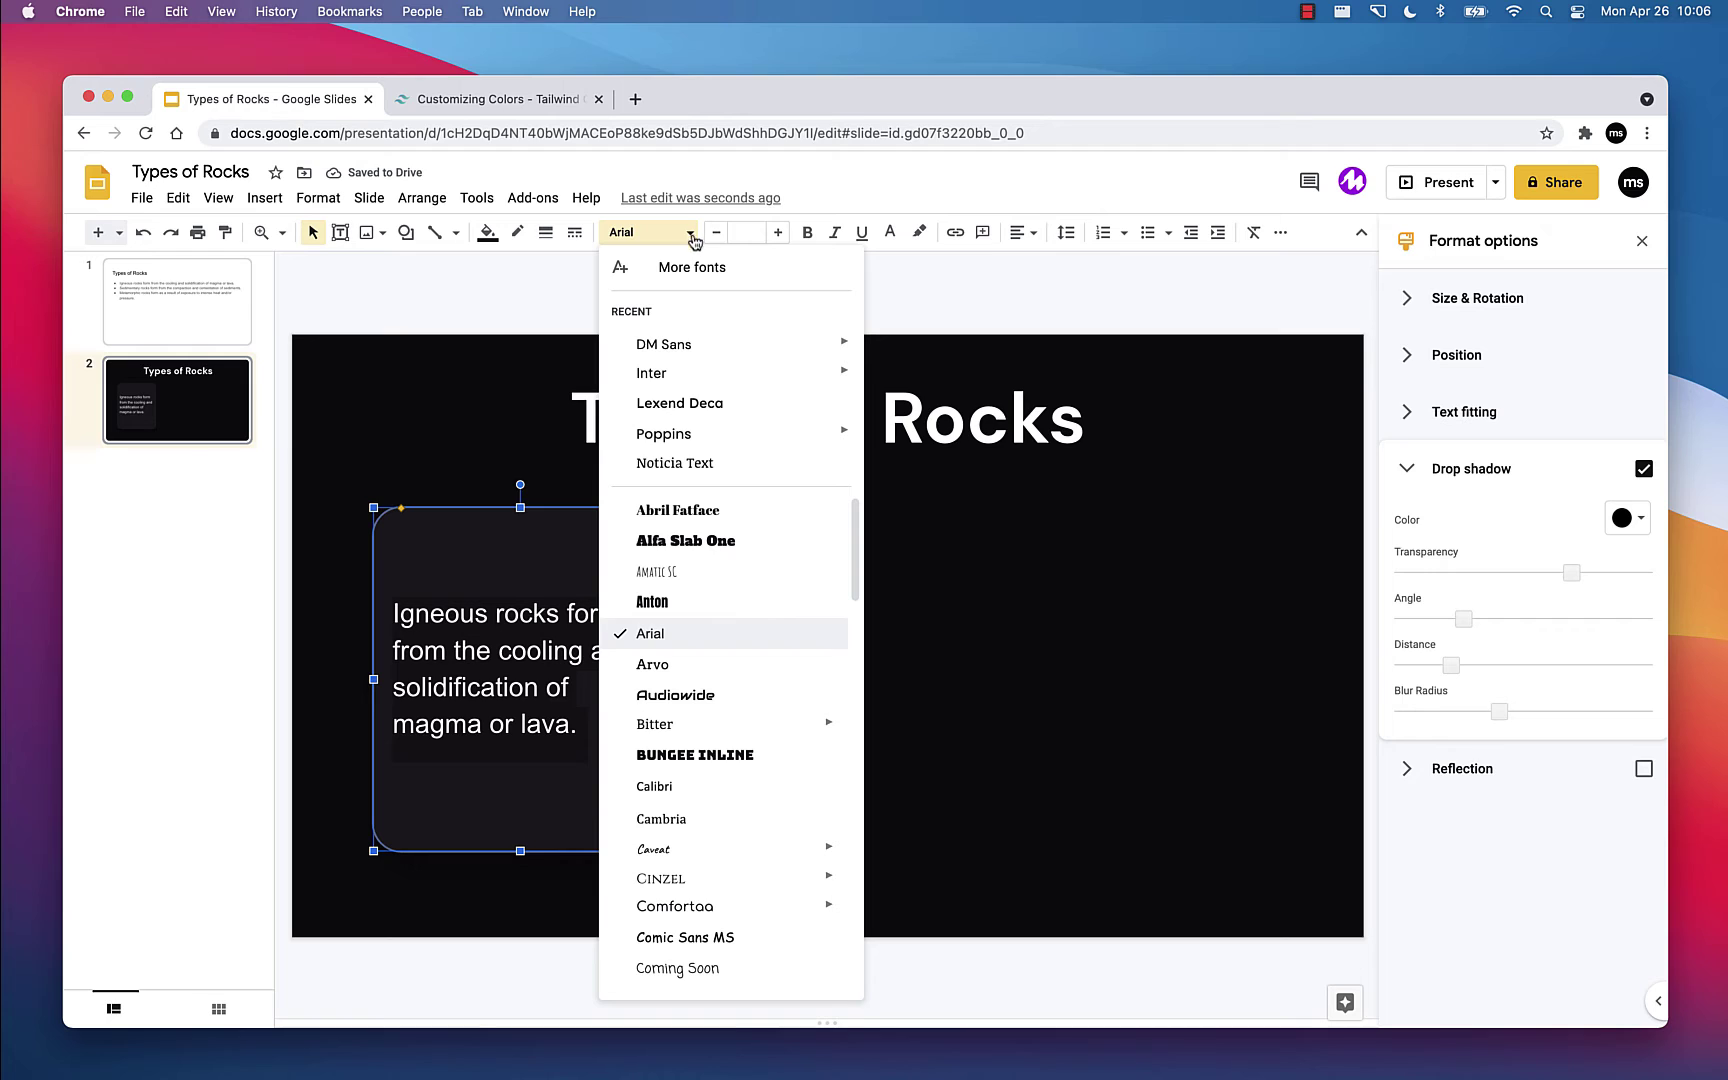
click(684, 346)
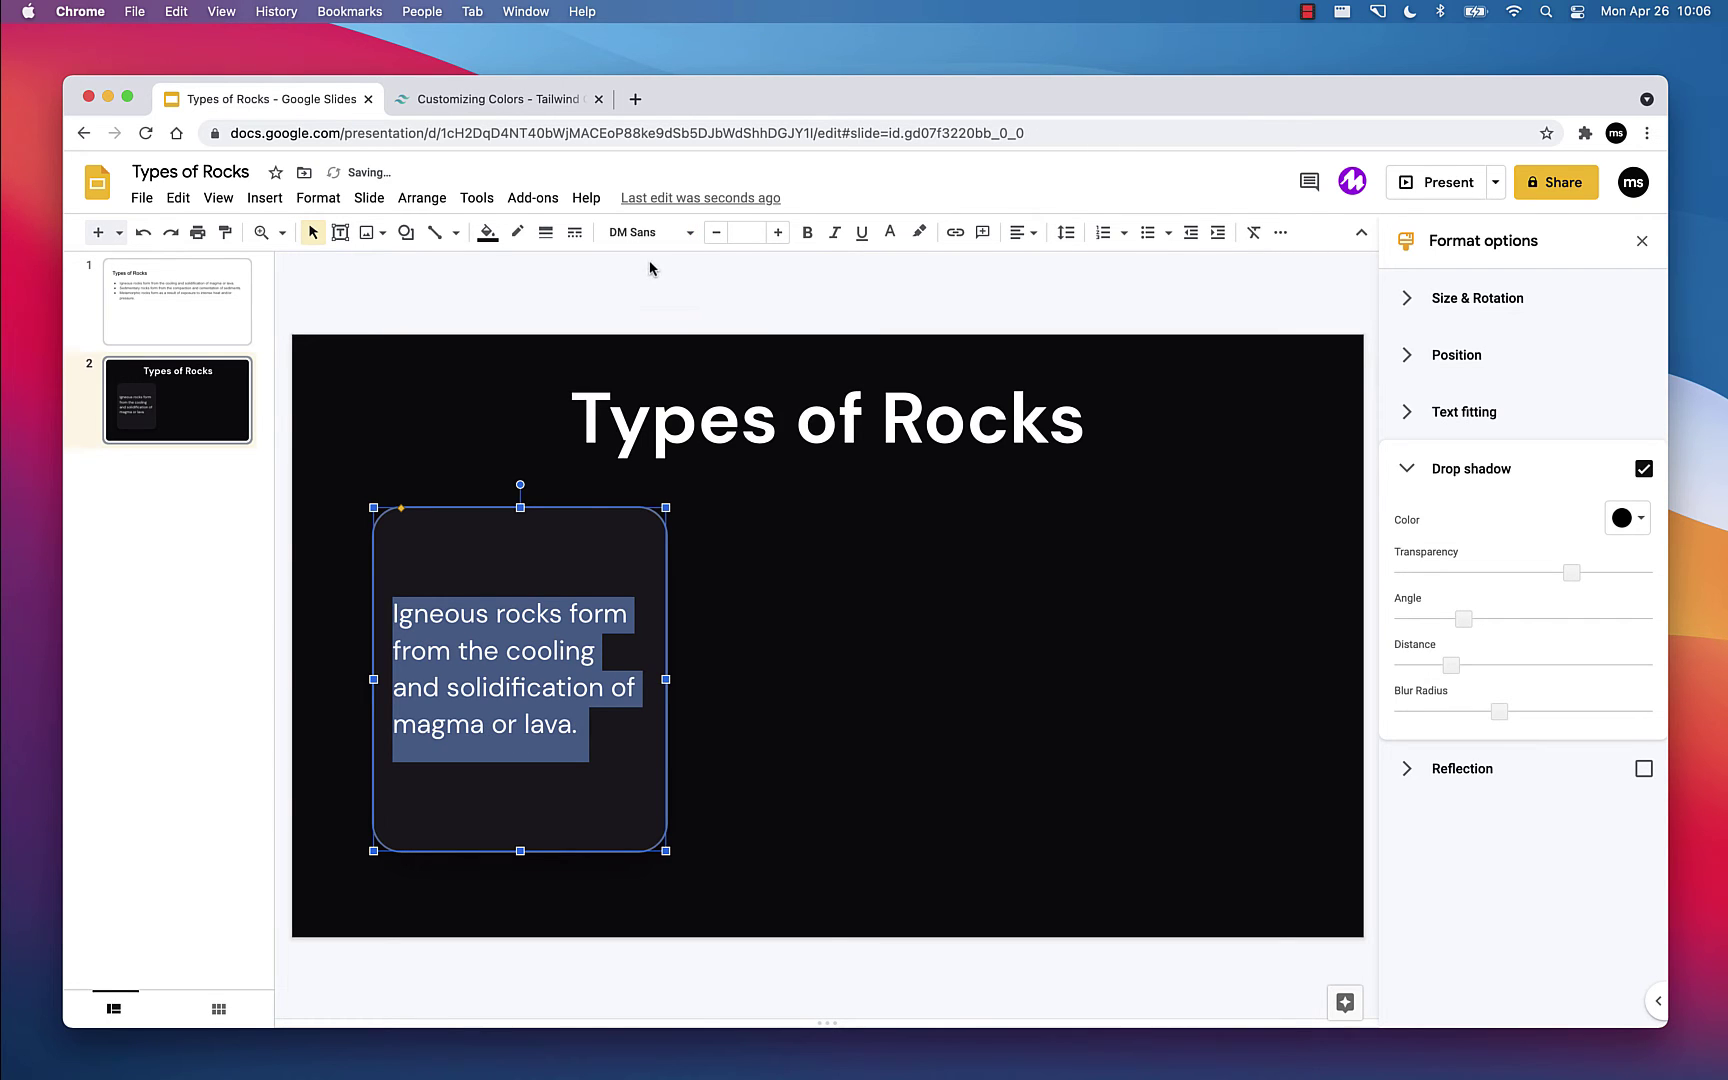
Step: Centre the paragraph horizontally and align it to the top of the card
click(1020, 232)
click(1044, 258)
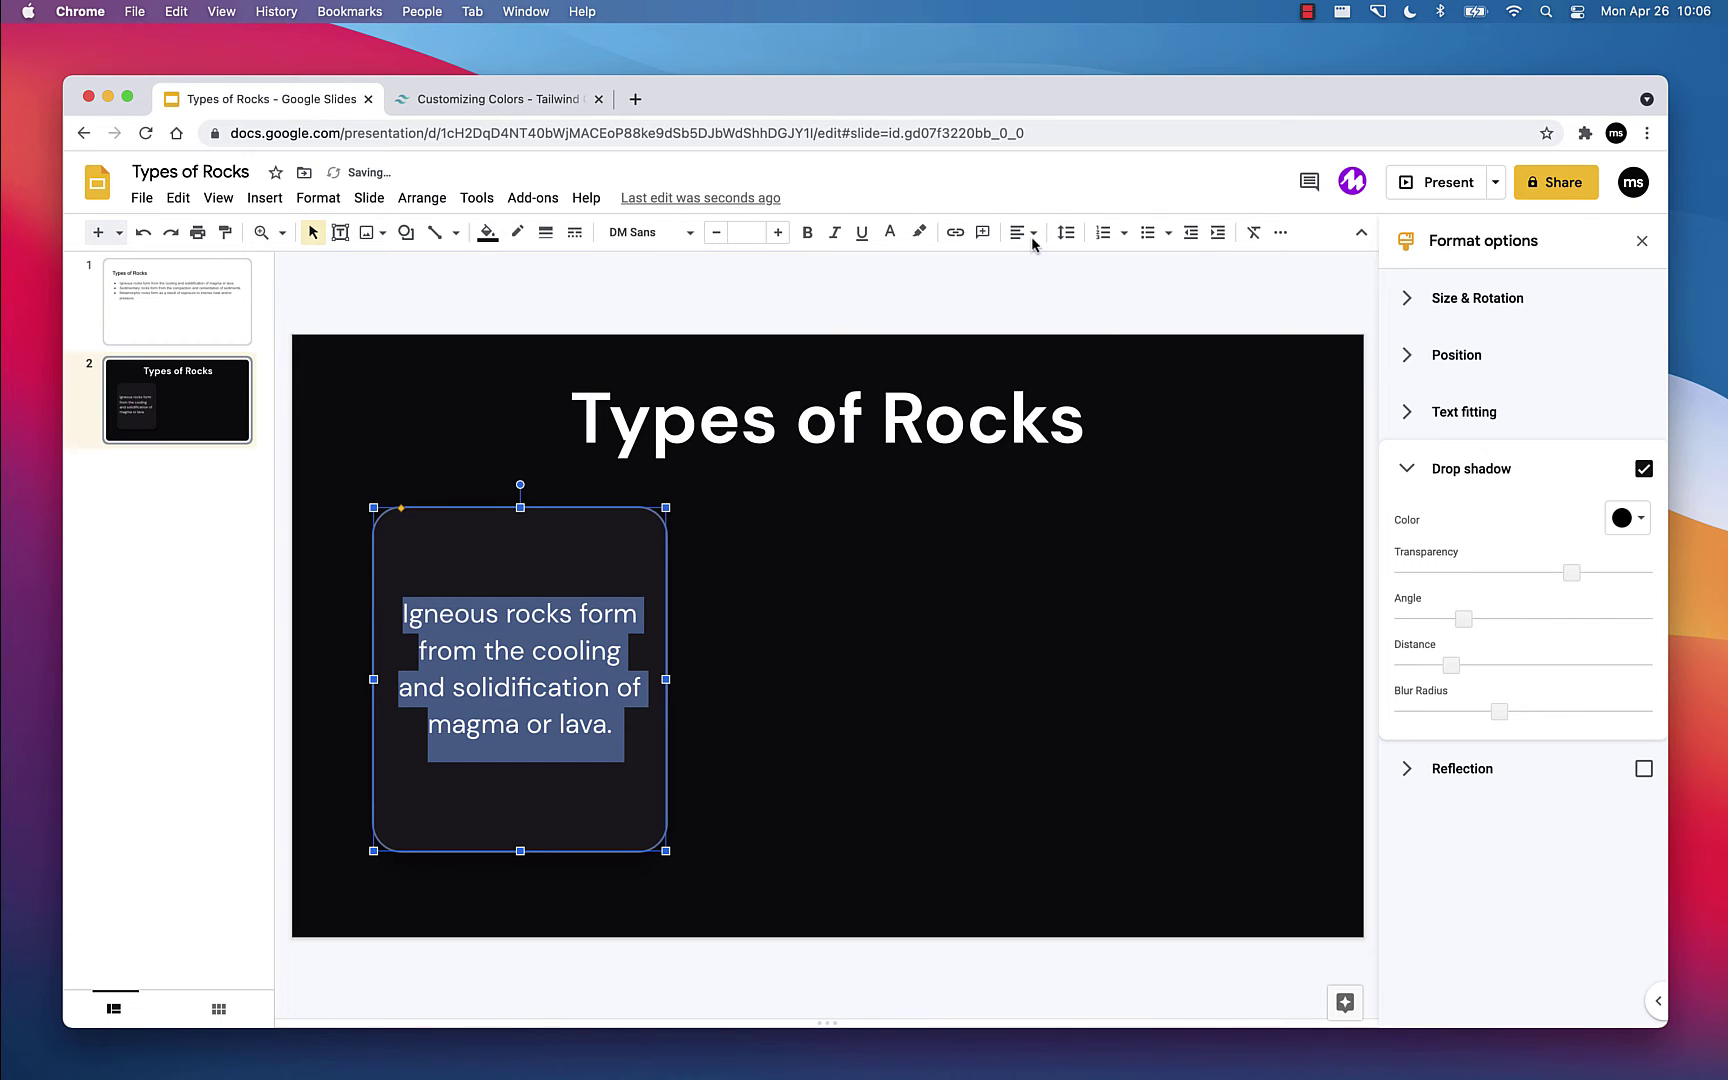
click(1031, 236)
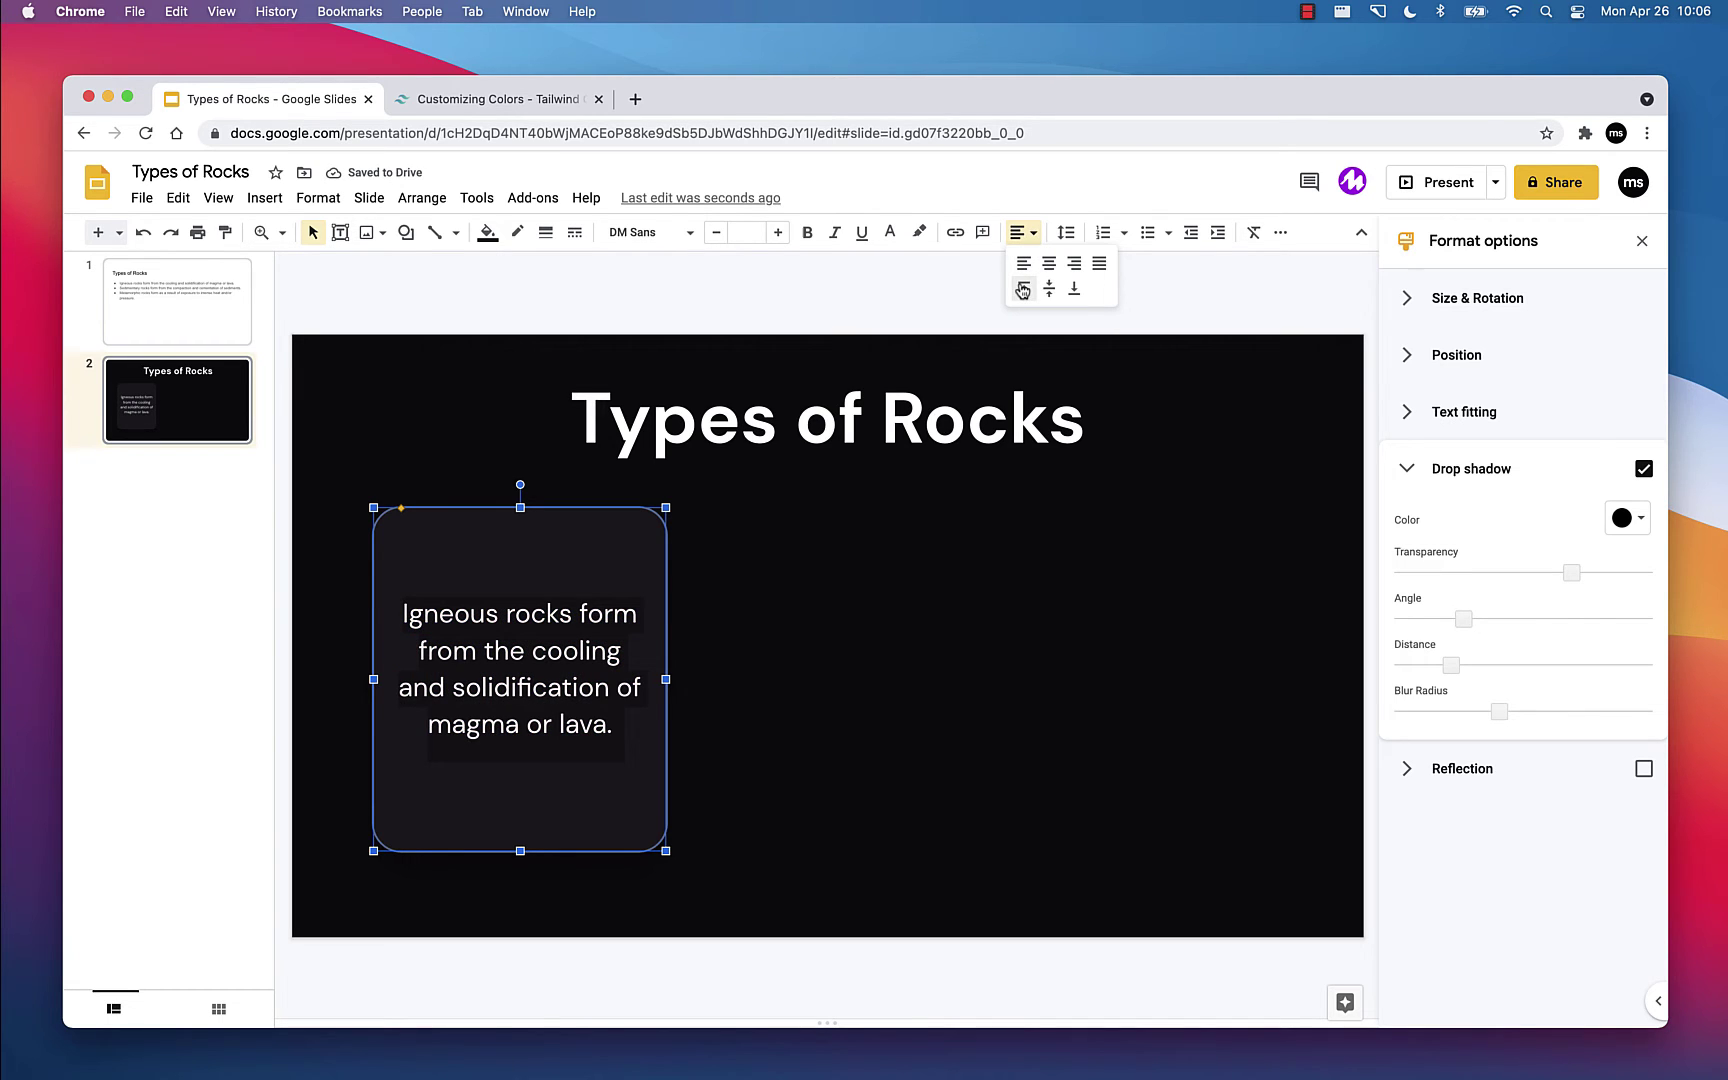
click(1021, 289)
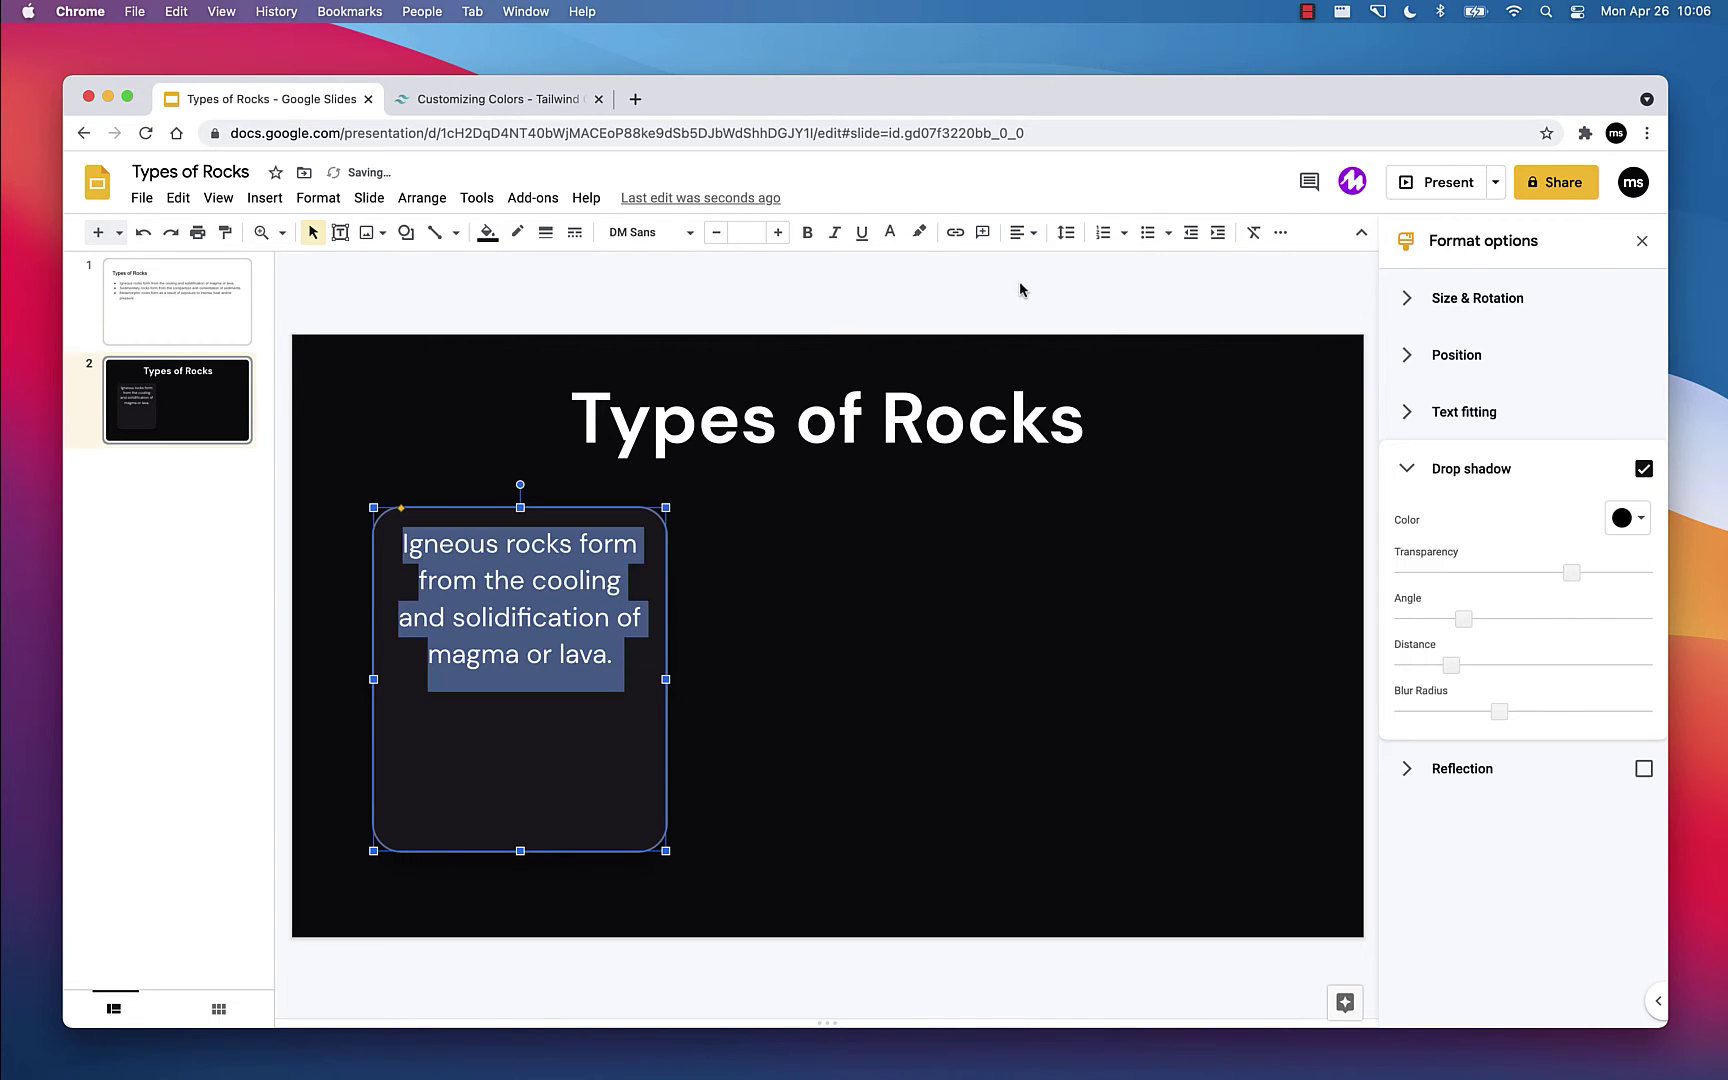
click(841, 736)
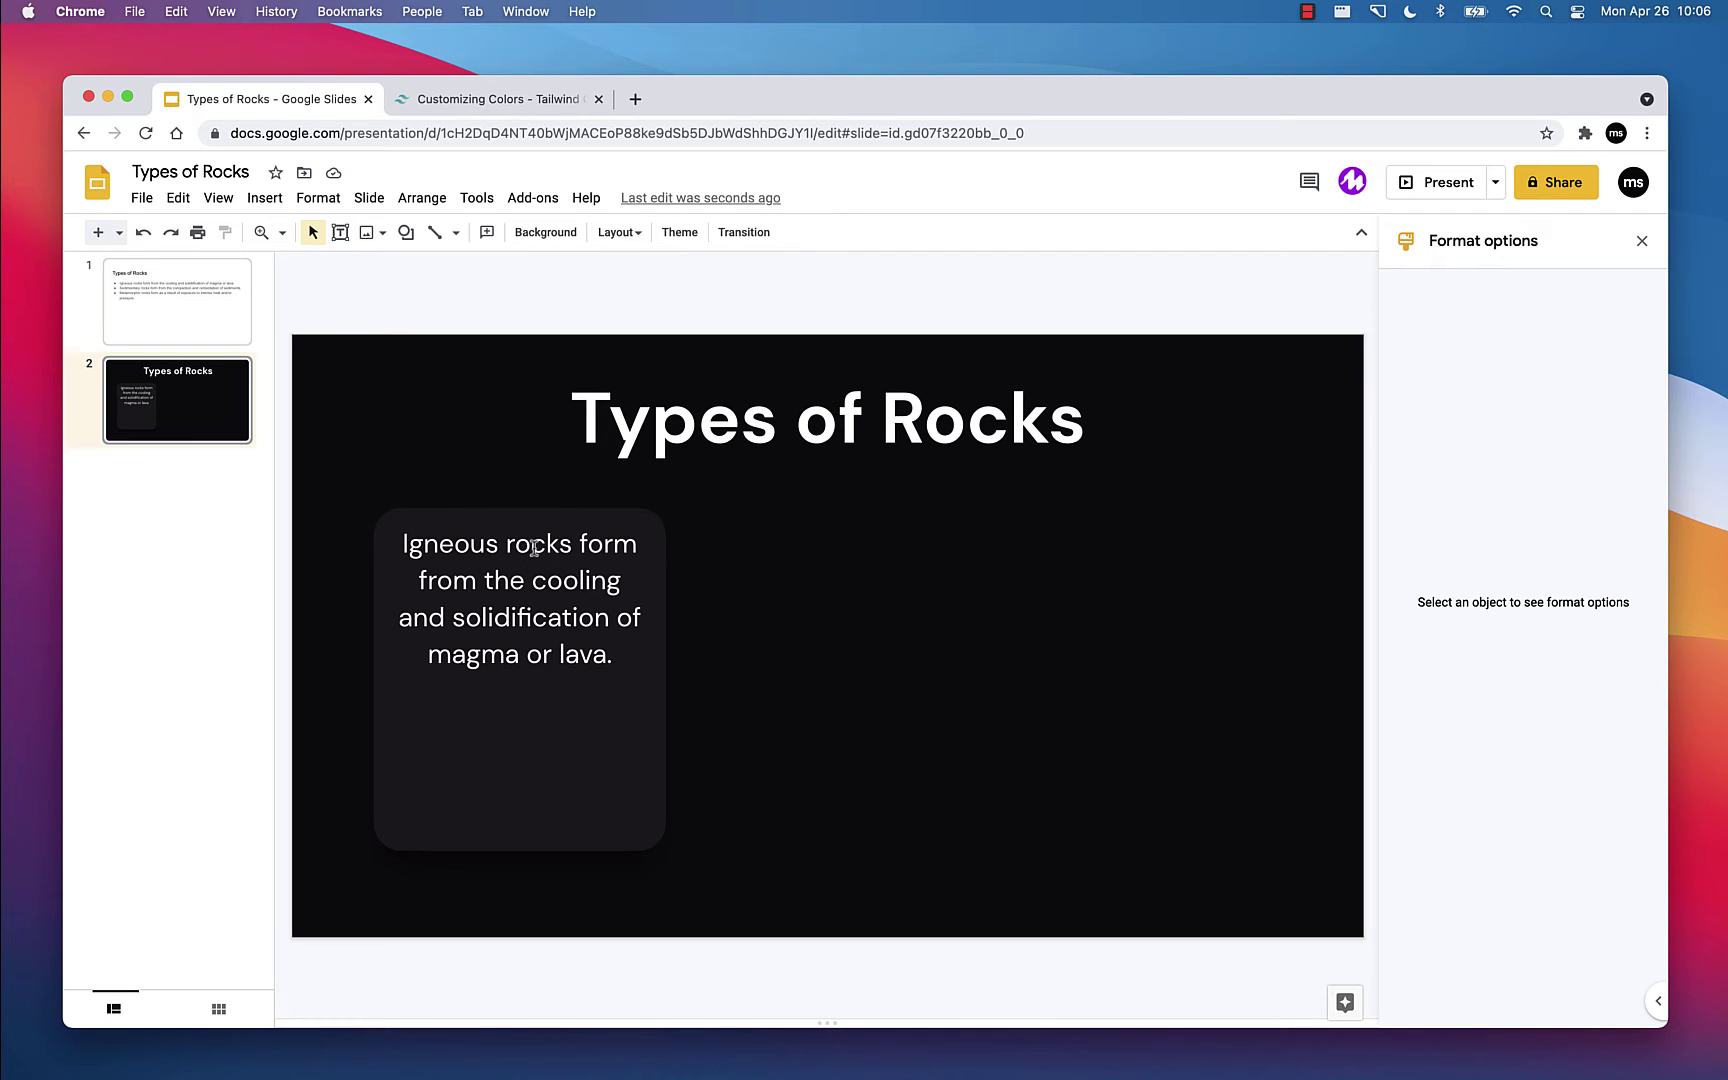
Step: Delete 'rocks' and put a bold 'Igneous' on its own heading line
double_click(545, 543)
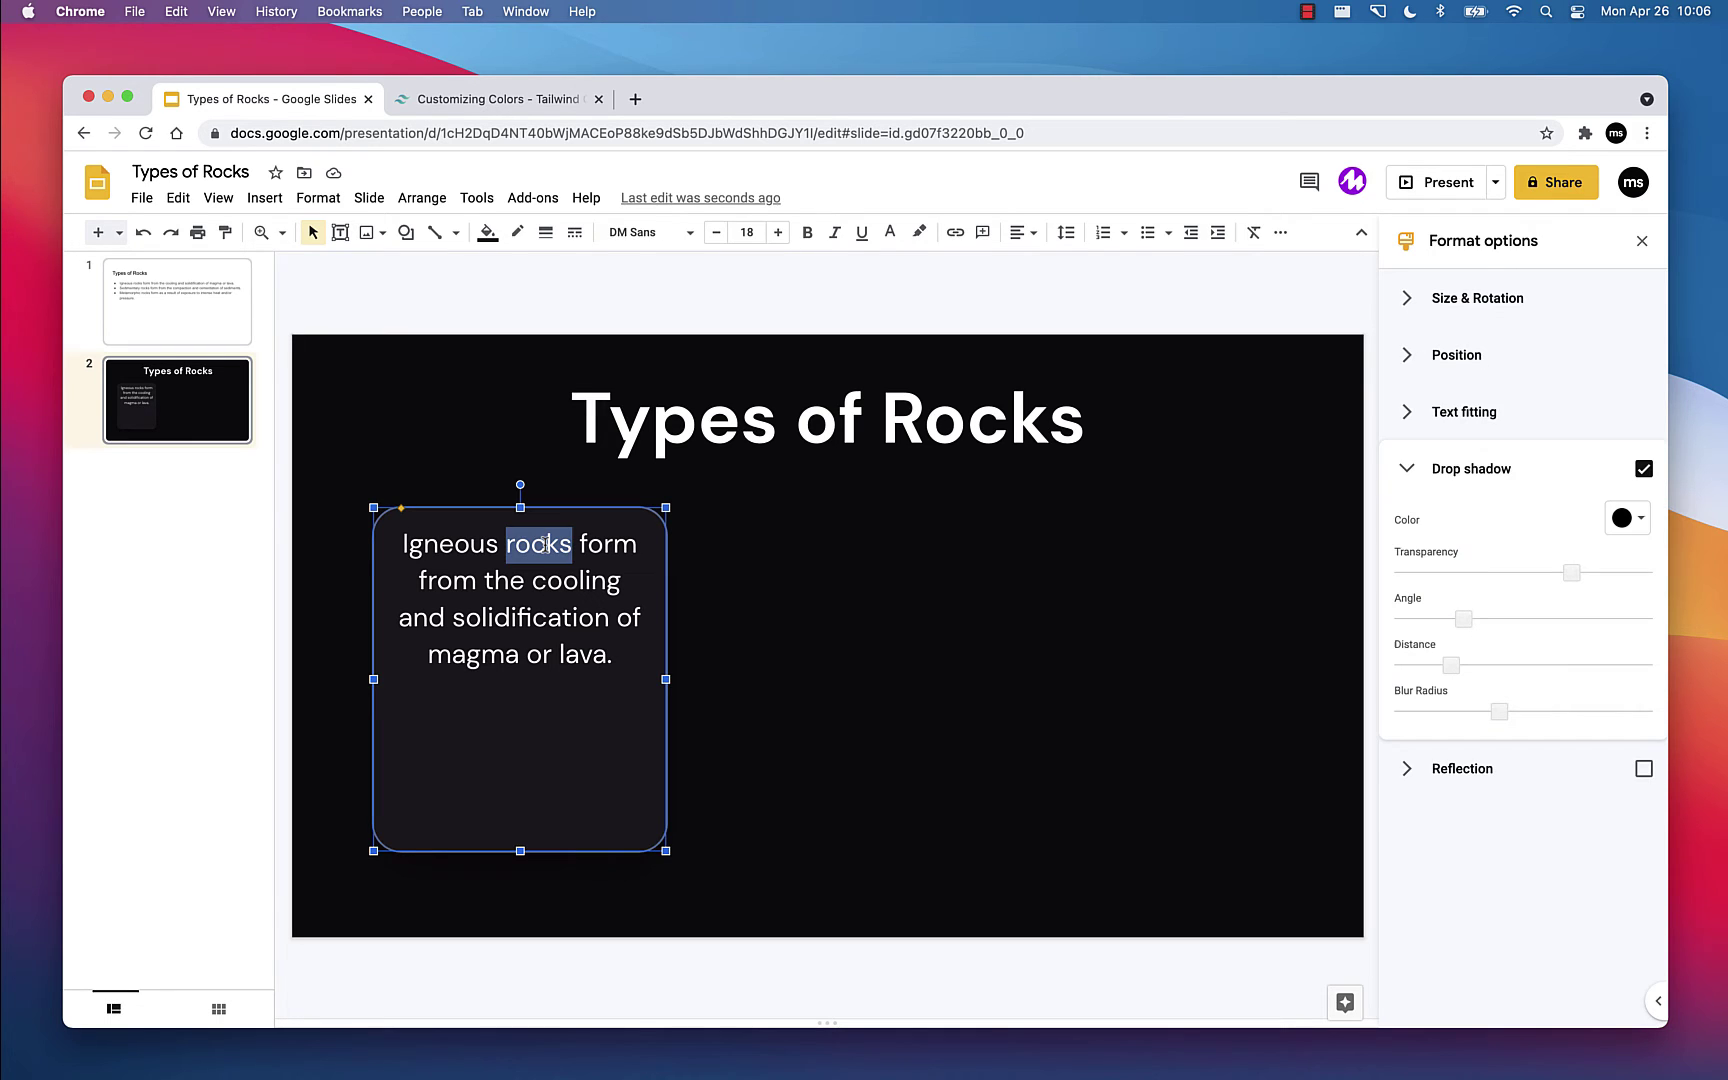
key(BackSpace)
key(Return)
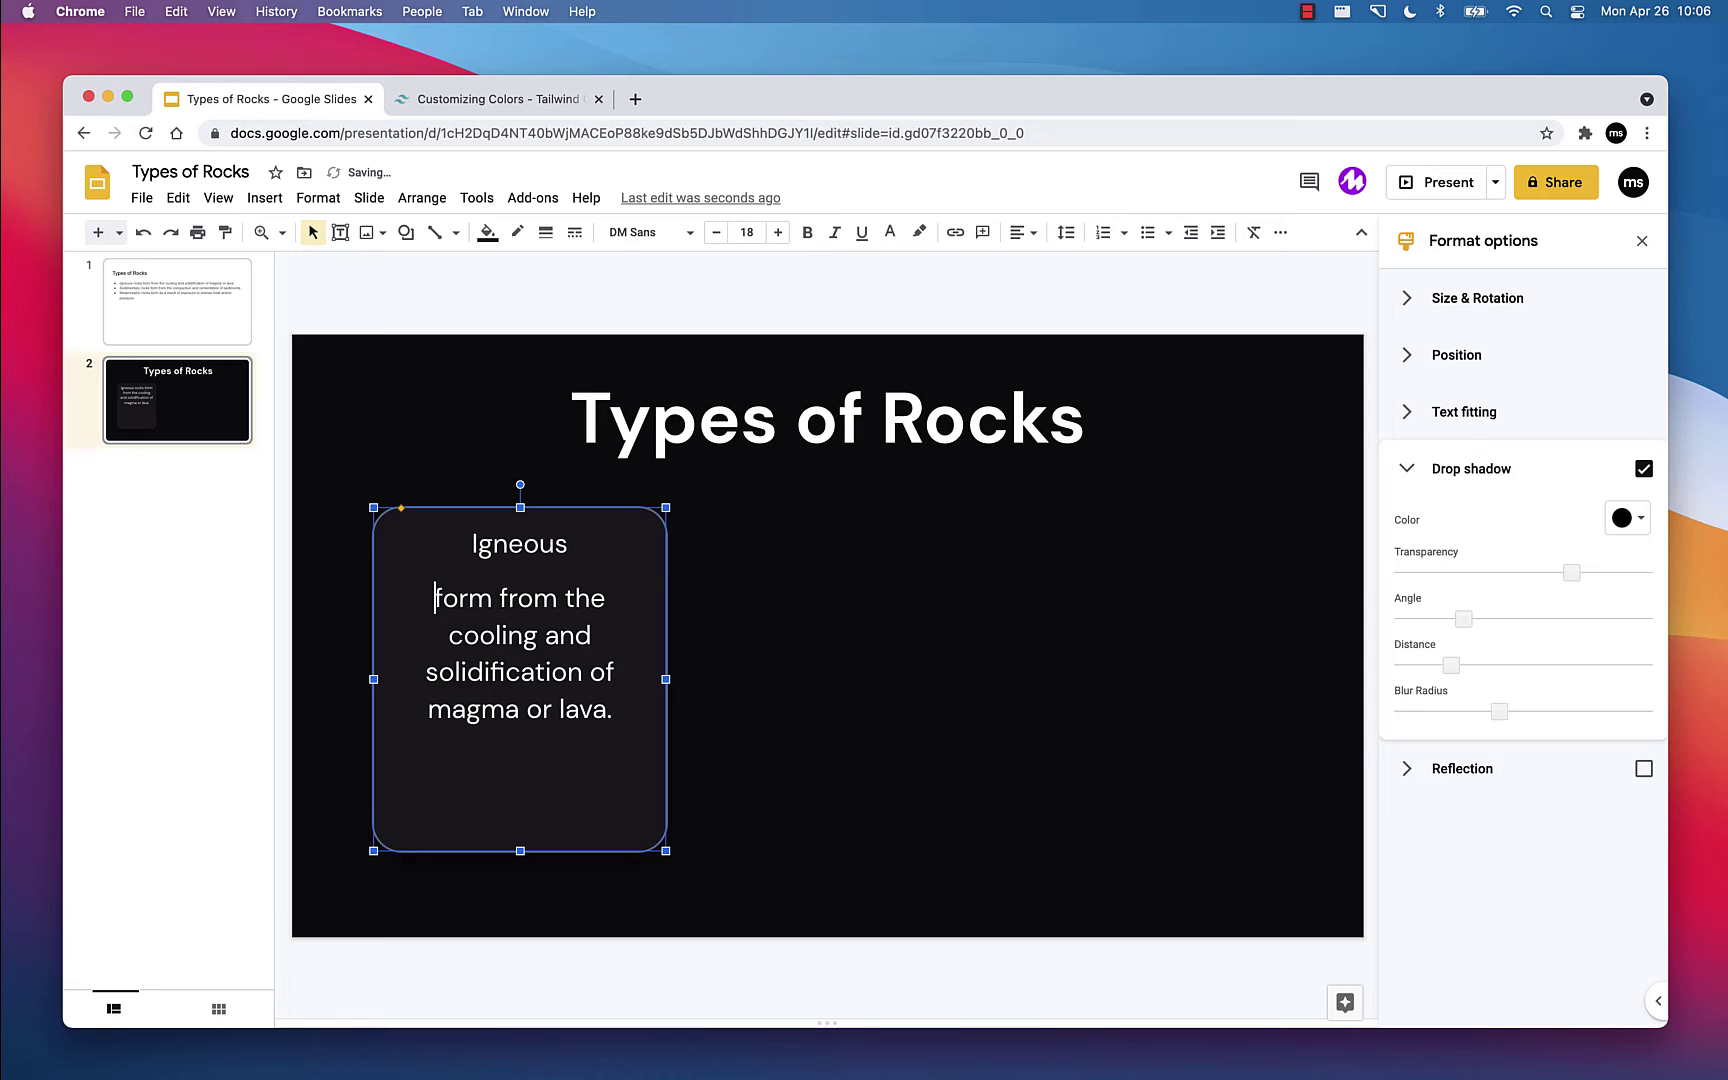
double_click(521, 545)
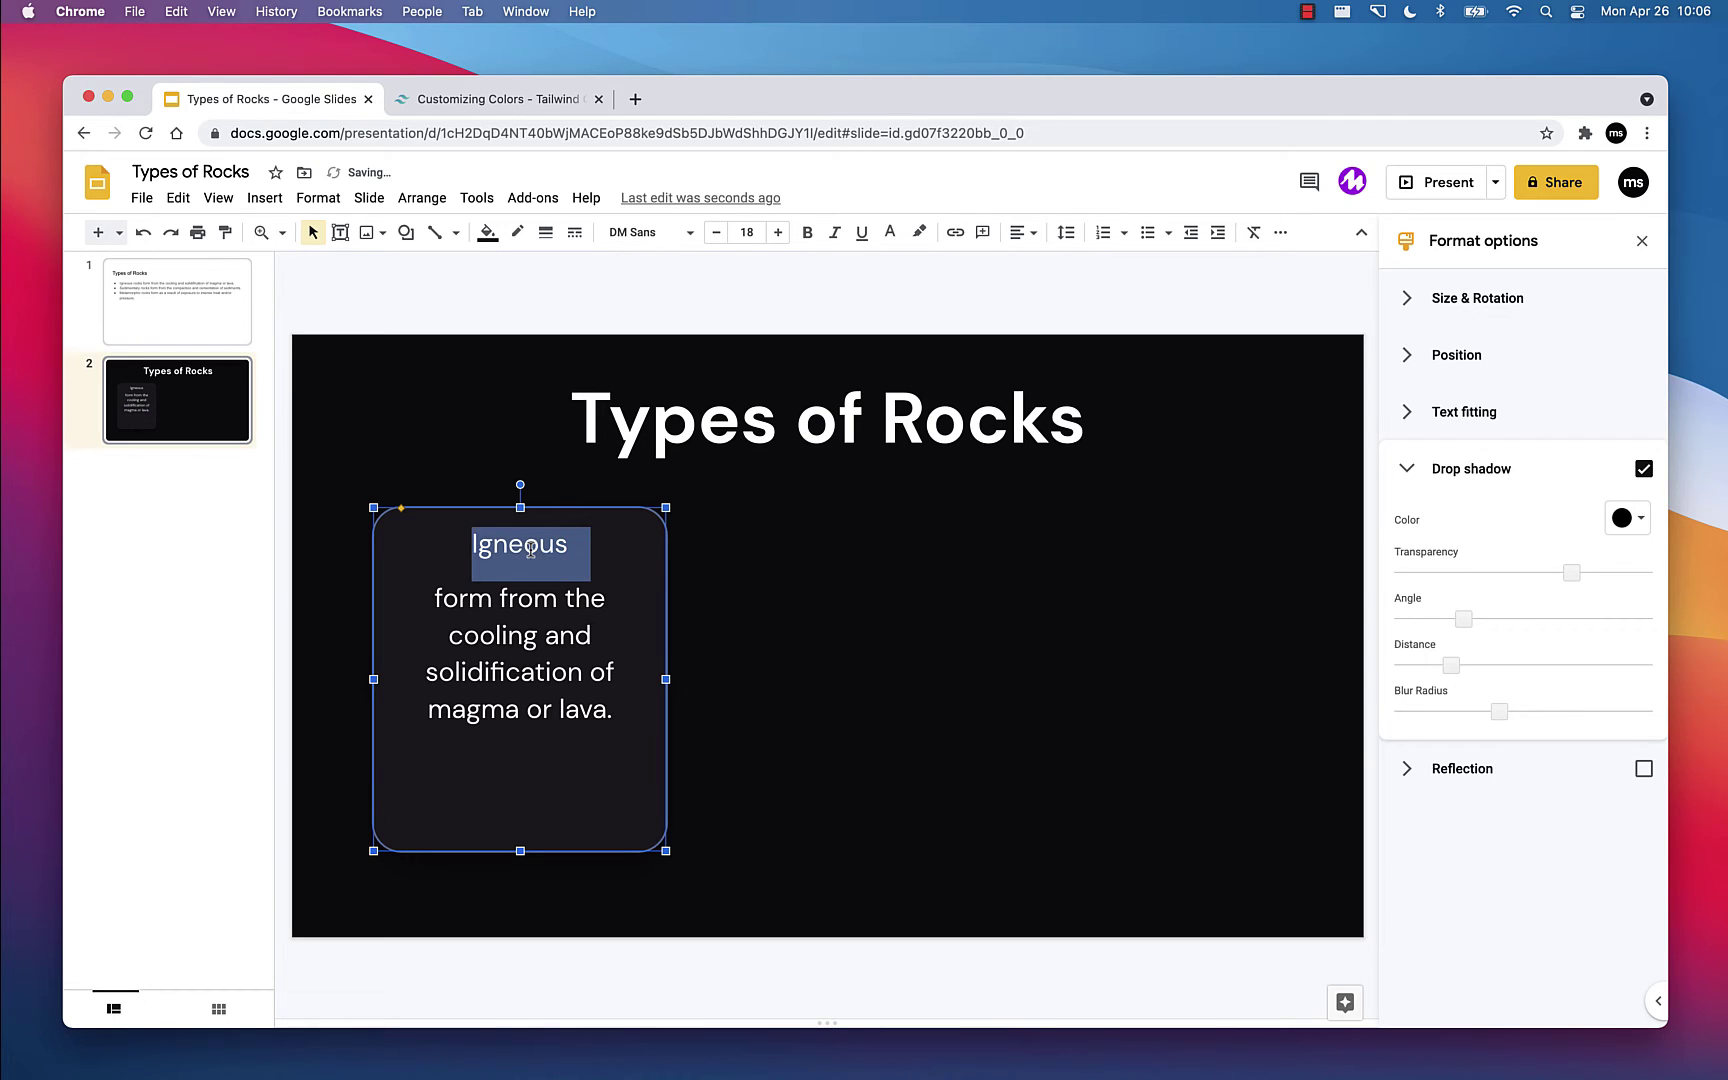
key(shift+Left)
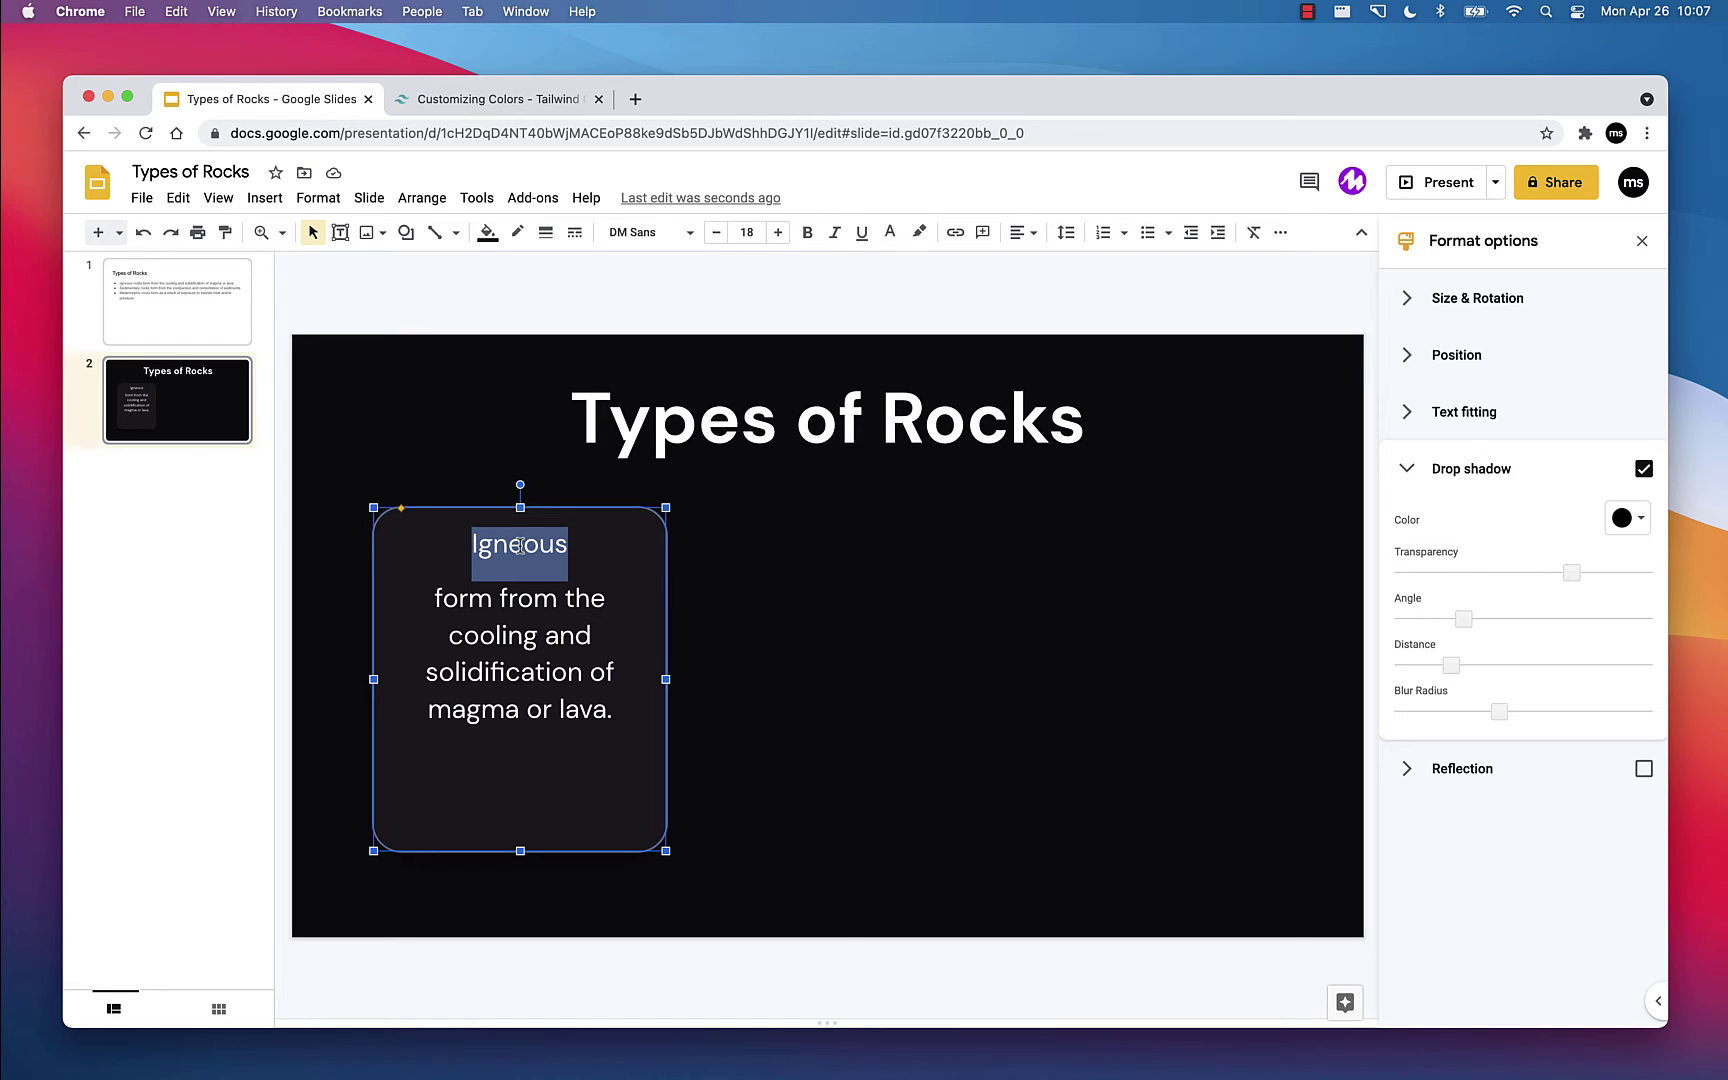
click(810, 240)
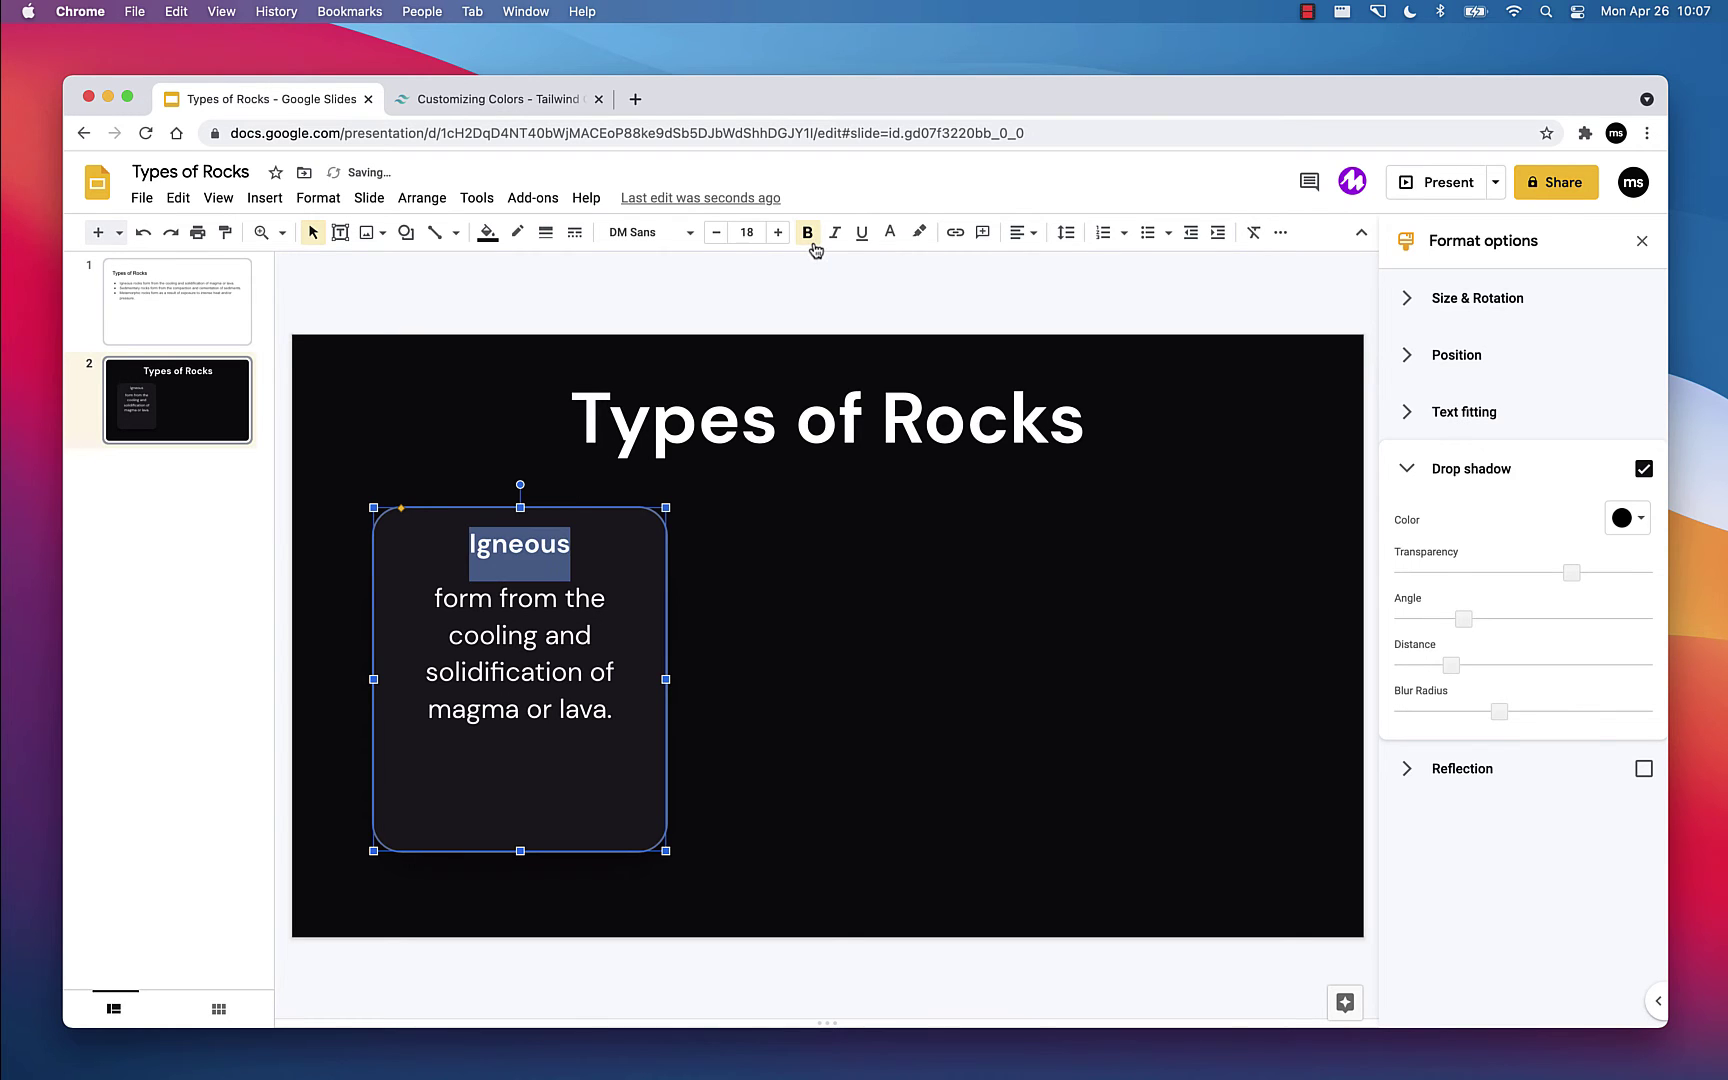
Step: Change the Igneous heading to all uppercase
click(303, 202)
key(Down)
key(Right)
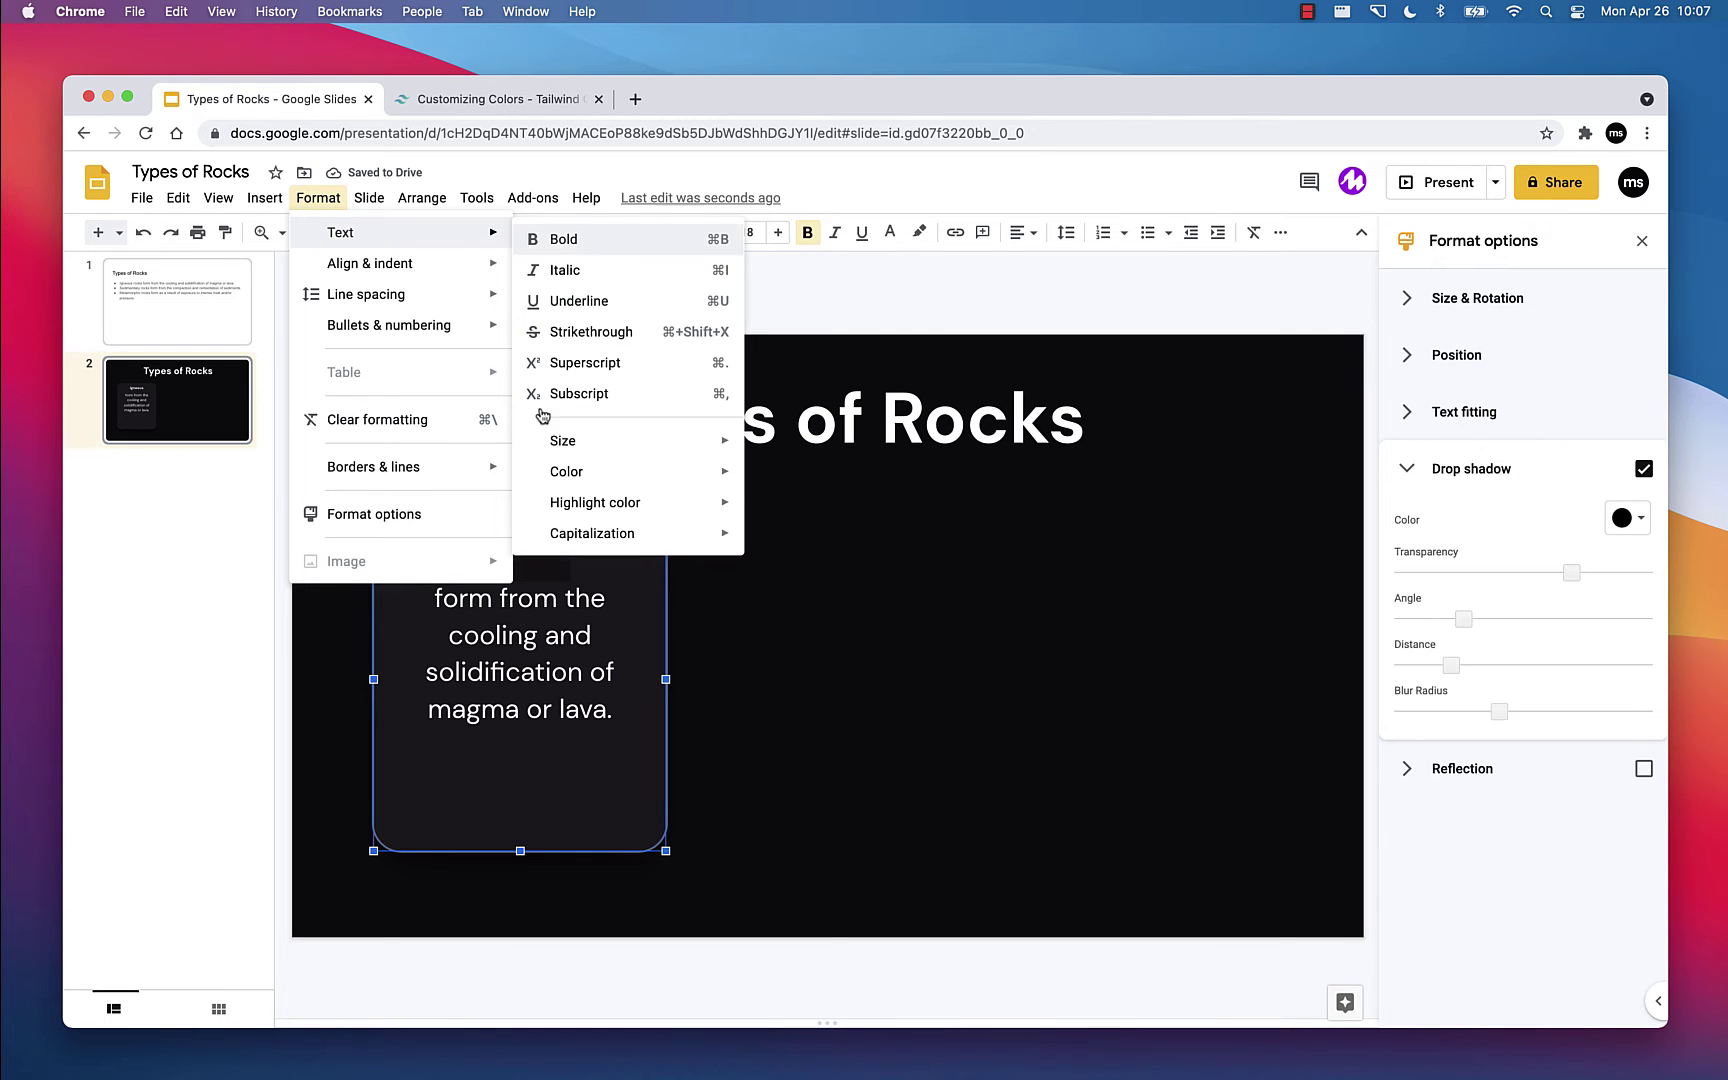
mouse_move(656, 528)
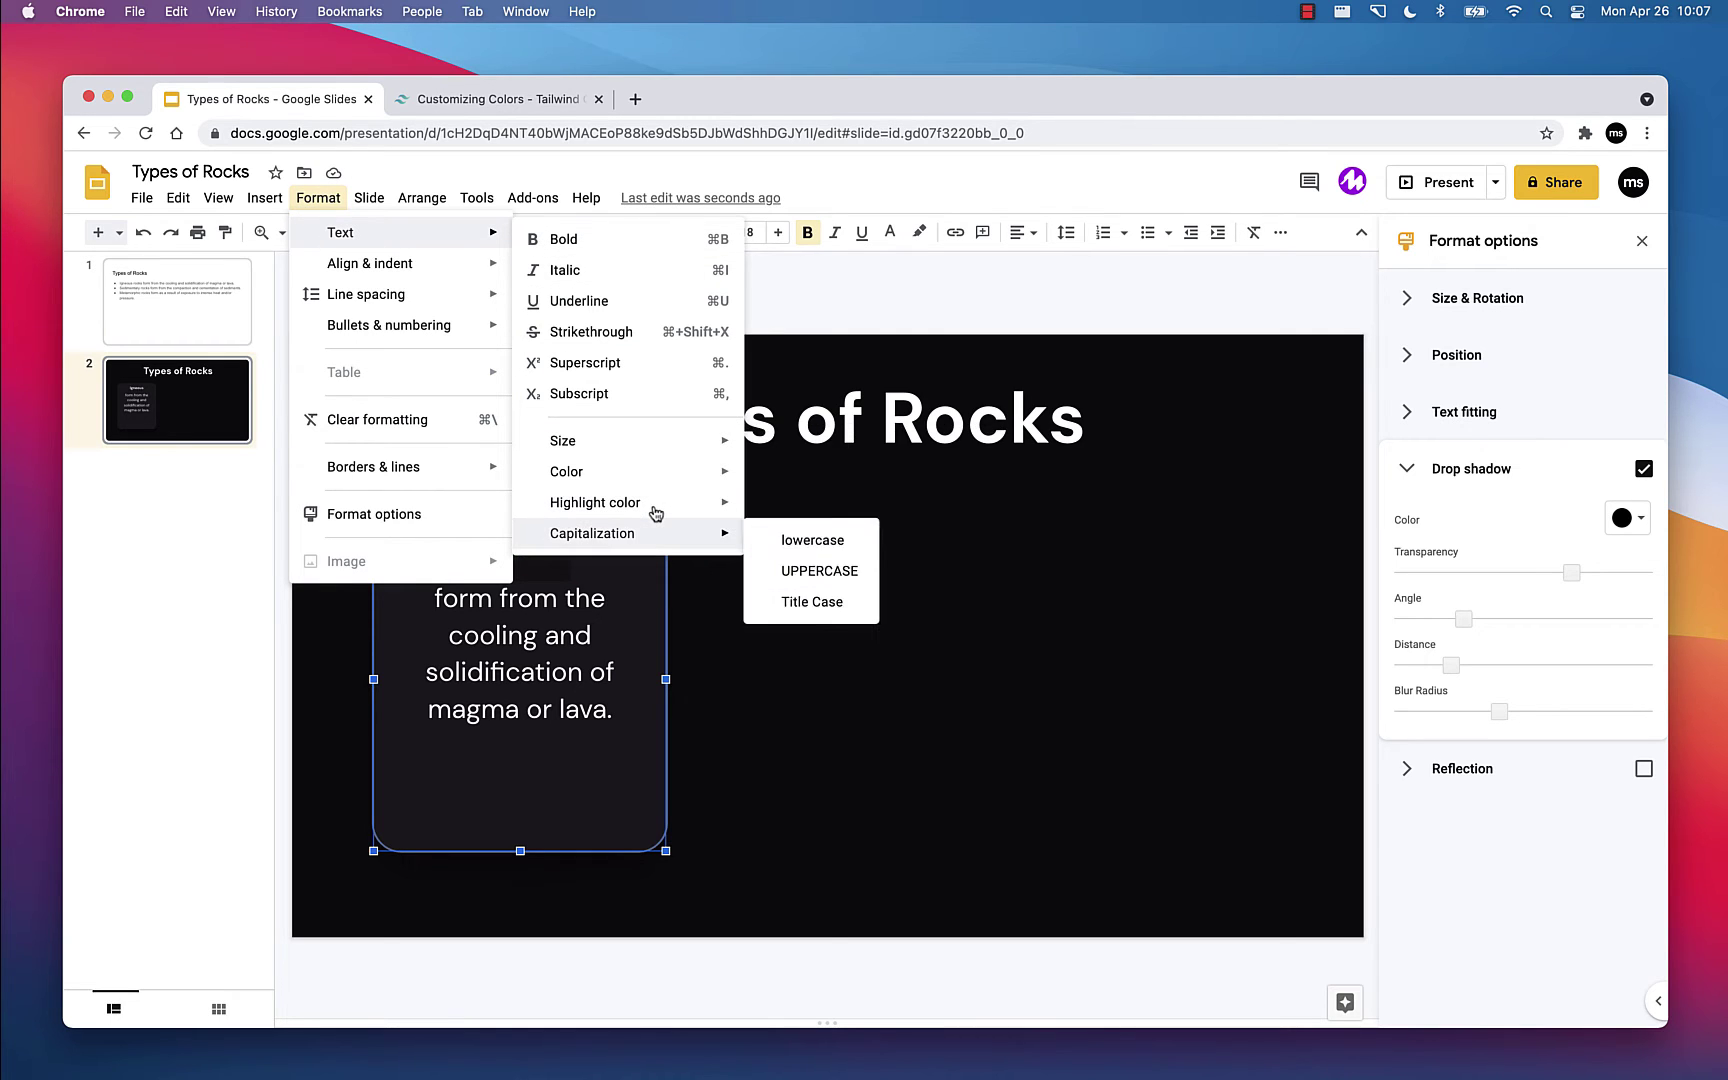
click(770, 568)
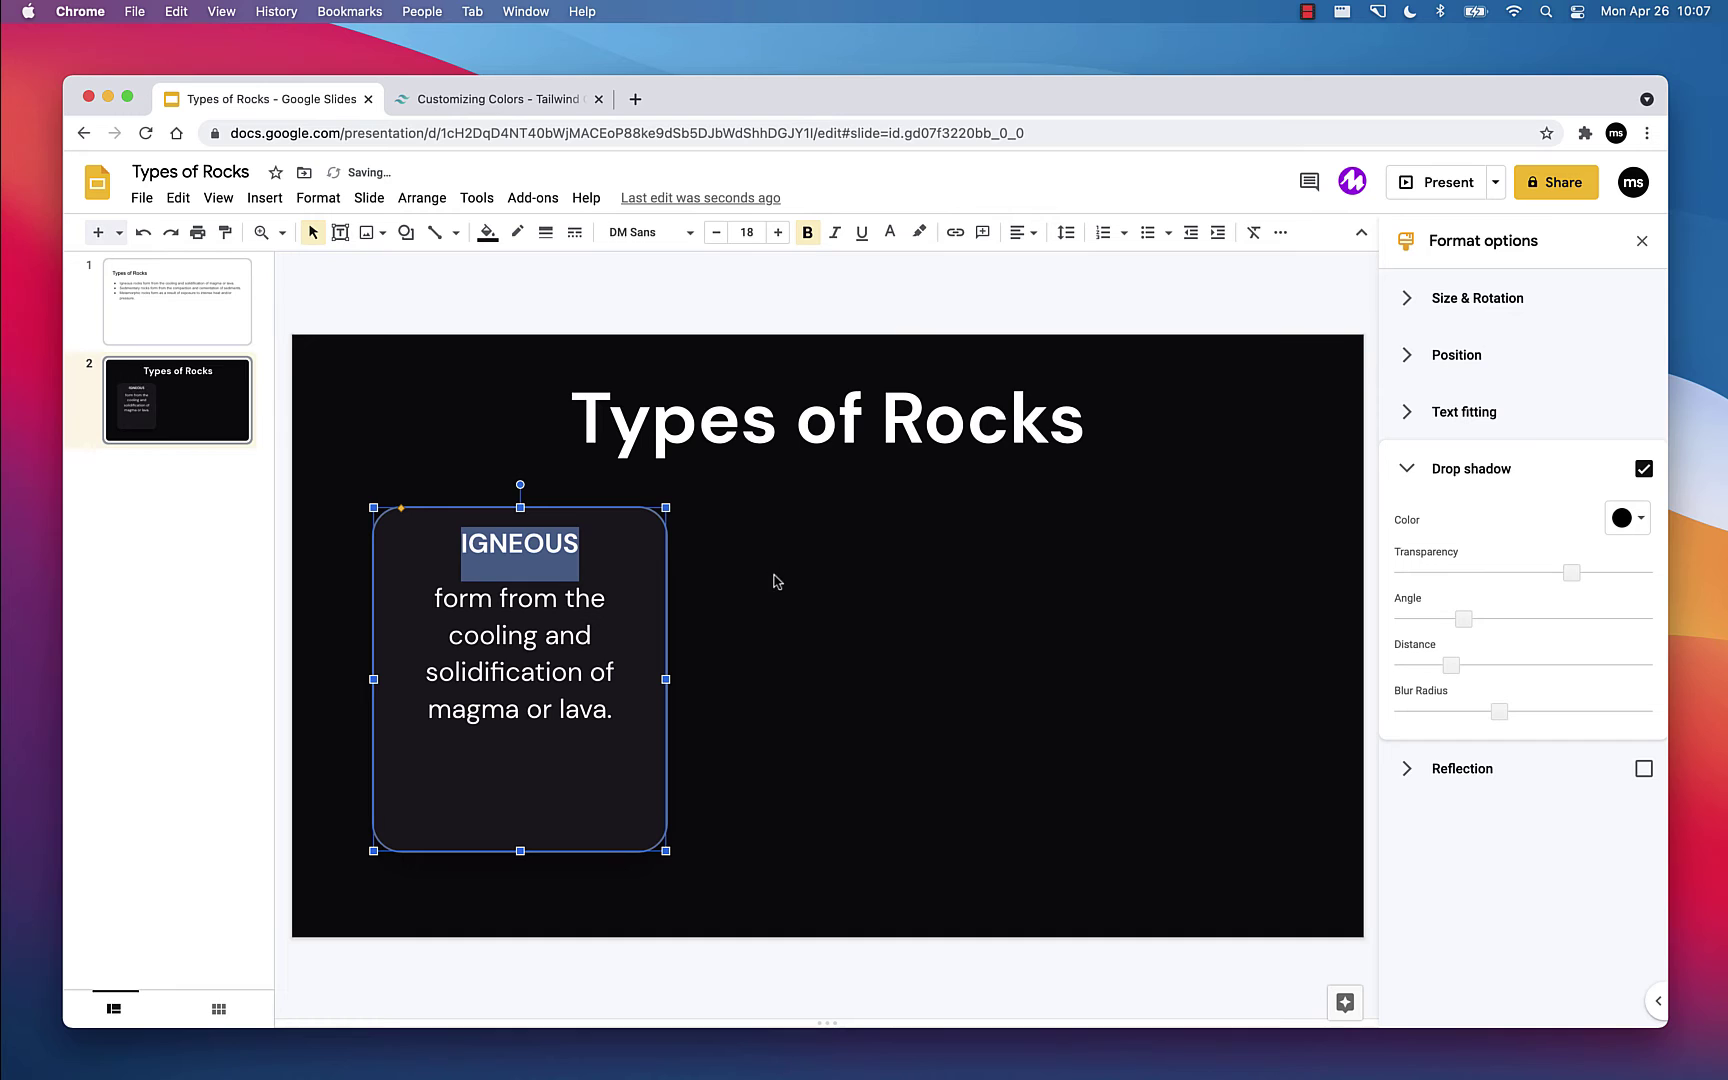
Step: Enlarge the IGNEOUS heading to size 24 and widen the card so the text rewraps
click(778, 233)
click(778, 233)
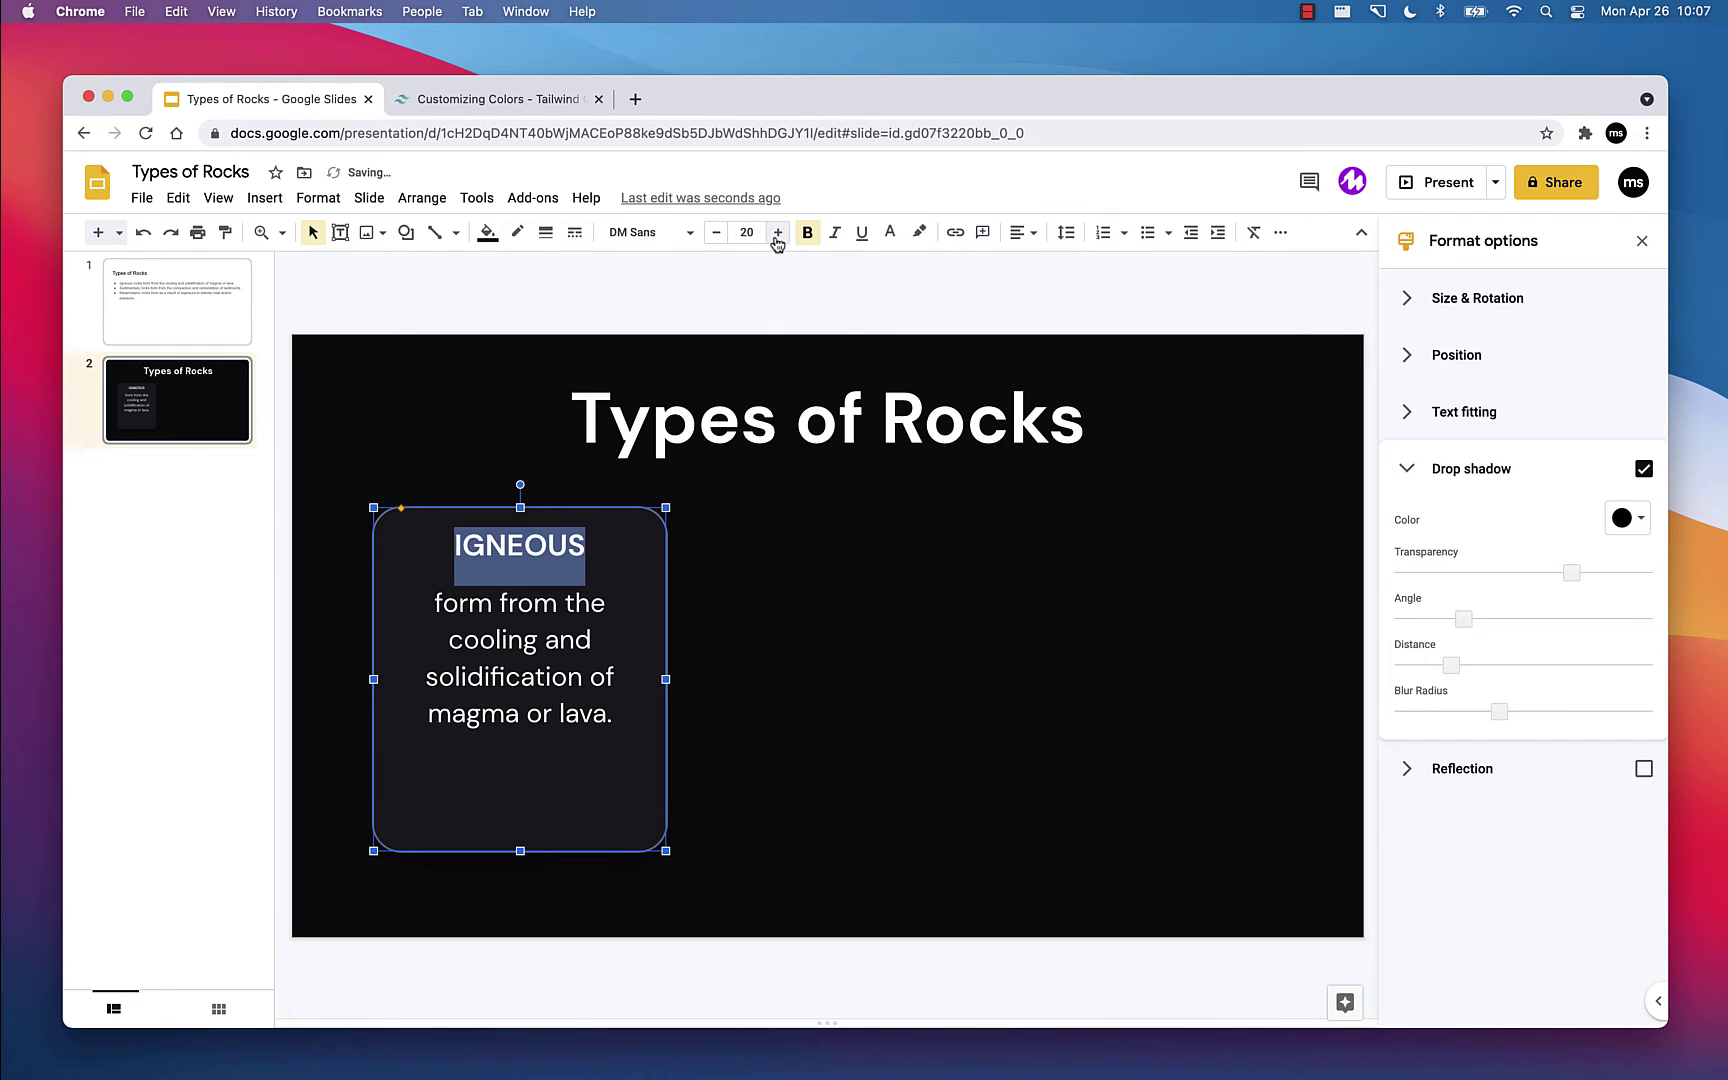
click(778, 233)
click(778, 233)
click(778, 233)
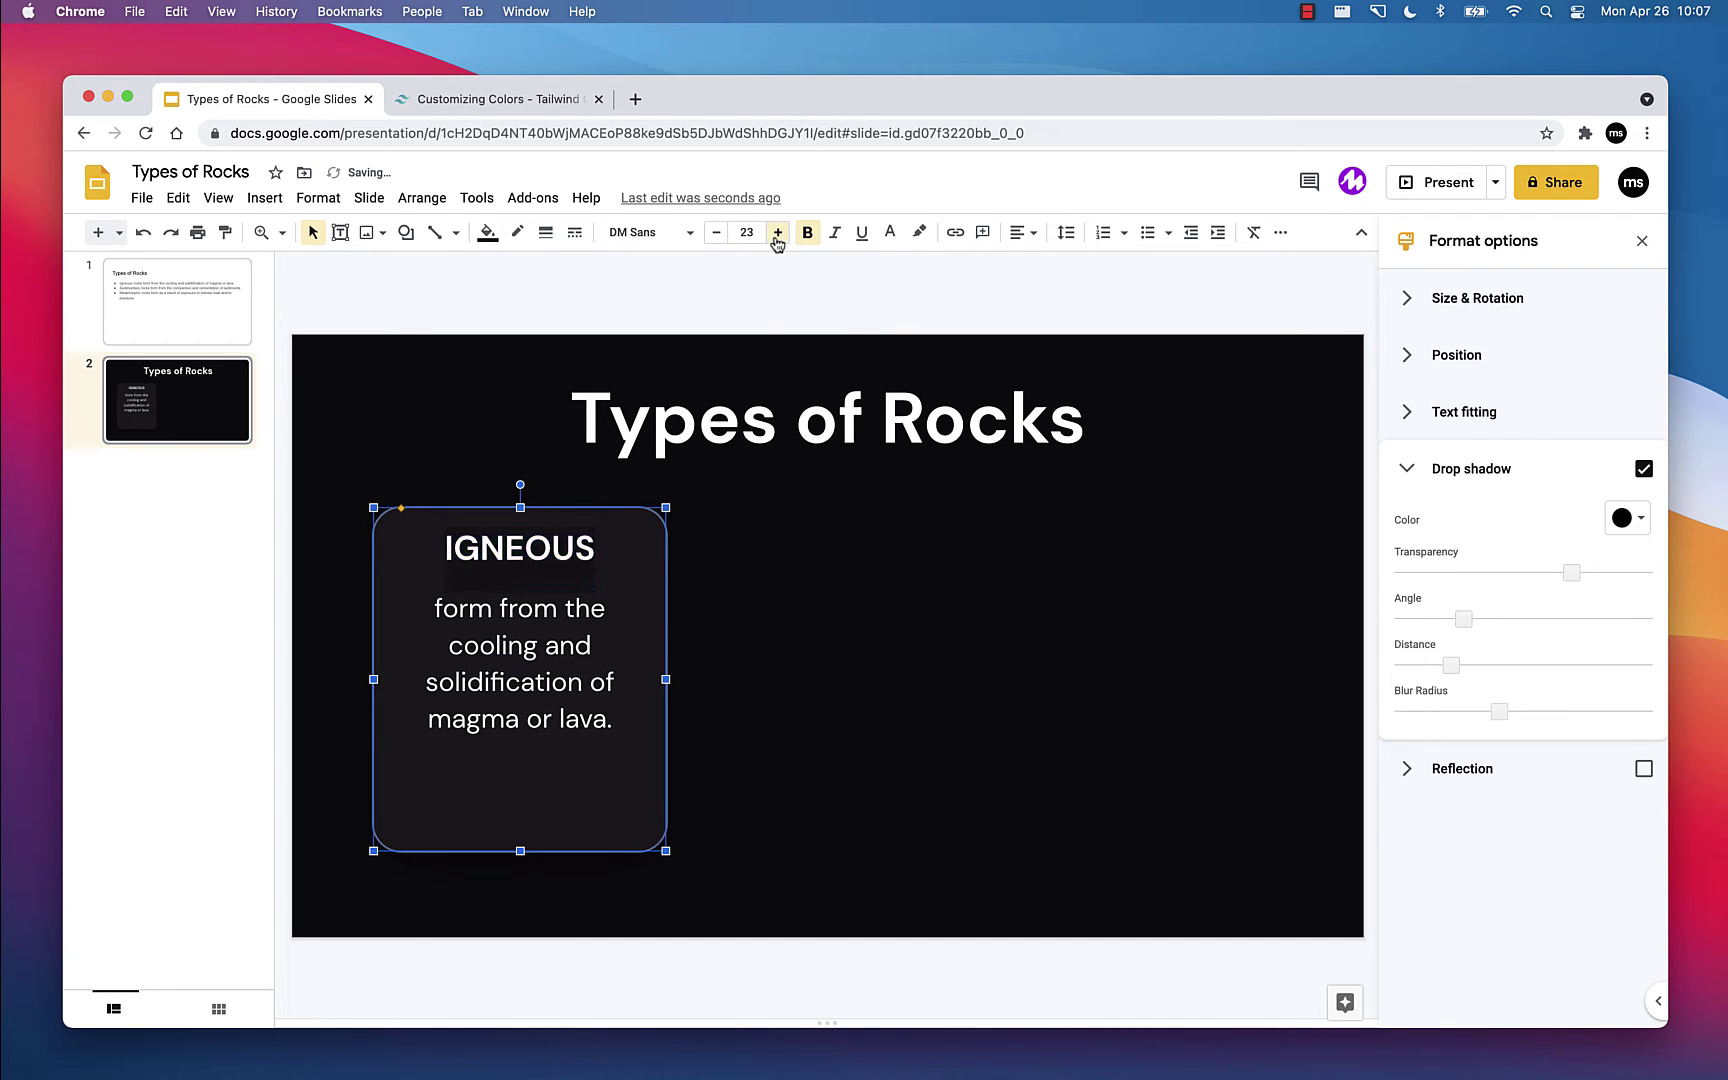
click(778, 233)
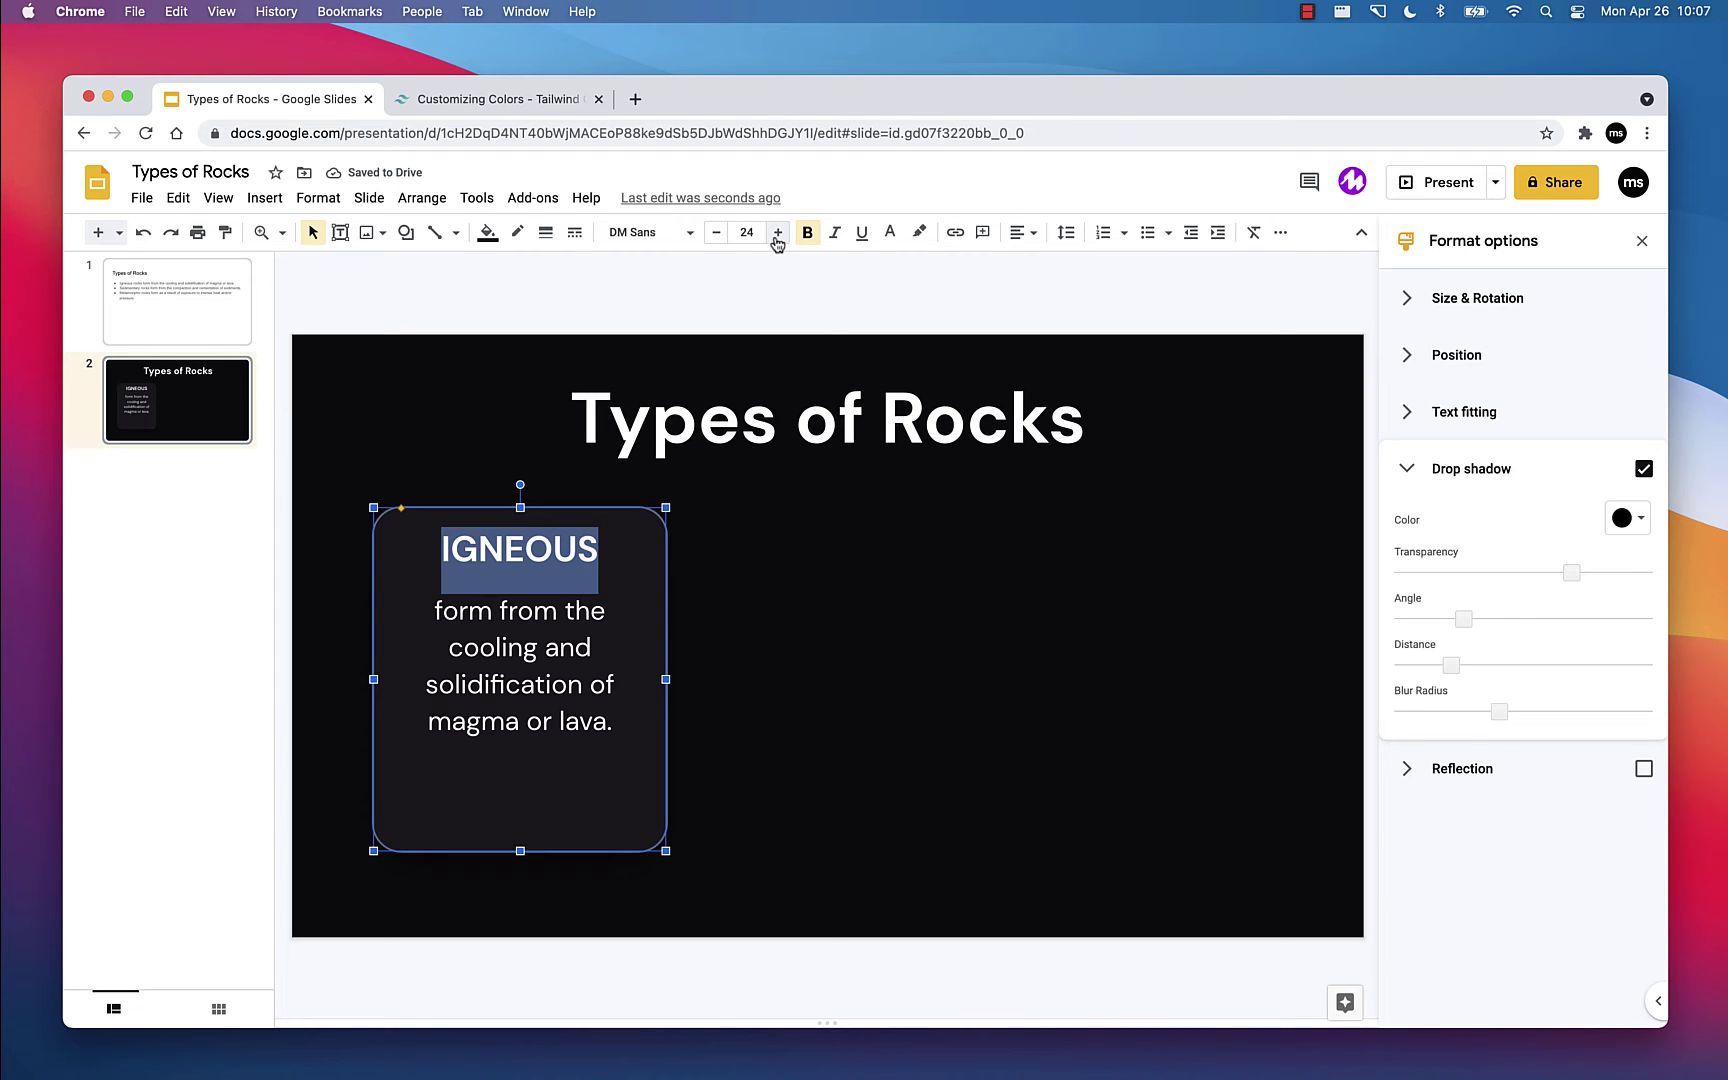
click(770, 715)
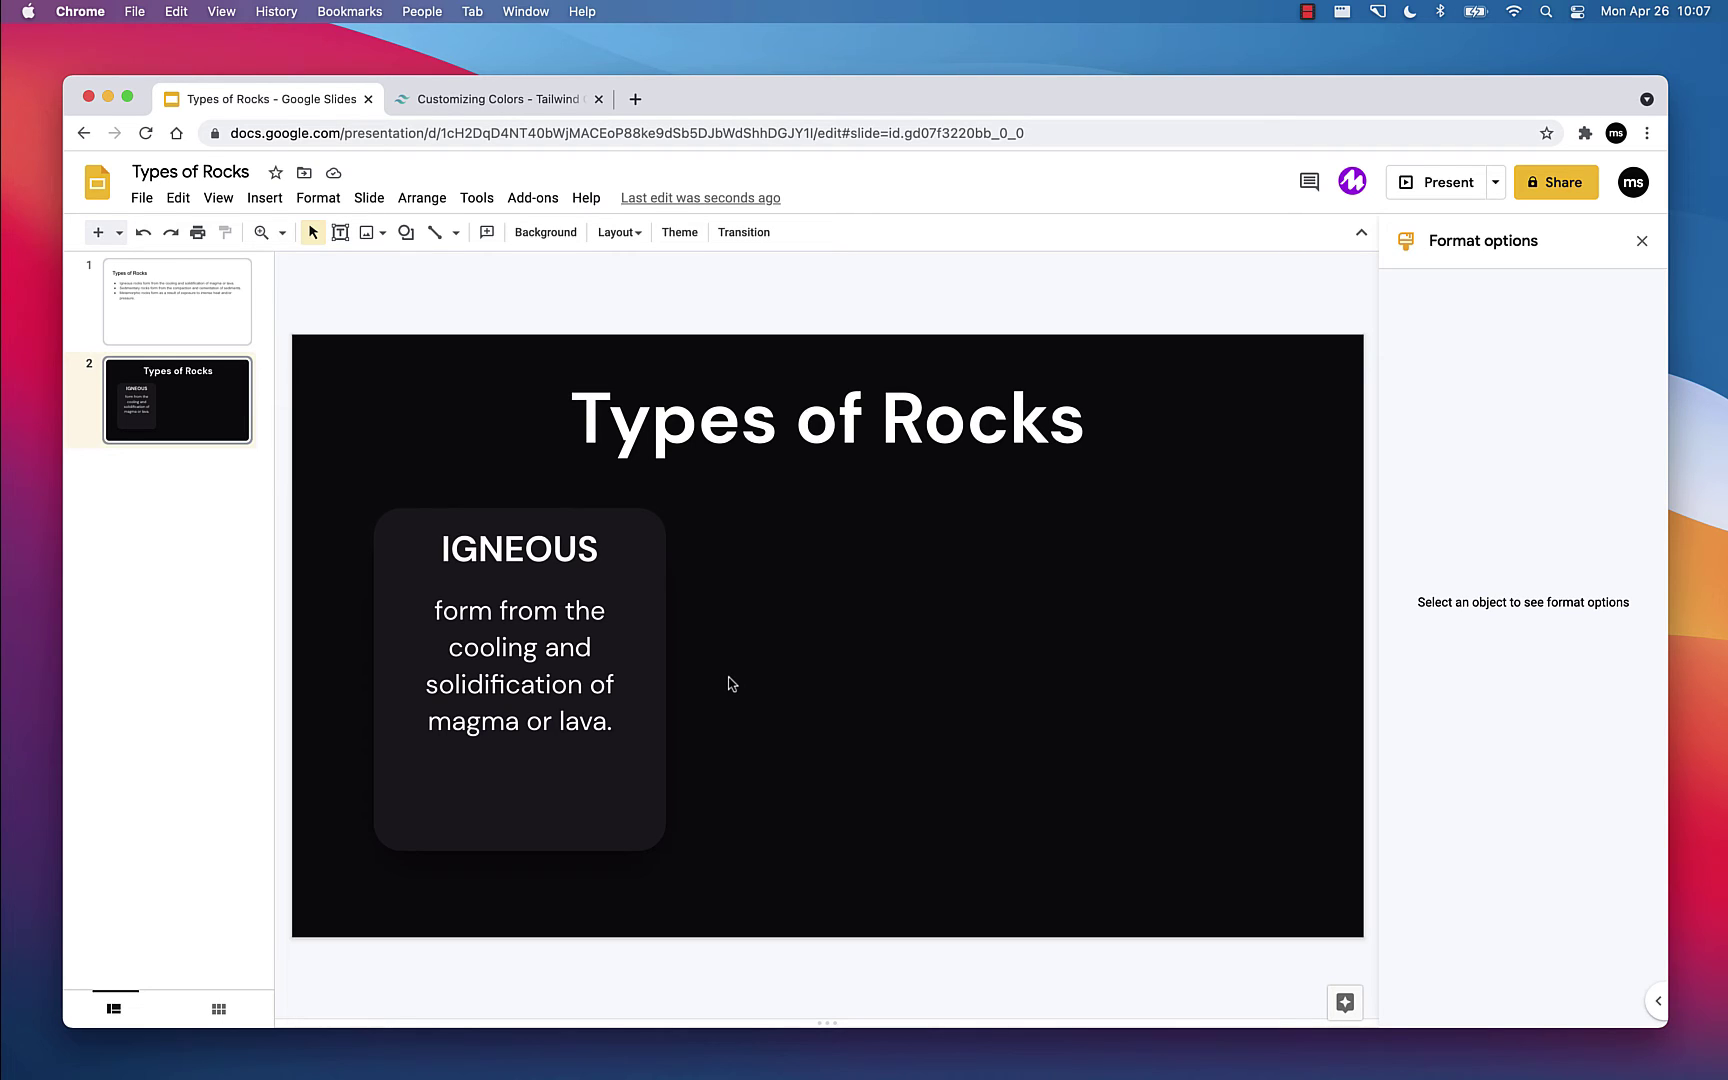
click(665, 685)
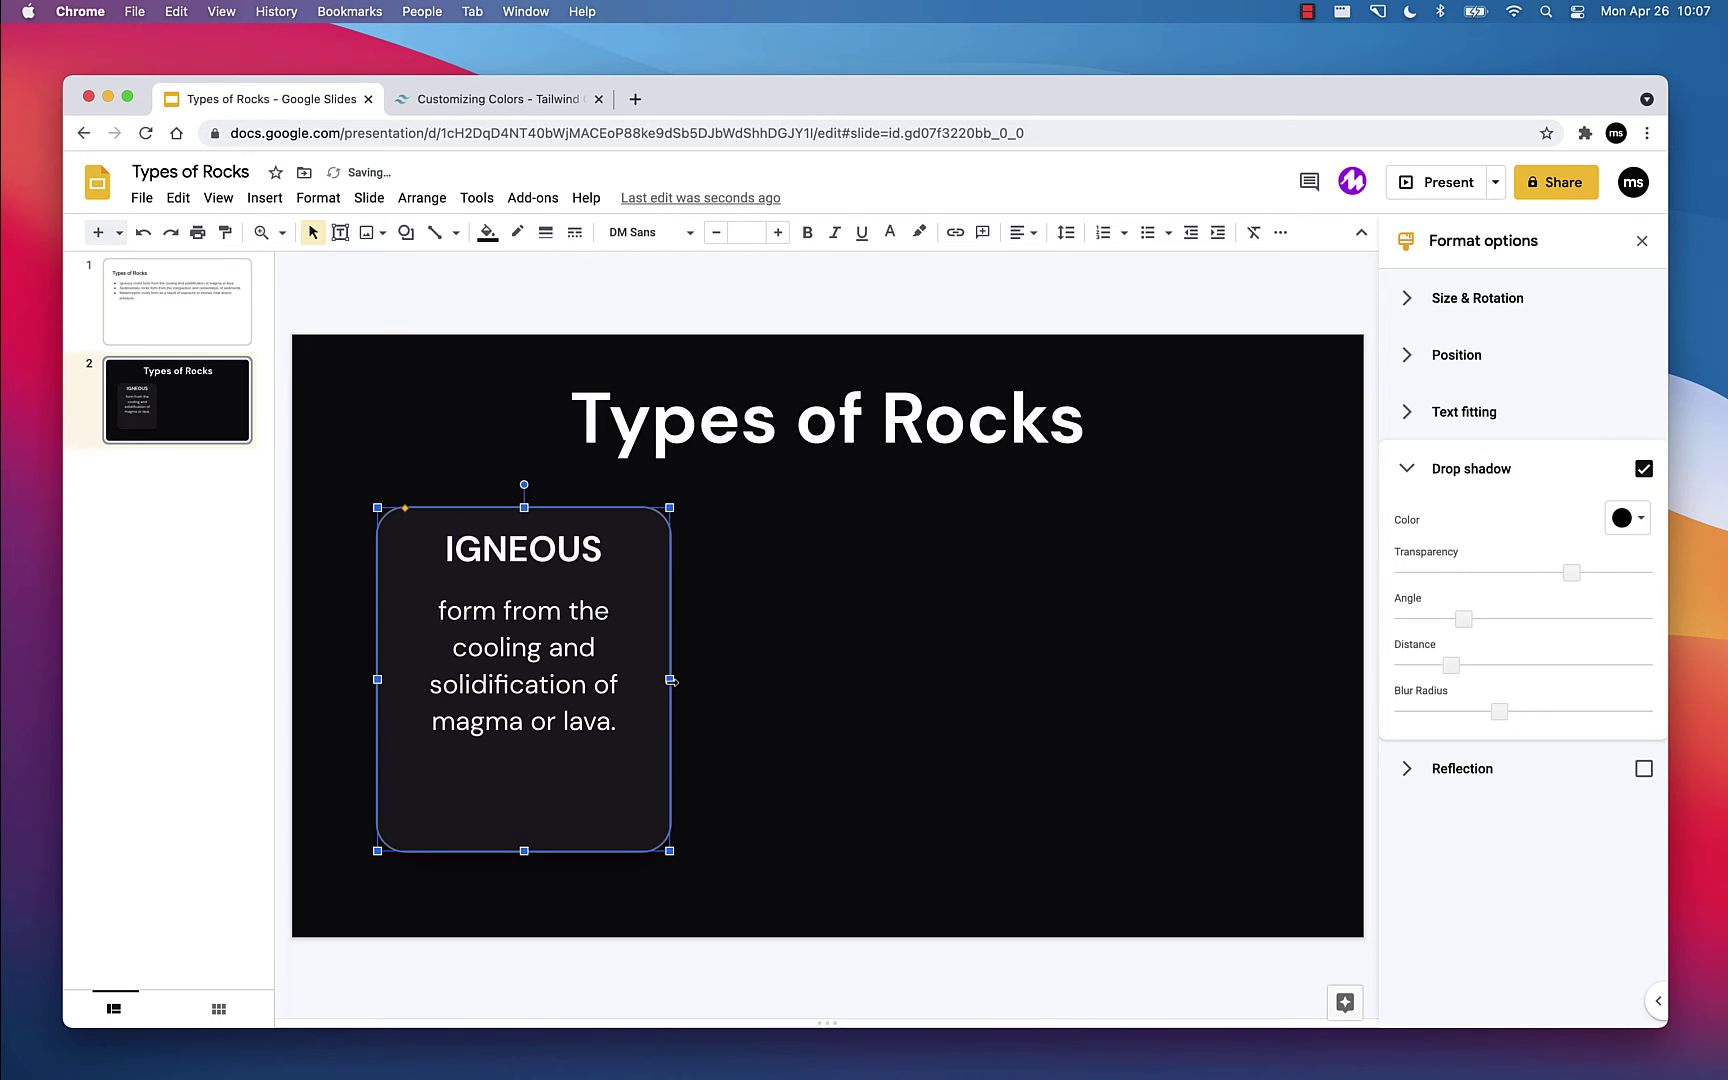
drag(666, 685, 694, 685)
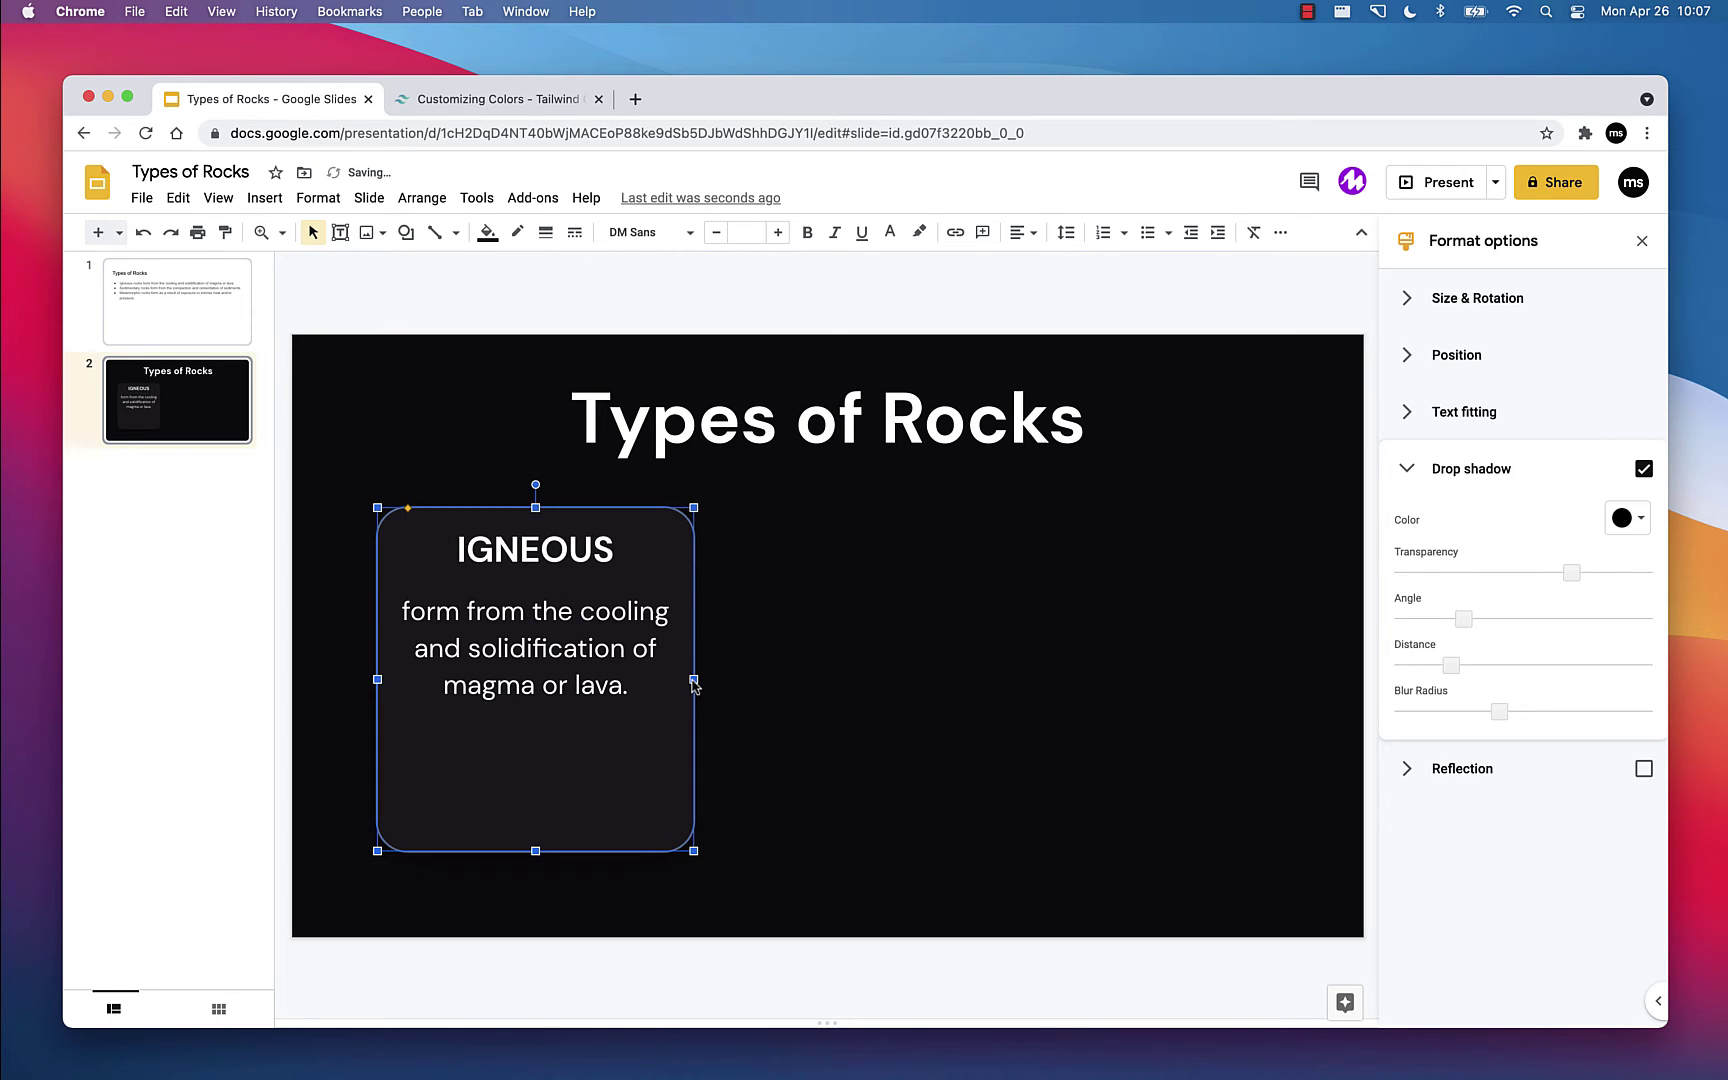
Step: Copy the 400 grey hex code A1A1AA from the Tailwind palette page
click(808, 728)
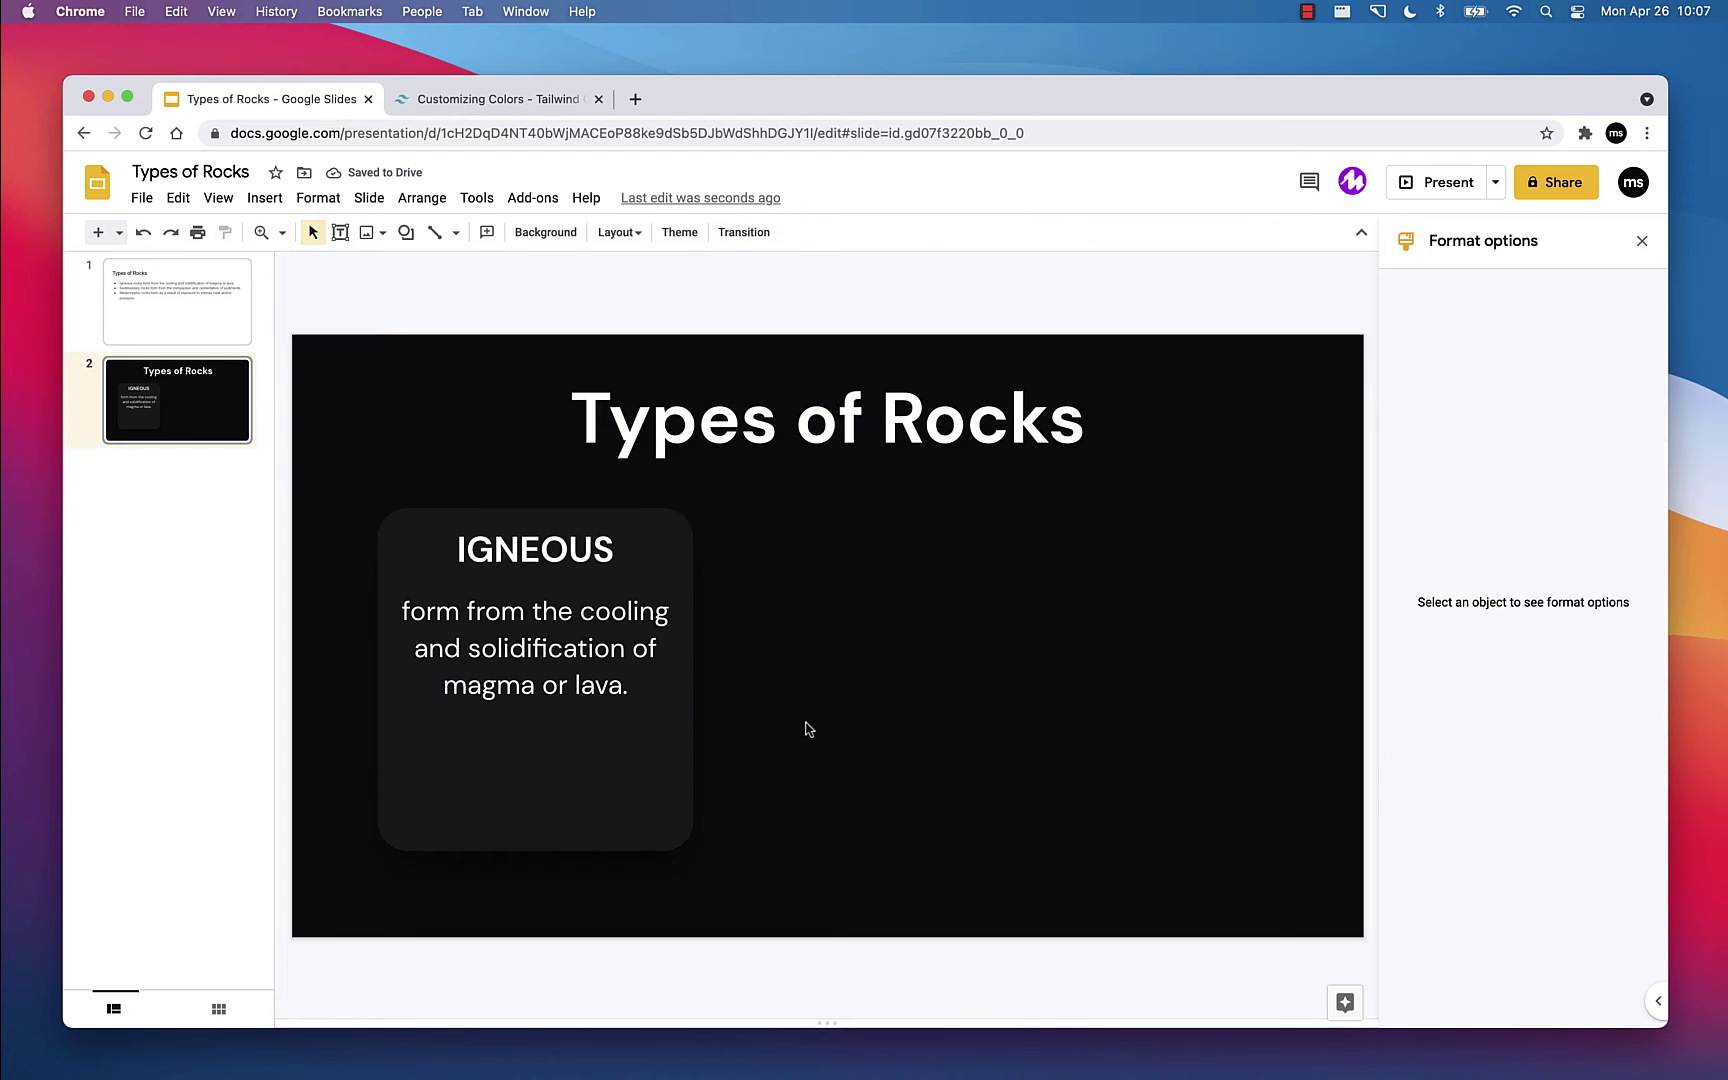
triple_click(560, 668)
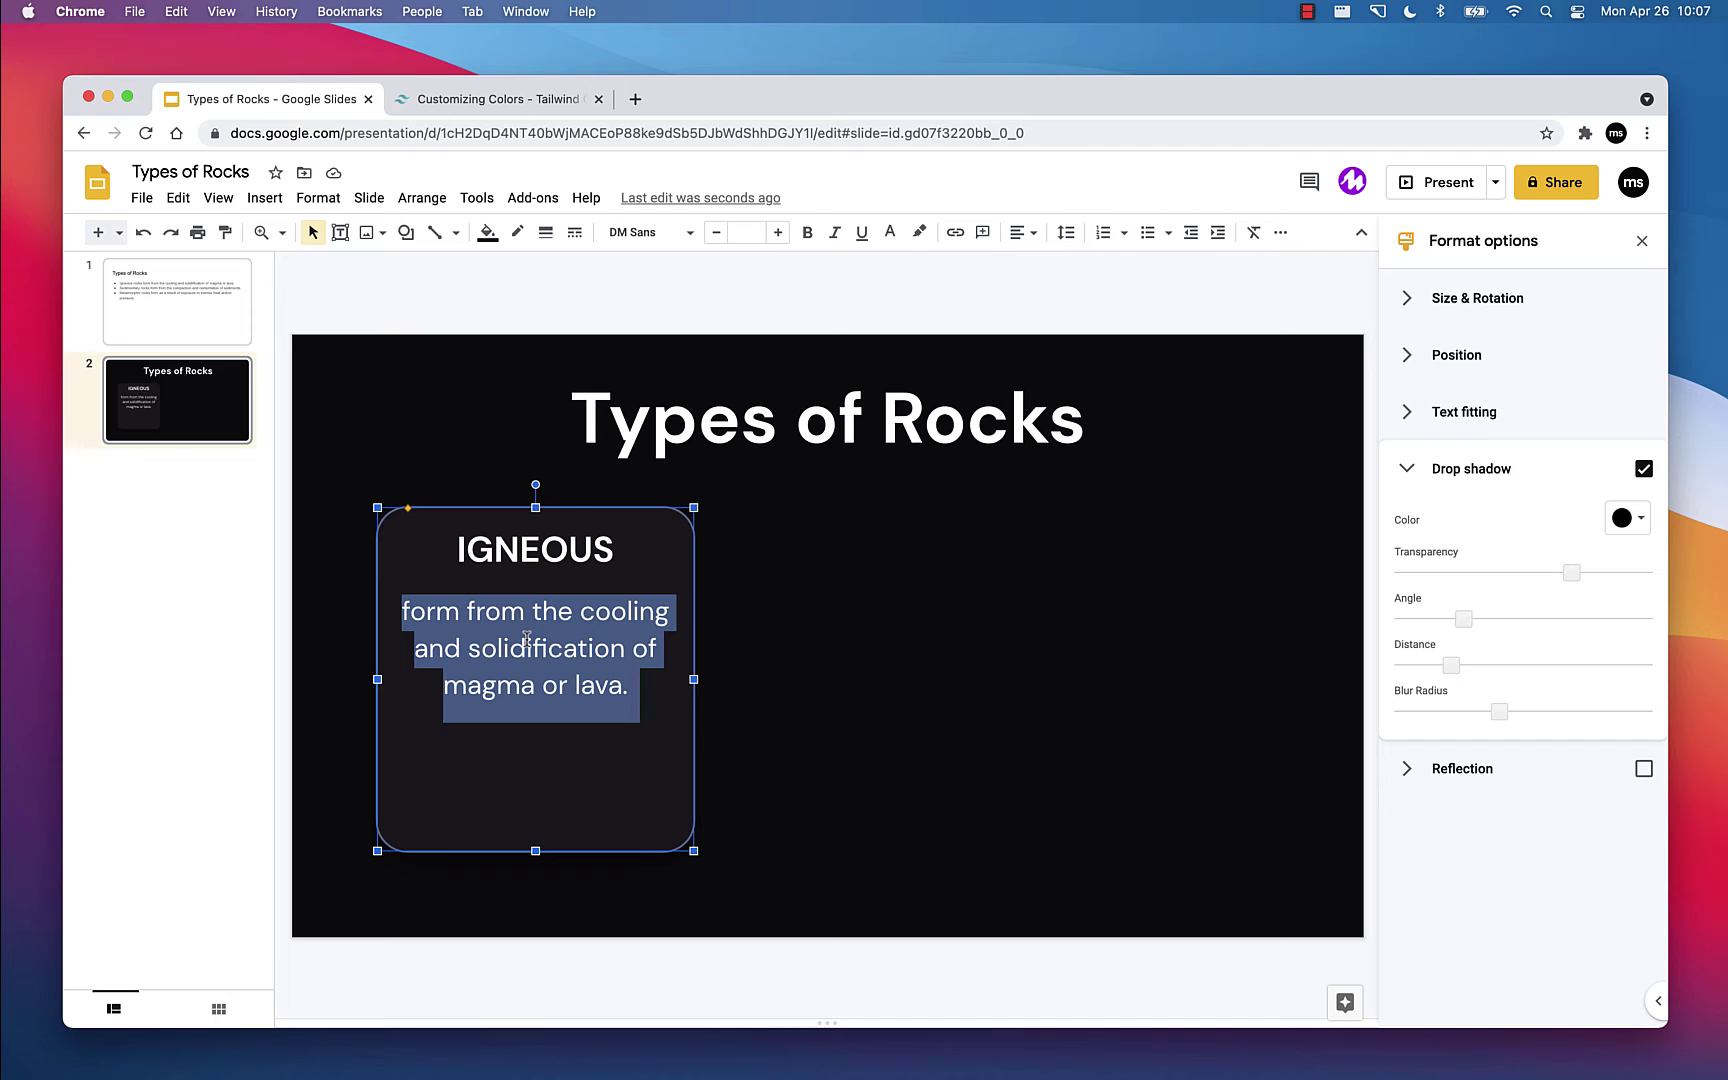
click(853, 641)
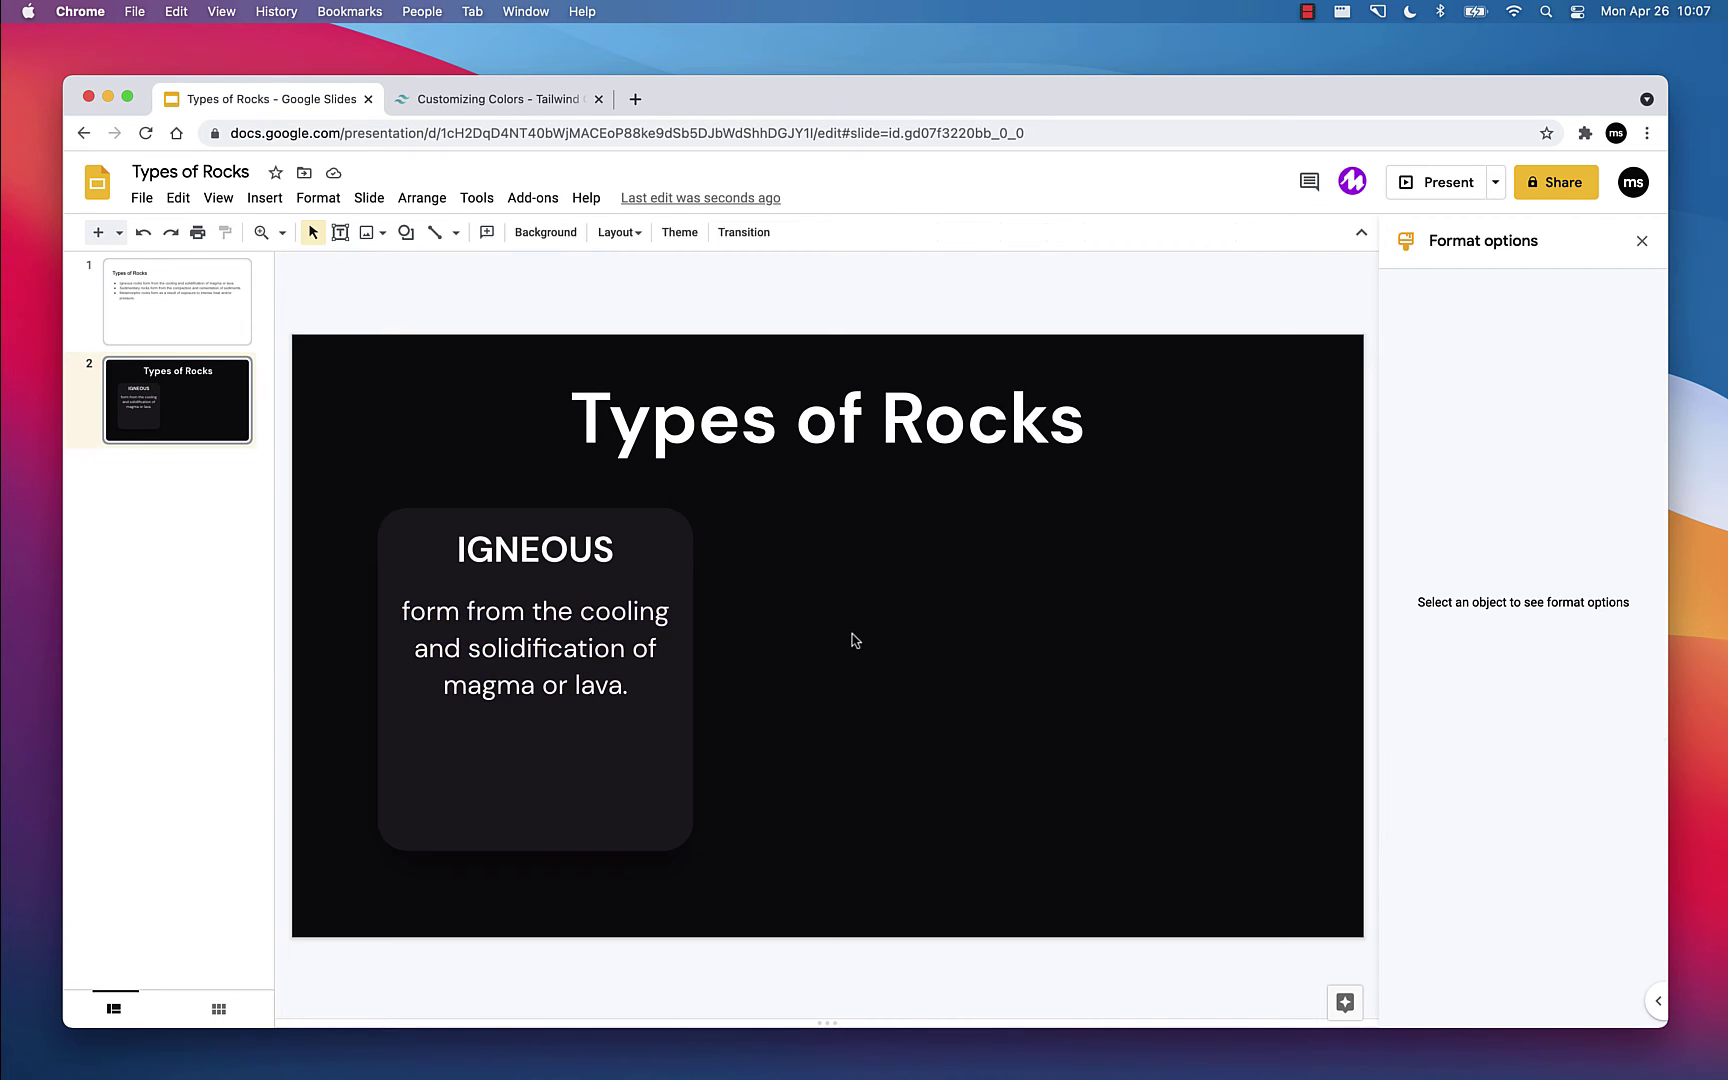
double_click(575, 653)
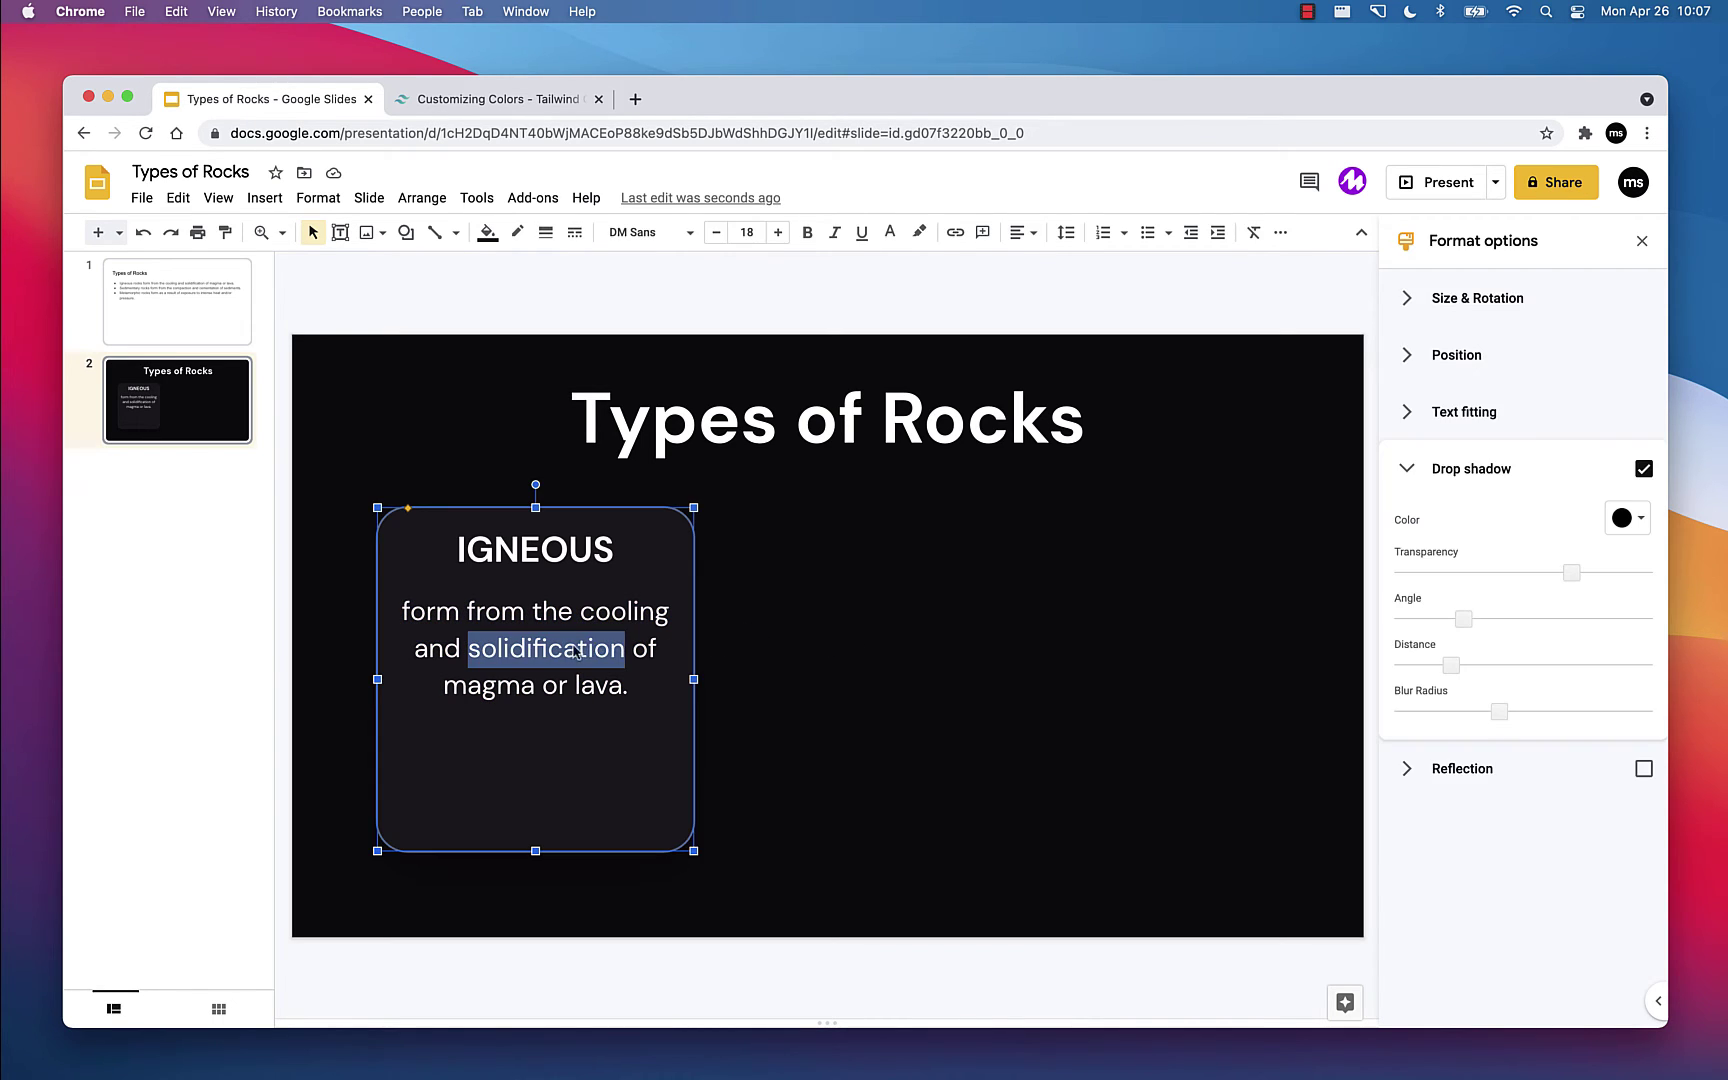
click(857, 627)
click(480, 104)
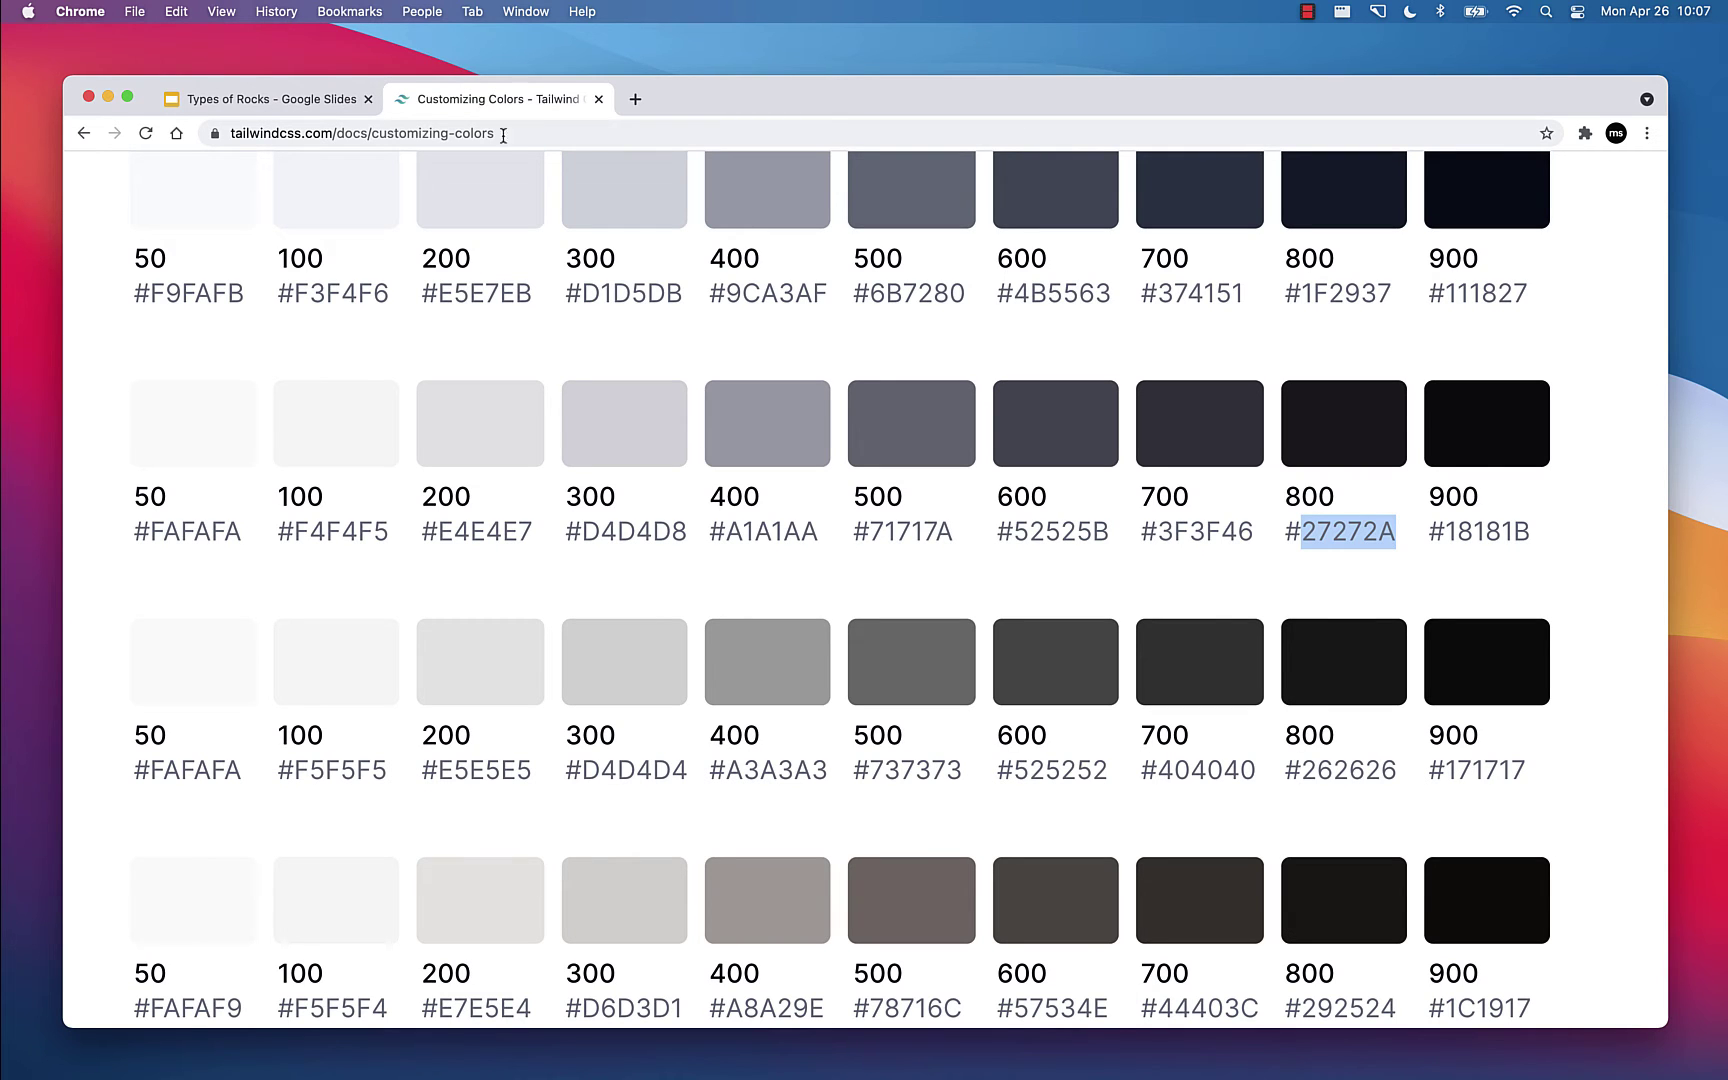
double_click(775, 531)
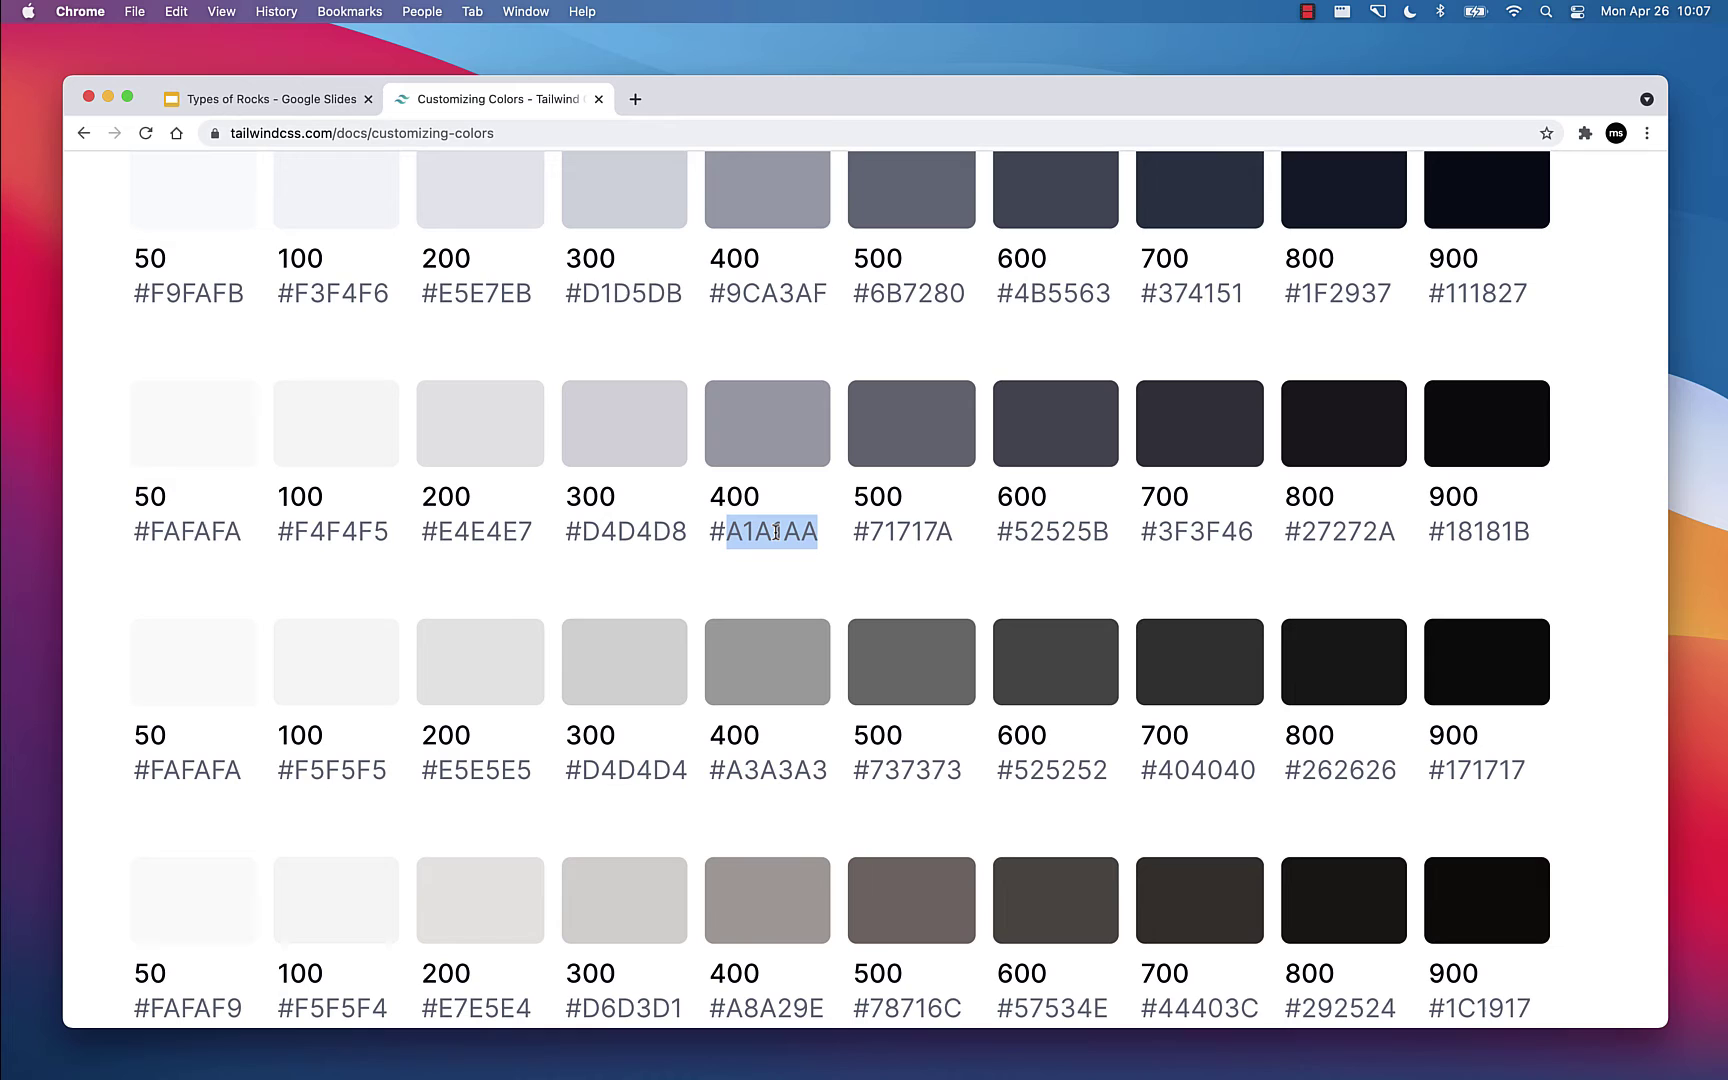
key(super+c)
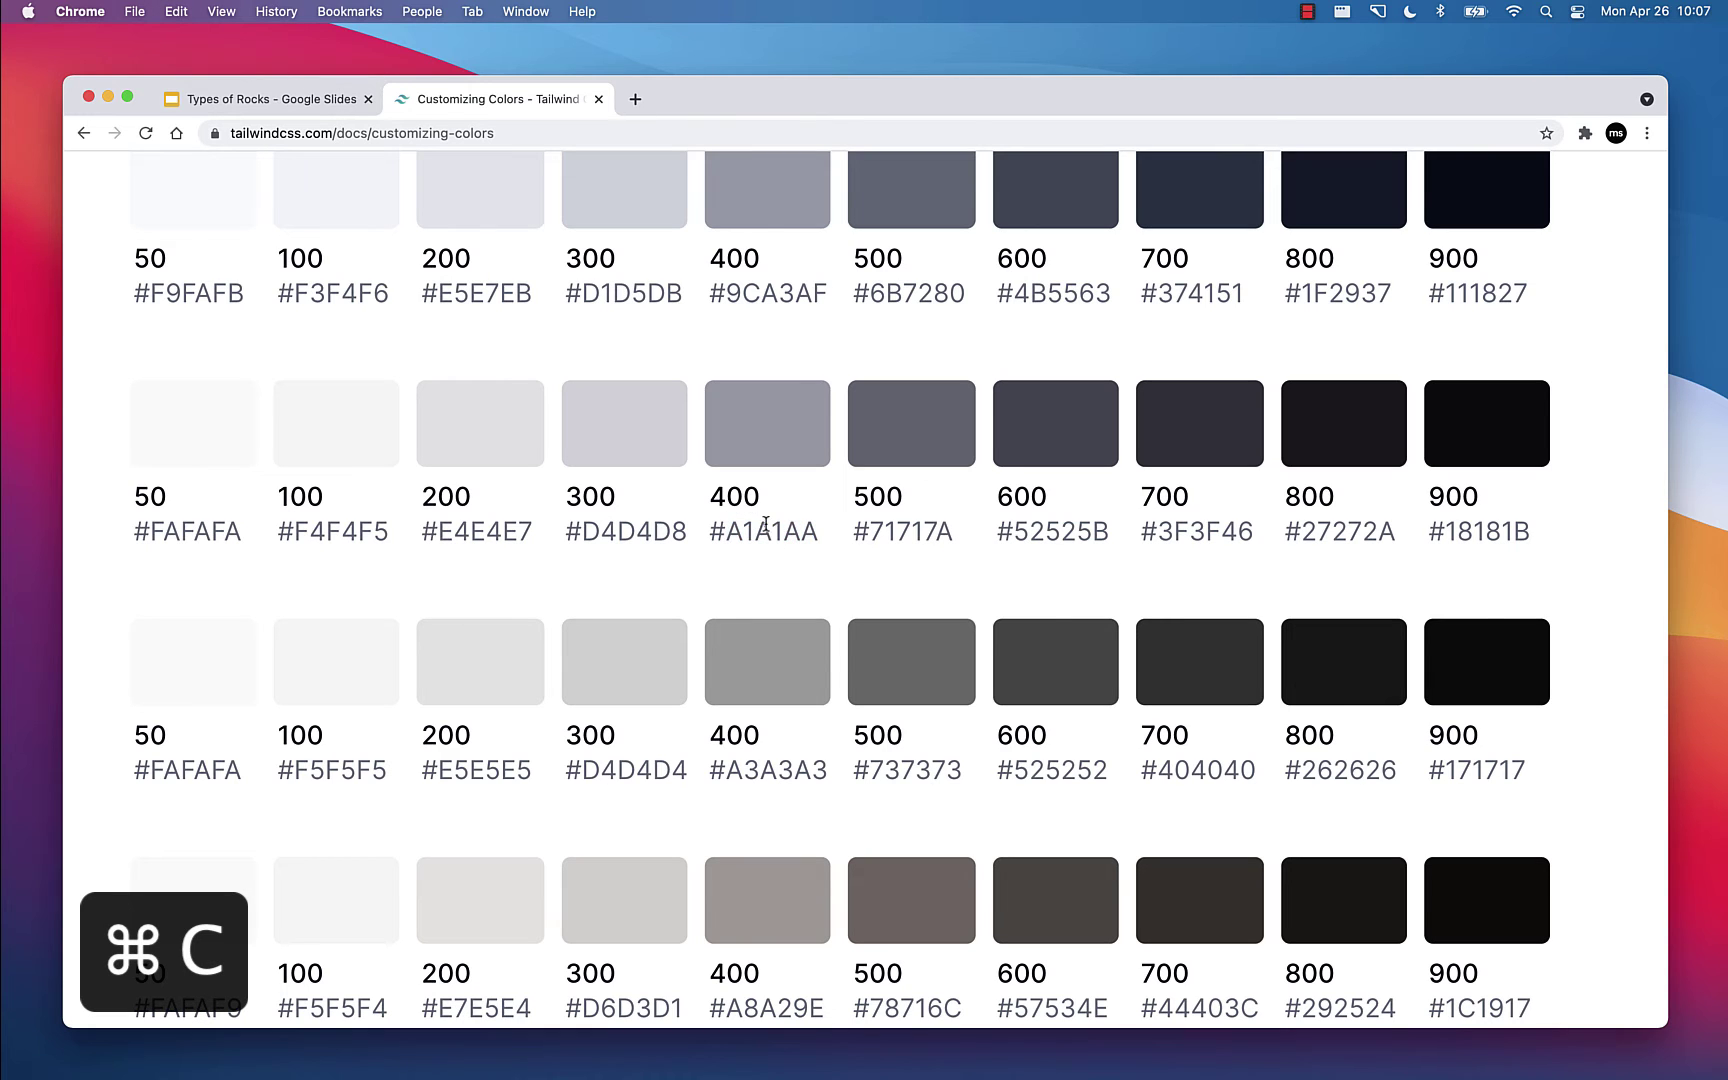
click(289, 105)
Step: Colour the IGNEOUS card's description paragraph custom grey A1A1AA
triple_click(494, 688)
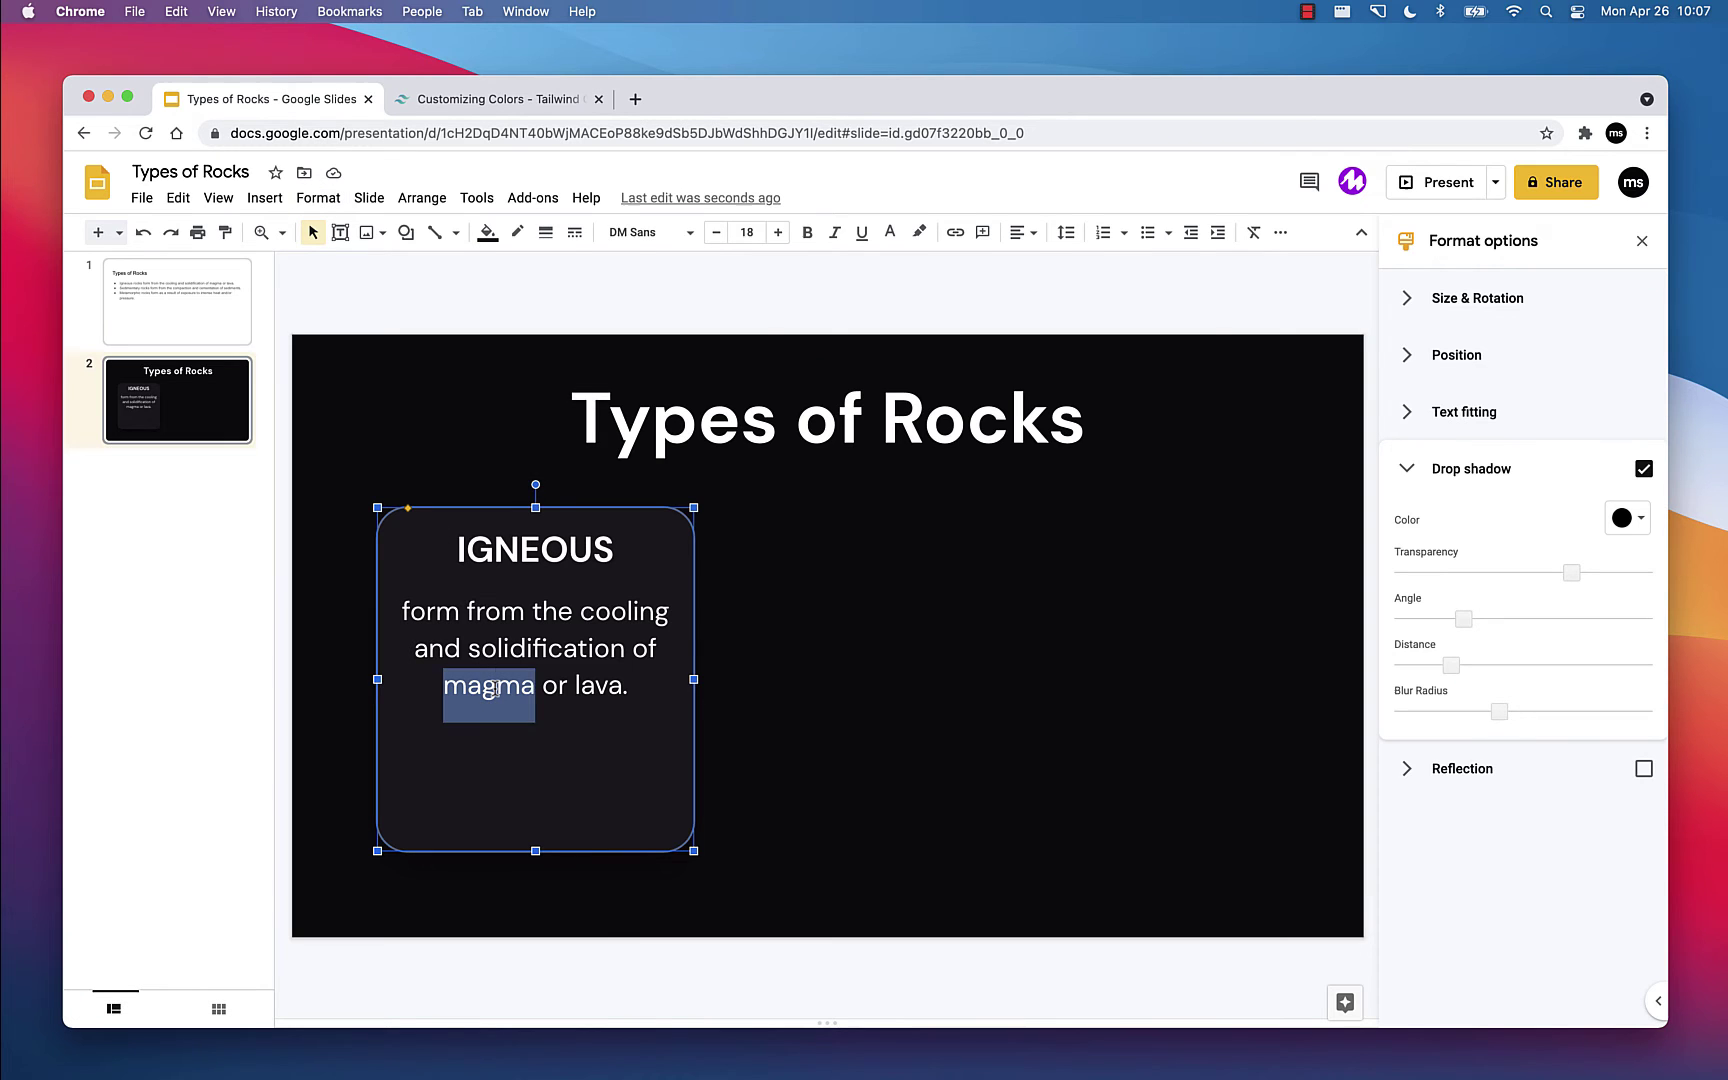
click(890, 233)
click(903, 329)
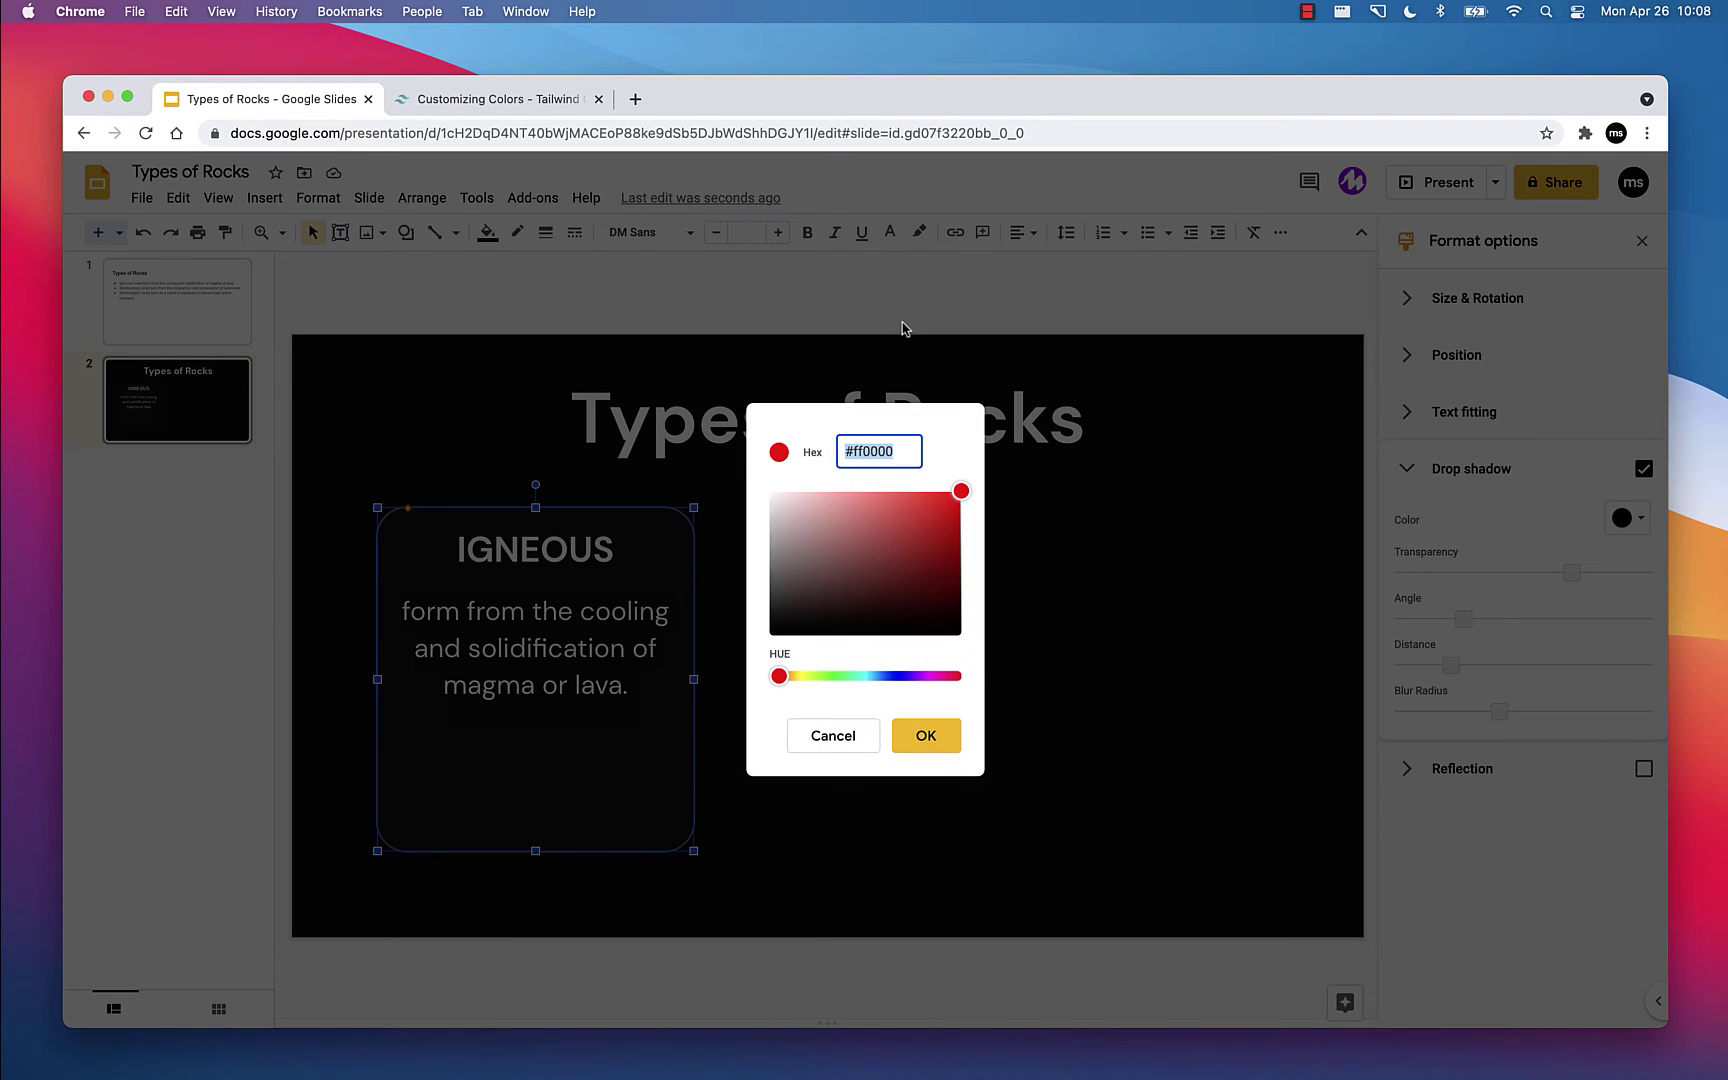
key(super+v)
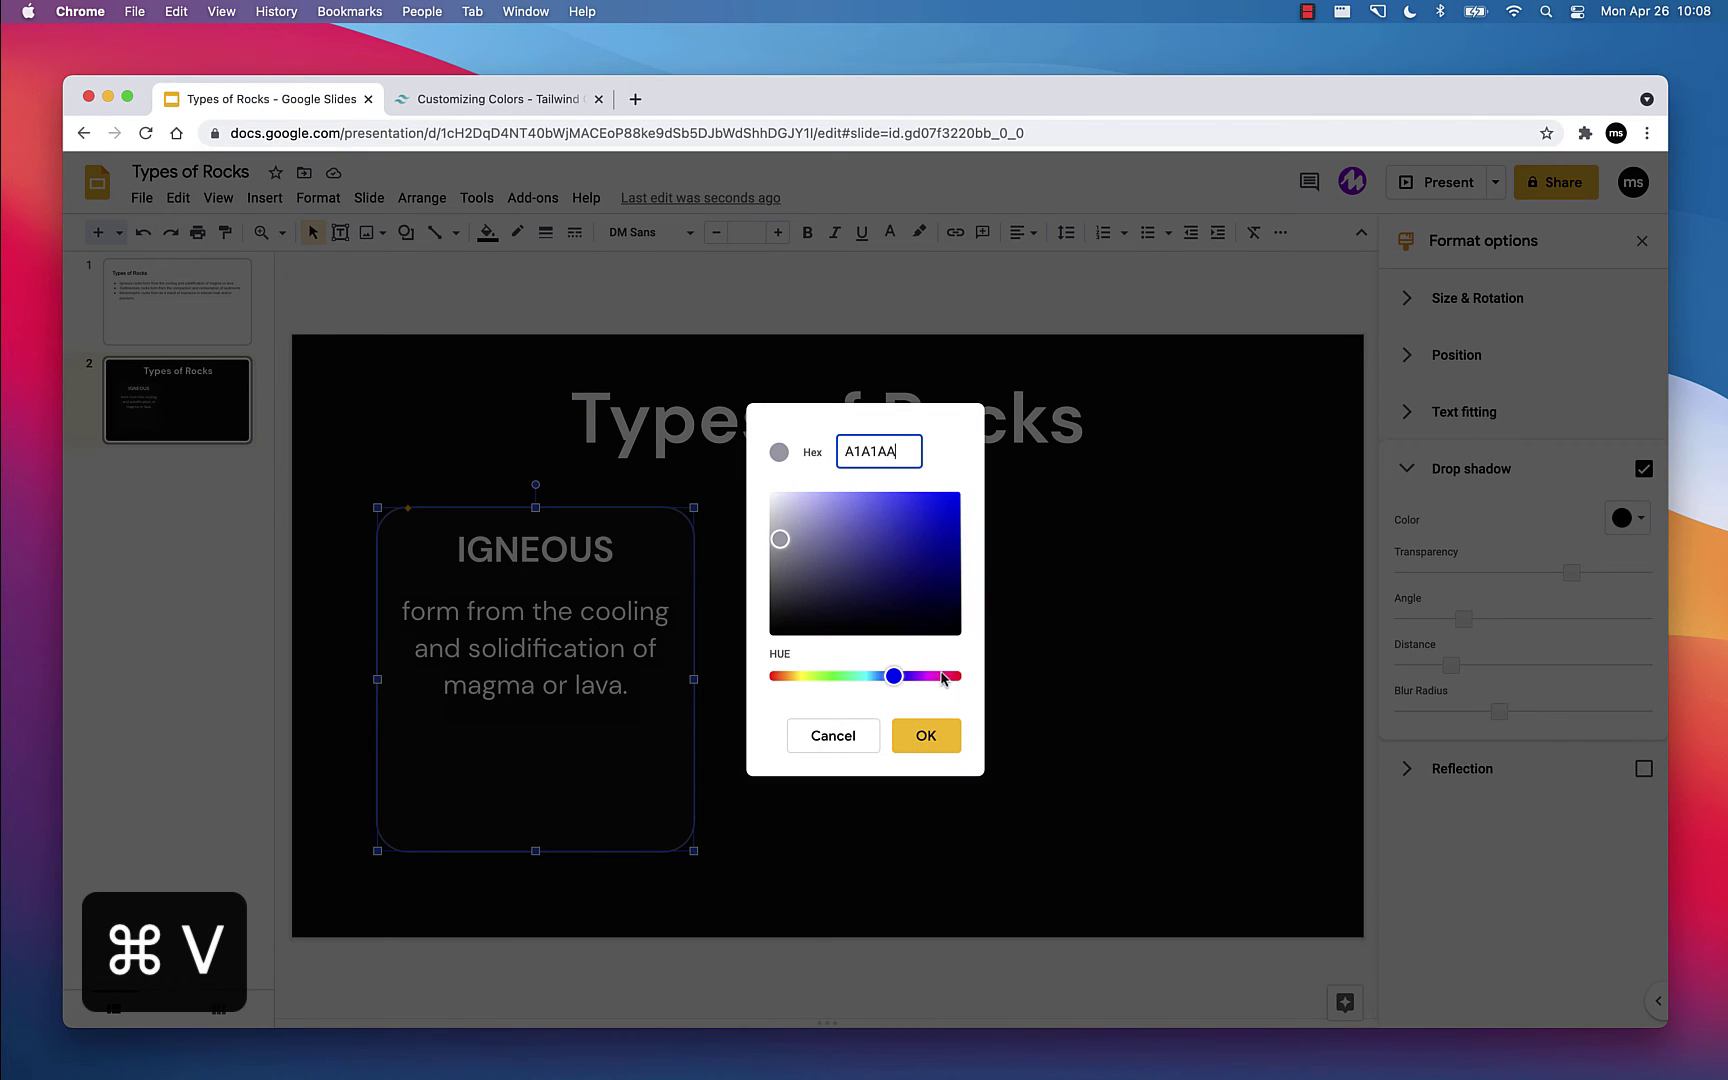
click(945, 738)
click(870, 757)
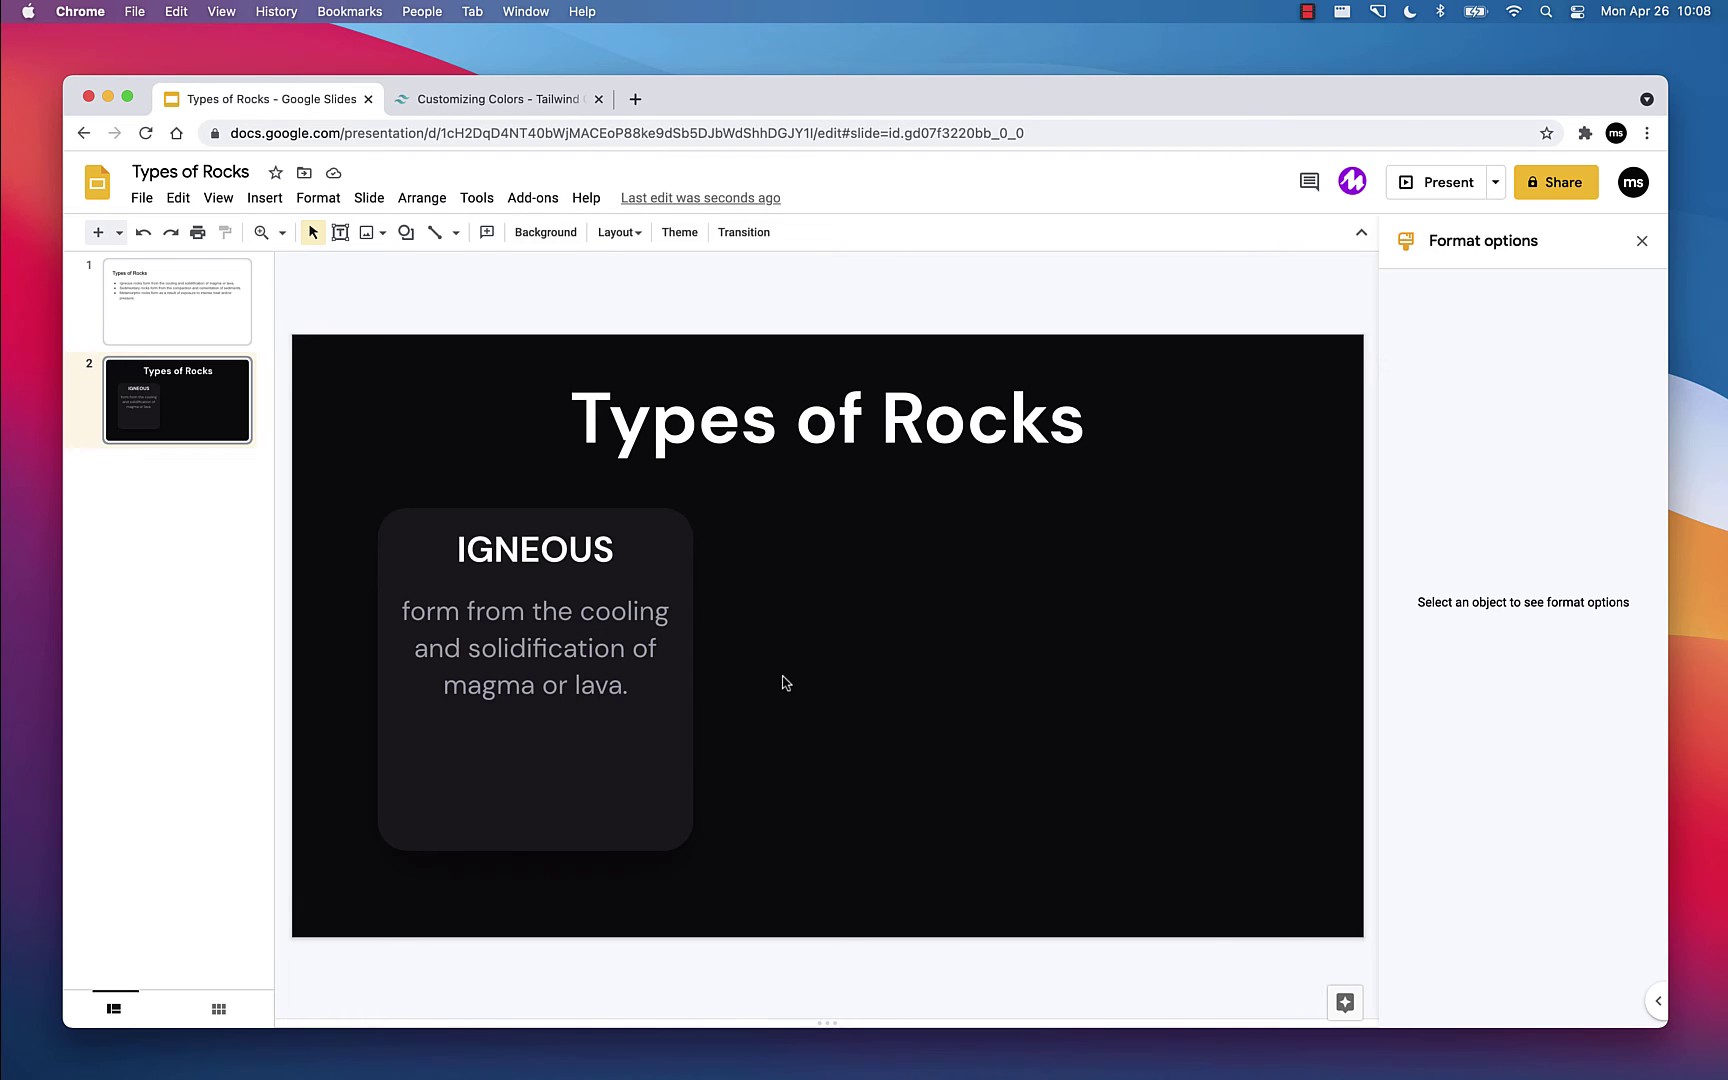
Step: Set the card's top text padding to 0.4 in and change its left and right padding
click(657, 701)
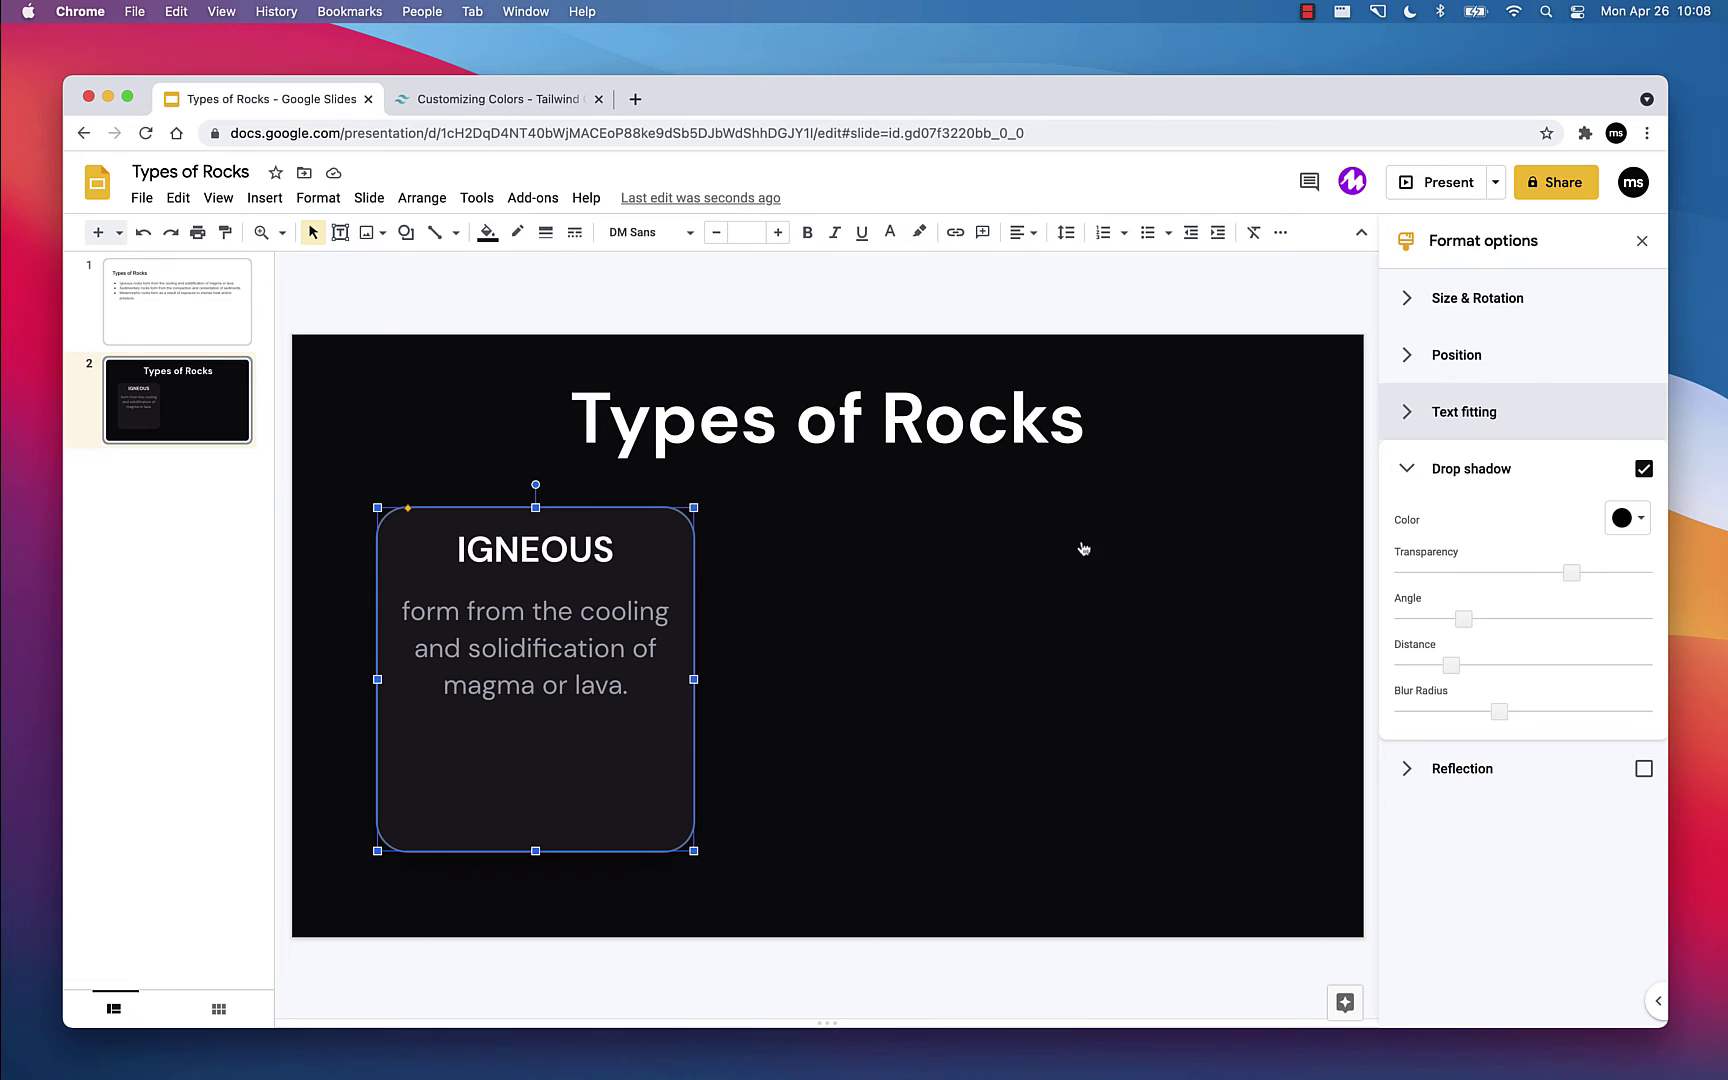
click(1408, 414)
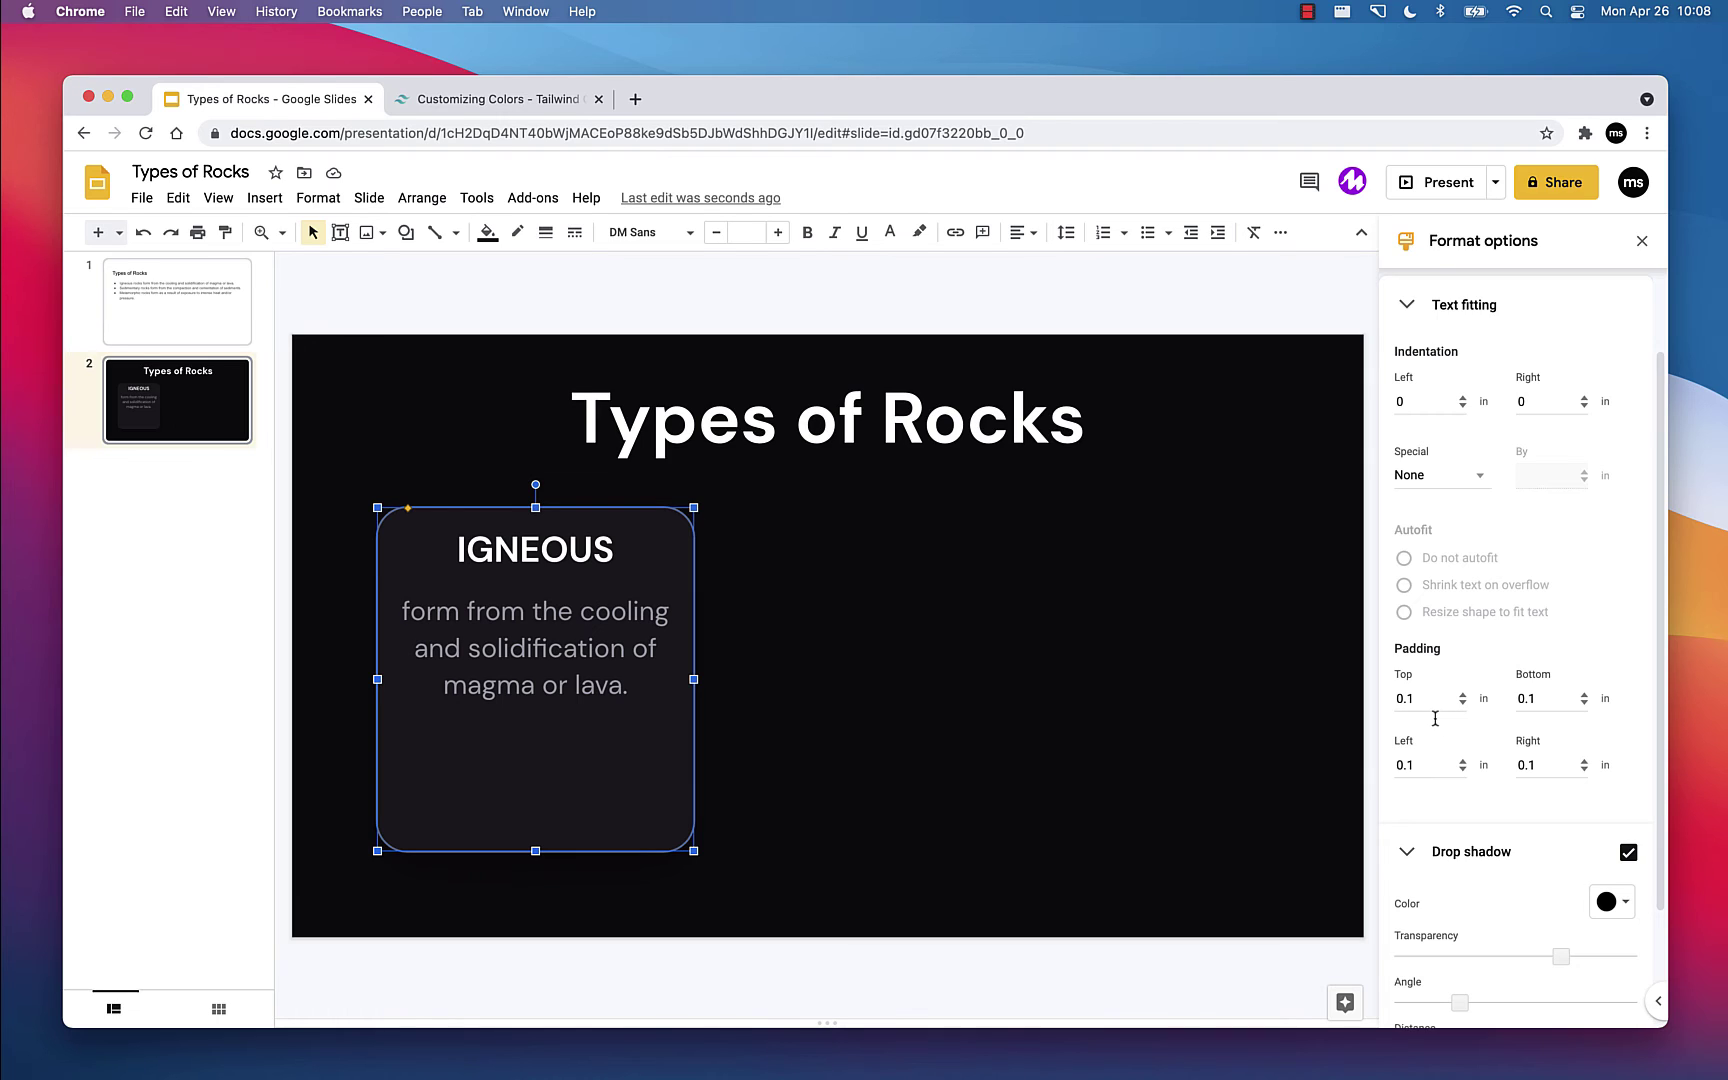
click(1427, 705)
text(4)
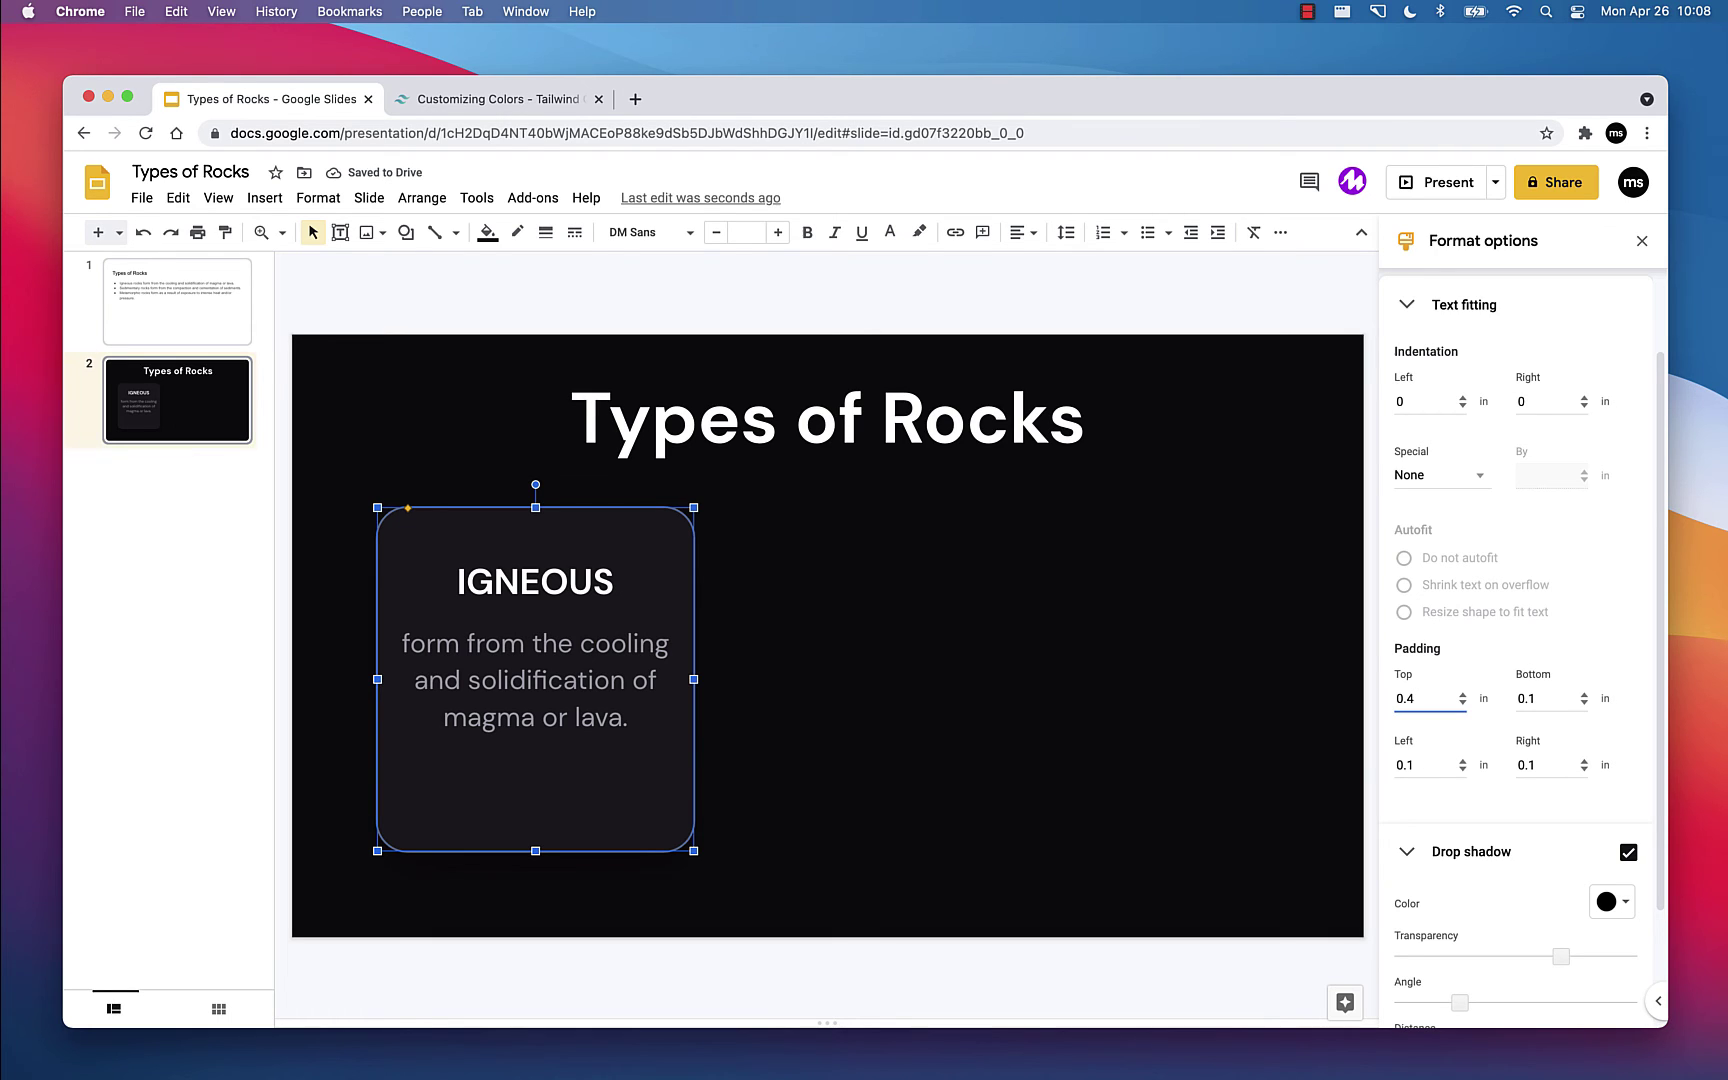
click(1427, 765)
text(5)
key(Tab)
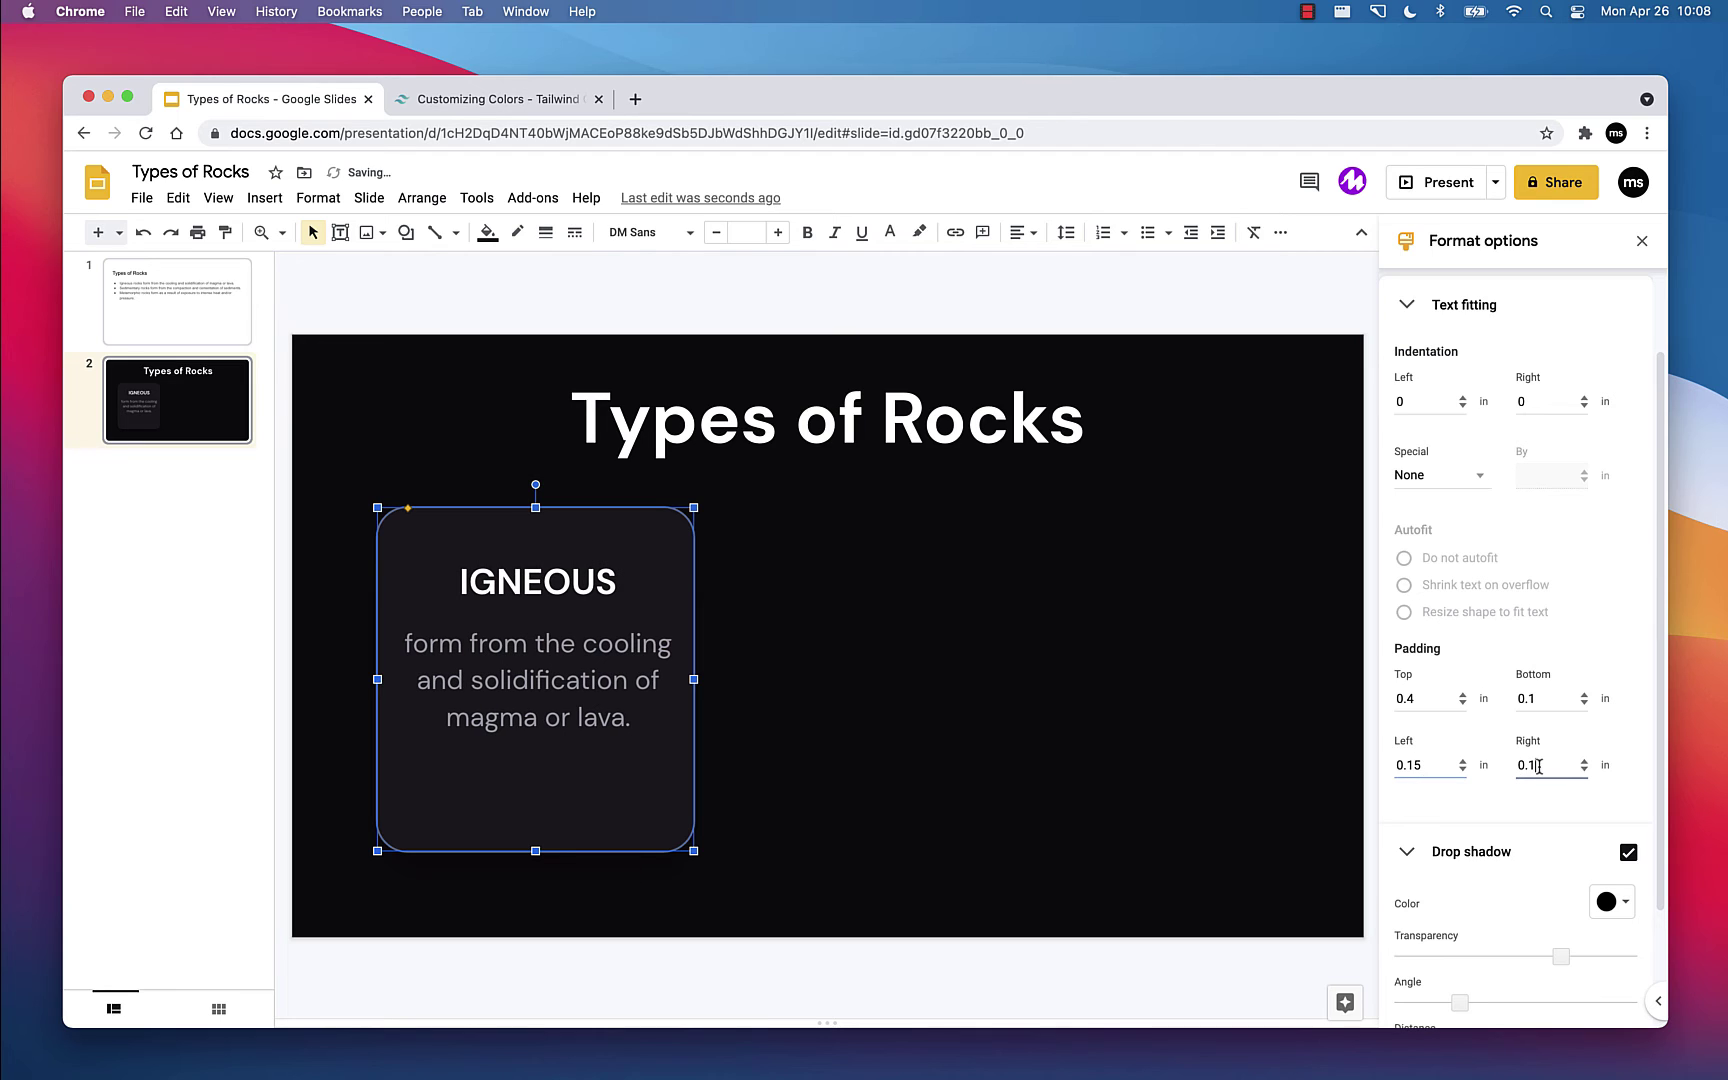
text(5)
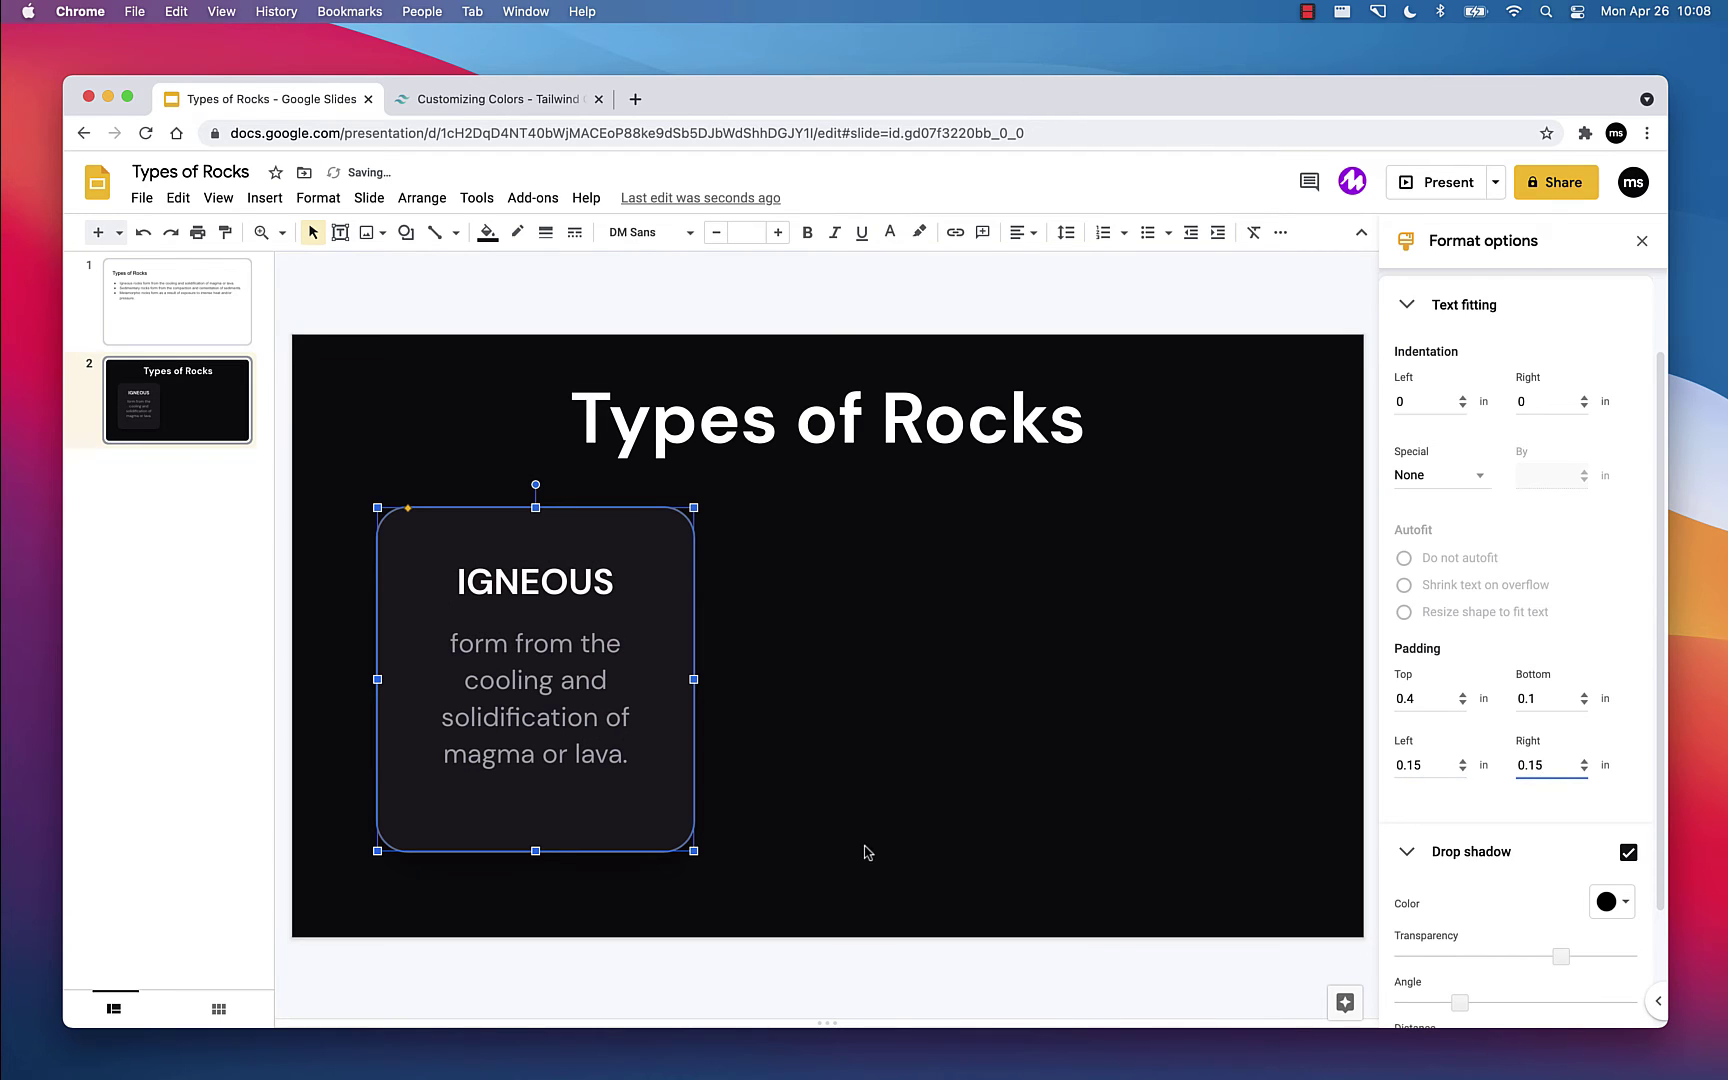
click(865, 851)
Step: Shrink the description text one size and readjust the card's height
triple_click(538, 731)
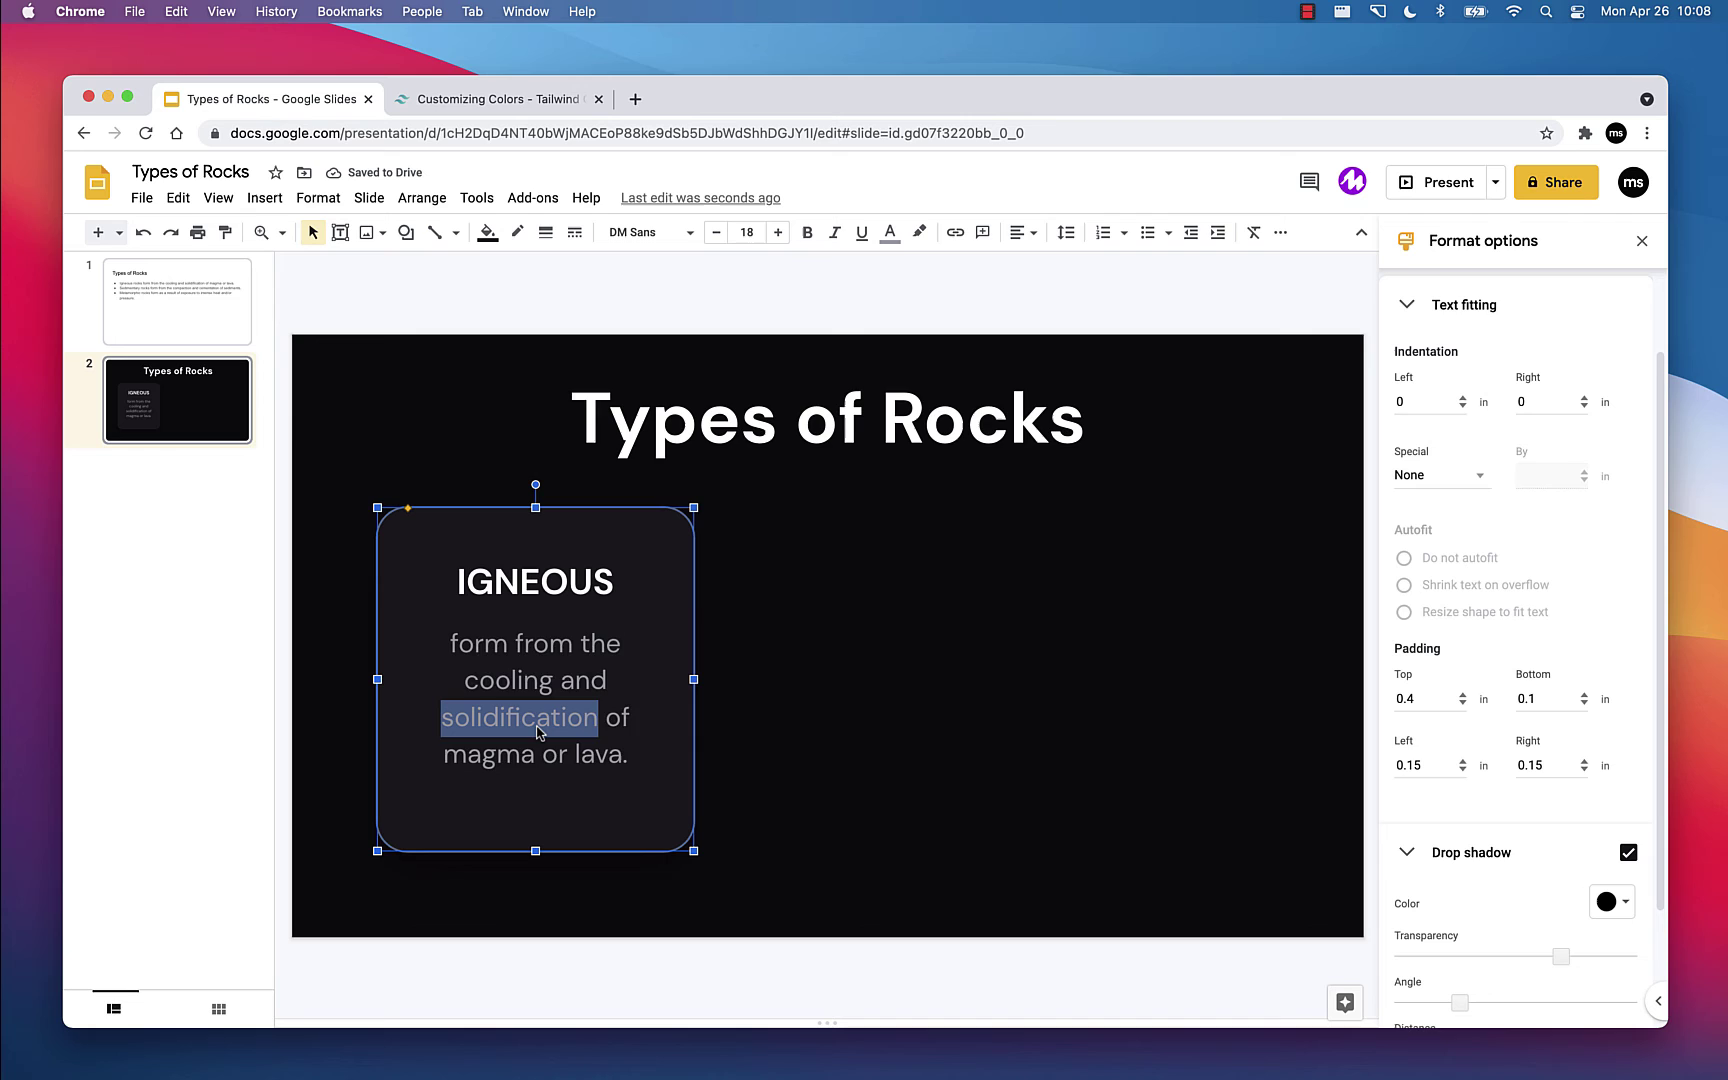
click(713, 235)
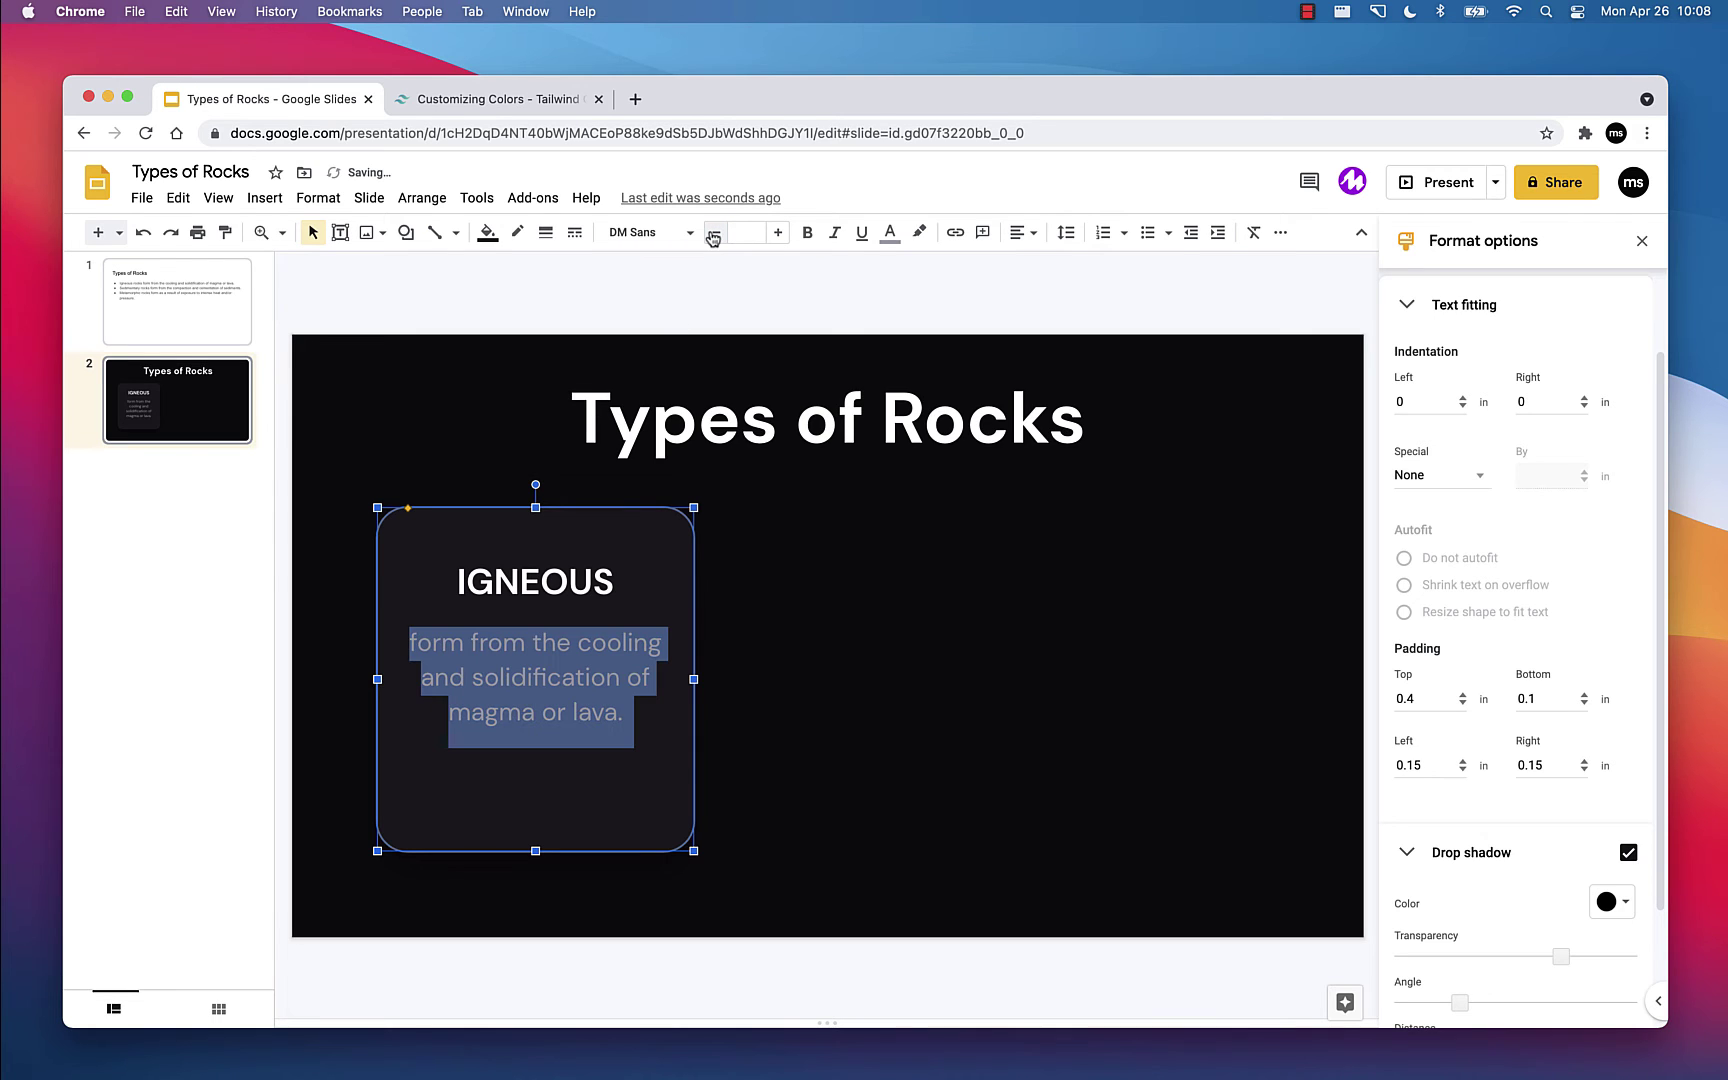
click(919, 733)
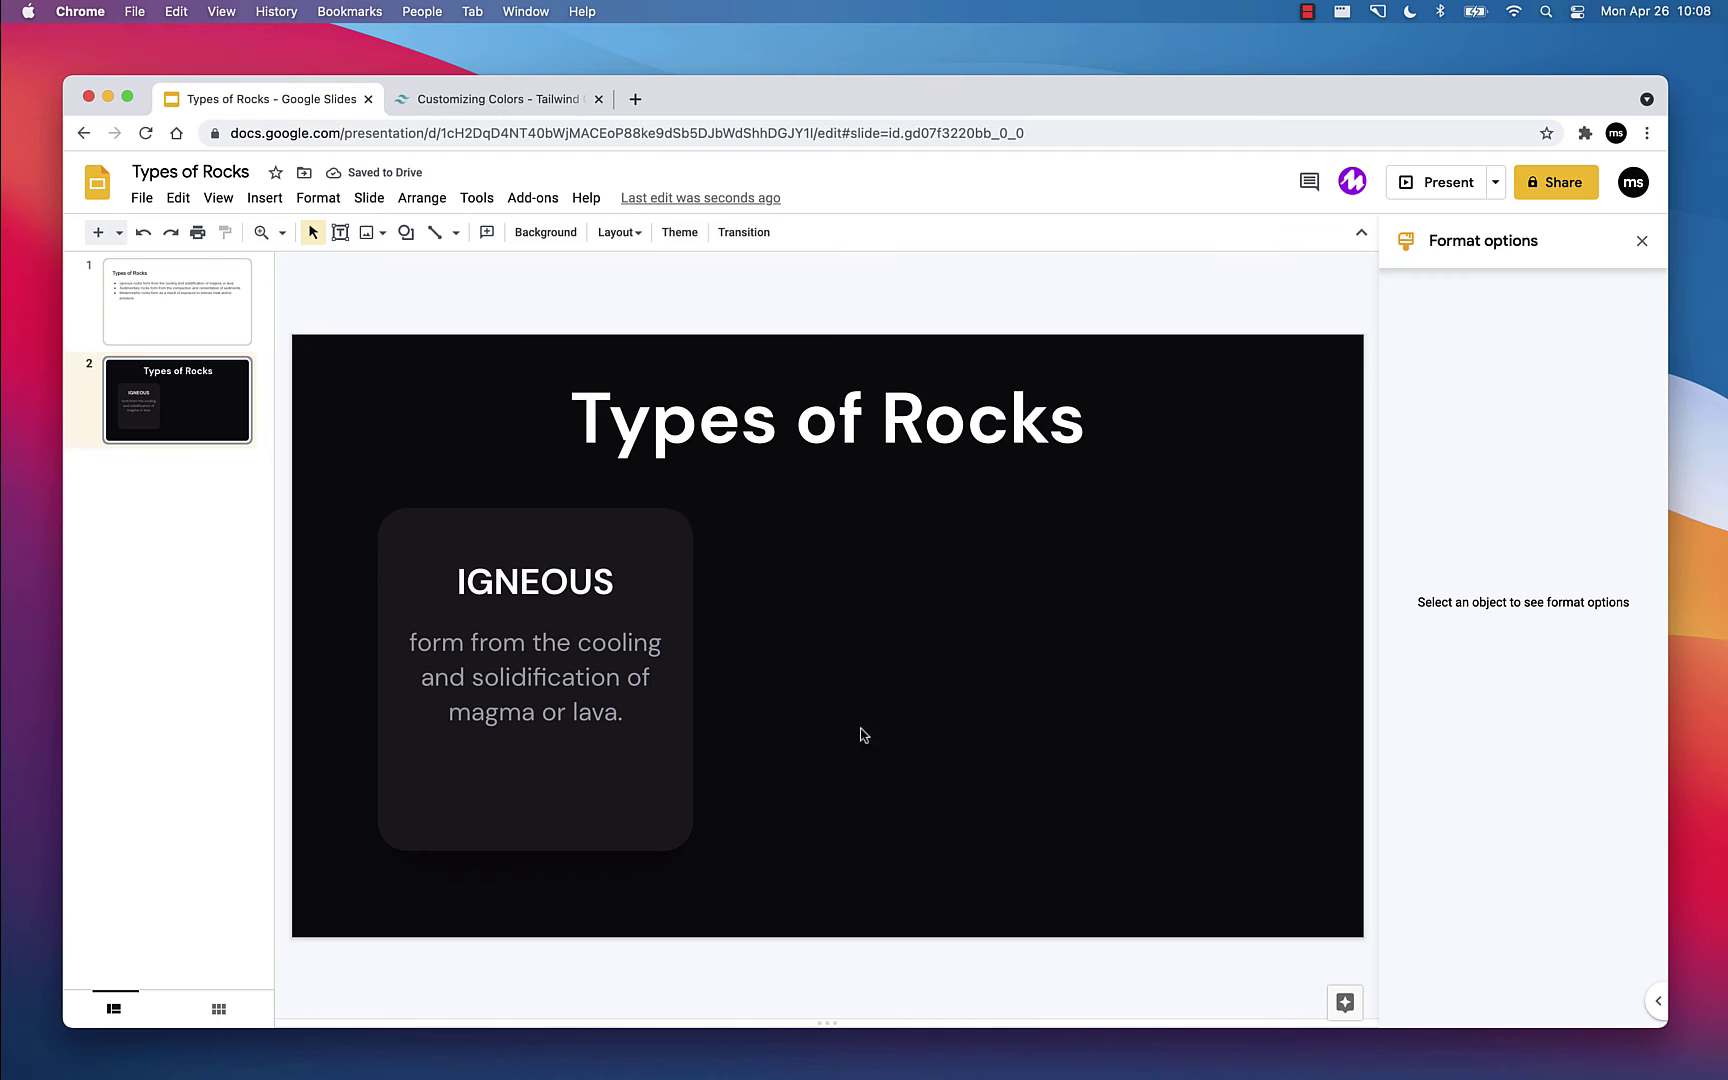
click(535, 850)
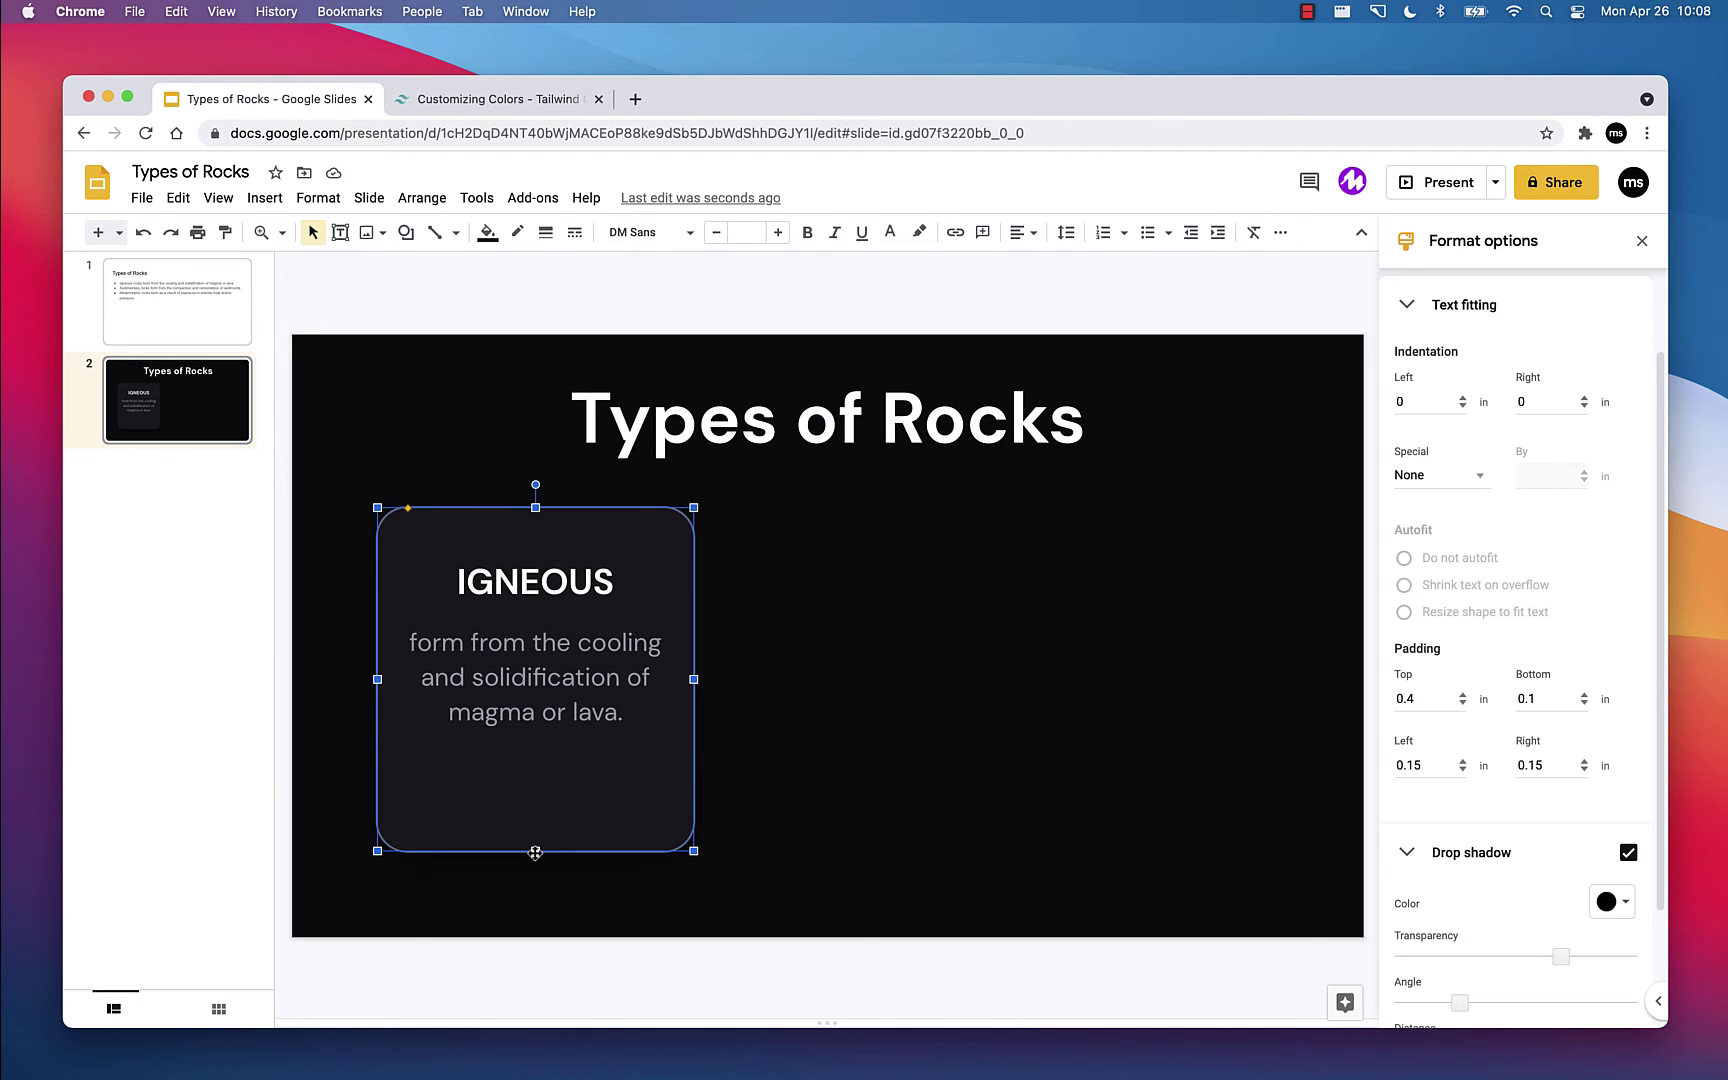
drag(535, 851, 536, 808)
click(813, 797)
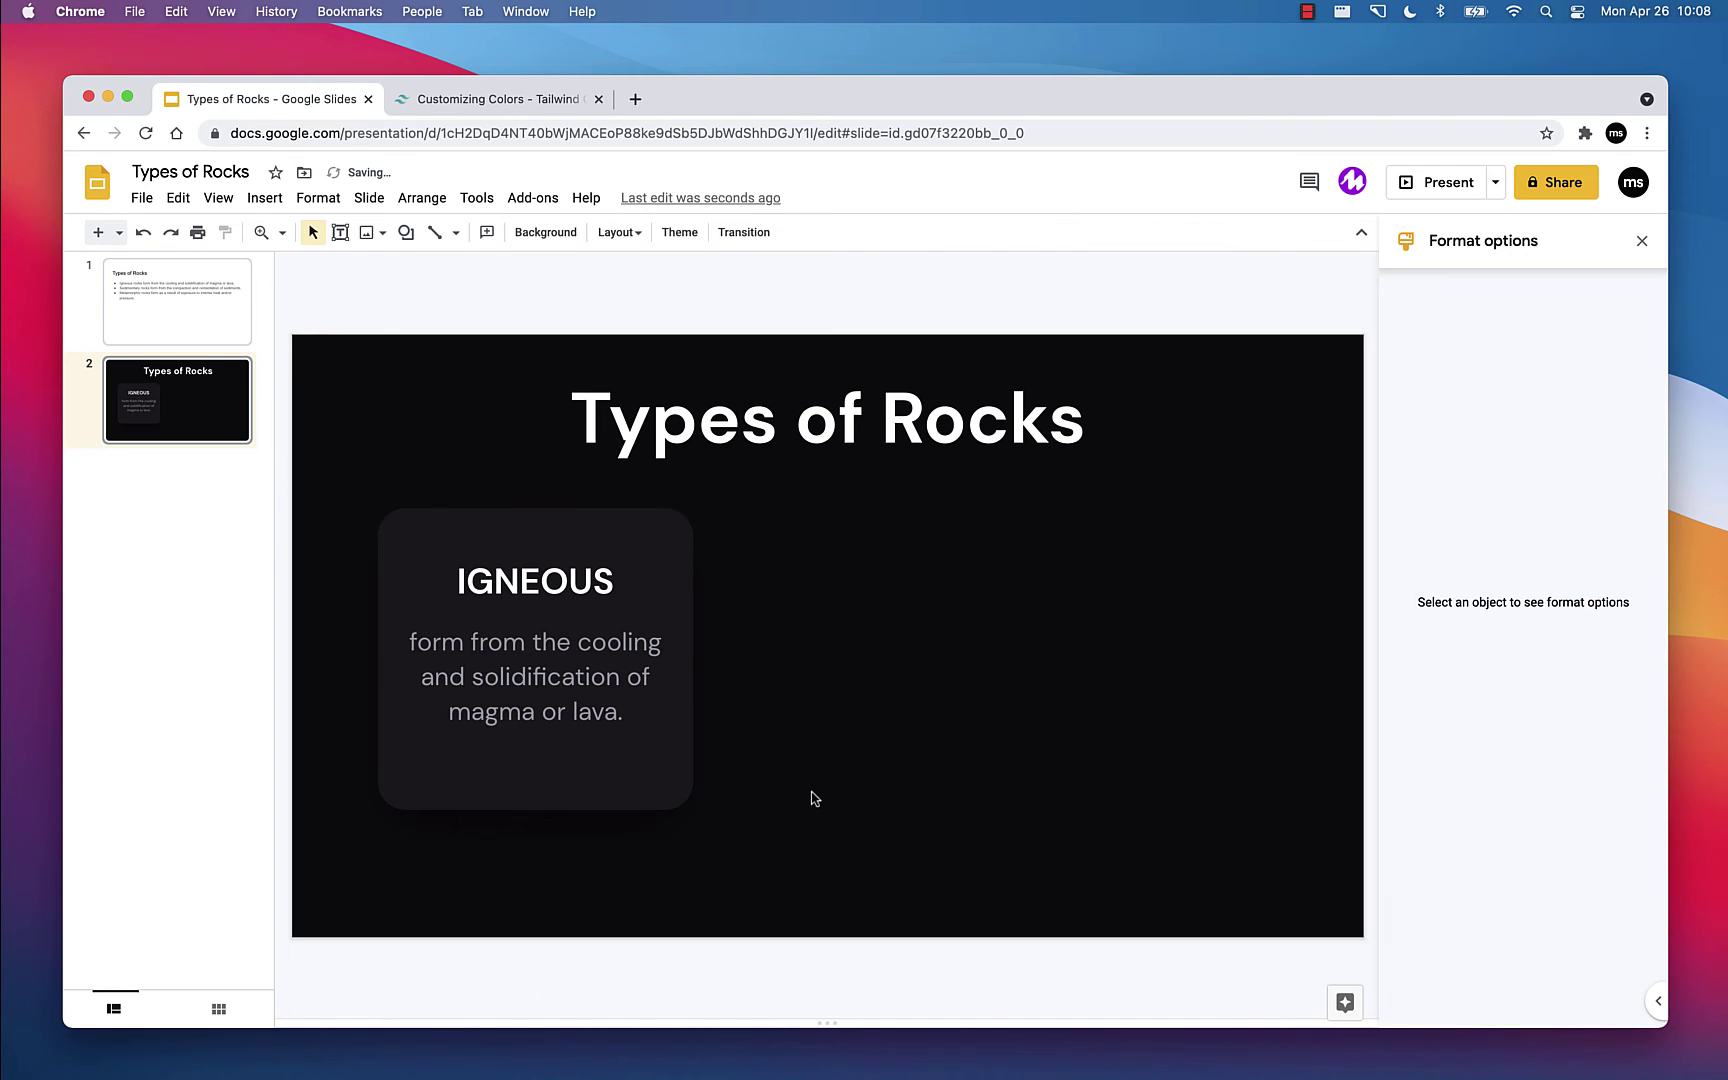
click(588, 775)
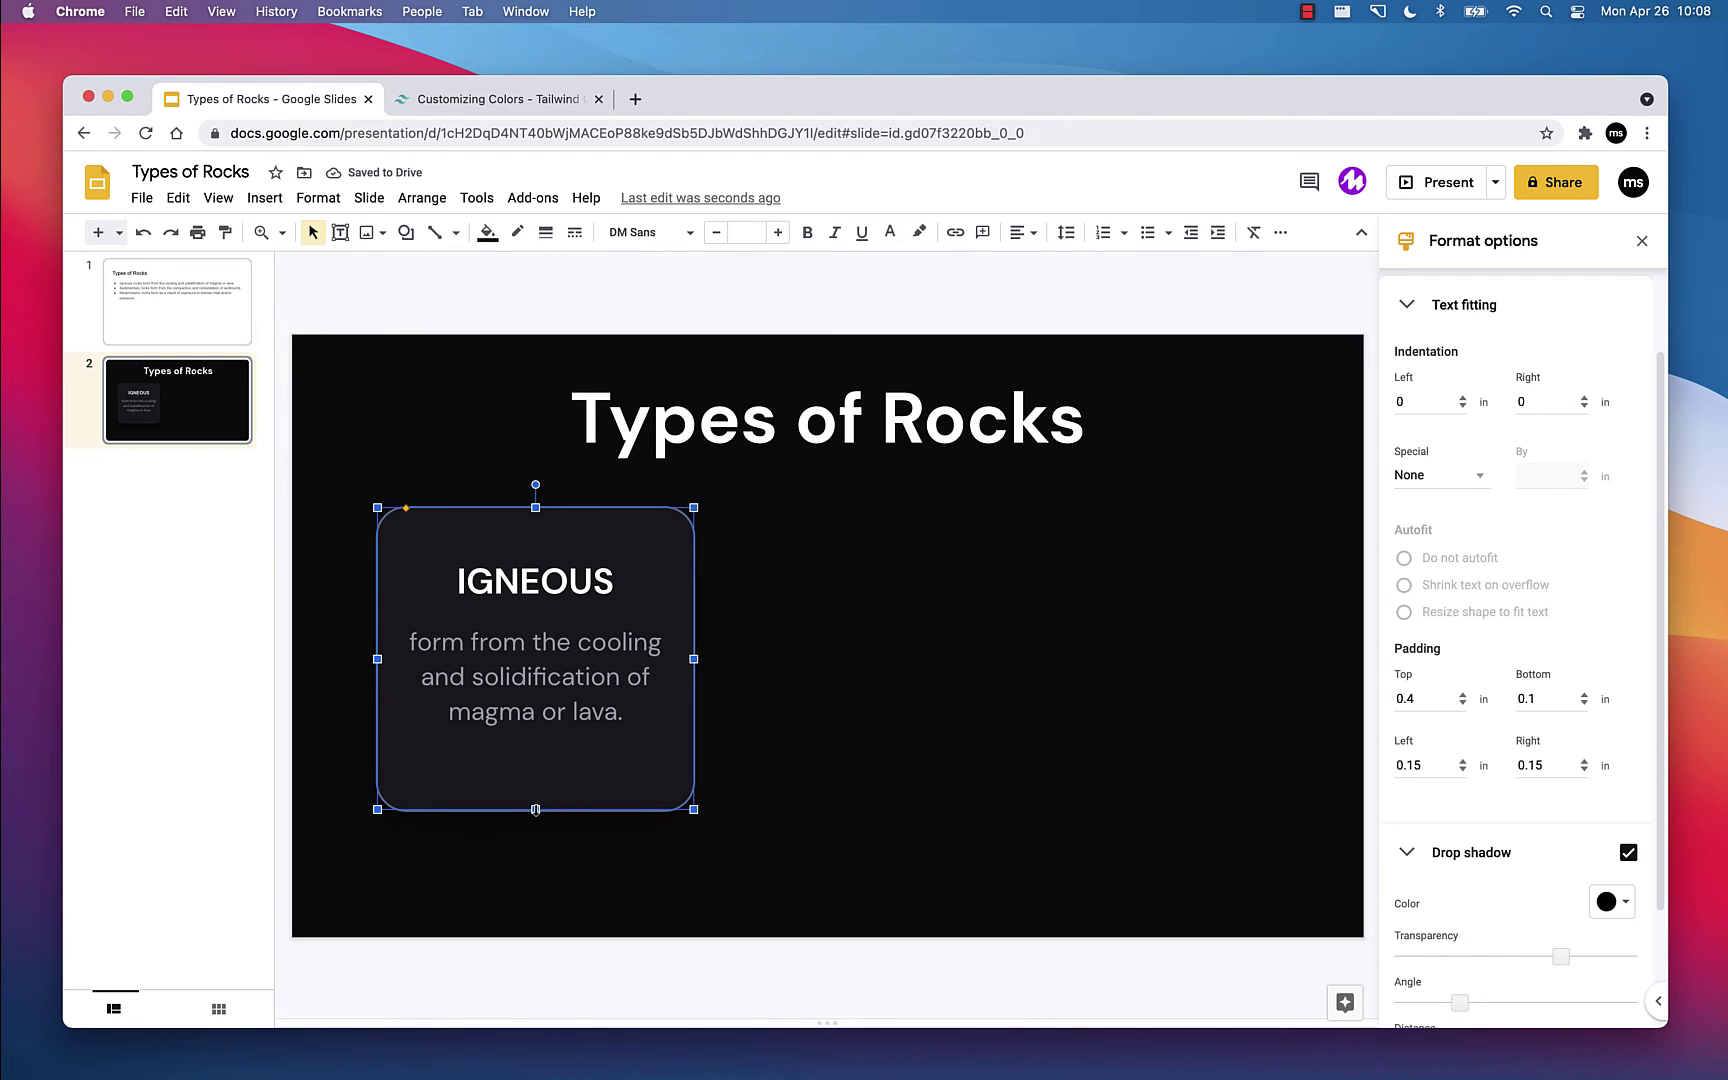
drag(535, 809, 536, 828)
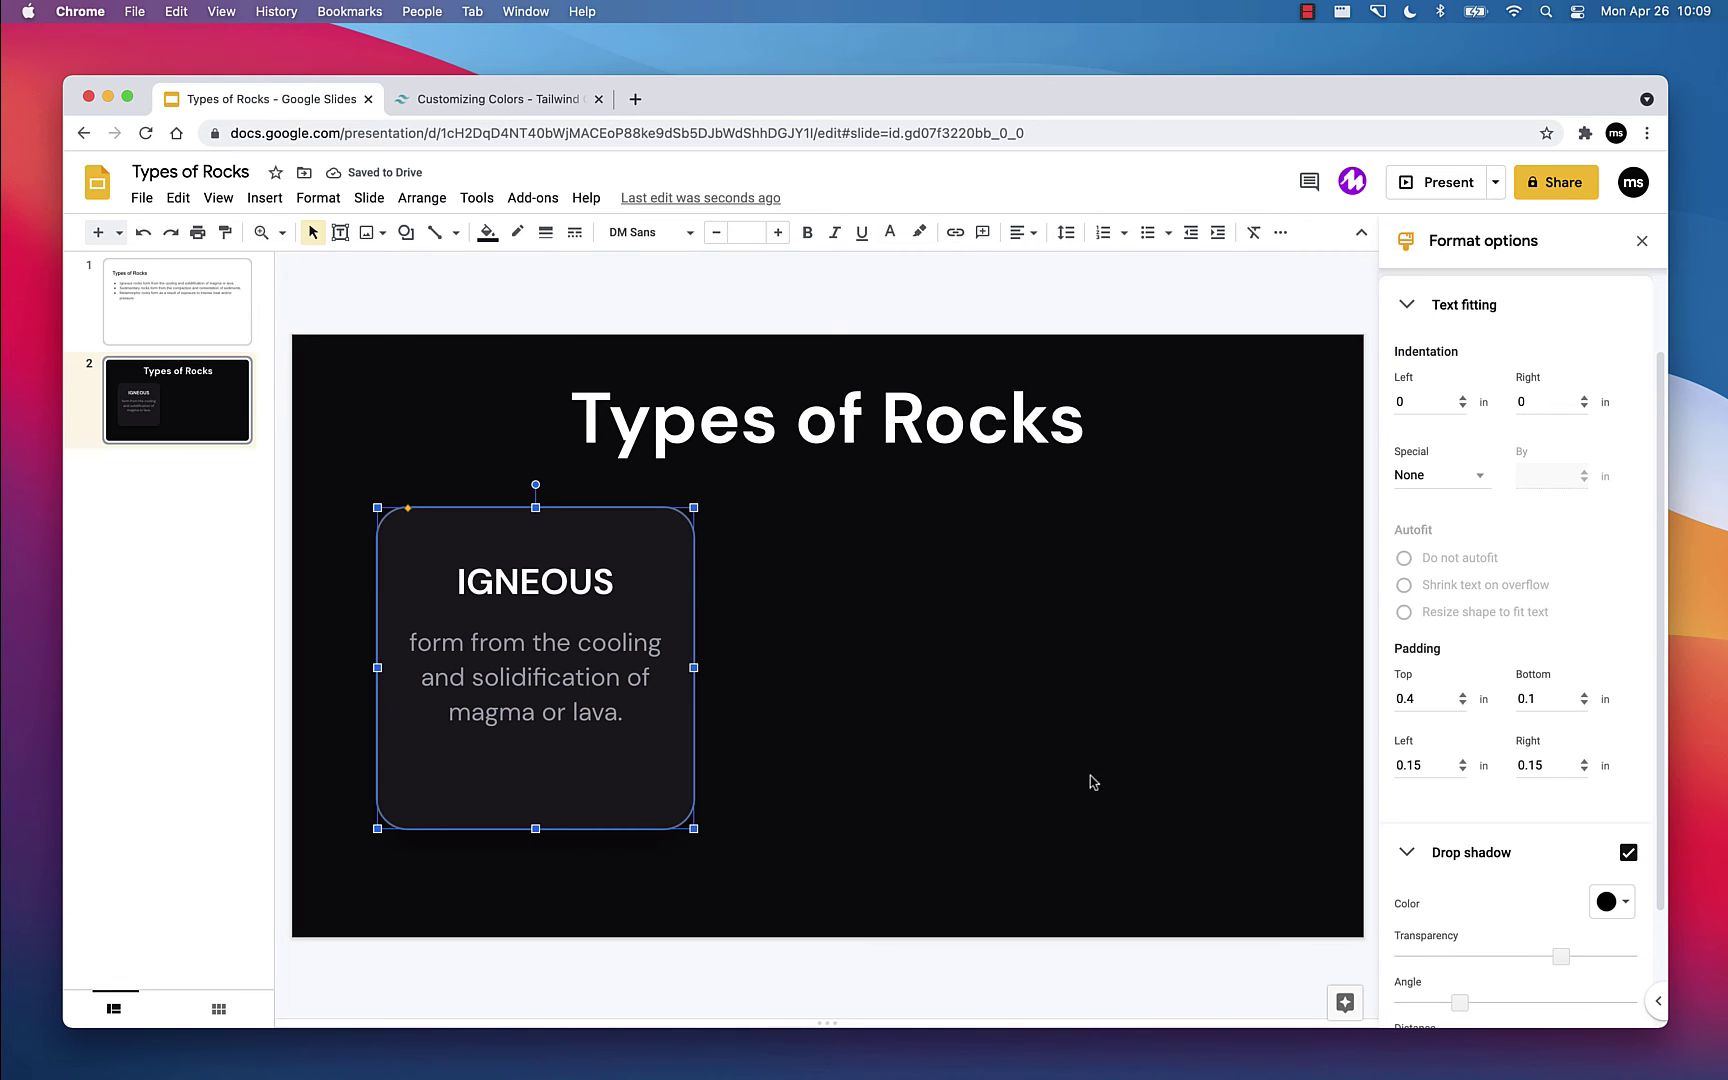
Step: Set the card's left and right text padding to 0.17 in
click(1432, 770)
key(Up)
key(Up)
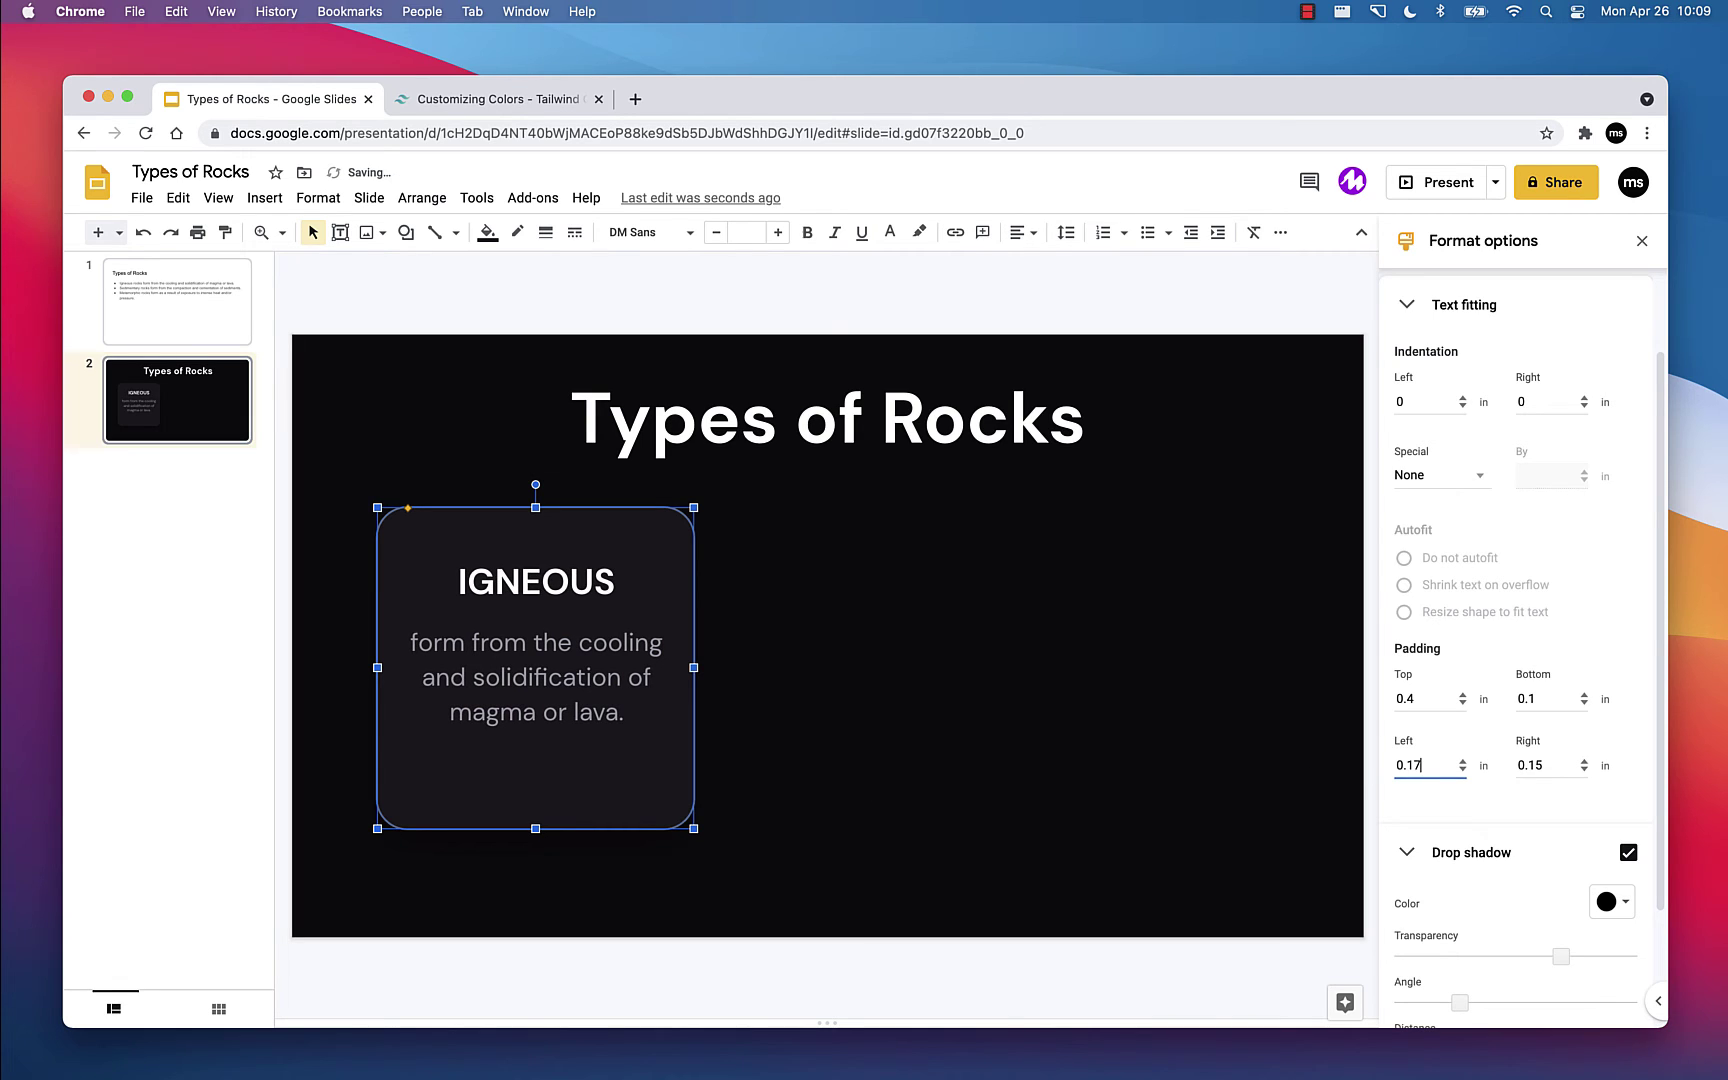
click(1549, 765)
key(Up)
key(Up)
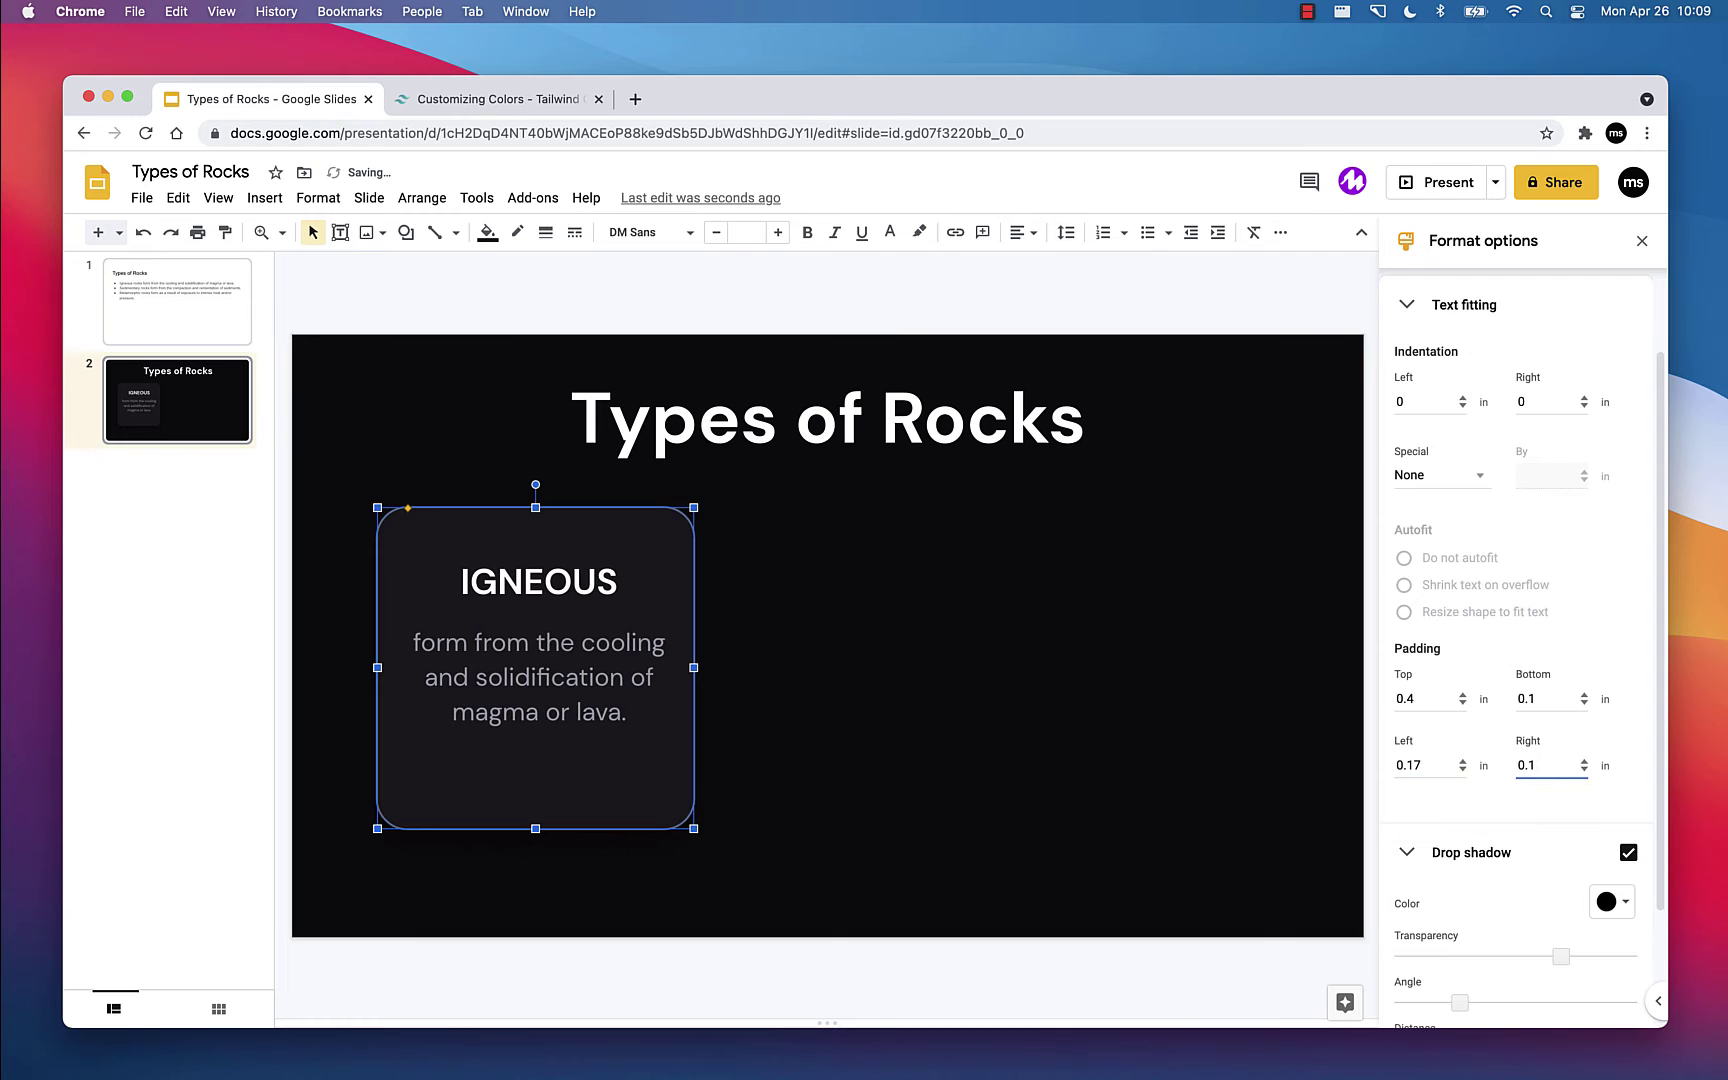
click(1124, 848)
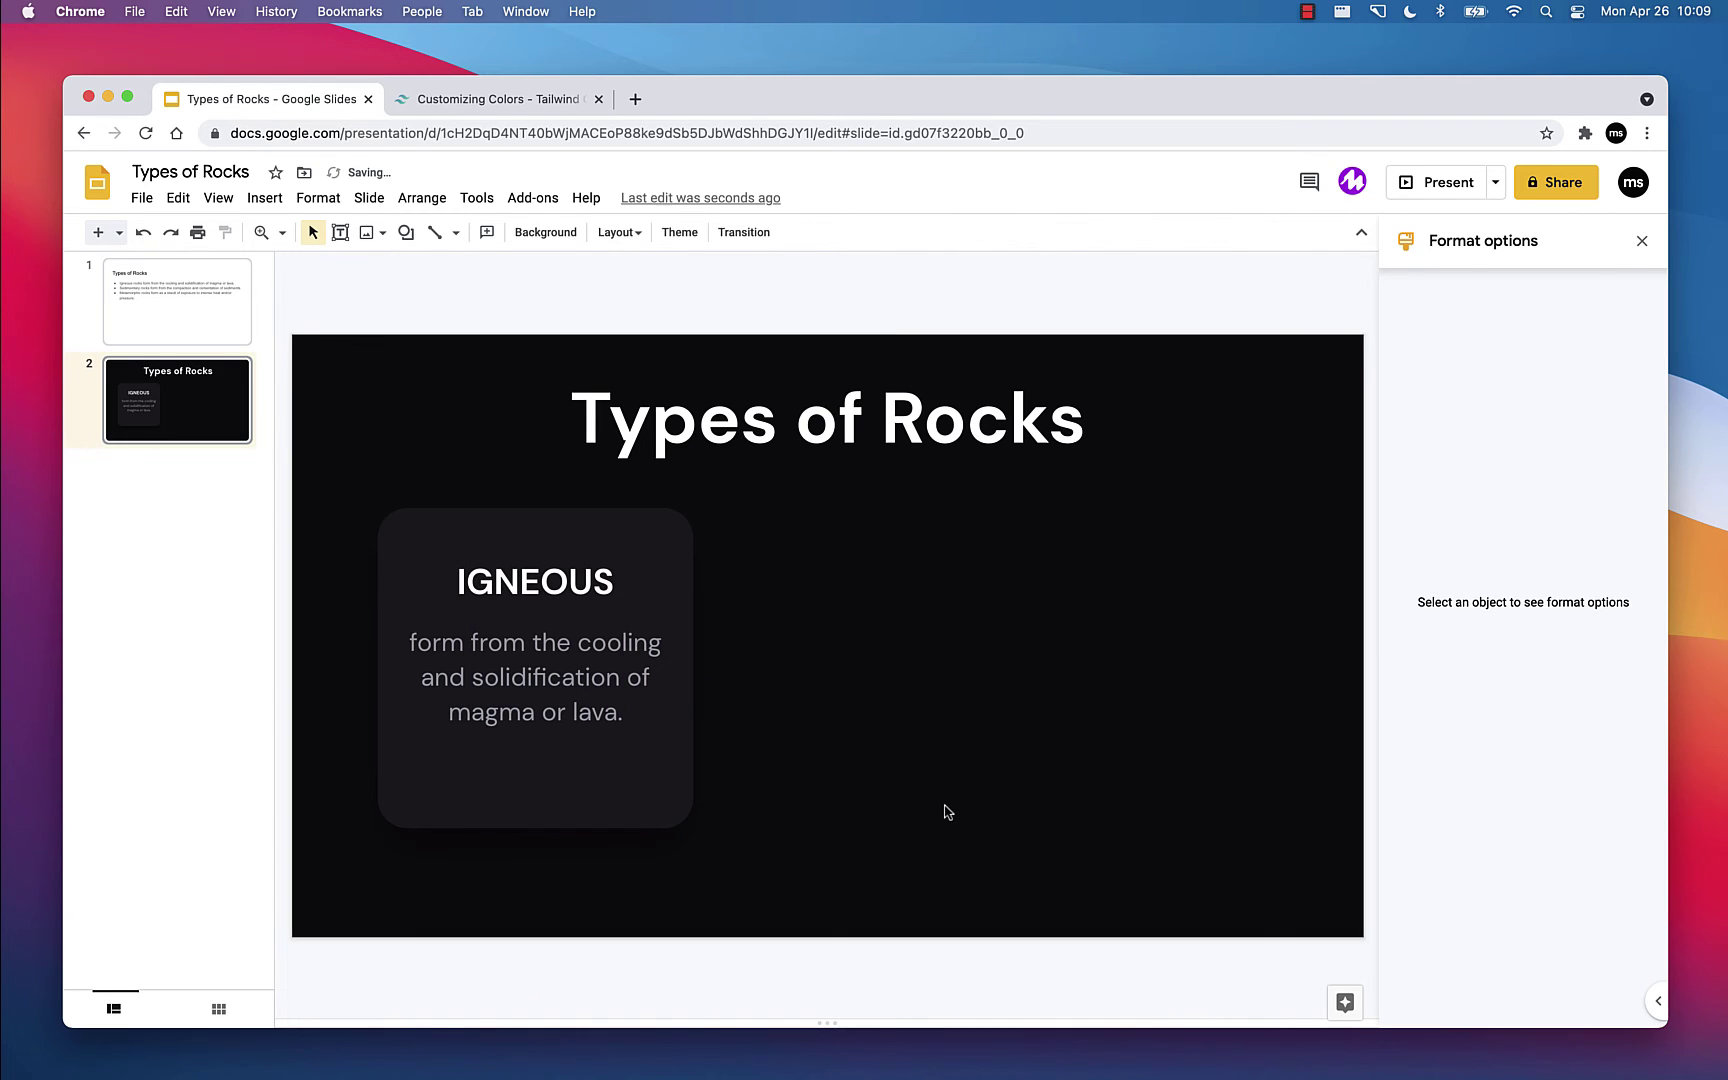
Step: Duplicate the IGNEOUS card, place the copy beside it, and nudge the original left
click(683, 727)
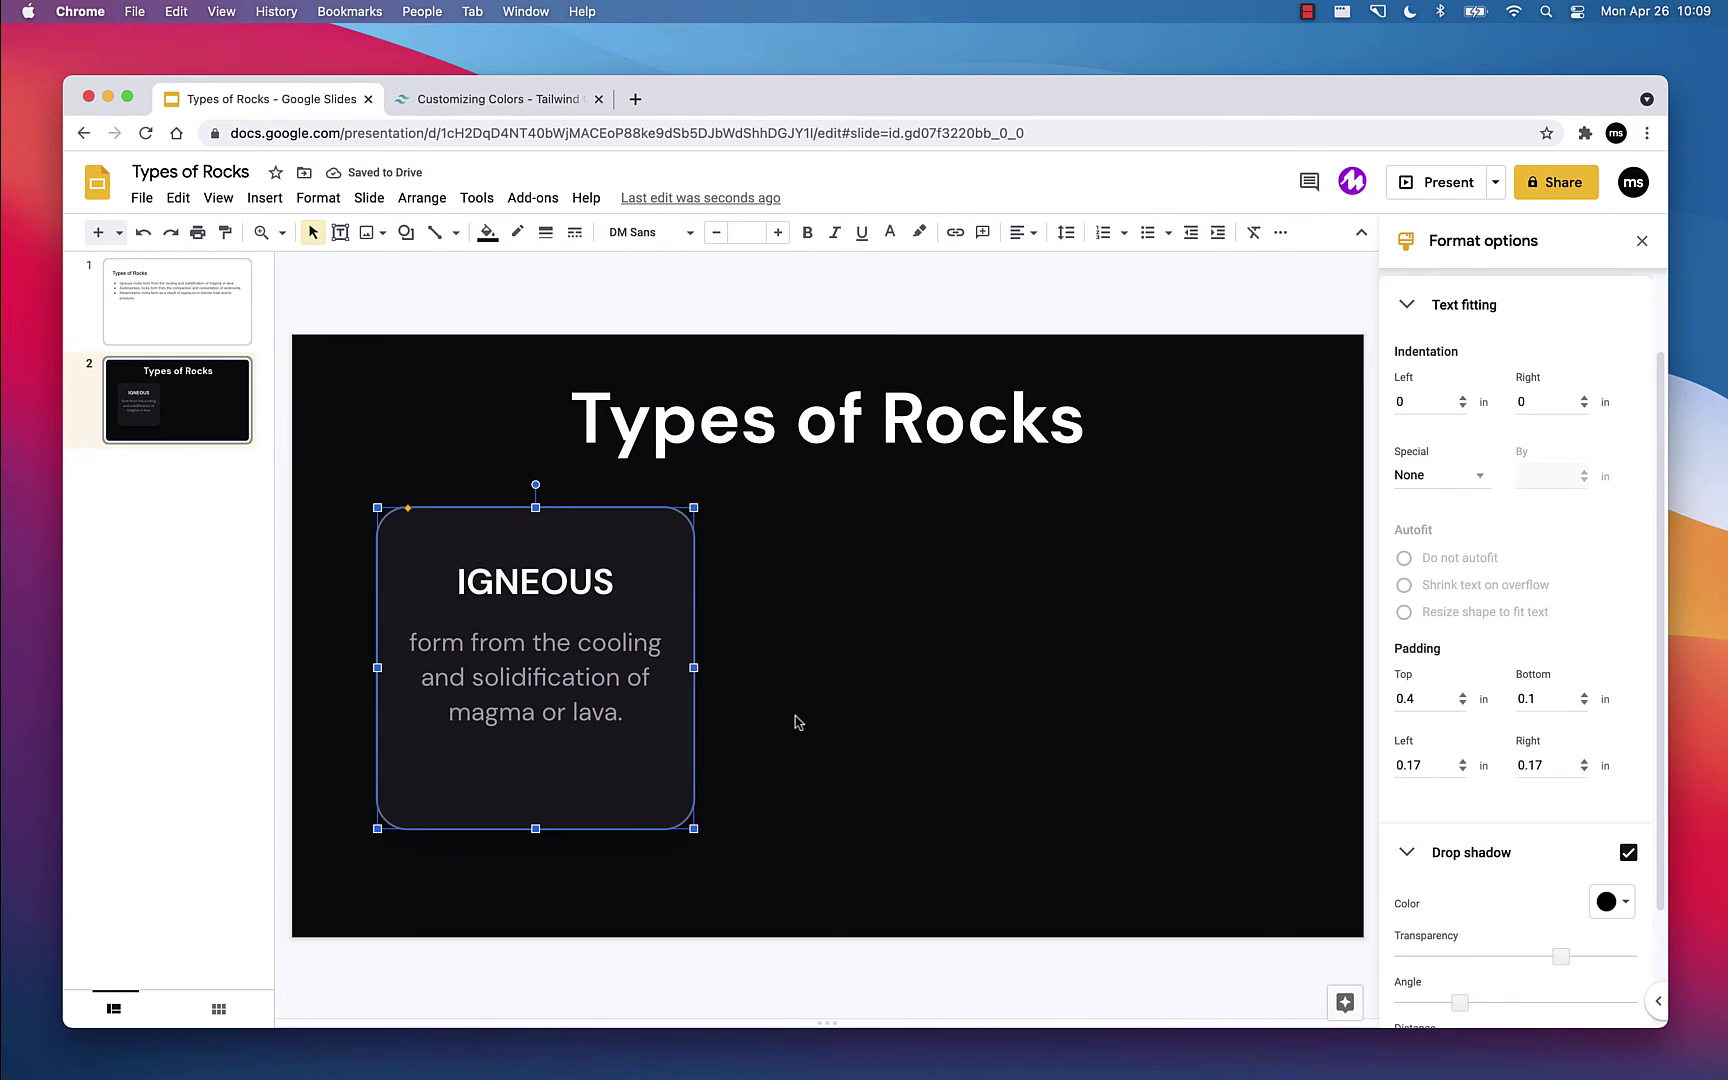
key(super+c)
key(super+v)
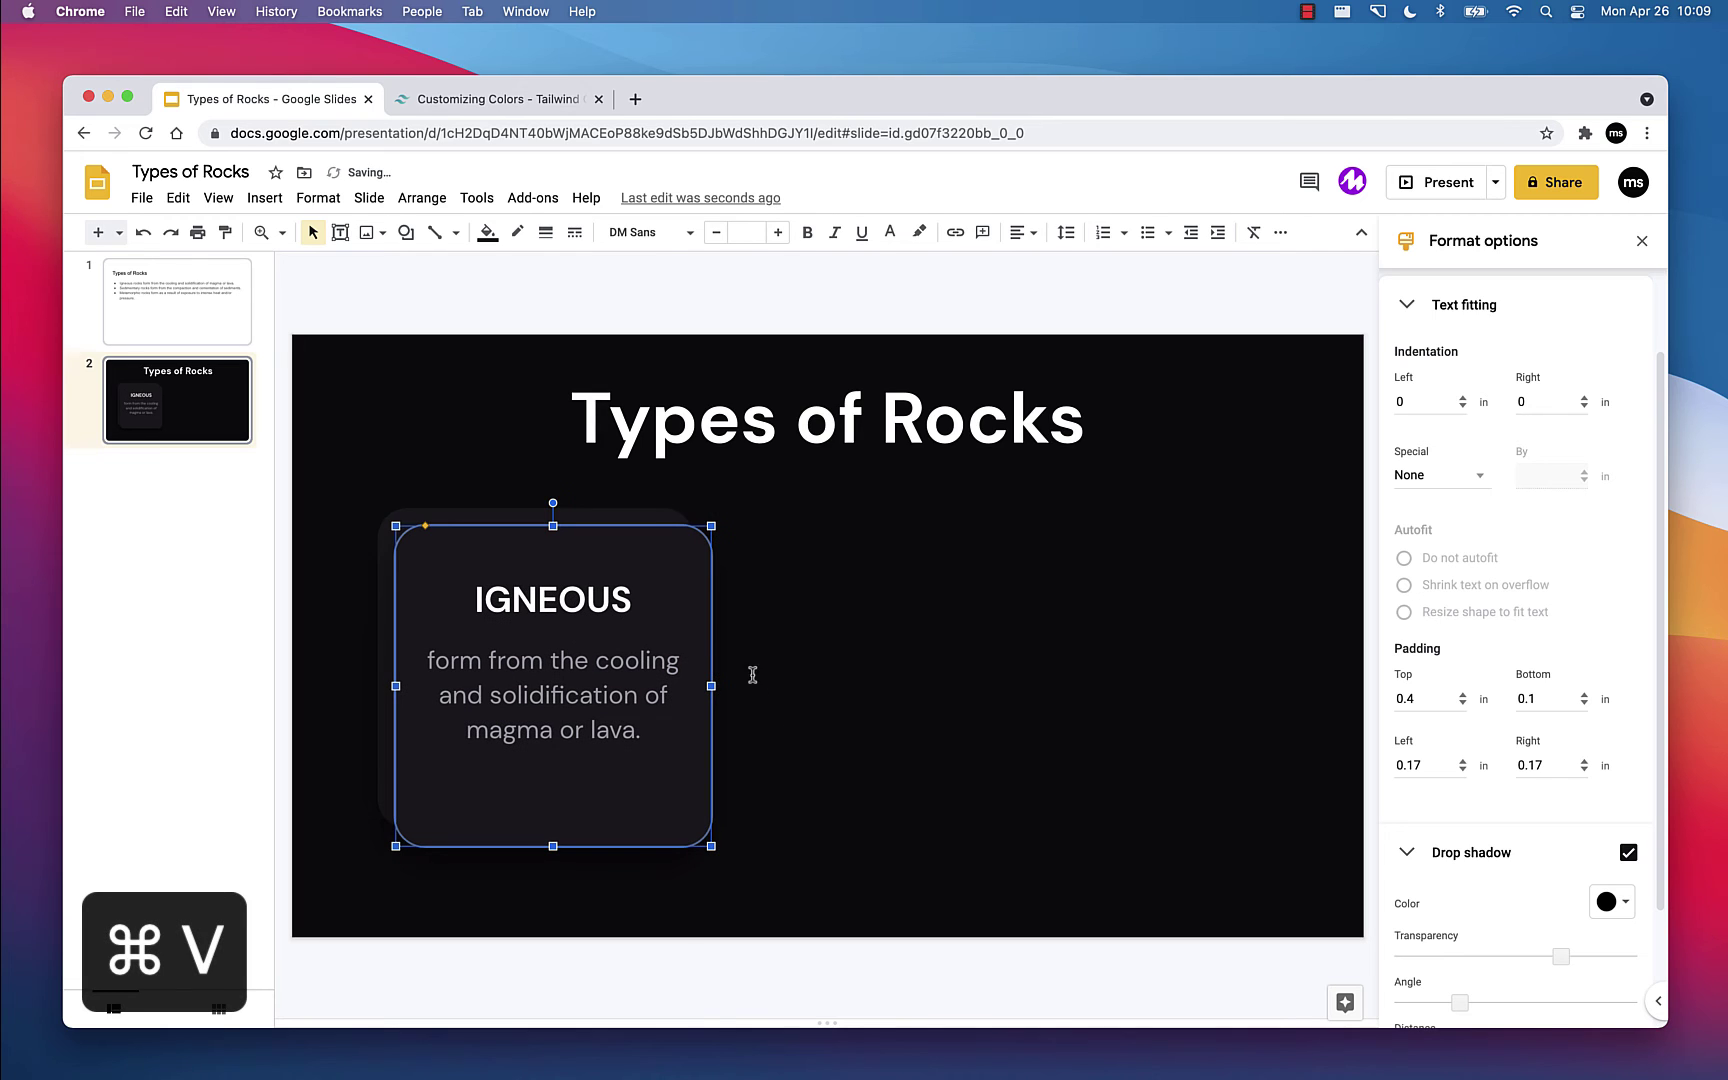
drag(598, 527, 871, 512)
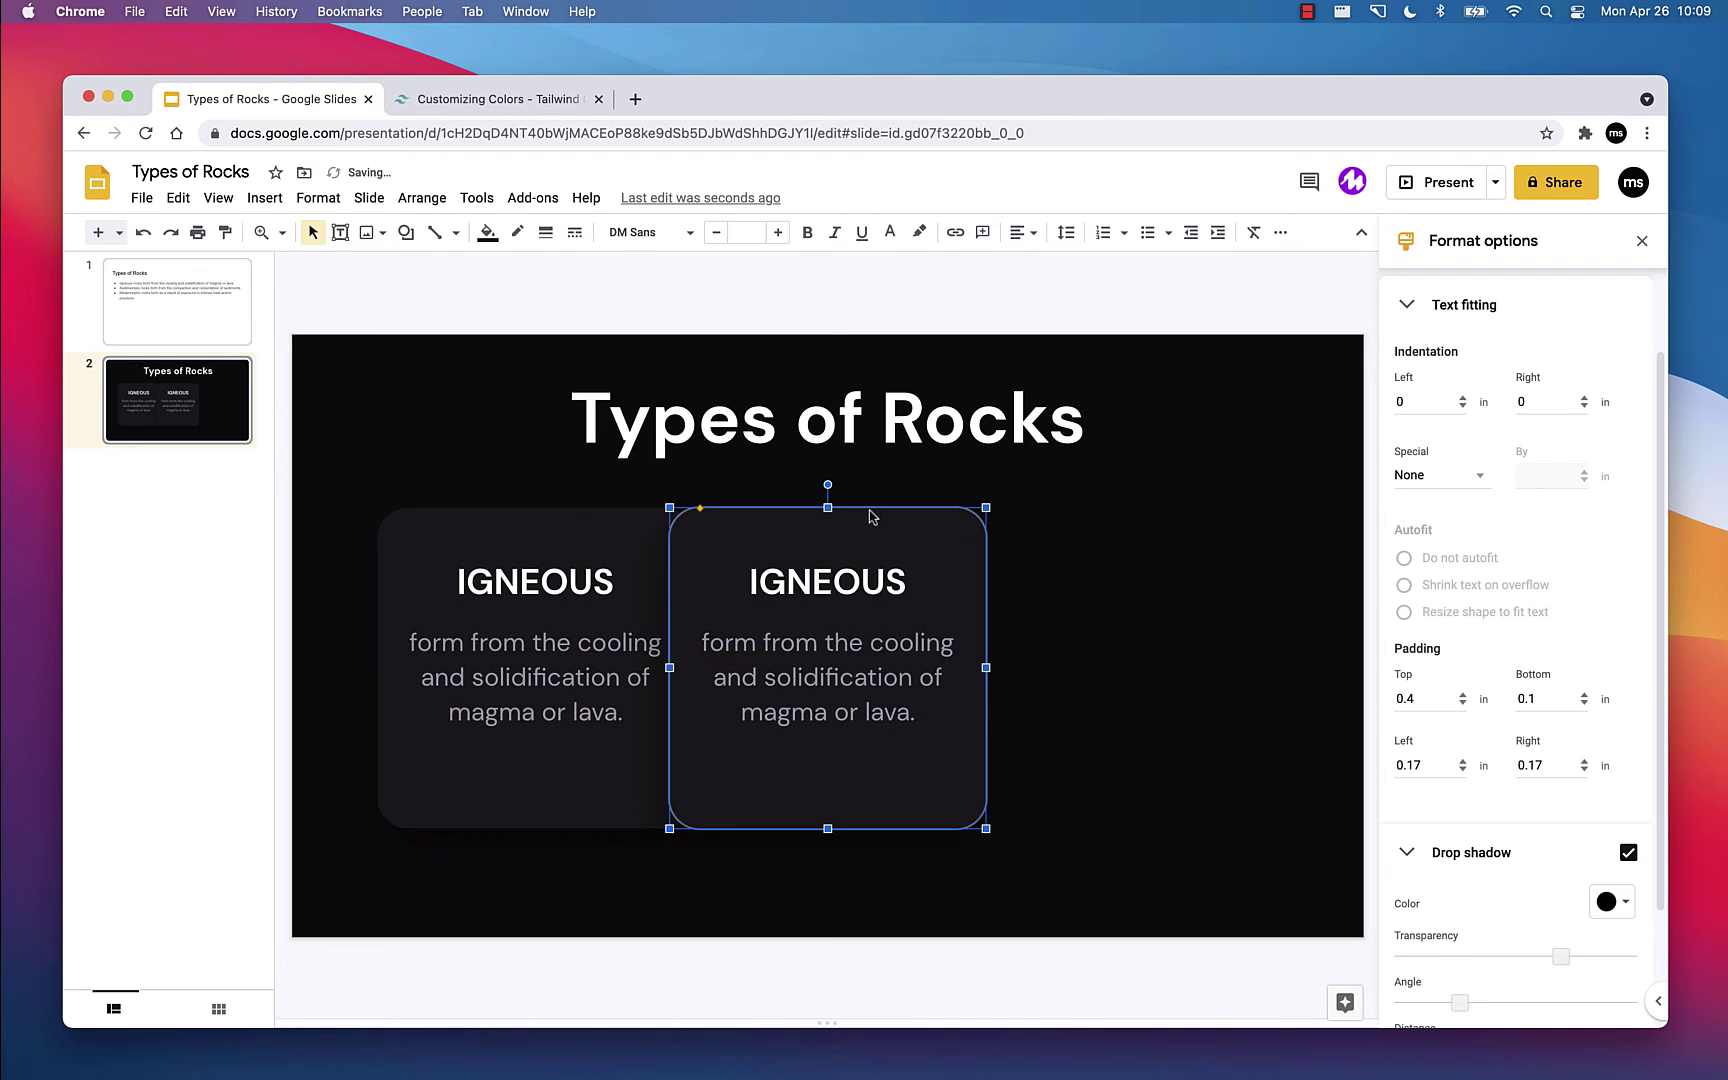
click(579, 879)
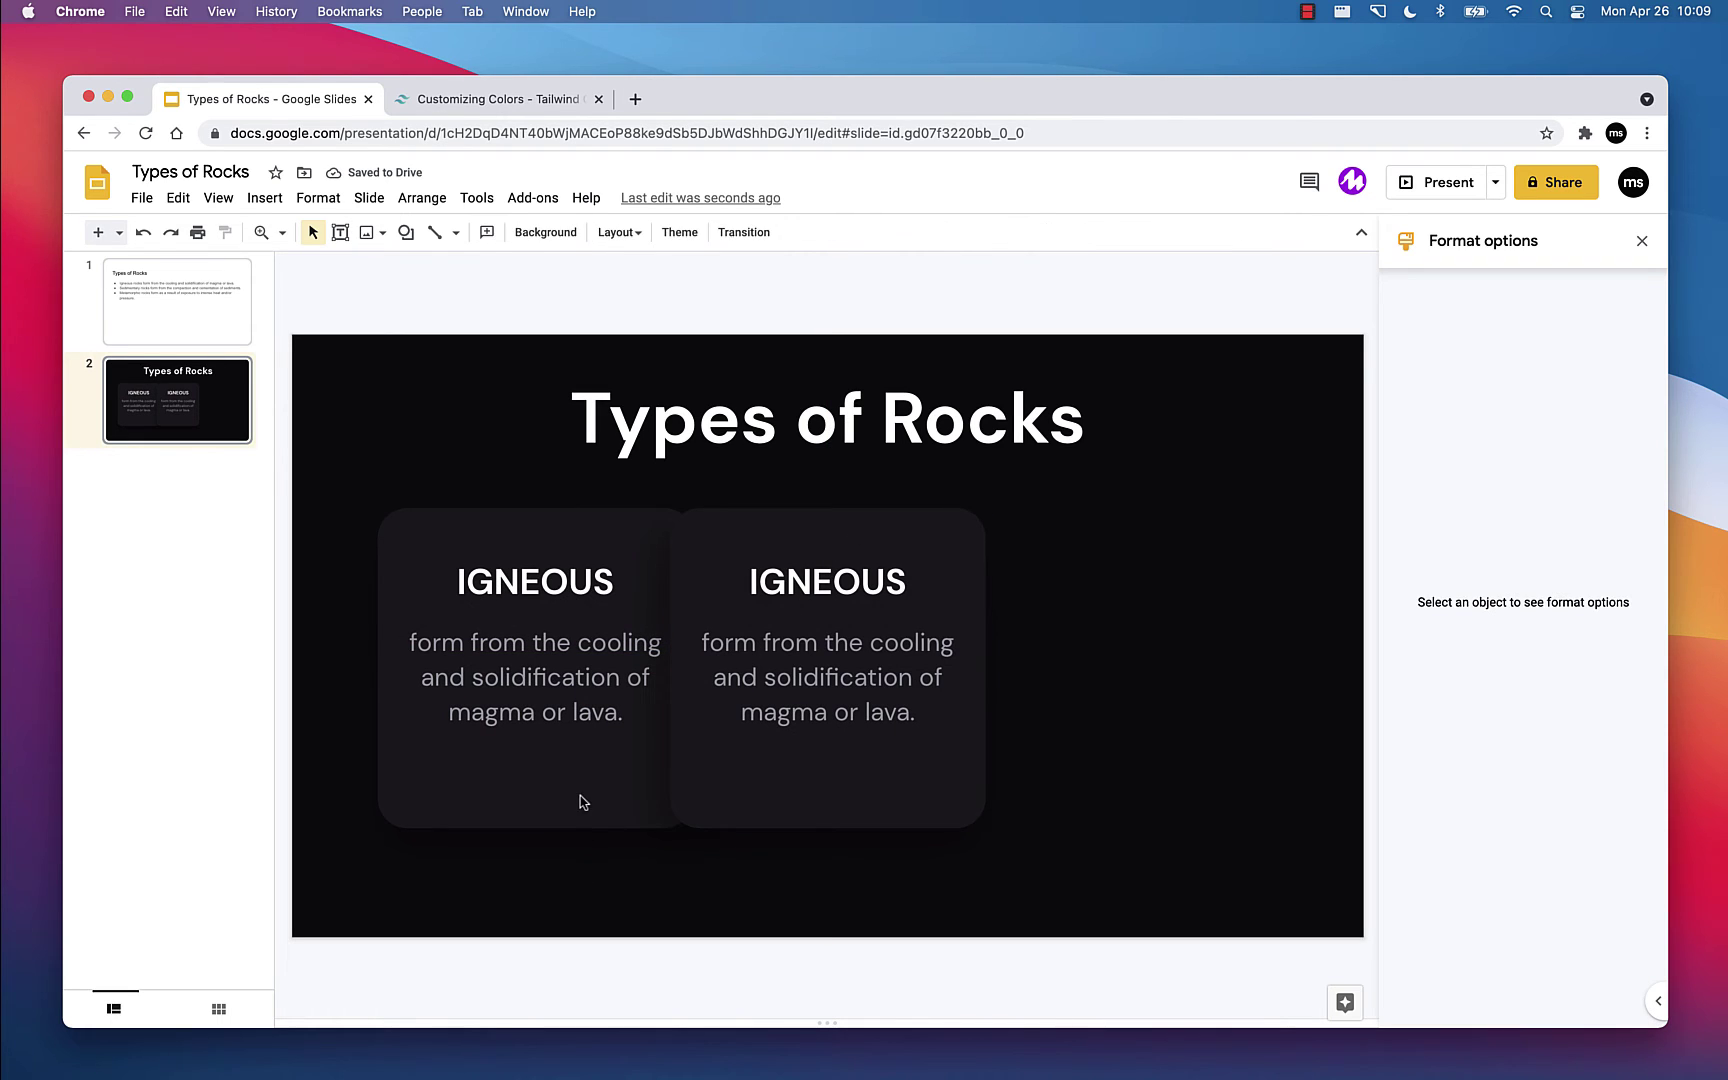
click(579, 790)
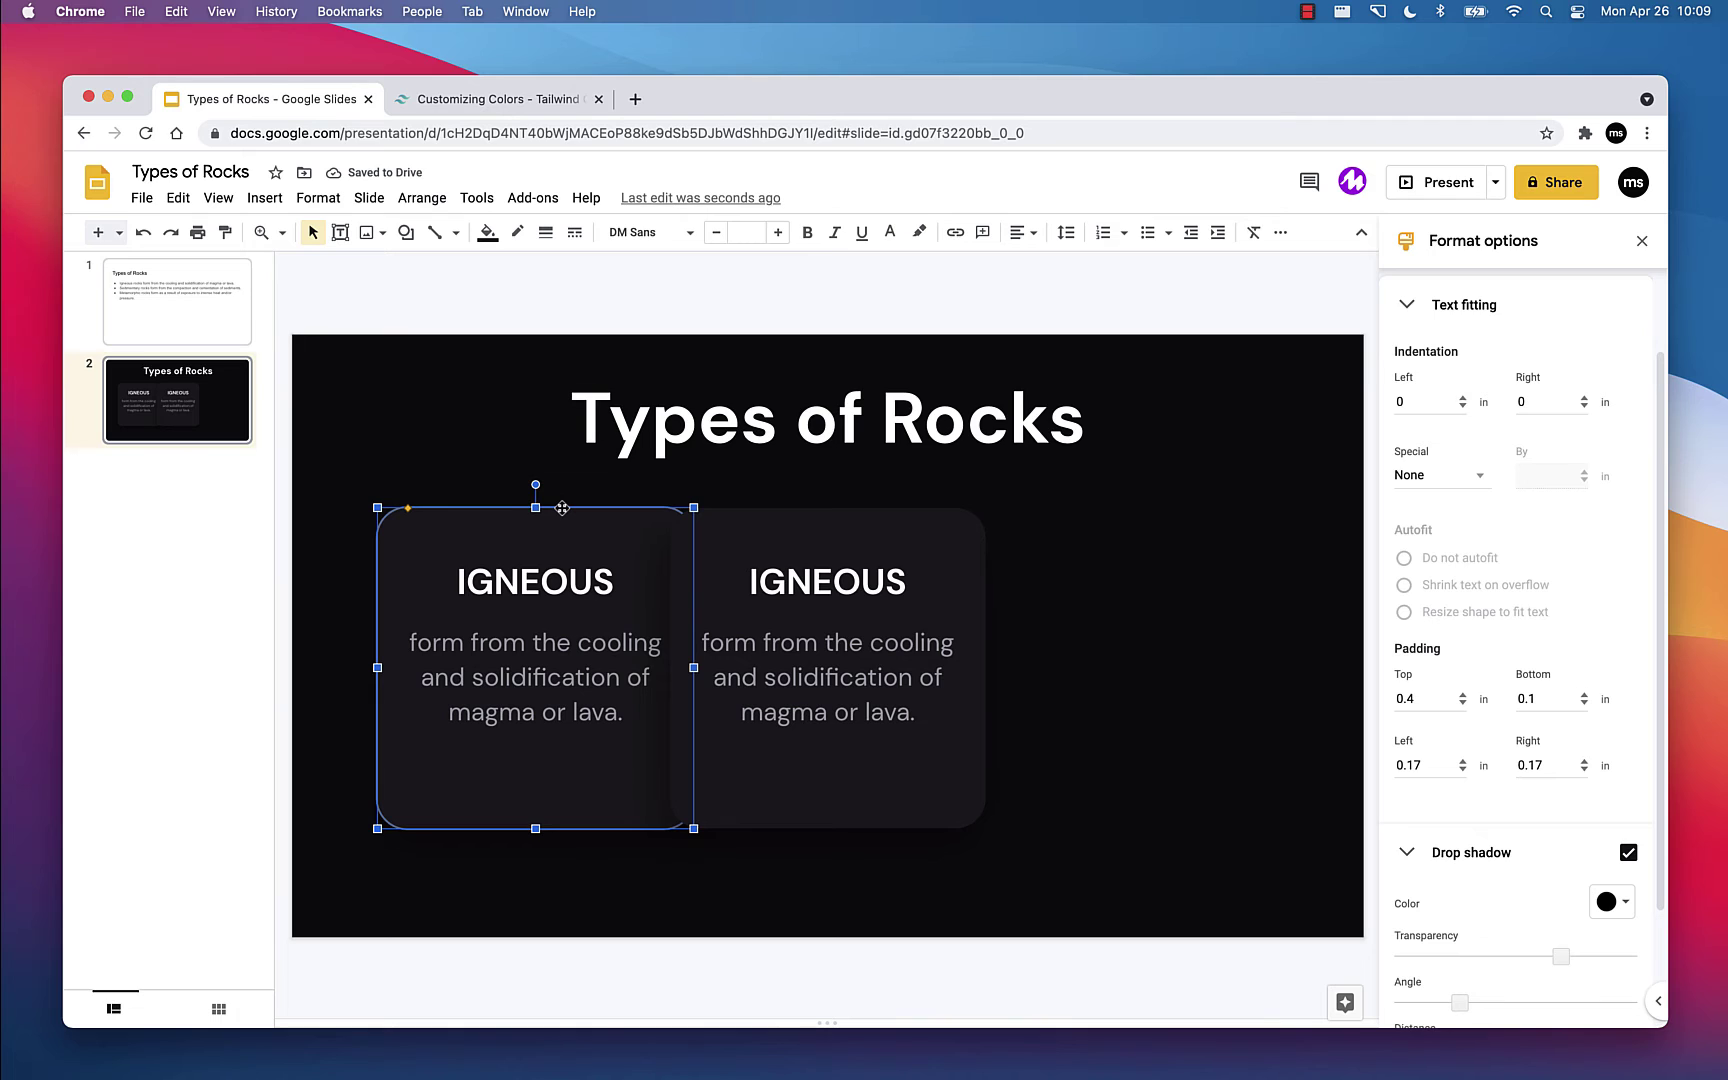
drag(562, 508, 511, 510)
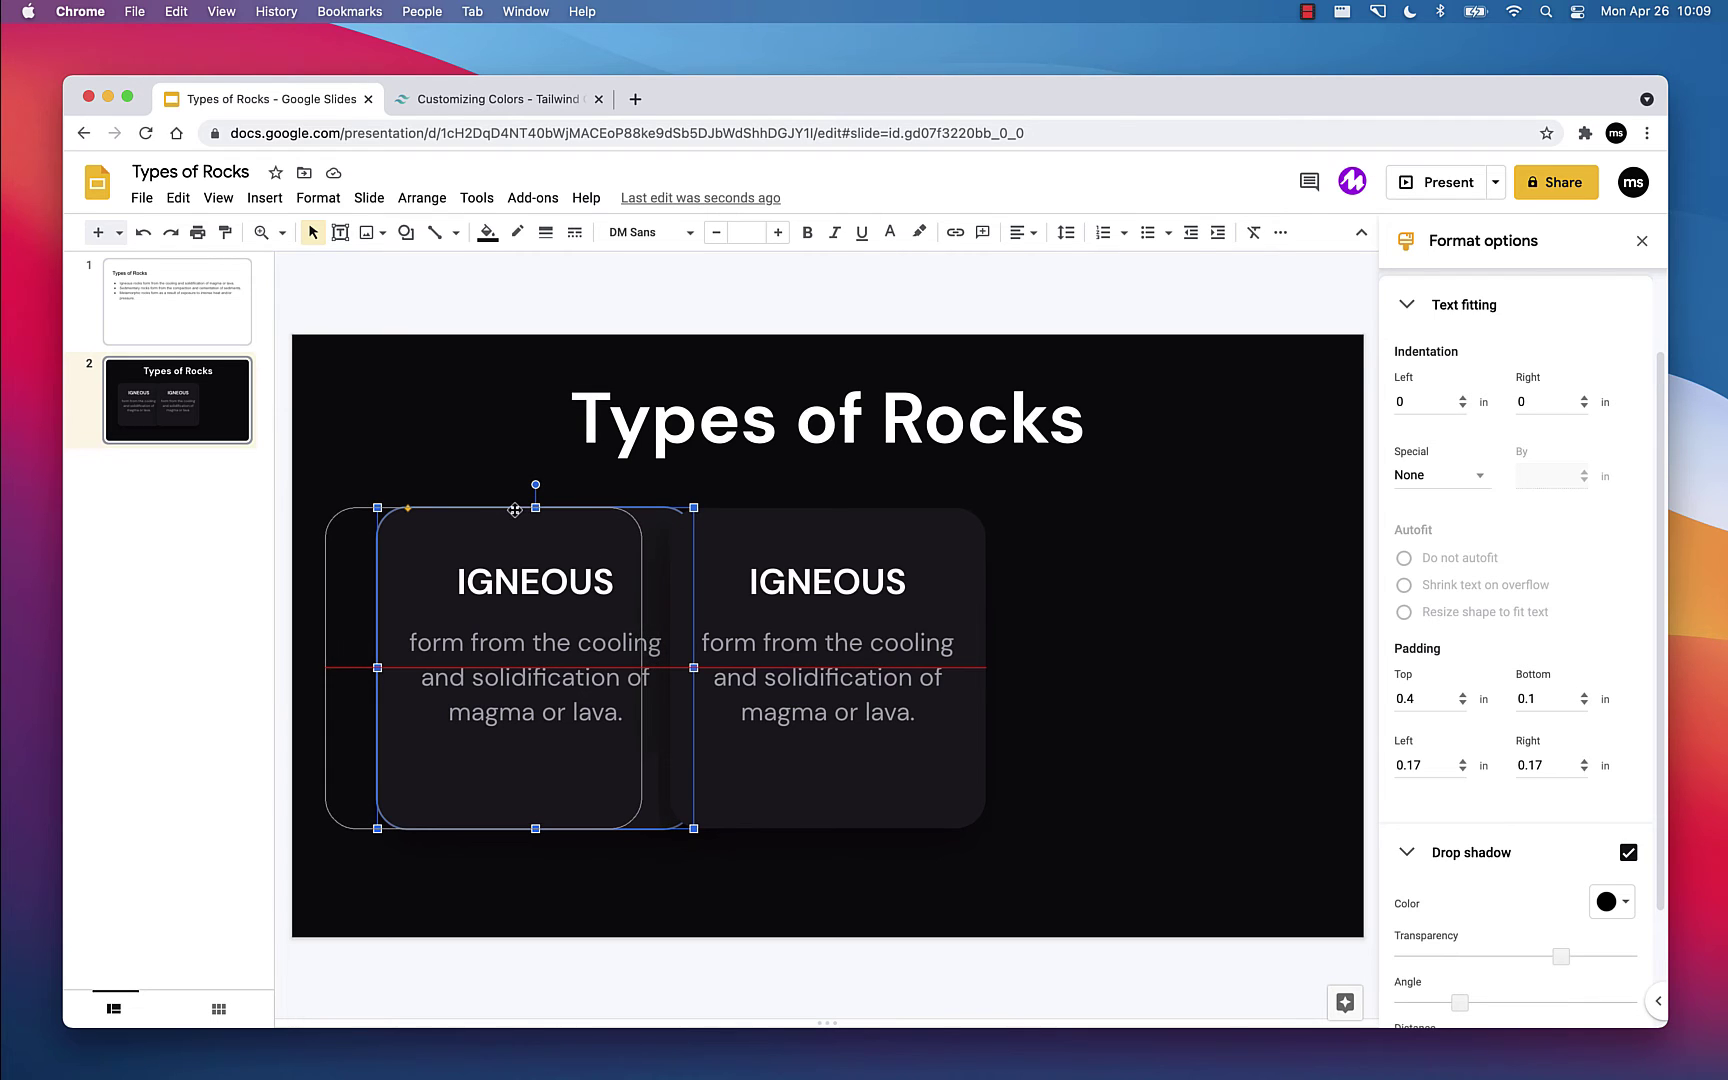
key(Escape)
click(557, 933)
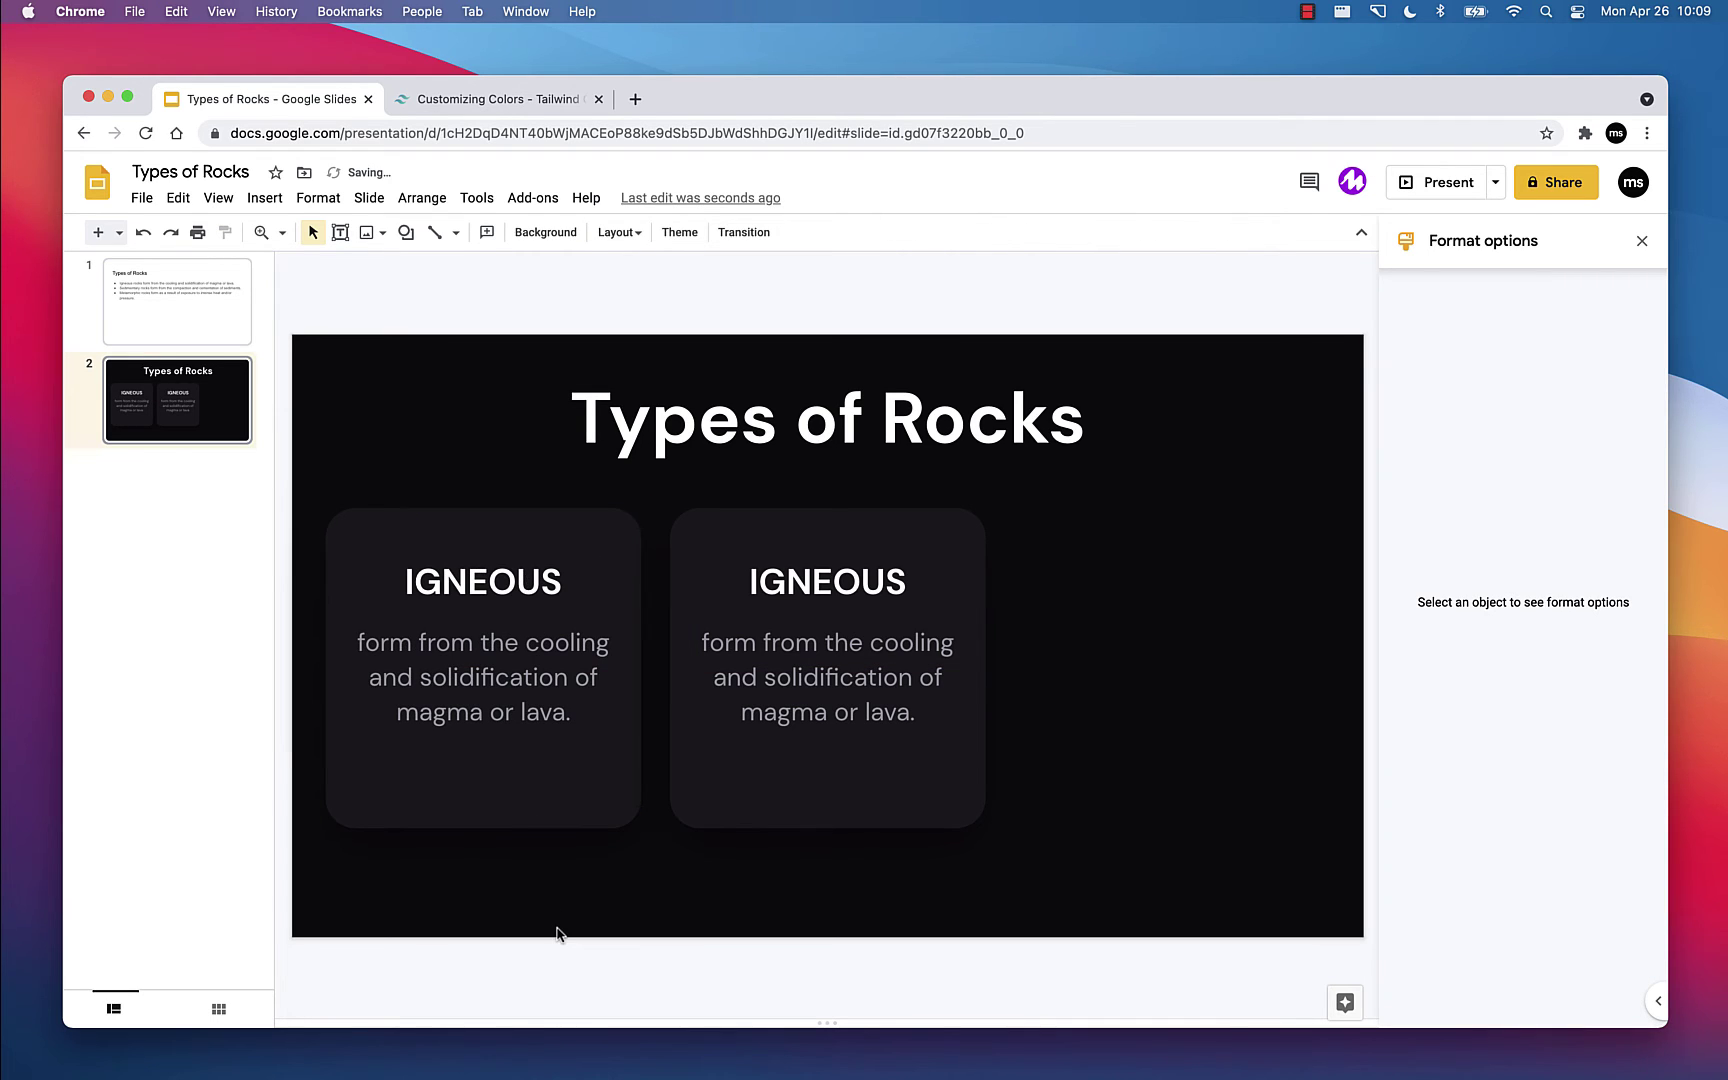
Step: Paste a third IGNEOUS card and position it at the slide's right side
click(816, 792)
key(super+v)
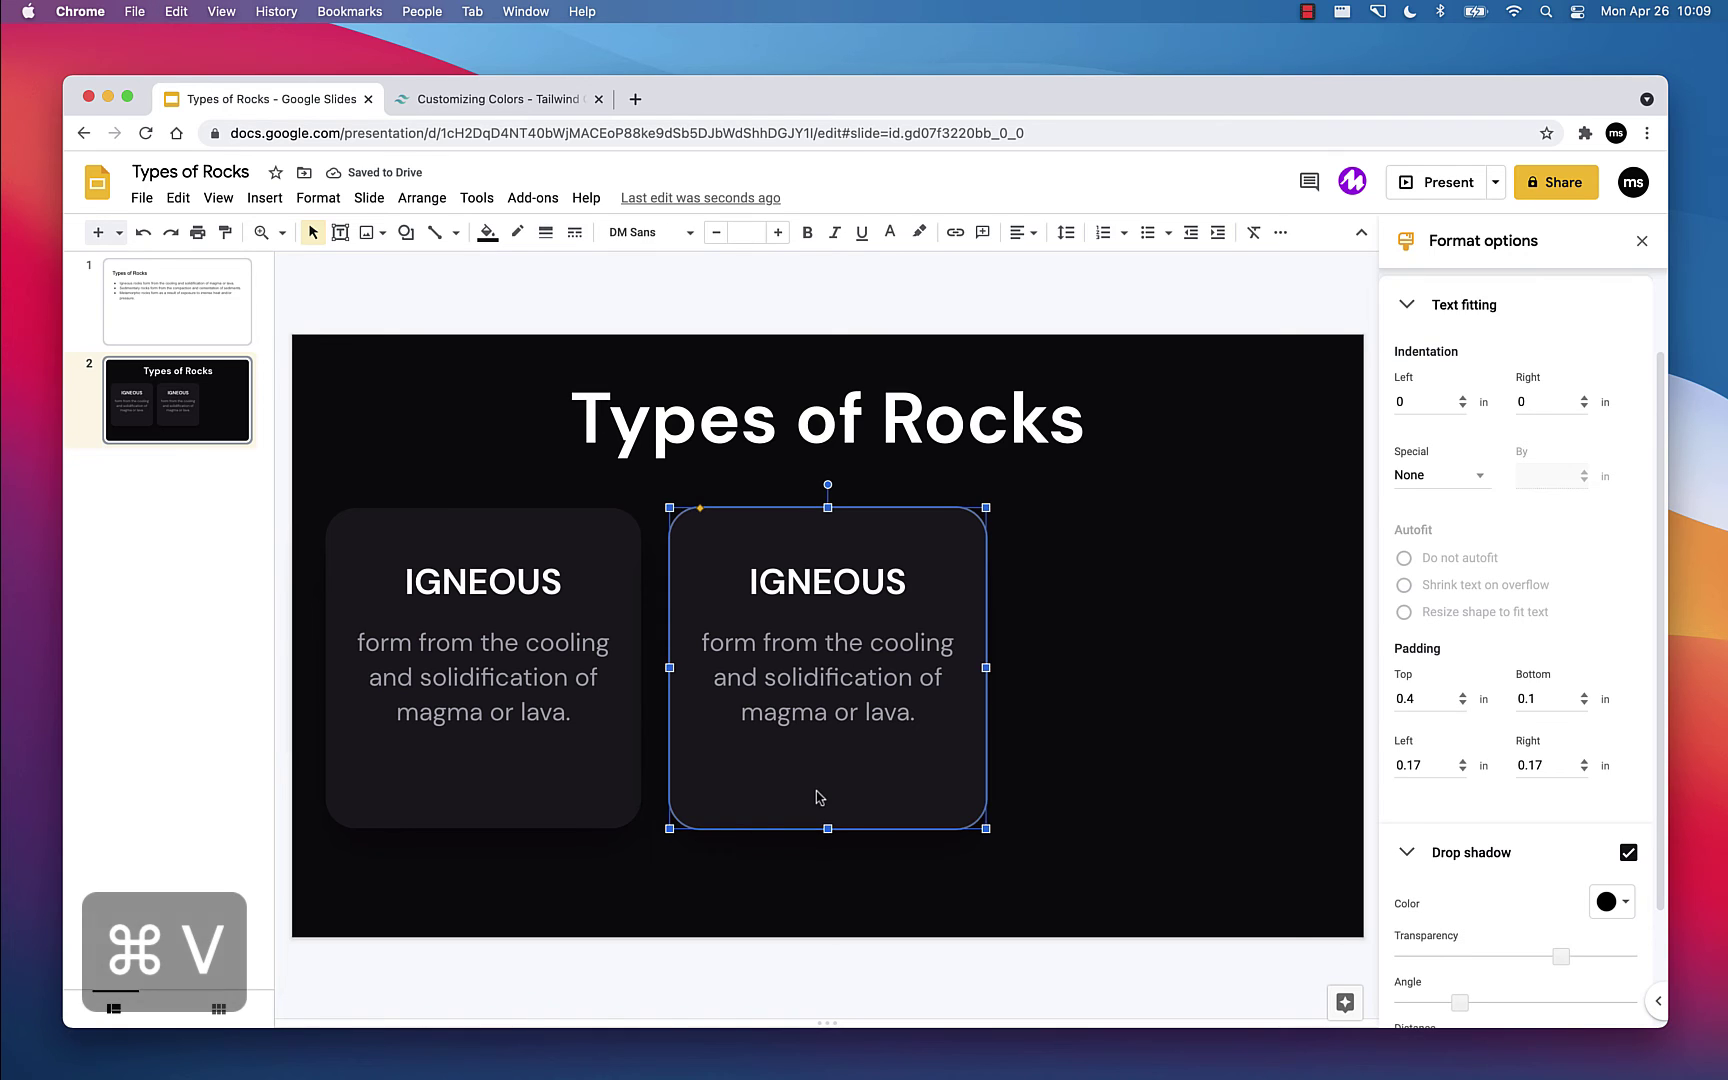
drag(890, 535, 1211, 521)
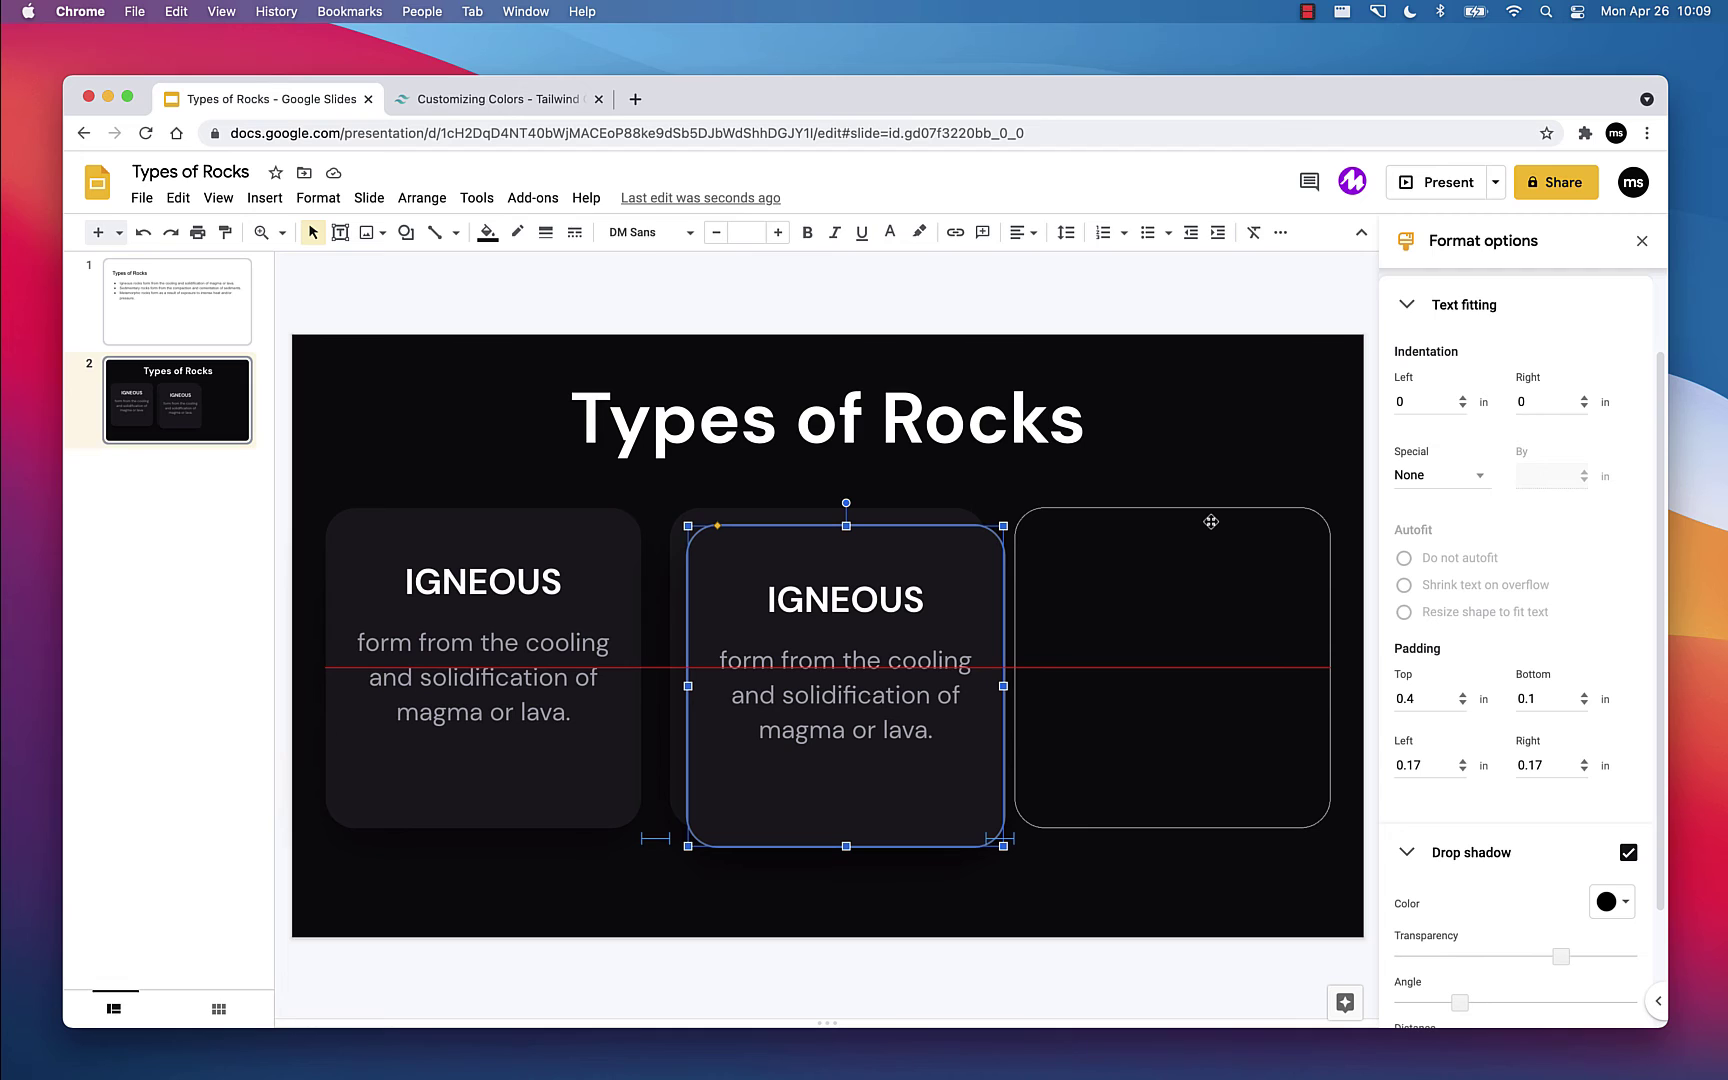
drag(1211, 521, 1211, 522)
click(1079, 899)
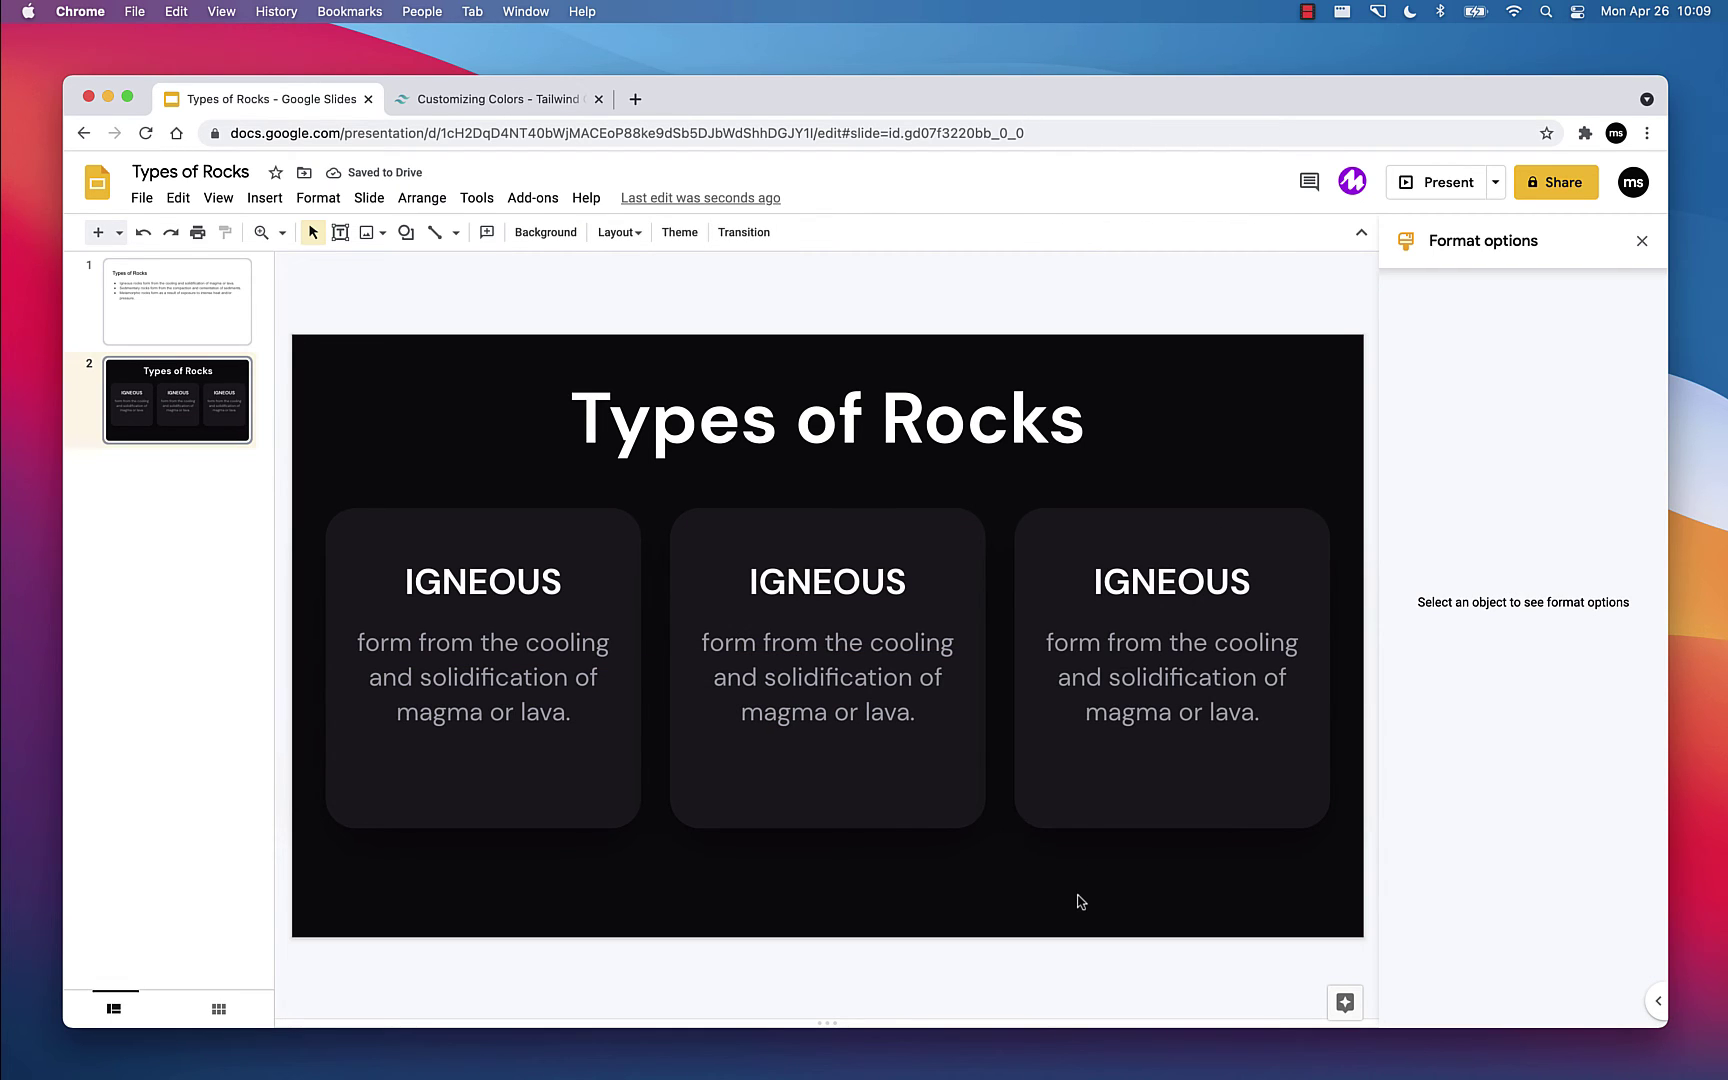
Step: Replace the copied headings with SEDIMENTARY and METAMORPHIC, then go back to slide 1
double_click(810, 576)
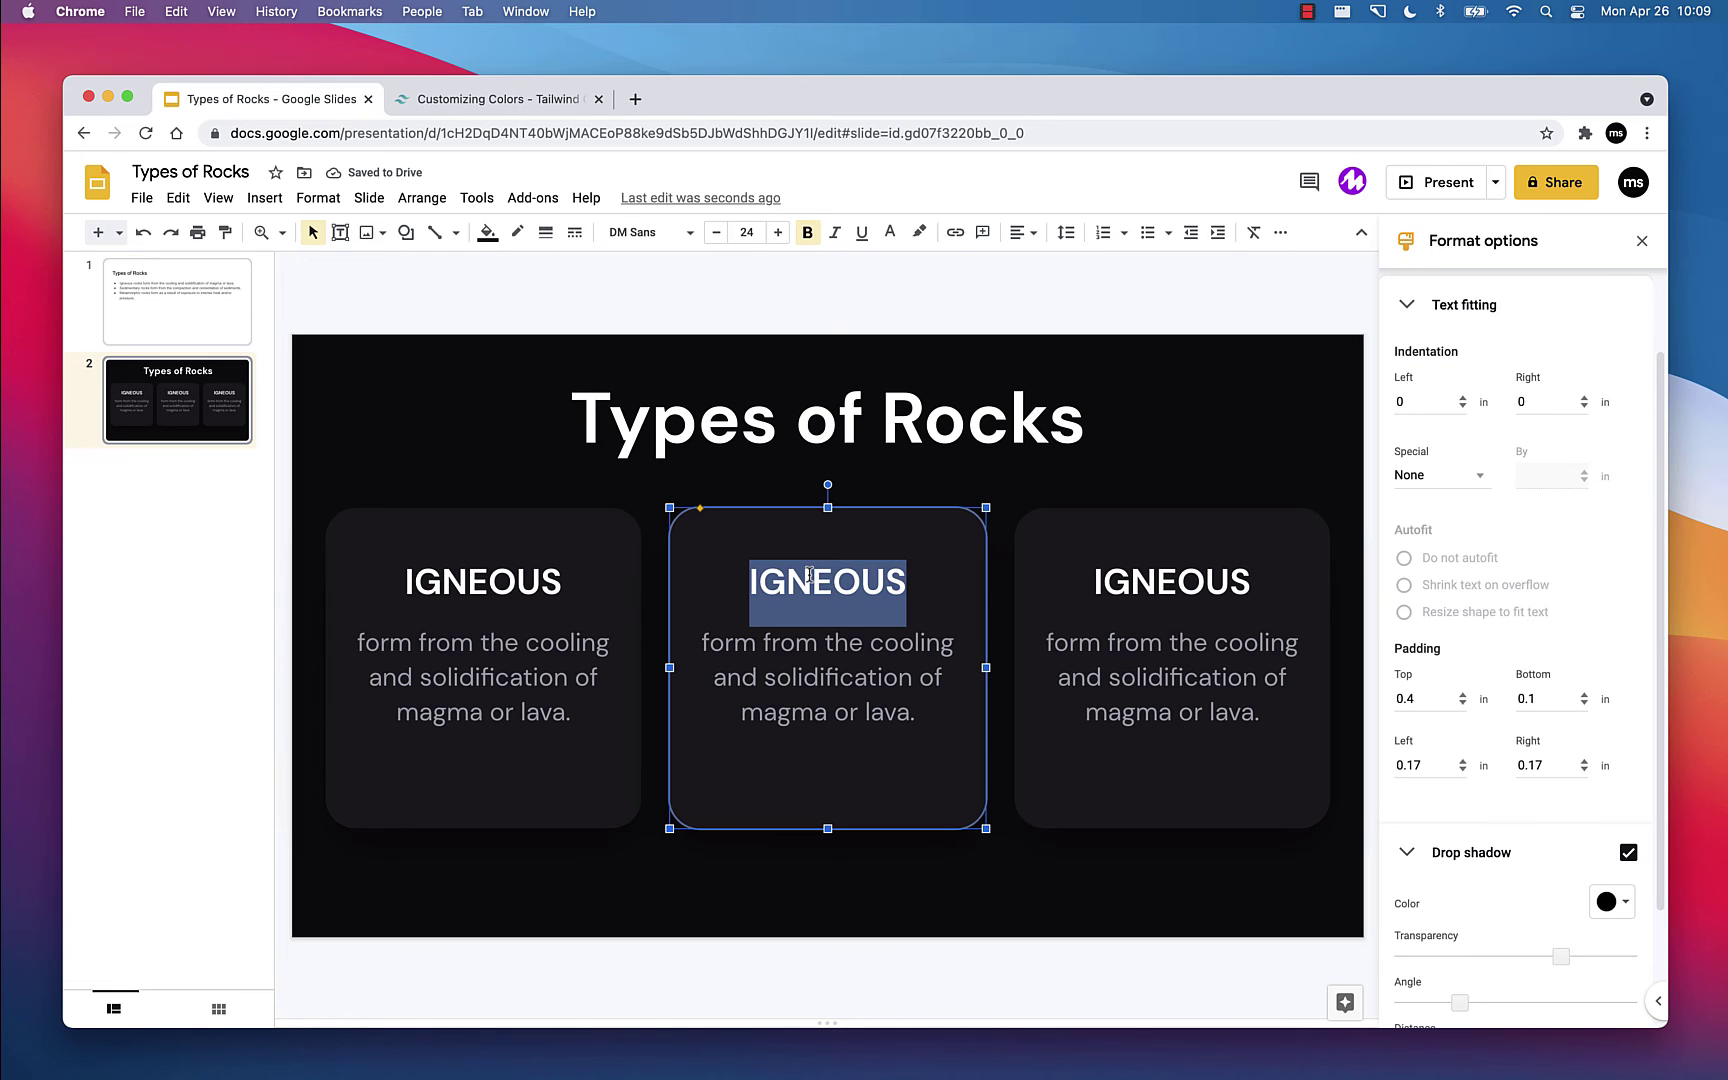
text(SEDIMEN)
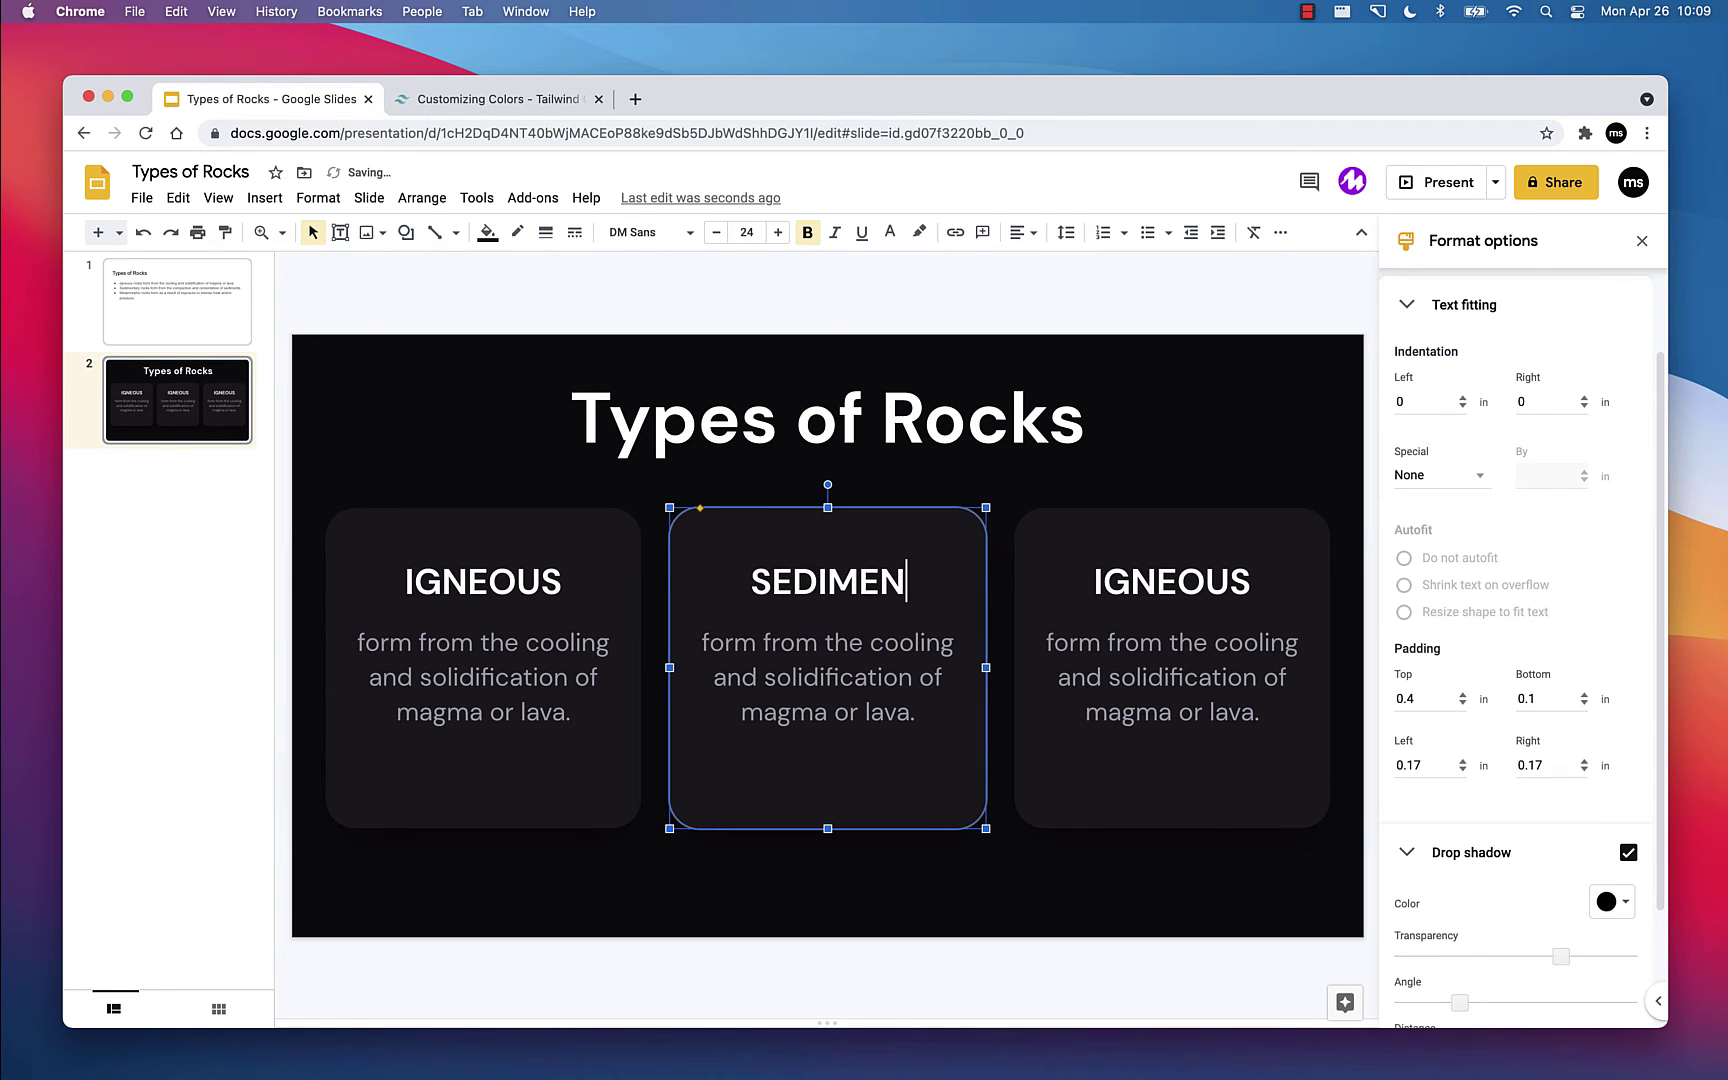
text(TARY)
double_click(1150, 576)
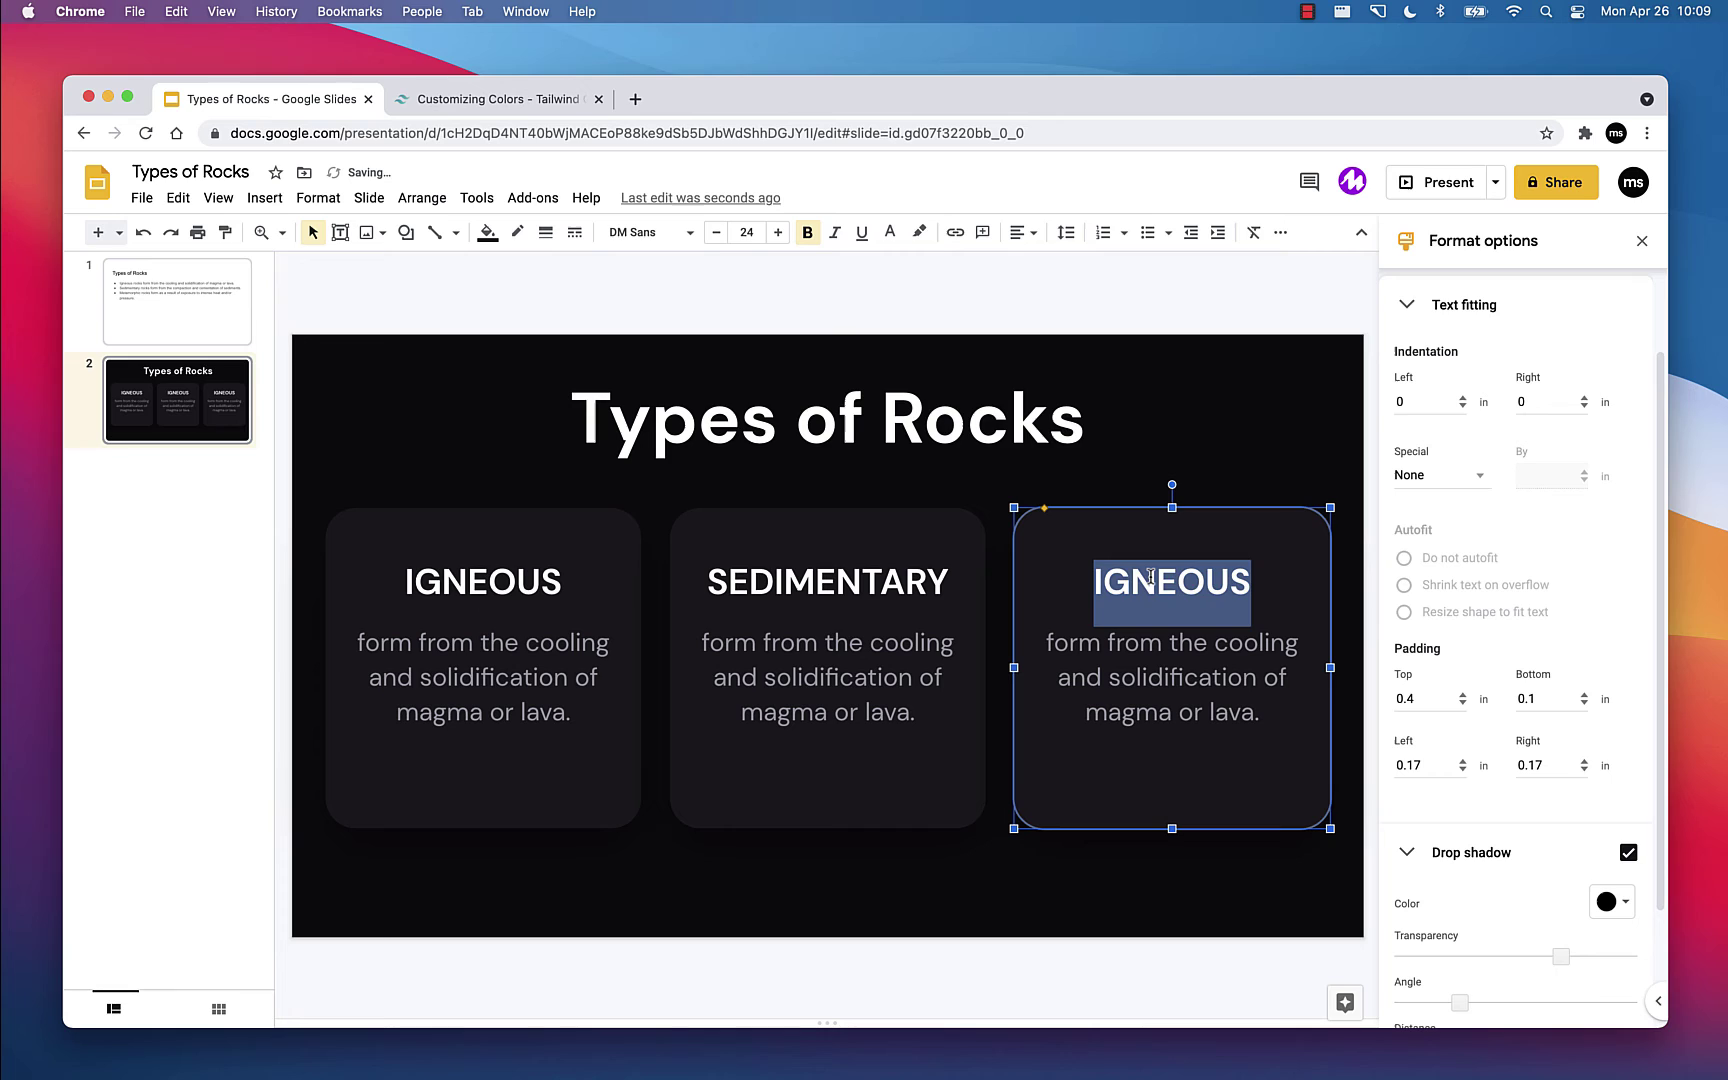
text(METAMORPHIC)
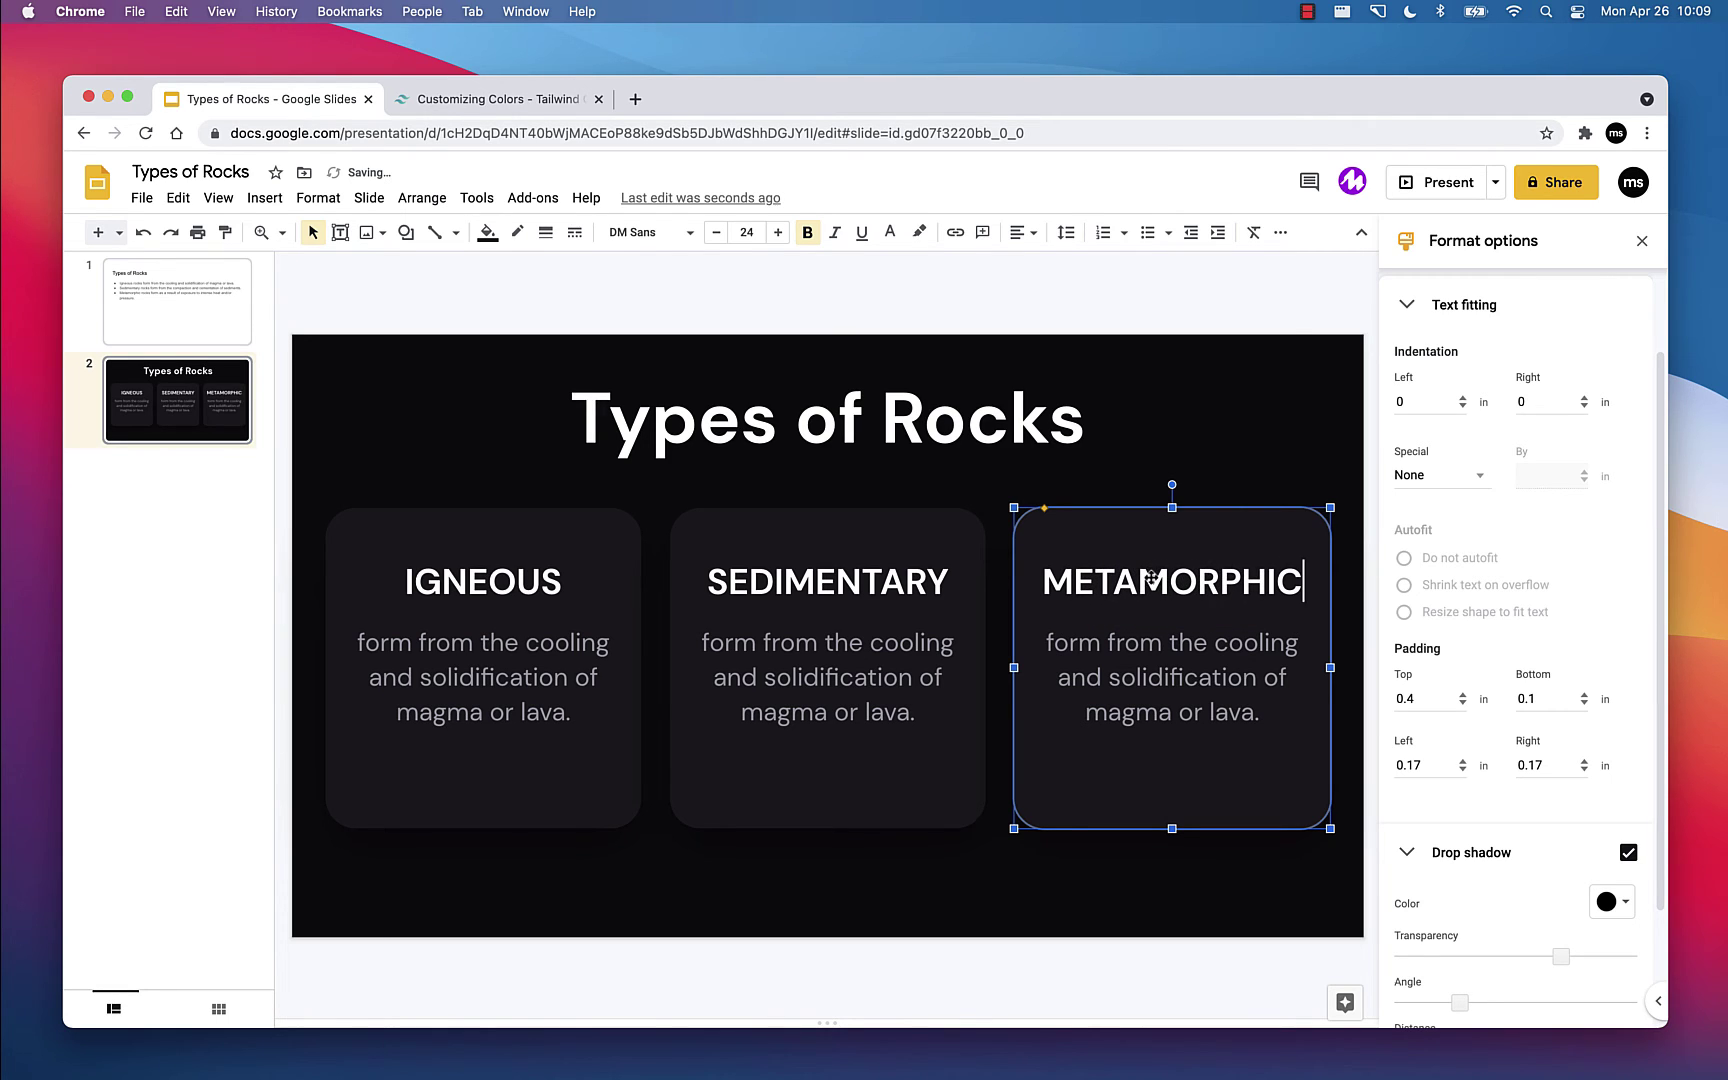
click(230, 323)
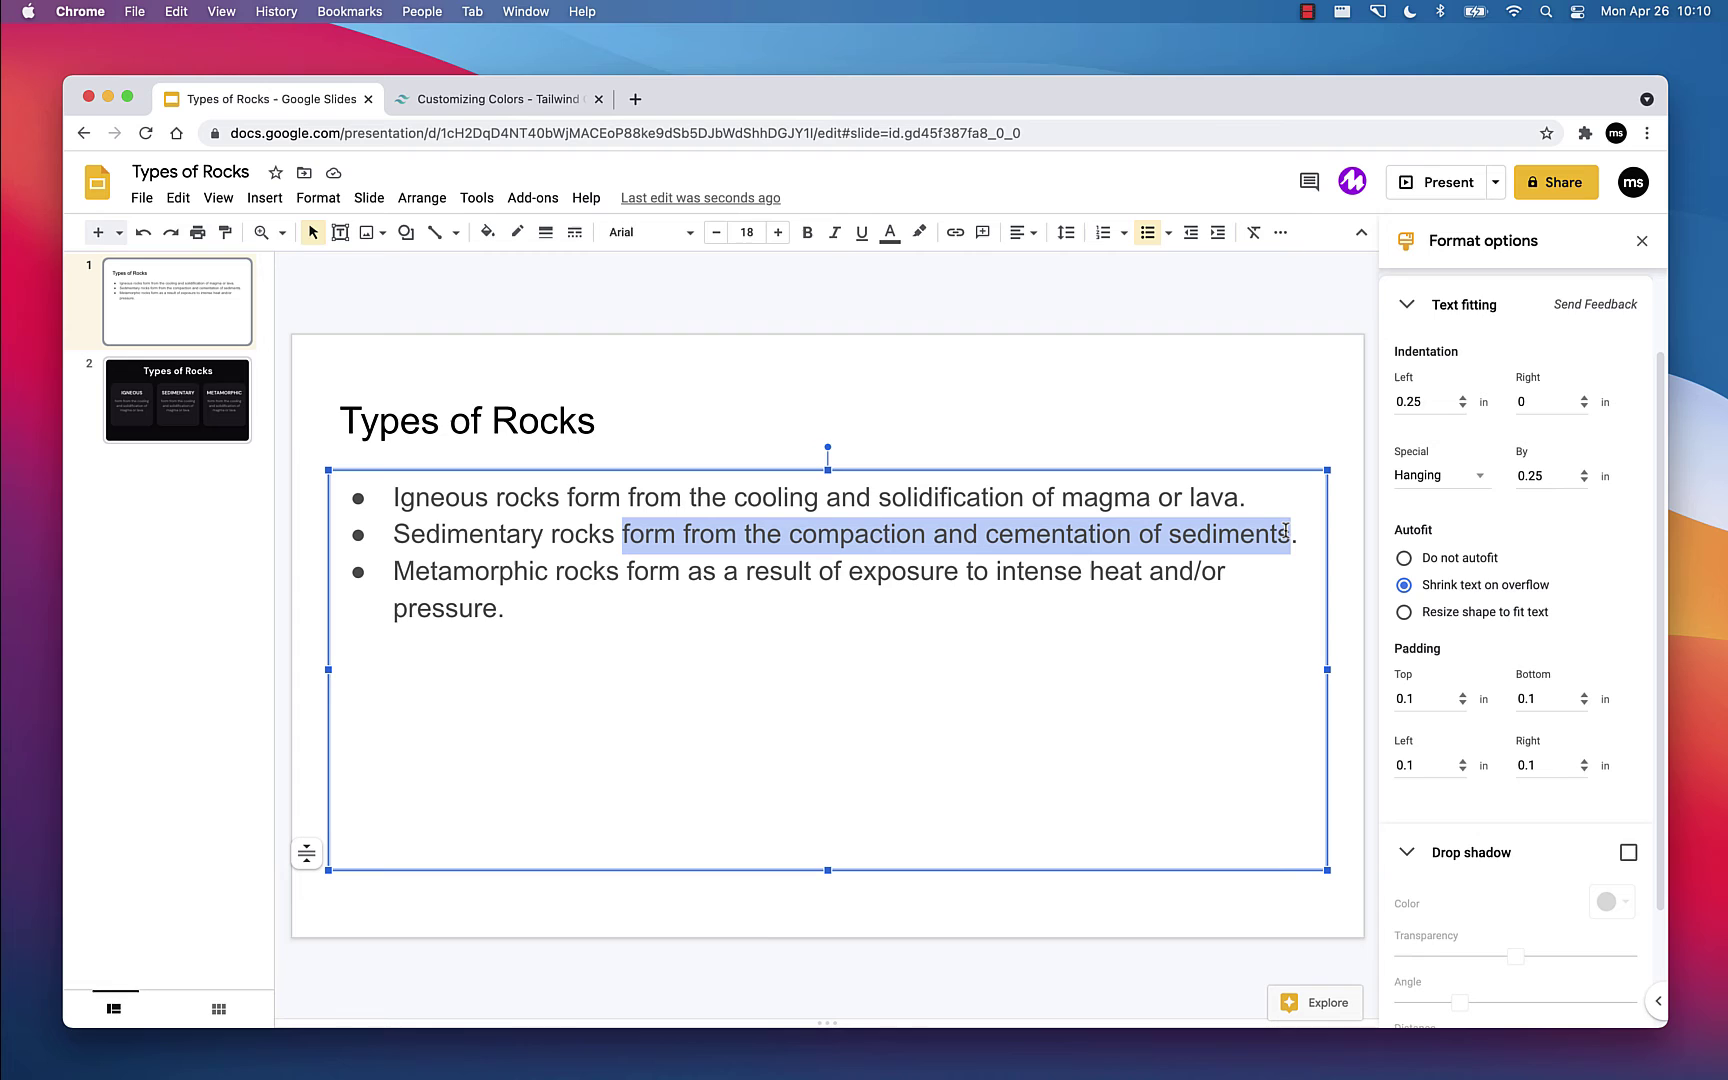
Step: Paste the copied sedimentary rocks description, without formatting, into the SEDIMENTARY card's body on slide 2
key(super+c)
click(183, 418)
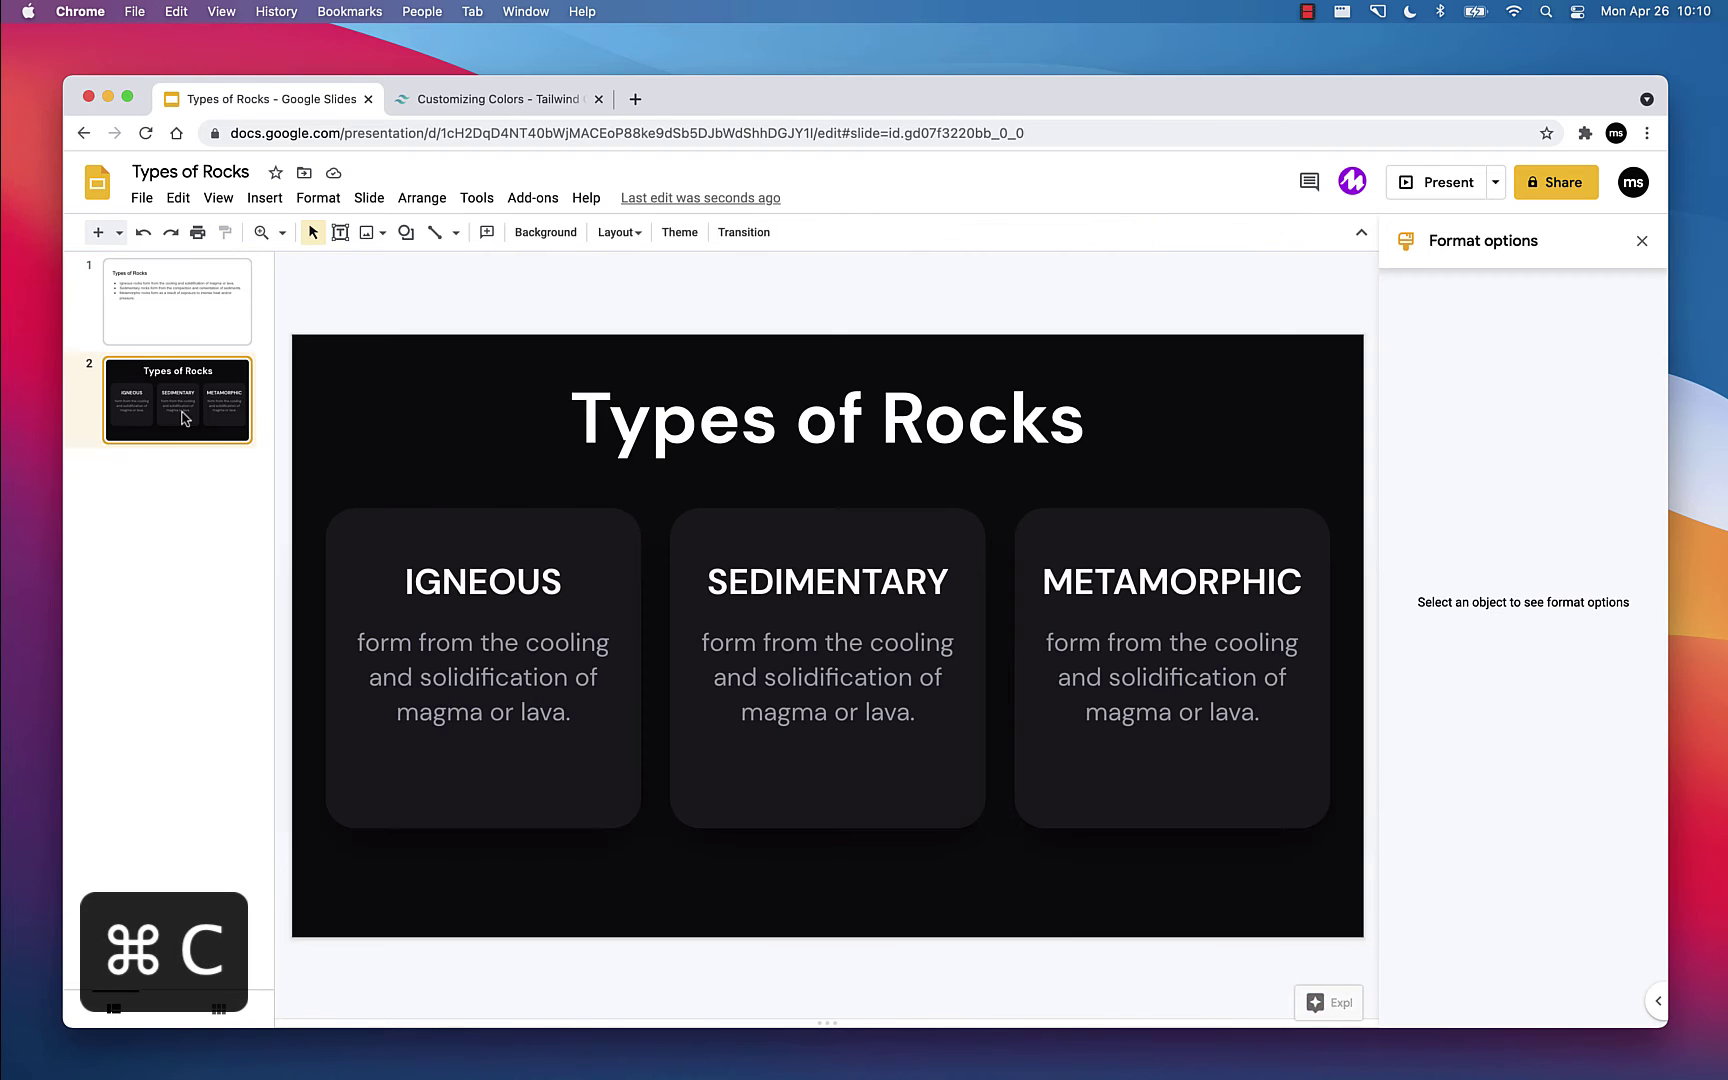
triple_click(800, 689)
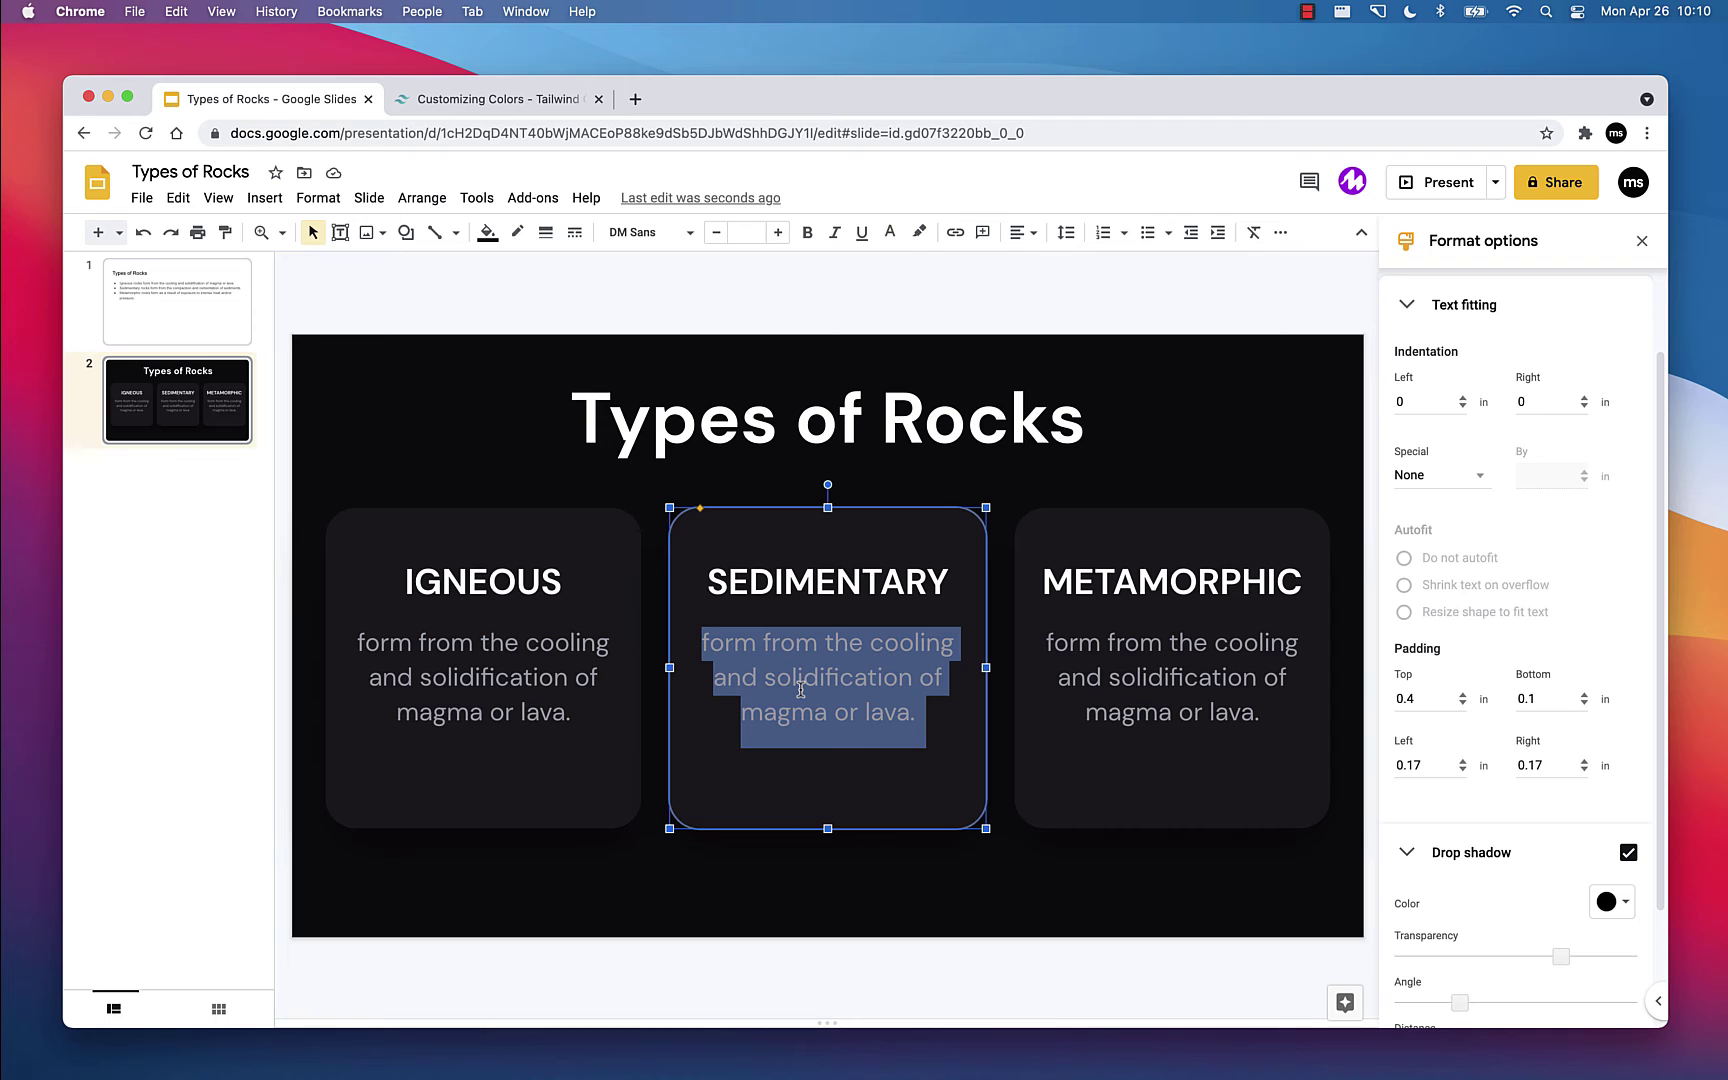
key(alt+shift+super+v)
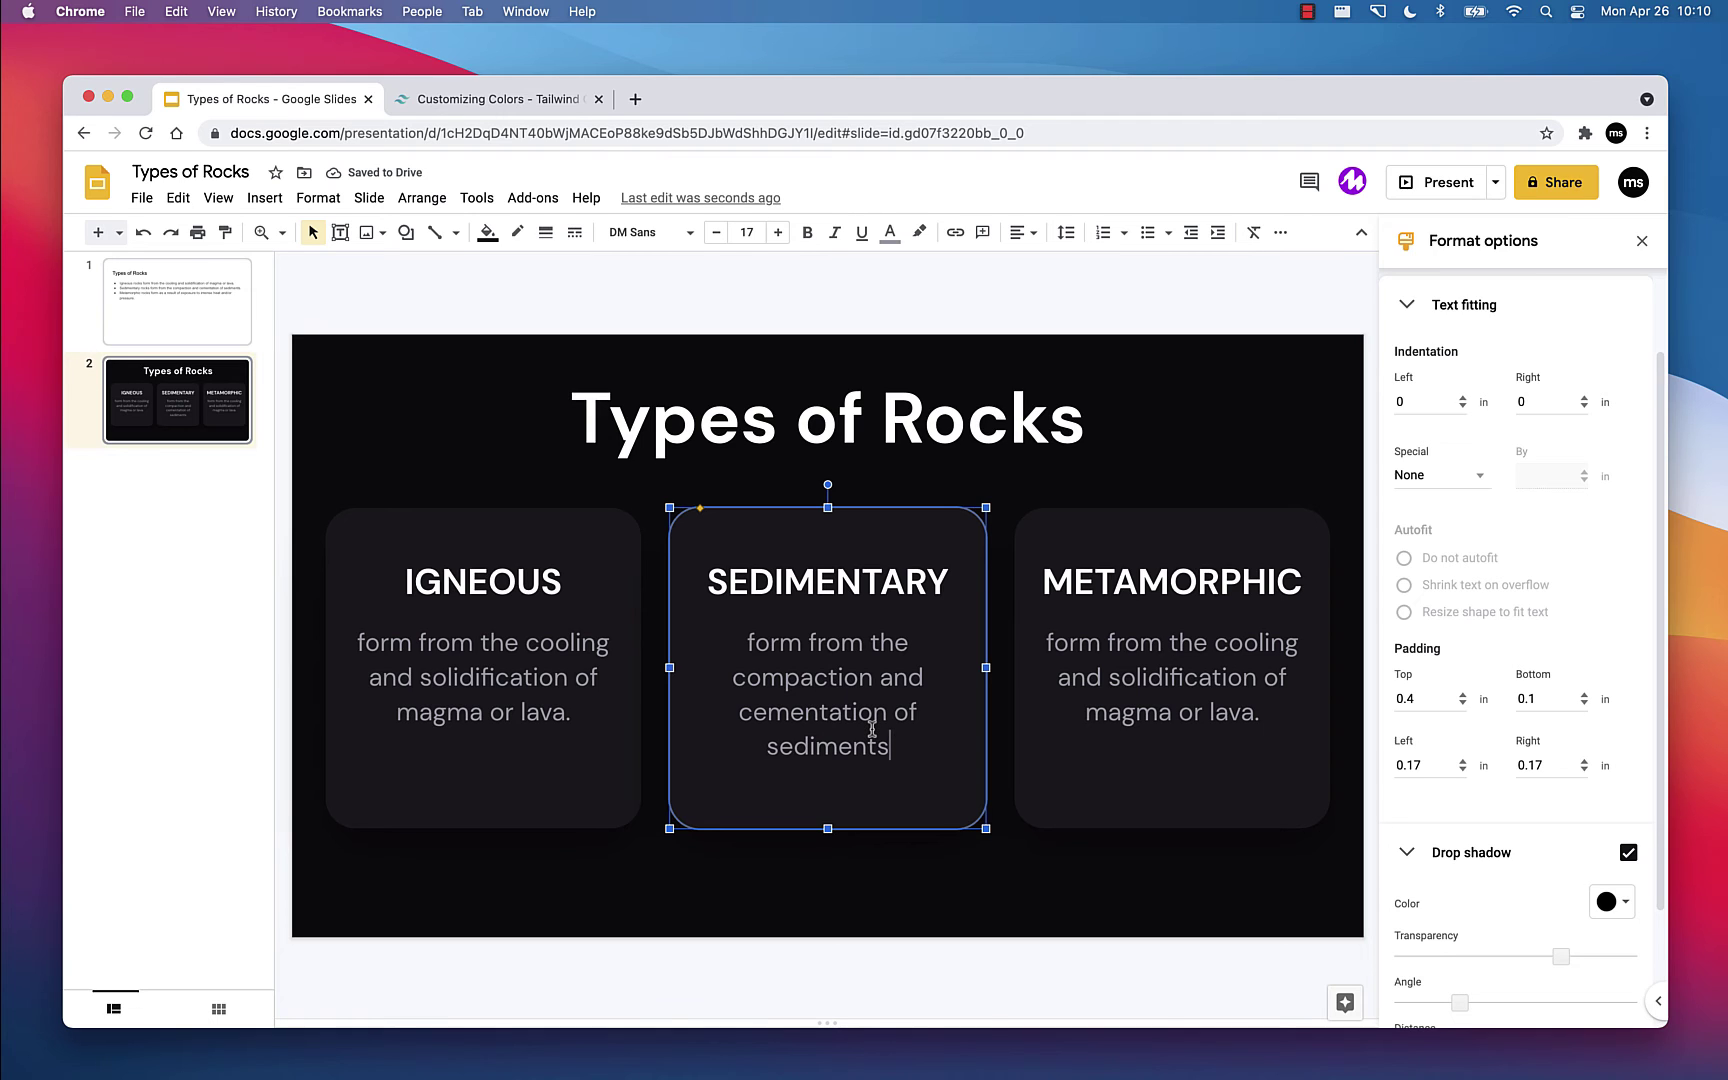
Step: Copy the metamorphic description from slide 1 and paste it unformatted into the METAMORPHIC card's body
click(186, 332)
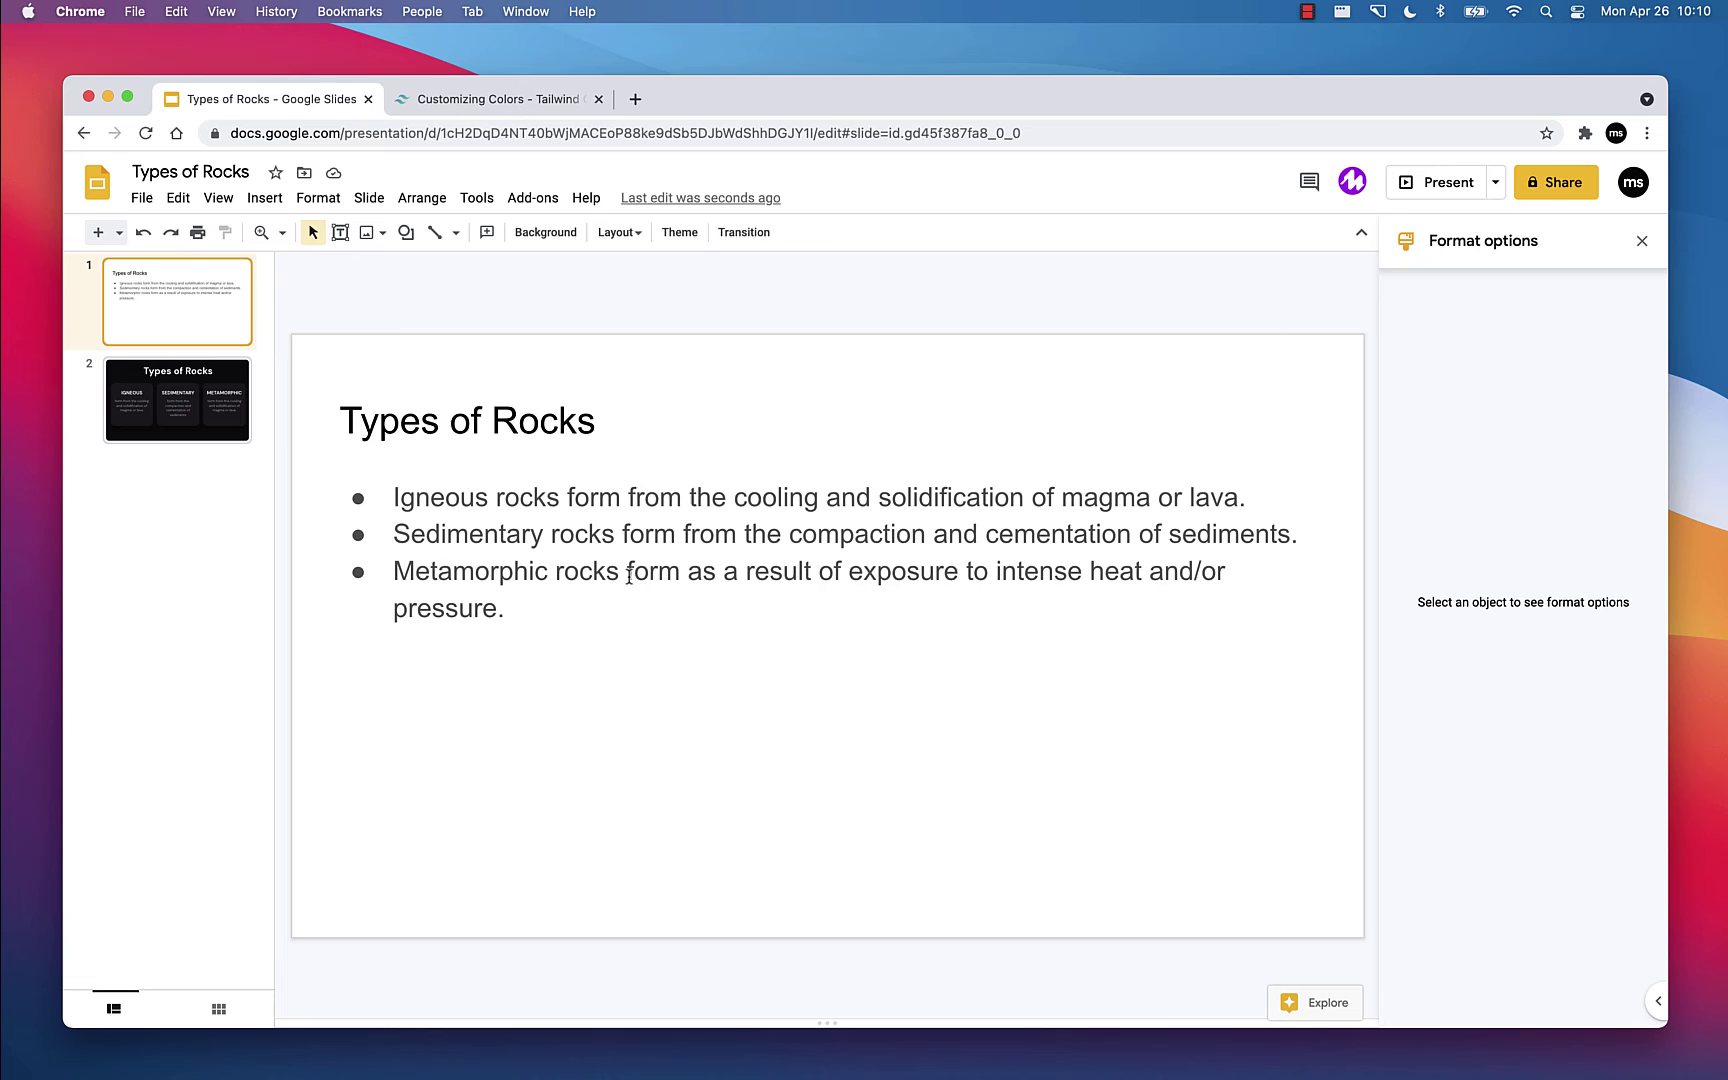
drag(628, 573, 494, 608)
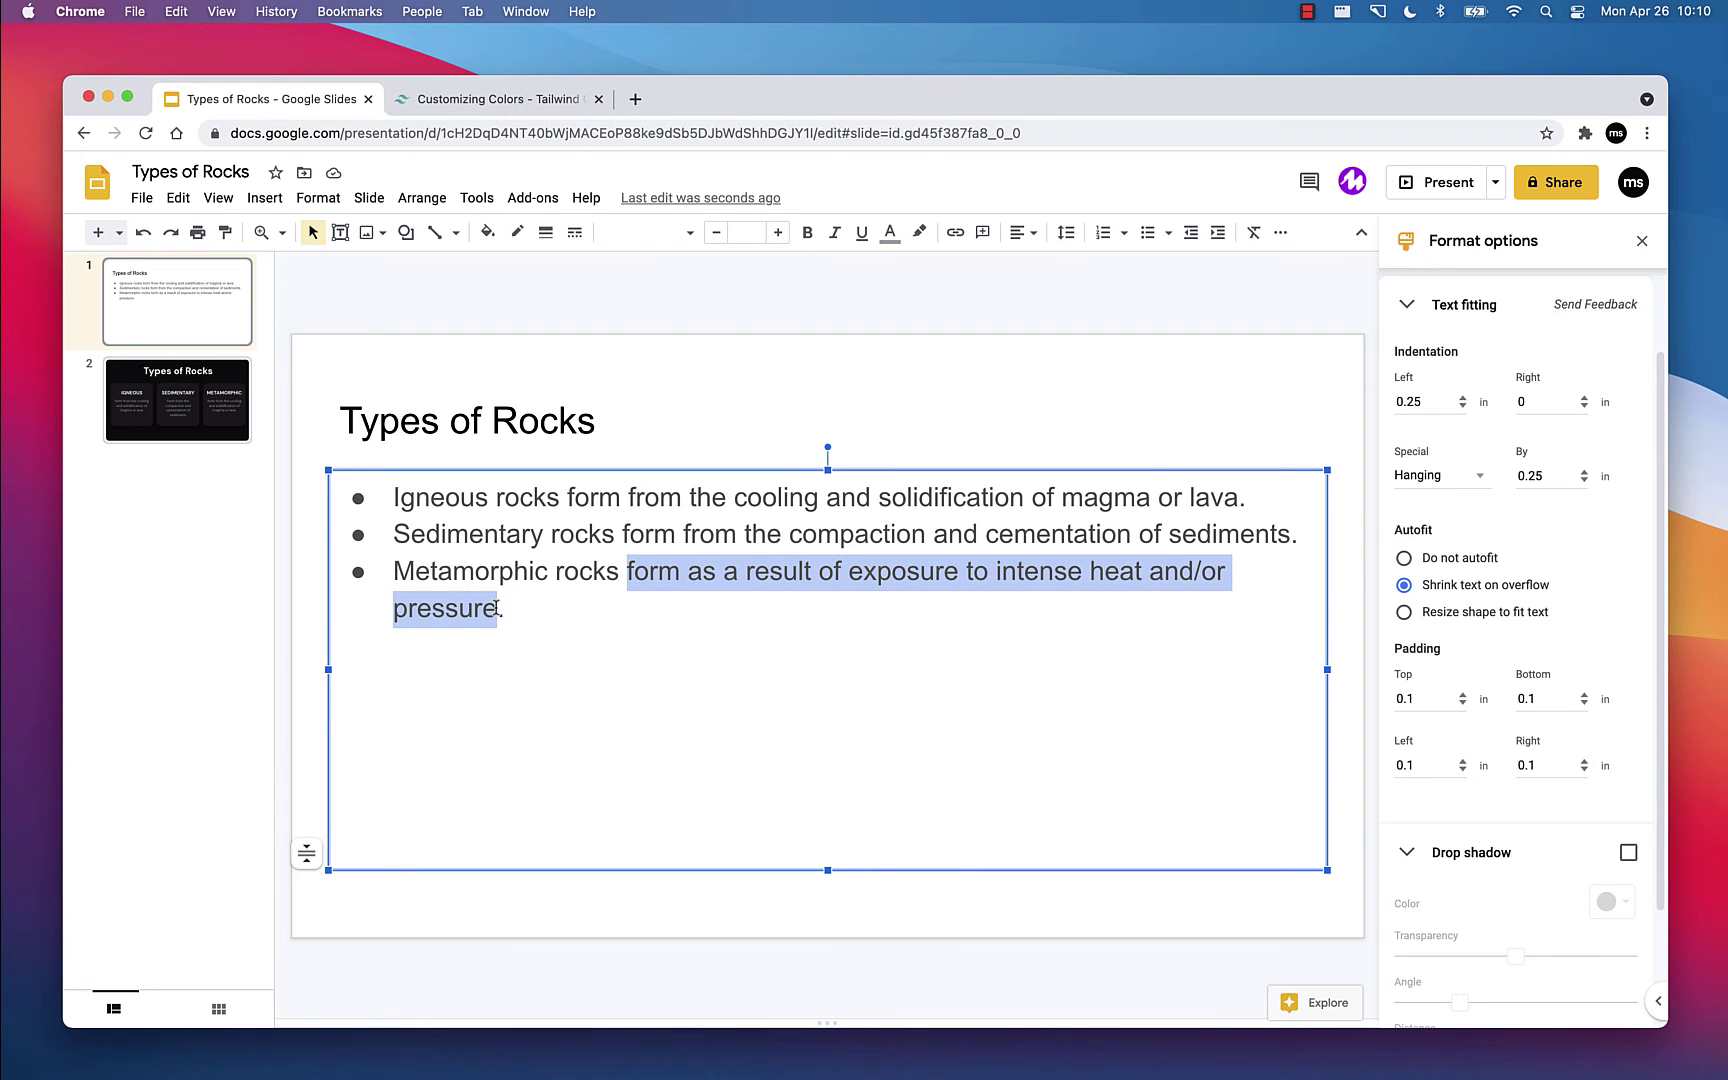
key(super+c)
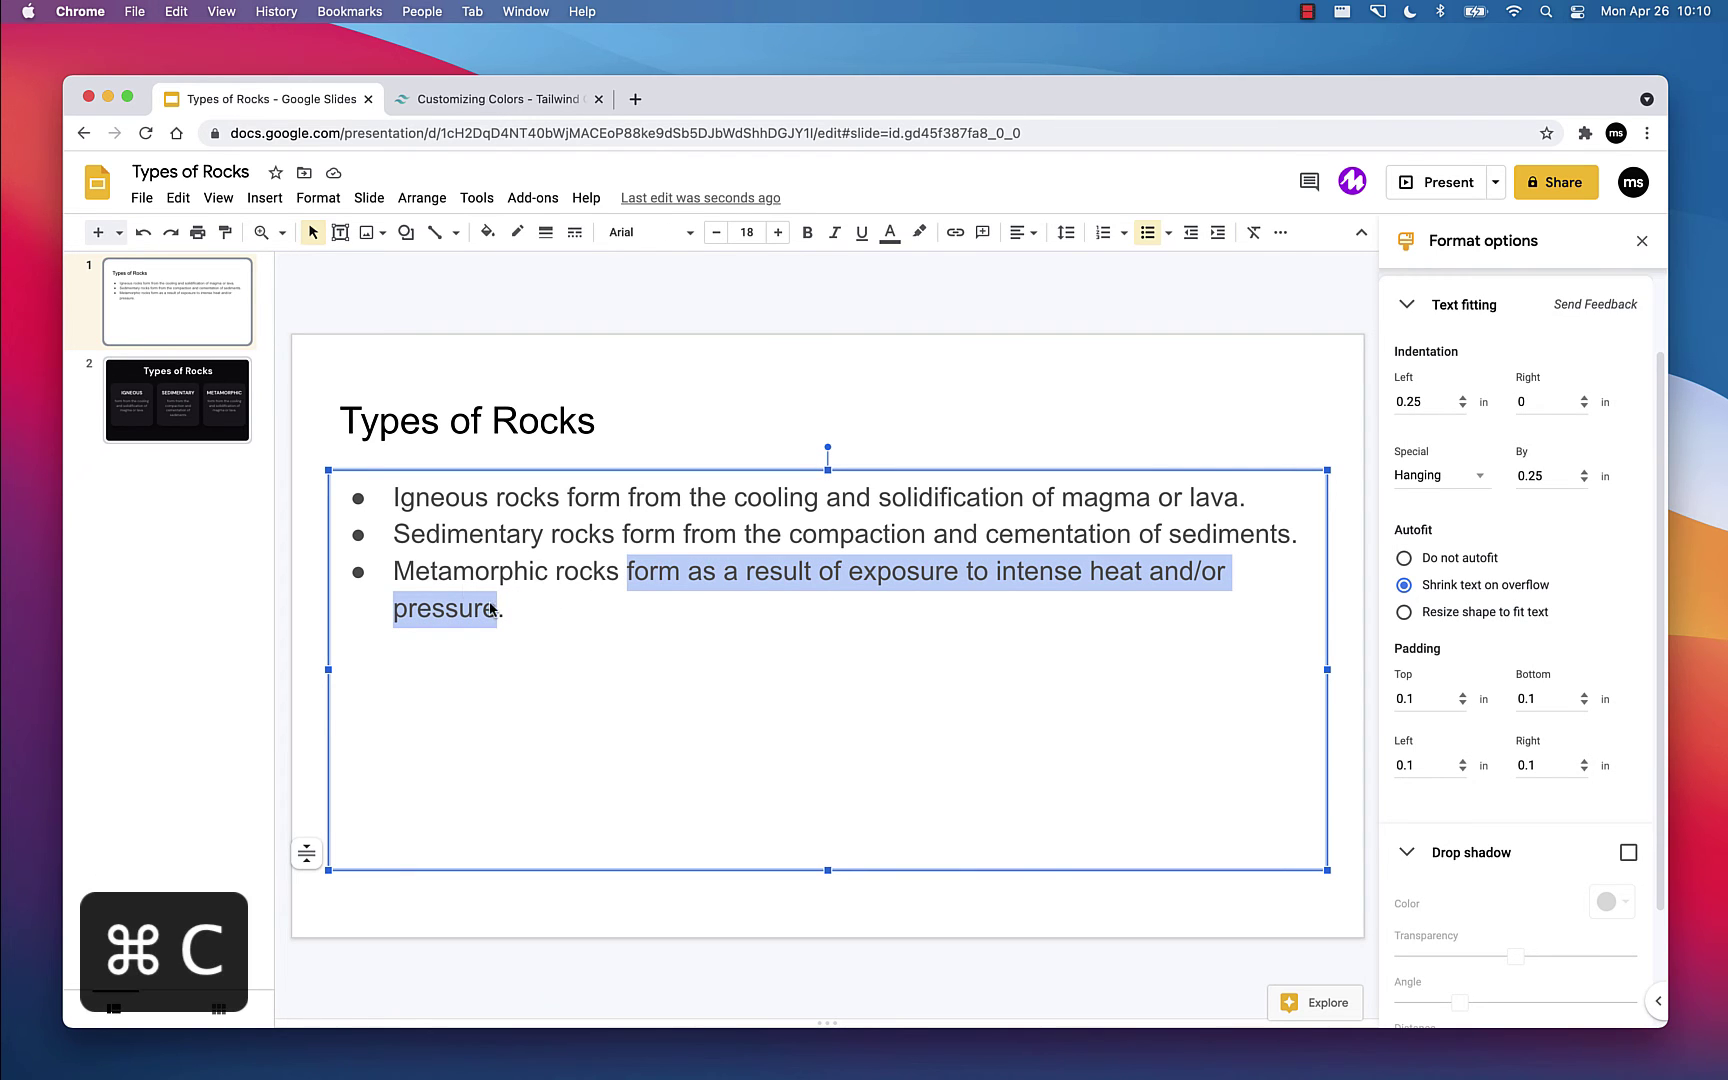
click(211, 398)
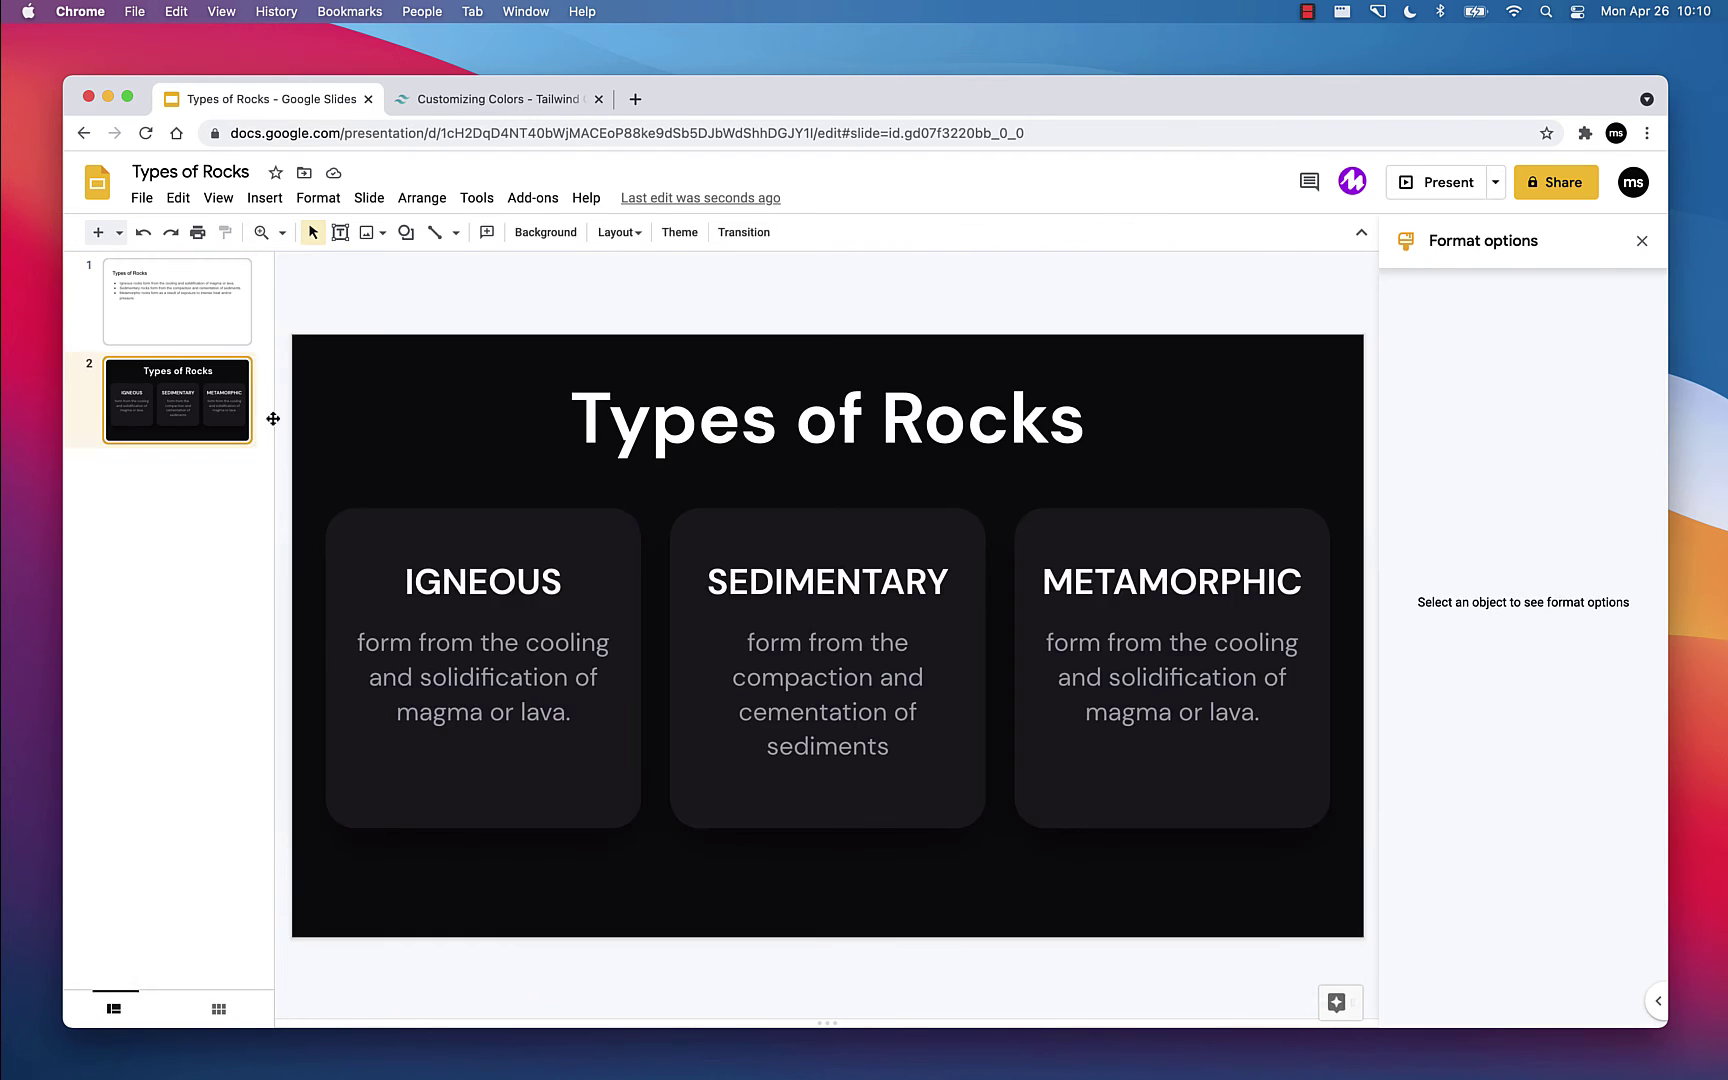
triple_click(1135, 693)
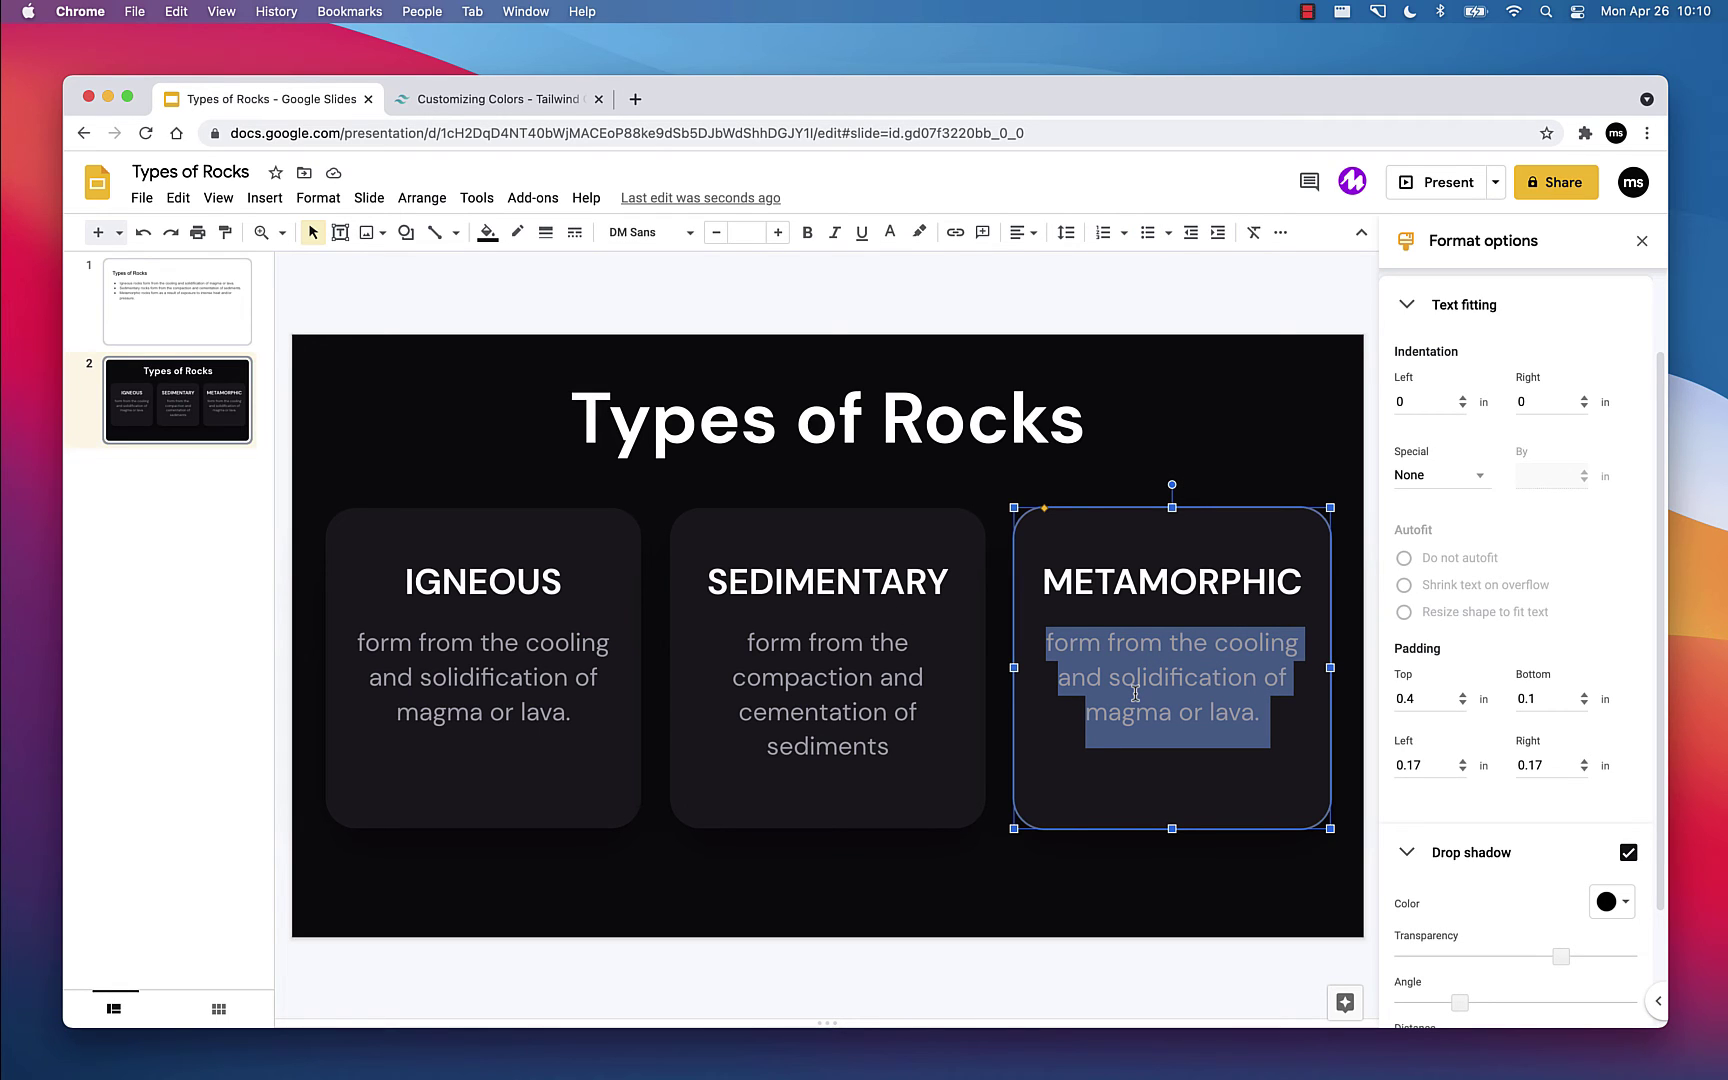
key(alt+shift+super+v)
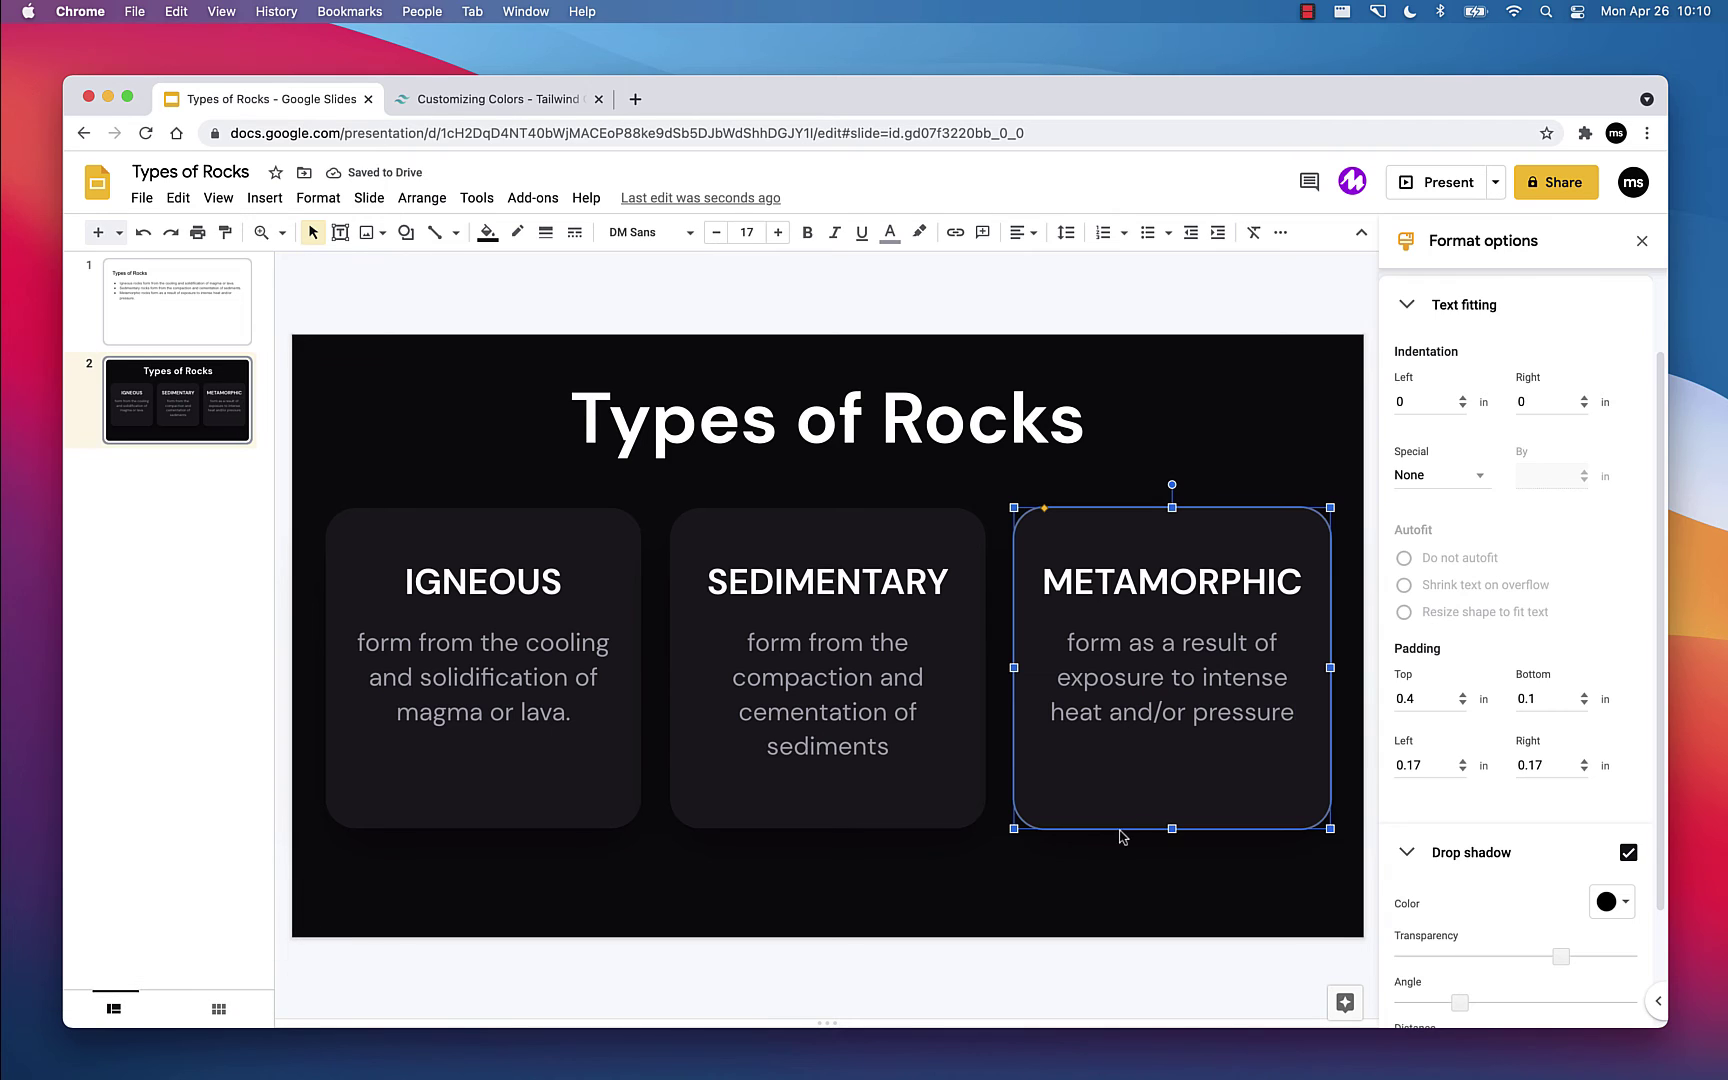
click(1116, 893)
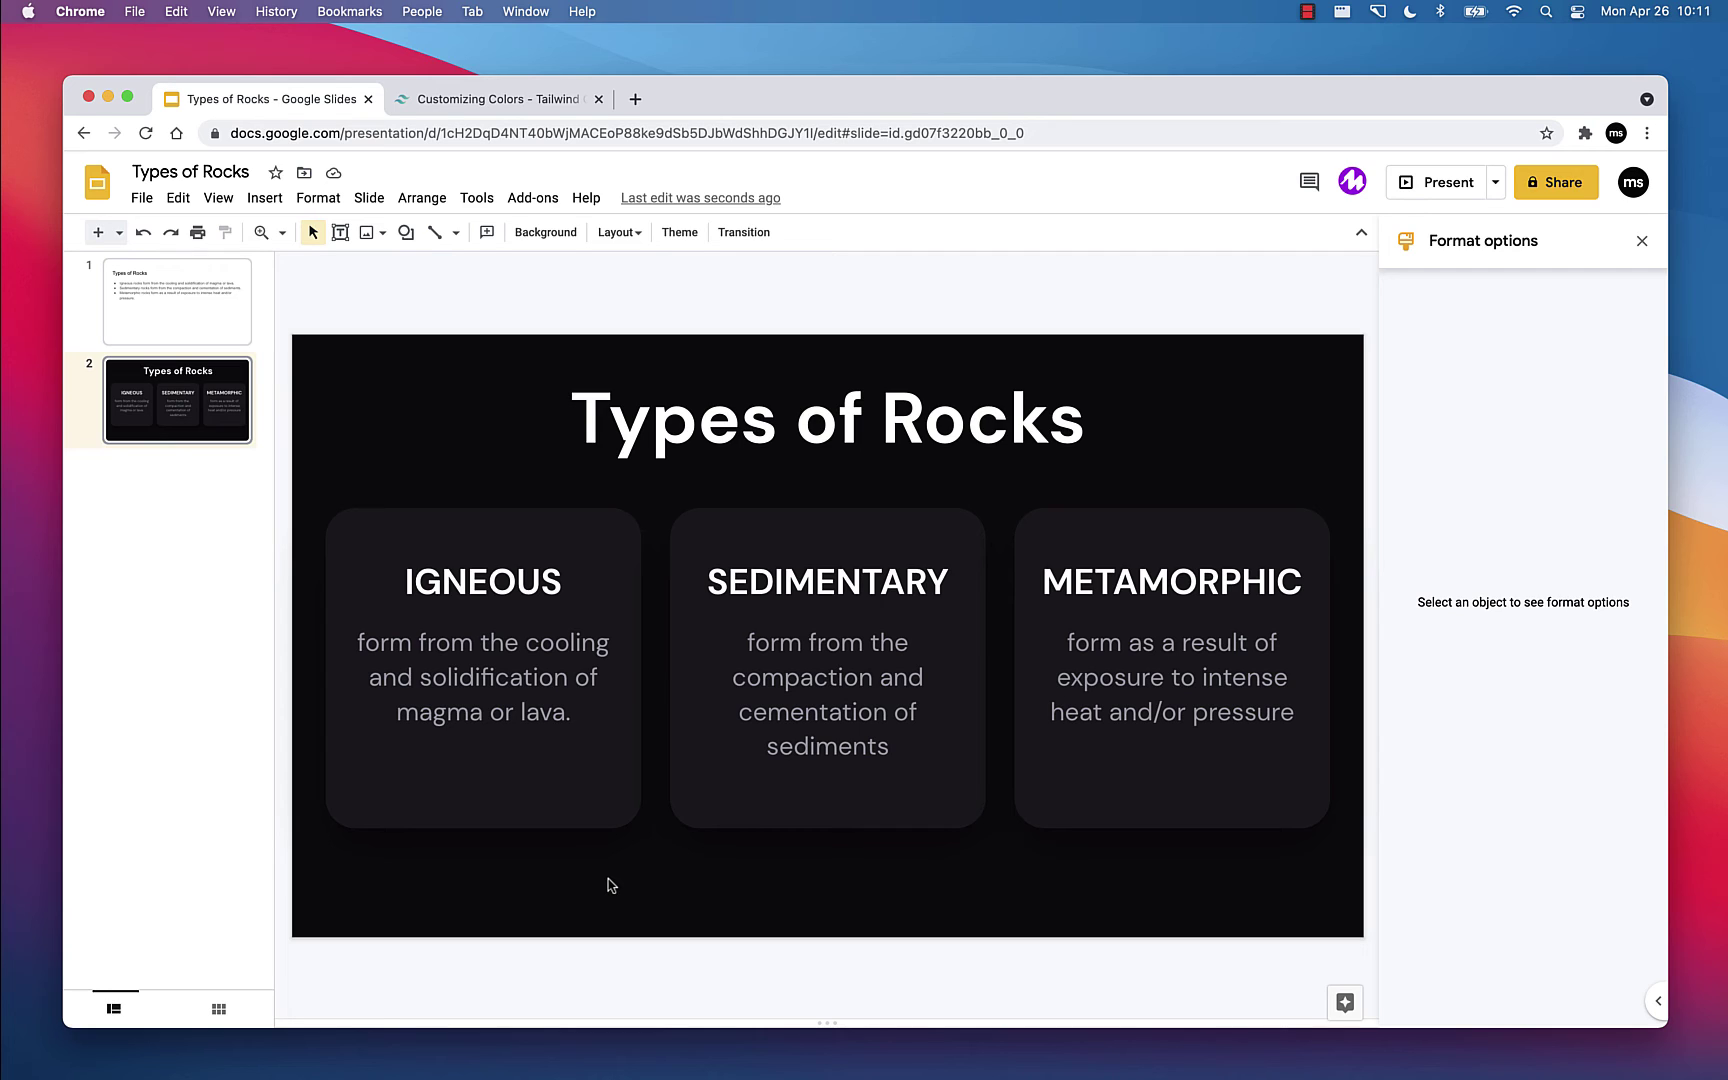
Step: Select all three cards and step their left and right padding down toward 0.14 in
drag(553, 878, 1106, 780)
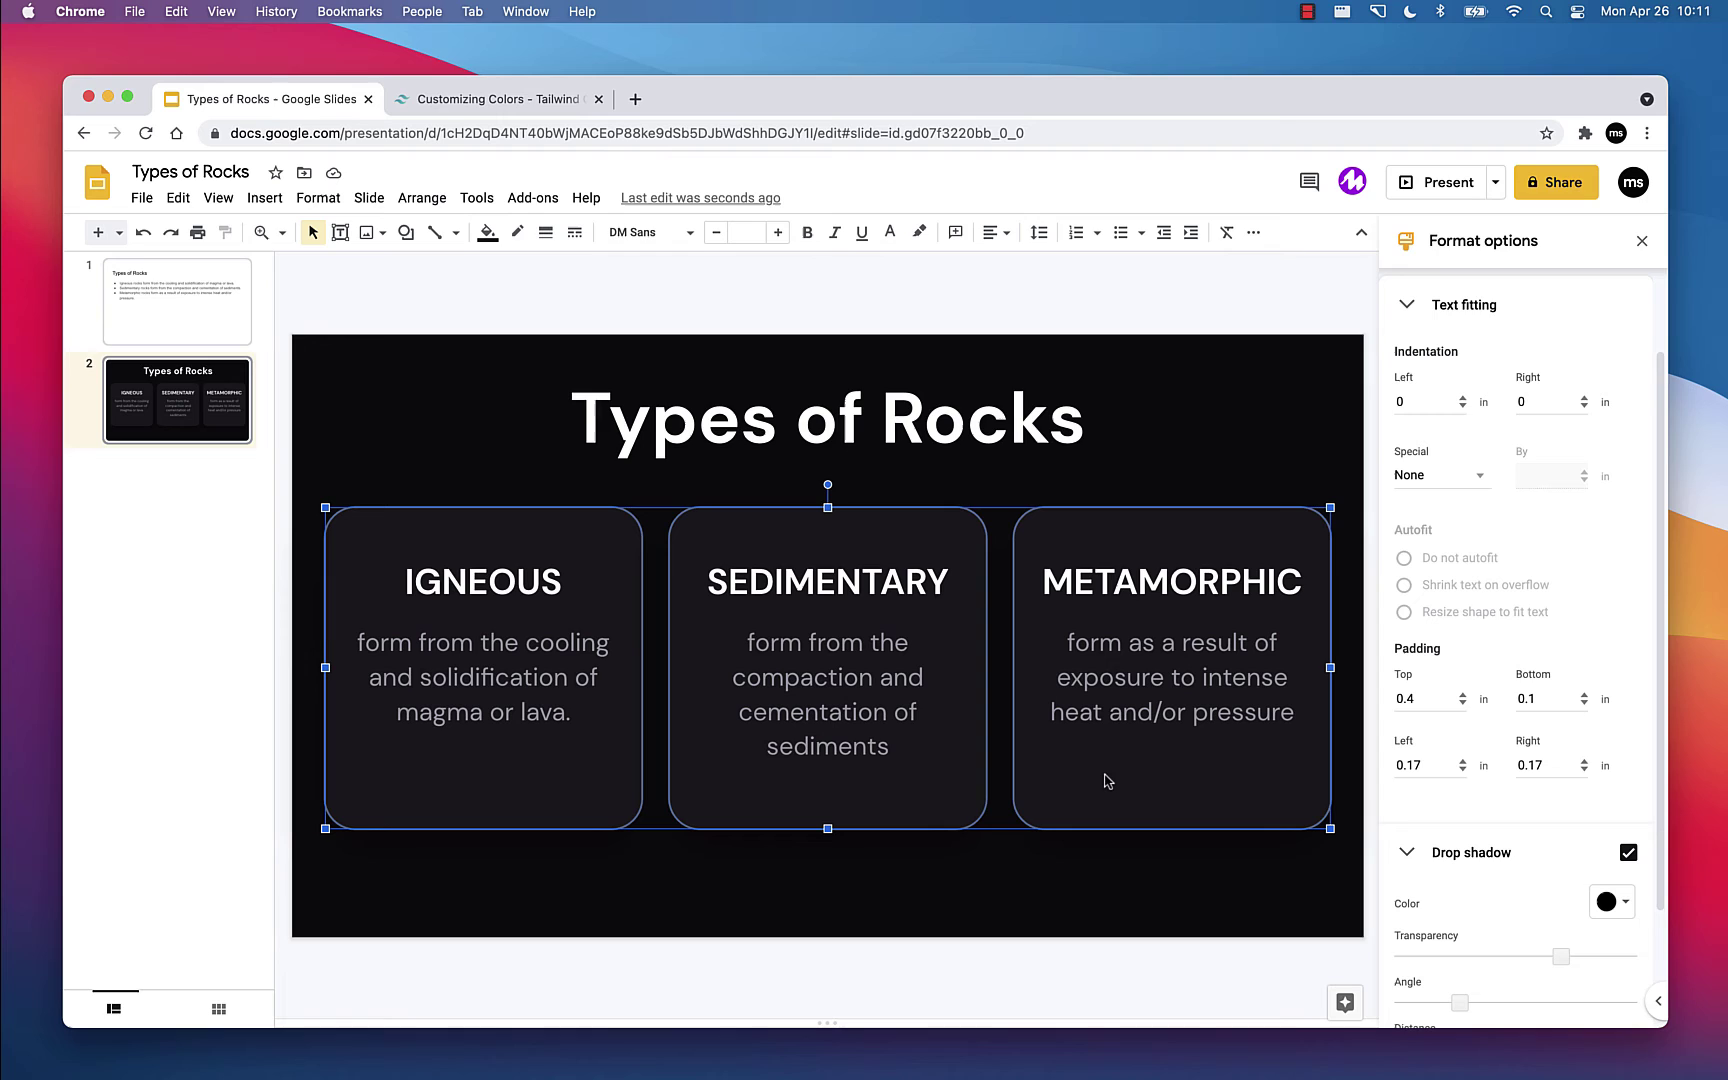
click(1428, 768)
key(Down)
click(1547, 765)
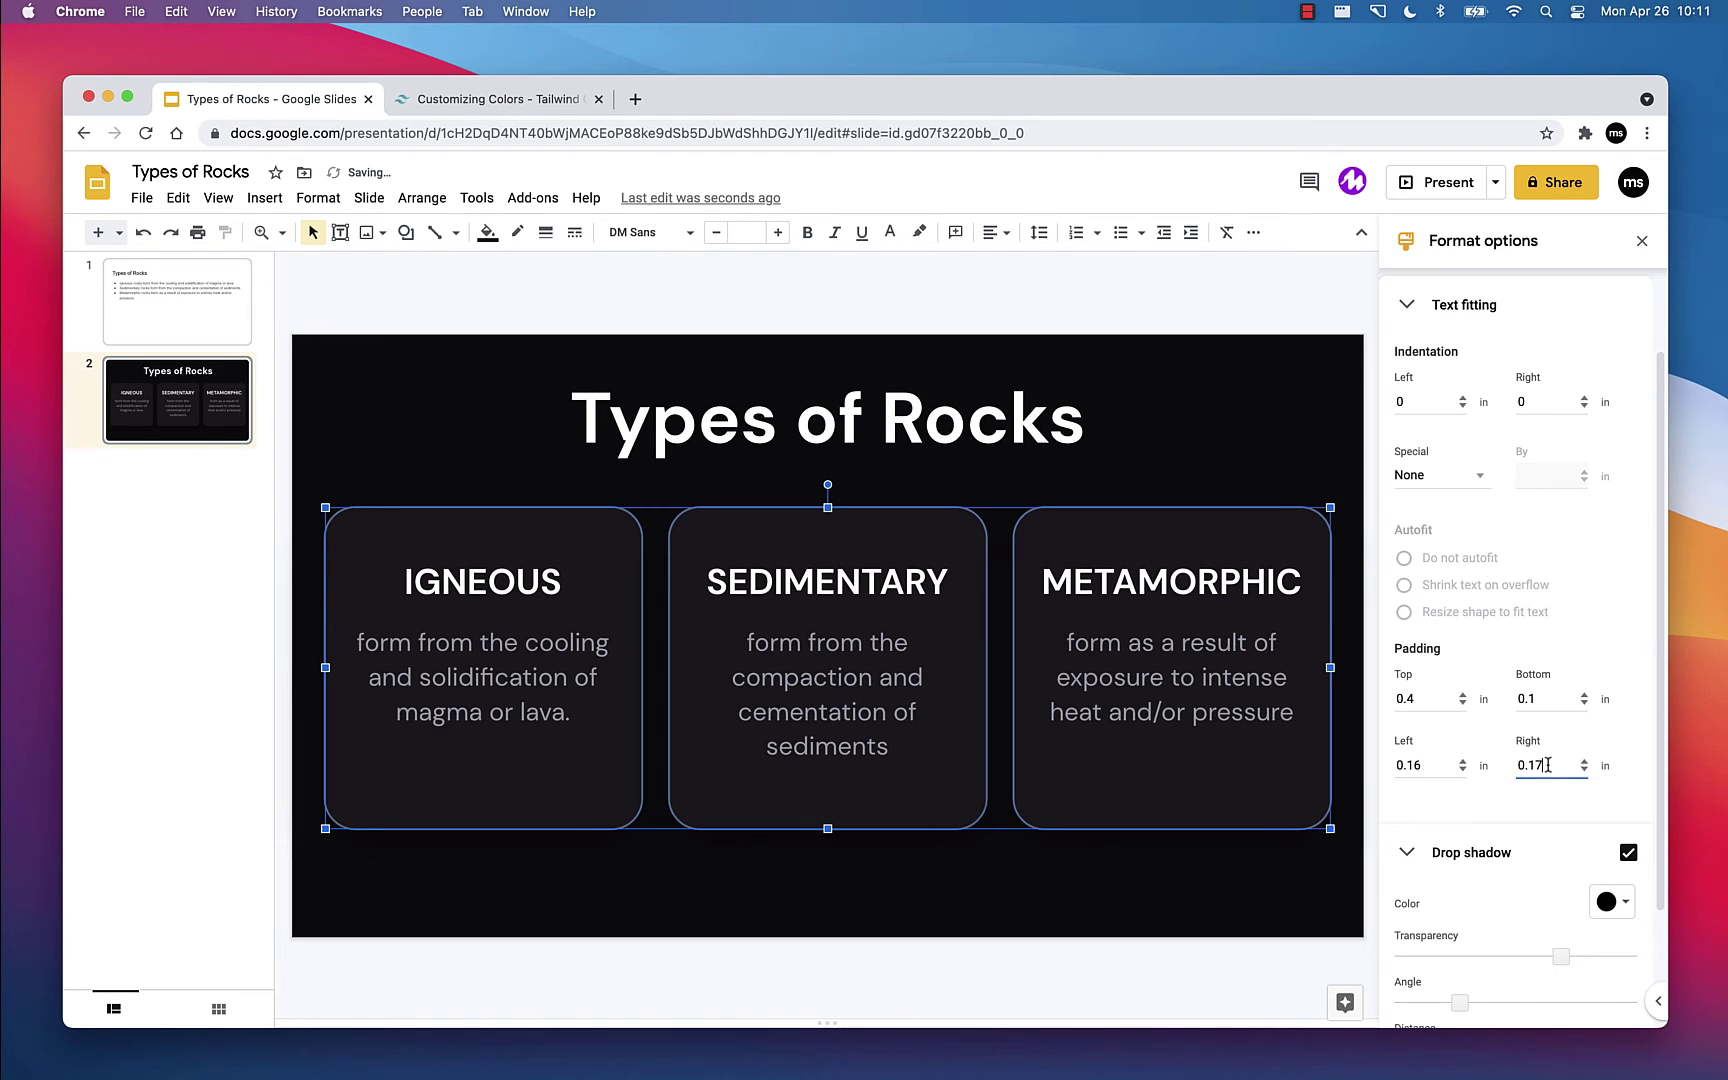
key(Down)
key(Down)
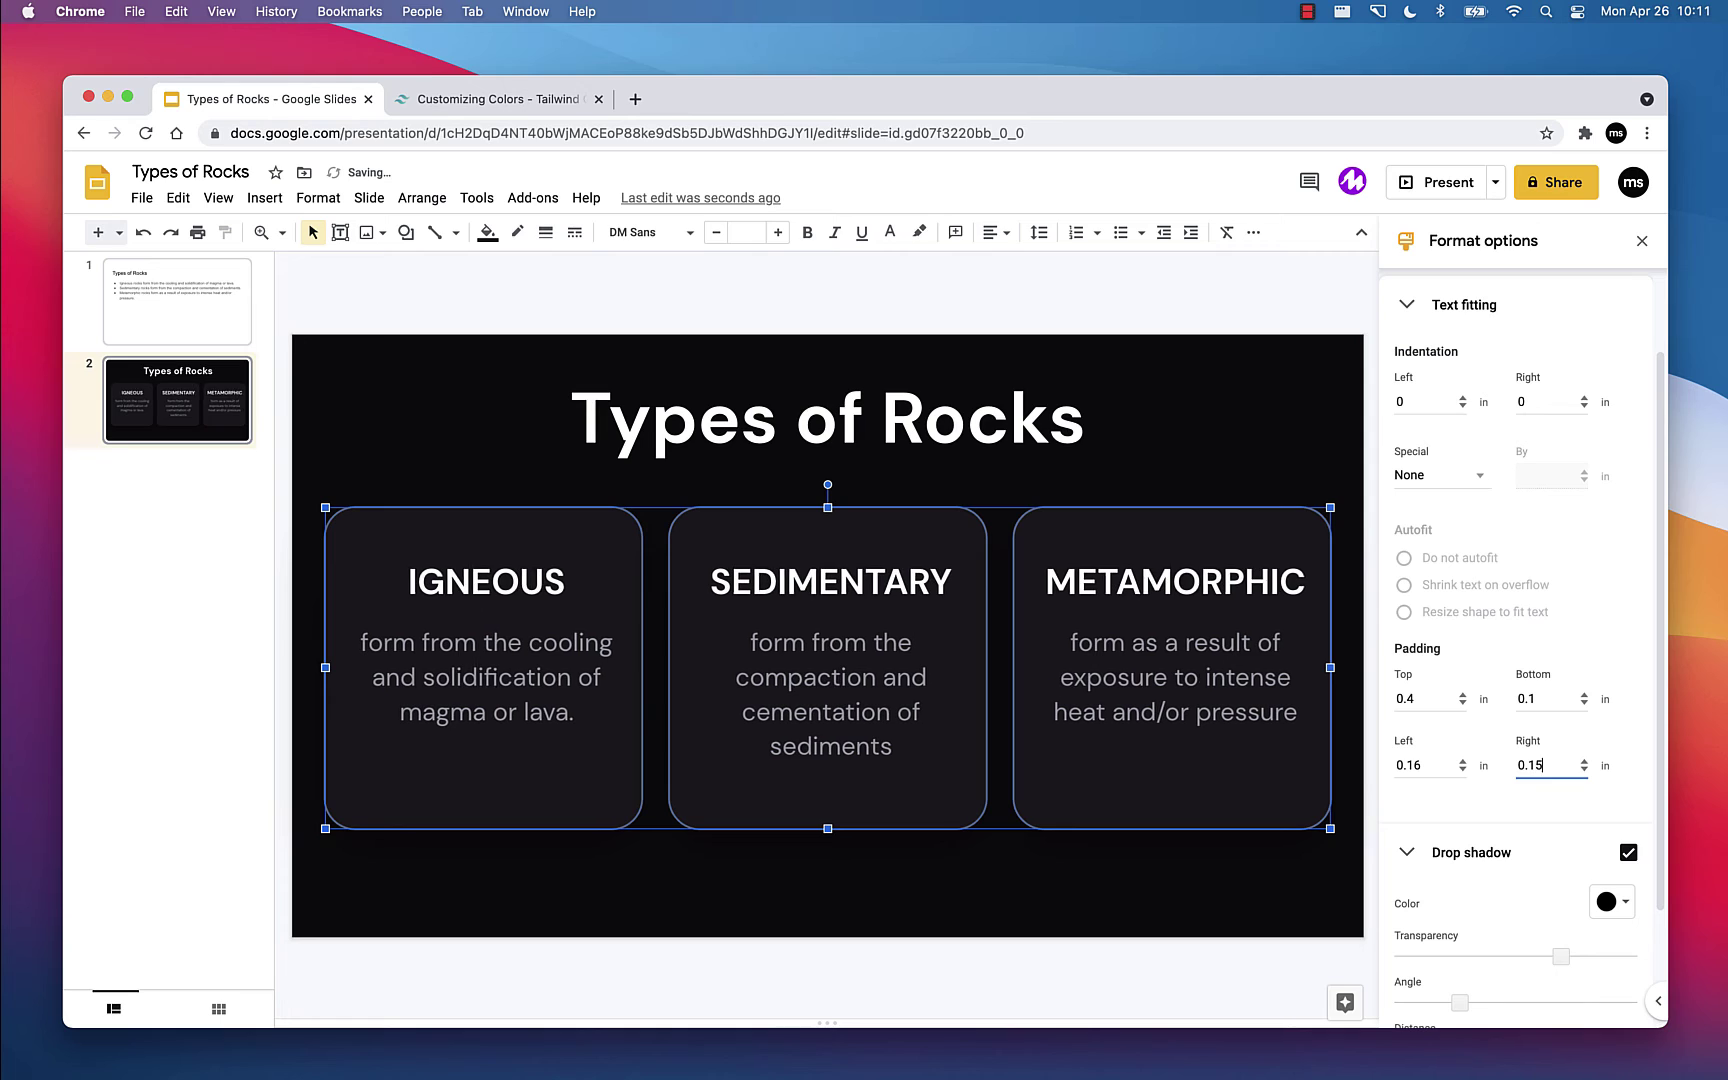
click(1428, 765)
key(BackSpace)
text(5)
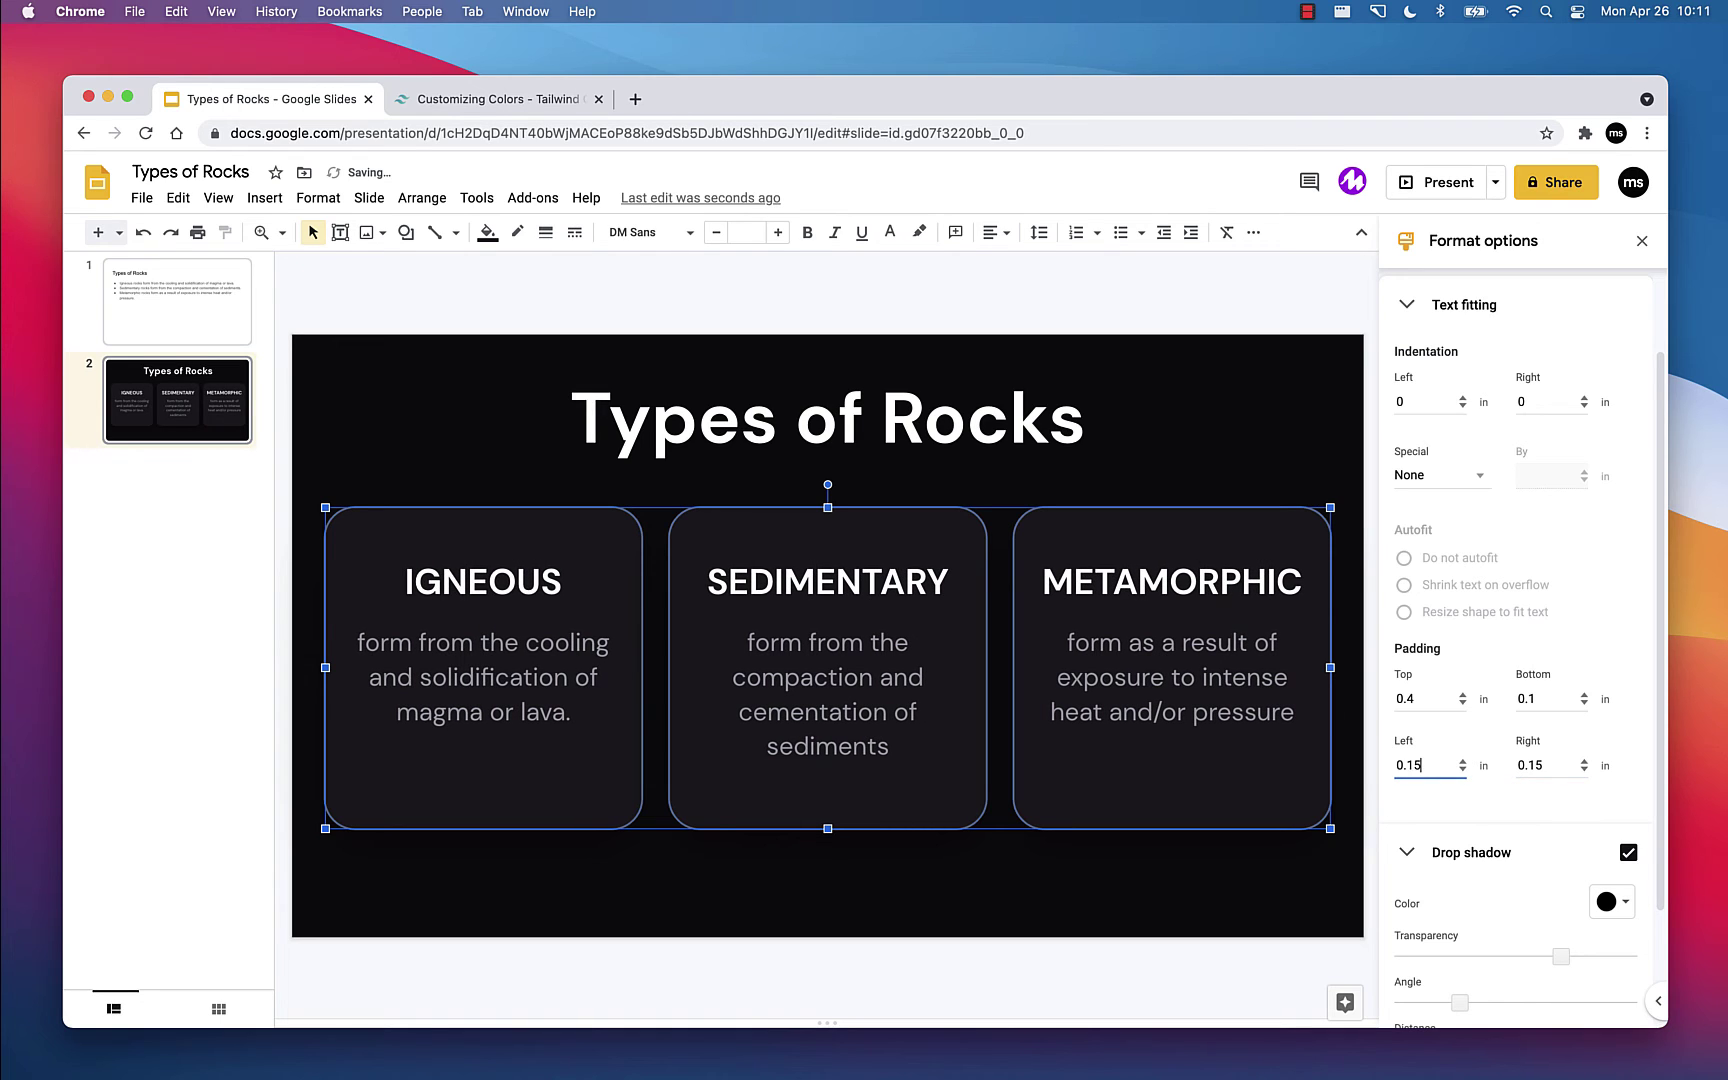
key(Down)
Step: Set the cards' left and right padding to 0.1 in and deselect to preview
click(1560, 765)
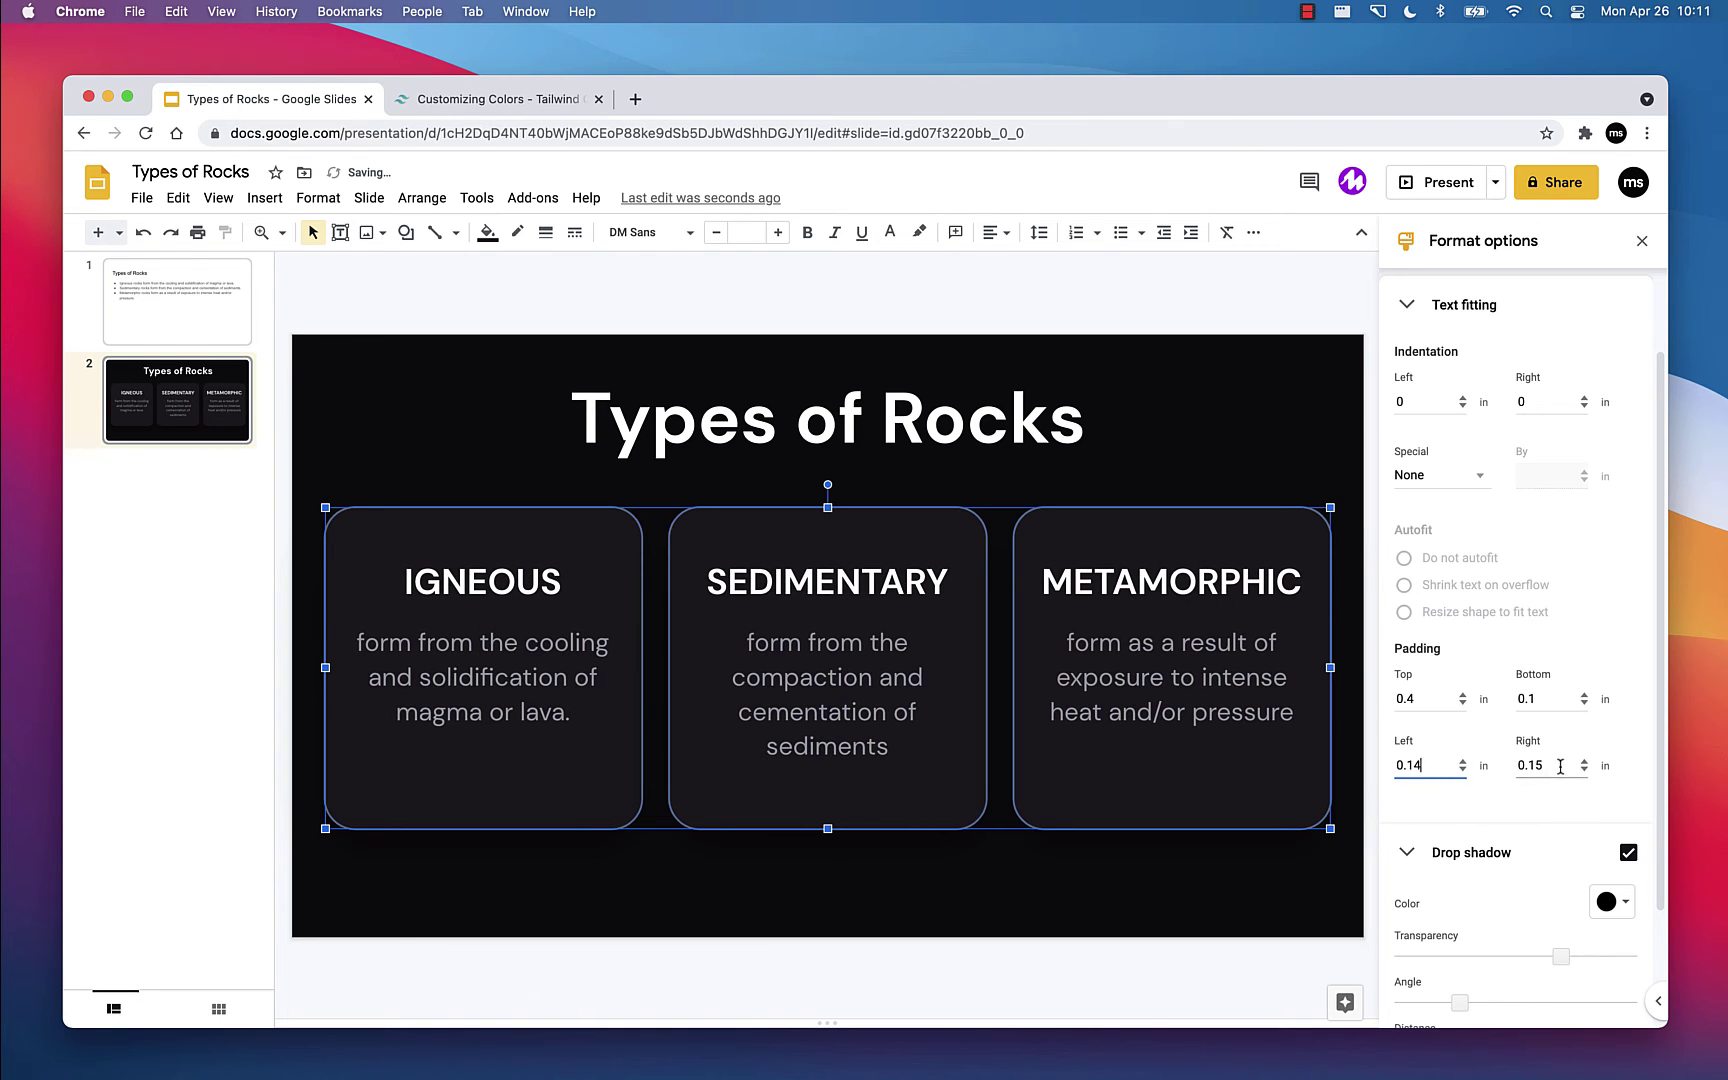
key(BackSpace)
text(4)
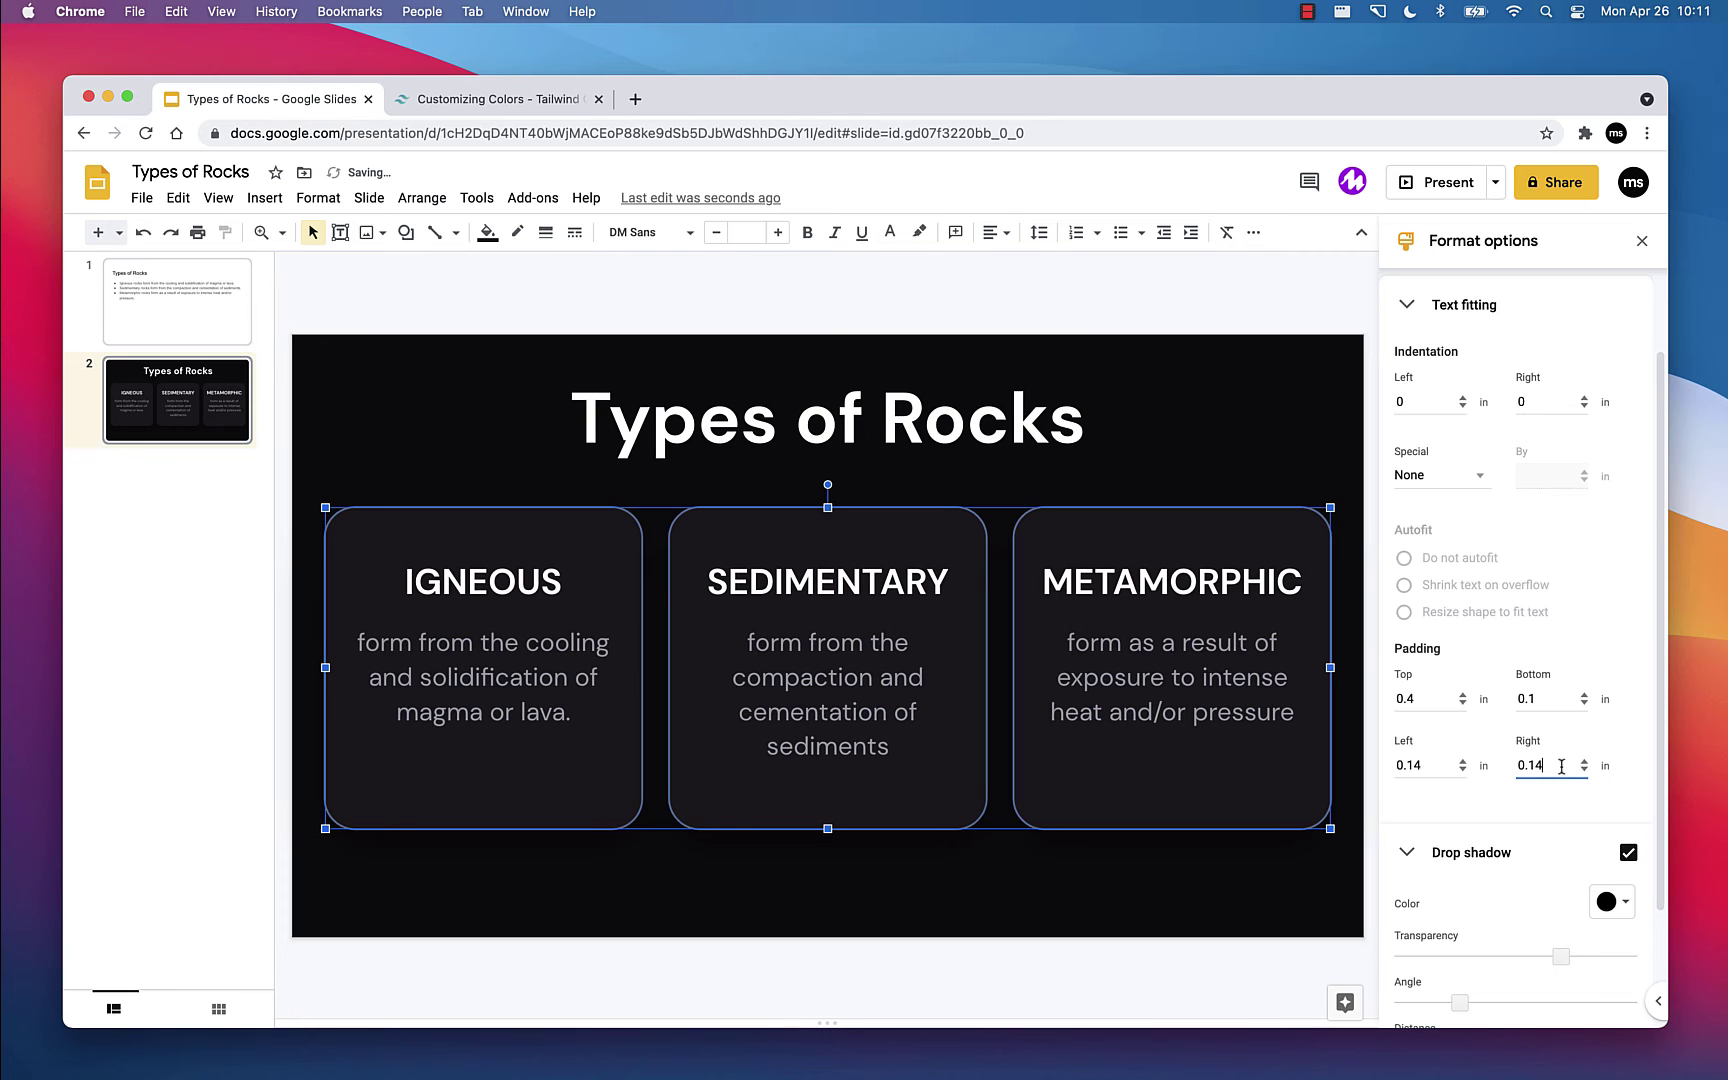
key(Down)
key(Down)
key(shift+Tab)
text(0.12)
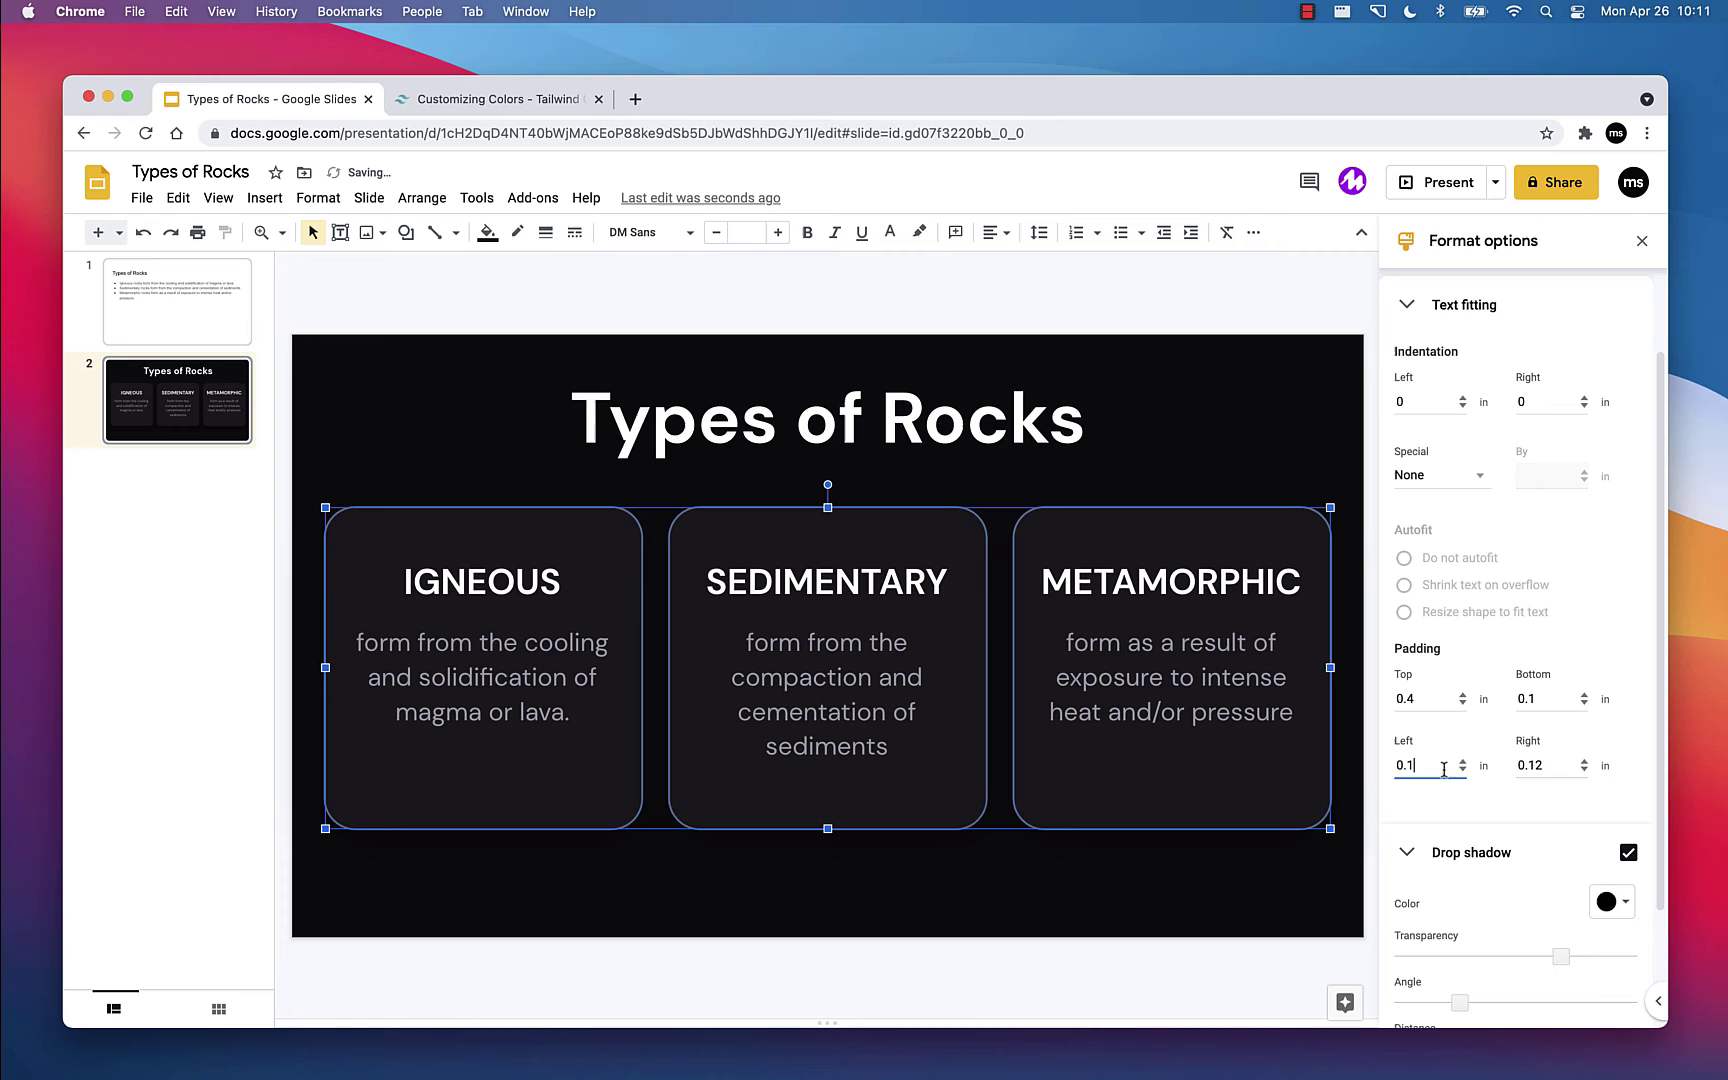
key(Tab)
text(0.1)
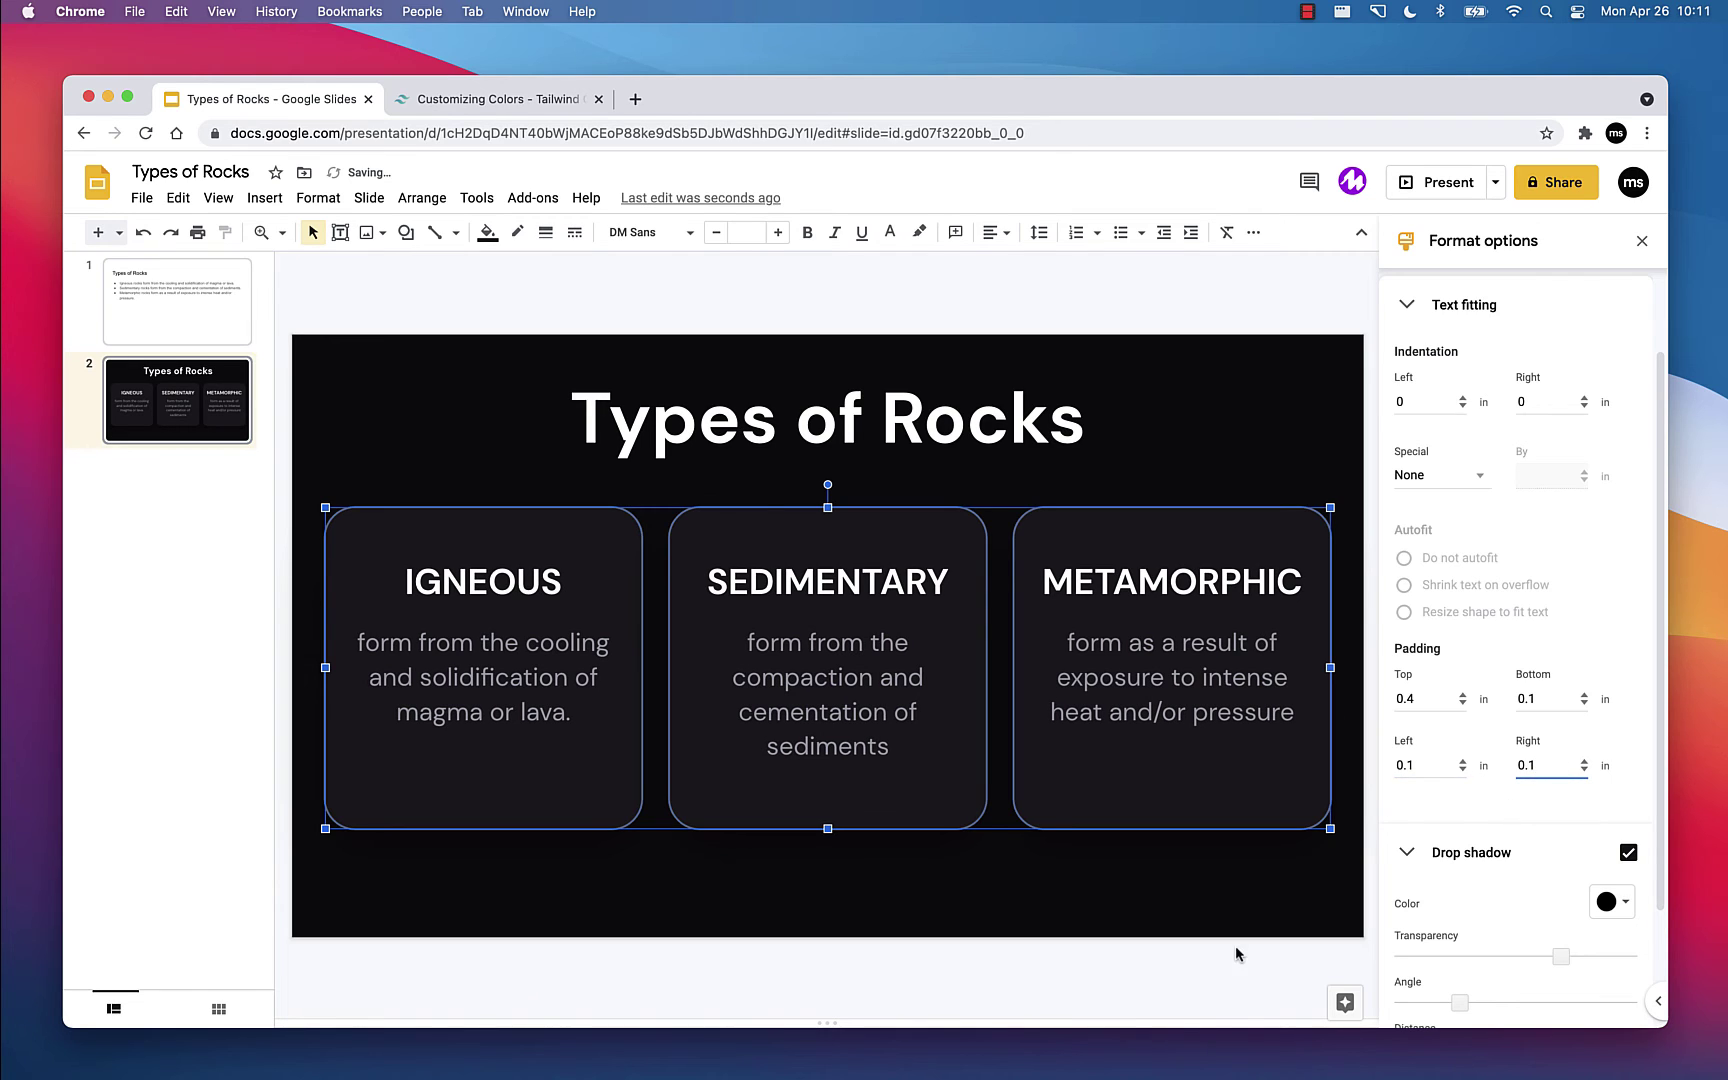
click(1184, 905)
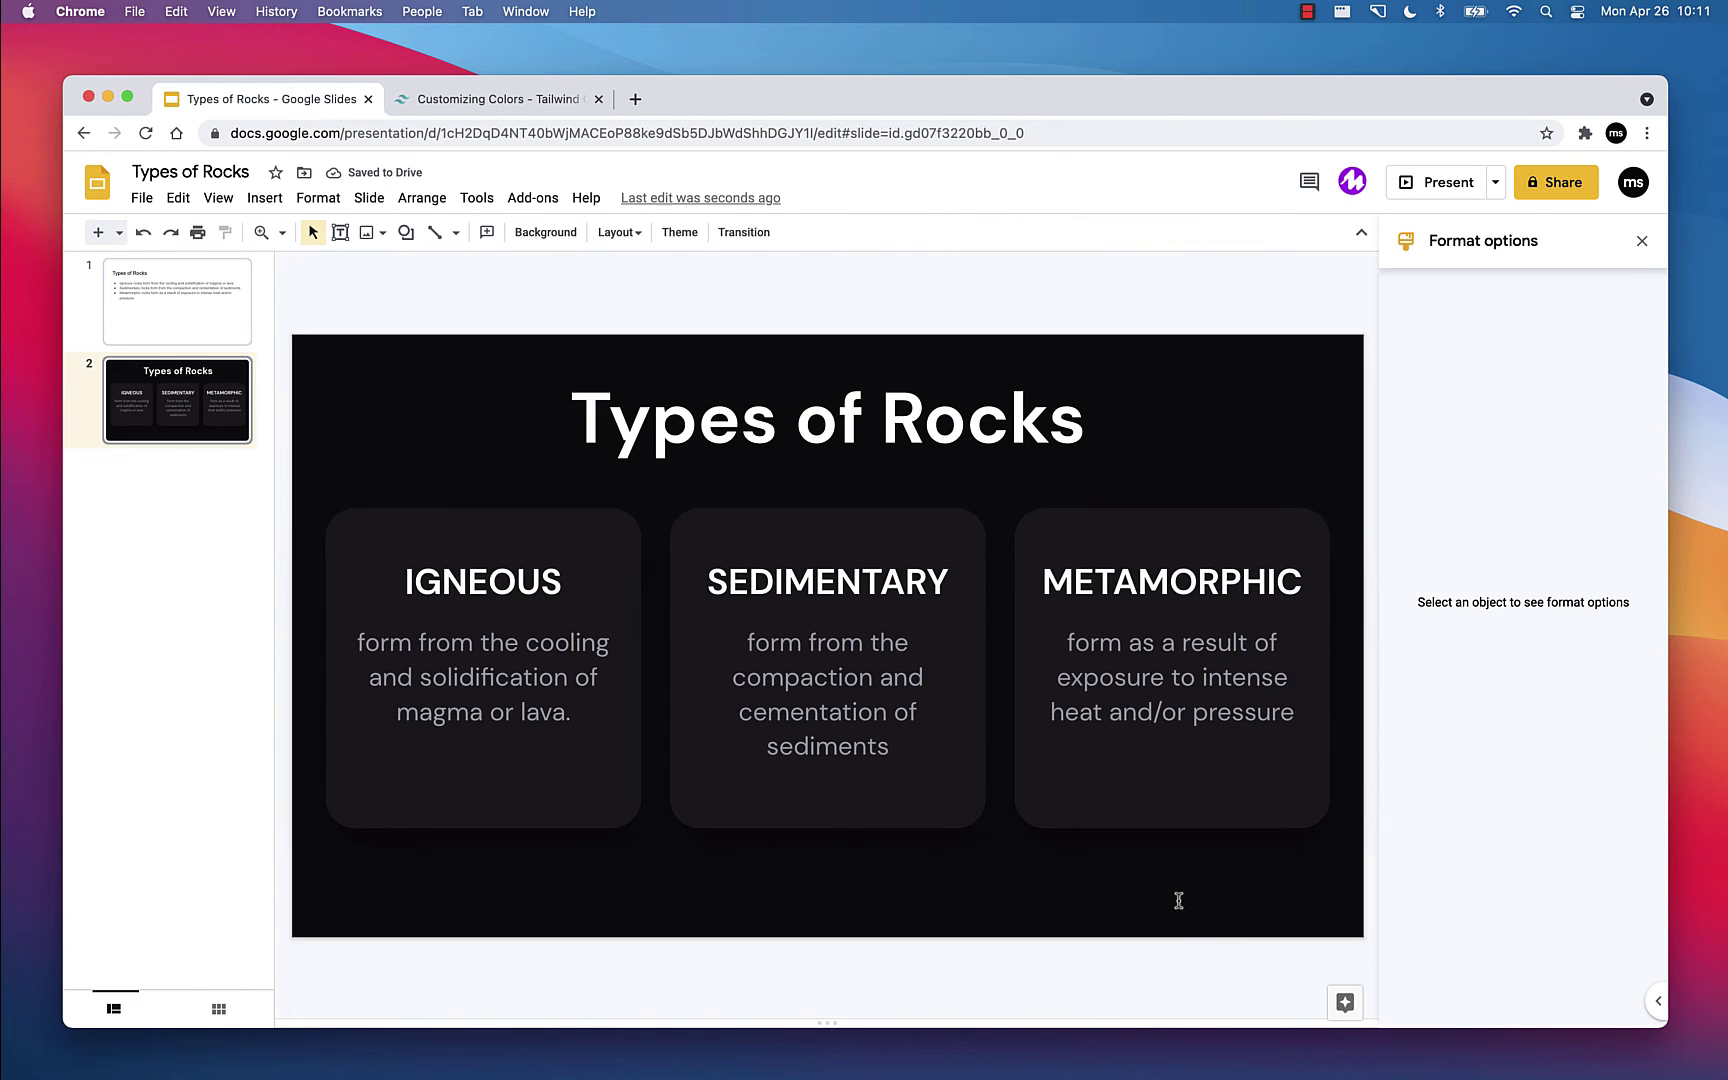
Step: Shrink the SEDIMENTARY, IGNEOUS and METAMORPHIC description text to 17 pt
triple_click(834, 741)
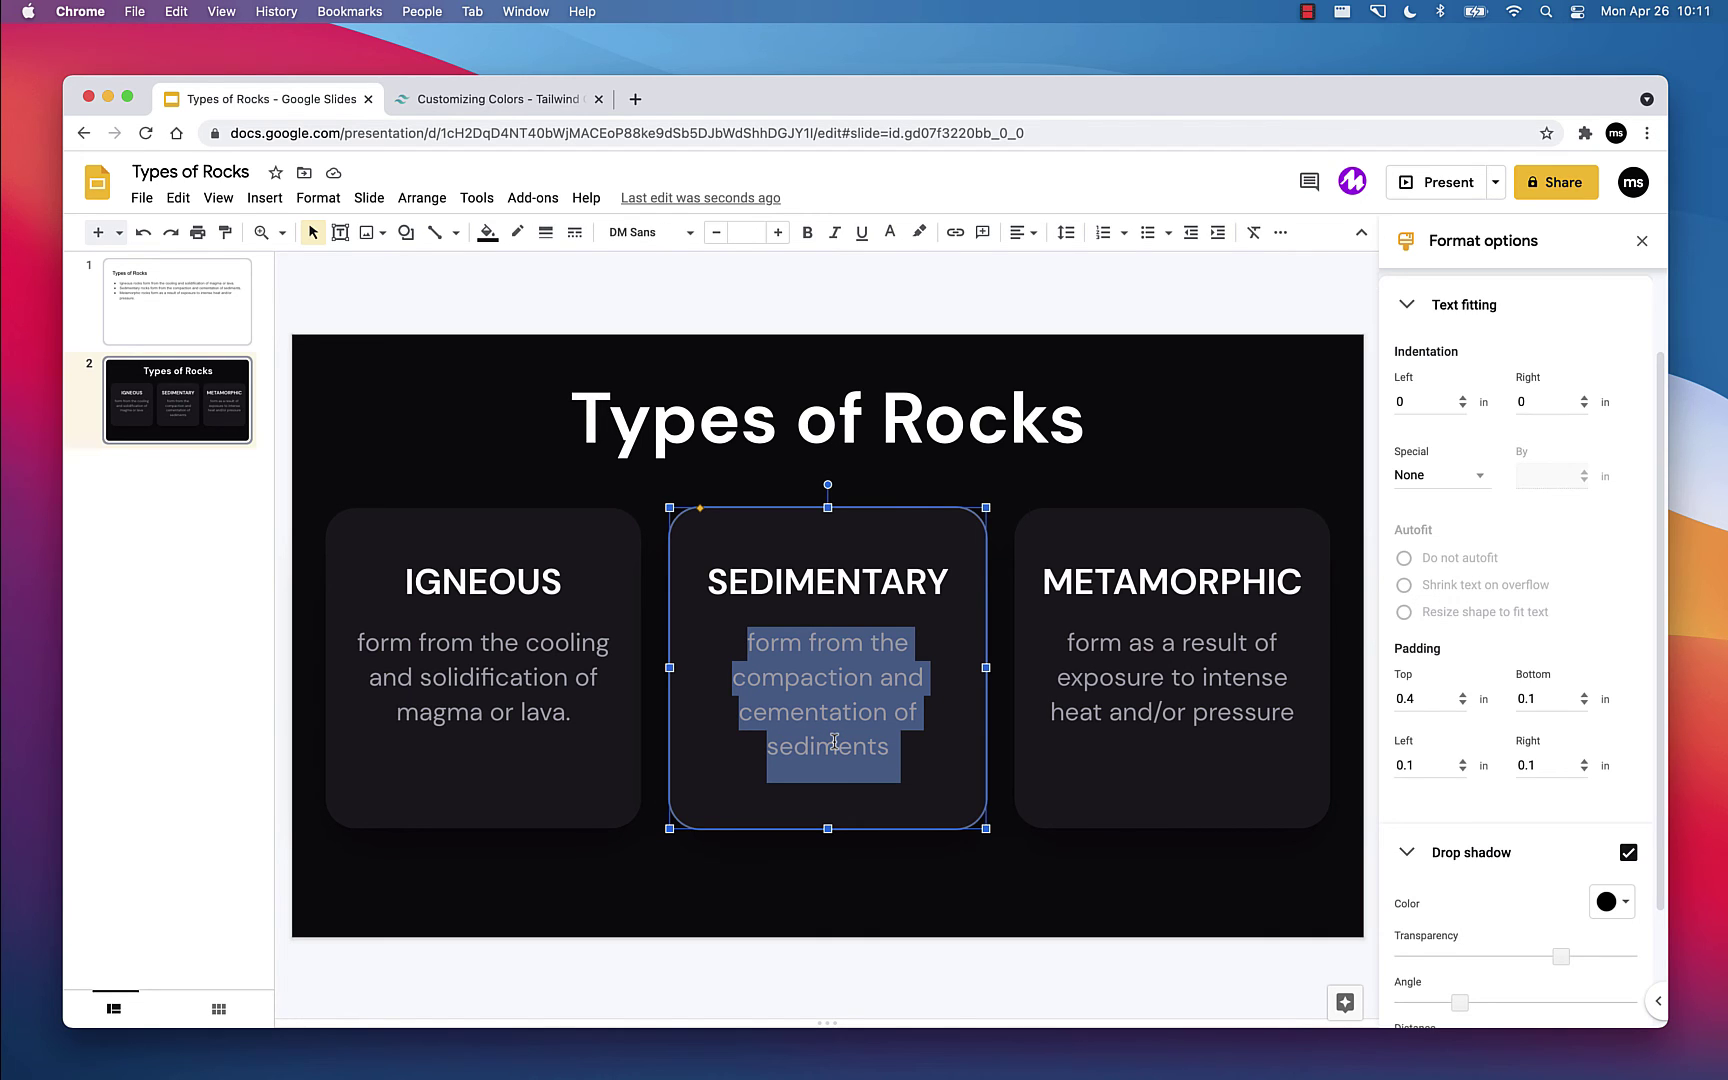
click(716, 234)
click(716, 234)
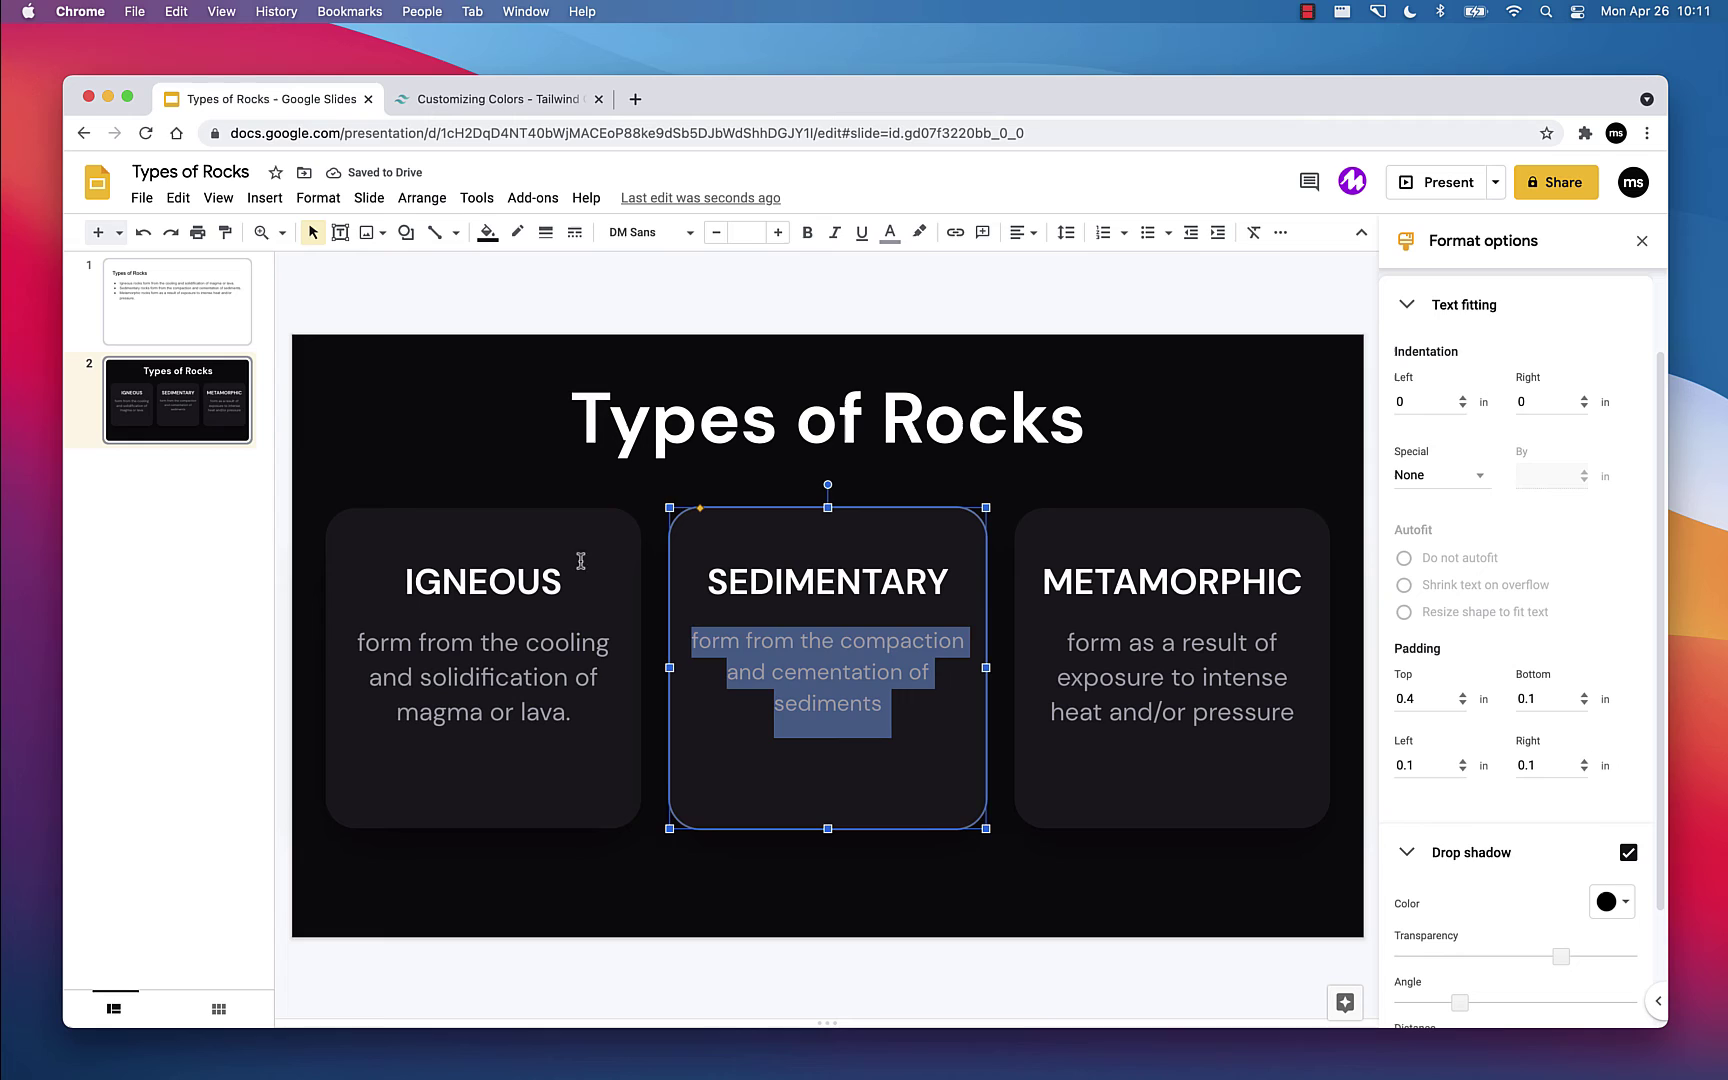
triple_click(530, 678)
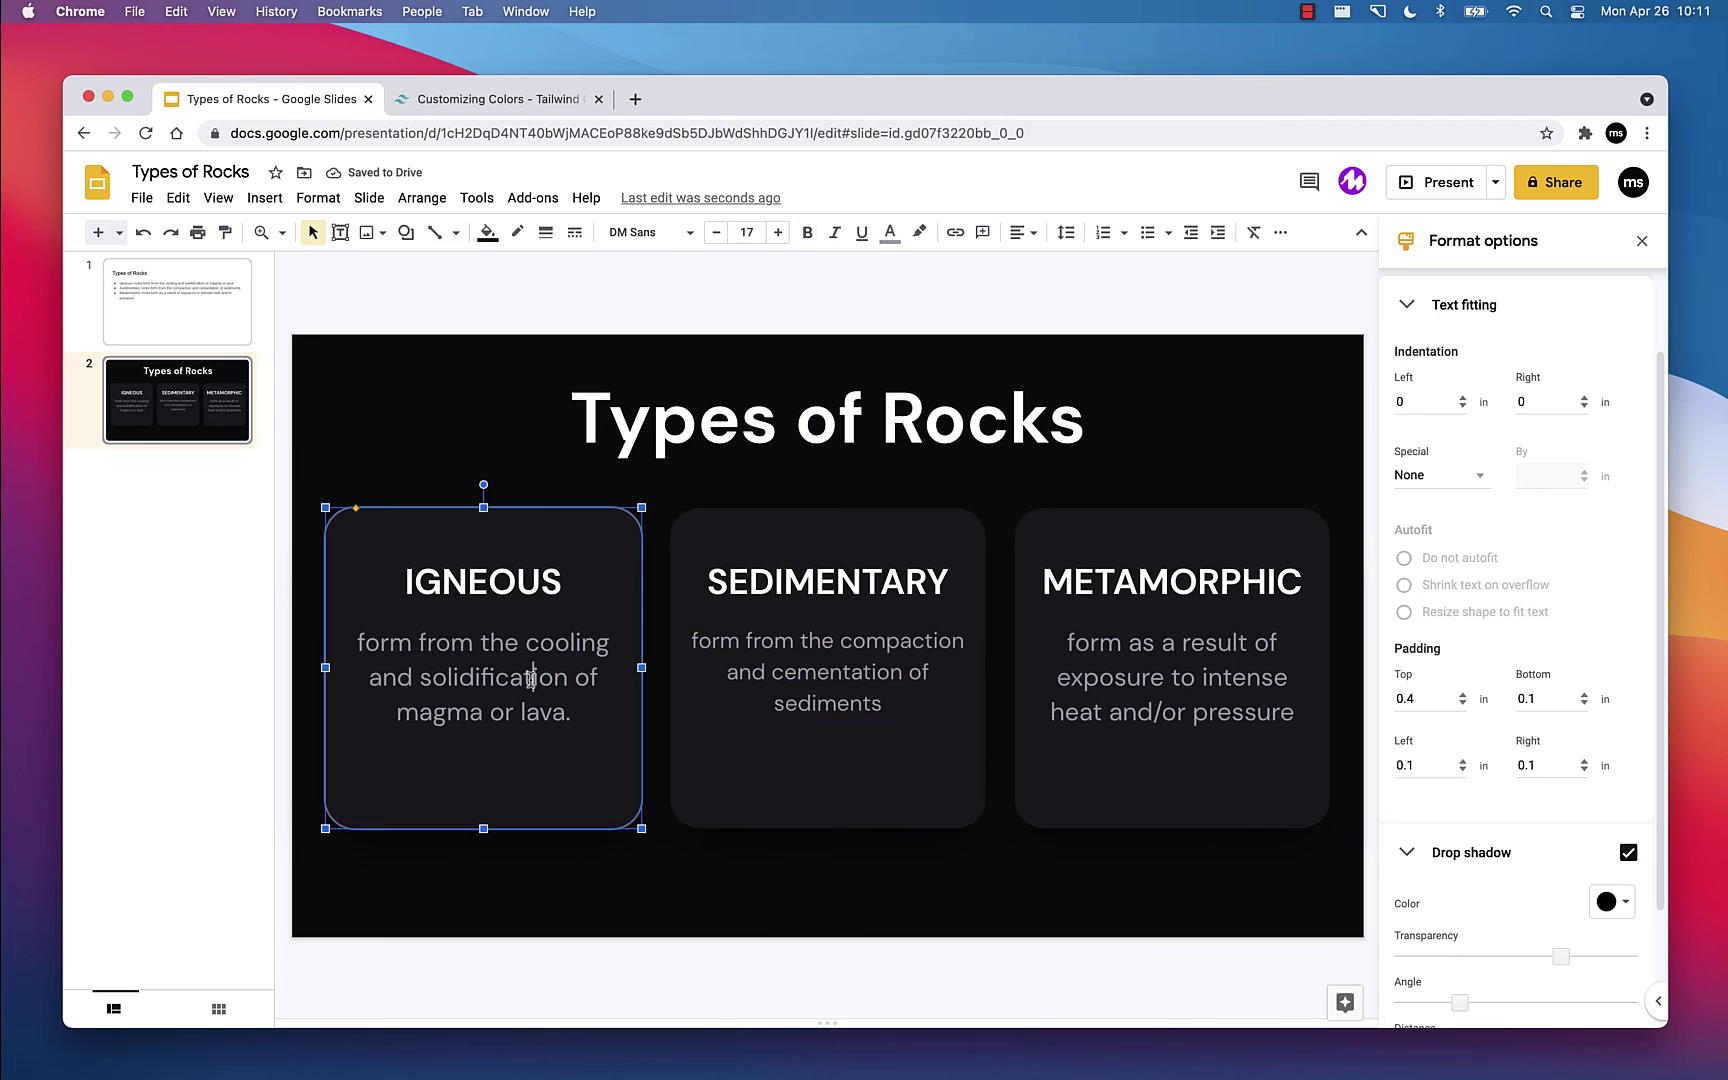
click(715, 240)
double_click(1147, 679)
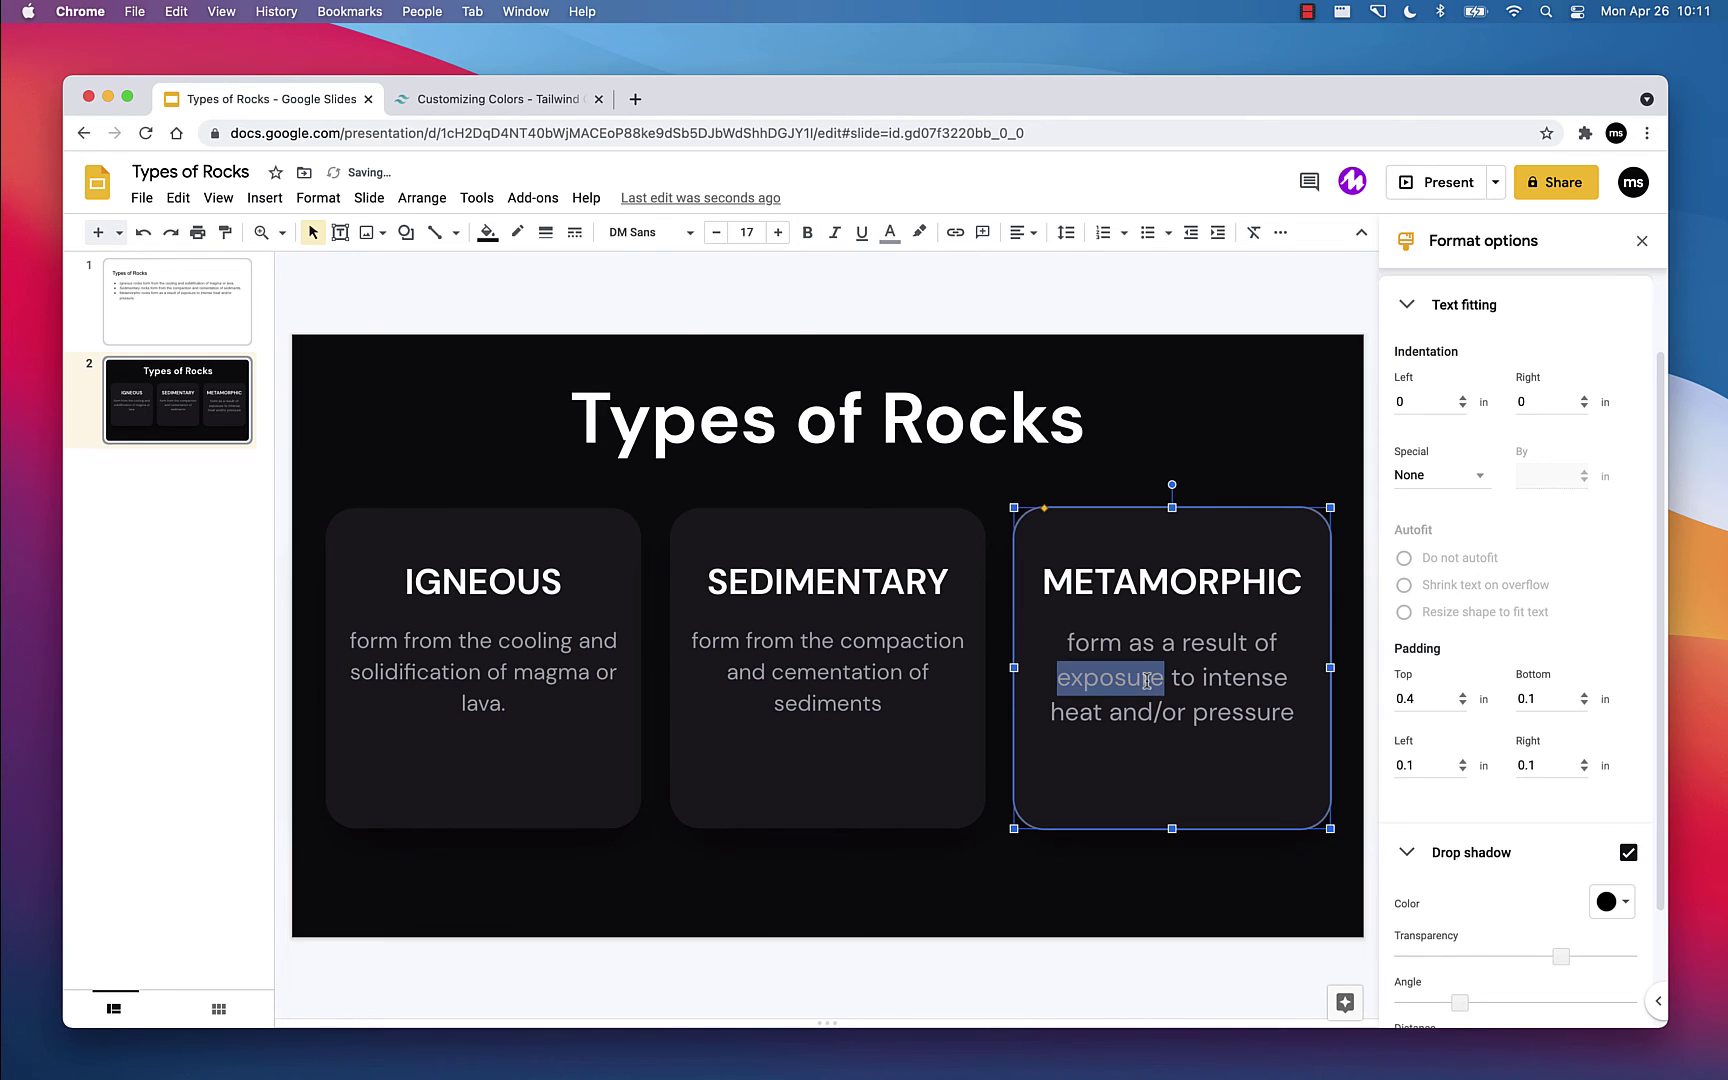
triple_click(1147, 679)
click(716, 236)
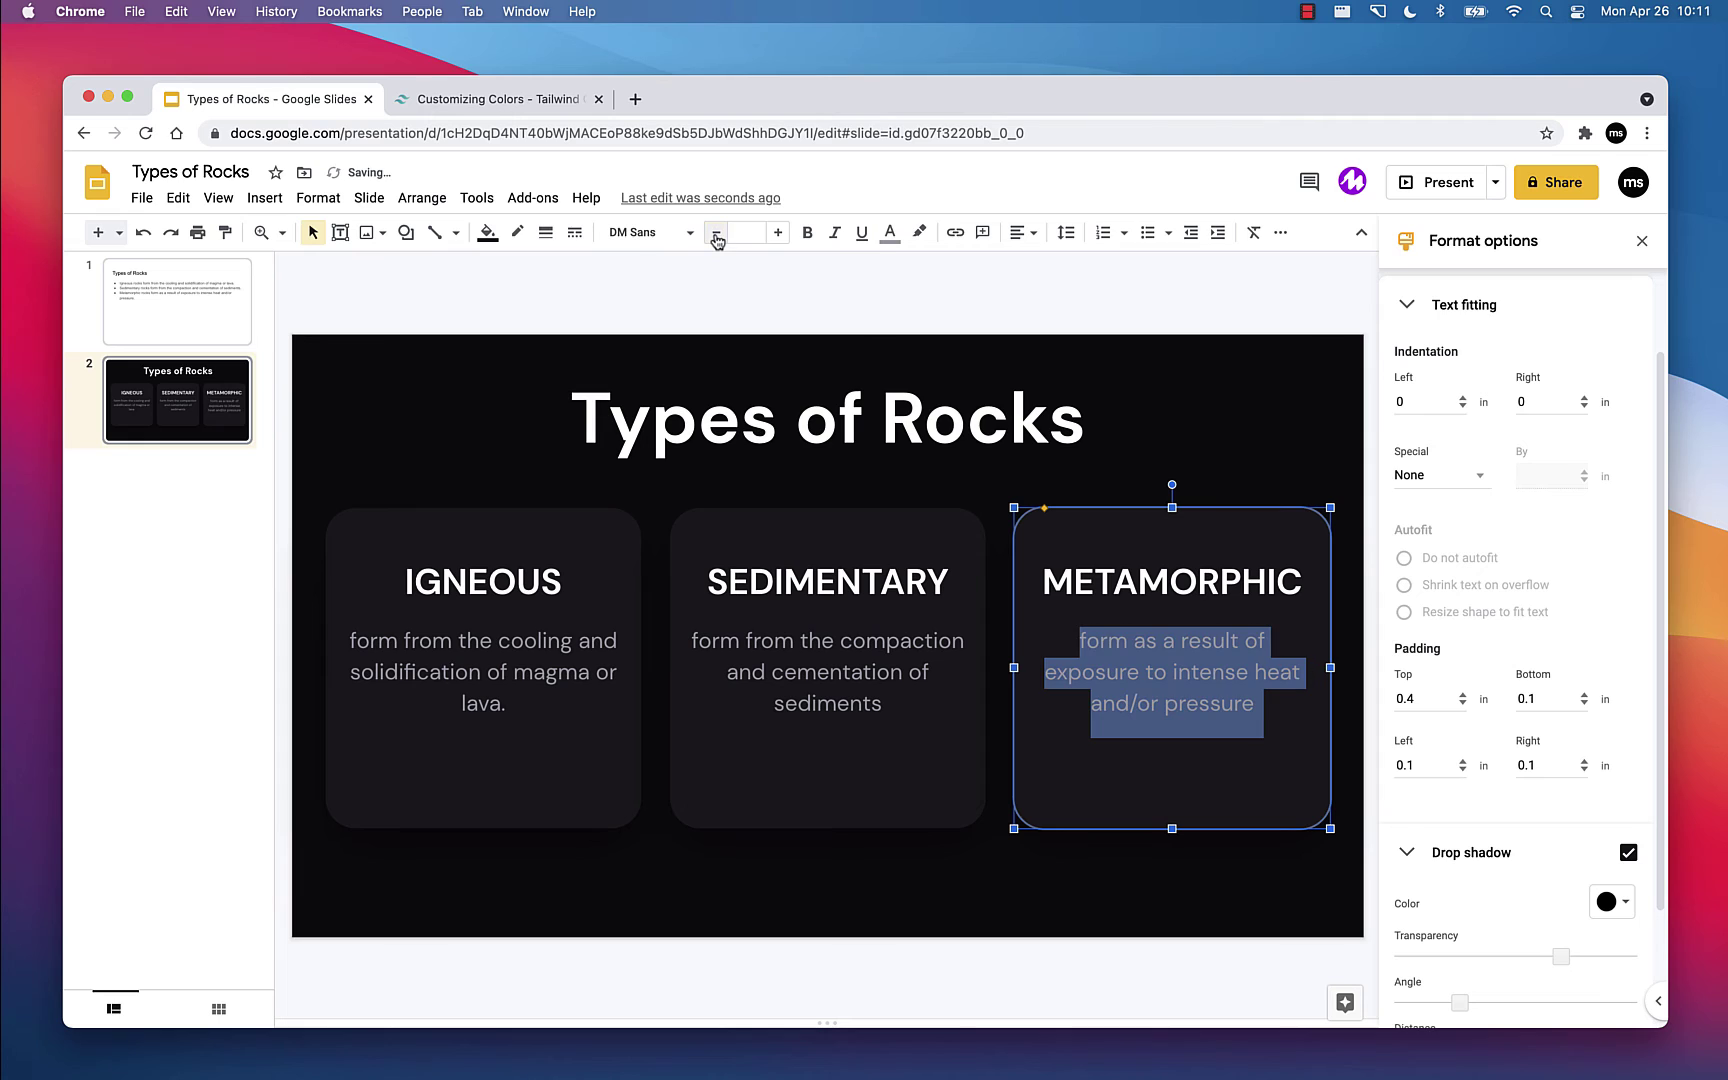
click(745, 883)
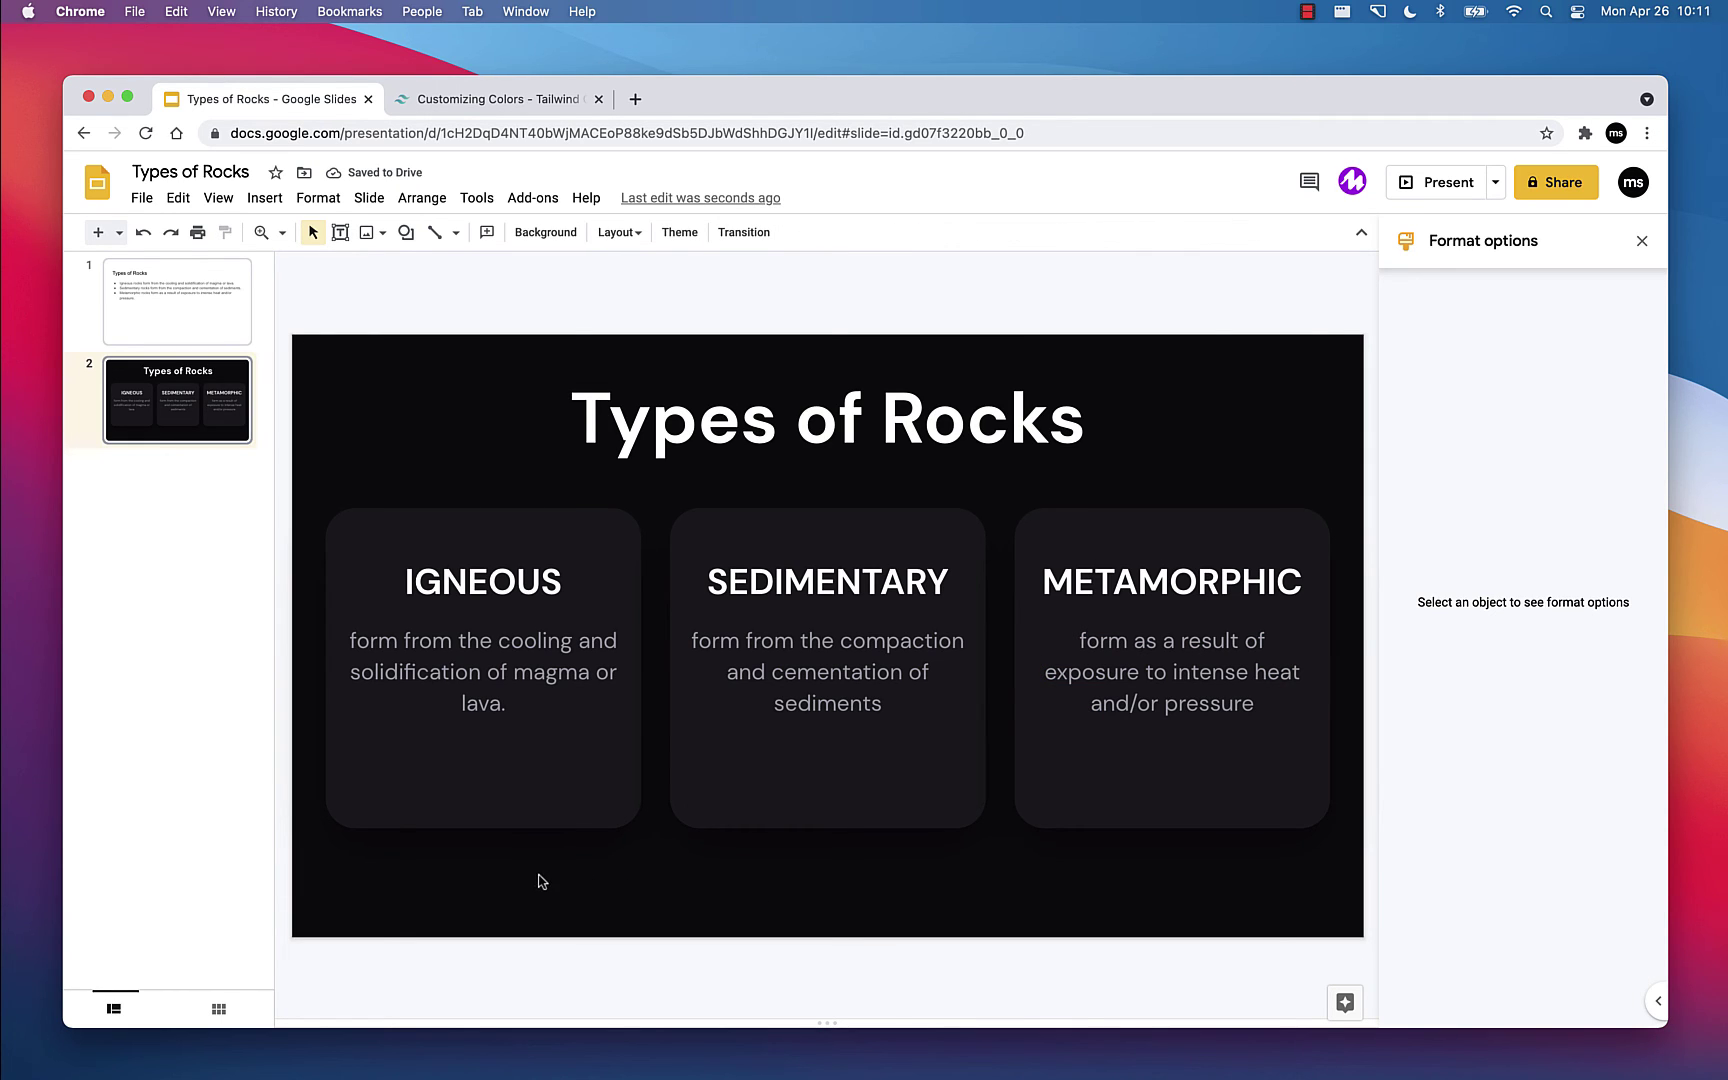
Step: Select all three cards and adjust their left and right padding values
drag(540, 875, 1217, 752)
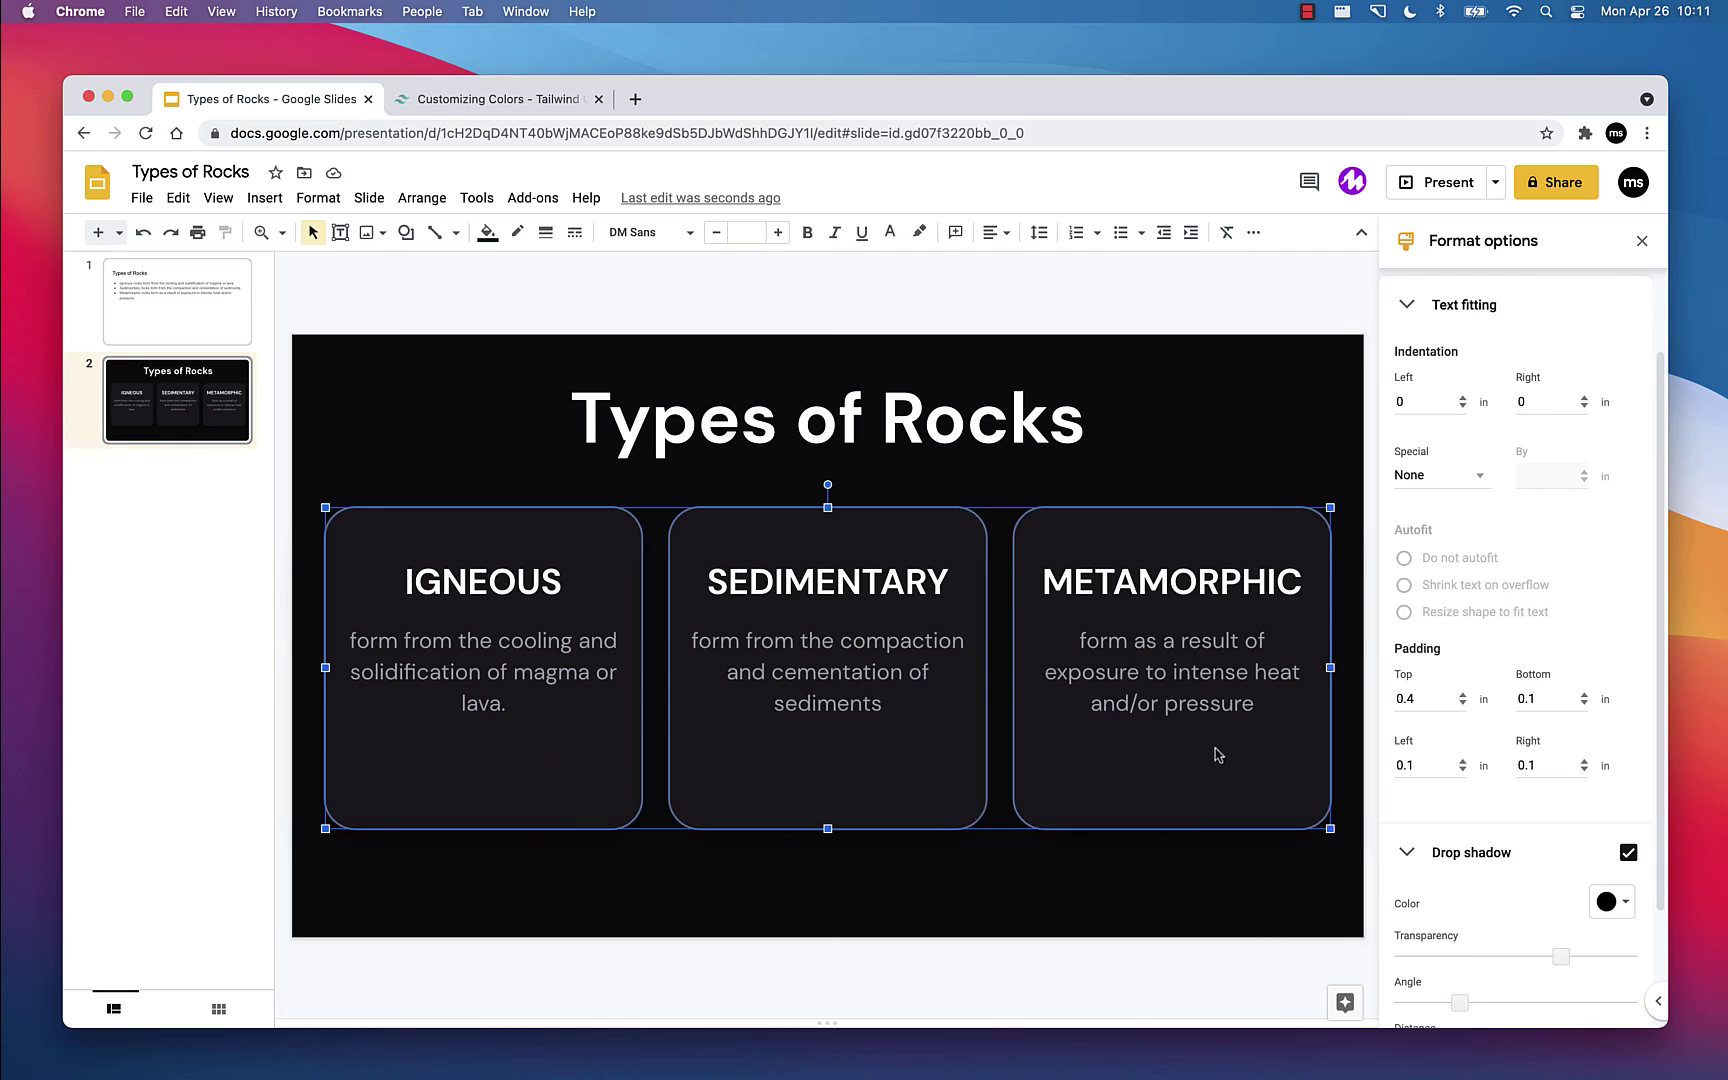
click(1427, 769)
text(5)
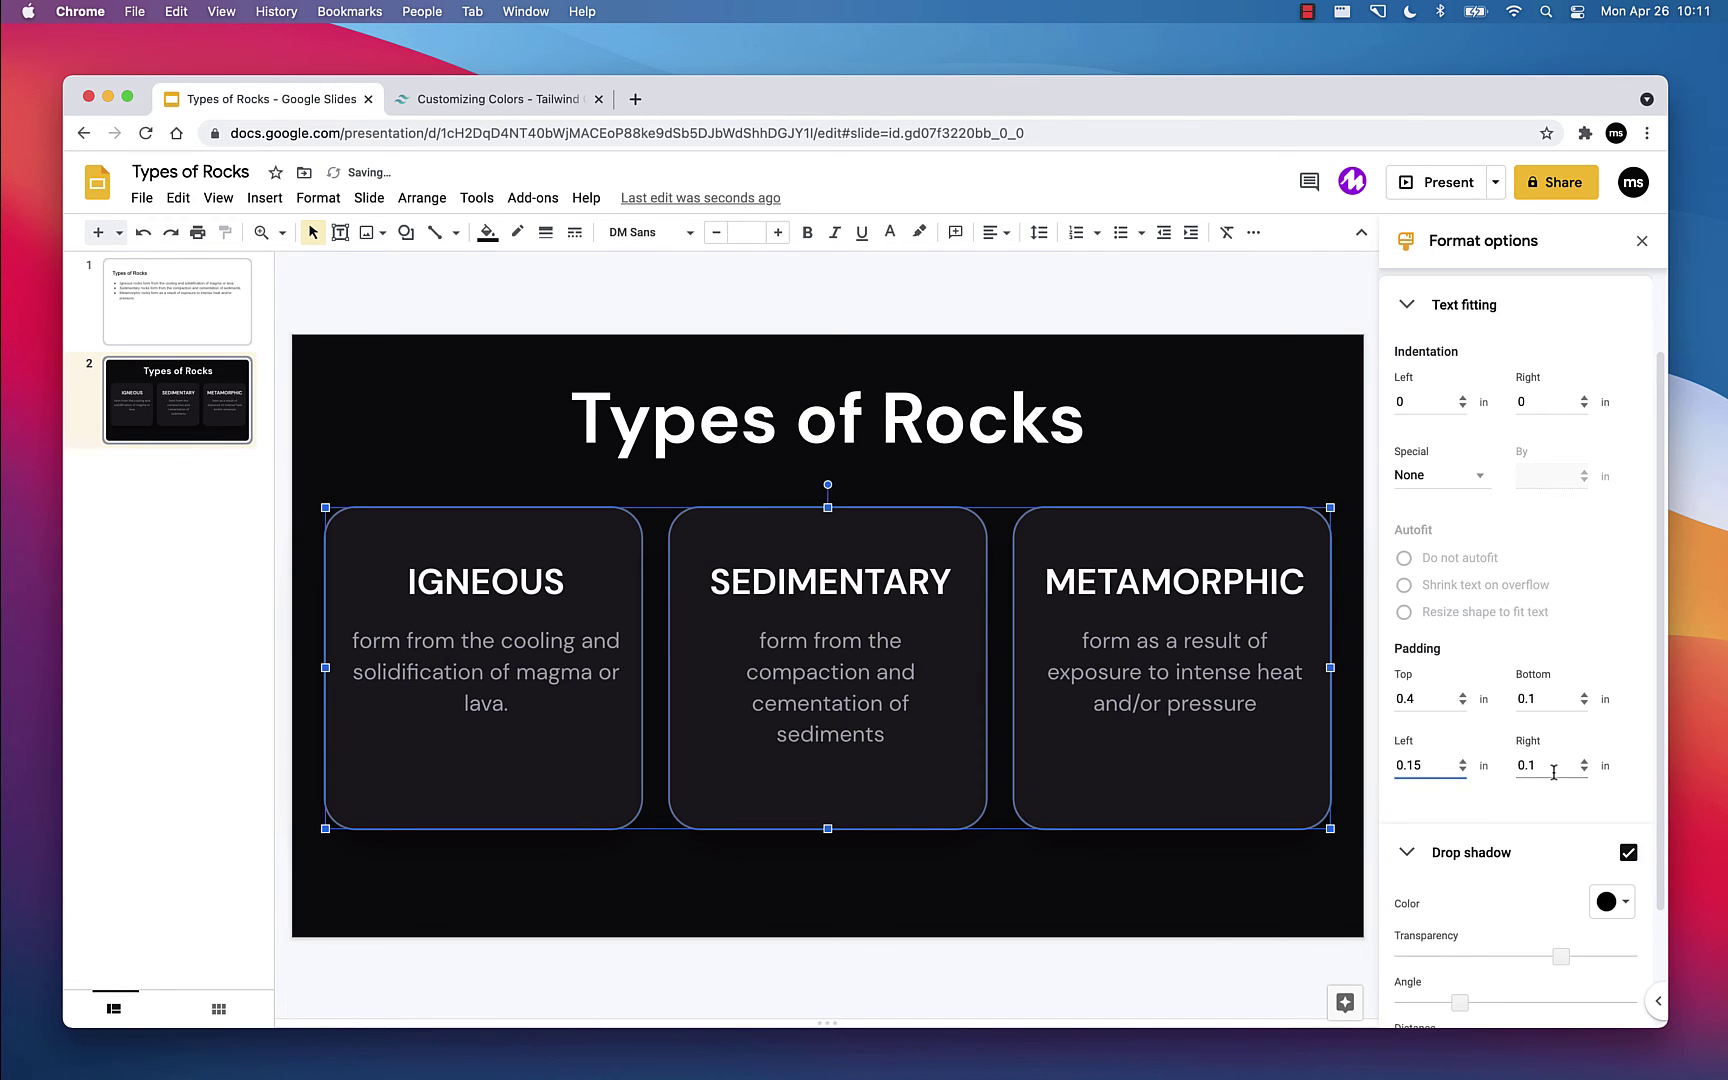
key(BackSpace)
text(4)
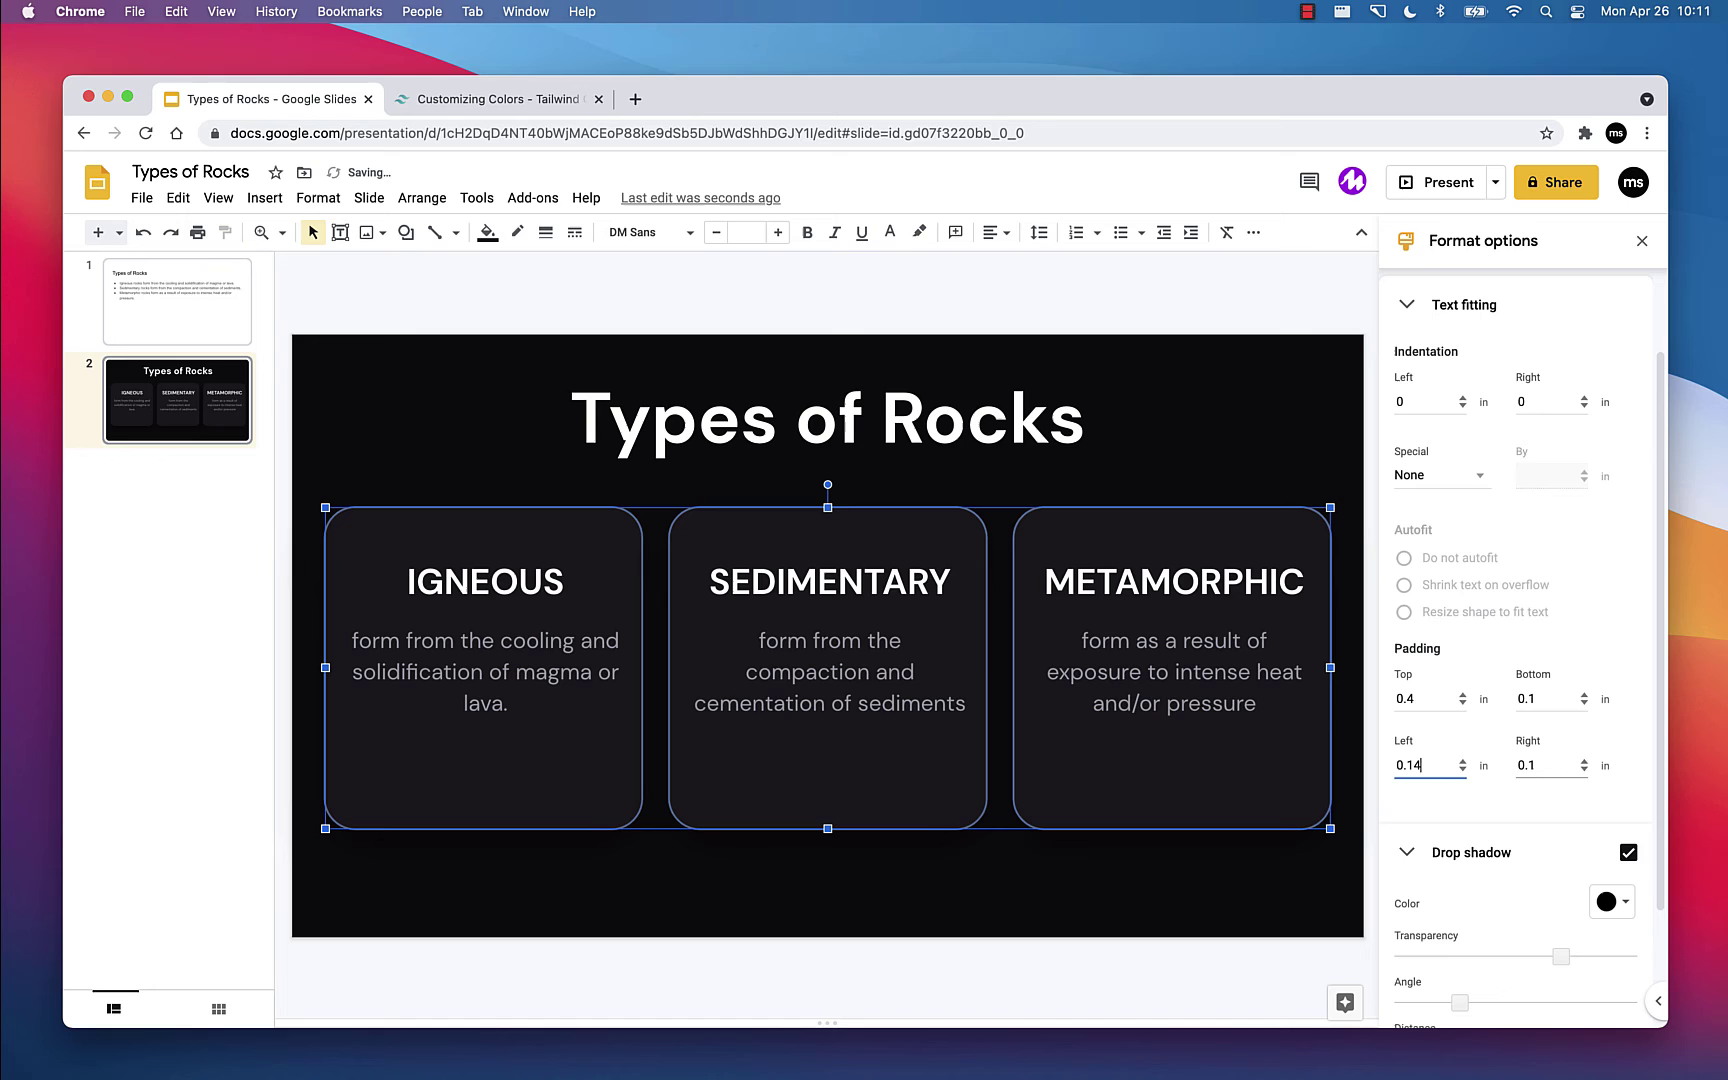
click(1553, 772)
text(4)
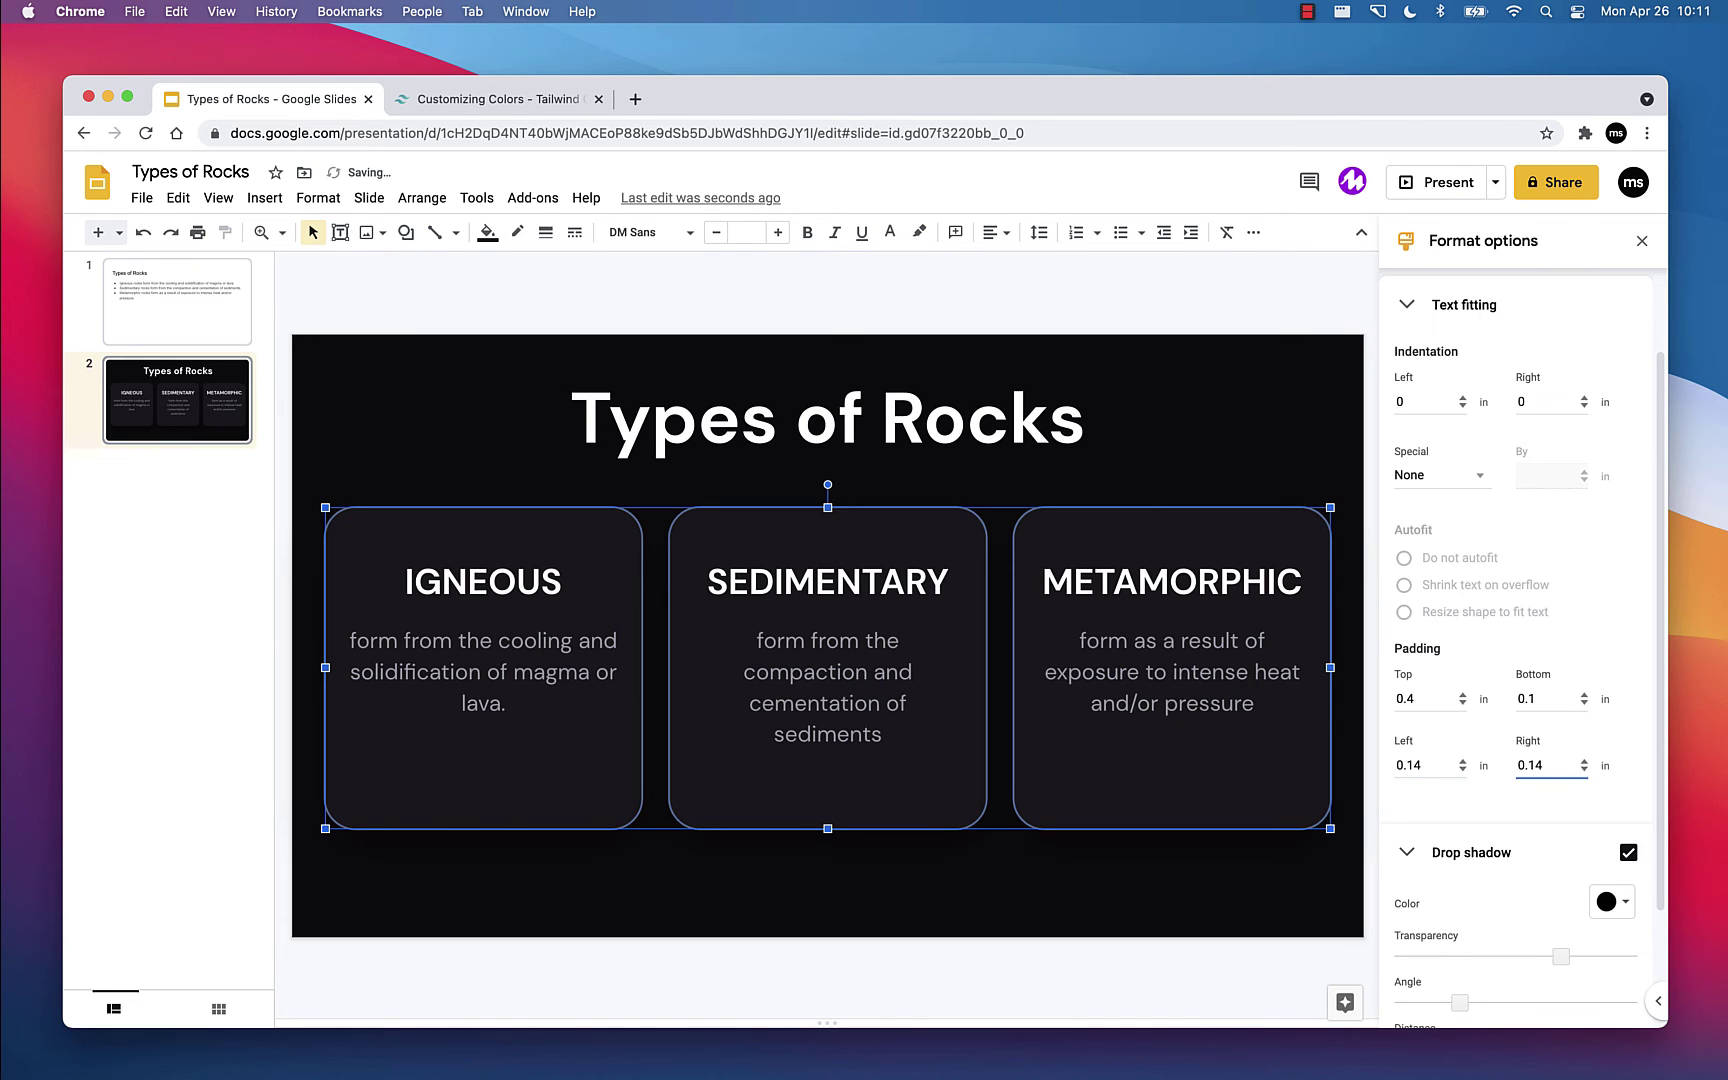
key(BackSpace)
text(3)
Step: Set the cards' left and right padding to 0.12 in and deselect to preview
key(shift+Tab)
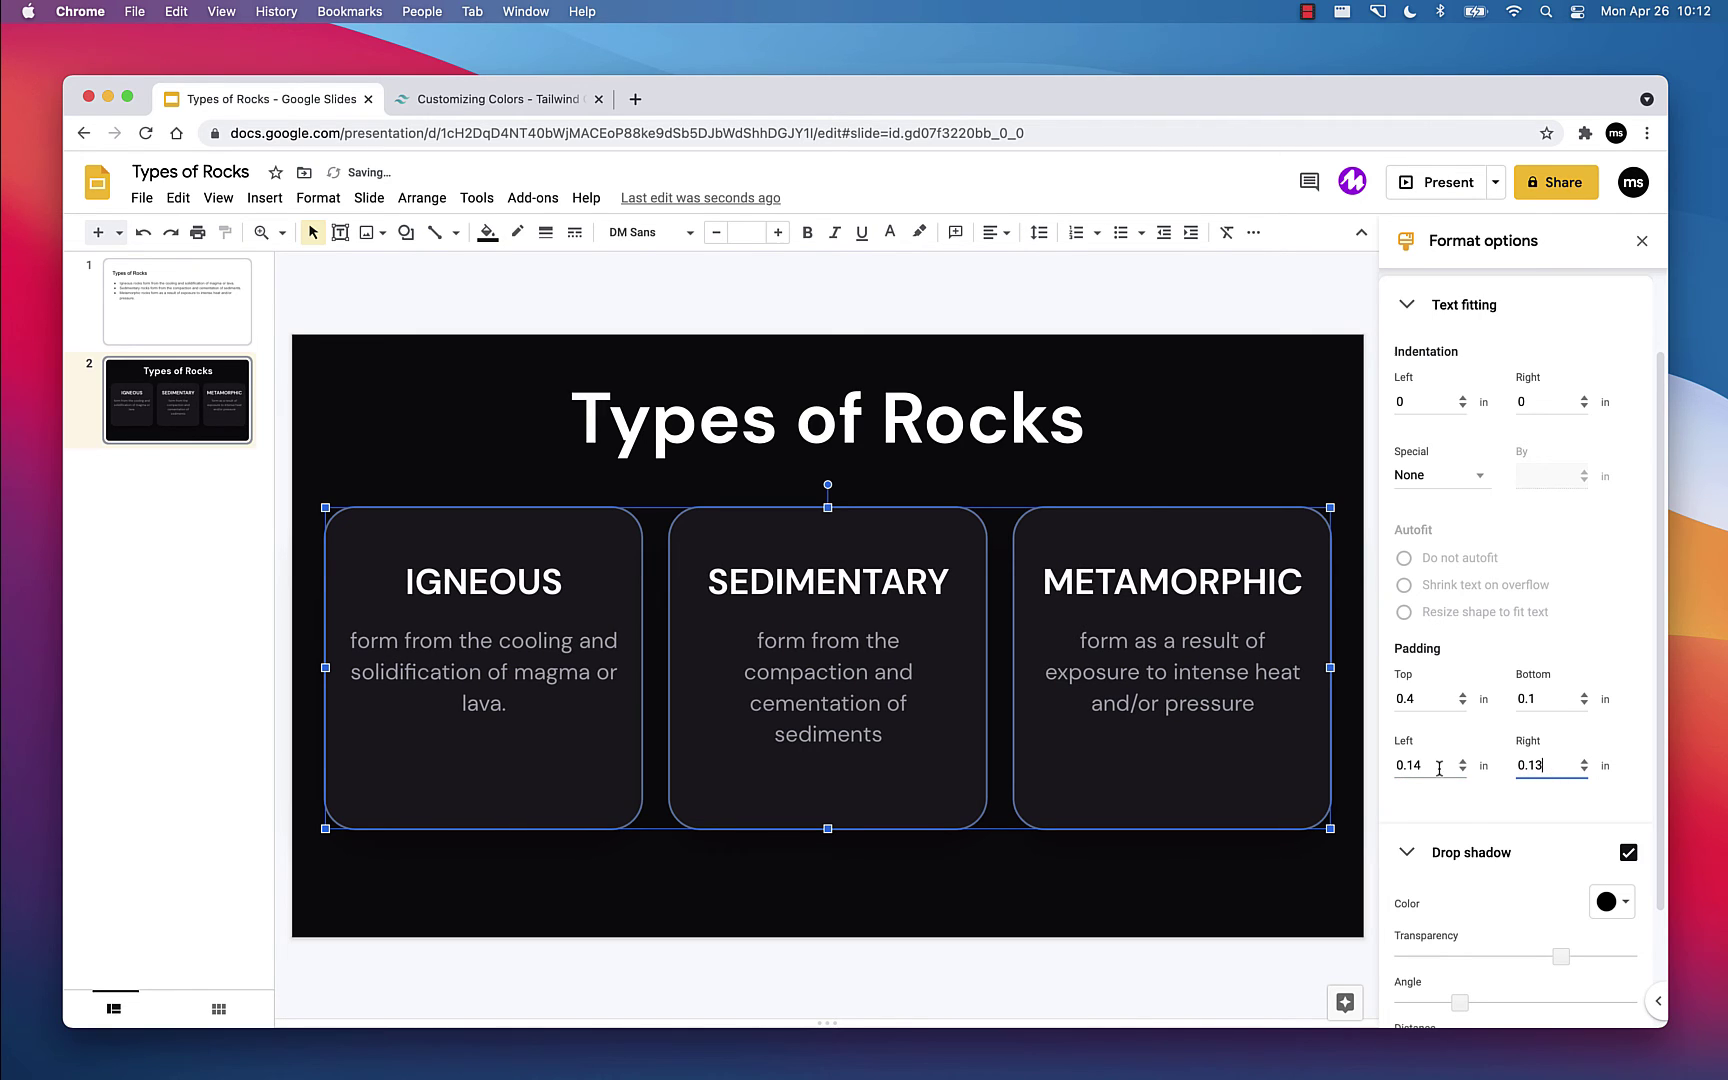
text(0.13)
key(BackSpace)
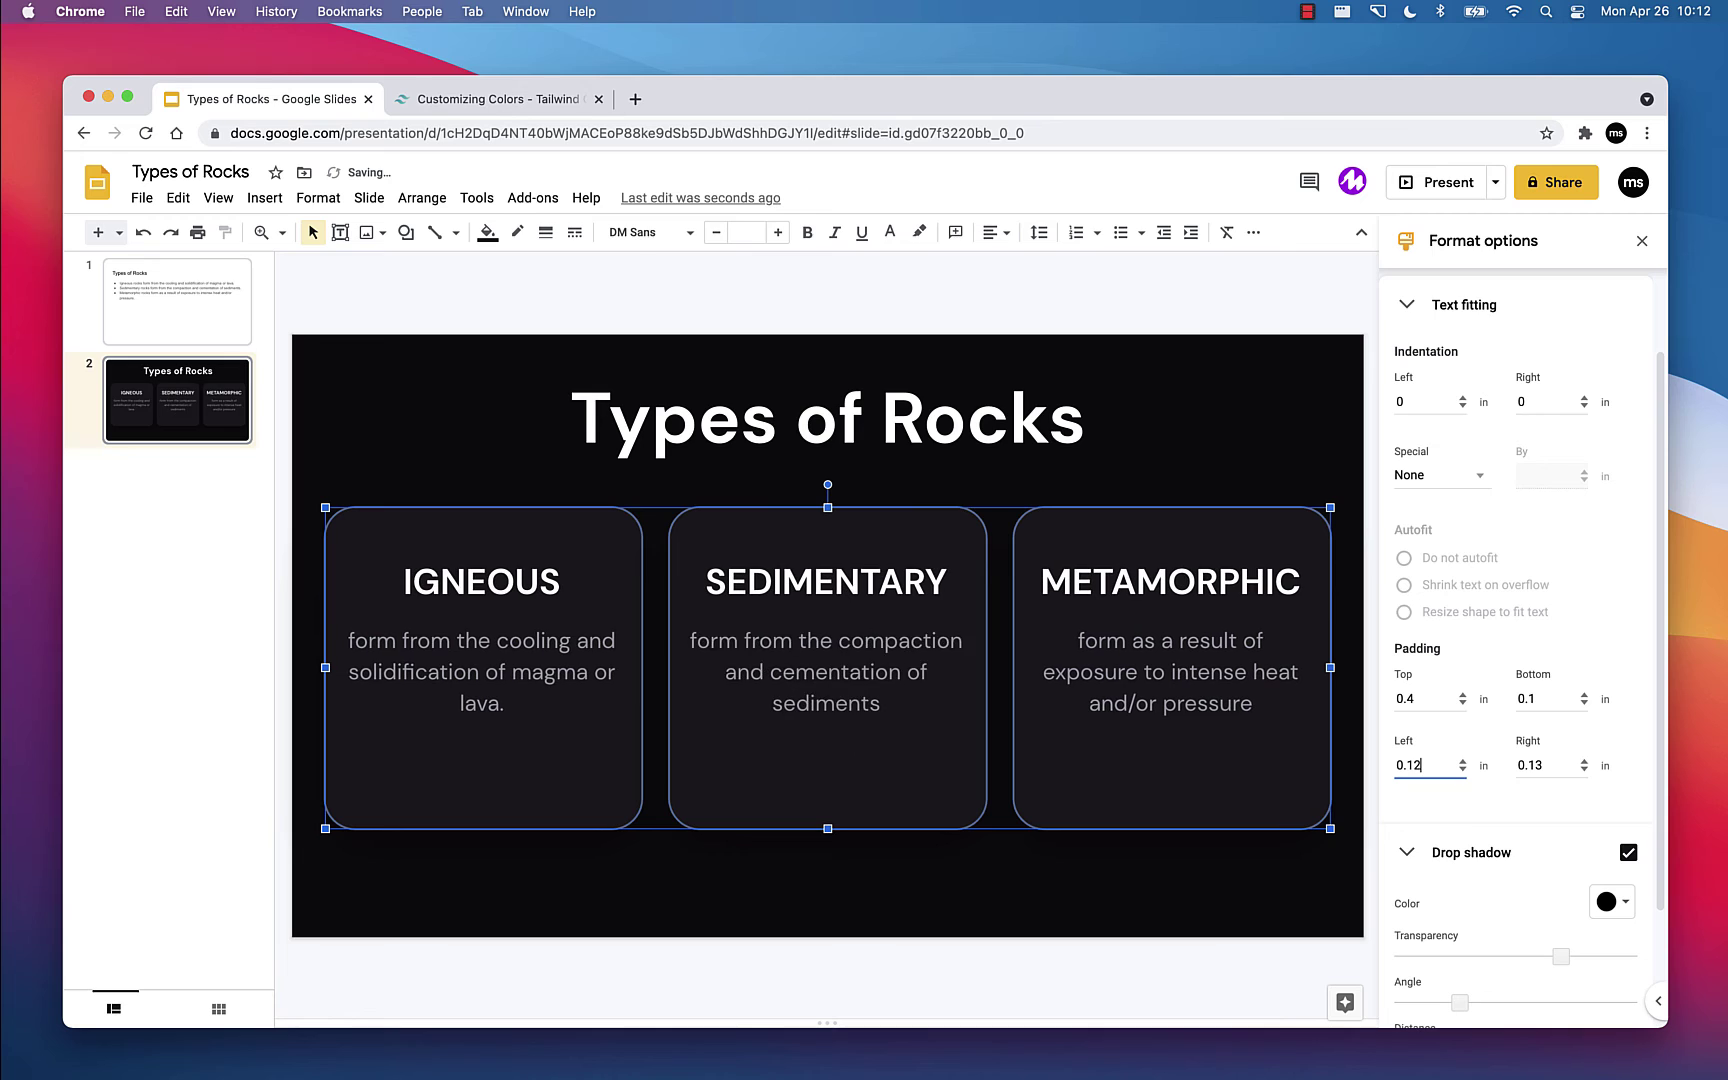
text(2)
key(Tab)
key(BackSpace)
text(2)
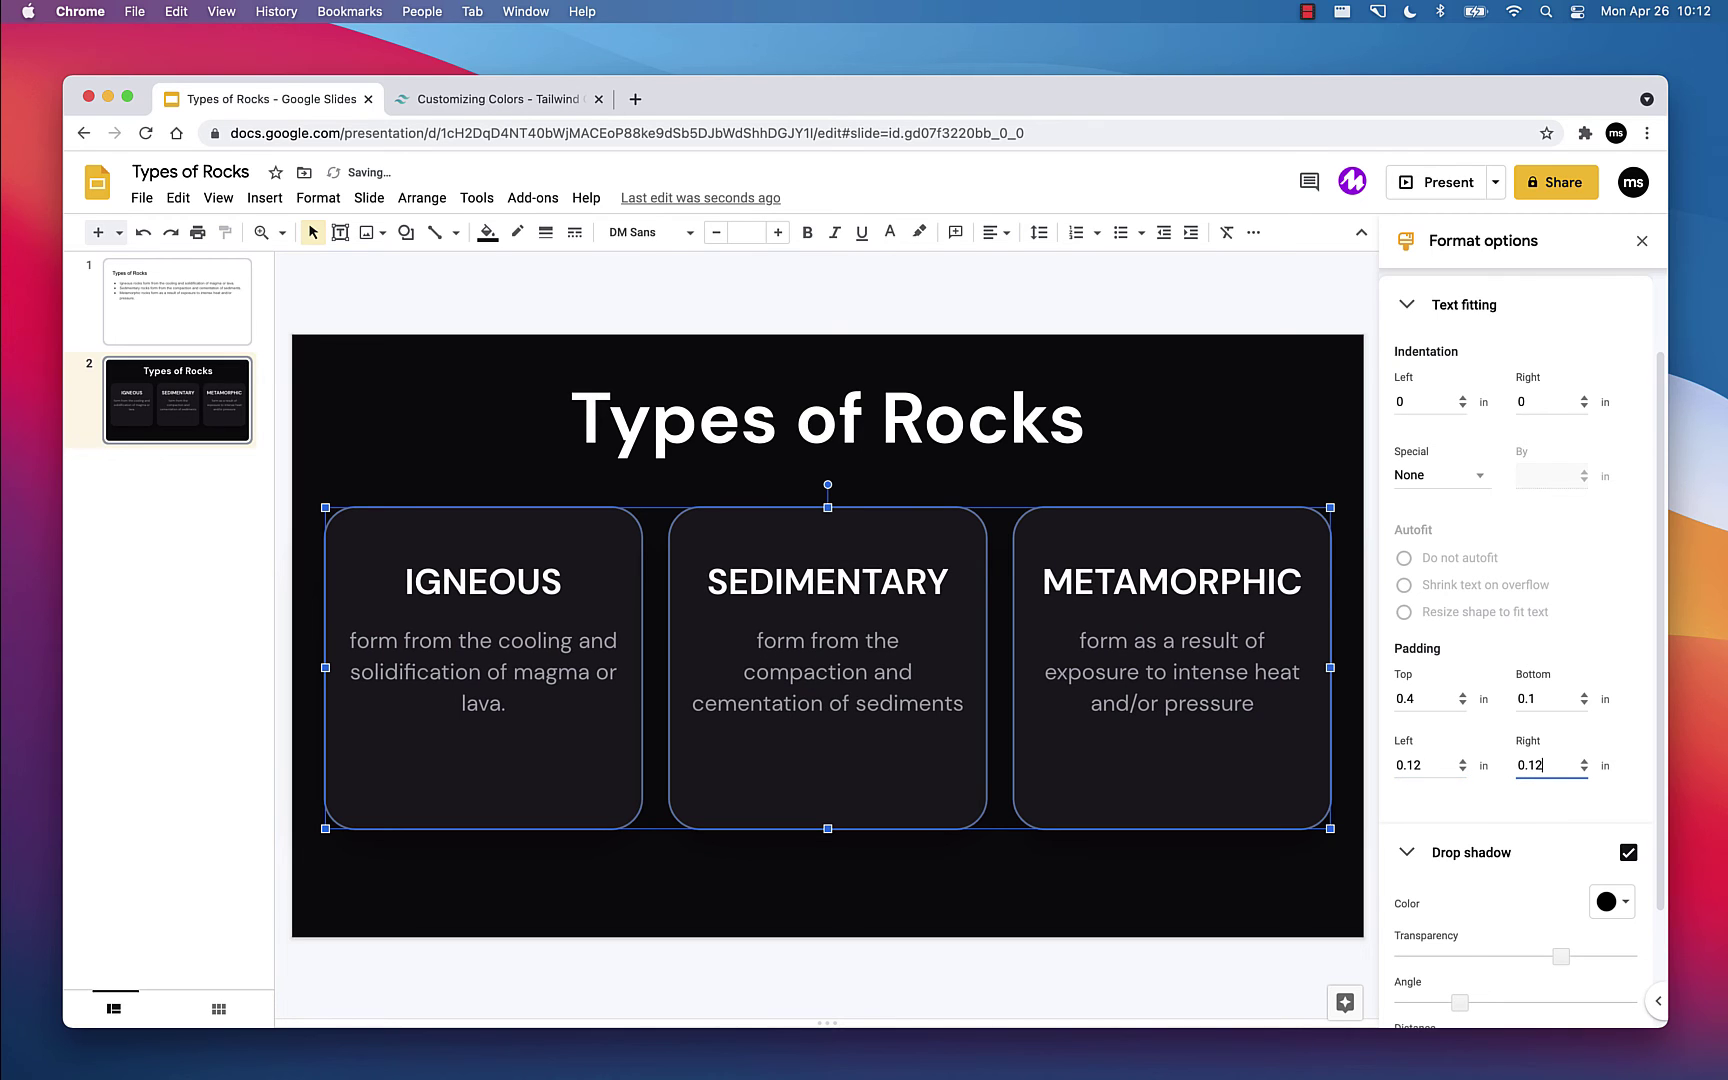
text(12)
click(1108, 932)
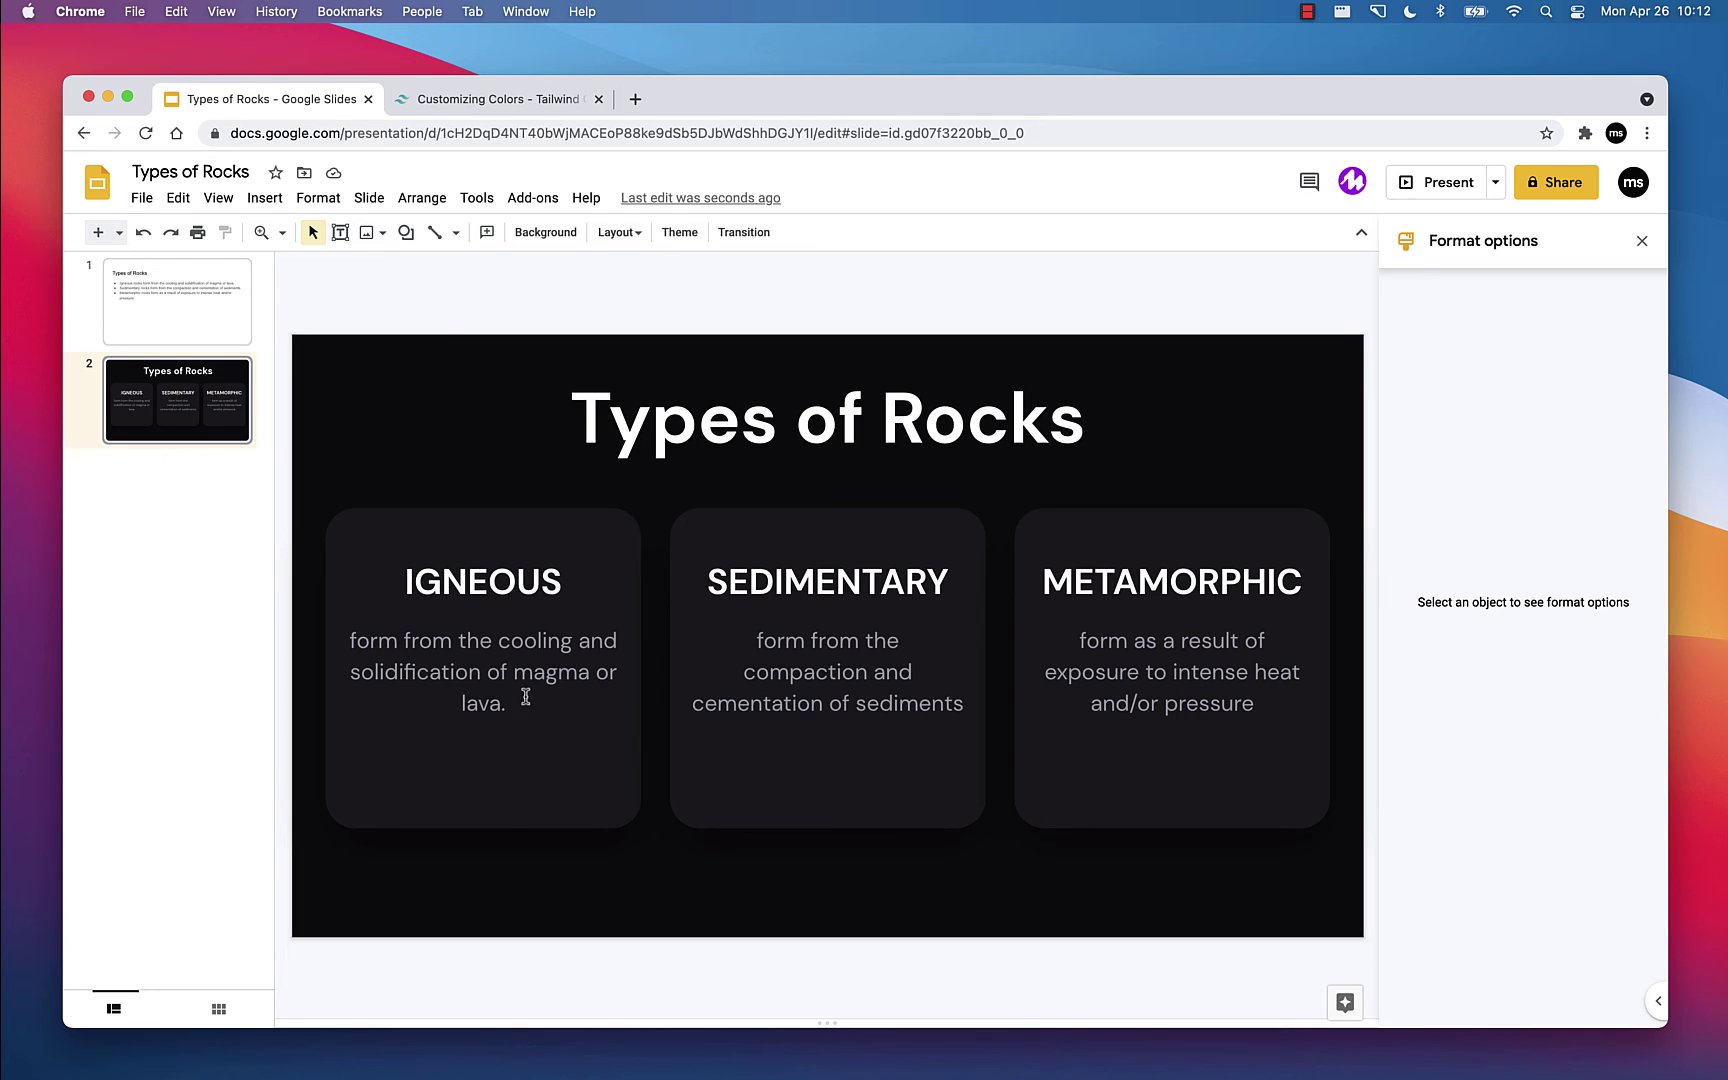
Step: Split the IGNEOUS description into two paragraphs with single spacing and no space after
click(579, 647)
key(Return)
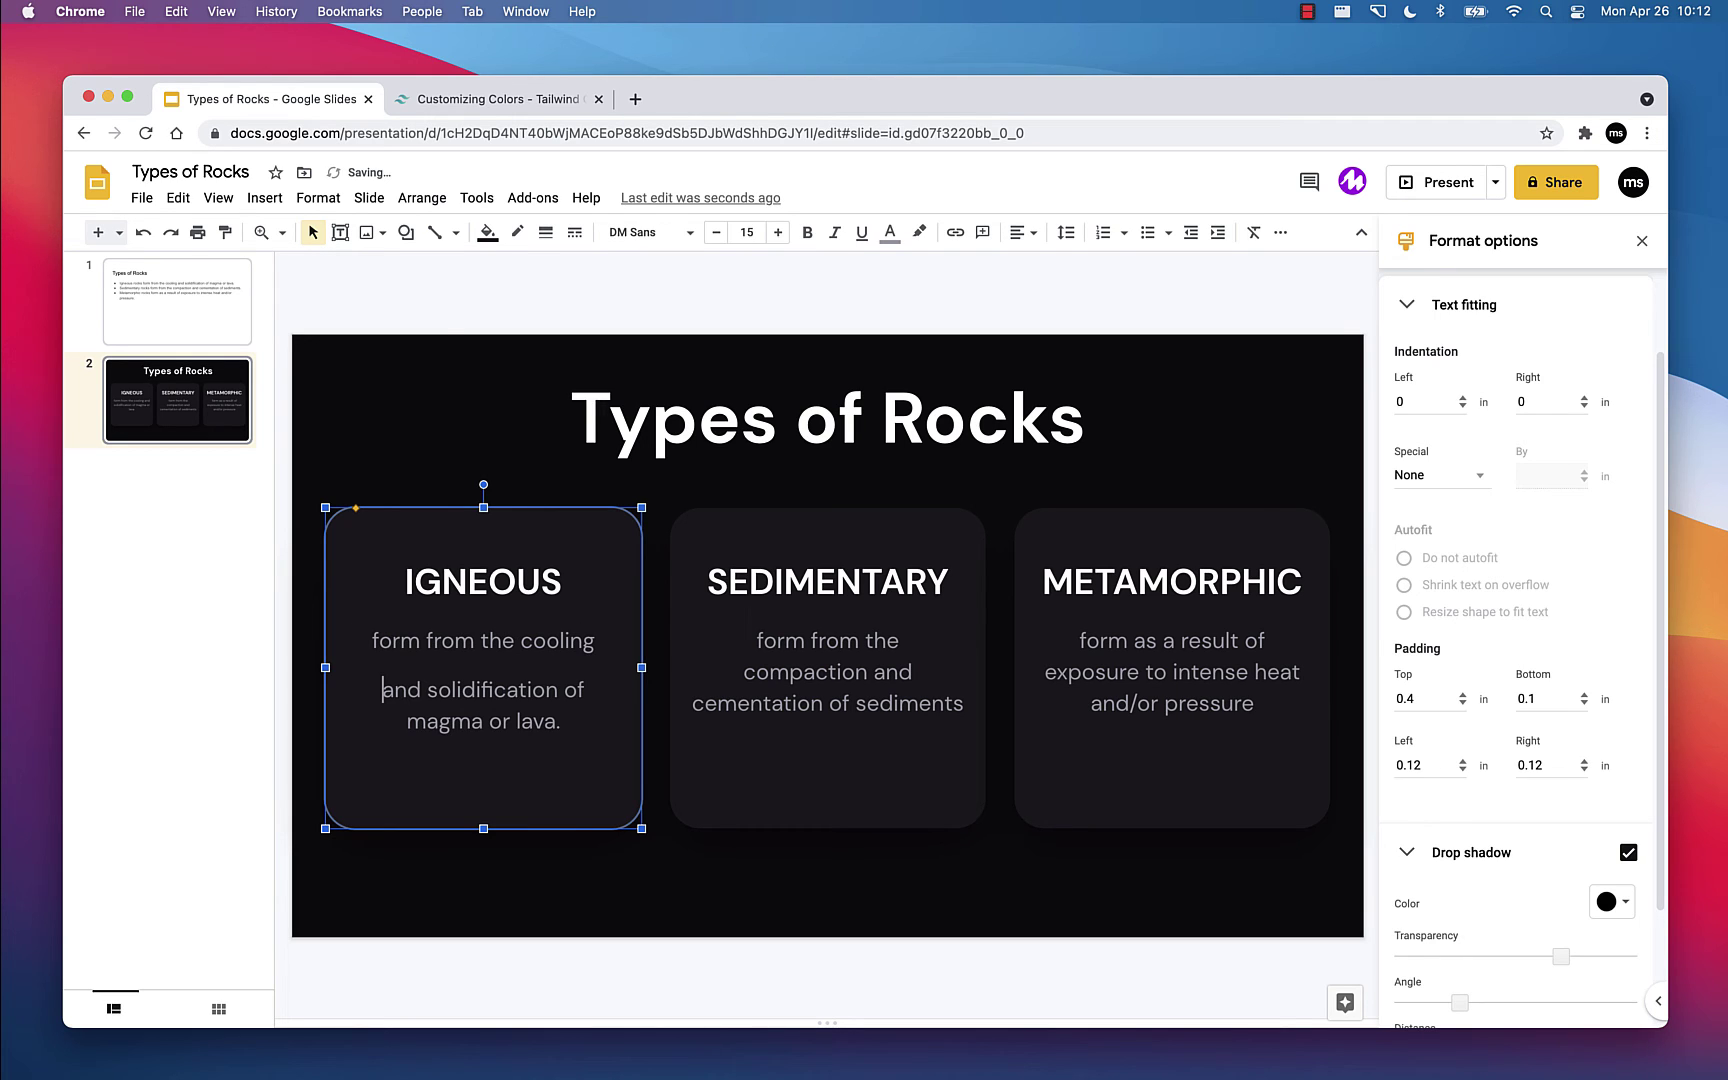
drag(567, 722, 364, 645)
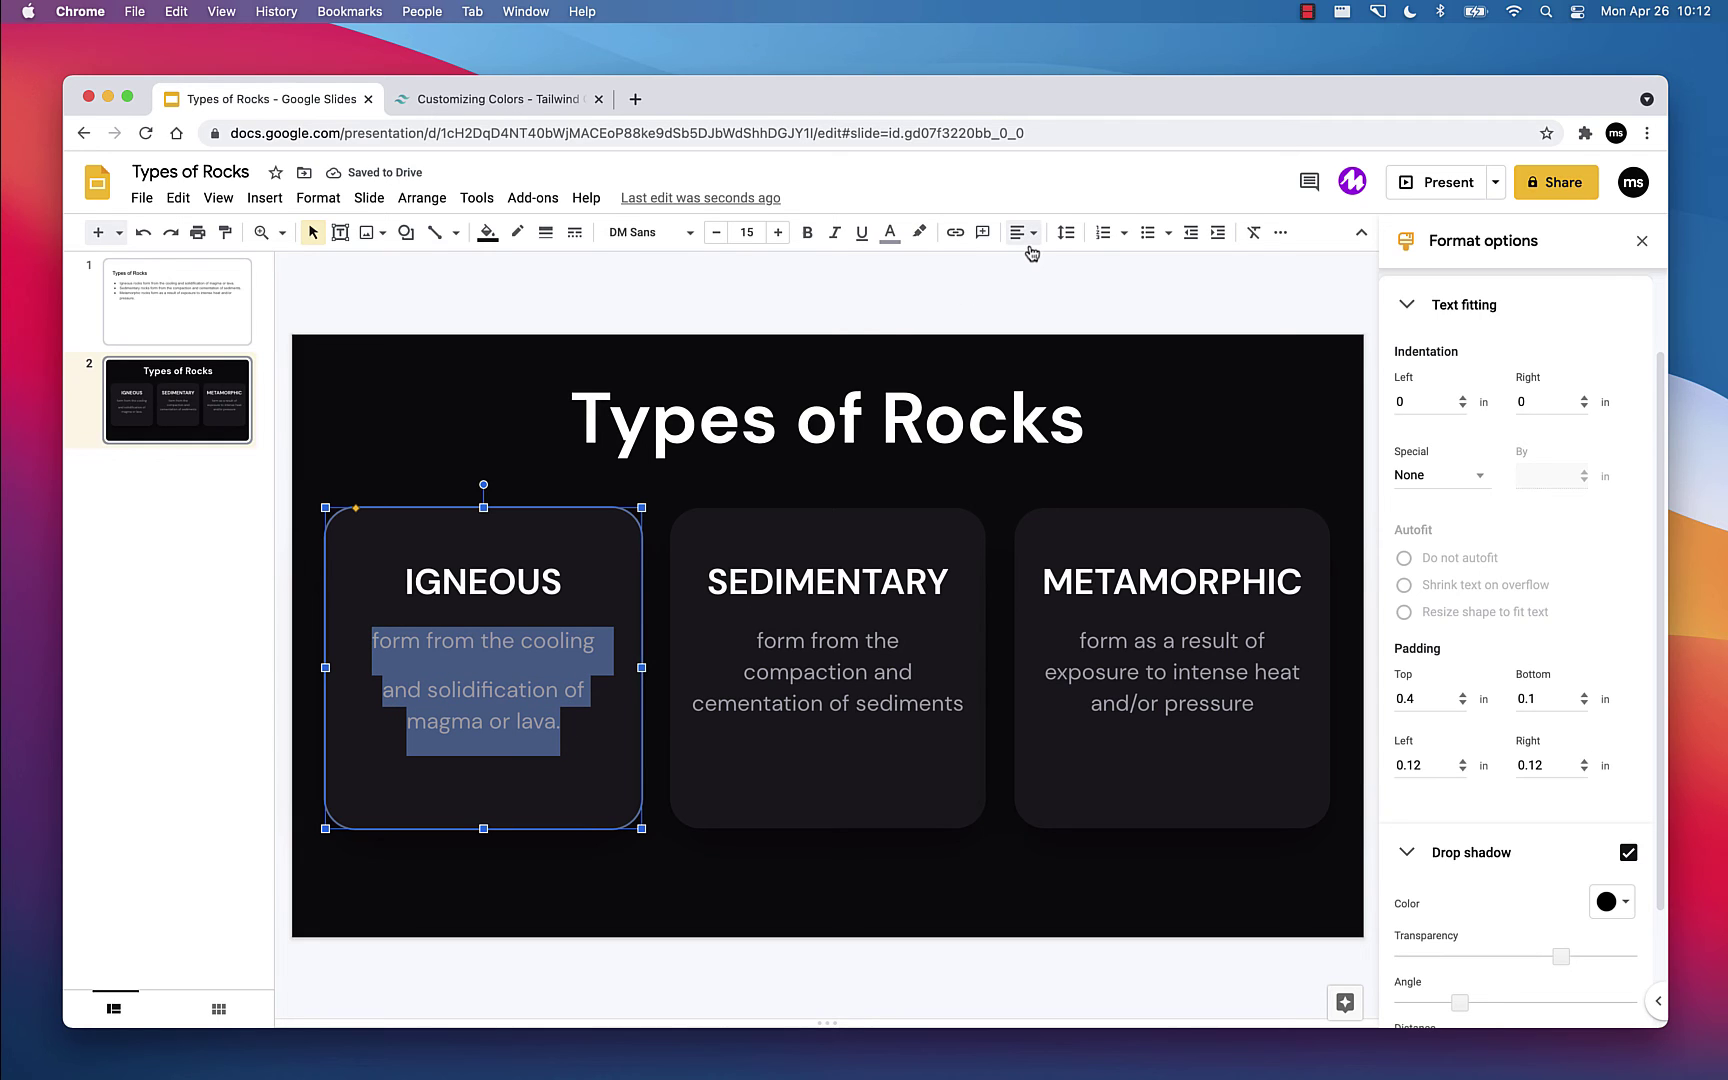
click(1064, 233)
click(1088, 268)
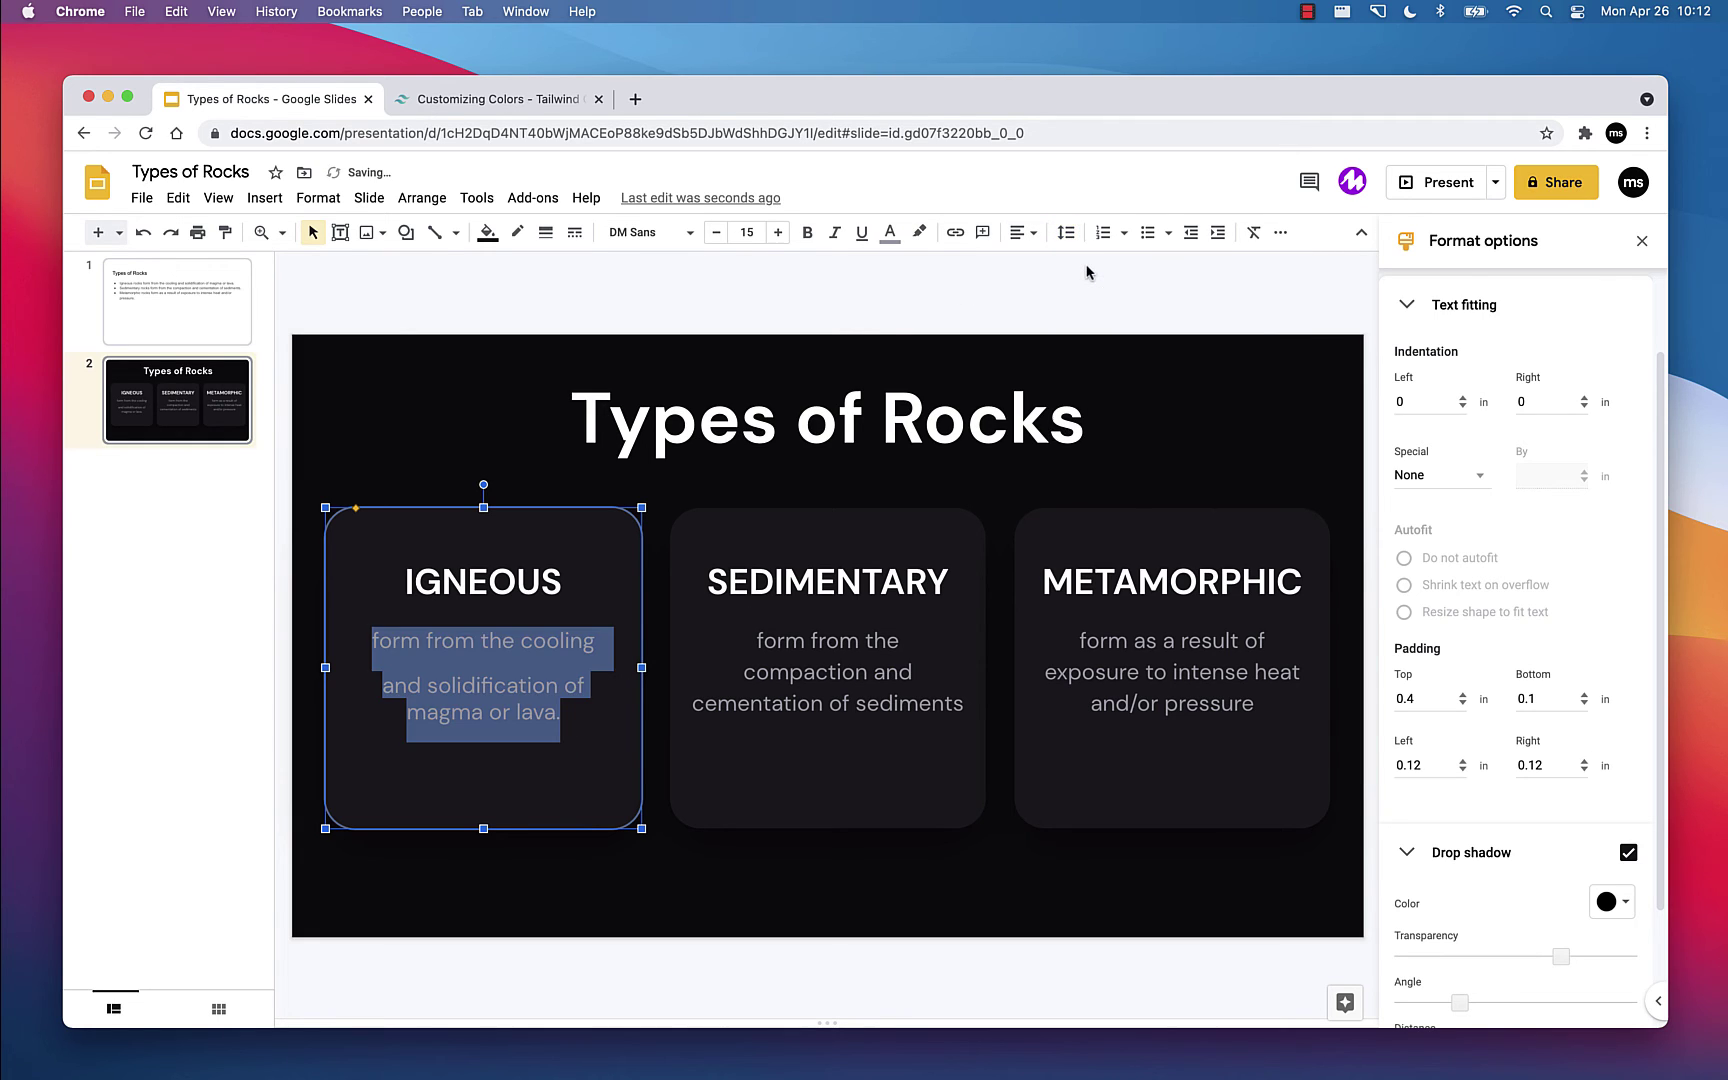
click(1066, 233)
click(1103, 233)
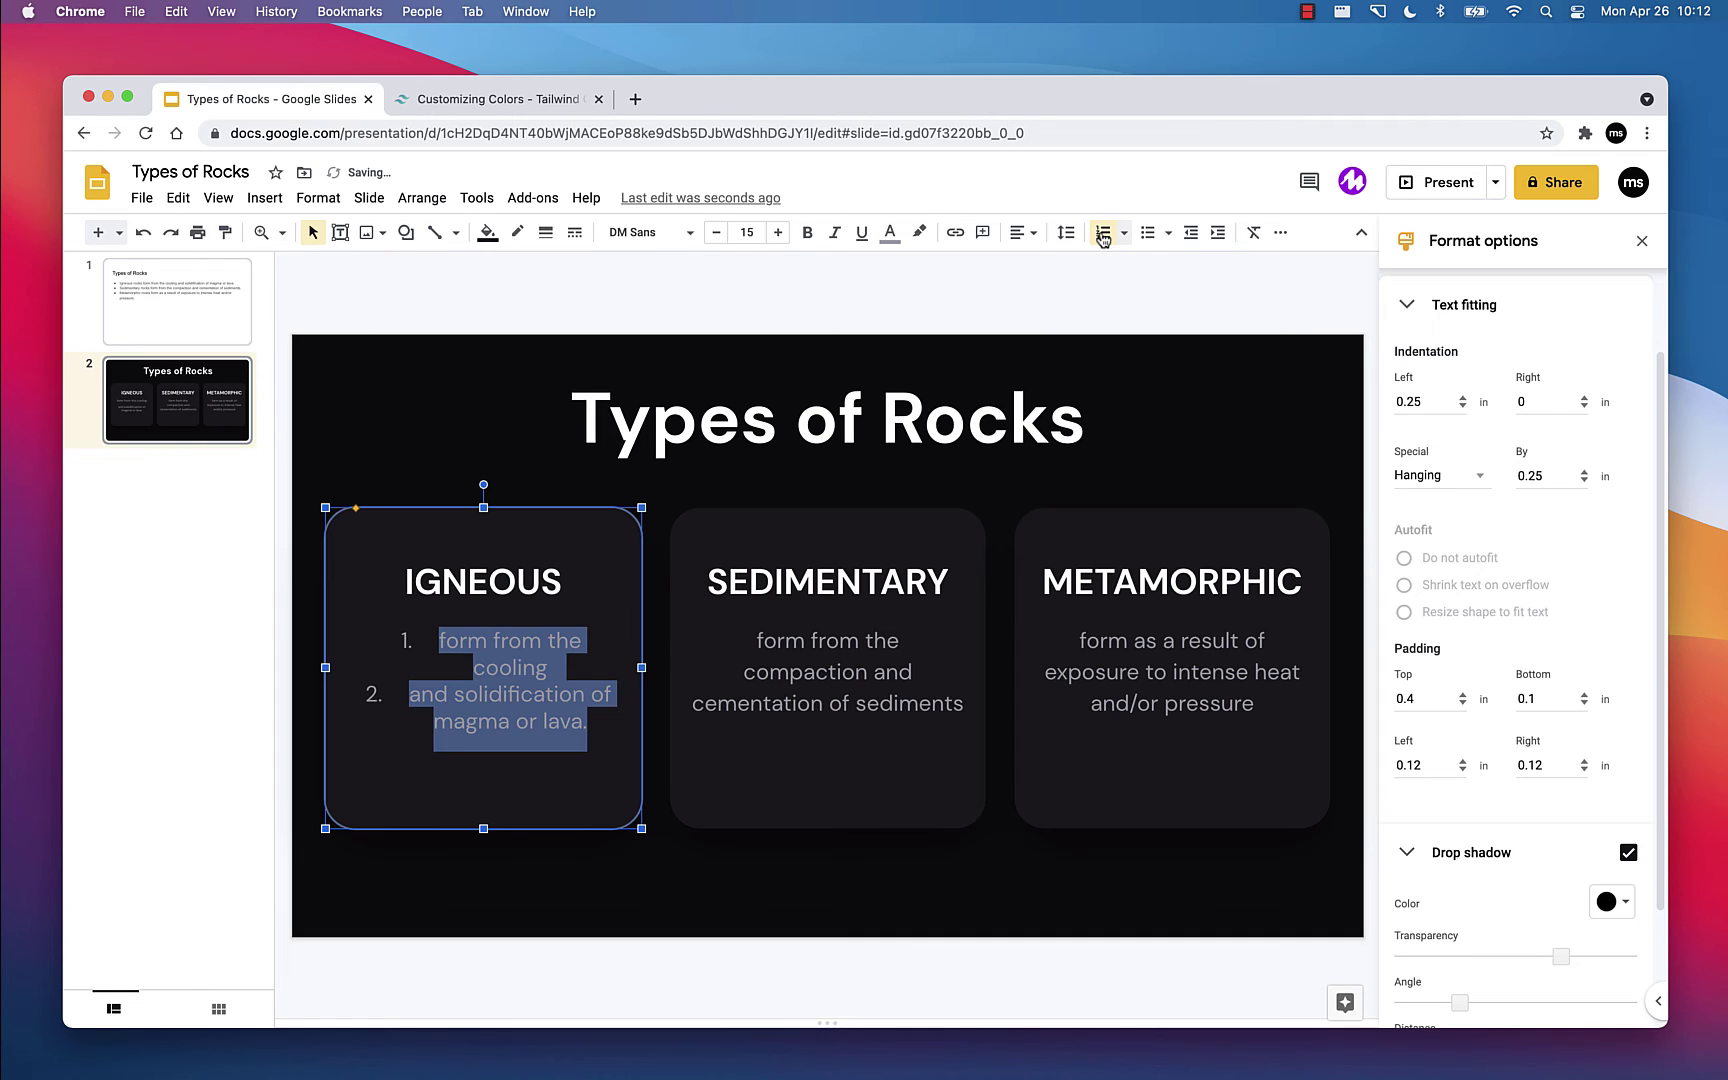
click(1103, 236)
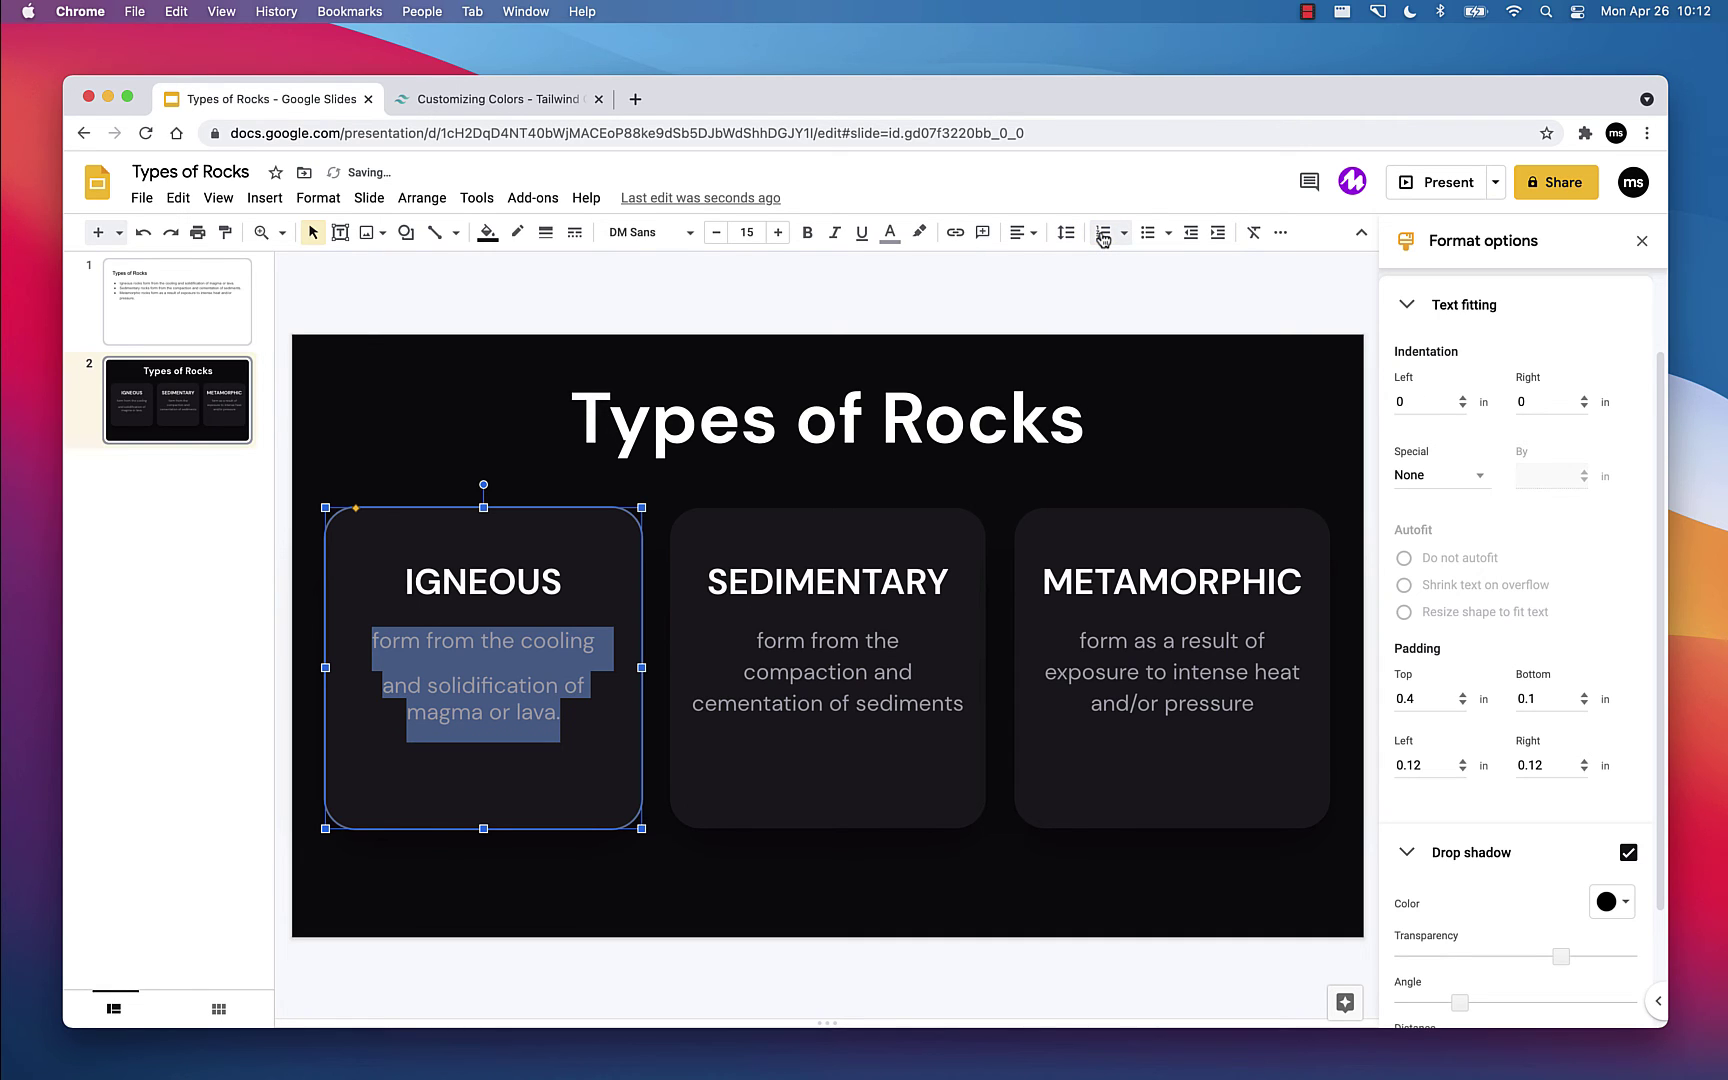
click(1066, 233)
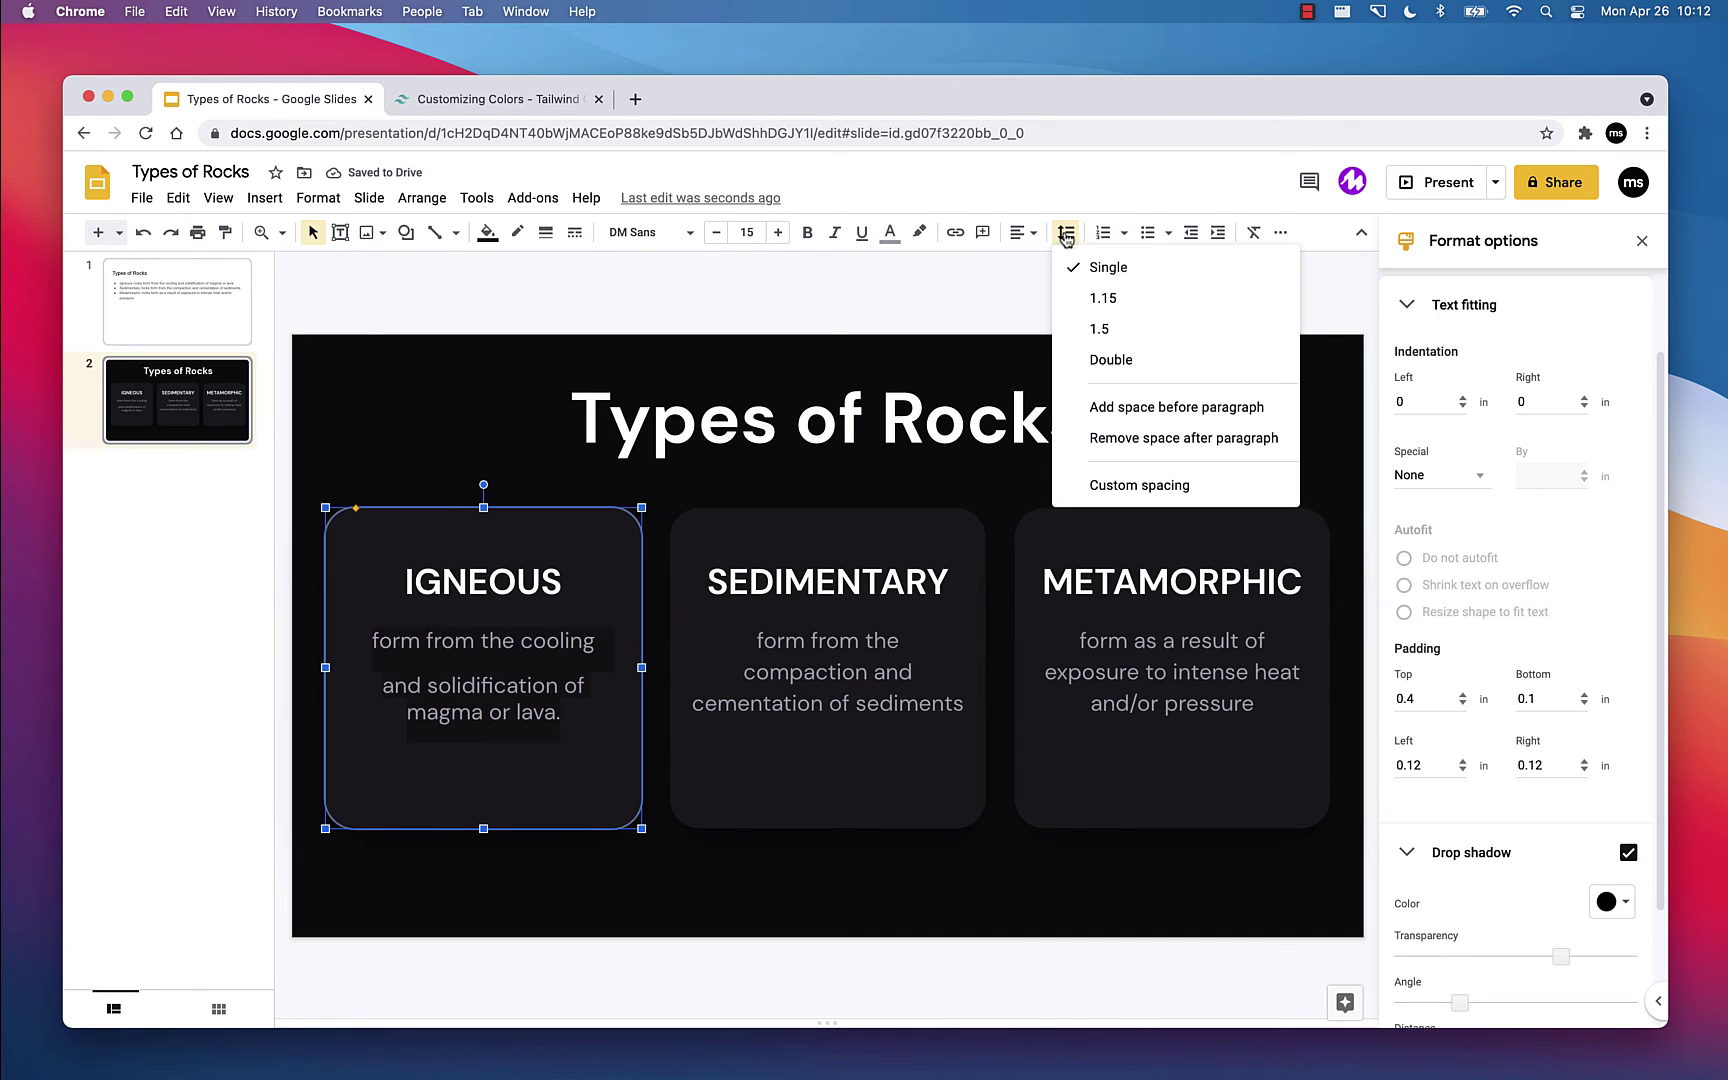
click(1118, 441)
Step: Remove the space after paragraph in the SEDIMENTARY and METAMORPHIC descriptions
click(824, 706)
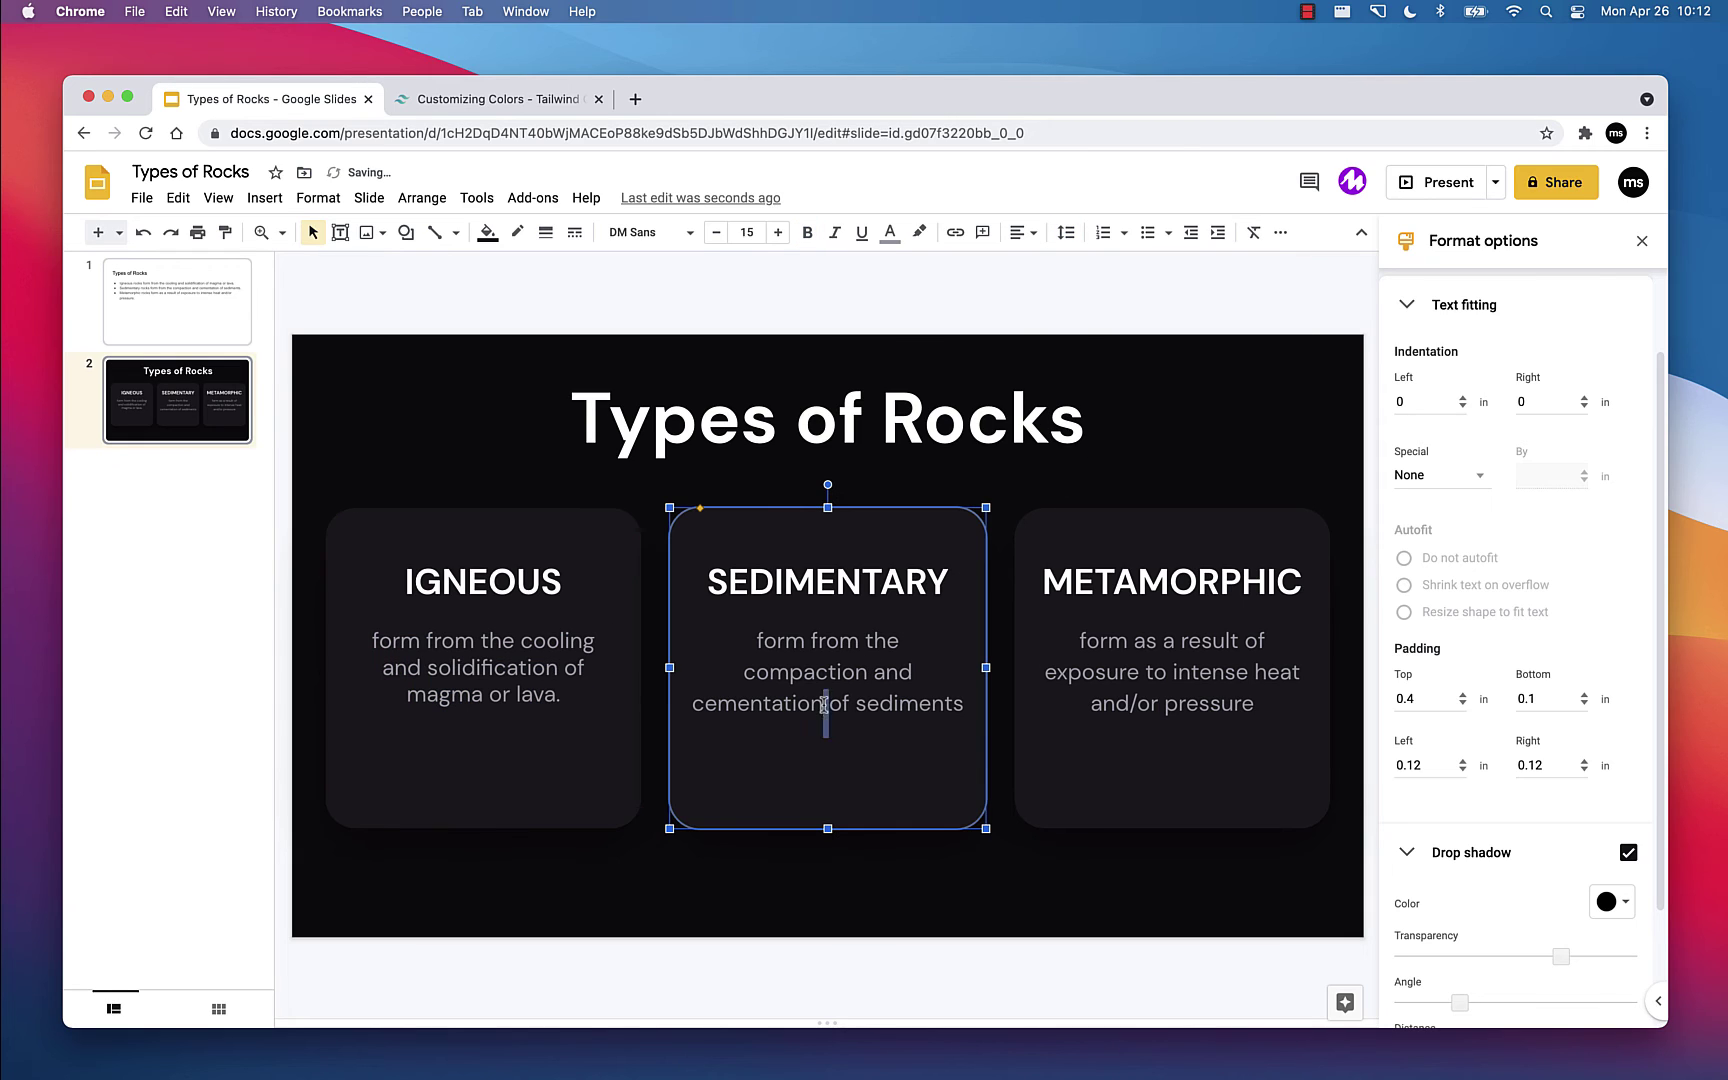
key(ctrl+a)
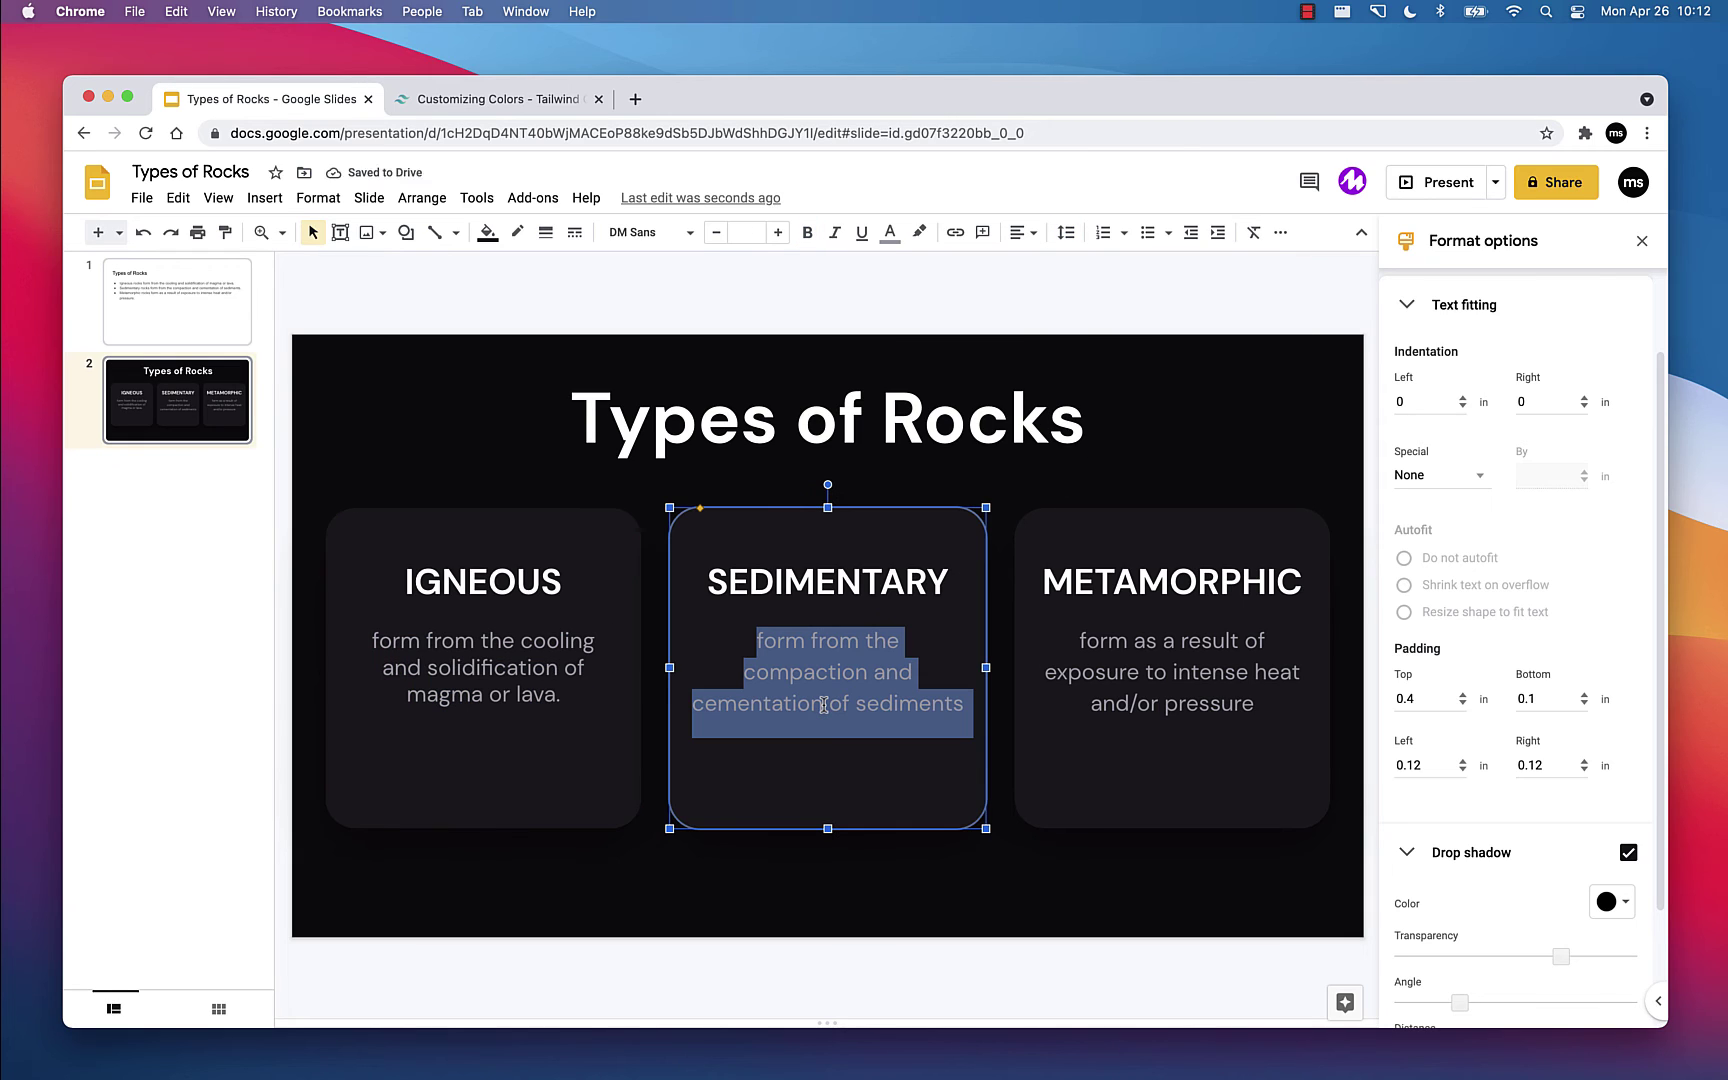
click(1070, 235)
click(1130, 447)
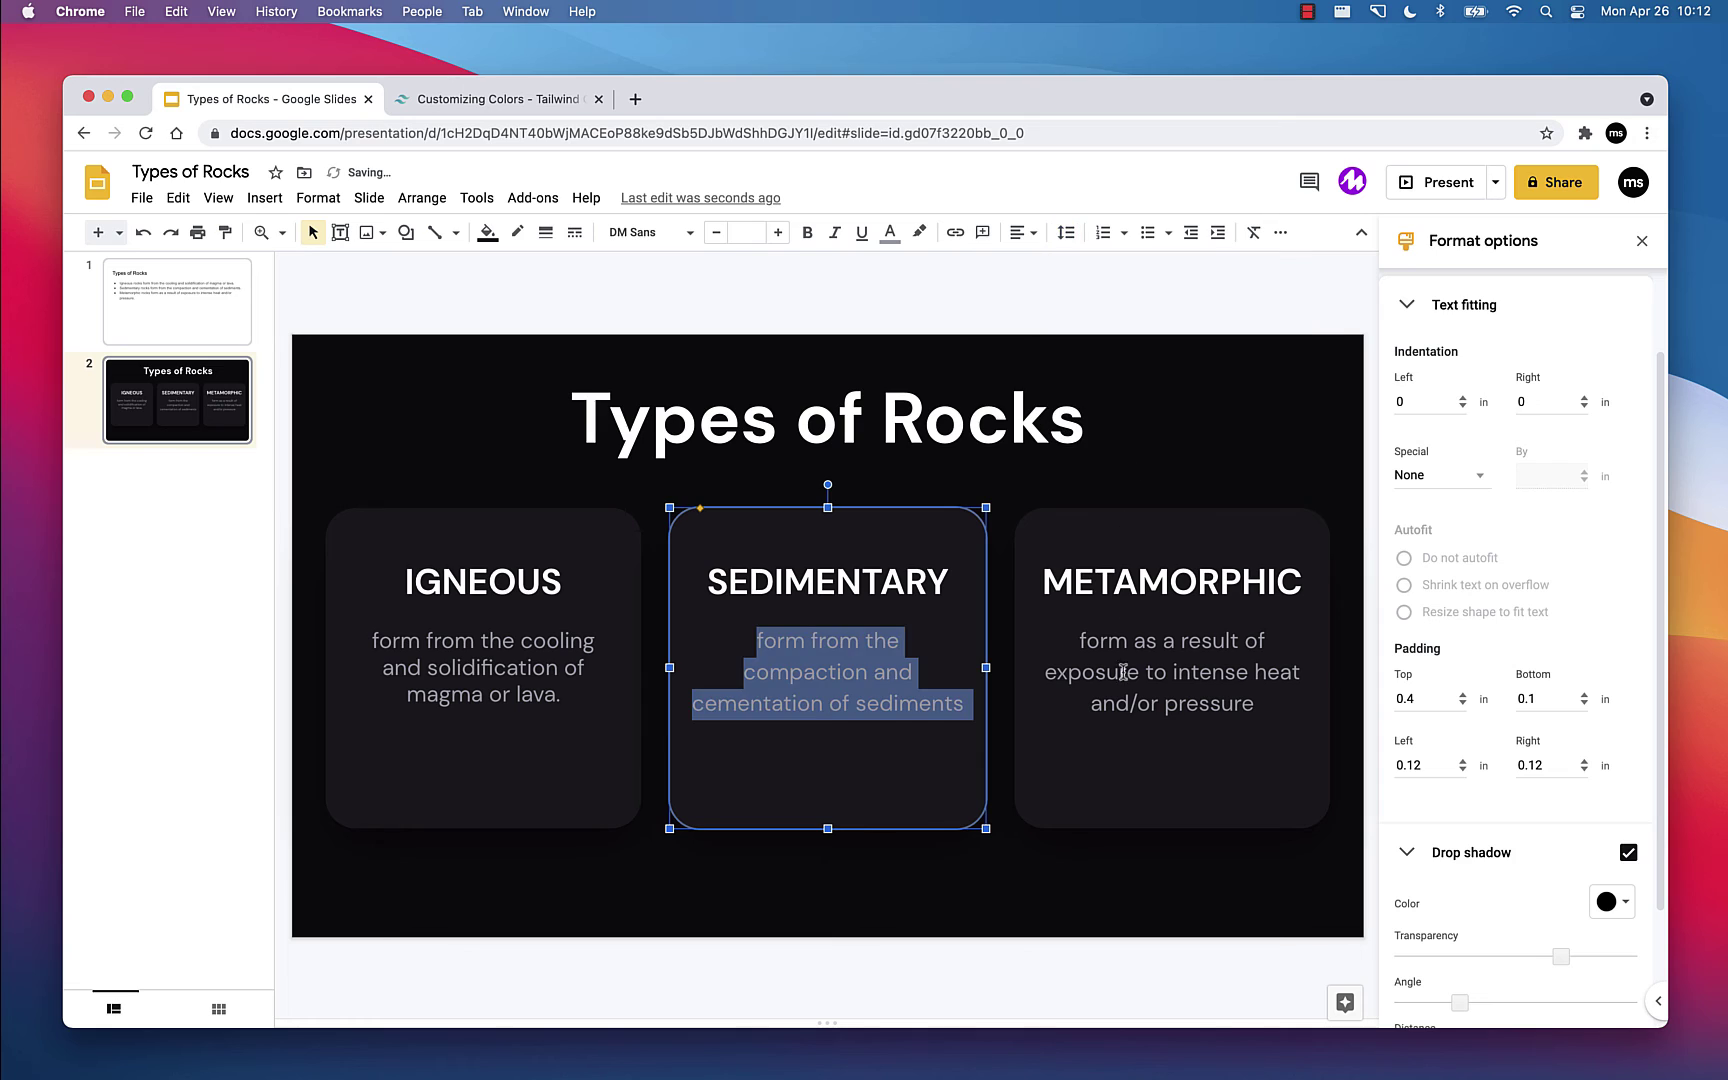
click(1122, 720)
key(ctrl+a)
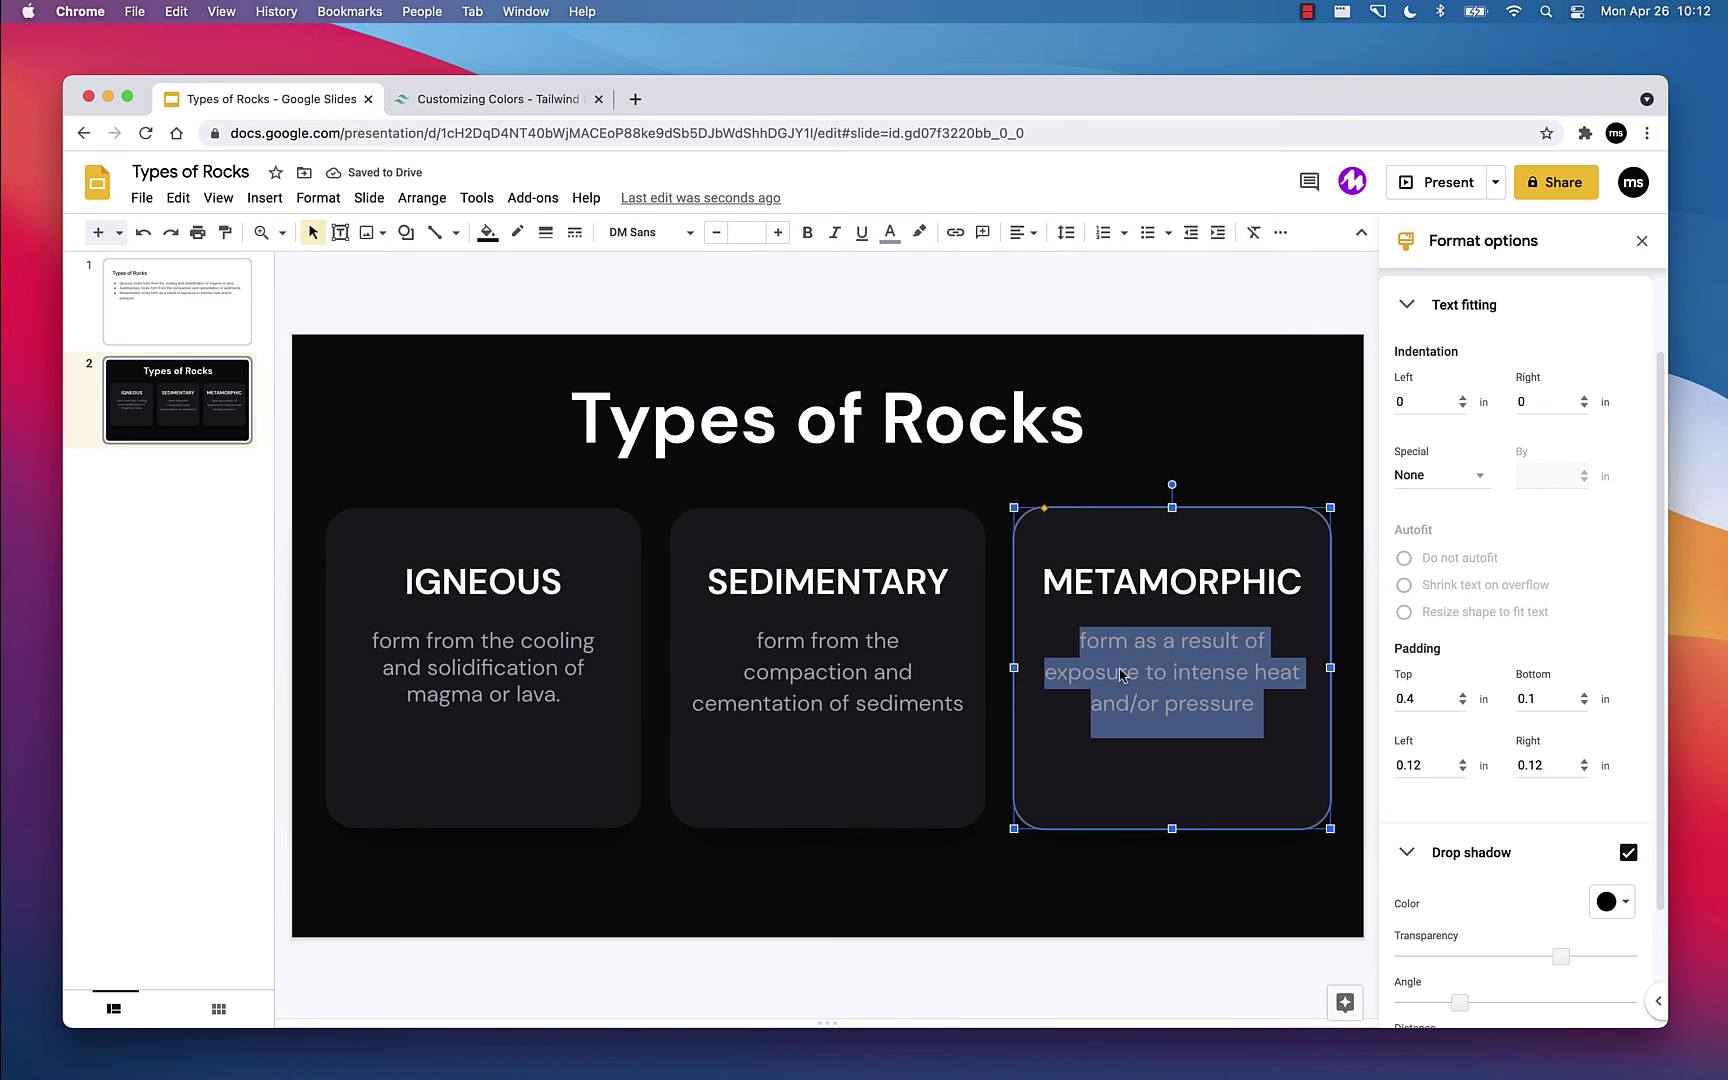
click(1066, 233)
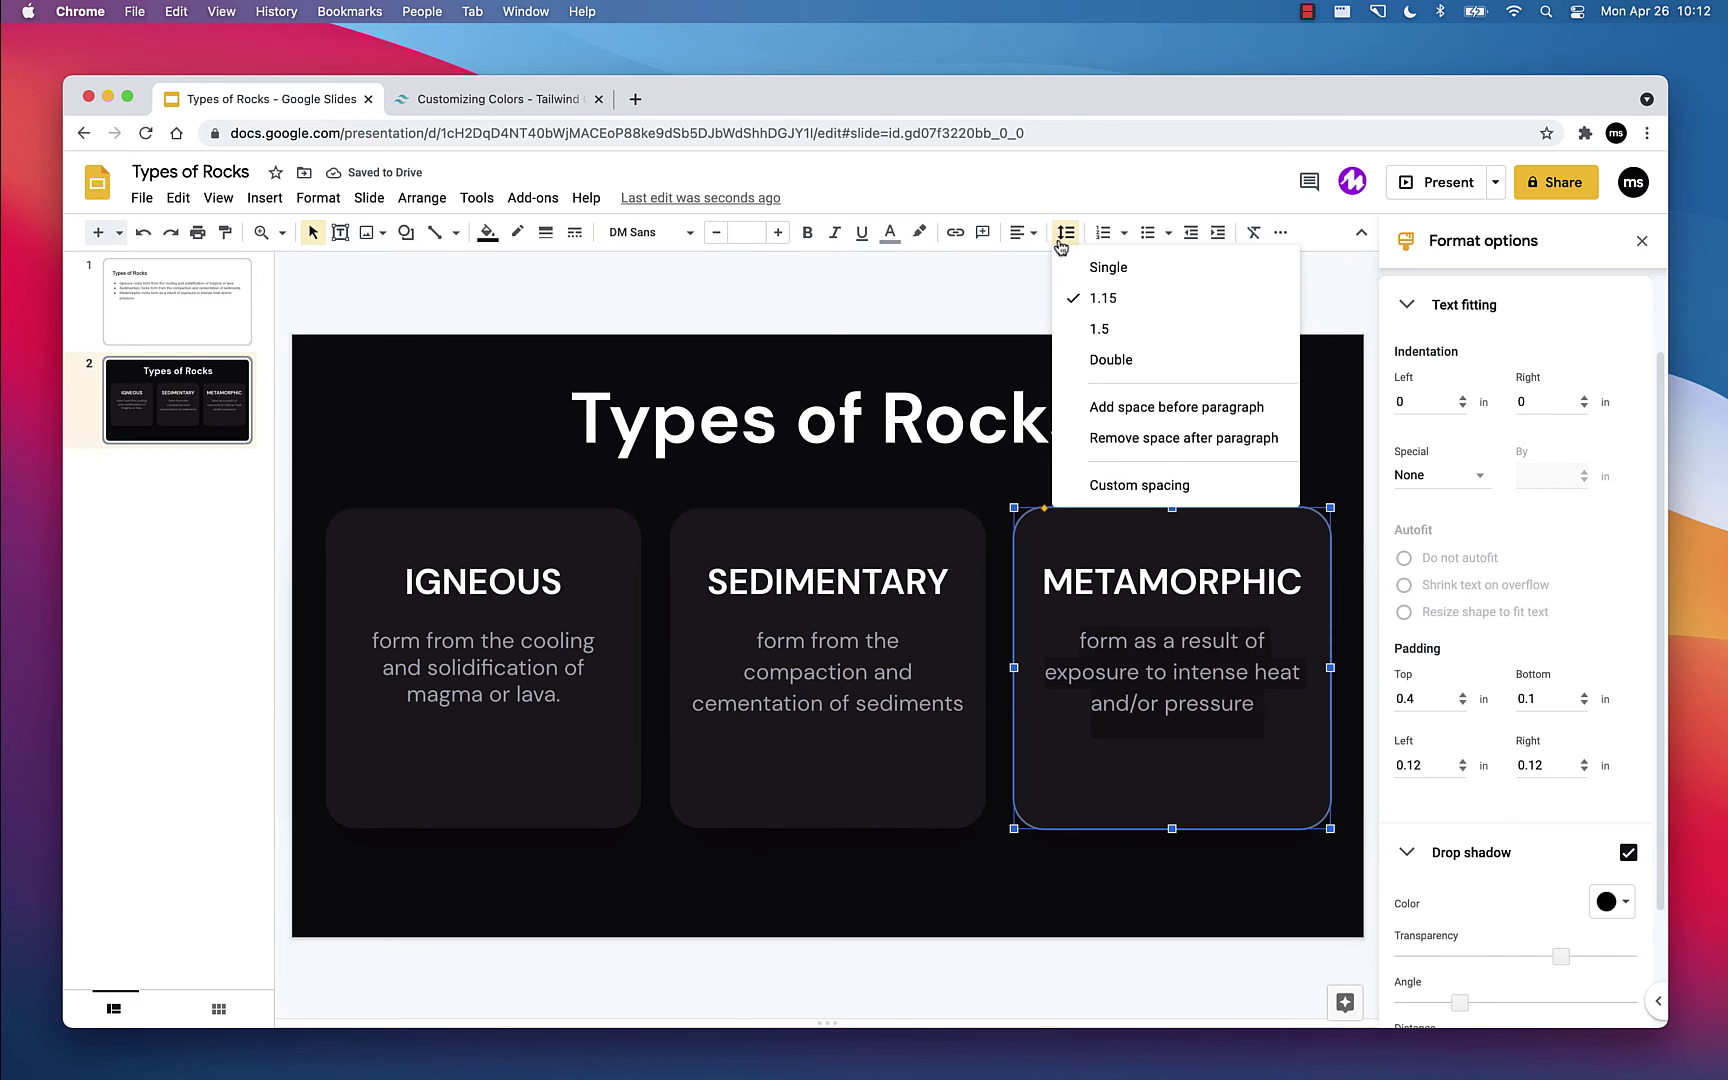
click(1116, 444)
Step: Match the IGNEOUS description's line spacing to the other two cards
triple_click(512, 668)
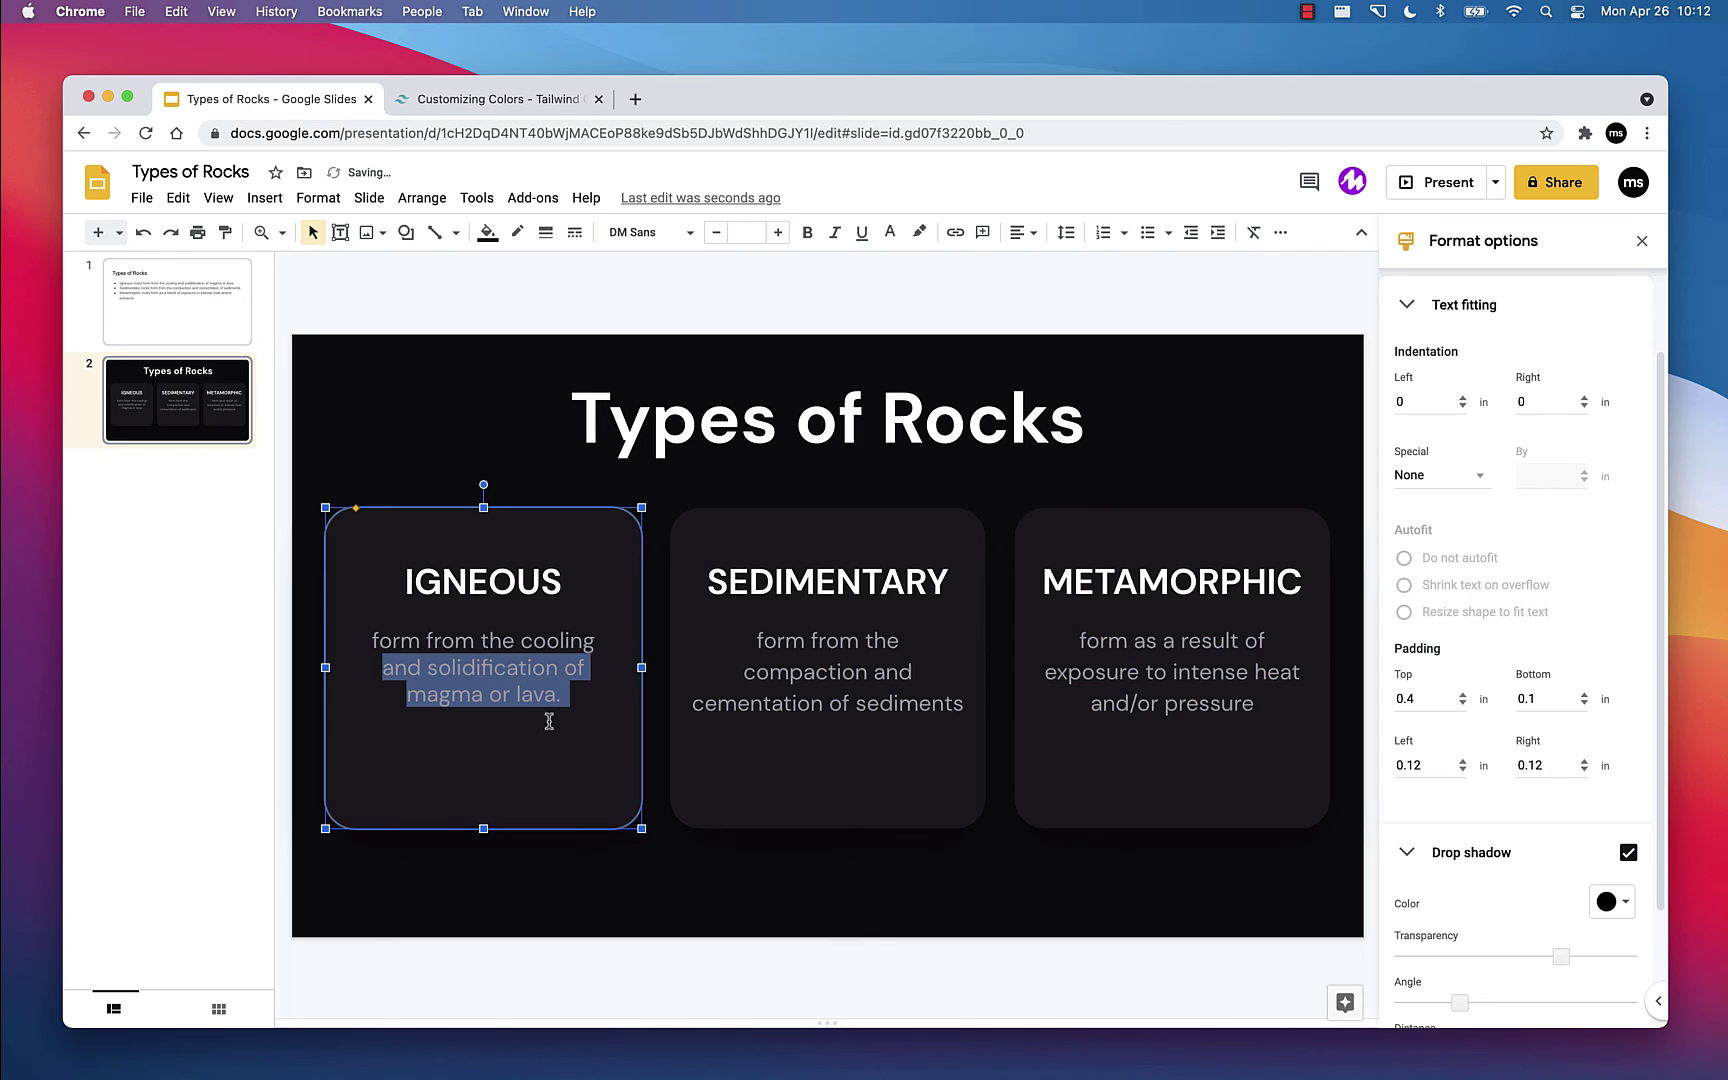
drag(556, 706, 360, 645)
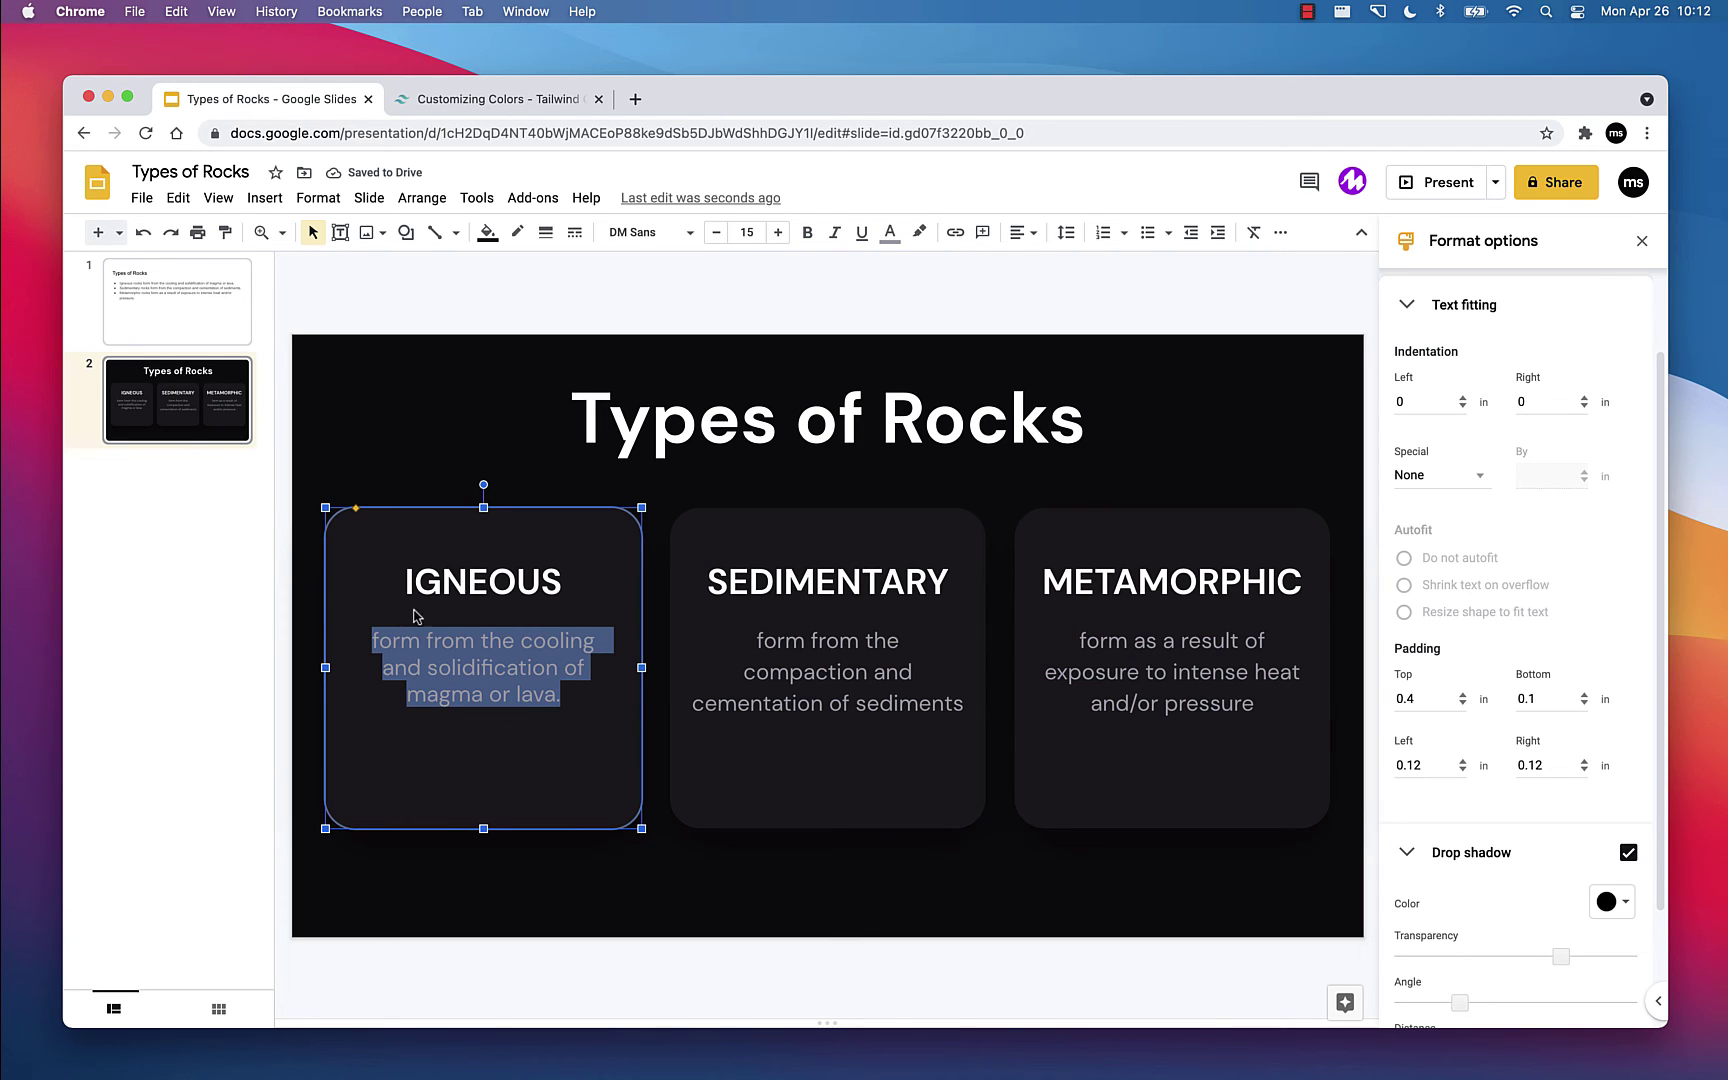
click(1066, 233)
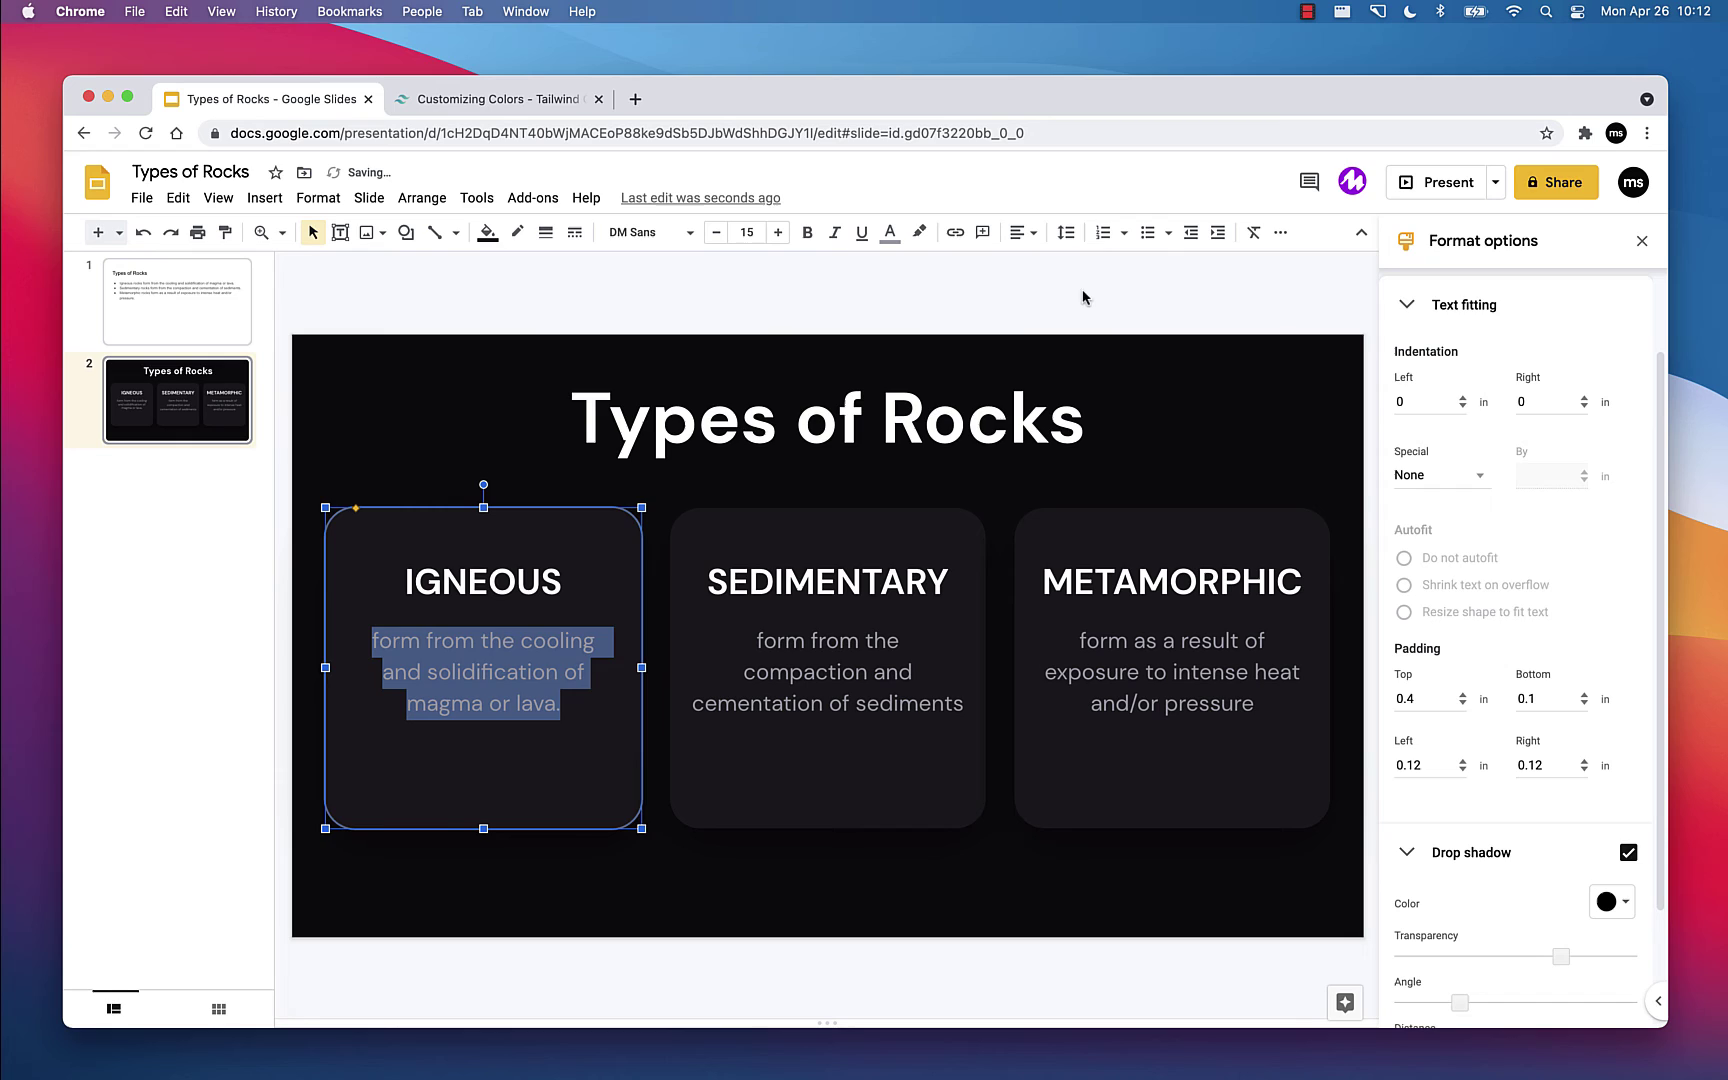
click(995, 343)
click(920, 870)
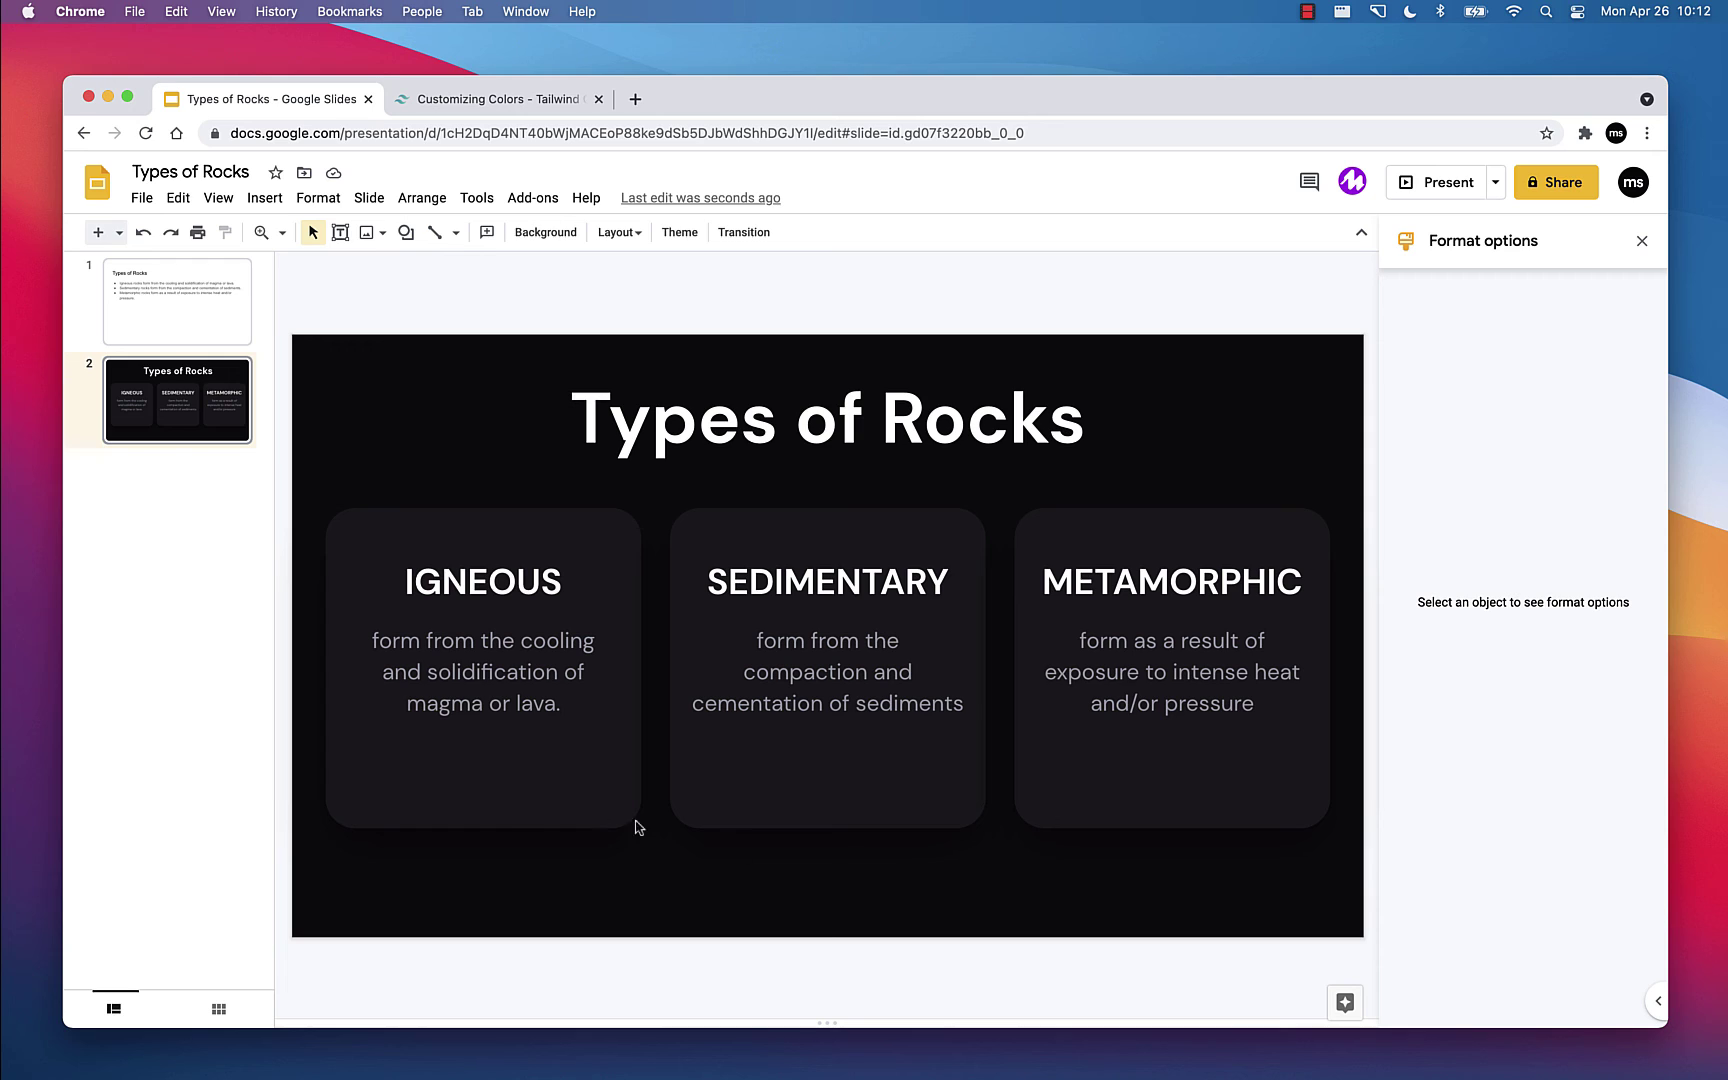
Step: Shorten the IGNEOUS and SEDIMENTARY cards by dragging their bottom edges up
click(510, 798)
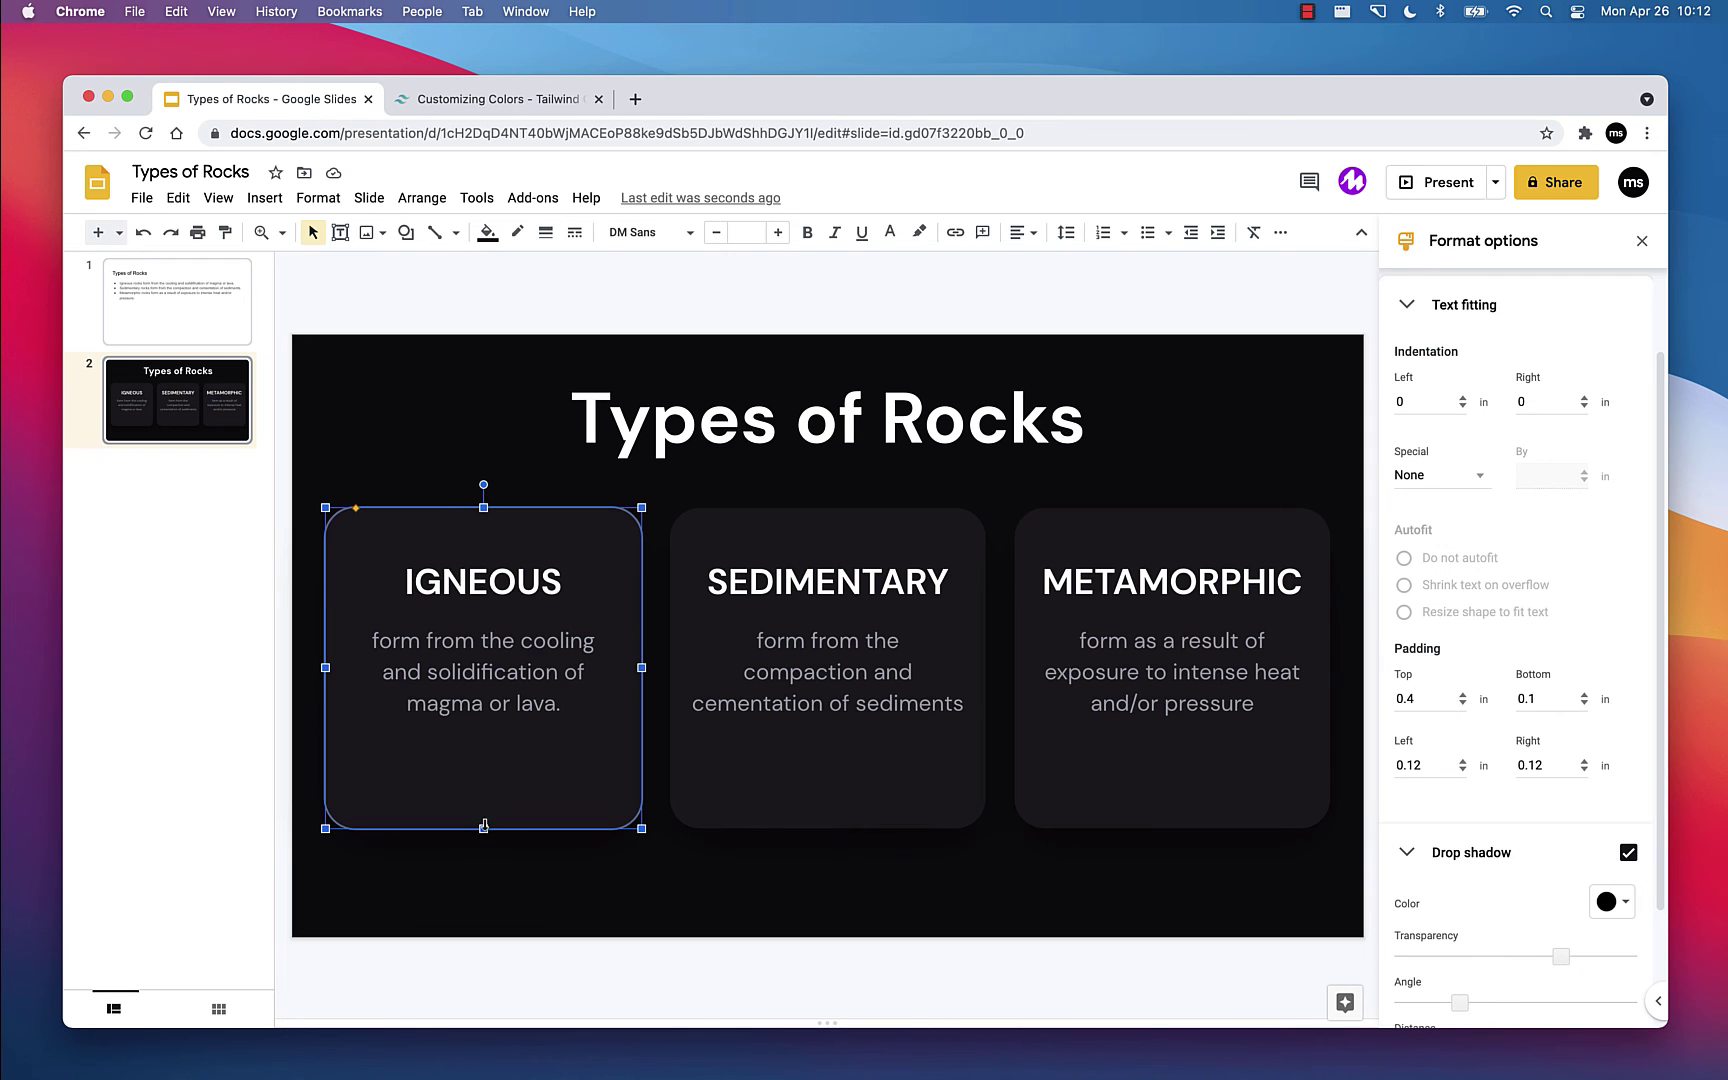
drag(484, 826, 486, 791)
click(822, 796)
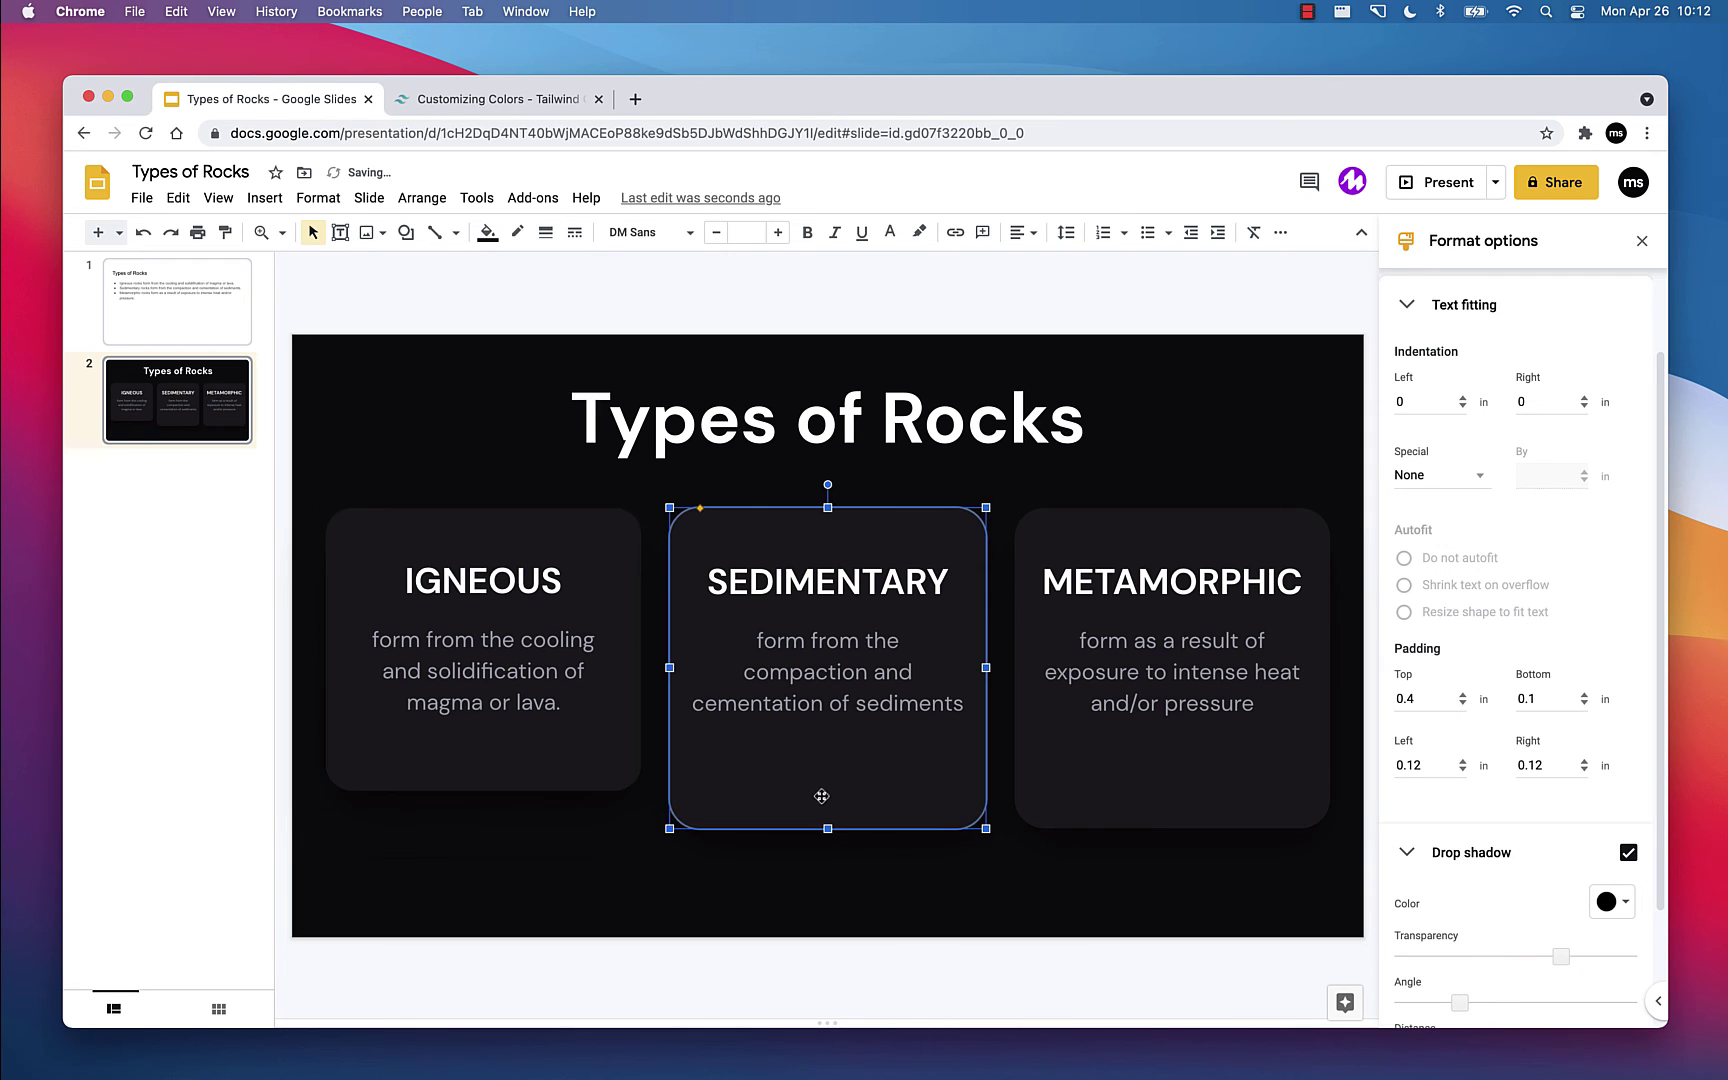
drag(827, 828, 827, 791)
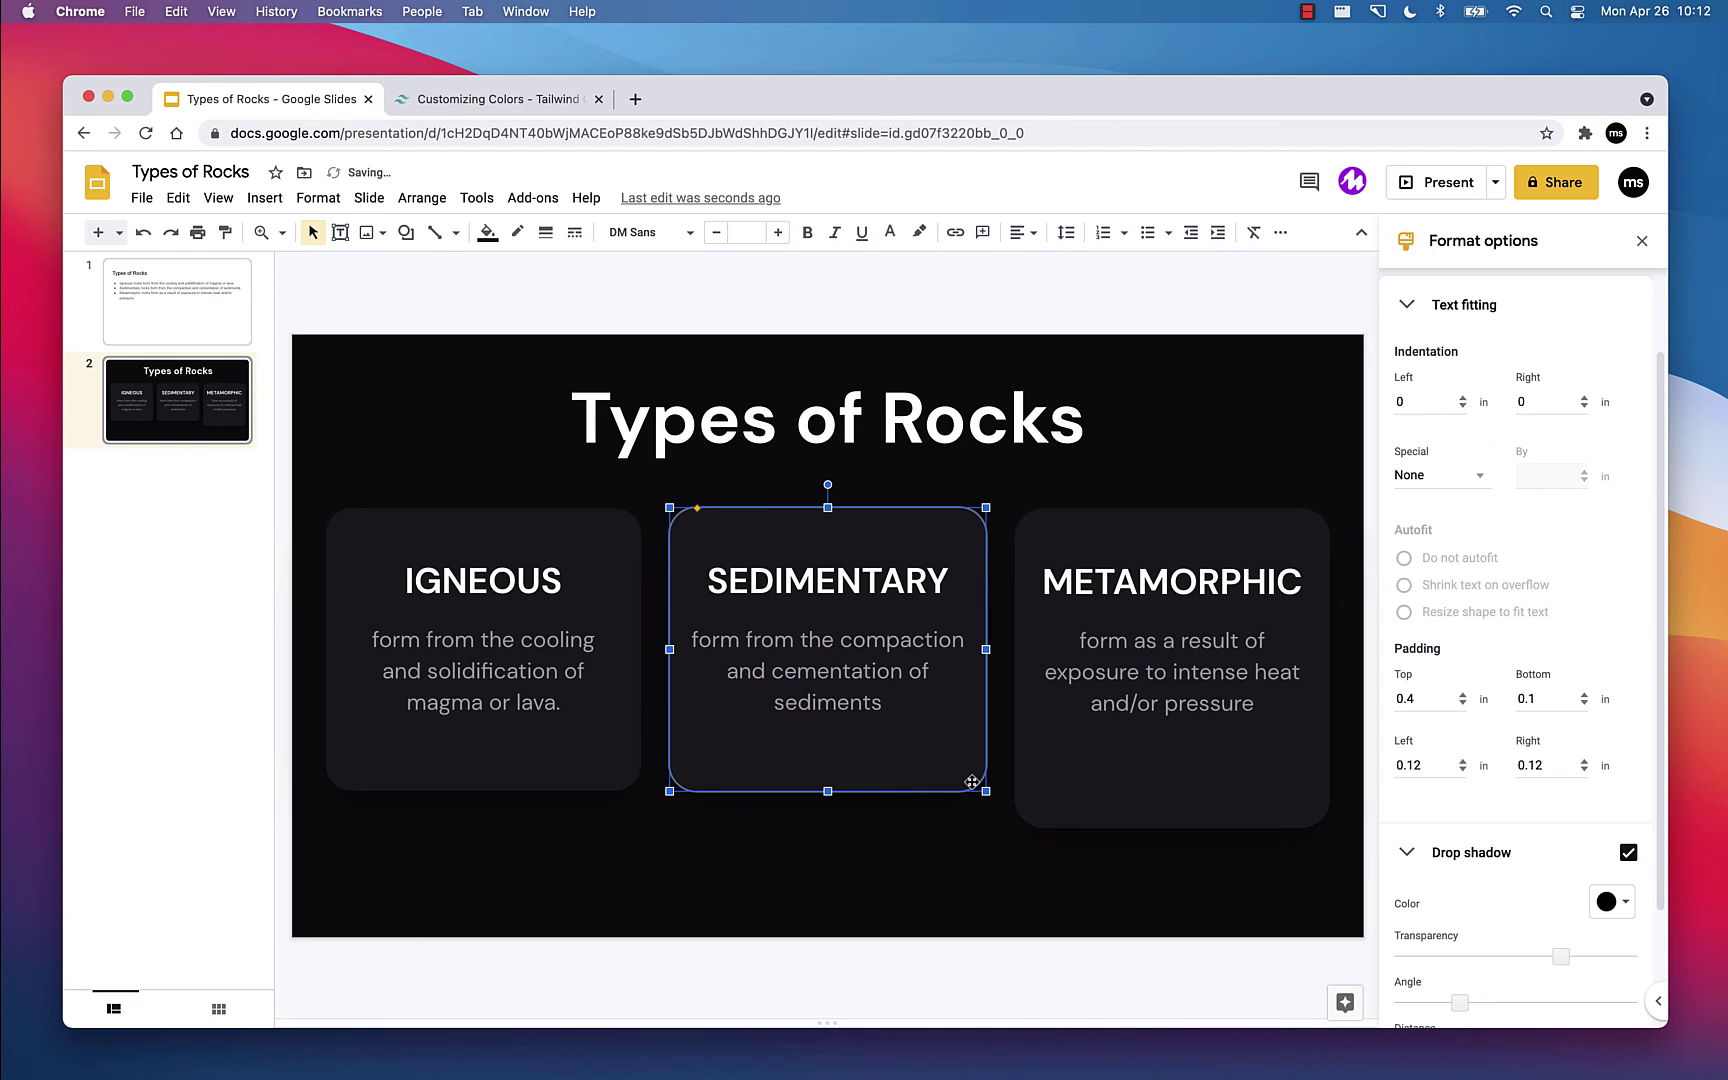
Step: Shorten the METAMORPHIC card to match, then give all three cards 0.13 in side padding
click(1084, 775)
drag(1172, 828, 556, 705)
click(1169, 846)
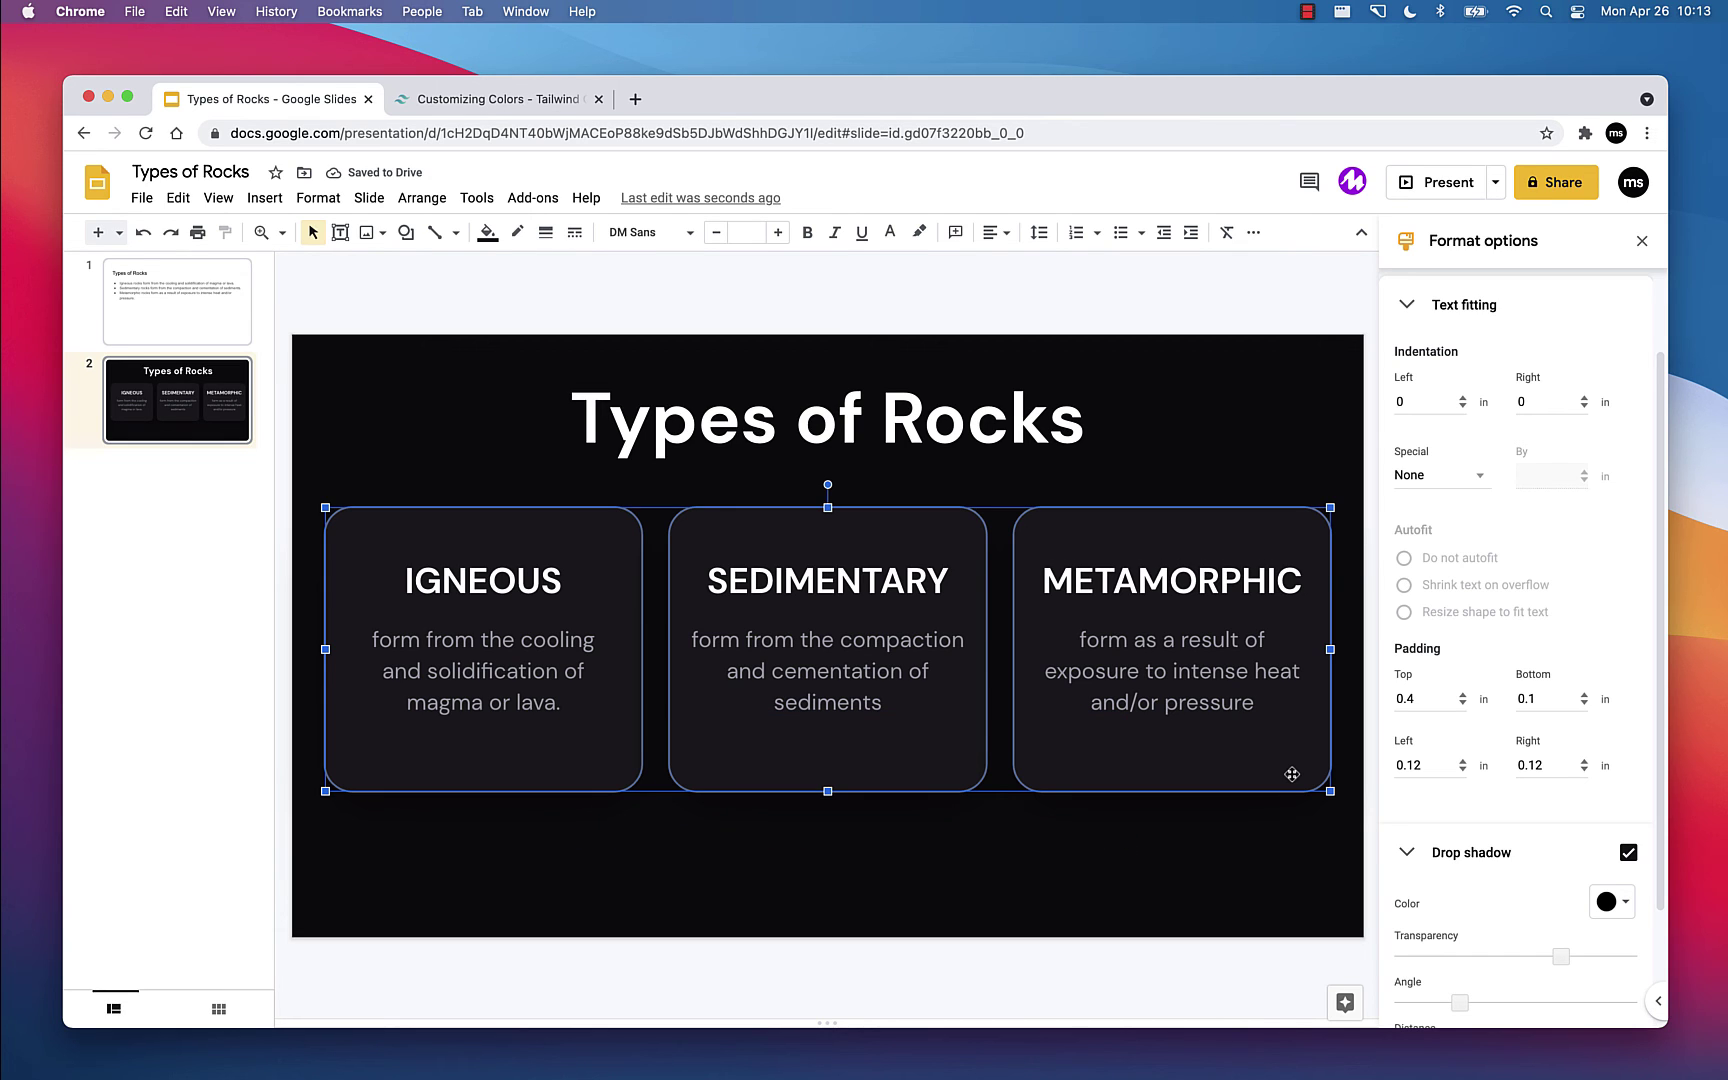
click(1428, 766)
key(BackSpace)
text(3)
key(Tab)
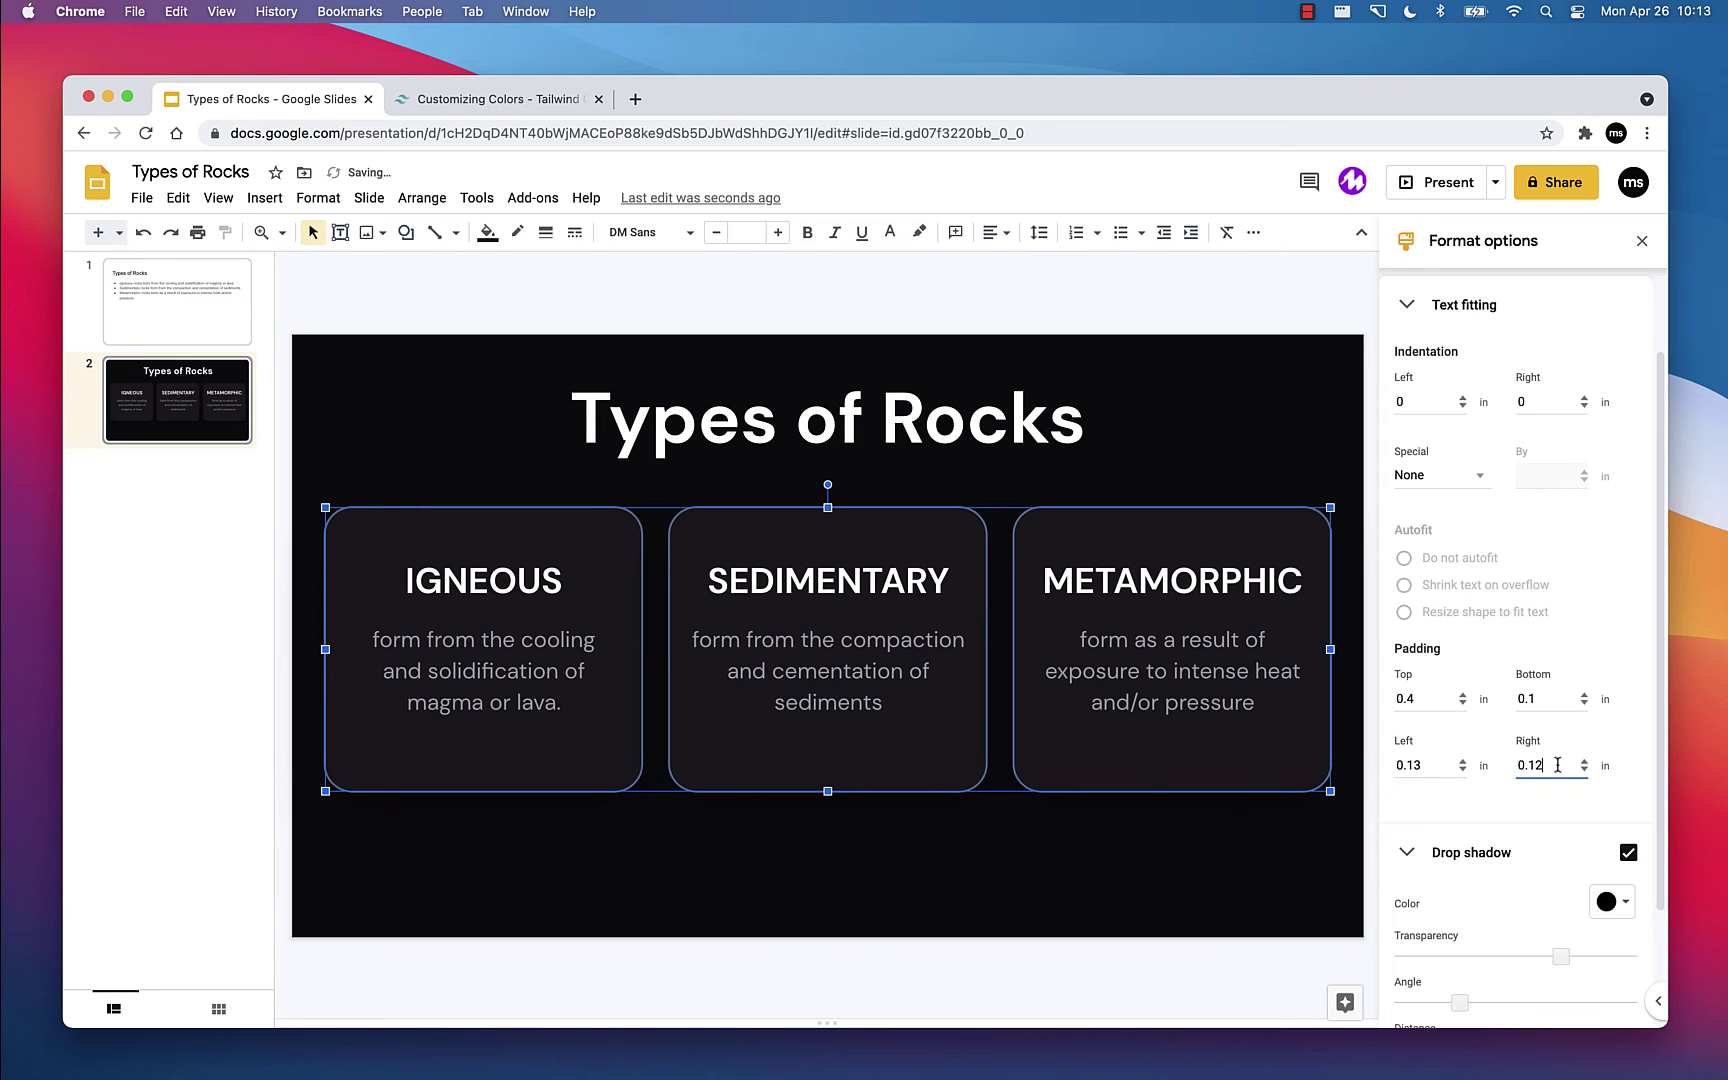
text(0.13)
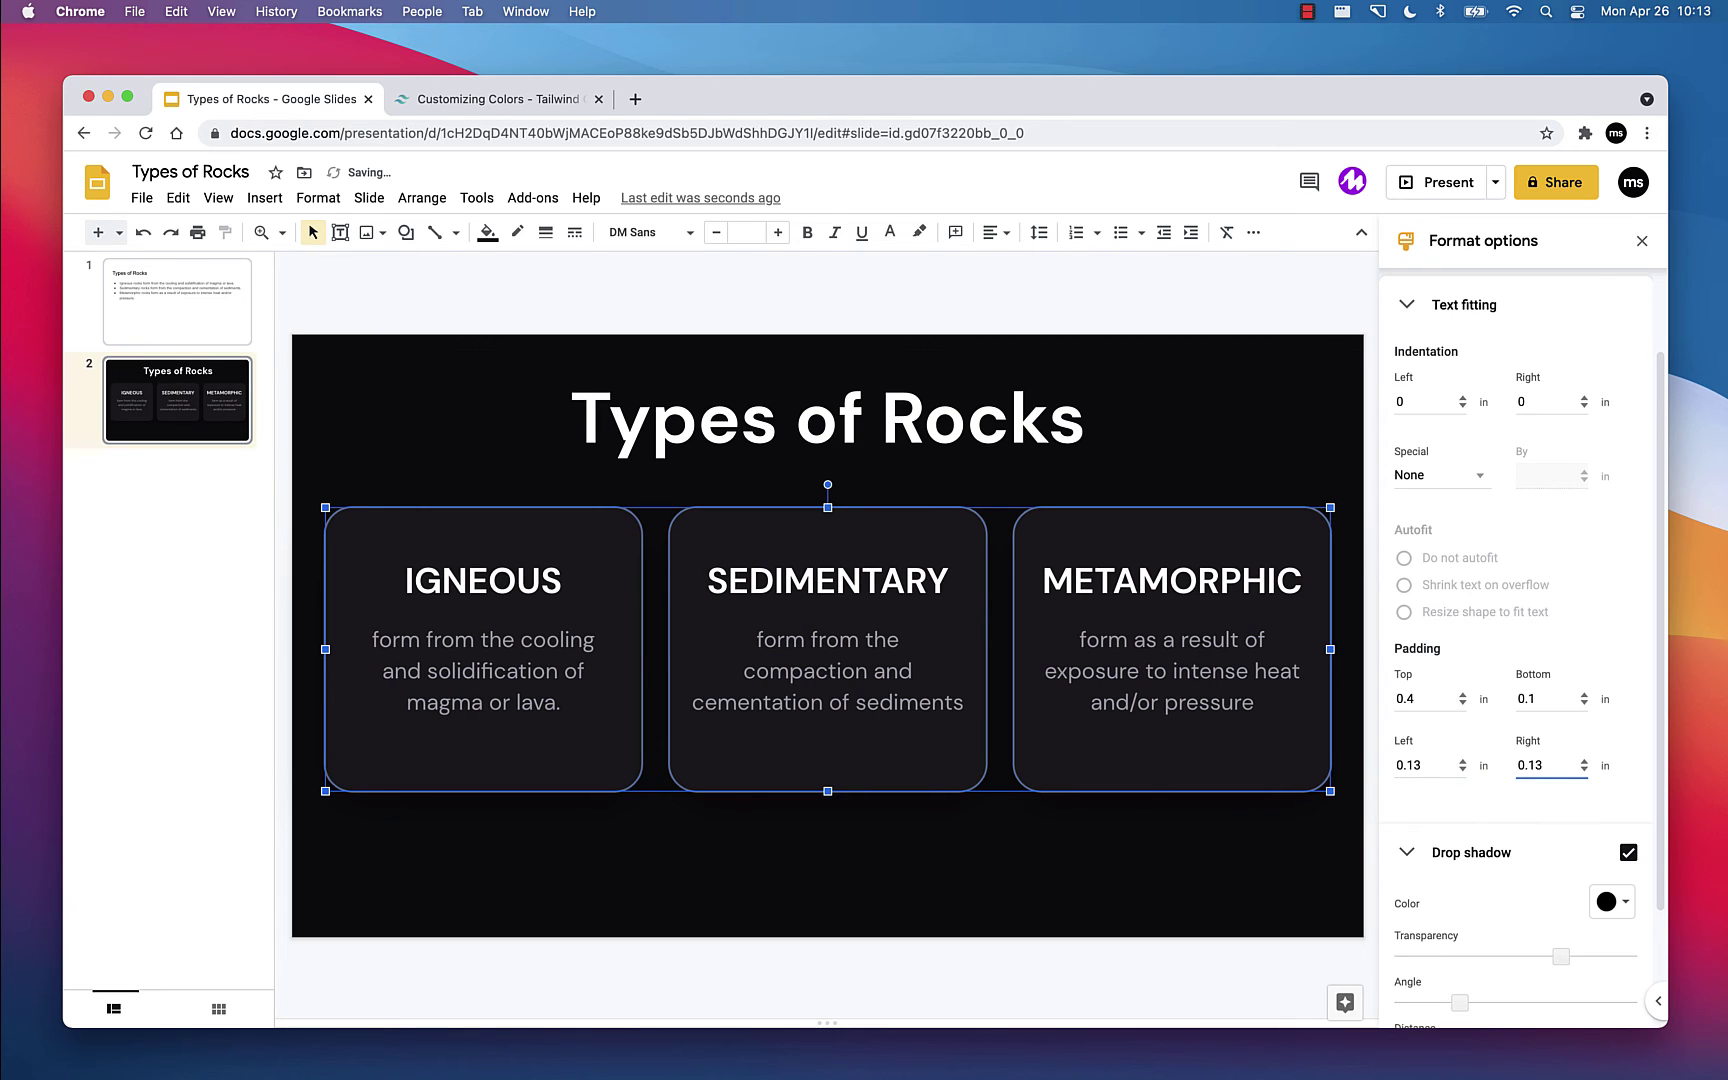
click(1196, 890)
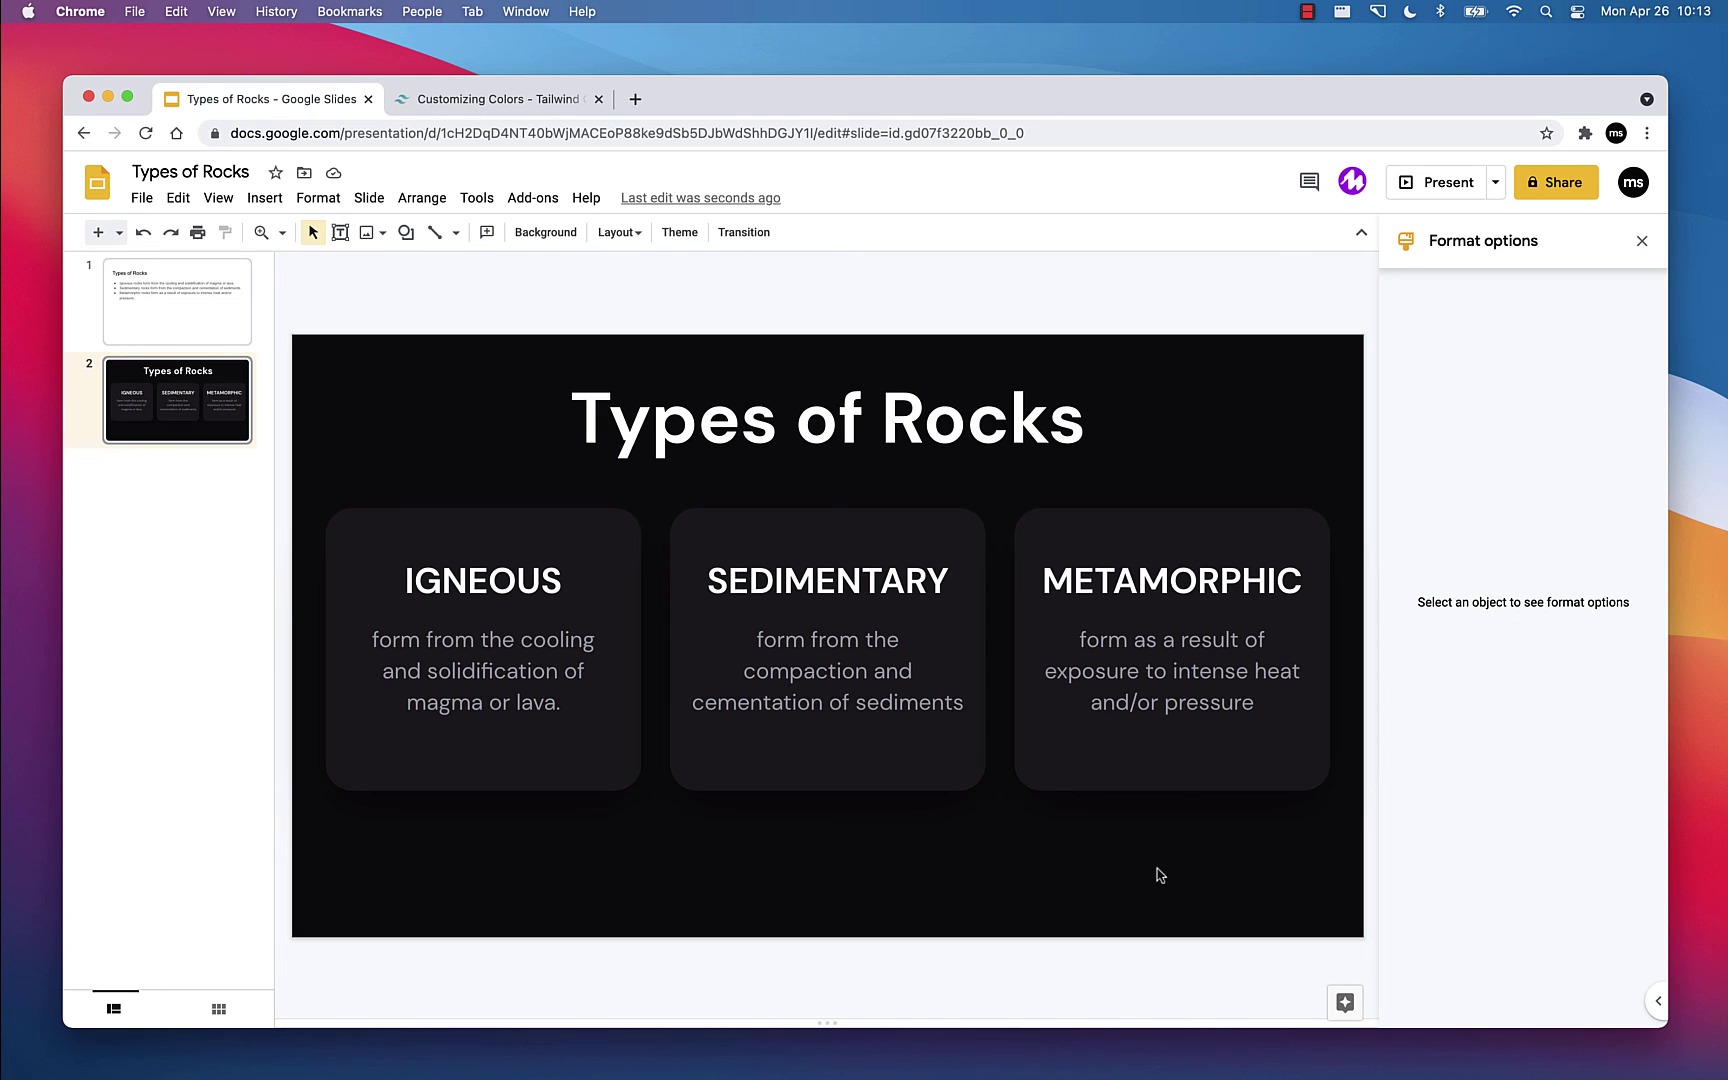
Step: Reduce the IGNEOUS, SEDIMENTARY and METAMORPHIC headings from 24 to 22 pt
double_click(484, 572)
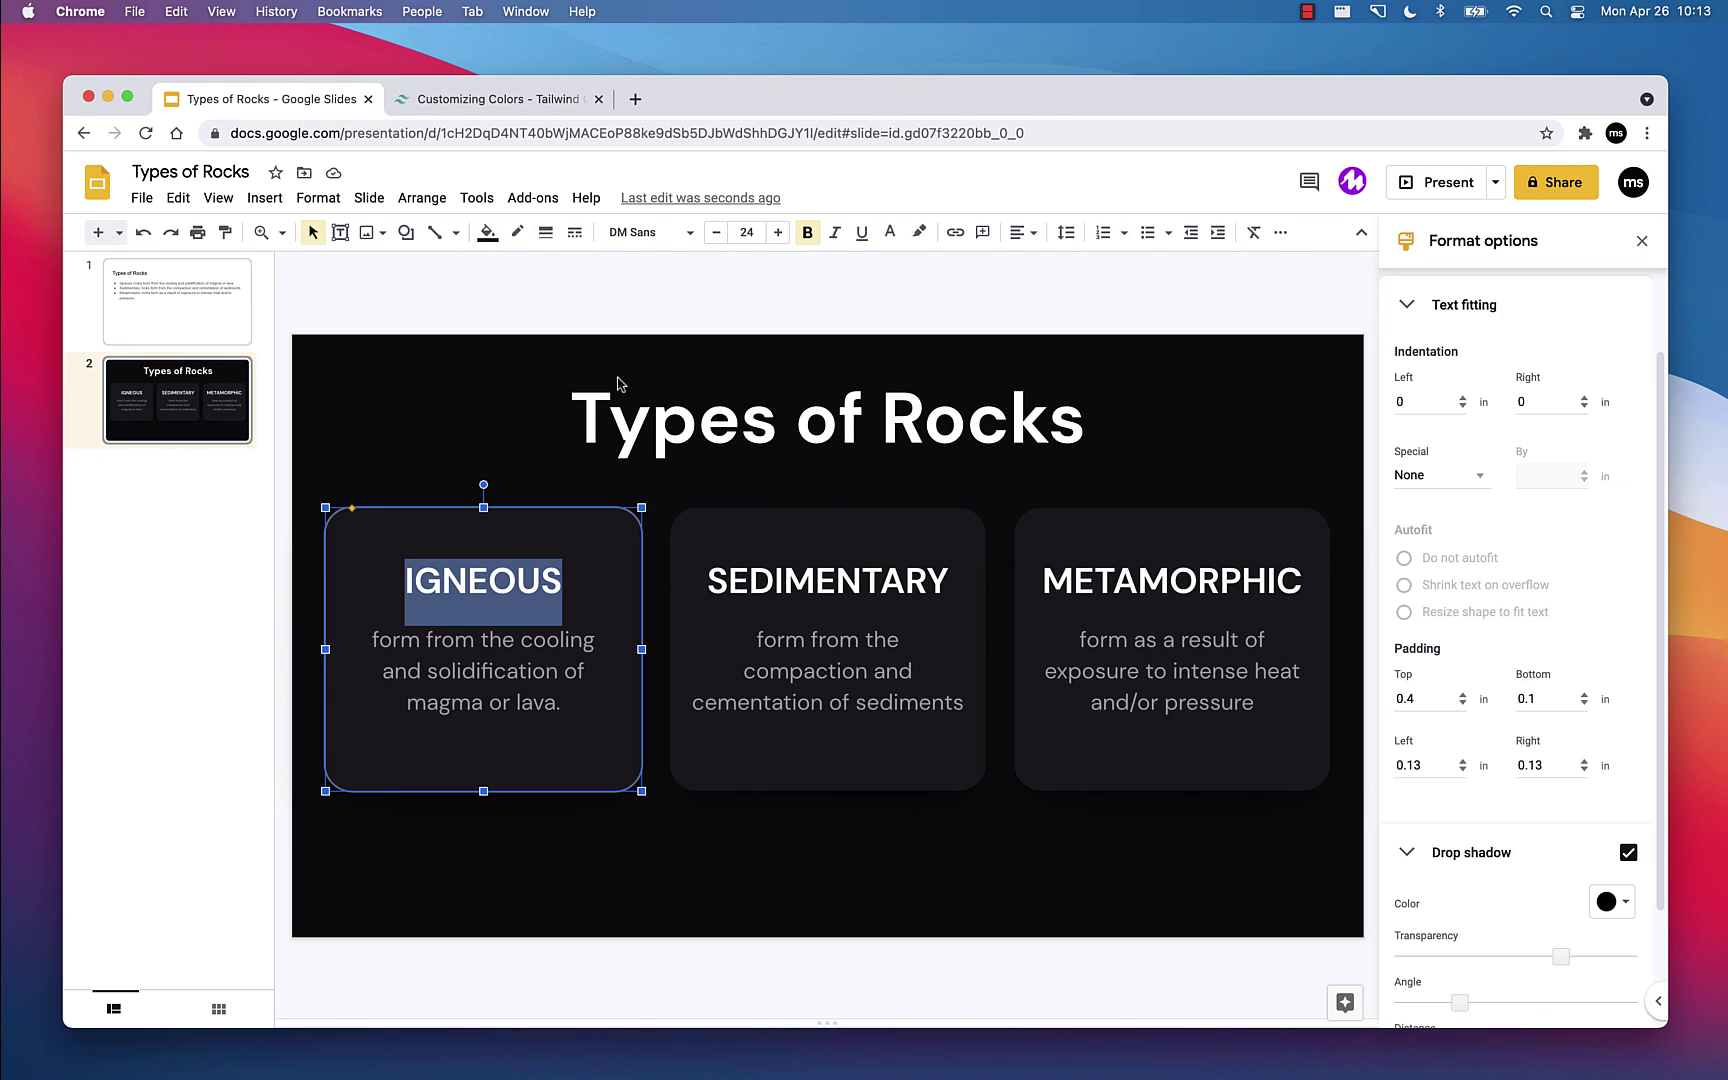
click(716, 232)
click(716, 232)
double_click(806, 580)
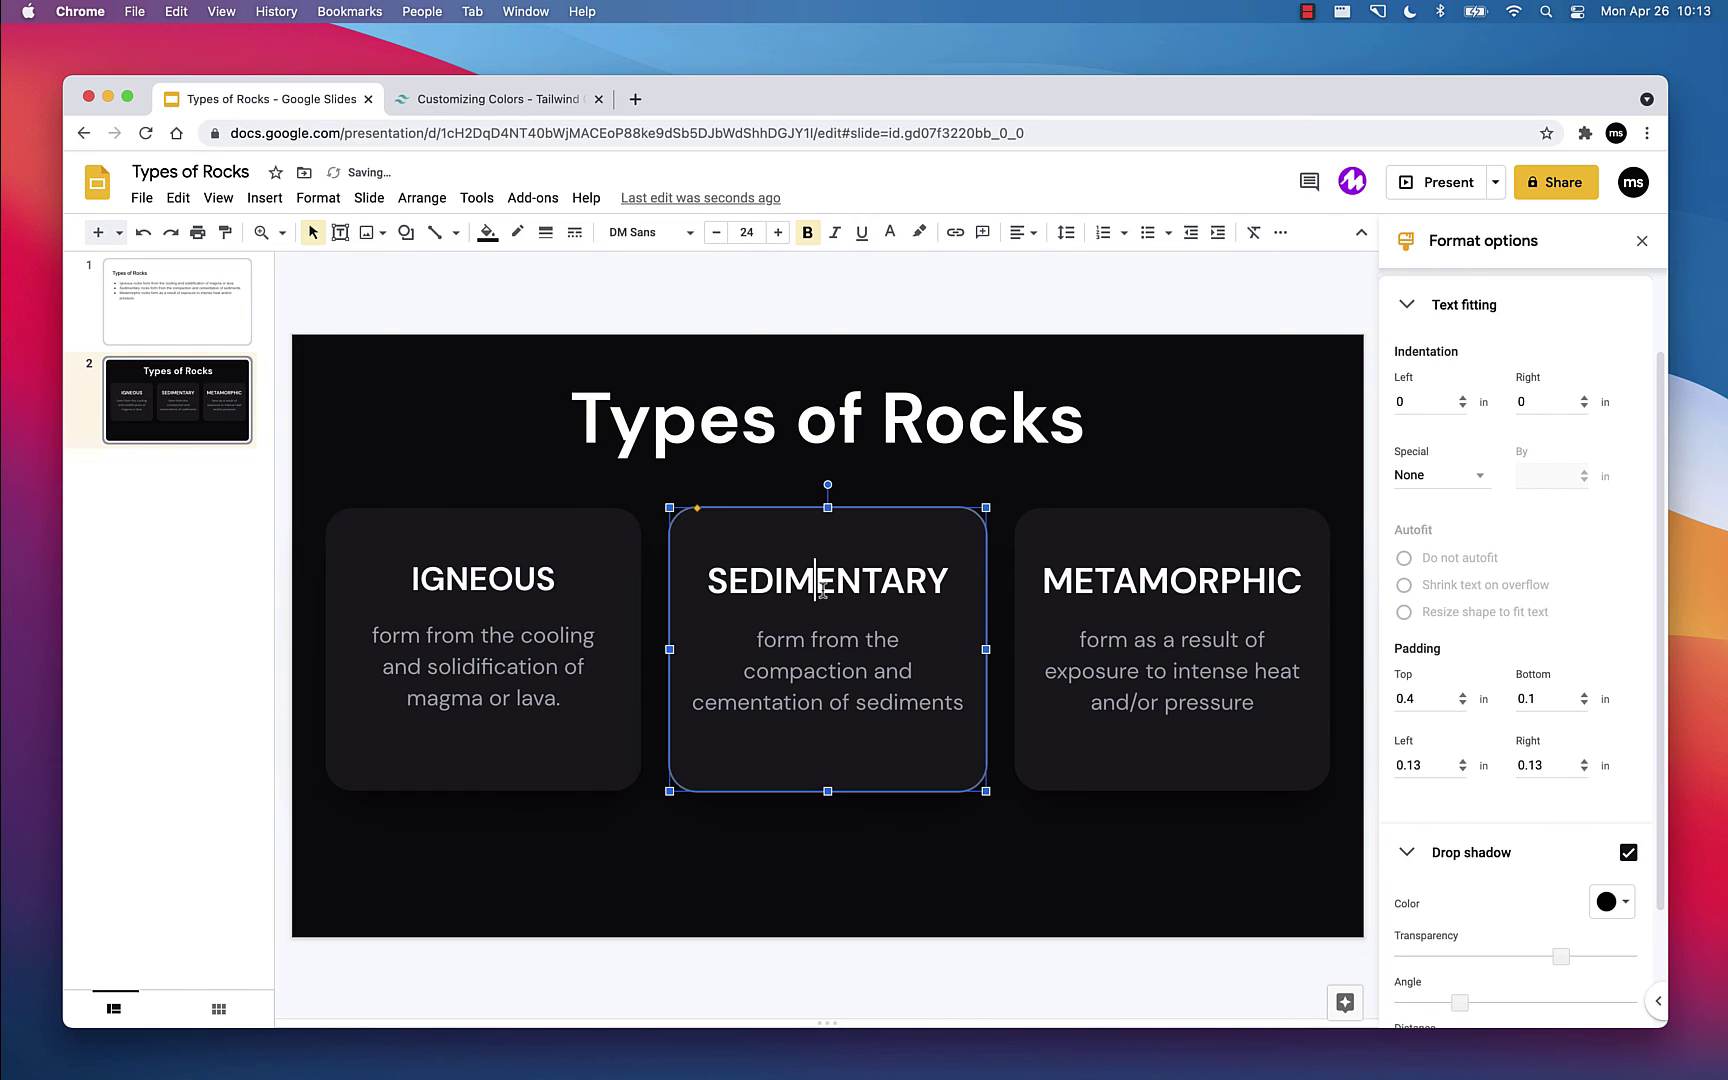
click(716, 232)
click(716, 232)
click(1117, 585)
double_click(1117, 585)
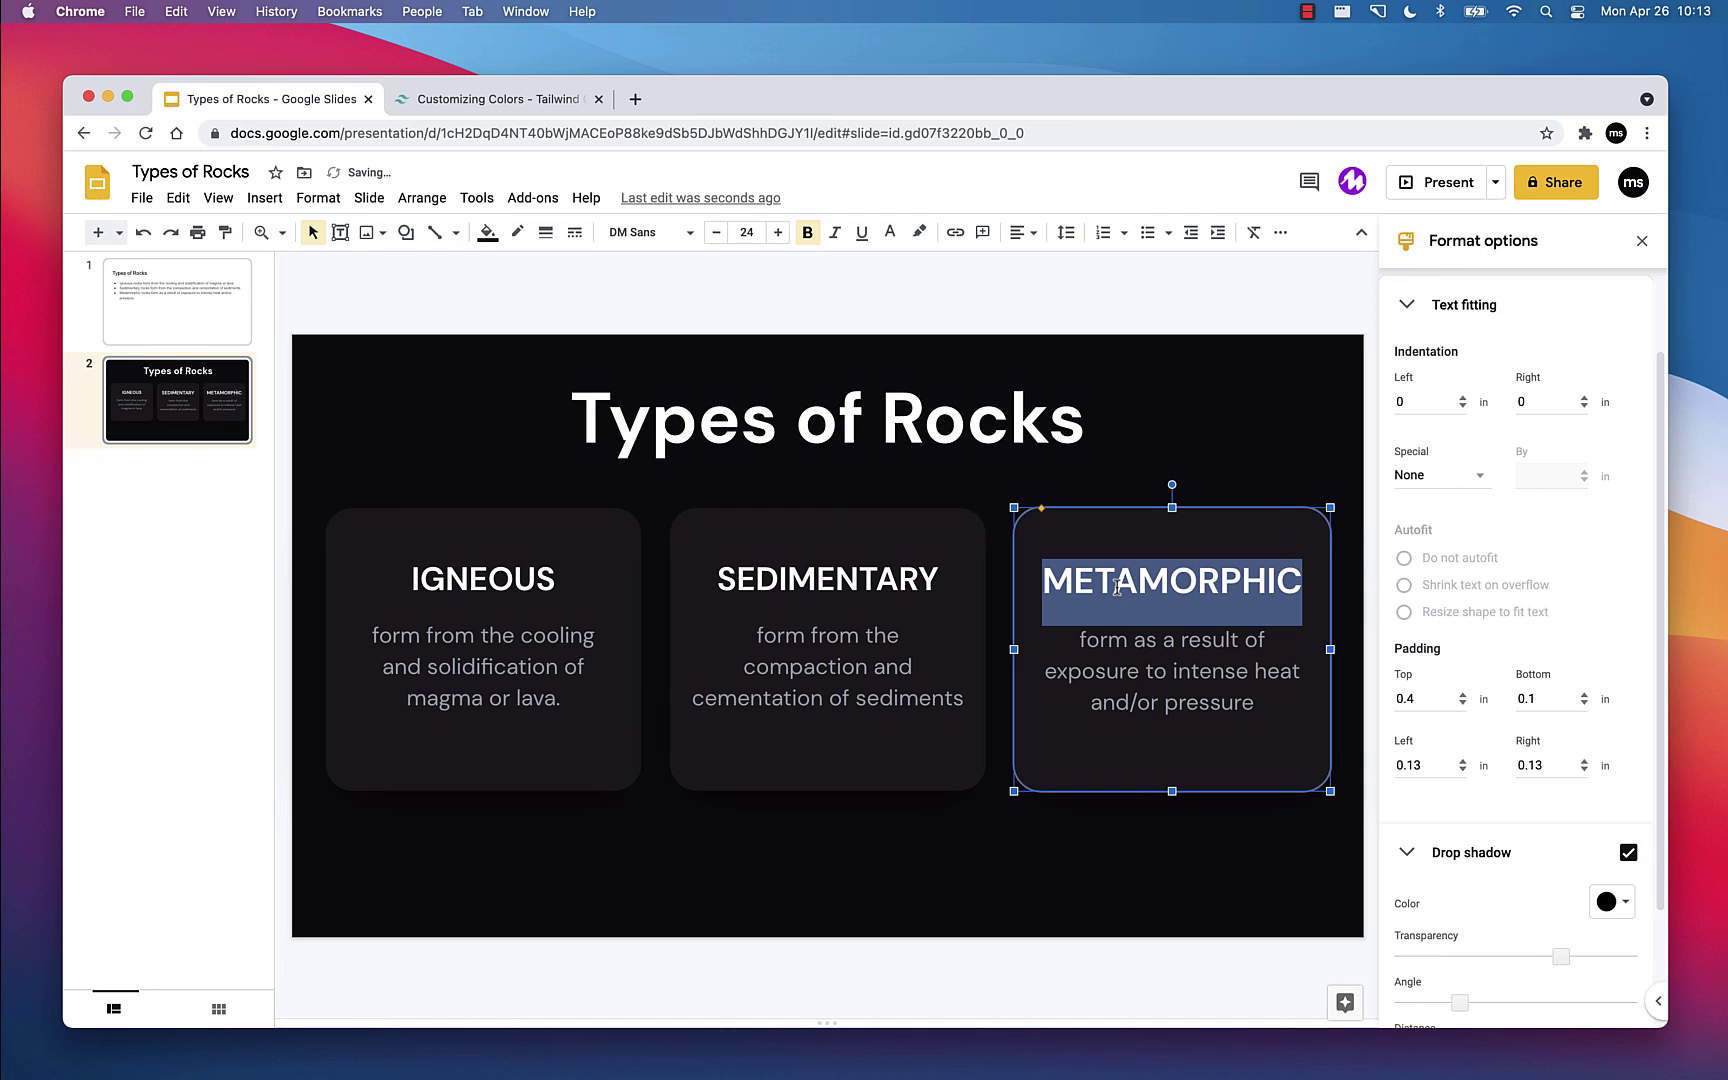
click(716, 232)
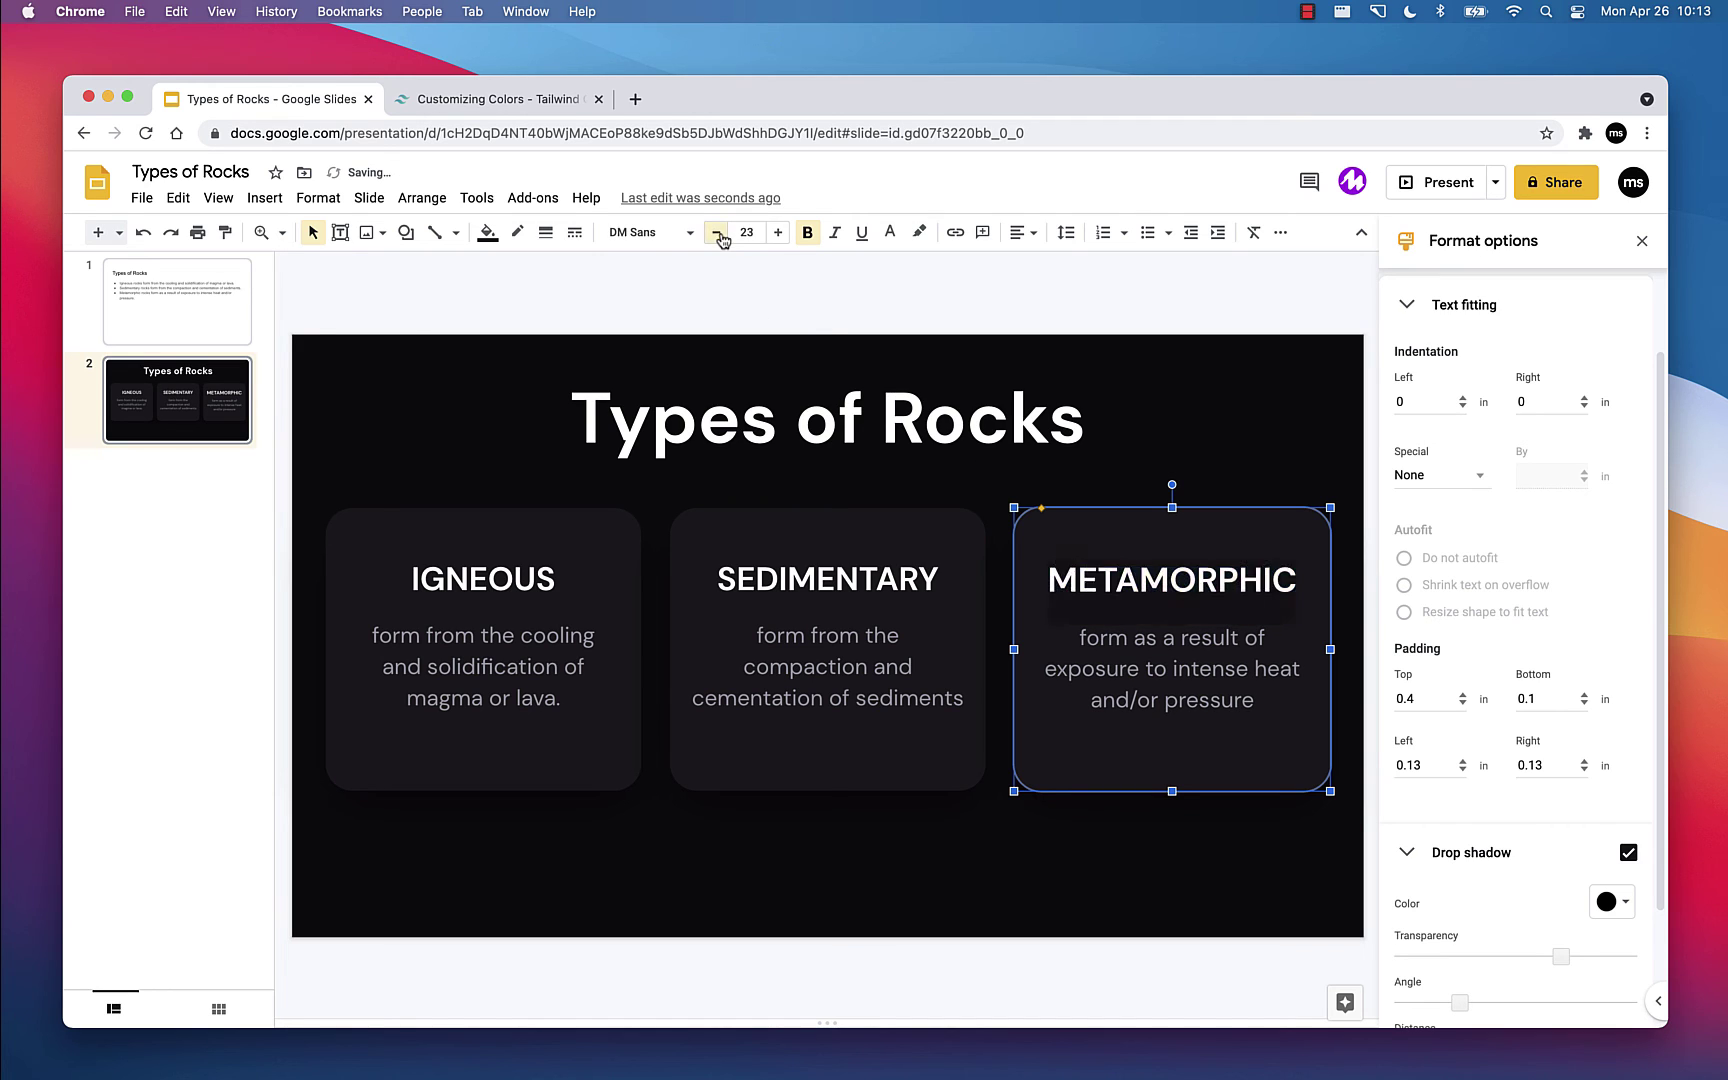
click(828, 331)
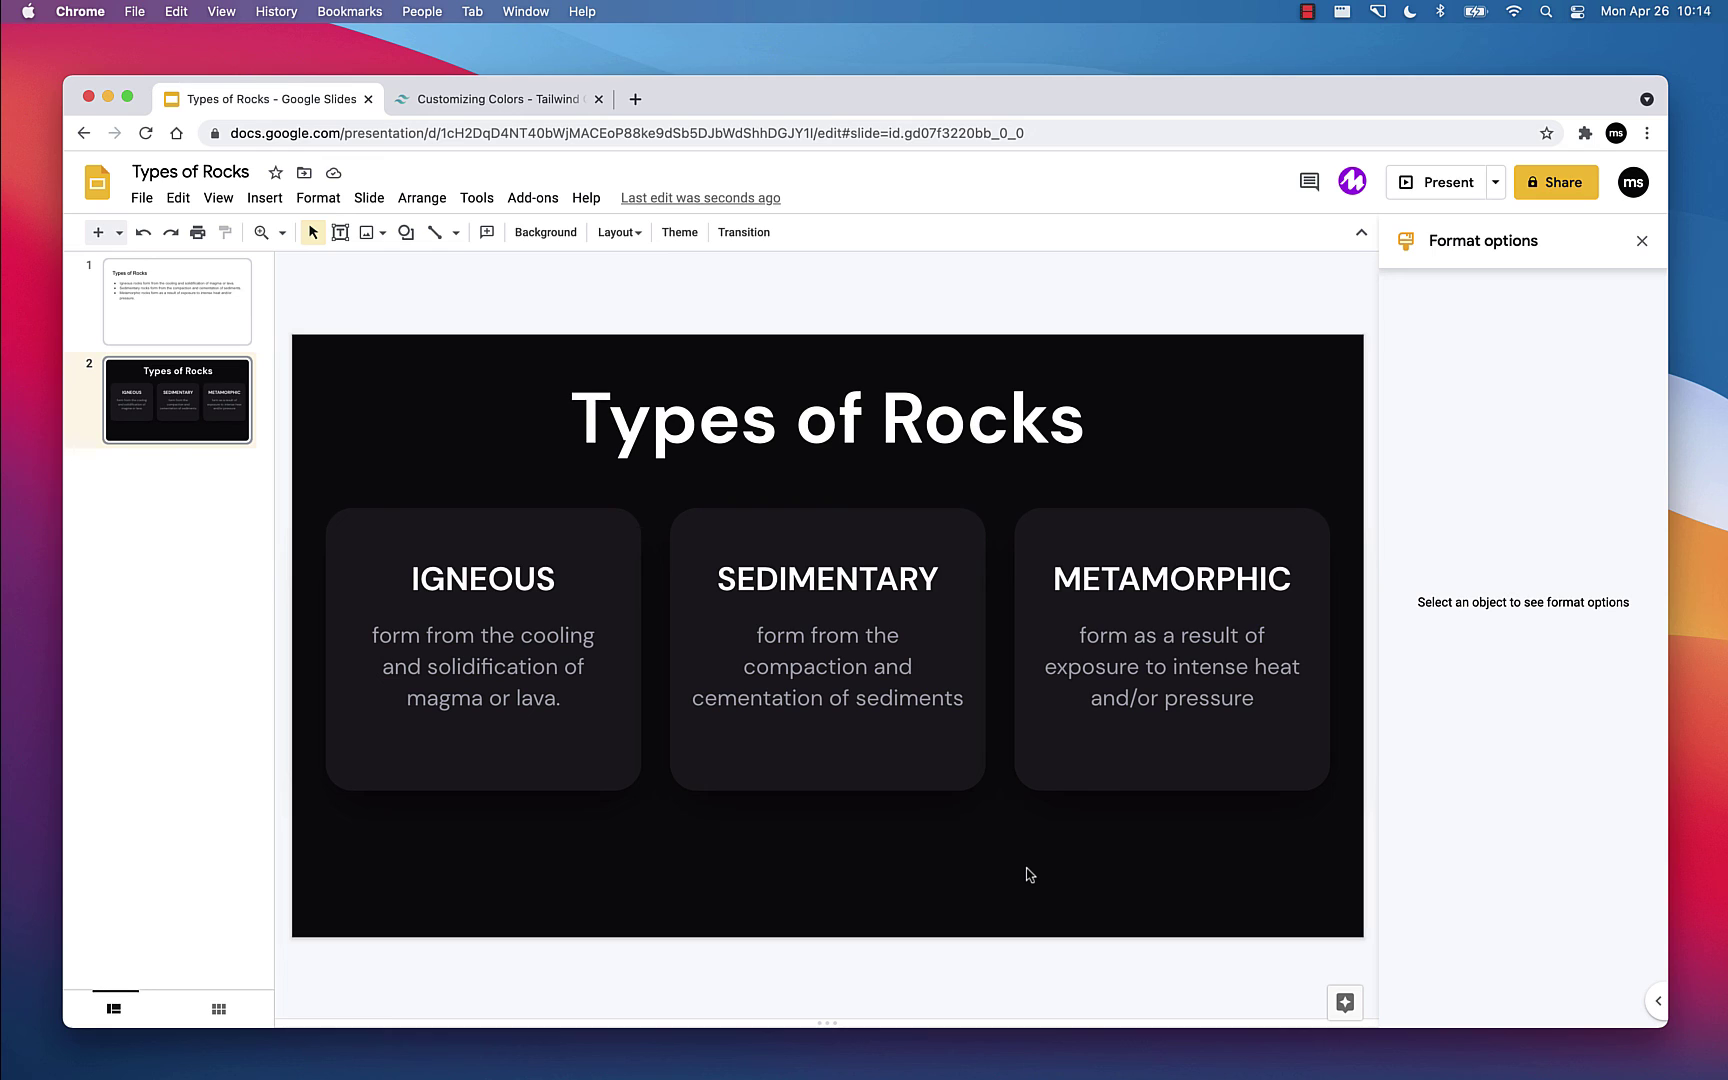
Step: Duplicate slide 2 twice to make slides 3 and 4, then return to slide 2
click(235, 422)
key(super+d)
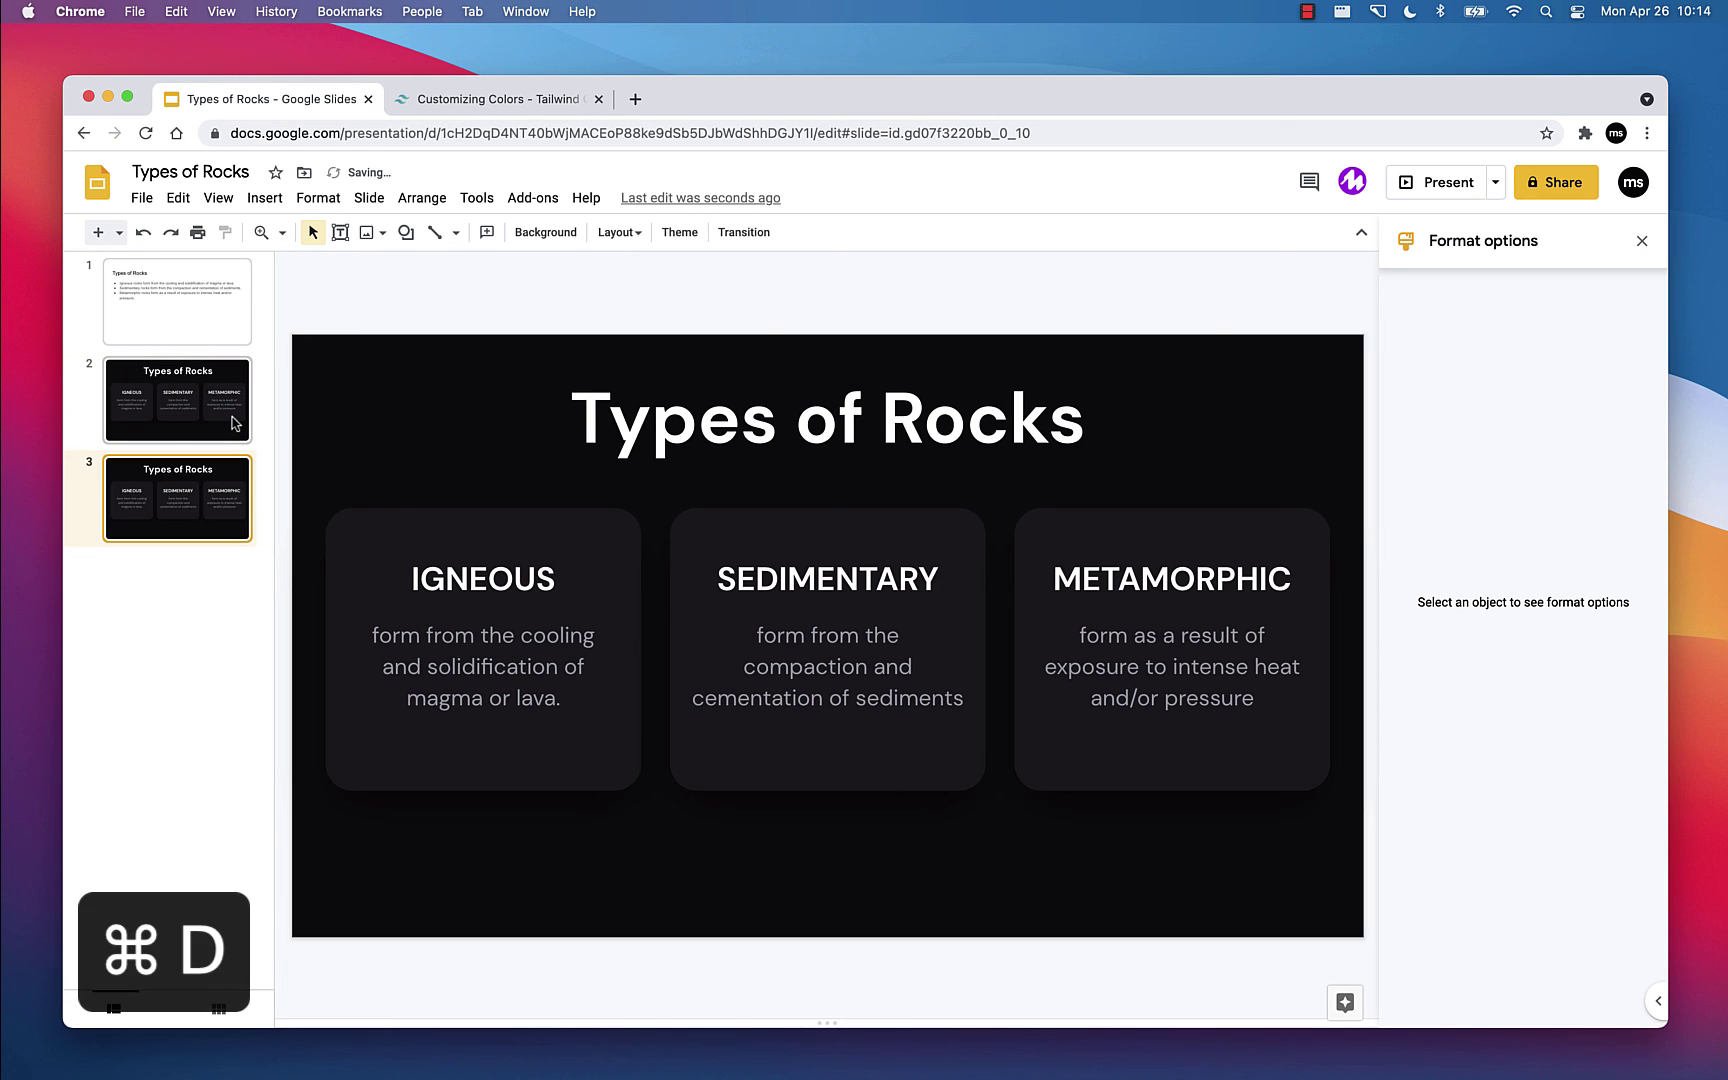
key(super+d)
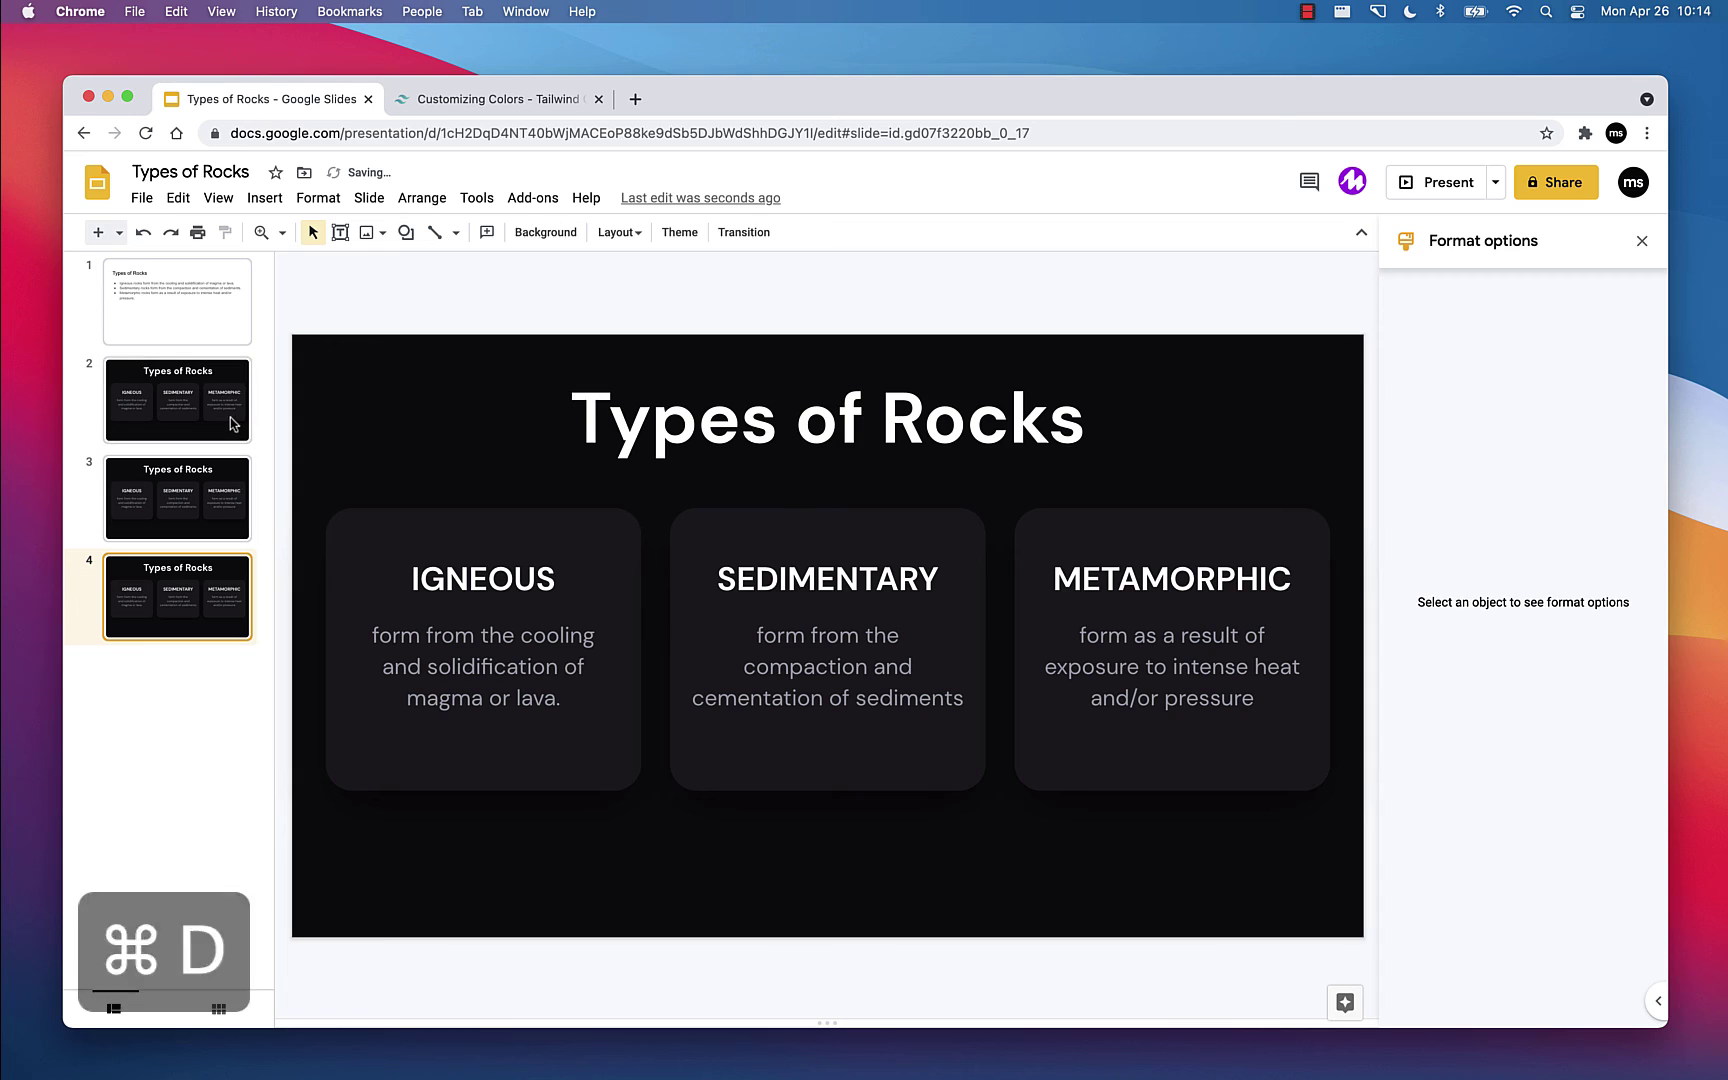
click(222, 427)
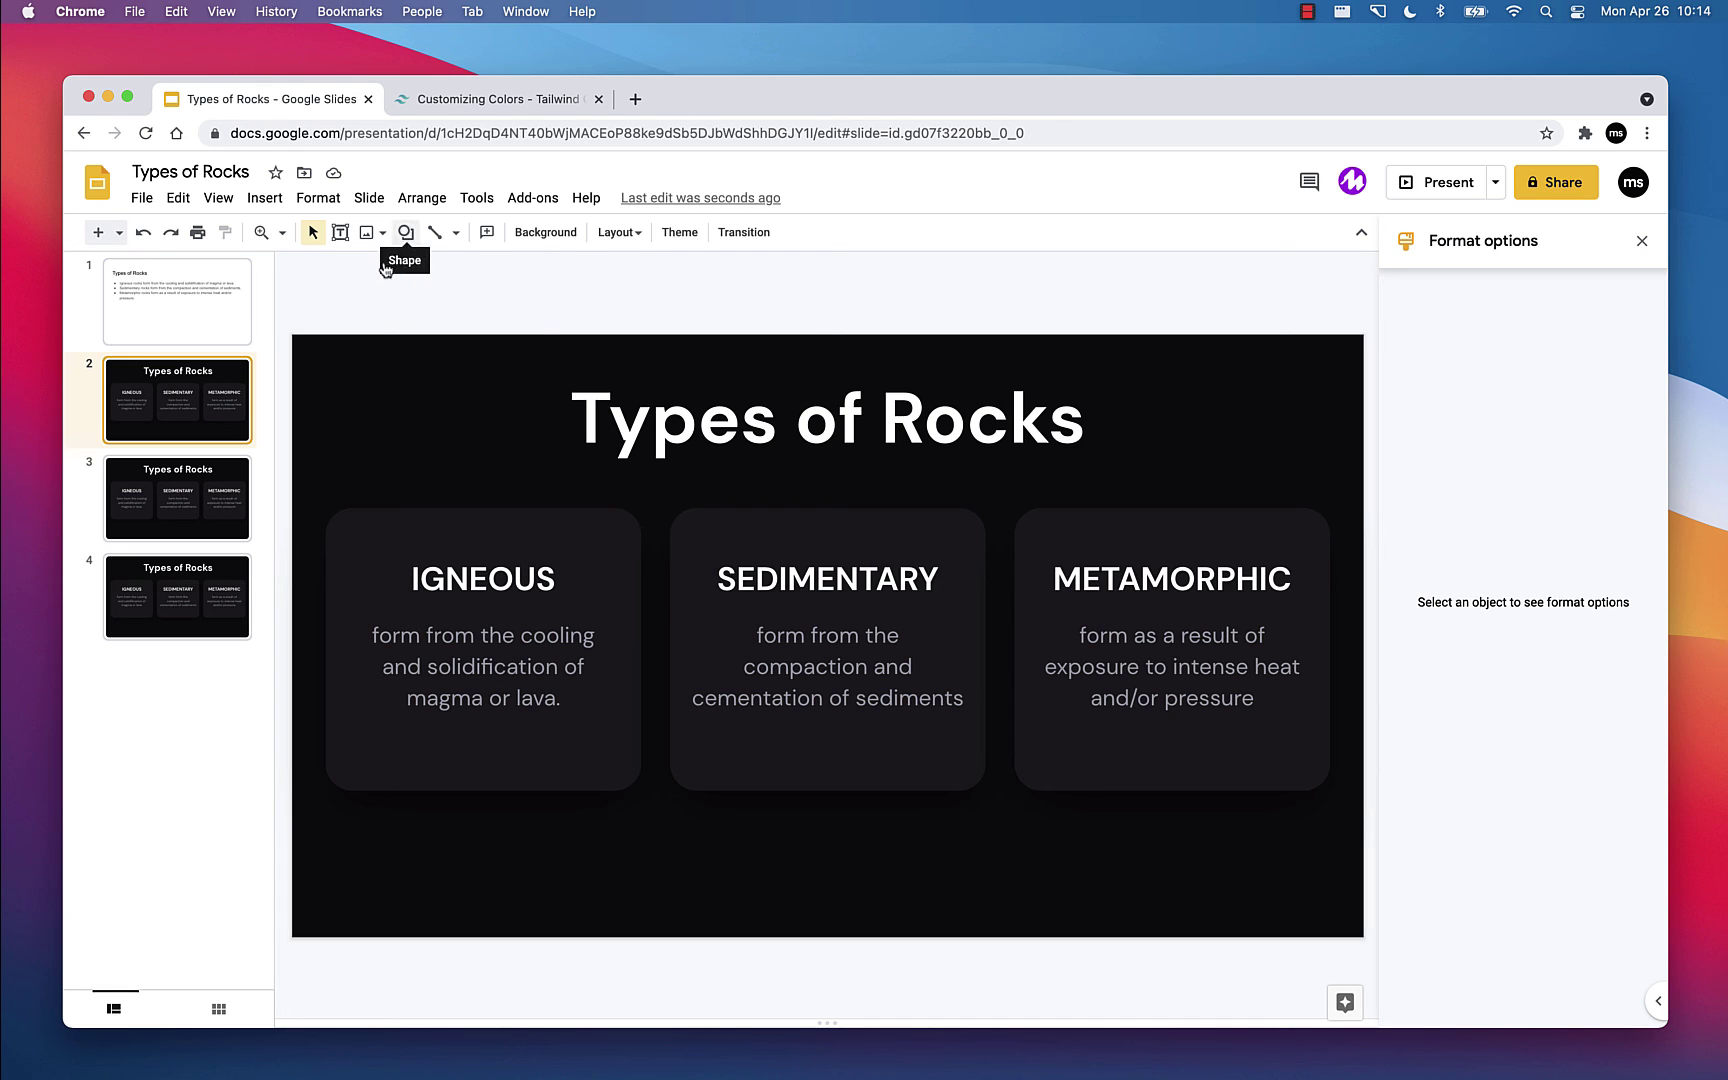
Step: Draw a rectangle over the SEDIMENTARY and METAMORPHIC cards
click(406, 232)
mouse_move(462, 255)
click(561, 274)
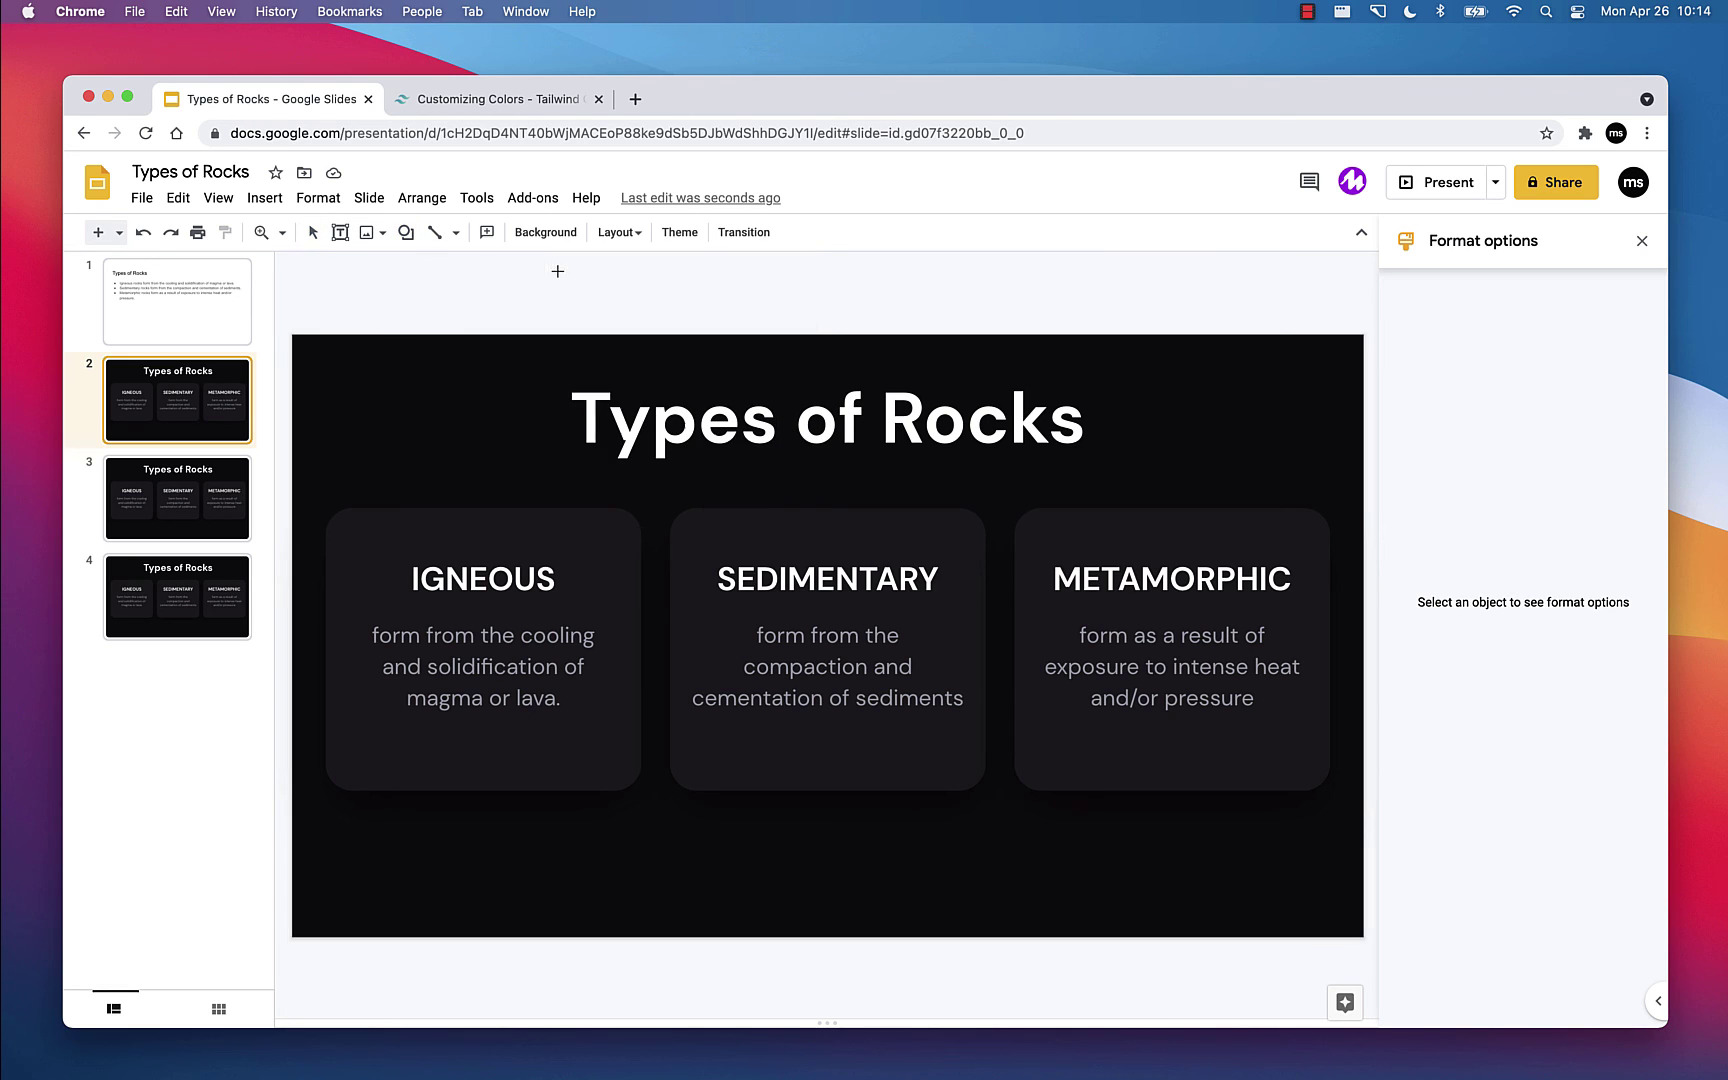
drag(655, 490, 1367, 834)
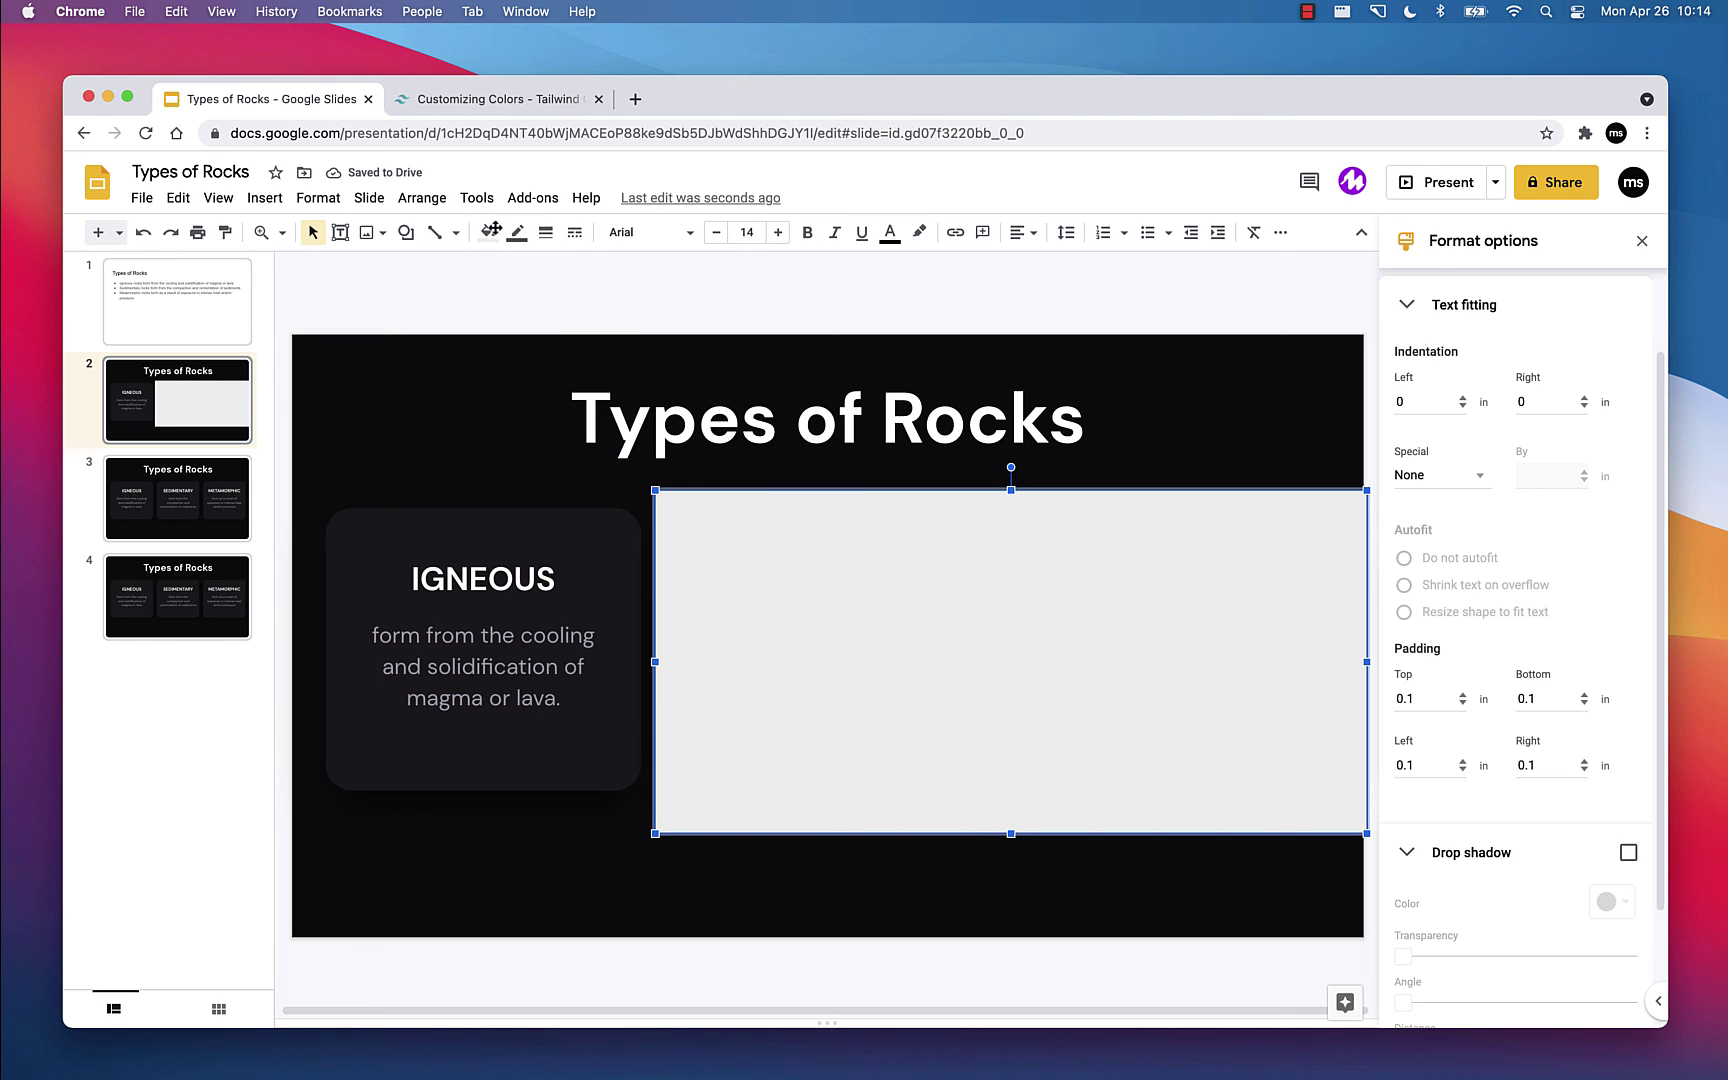
Step: Copy the 18181B colour code from the Tailwind colour reference page
click(519, 106)
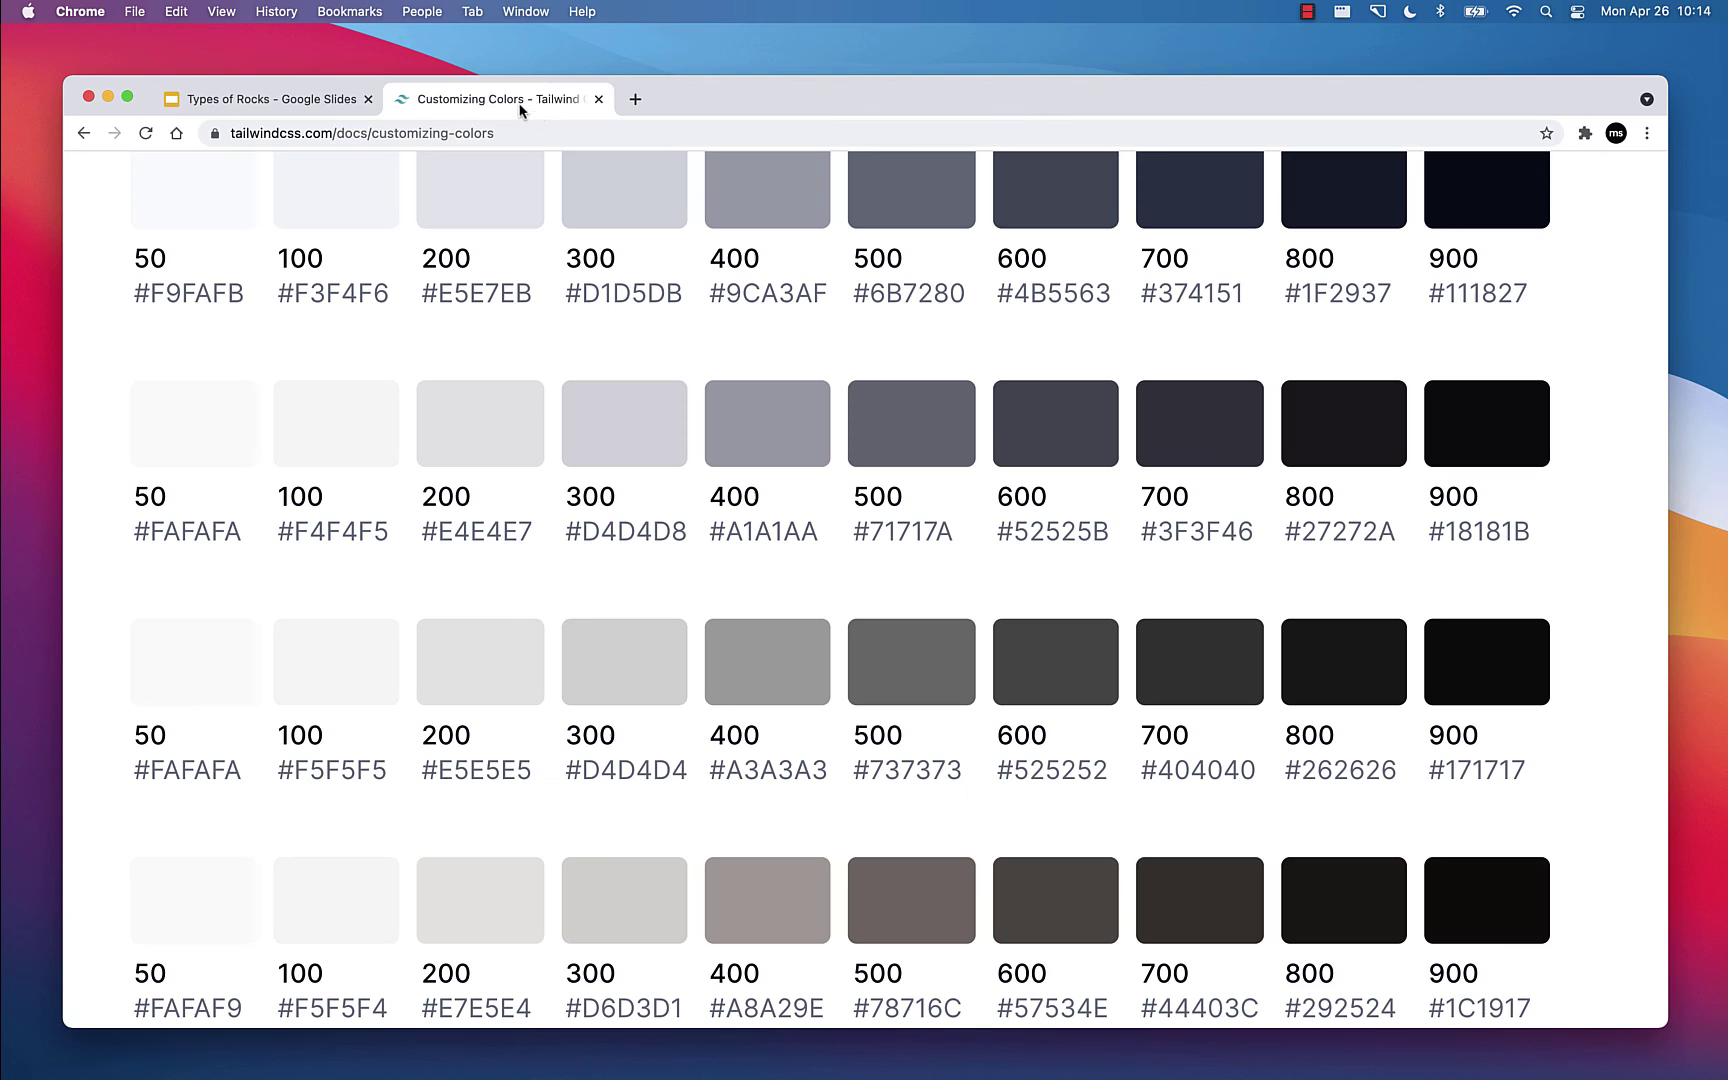
double_click(1472, 540)
key(super+c)
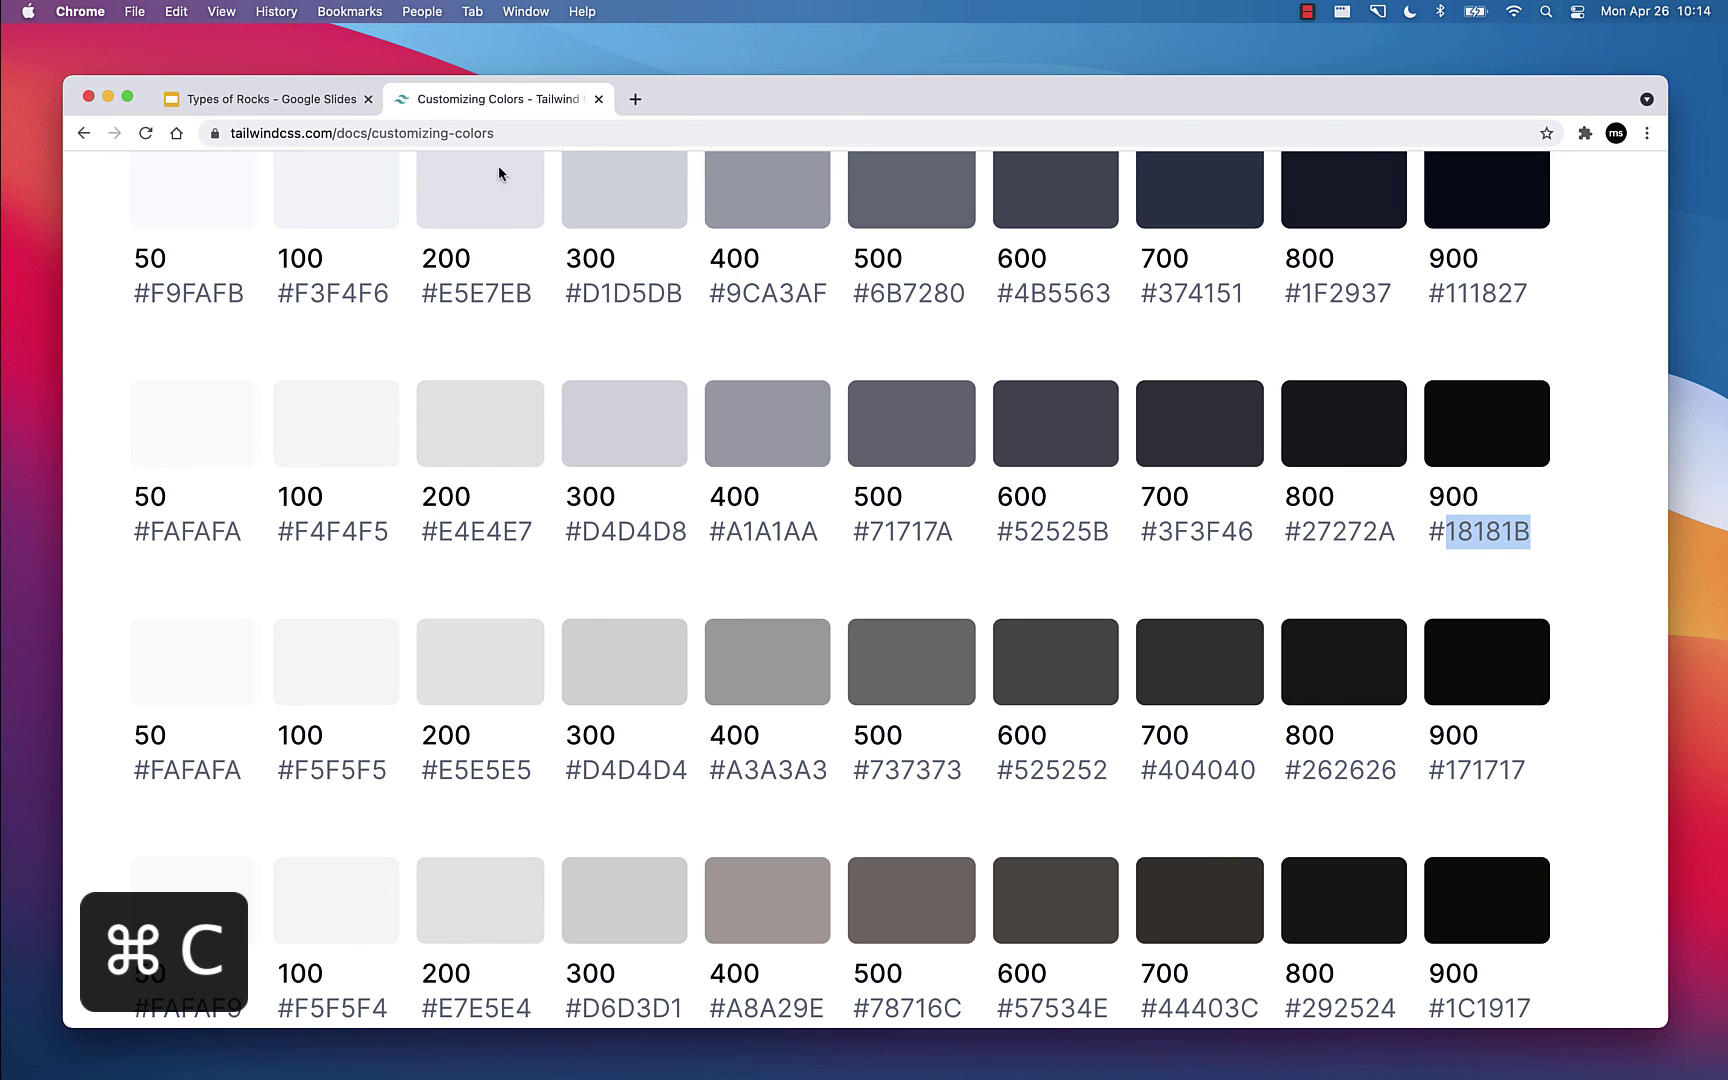
click(281, 100)
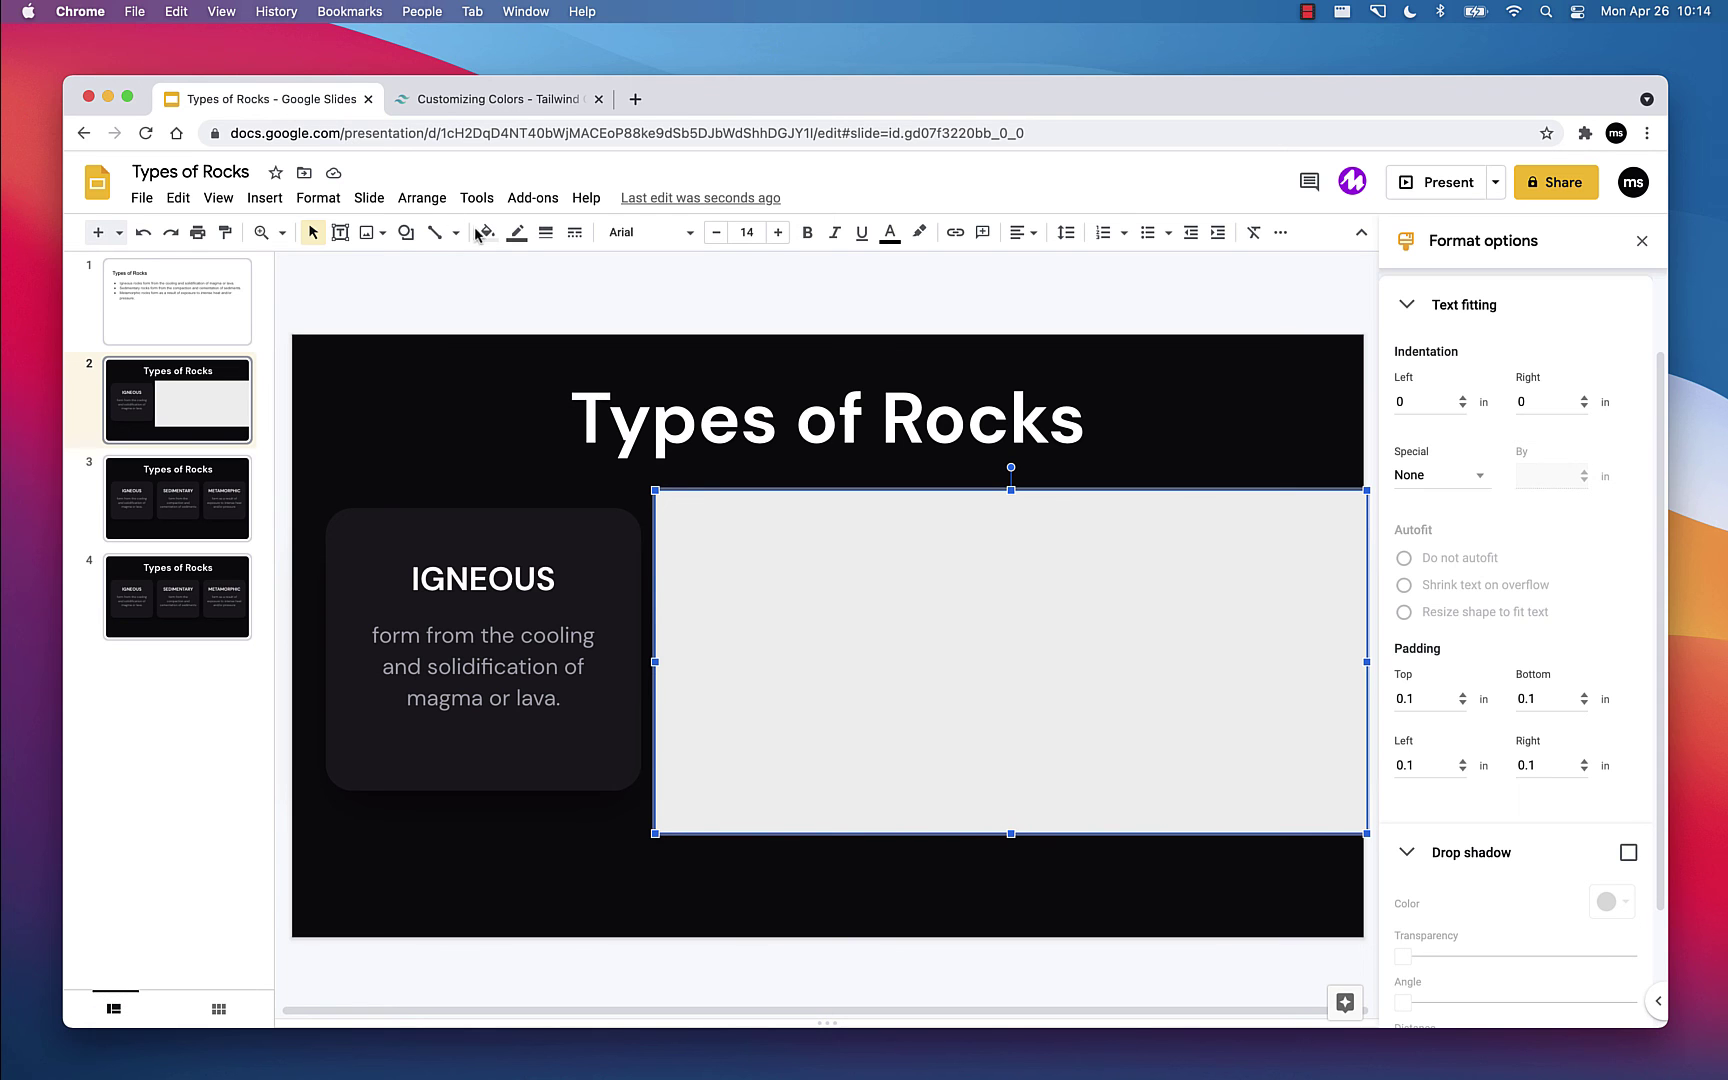
Step: Fill the overlay rectangle with a custom, slightly translucent 18181B colour
click(487, 232)
click(601, 389)
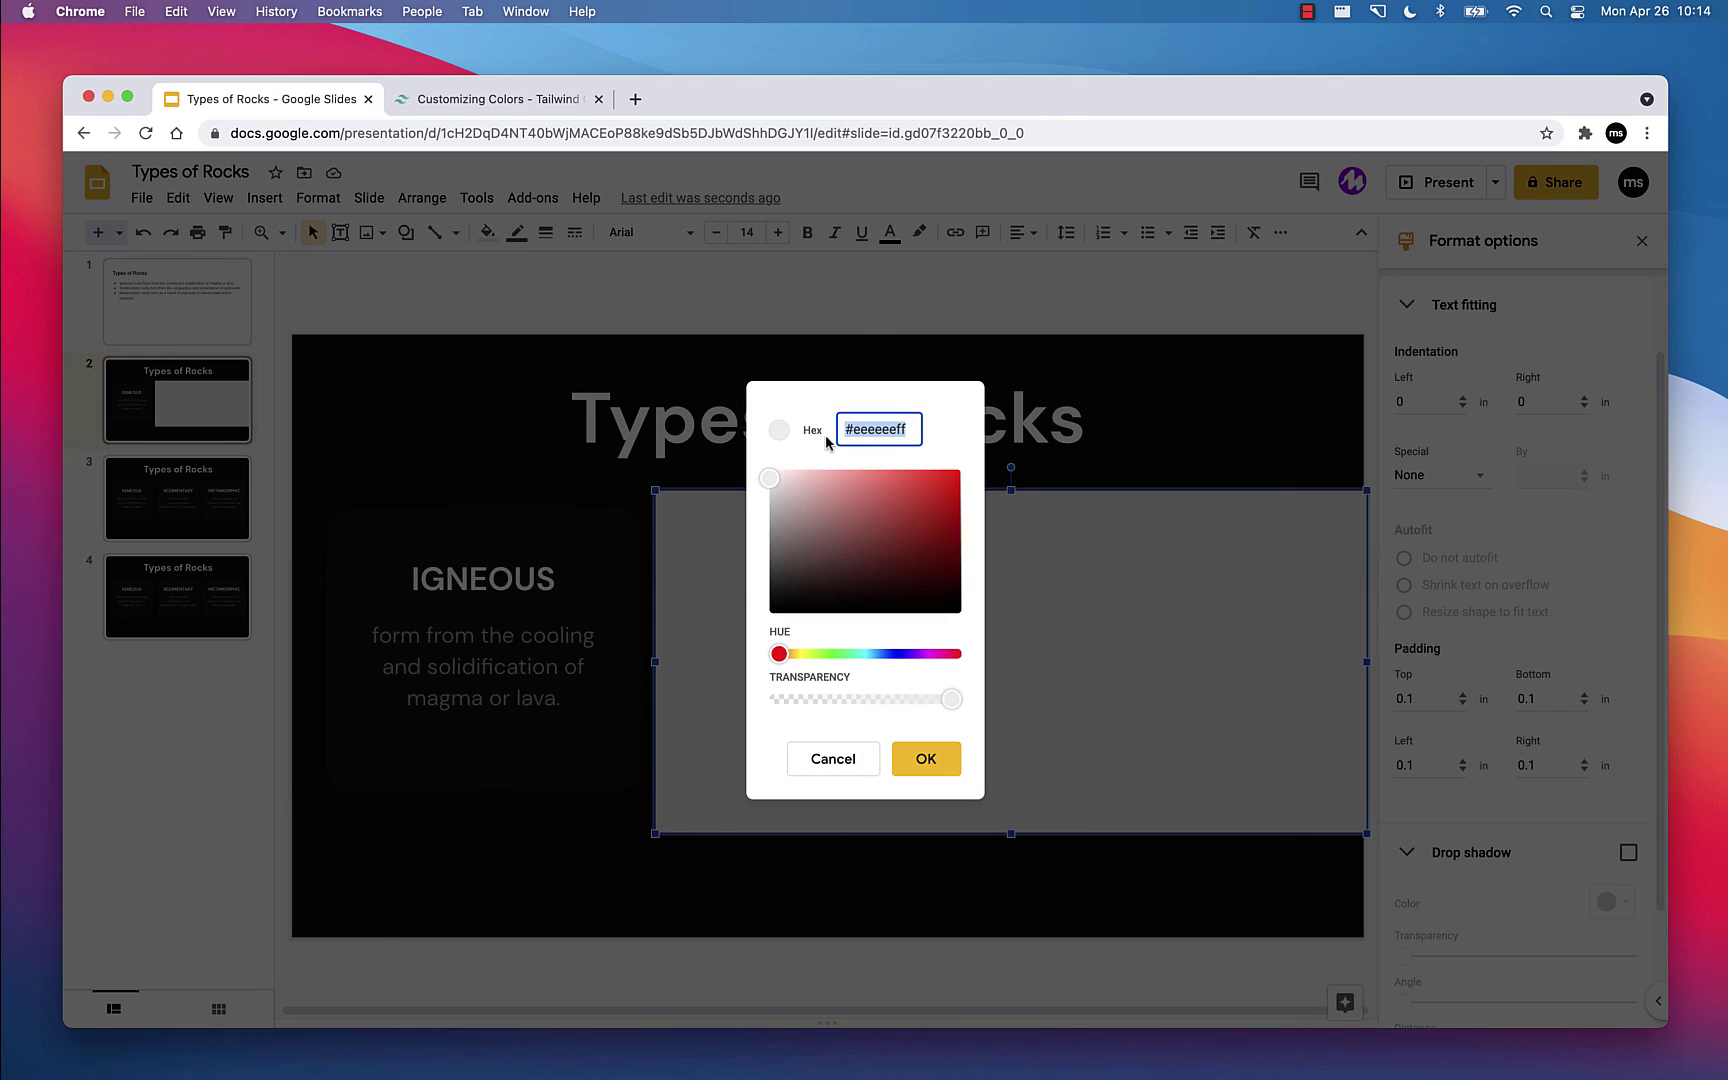
key(super+v)
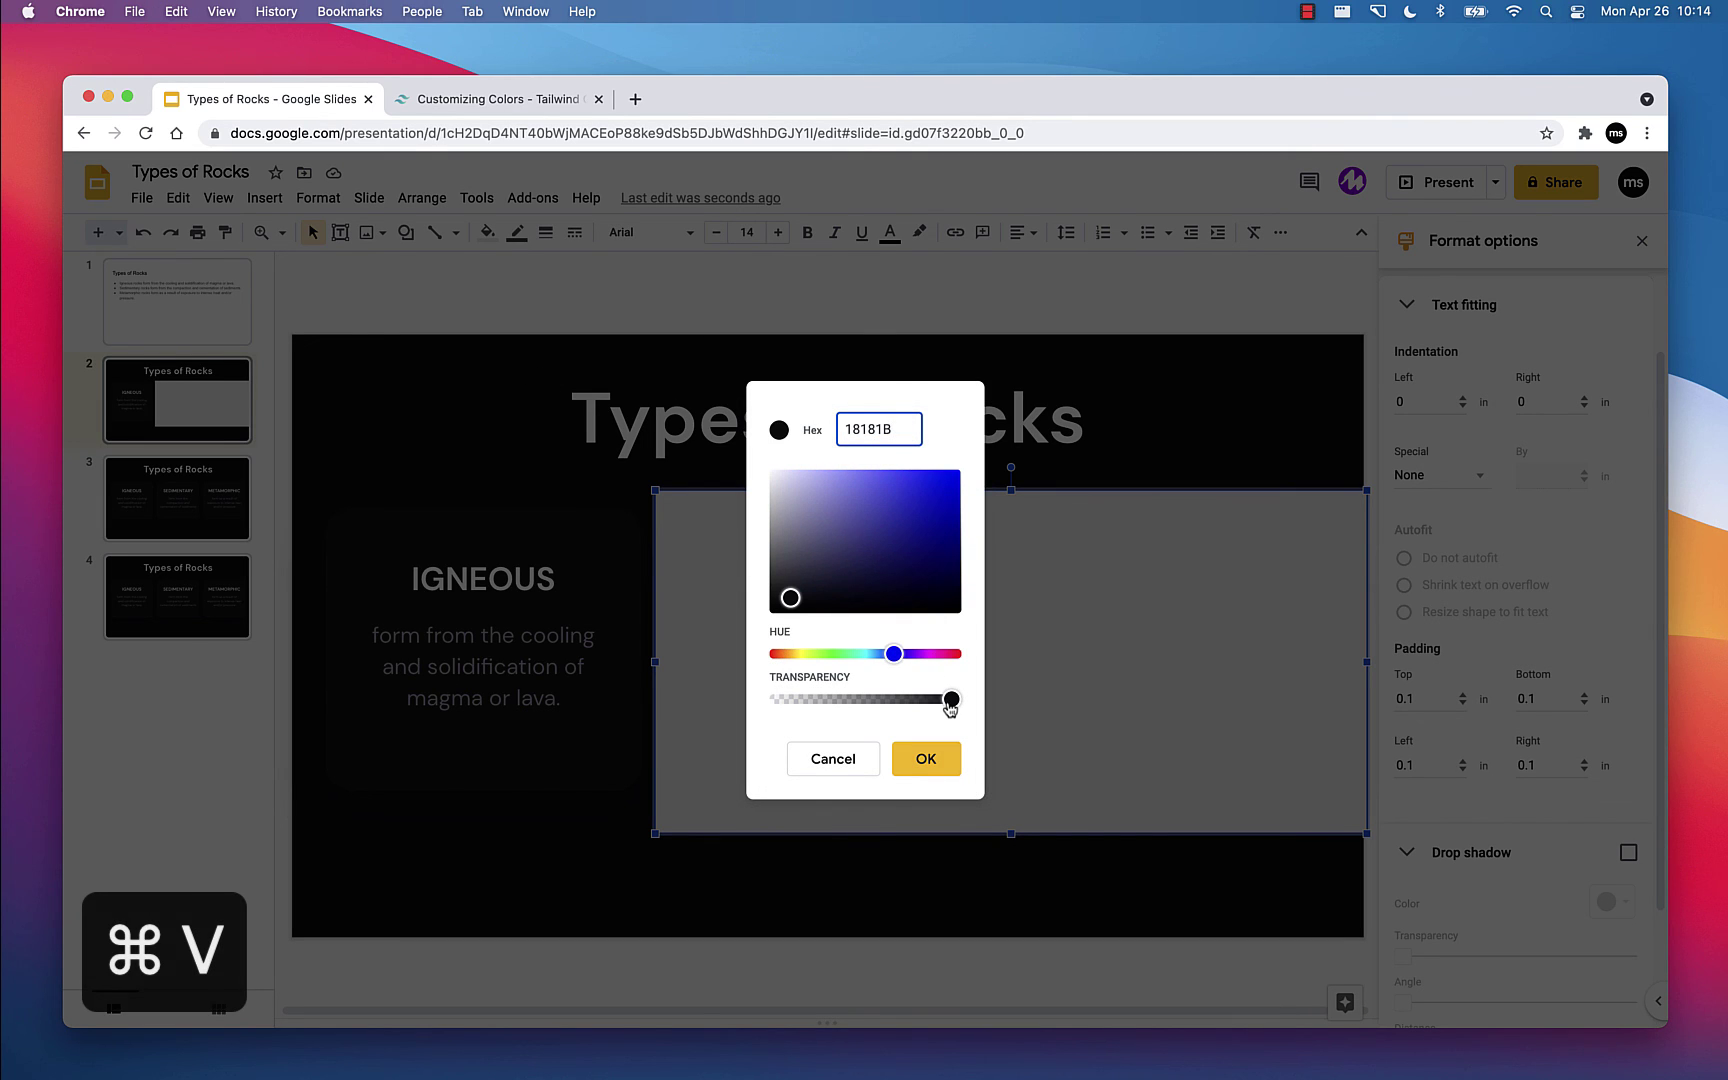
drag(950, 708, 918, 710)
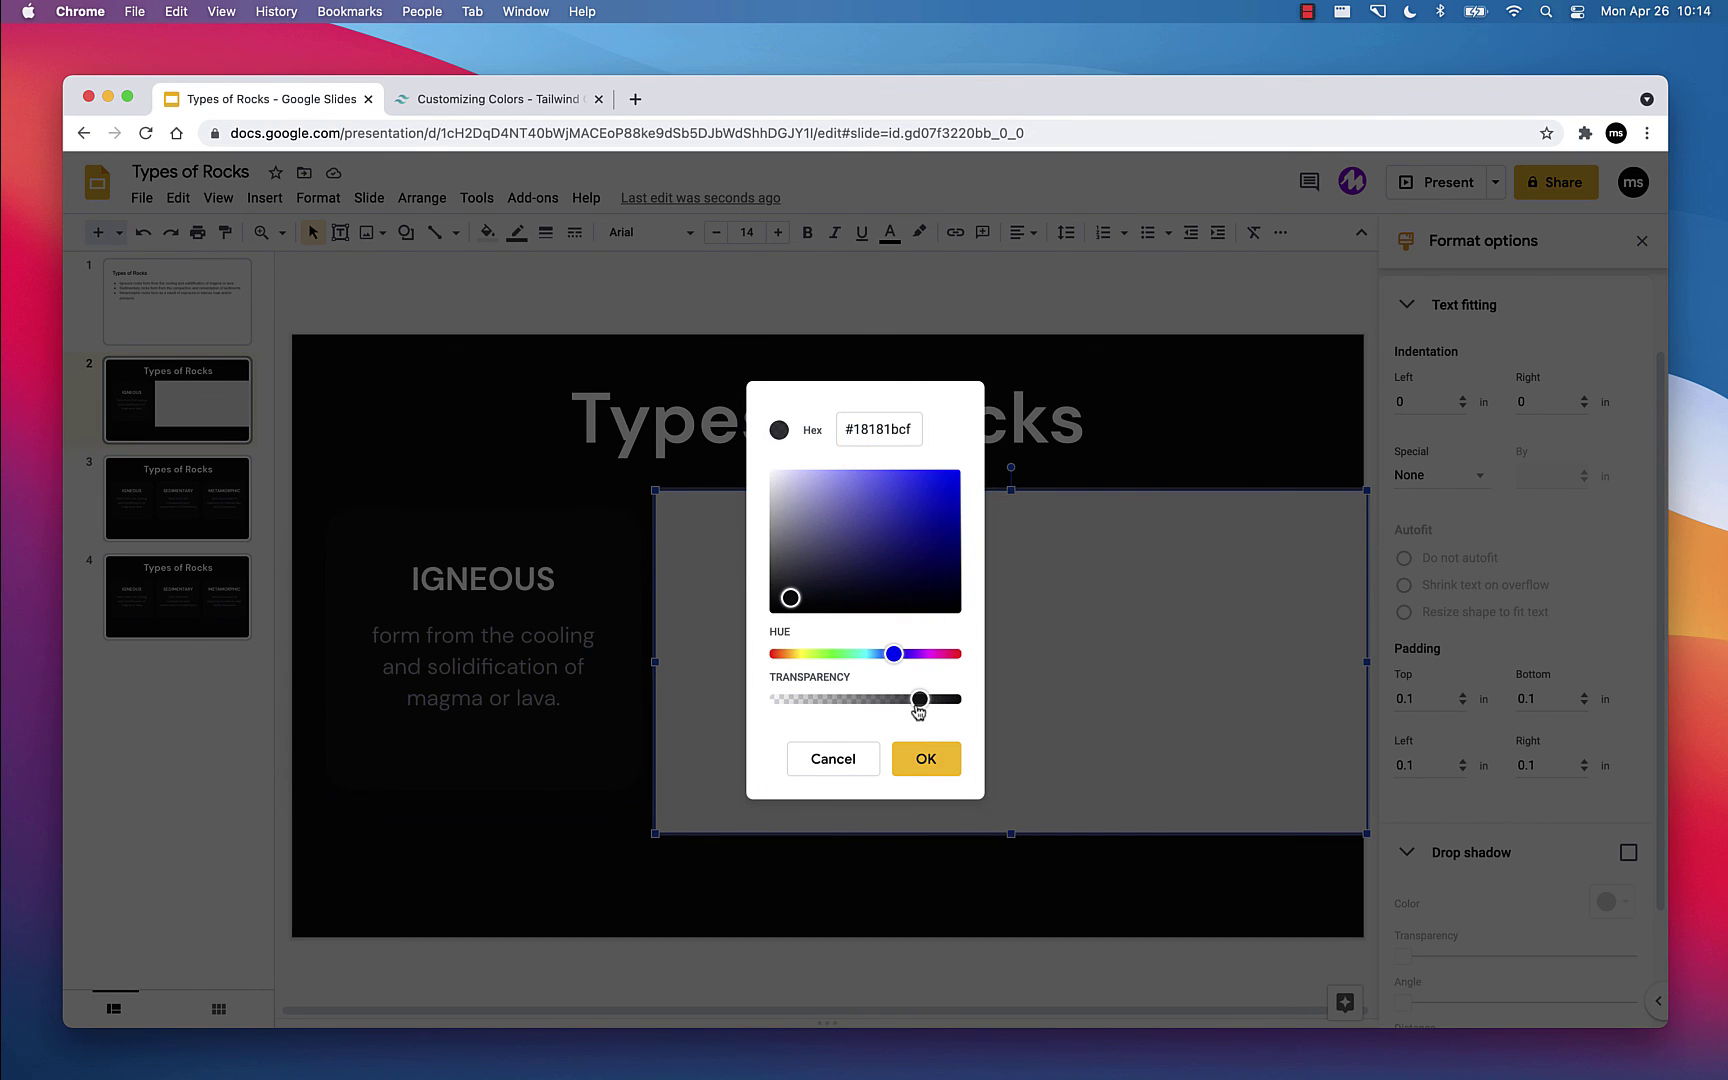
click(922, 757)
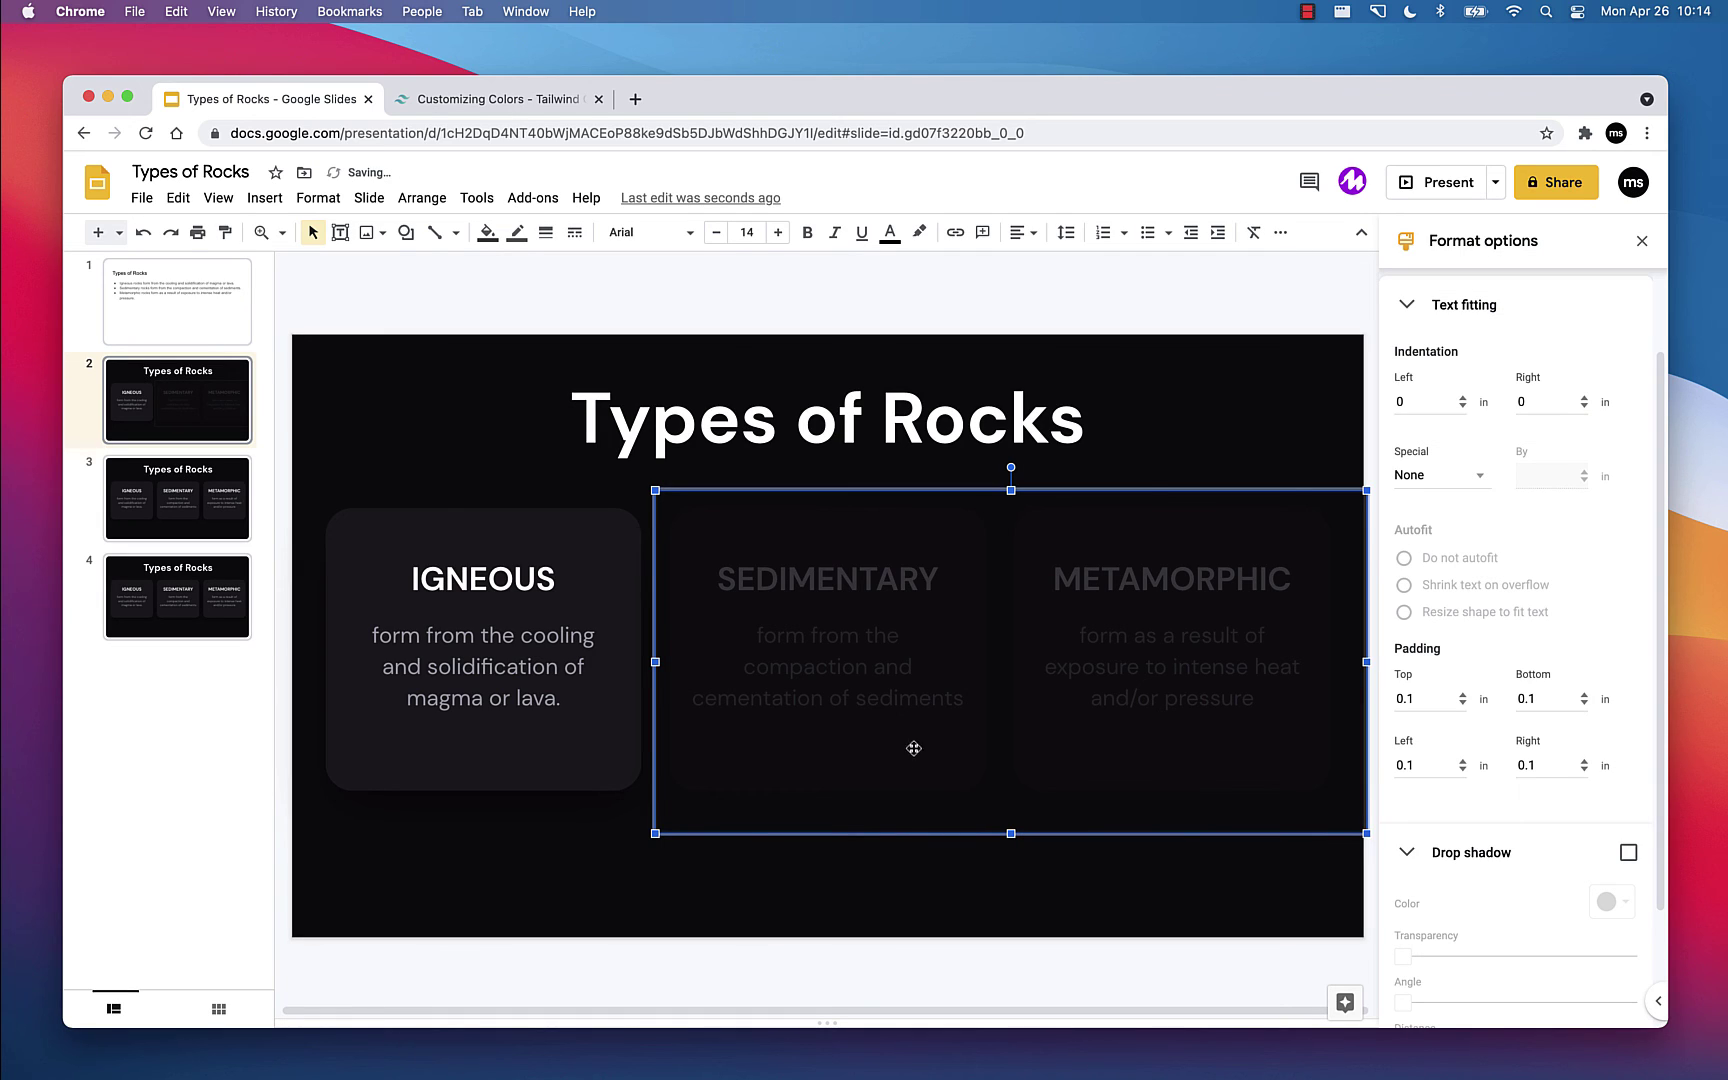
Step: Make the overlay's border transparent and deselect it
click(521, 240)
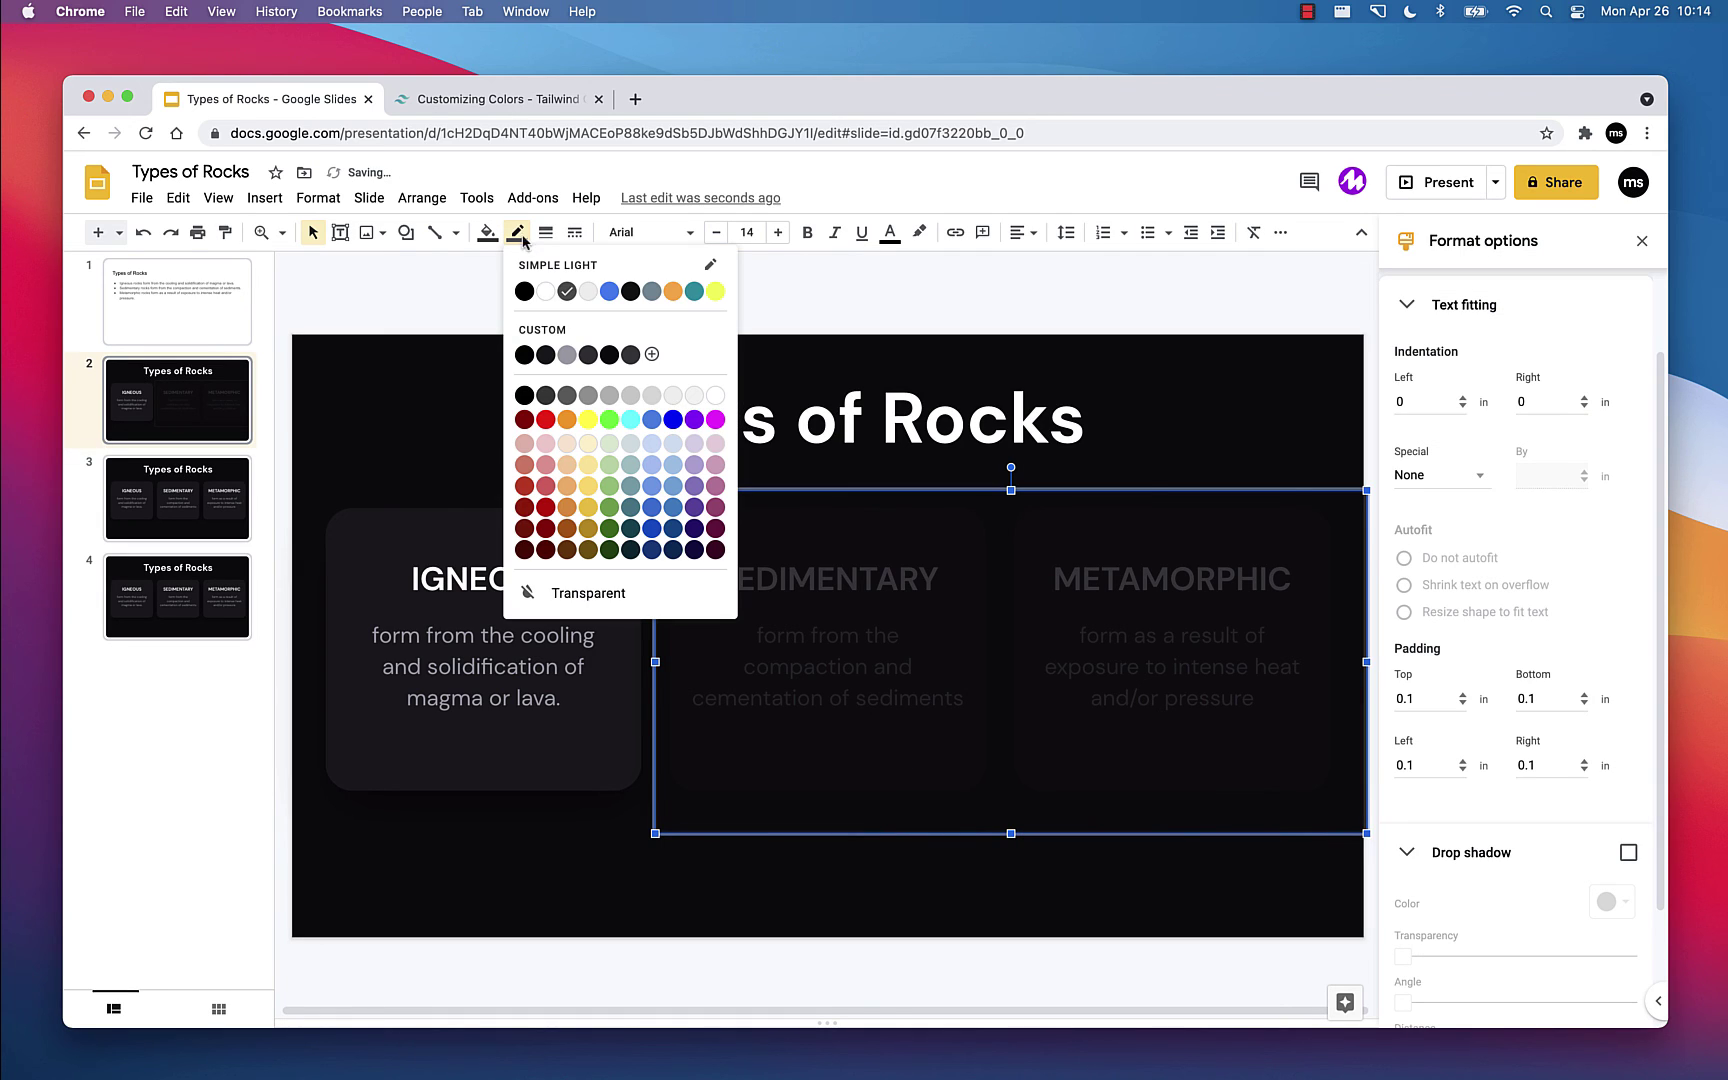
click(580, 600)
click(640, 912)
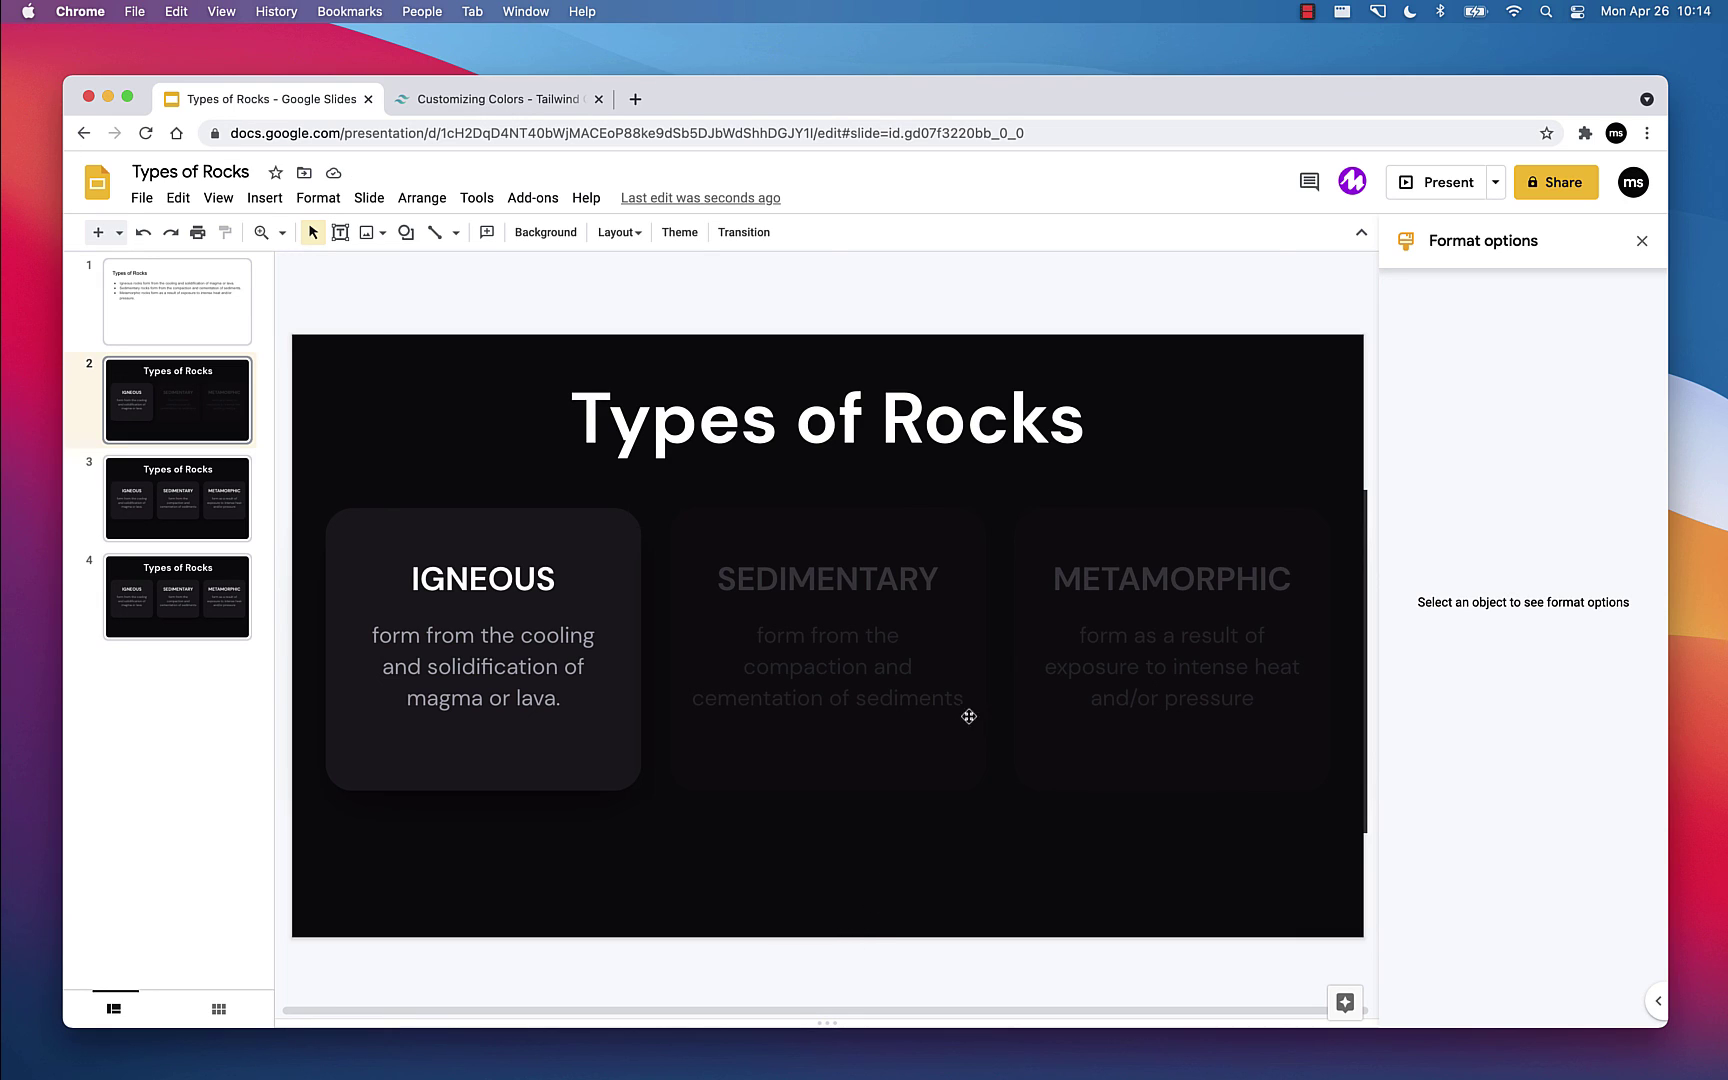
Step: Copy the overlay onto slide 3 and reshape it to dim only the Igneous and Metamorphic cards
click(1001, 654)
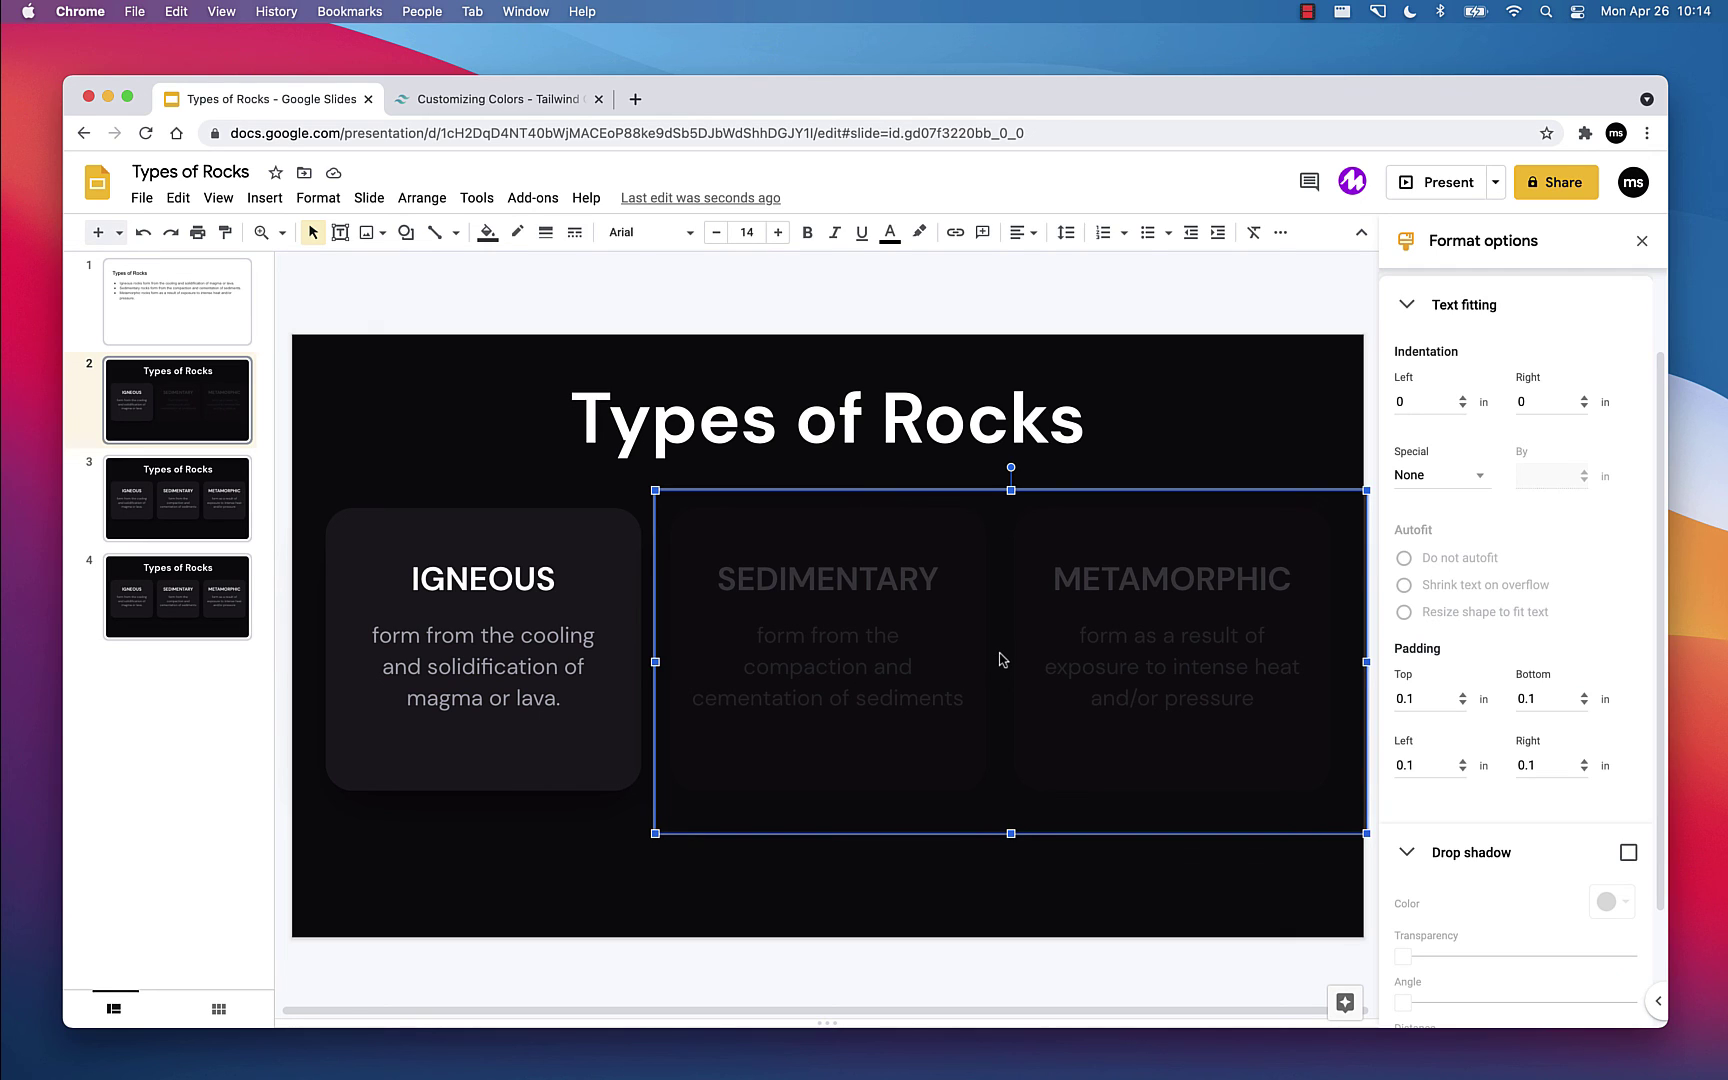
key(super+c)
click(205, 500)
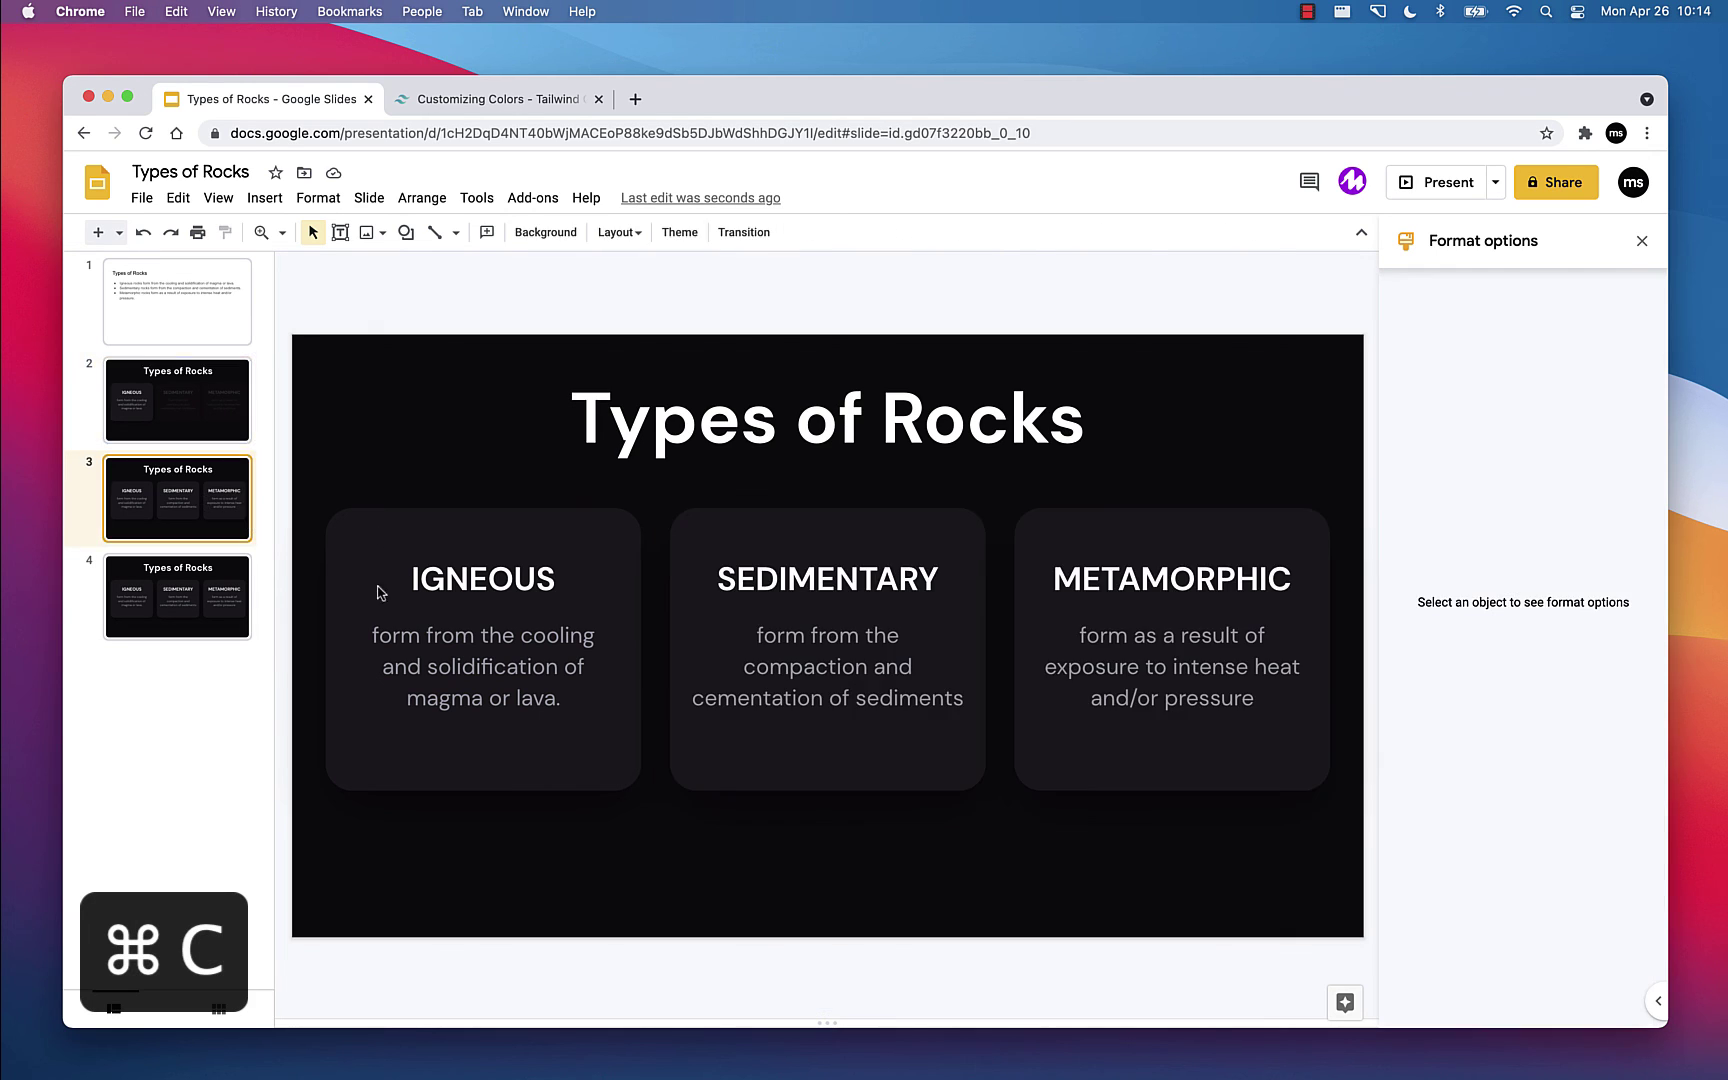
key(super+v)
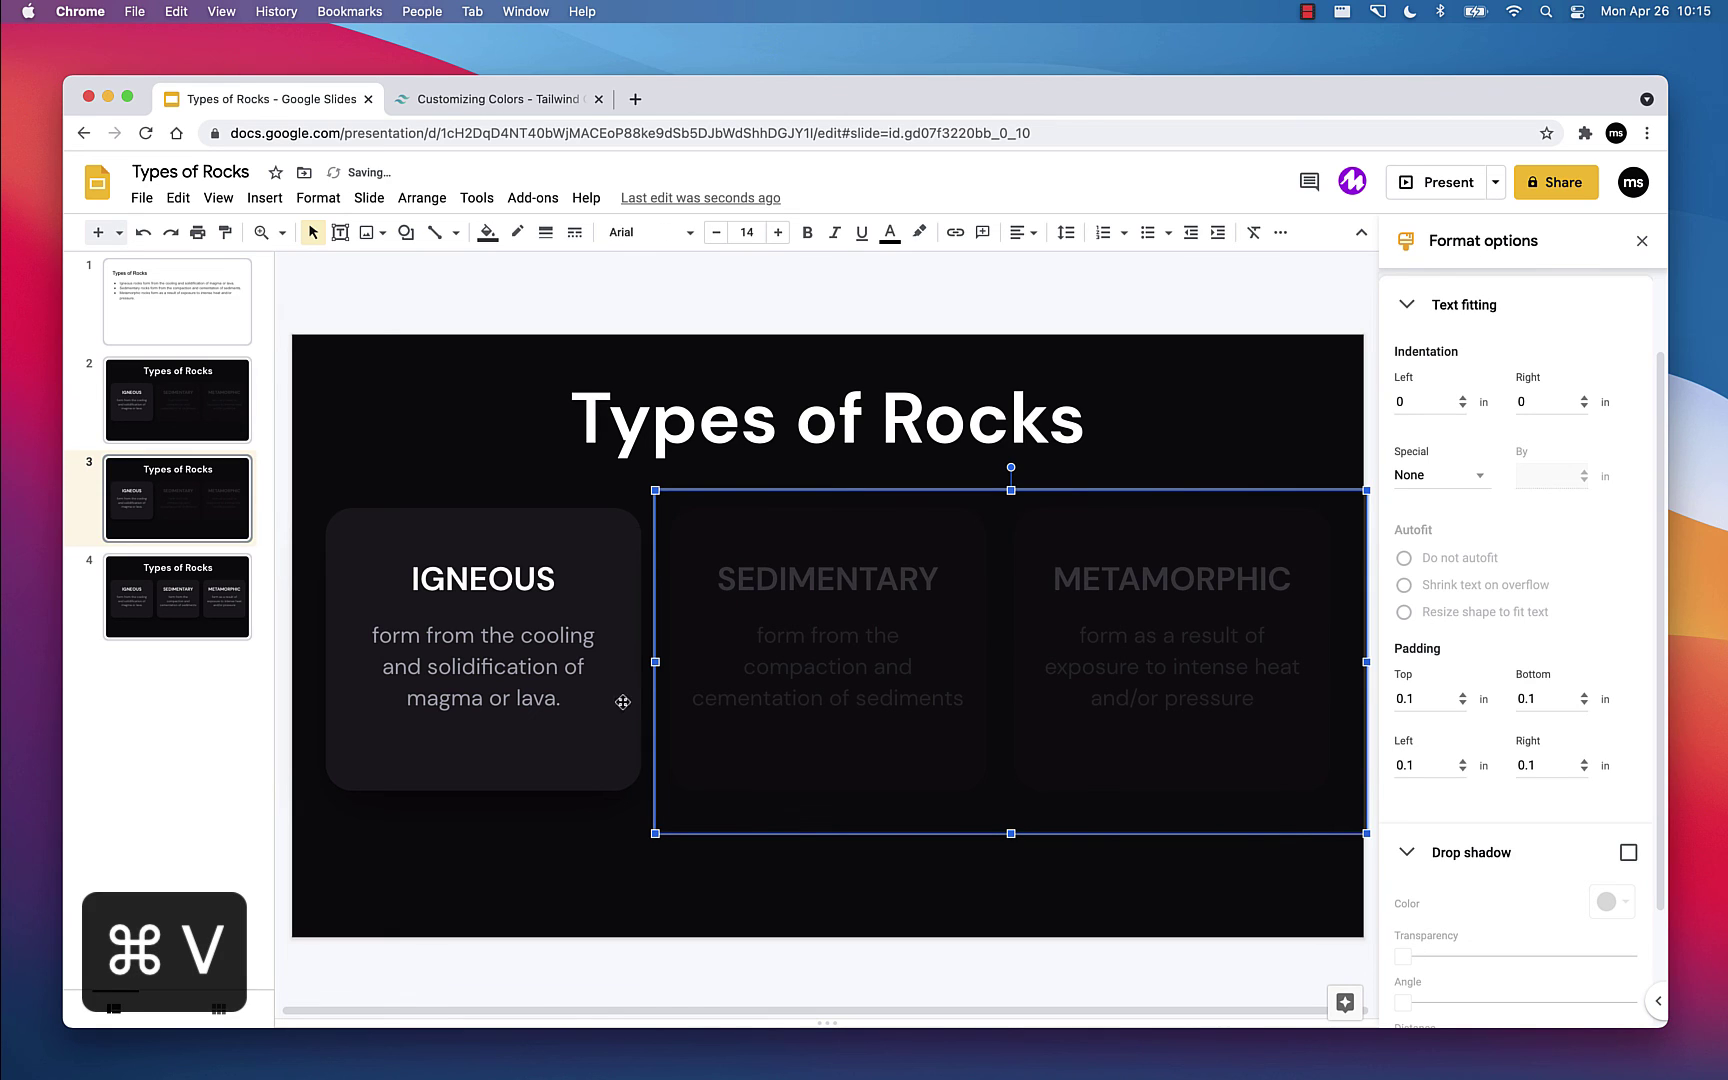
drag(871, 663, 340, 636)
click(700, 866)
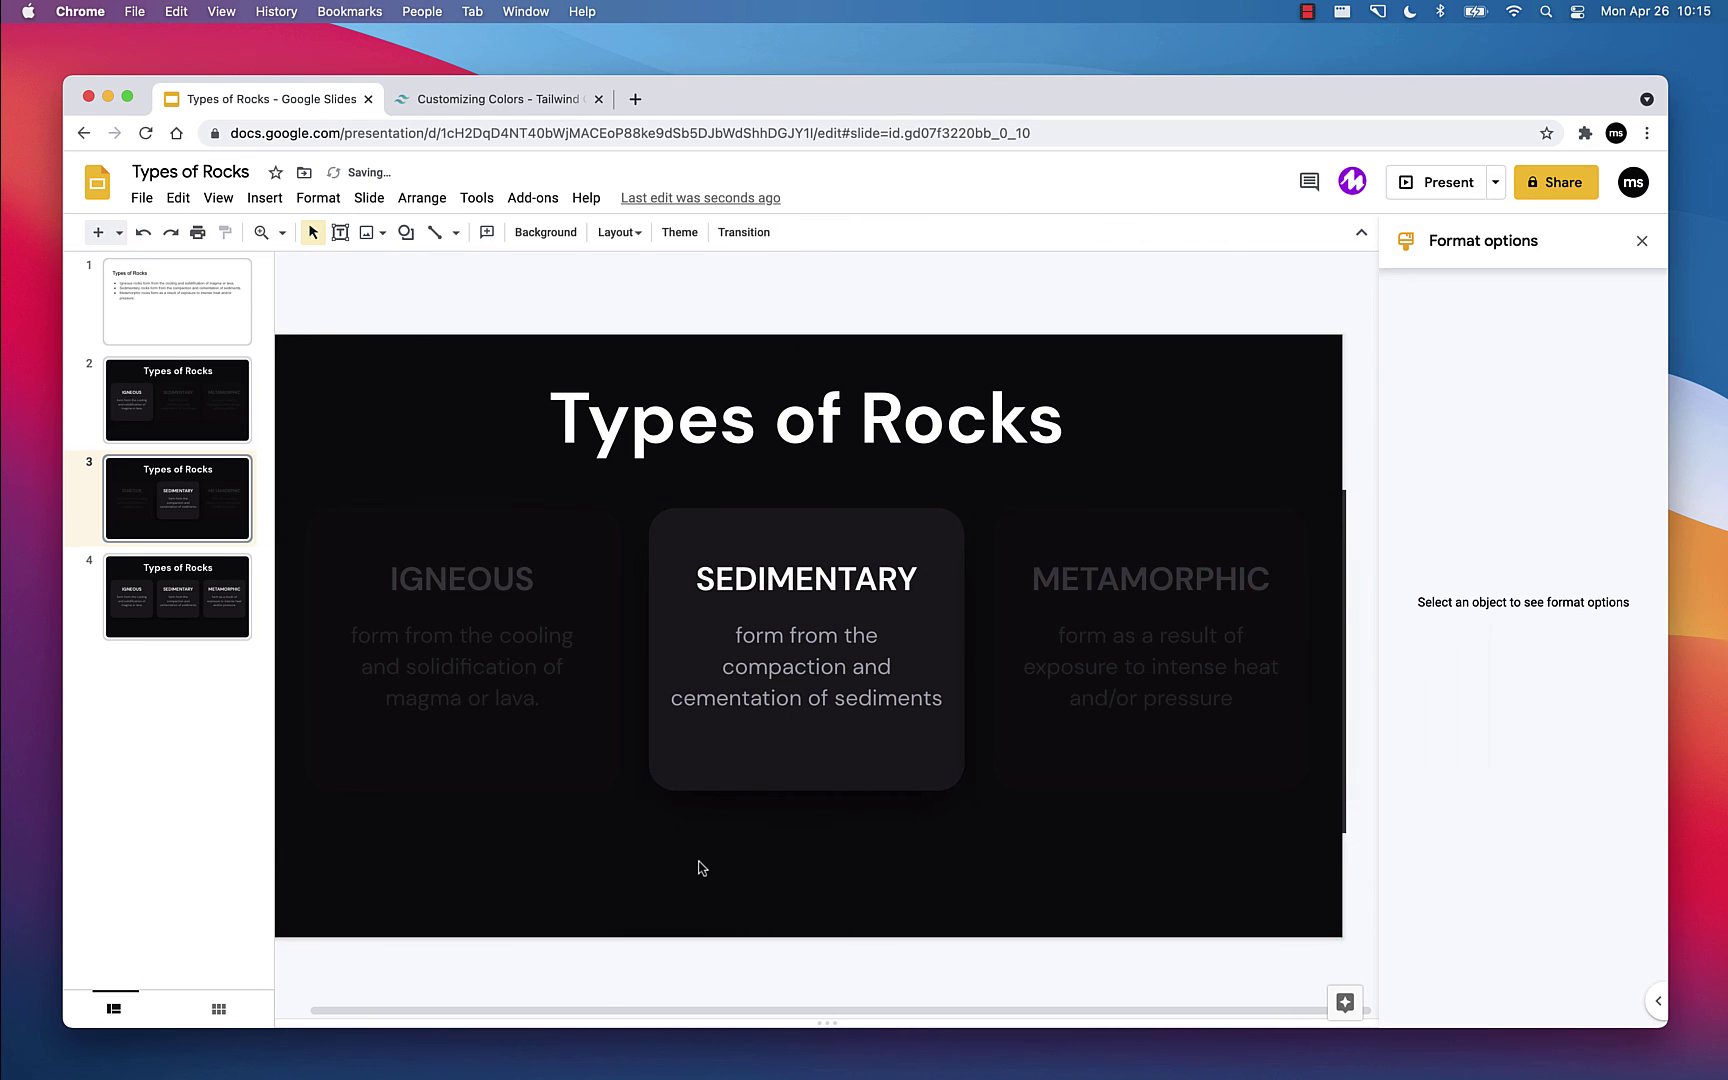
Step: Bring the Sedimentary card to front on slide 3, then paste the overlay onto slide 4
right_click(742, 779)
key(Up)
key(Up)
key(Up)
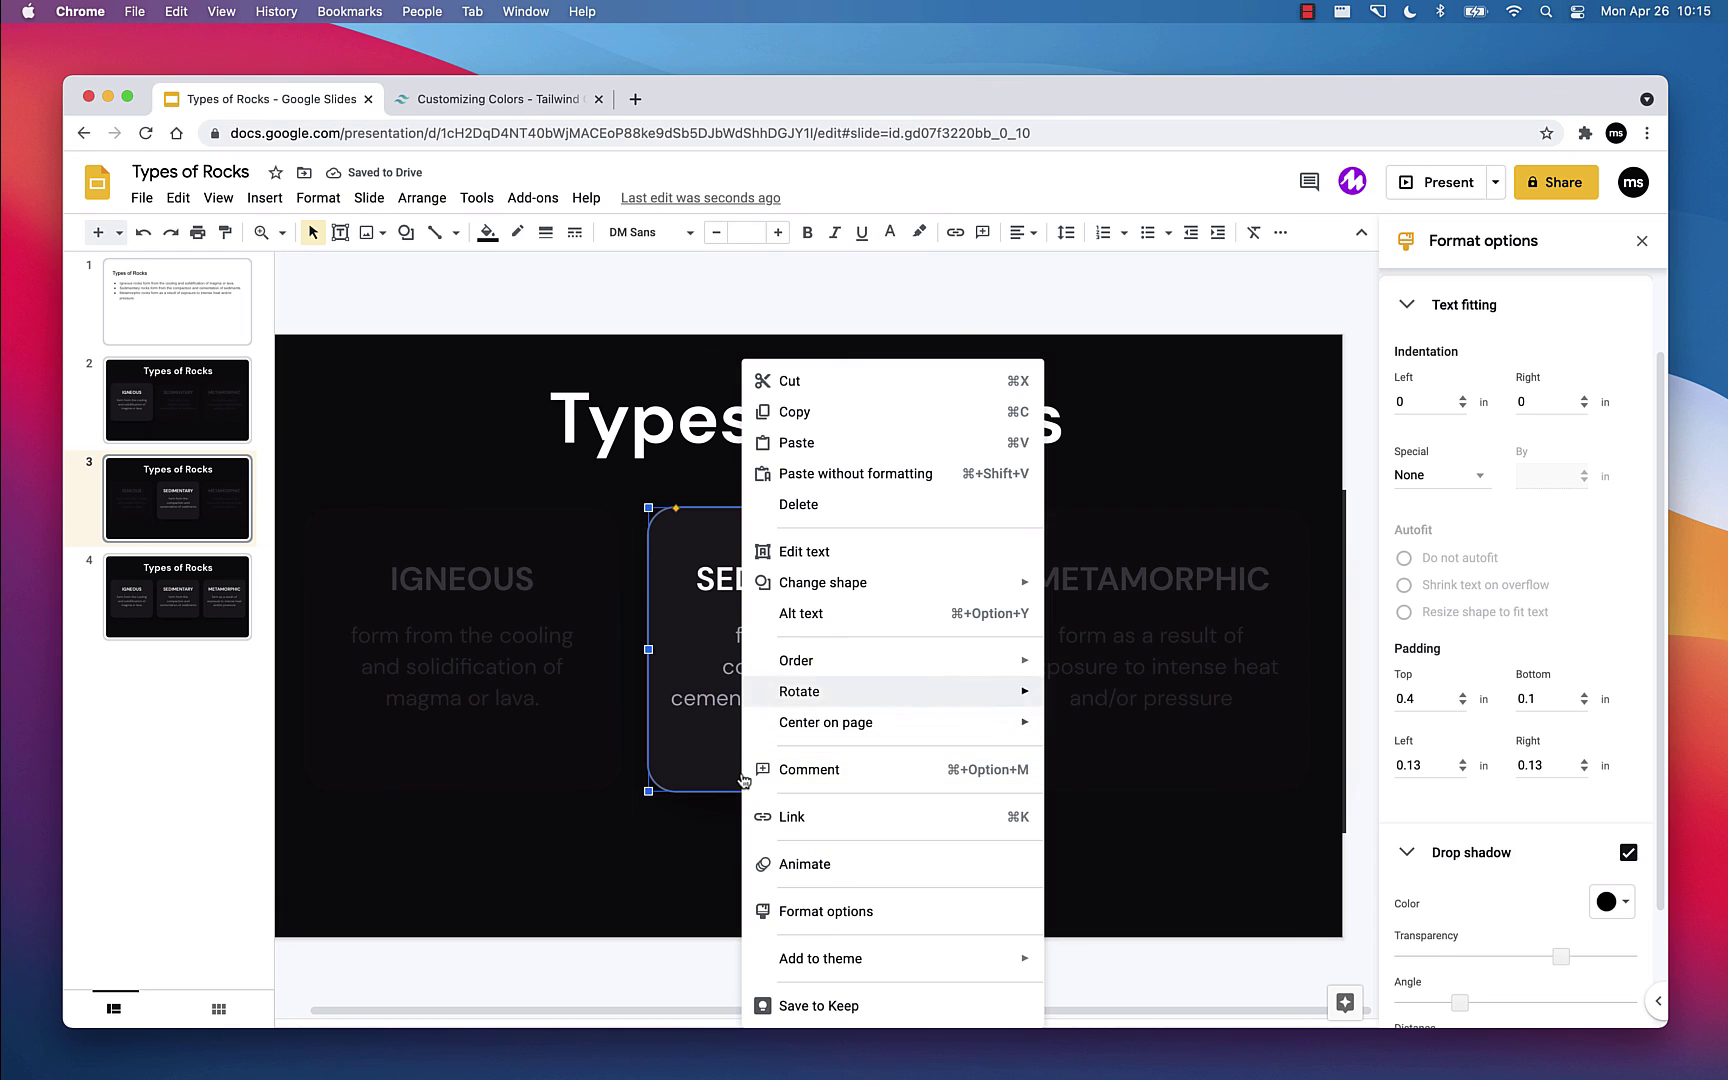
key(Right)
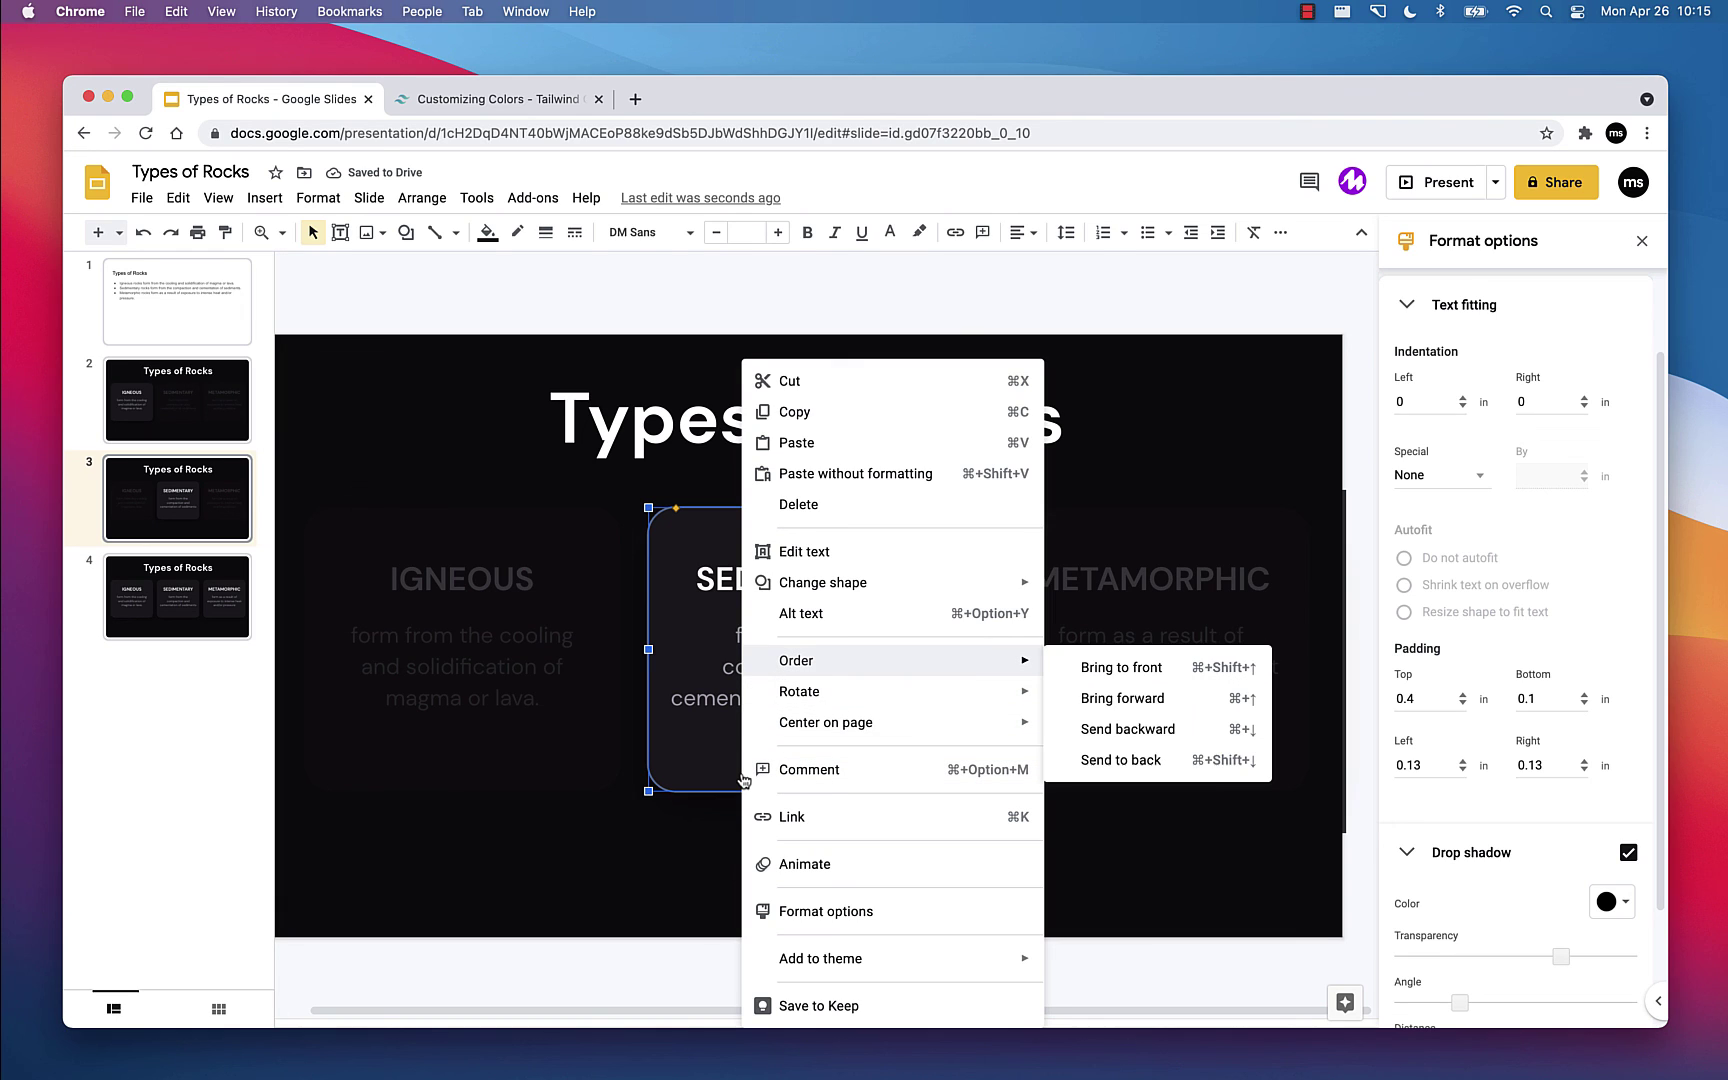
click(1075, 668)
click(876, 882)
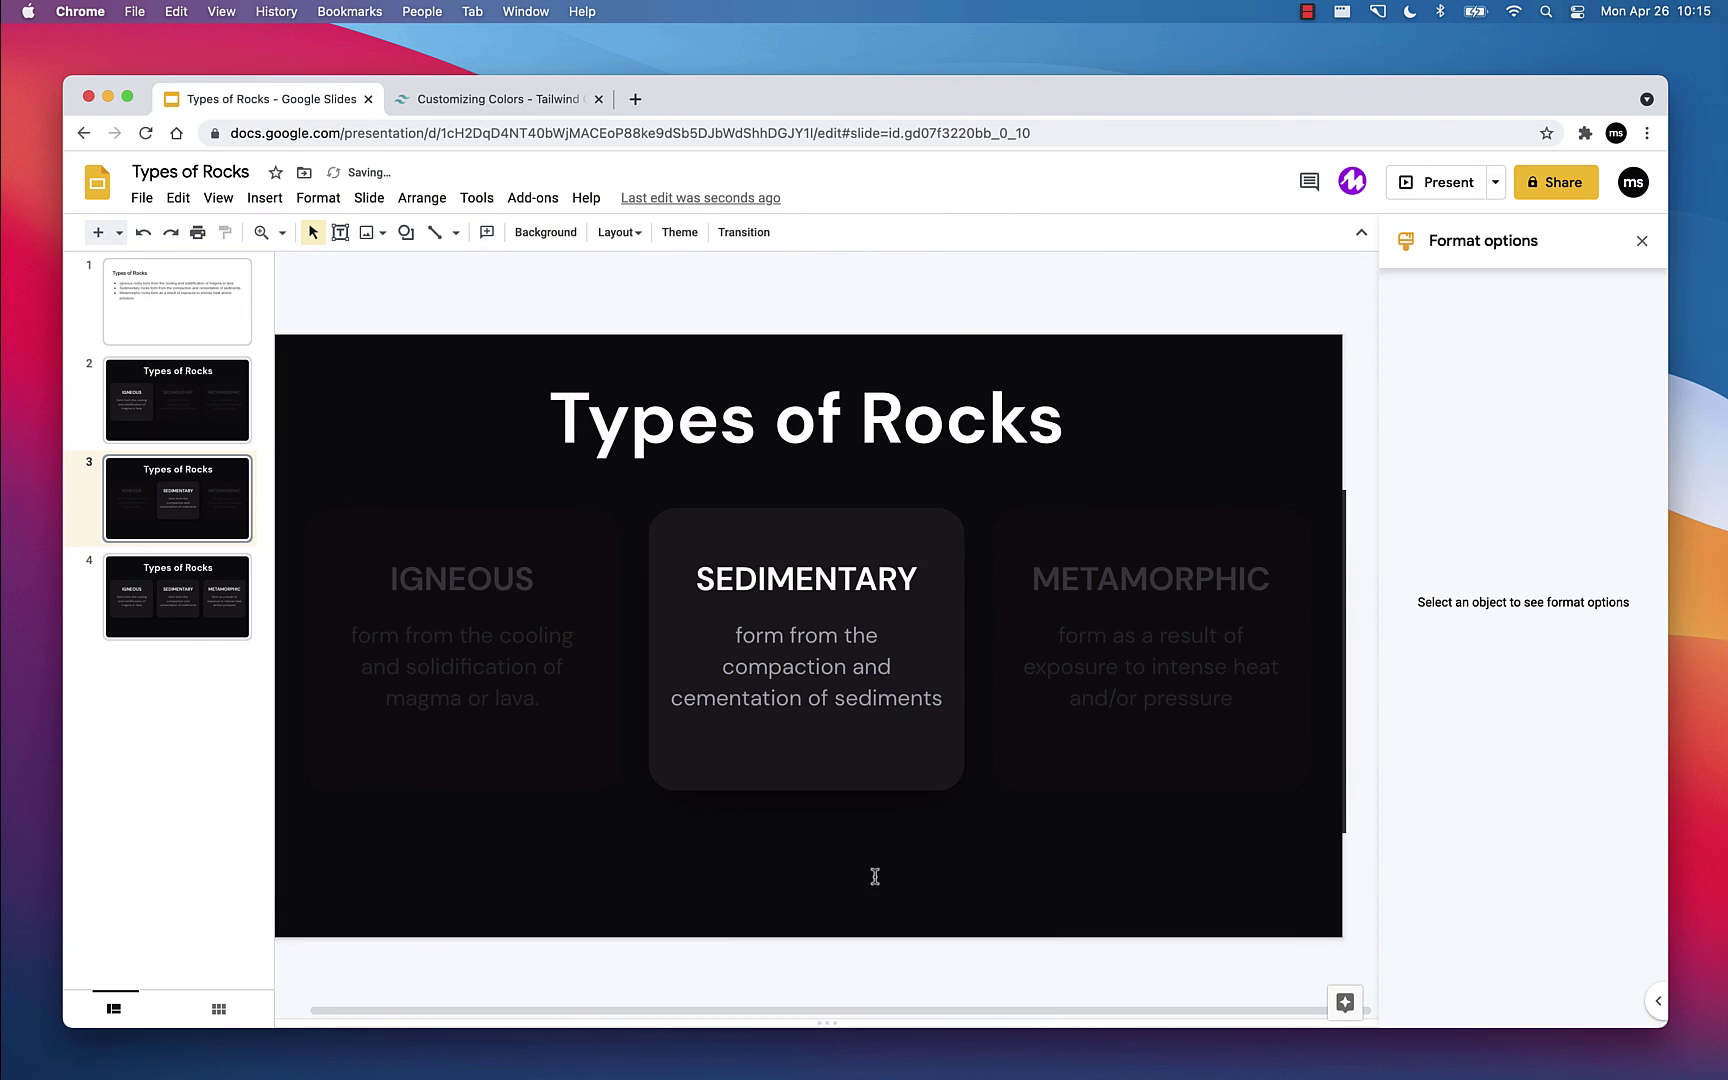
click(244, 610)
key(super+v)
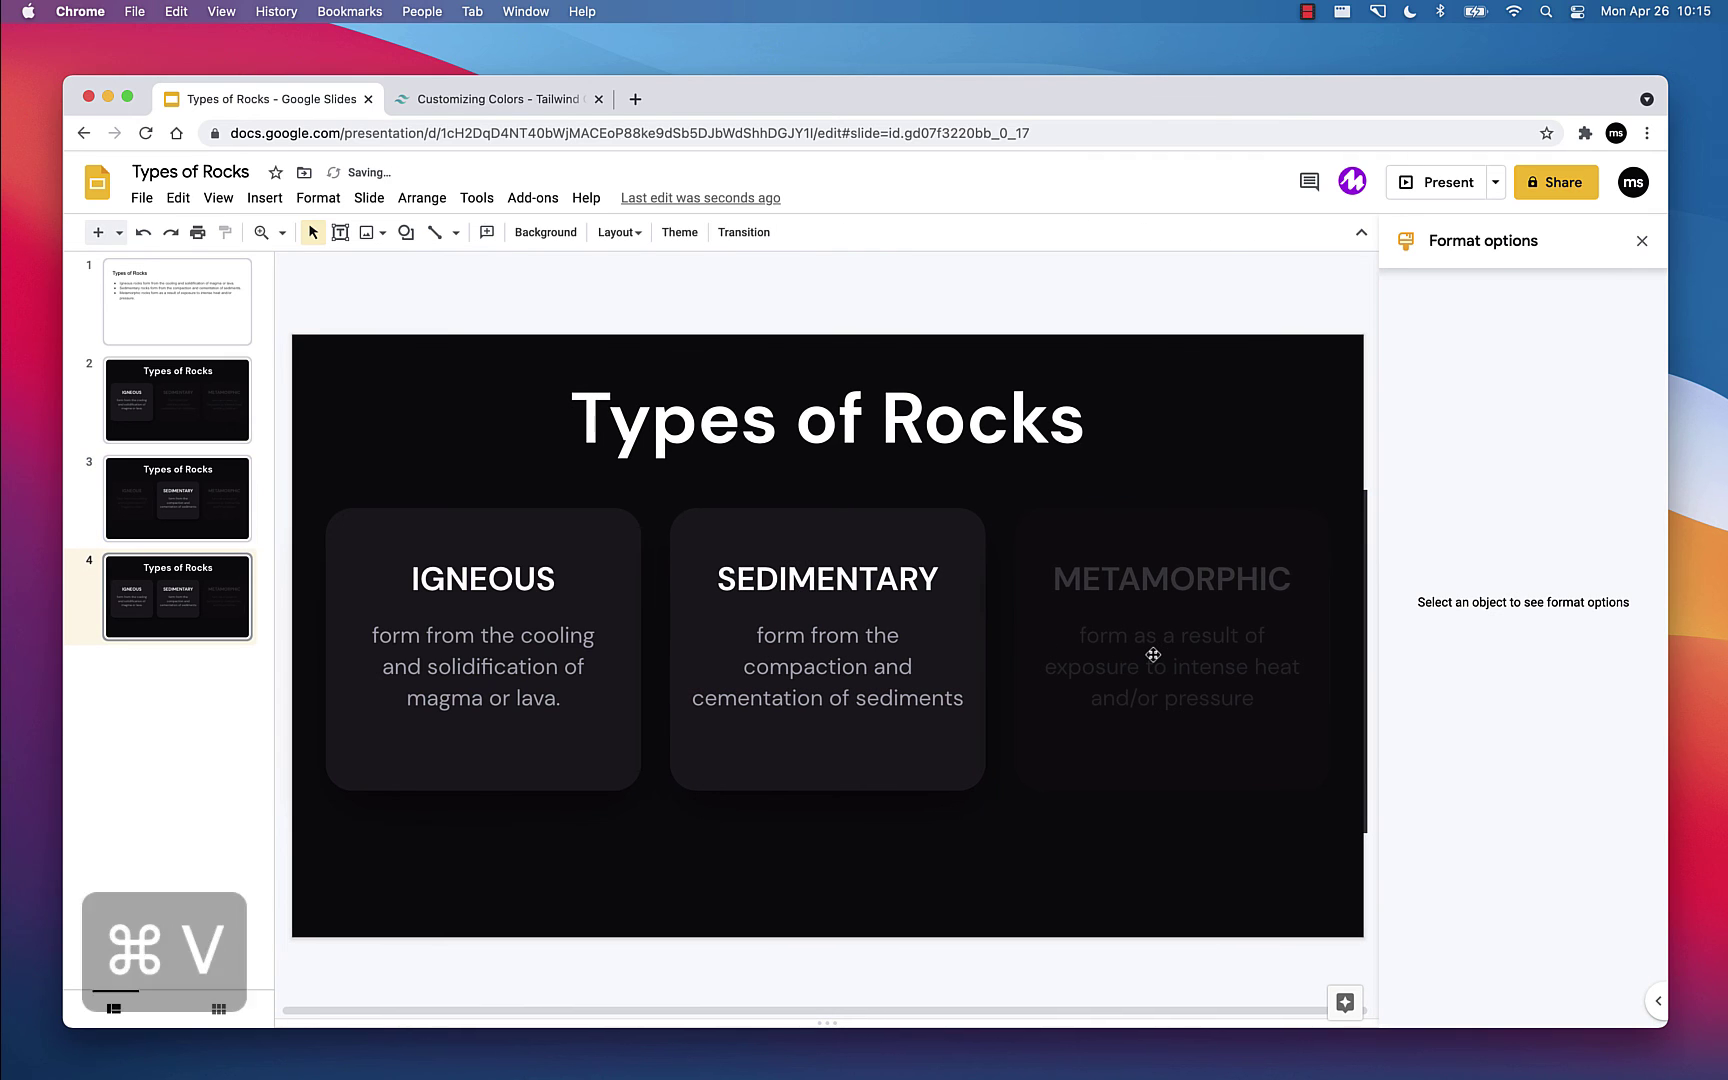
Step: On slide 4, move and widen the overlay to cover the Igneous and Sedimentary cards
click(1189, 636)
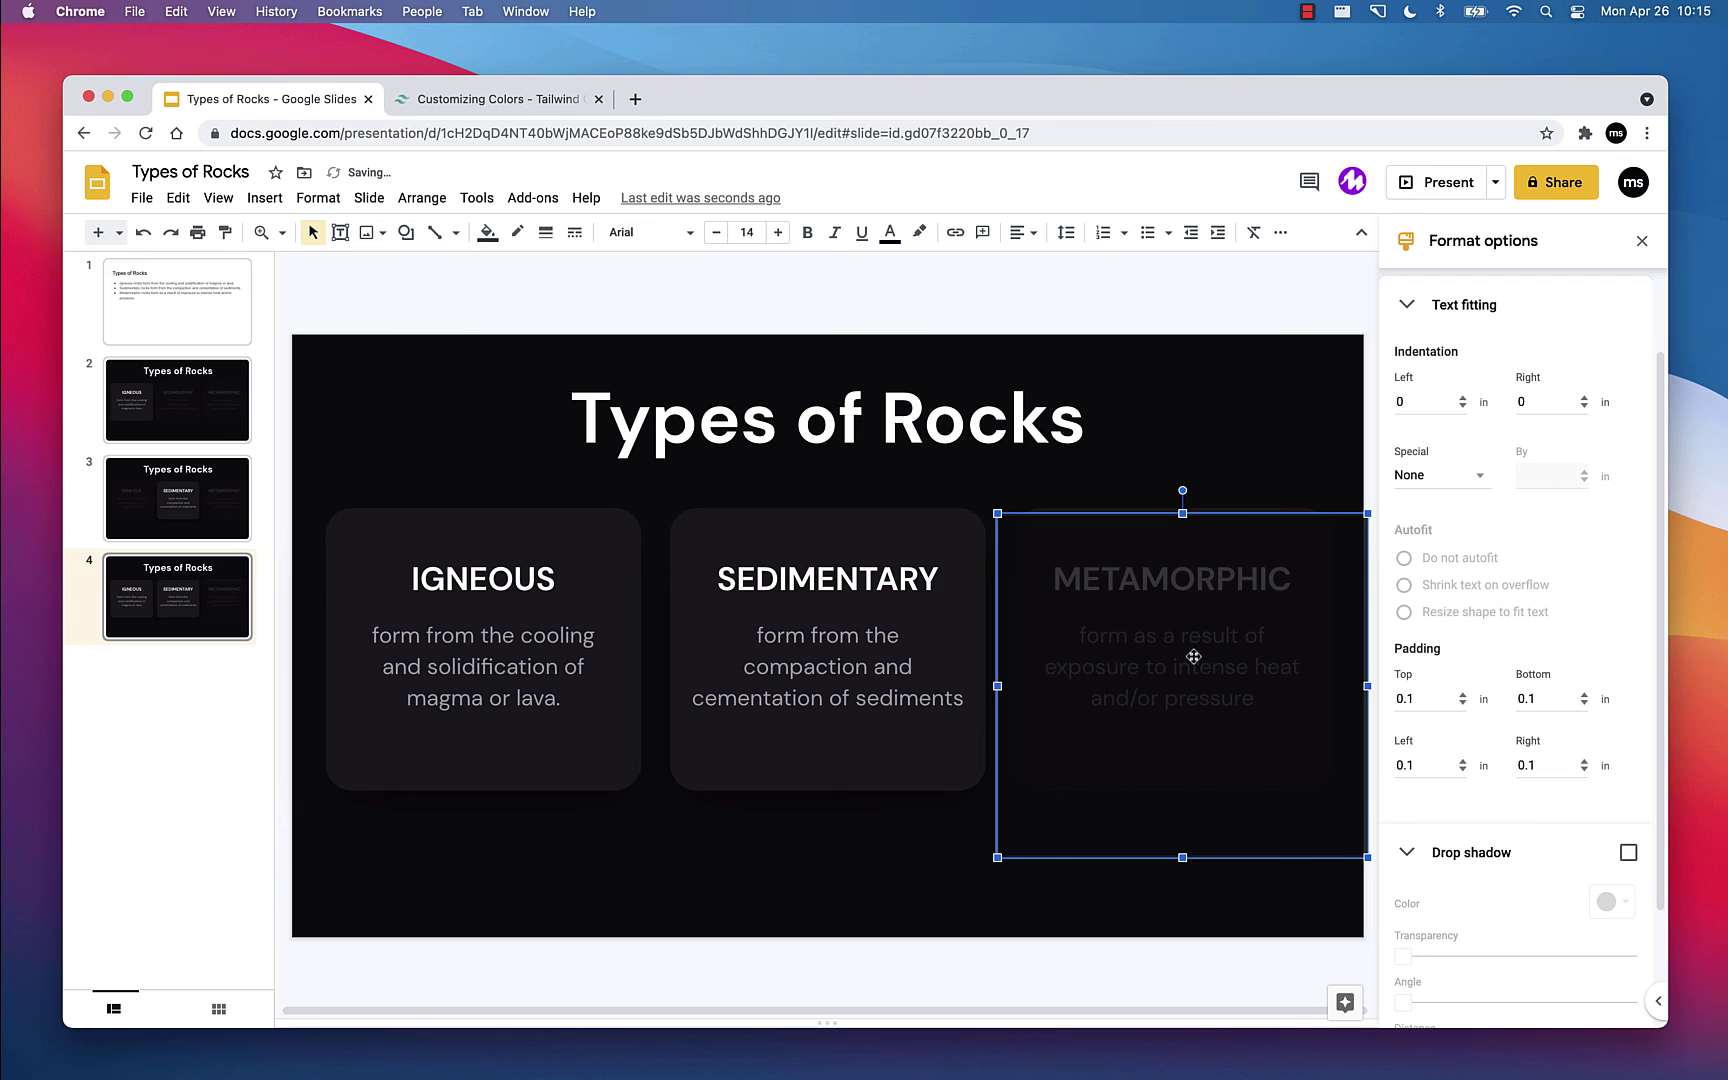
drag(1193, 656, 491, 626)
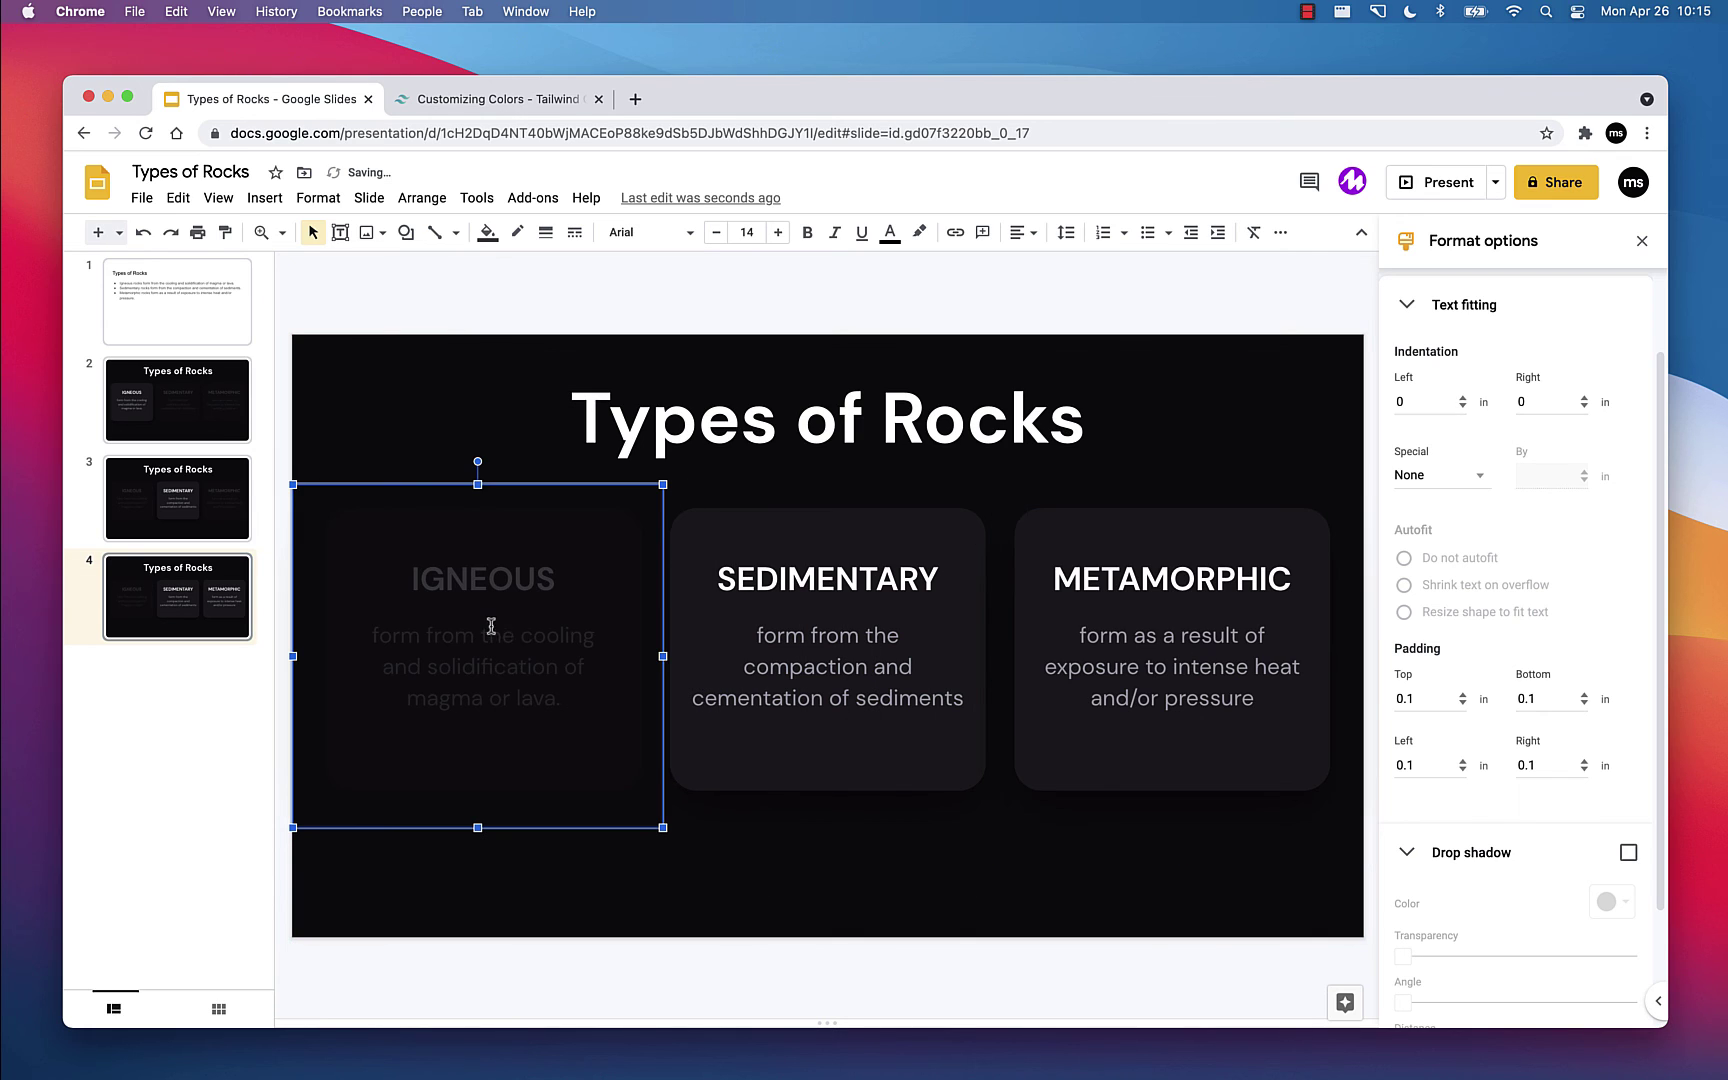
drag(663, 656, 999, 660)
Step: Bring the Metamorphic card to front above the overlay on slide 4
click(1097, 692)
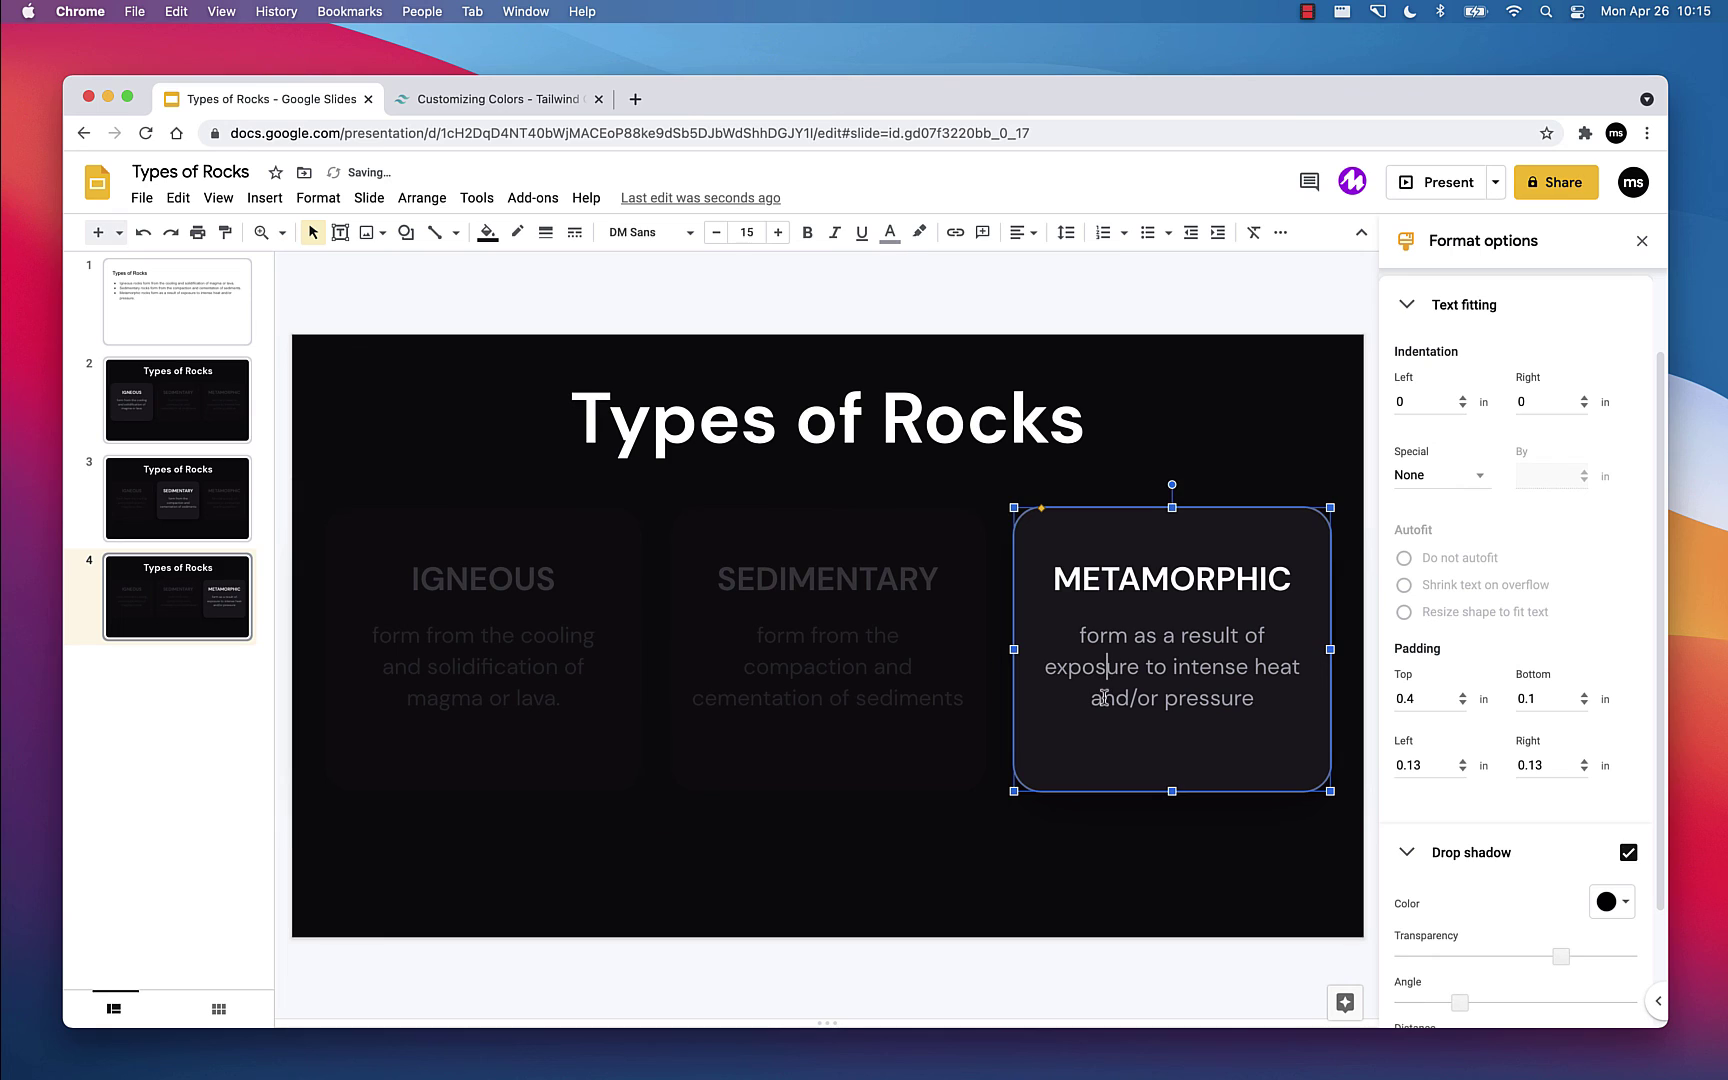
click(1077, 774)
right_click(1077, 780)
mouse_move(1160, 662)
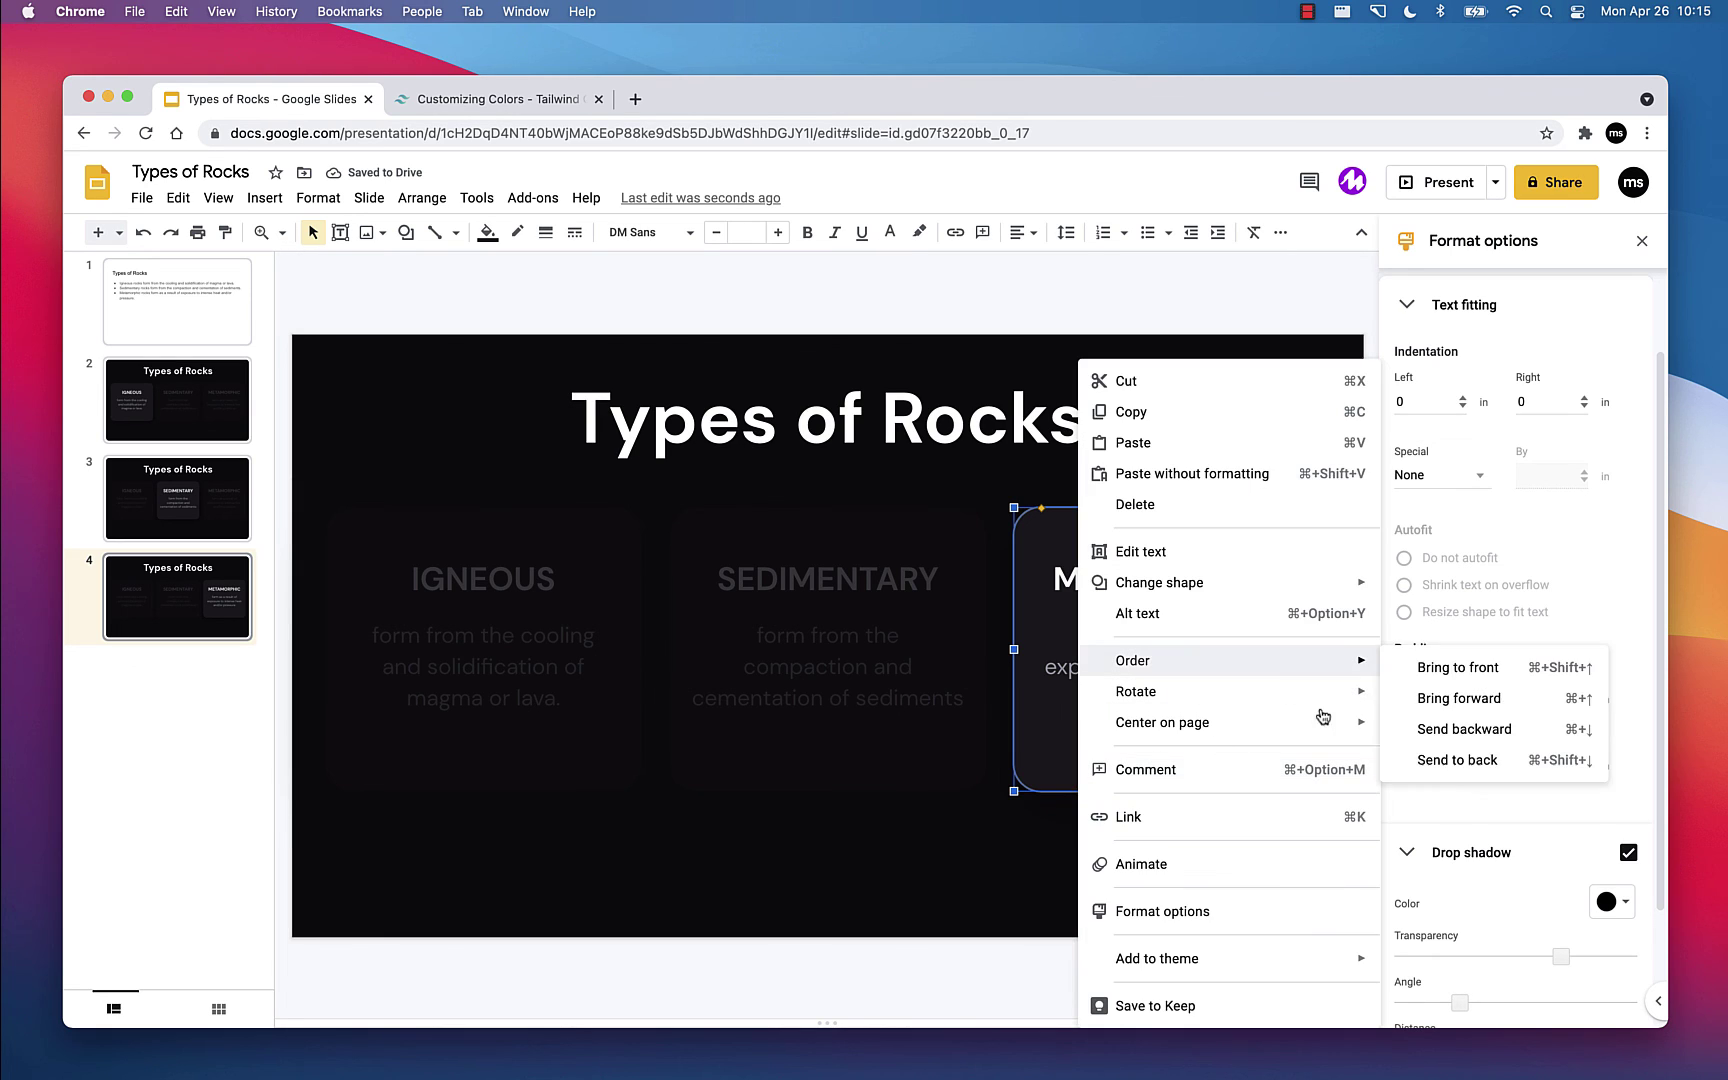
click(1460, 663)
click(1010, 850)
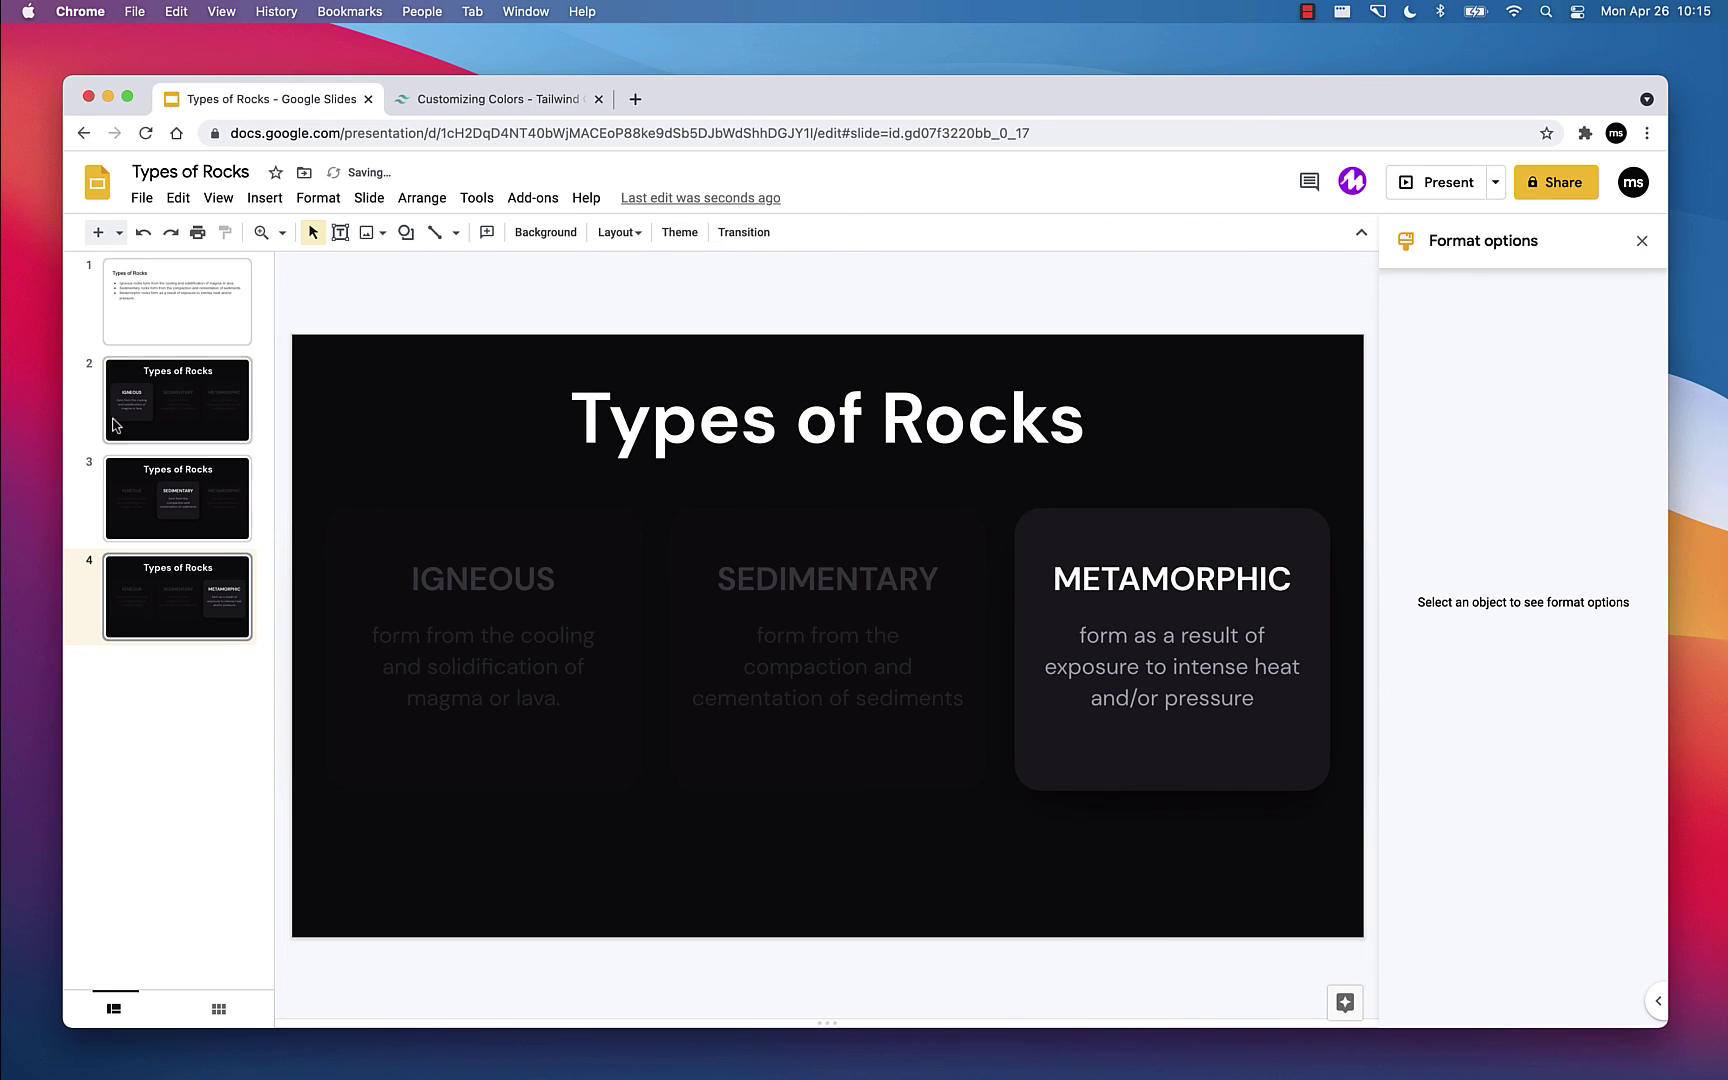
Step: On slide 2, bring the Igneous card to front above the overlay, then return to slide 1
click(112, 418)
click(605, 801)
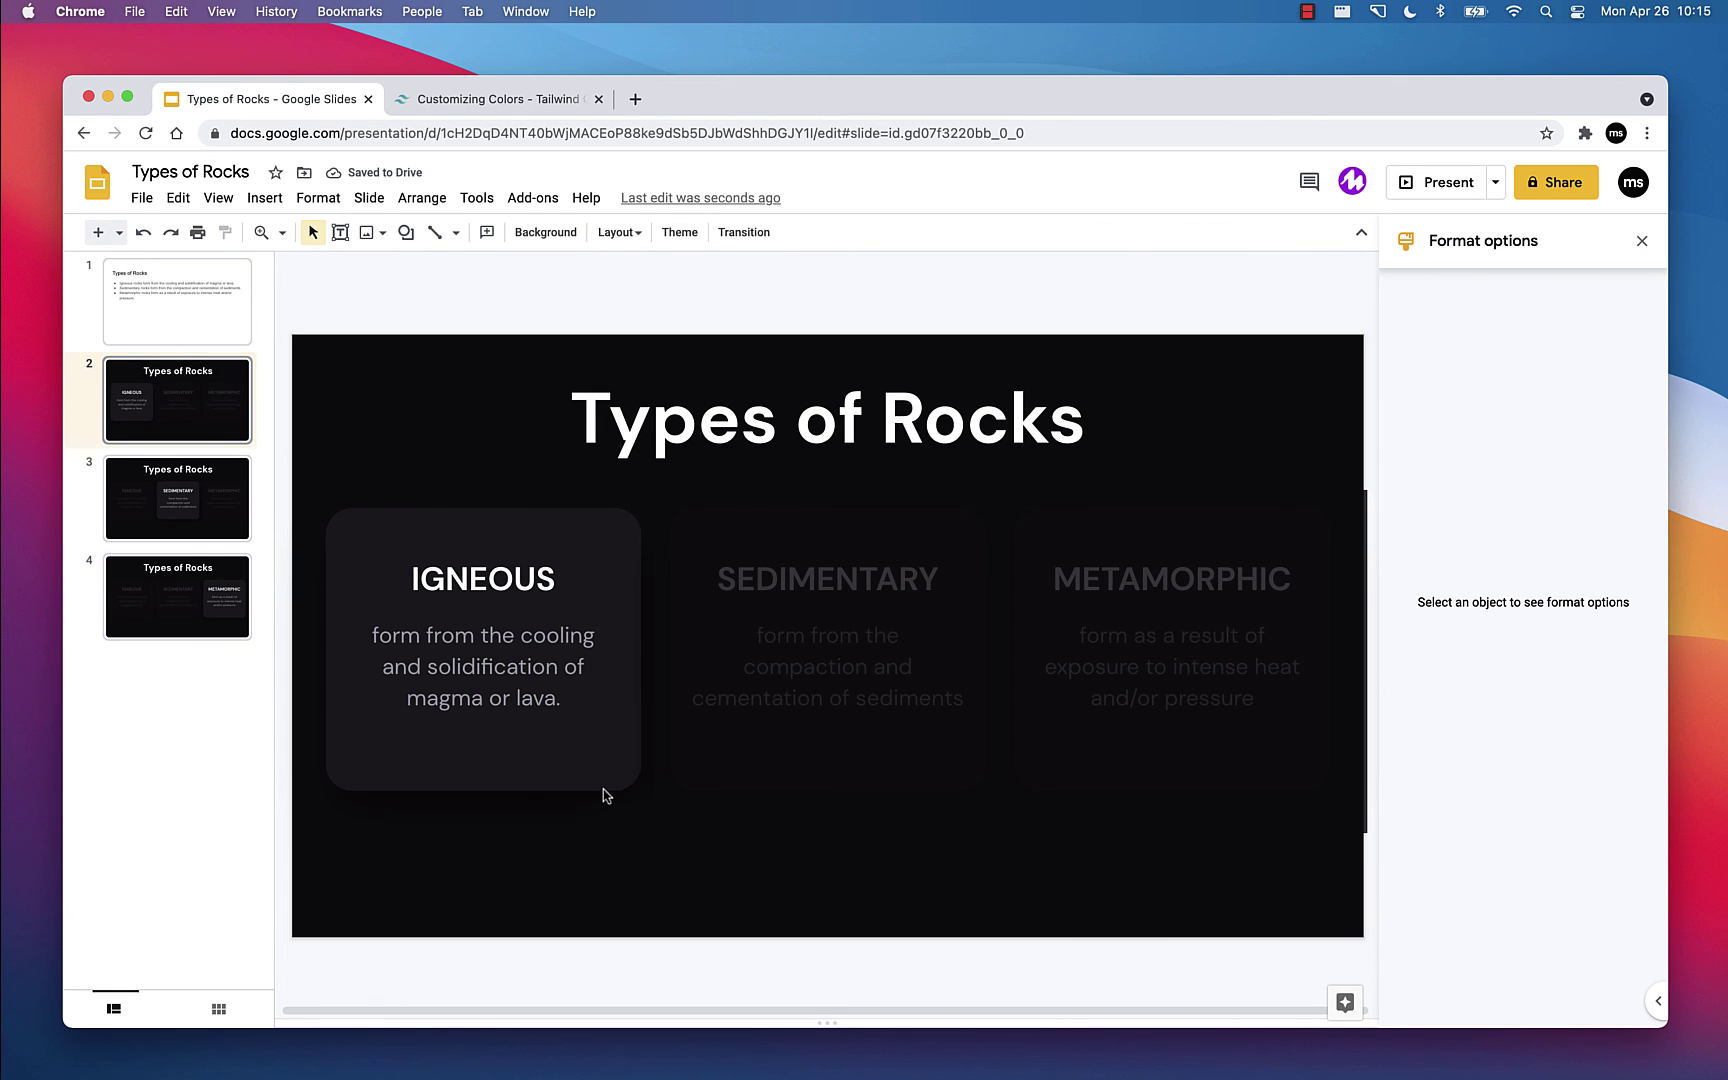
click(605, 791)
right_click(605, 791)
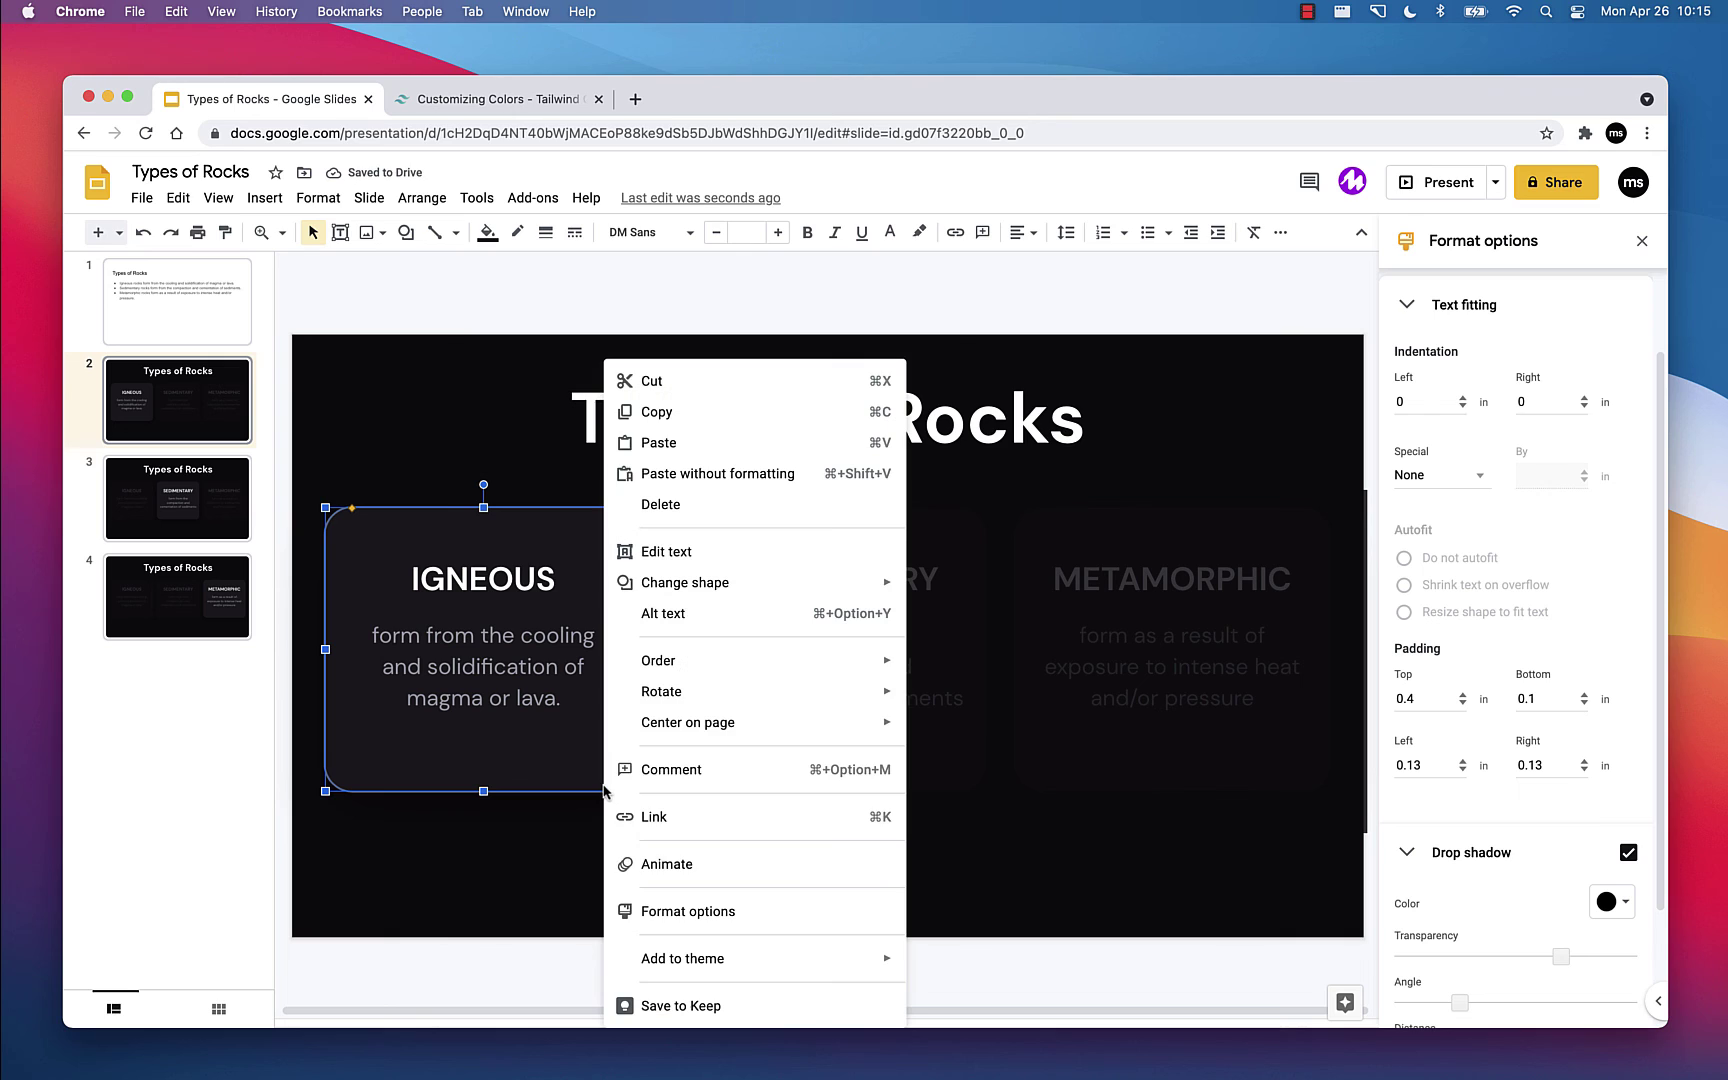
mouse_move(700, 660)
click(970, 677)
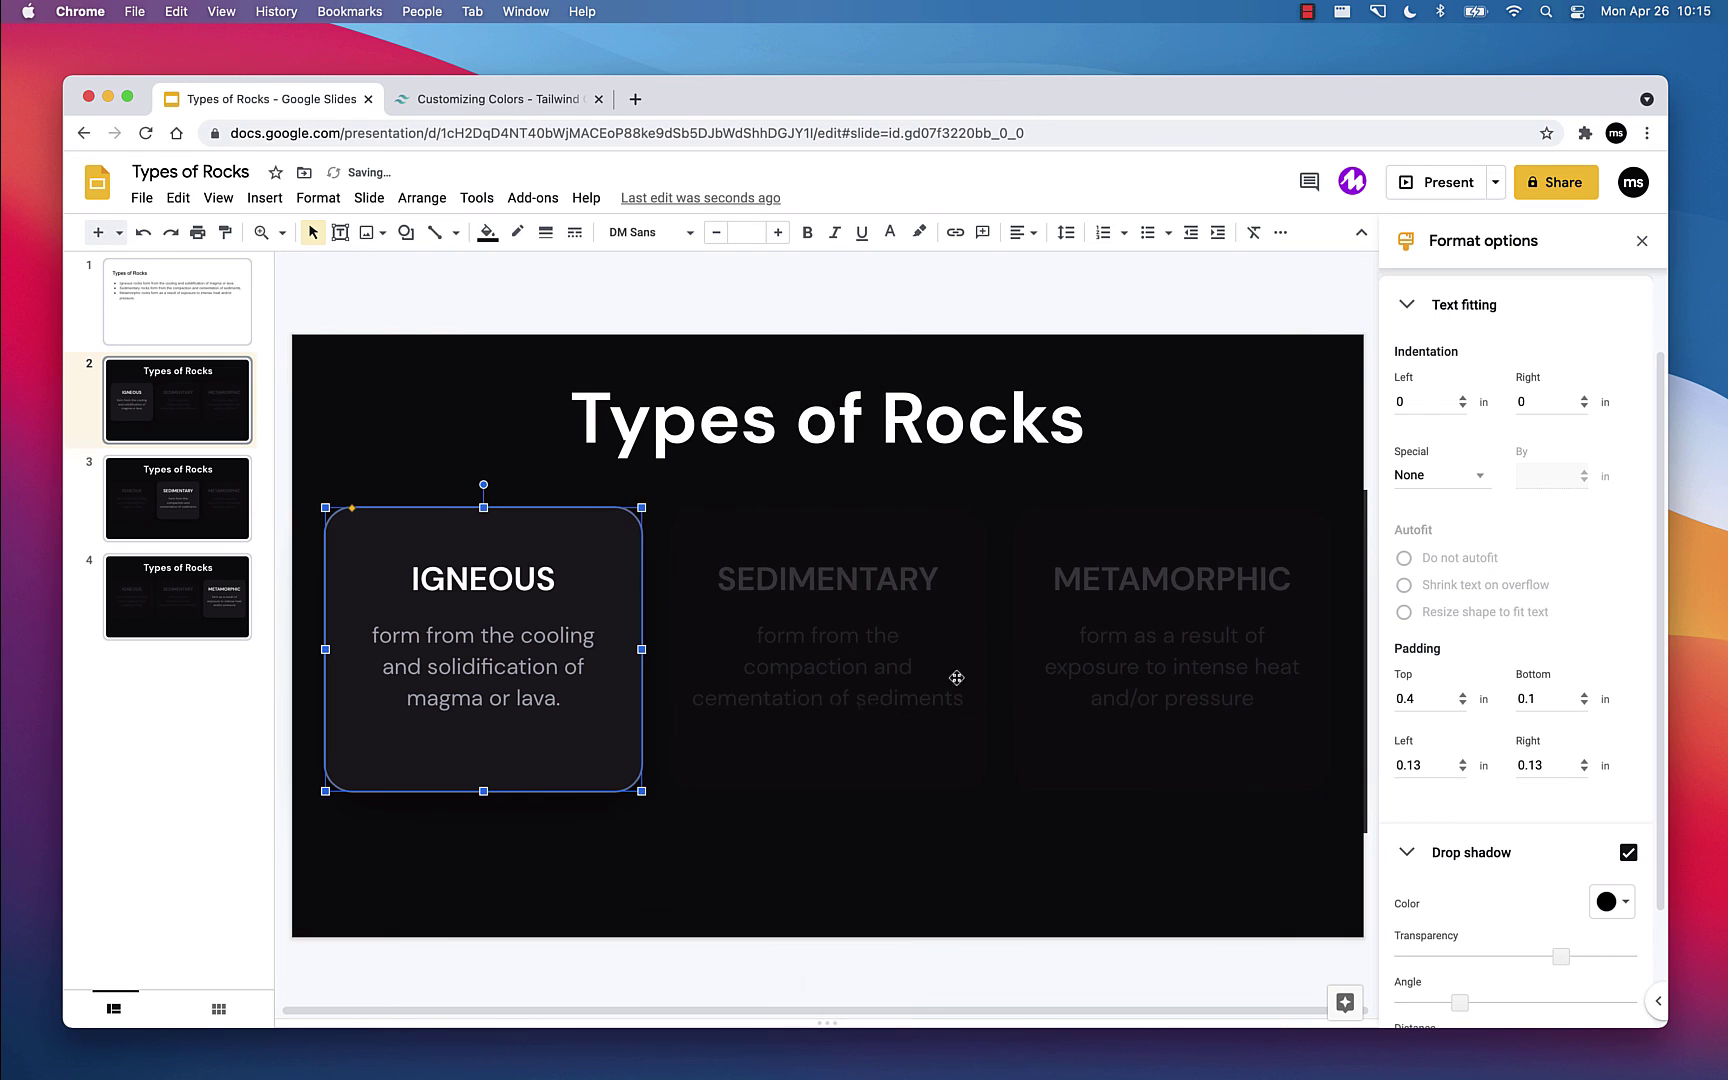
click(598, 864)
click(208, 397)
click(209, 322)
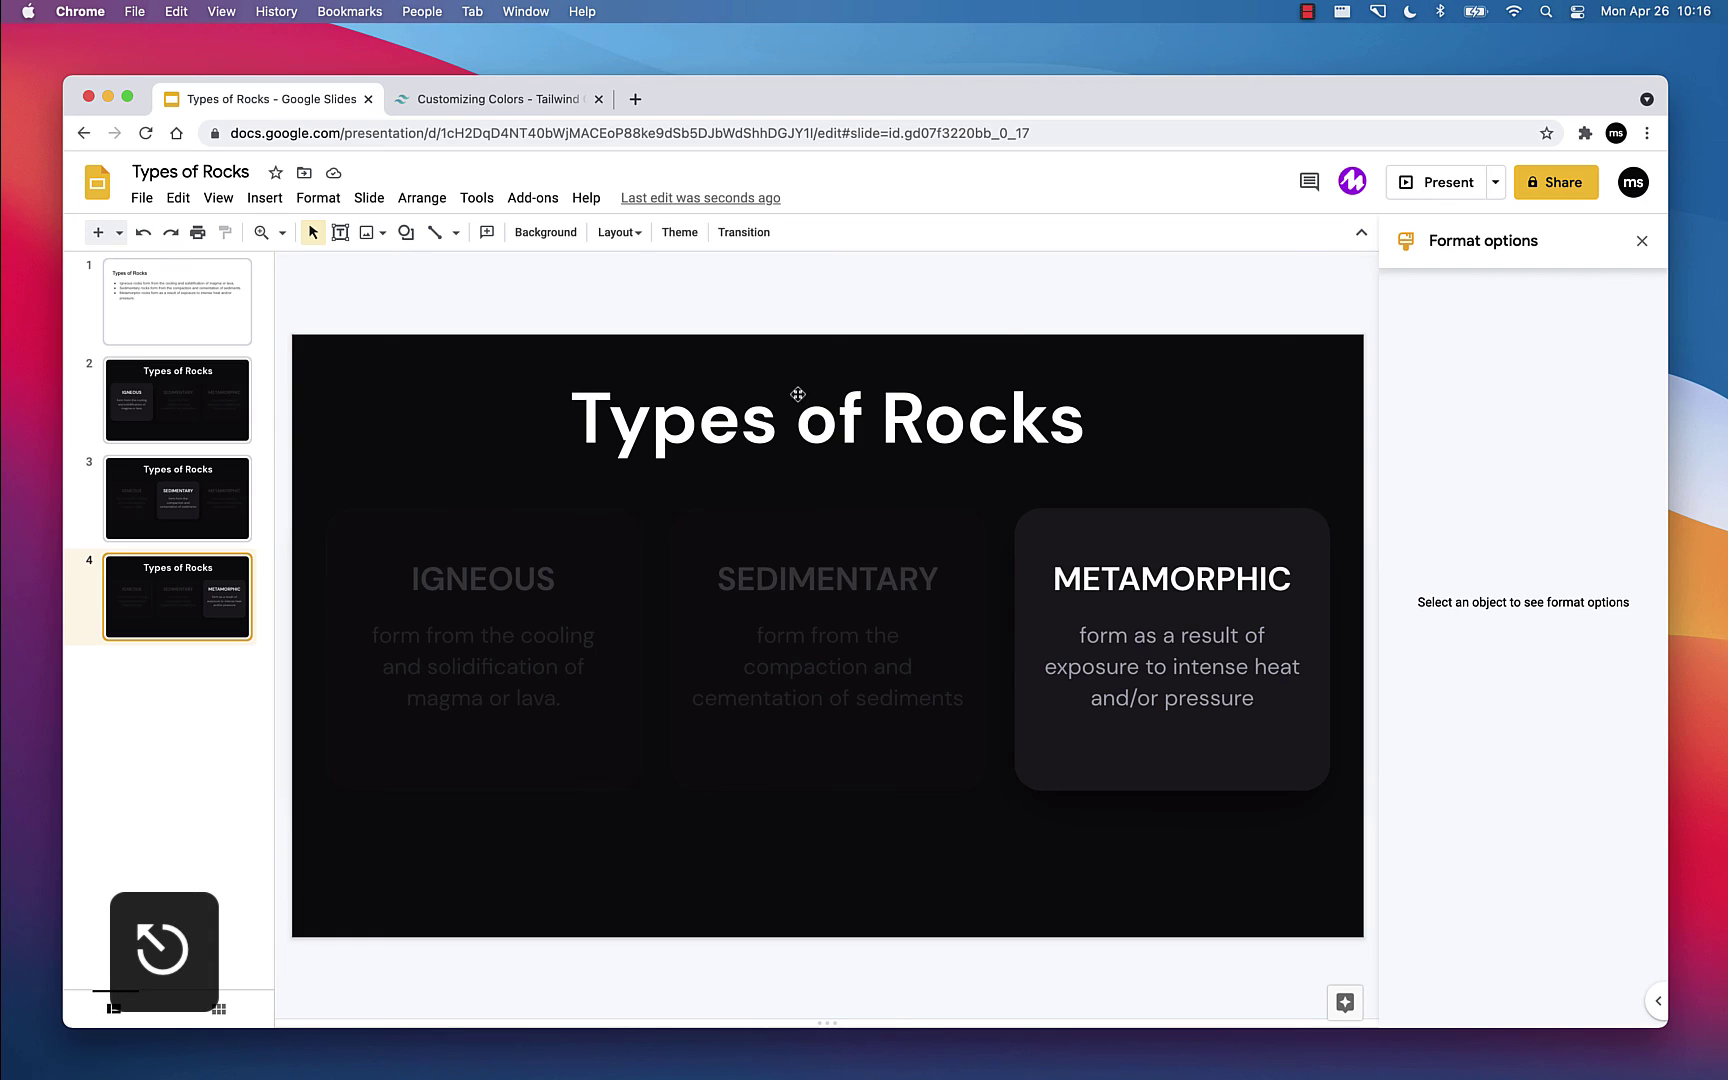
Step: Duplicate slide 4 as slide 5 and delete its overlay so all three cards are bright
click(169, 593)
key(super+d)
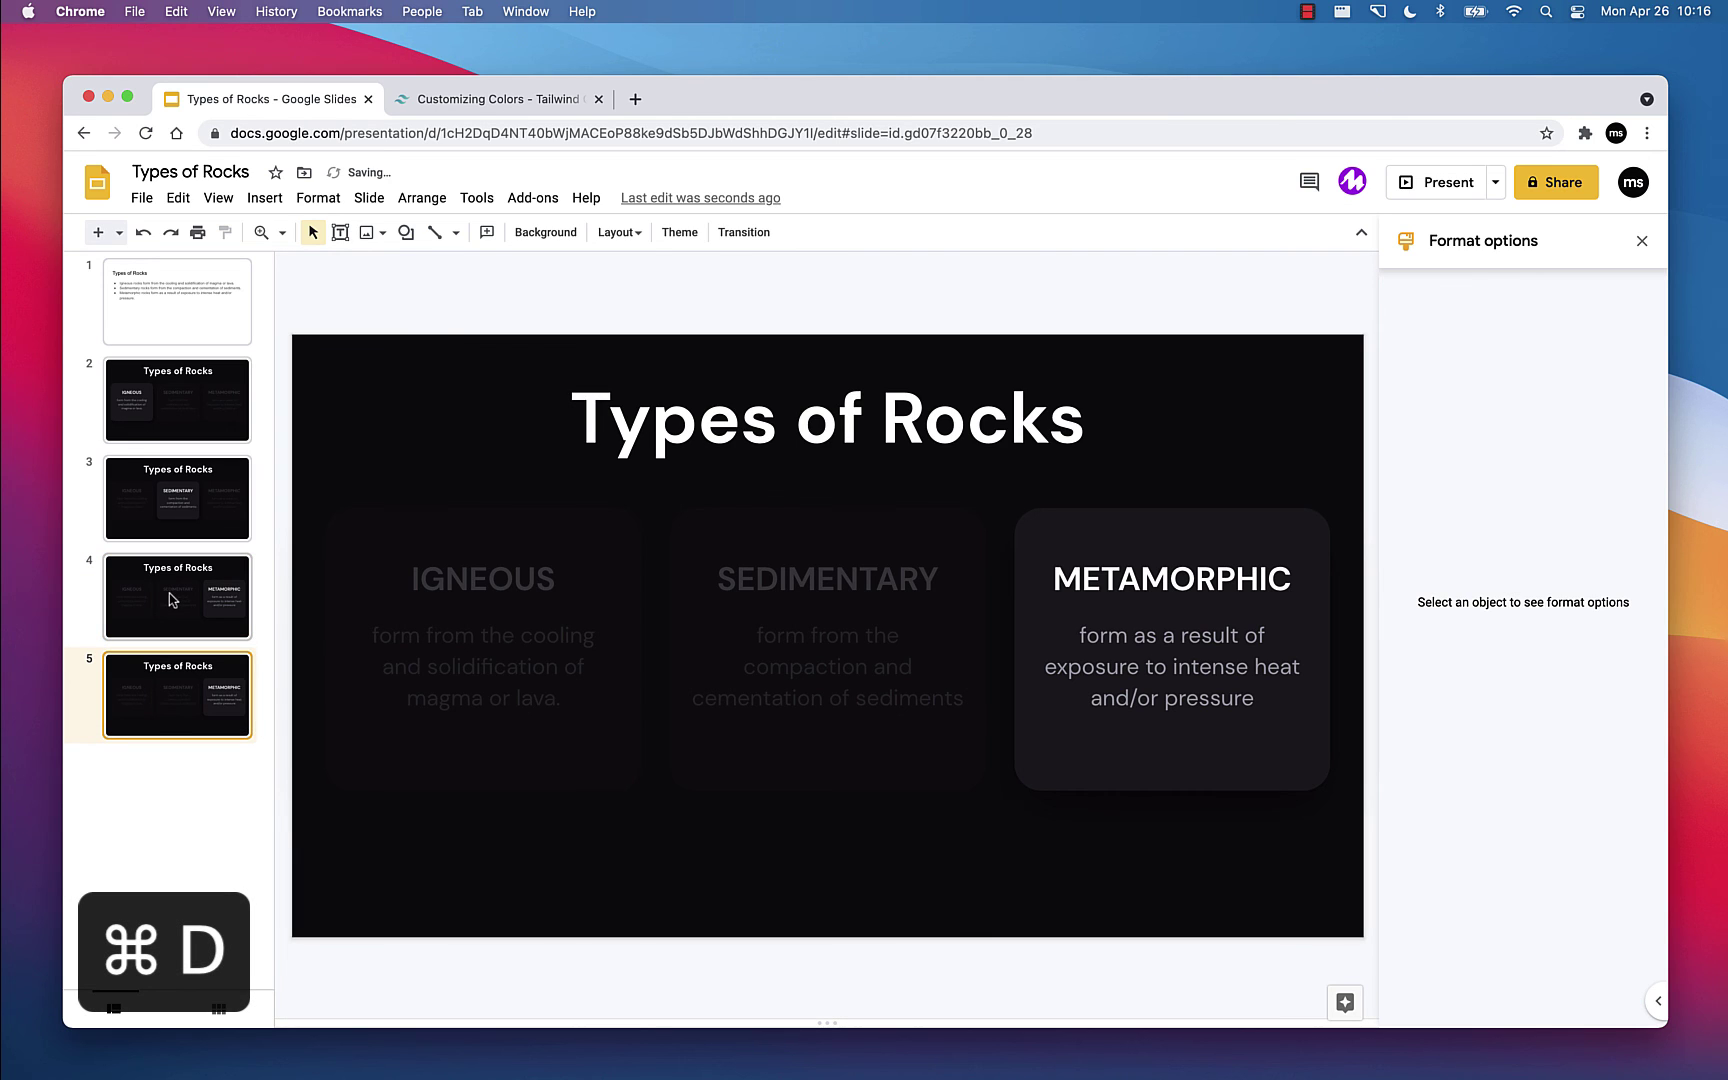
key(BackSpace)
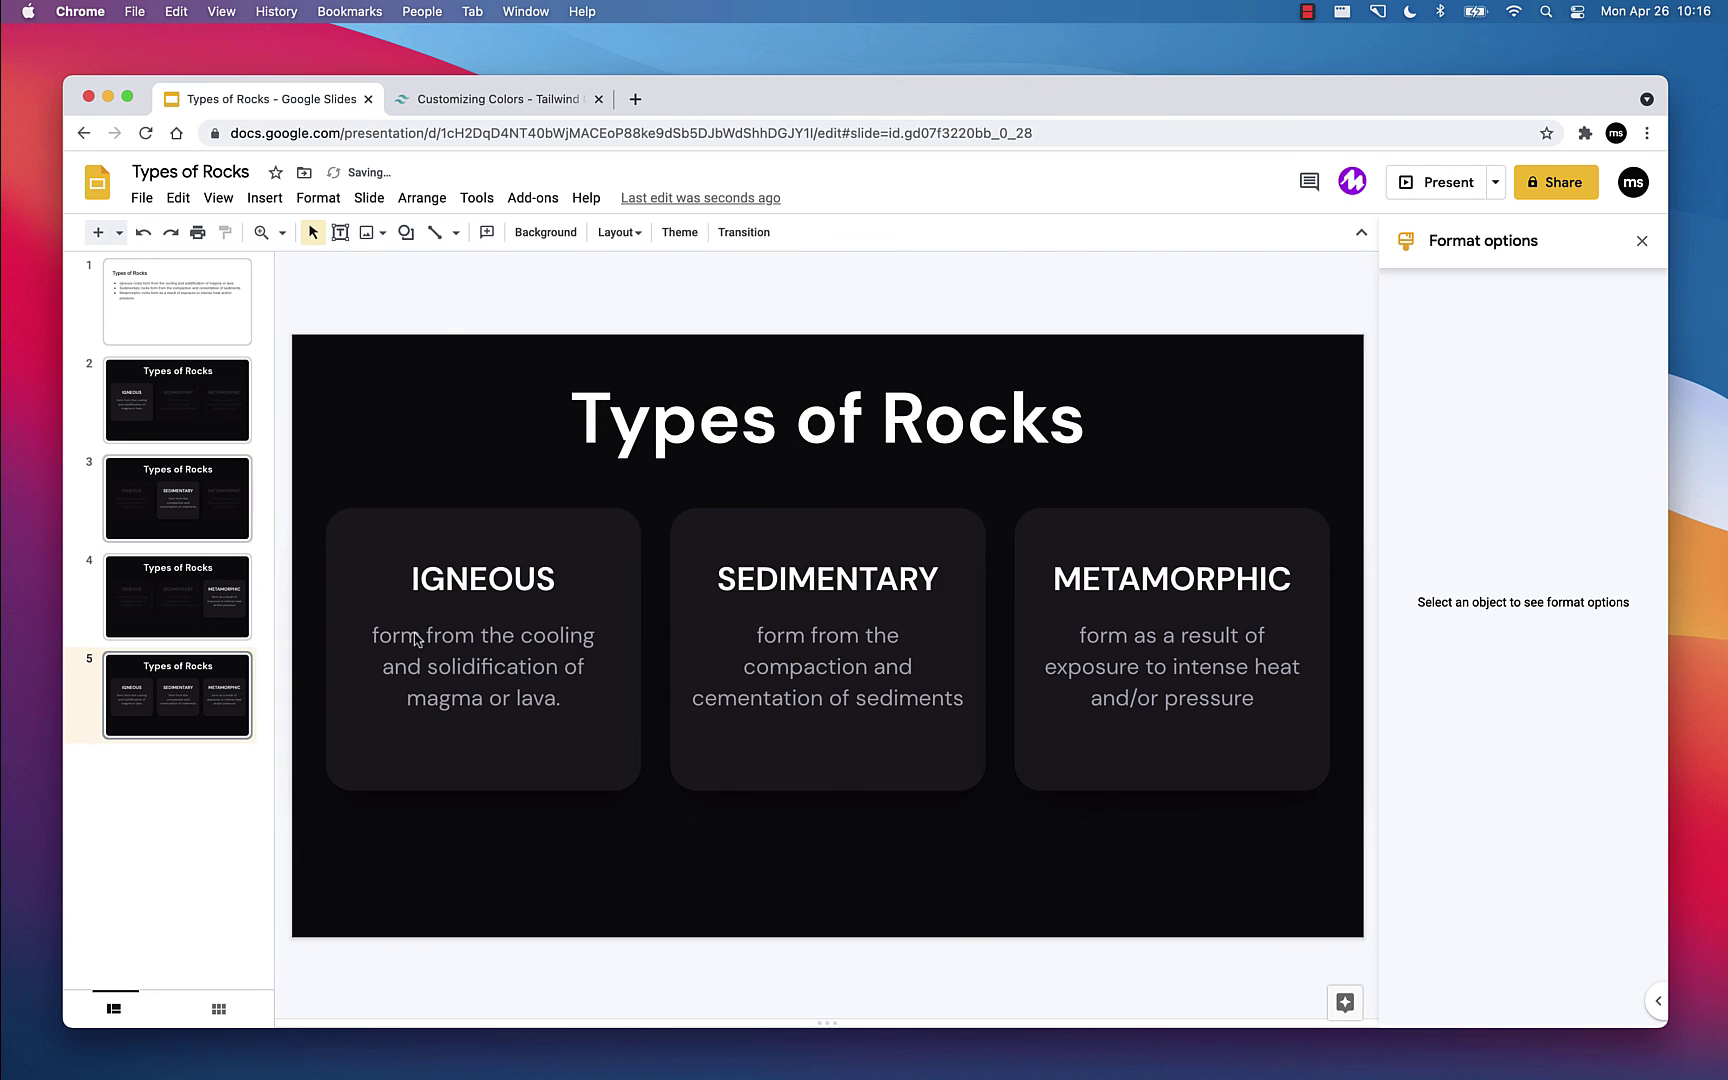
click(212, 433)
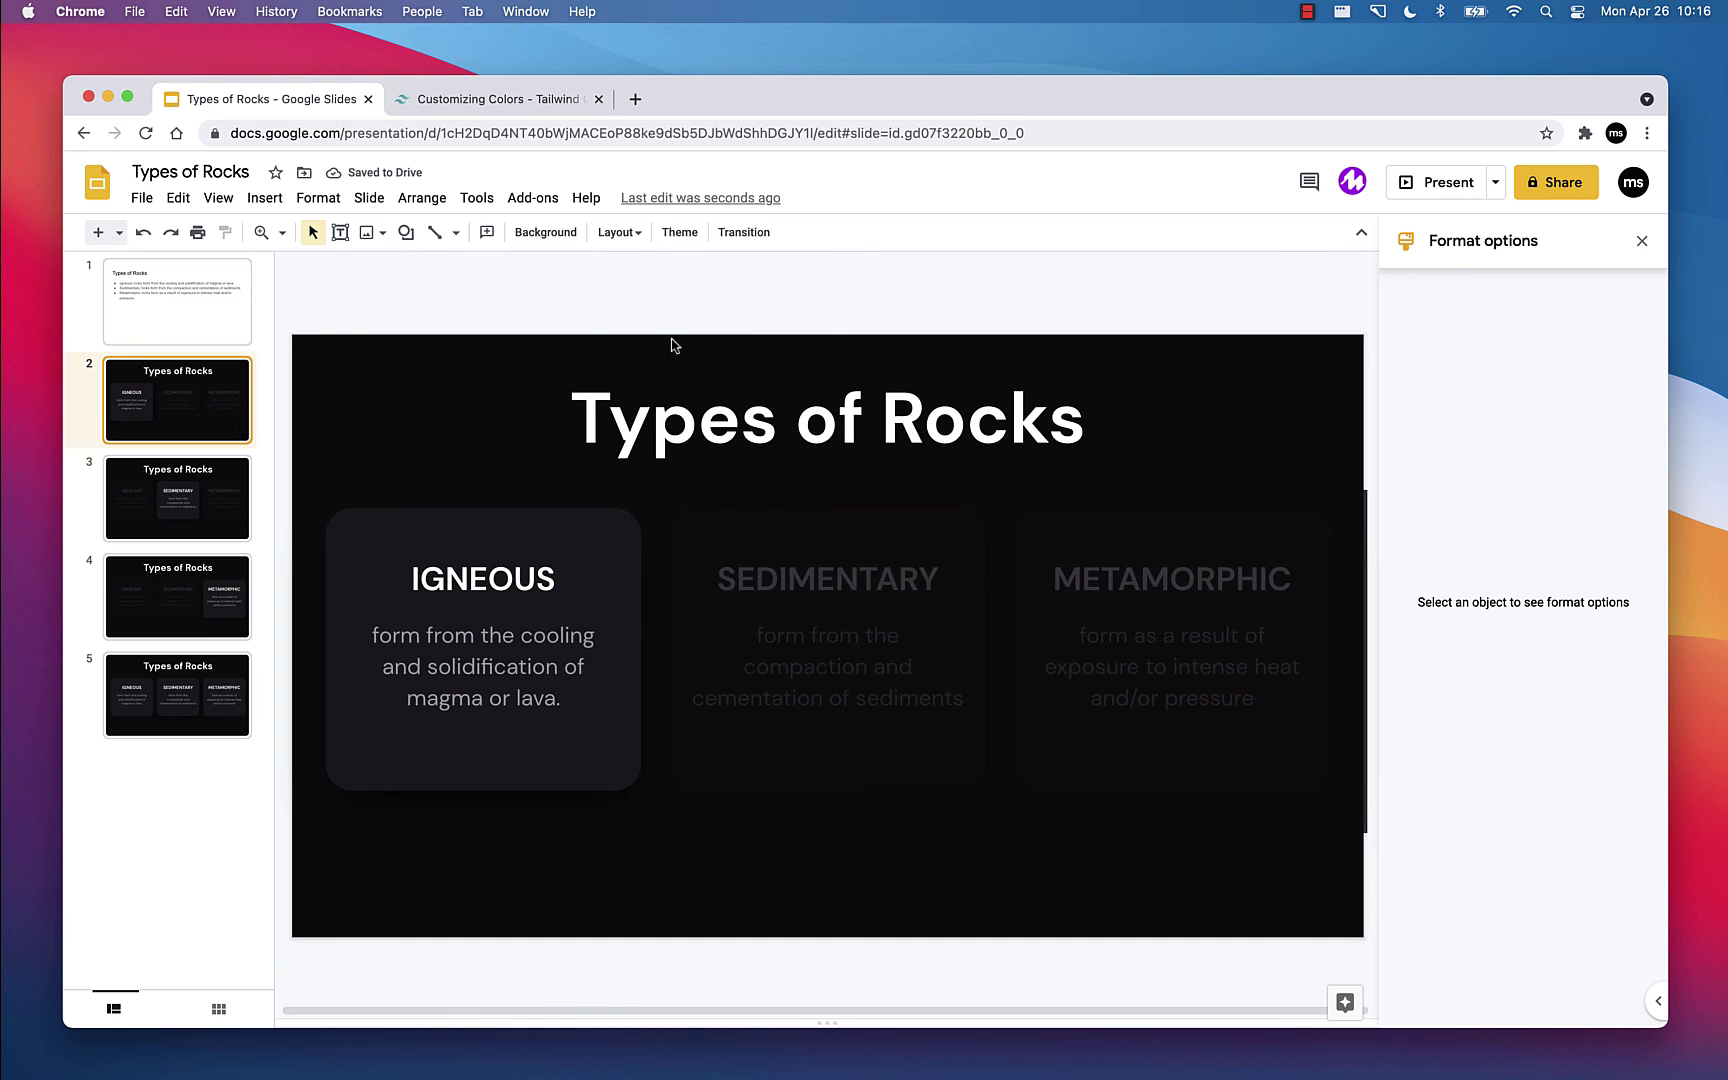